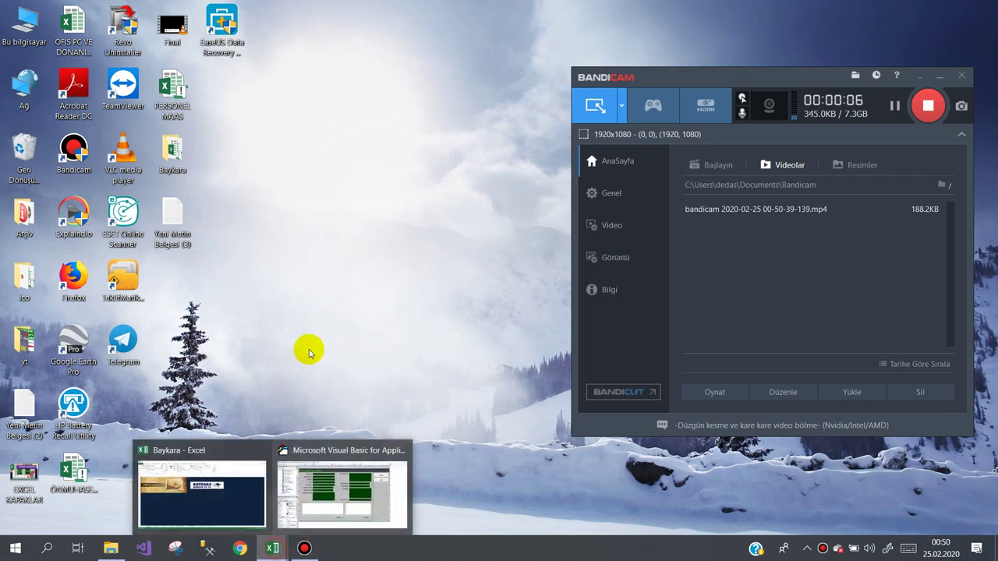
# - Bring the VBA editor showing the frmYeniTasima form design to the front
pyautogui.click(302, 489)
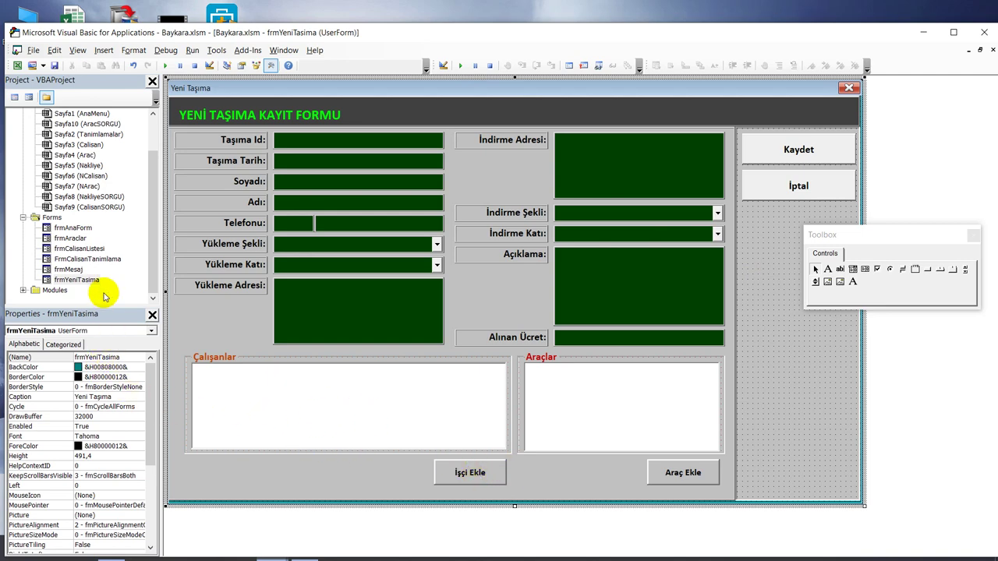
# - Open the btnSec_Click code of frmCalisanListesi's Seç button
pyautogui.doubleClick(76, 248)
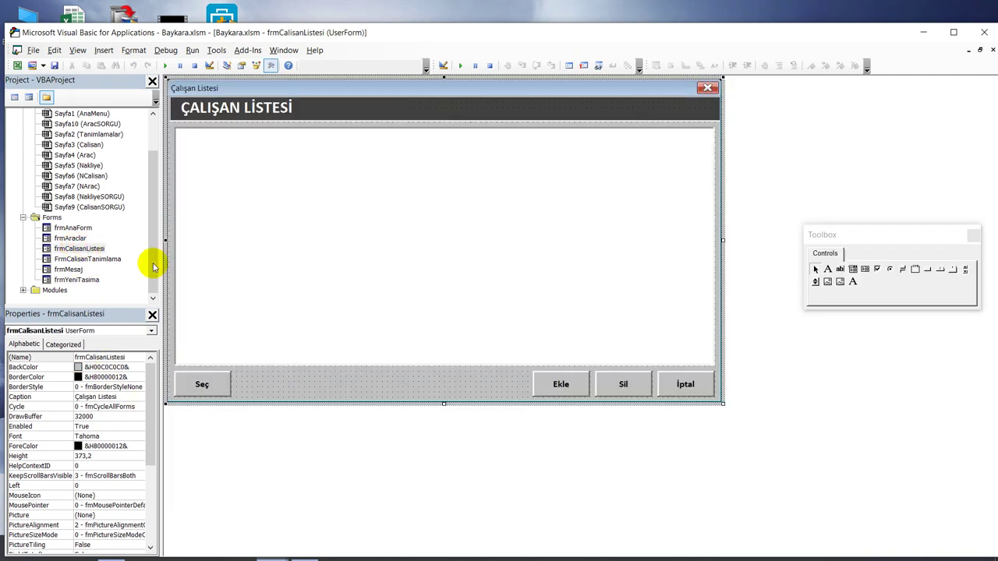
pyautogui.click(427, 236)
pyautogui.click(204, 383)
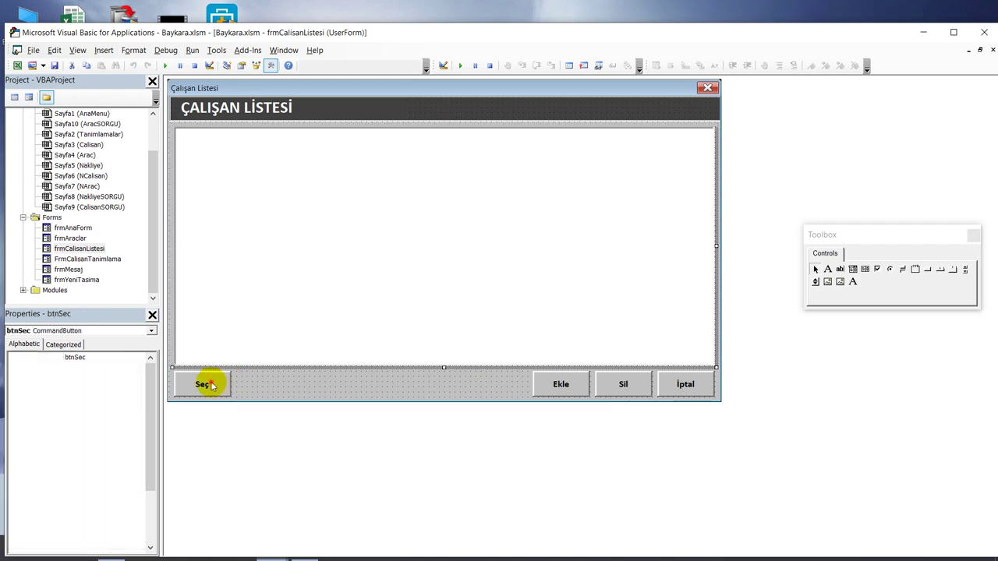
pyautogui.doubleClick(324, 230)
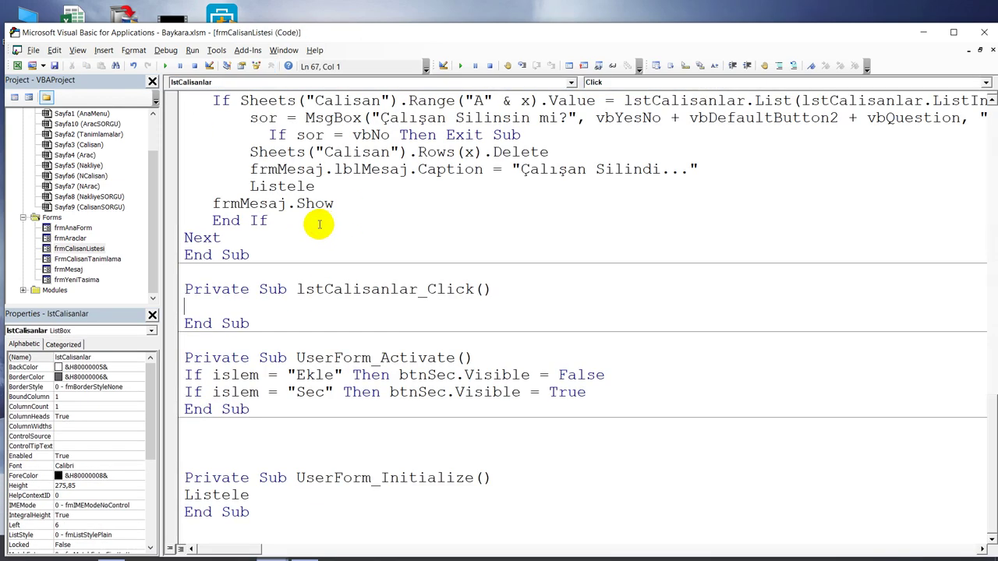
pyautogui.doubleClick(74, 248)
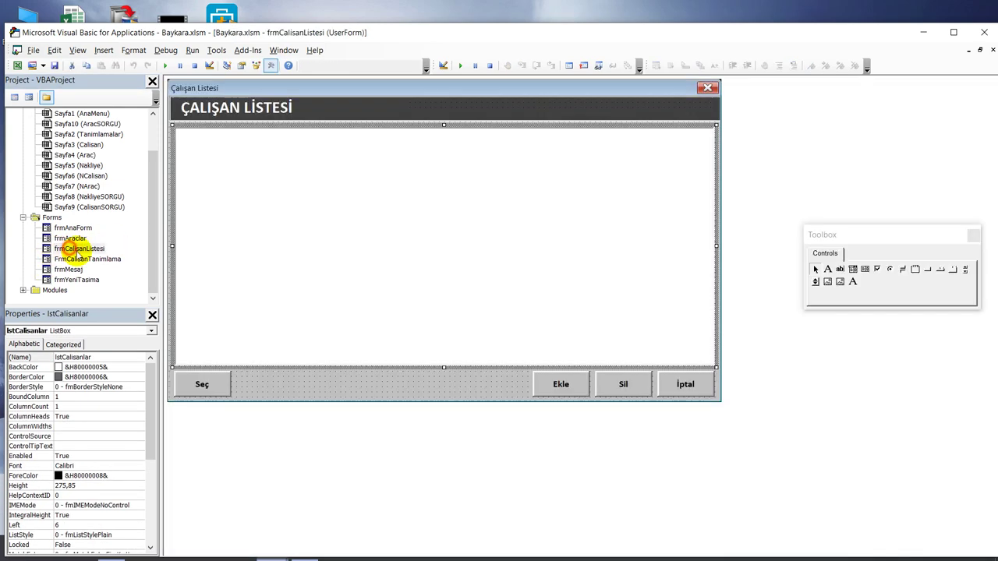
pyautogui.doubleClick(197, 384)
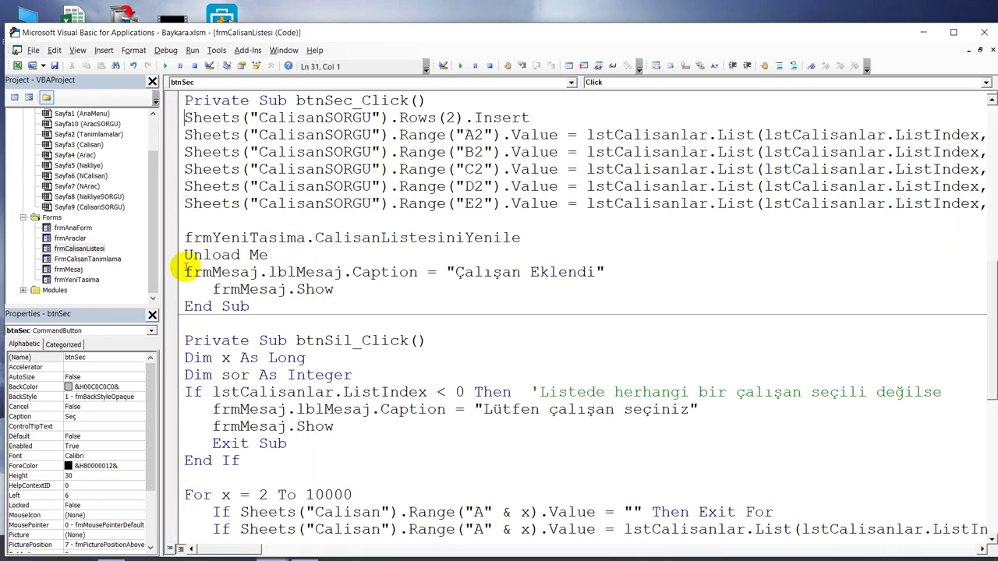
# - Delete the Çalışan Eklendi message lines and copy the Sheets…Unload Me code block
pyautogui.moveTo(185, 270); pyautogui.dragTo(349, 289)
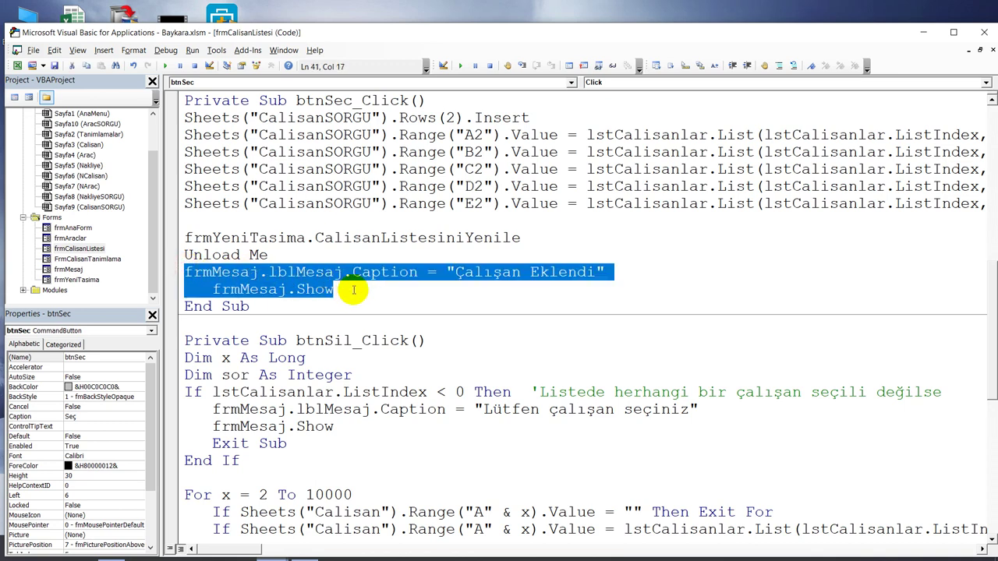
pyautogui.press('Delete')
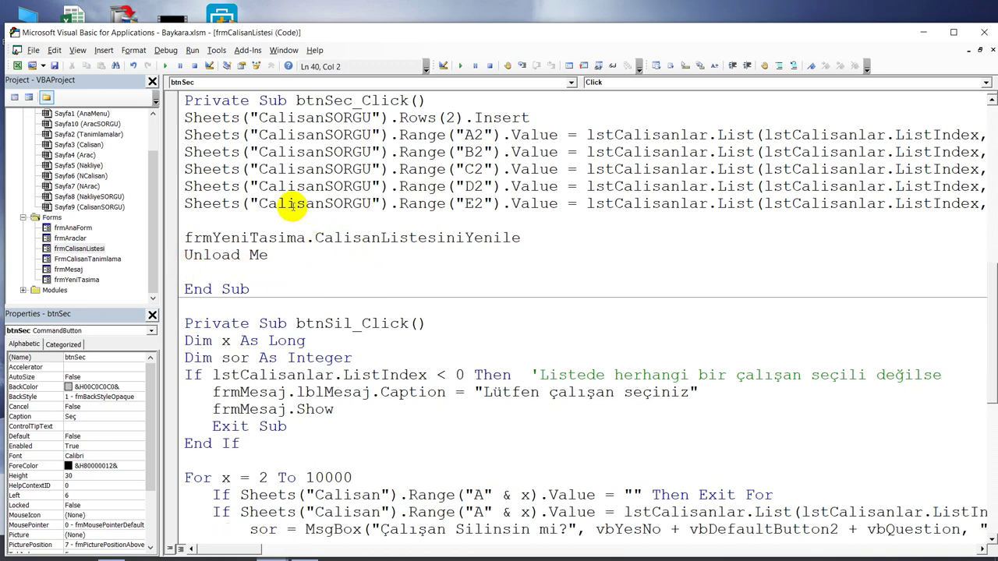
pyautogui.moveTo(188, 117); pyautogui.dragTo(323, 269)
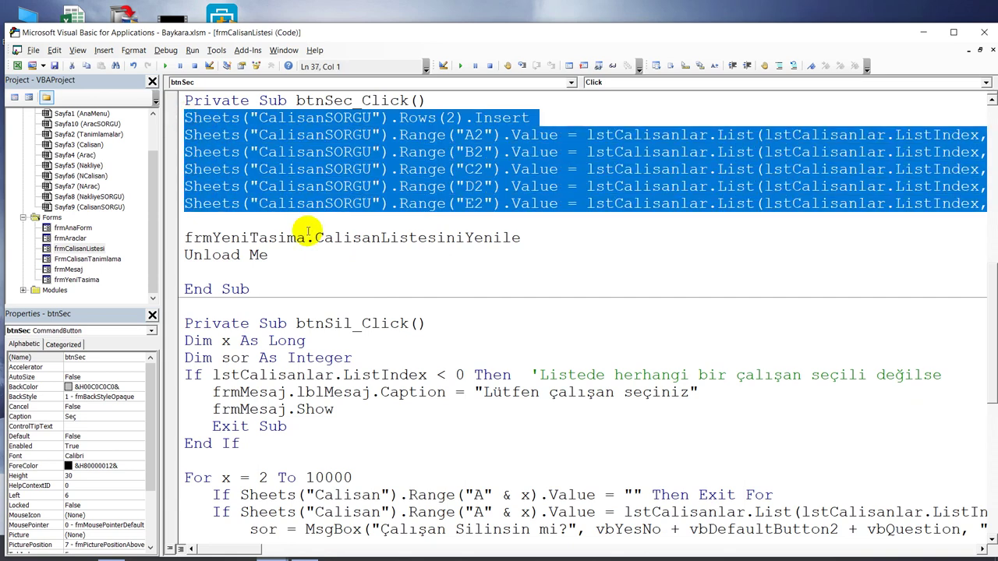
pyautogui.rightClick(316, 143)
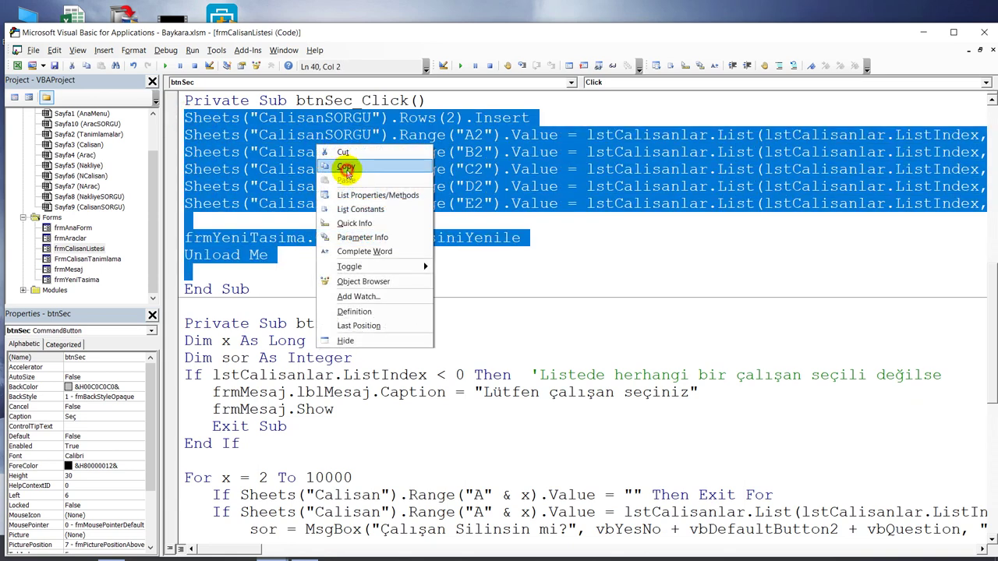
pyautogui.click(345, 167)
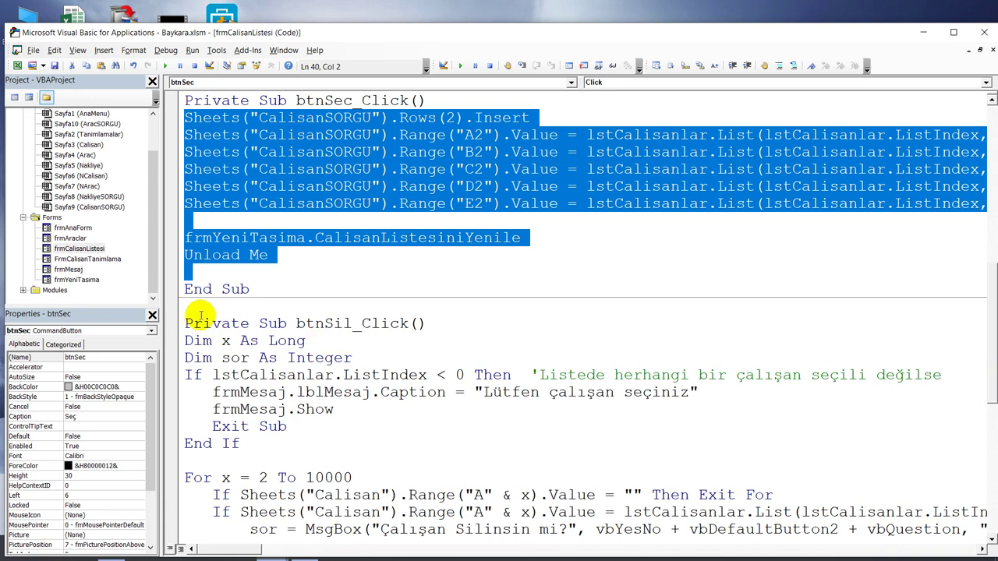
pyautogui.doubleClick(61, 249)
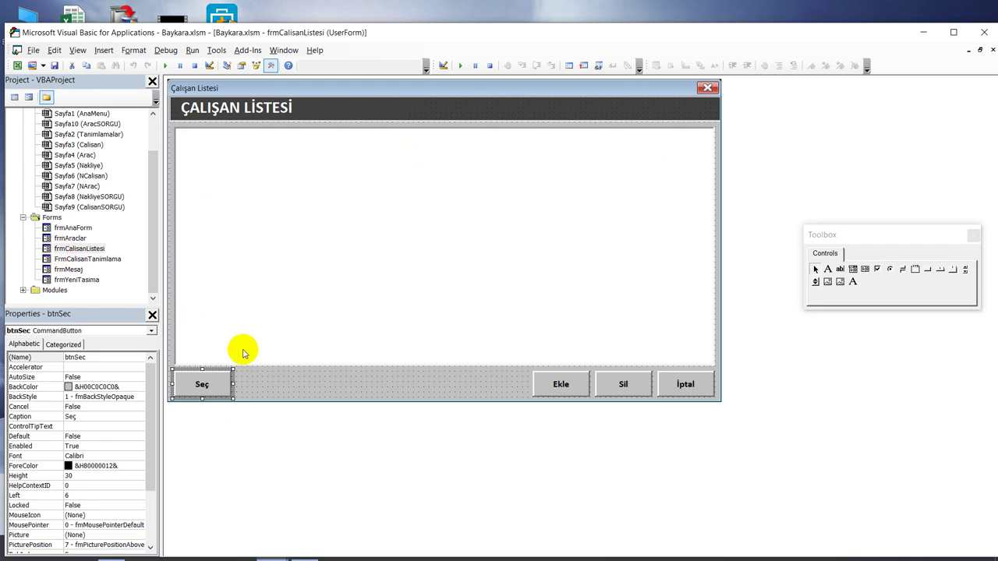
# - Delete the two Araç Eklendi frmMesaj lines so frmAraclar's btnSec_Click ends at Unload Me
pyautogui.click(260, 381)
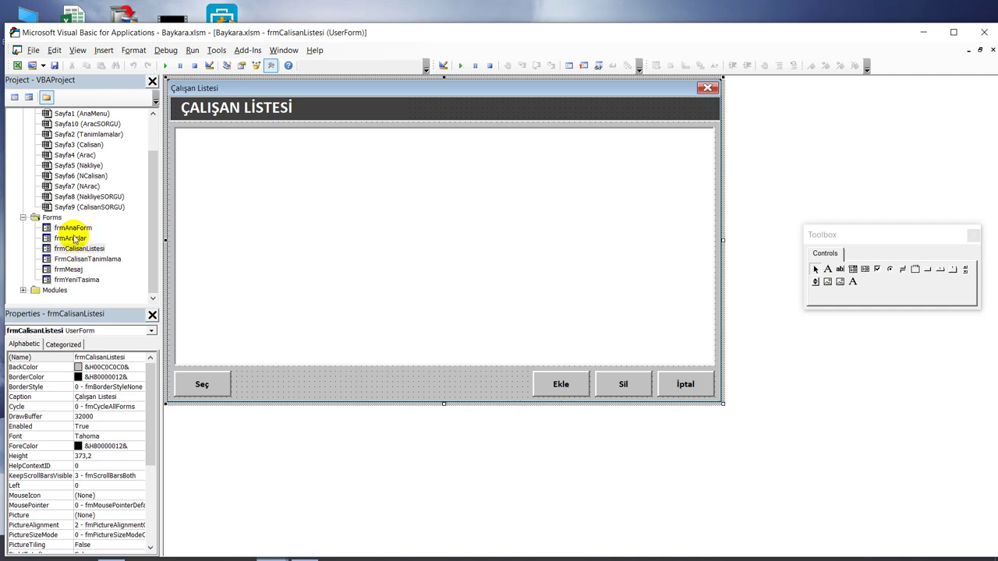
pyautogui.doubleClick(74, 239)
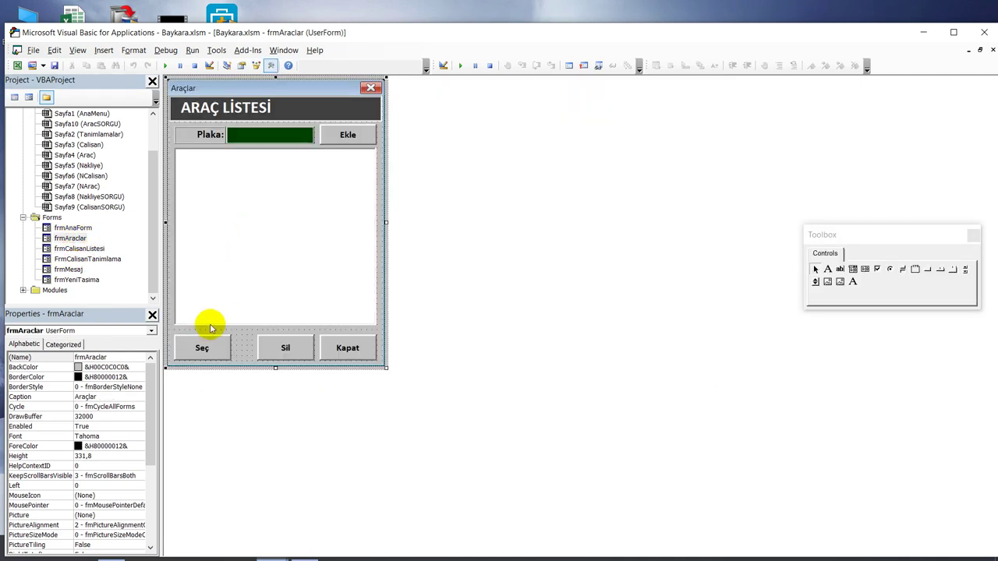
pyautogui.doubleClick(203, 346)
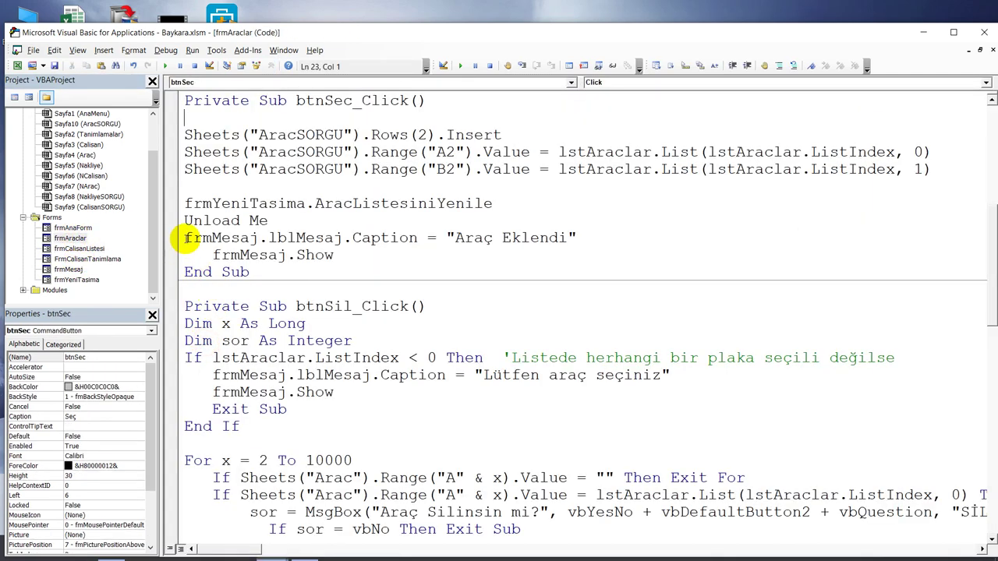
pyautogui.moveTo(185, 238); pyautogui.dragTo(333, 255)
pyautogui.press('Delete')
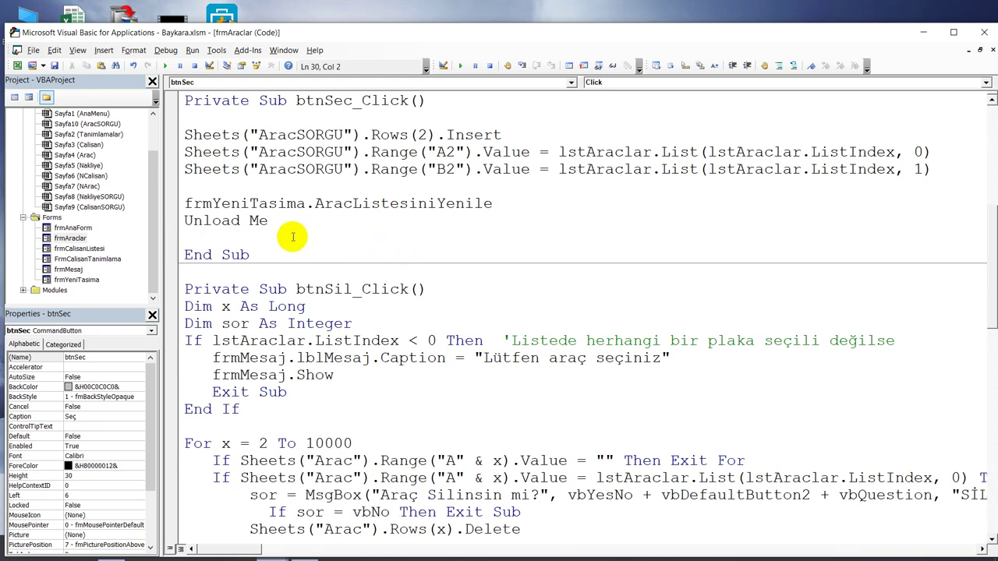
pyautogui.click(285, 218)
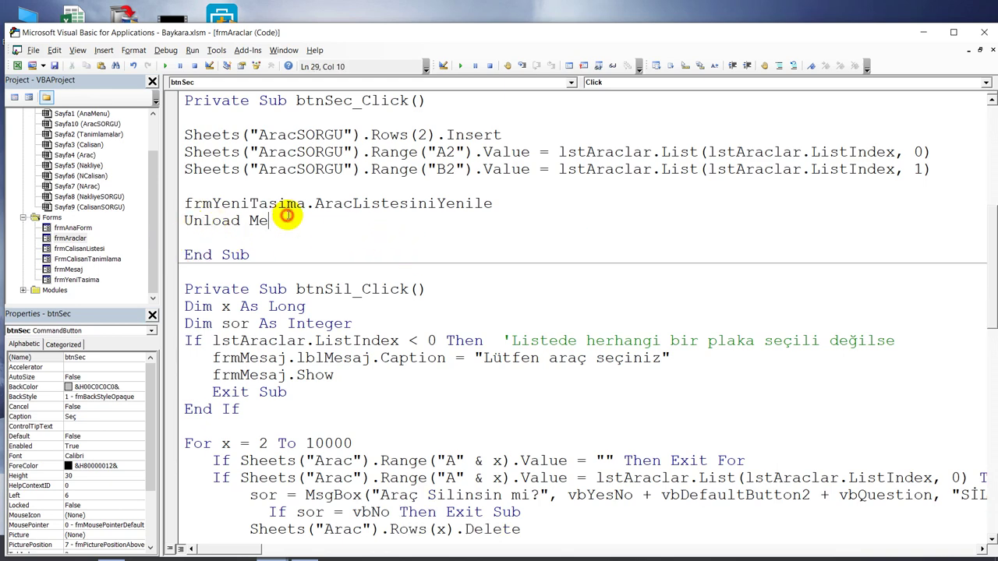
# - Run frmAnaForm, start a Yeni Nakliye record and enter 'asdfasdf' in the first field
pyautogui.doubleClick(73, 227)
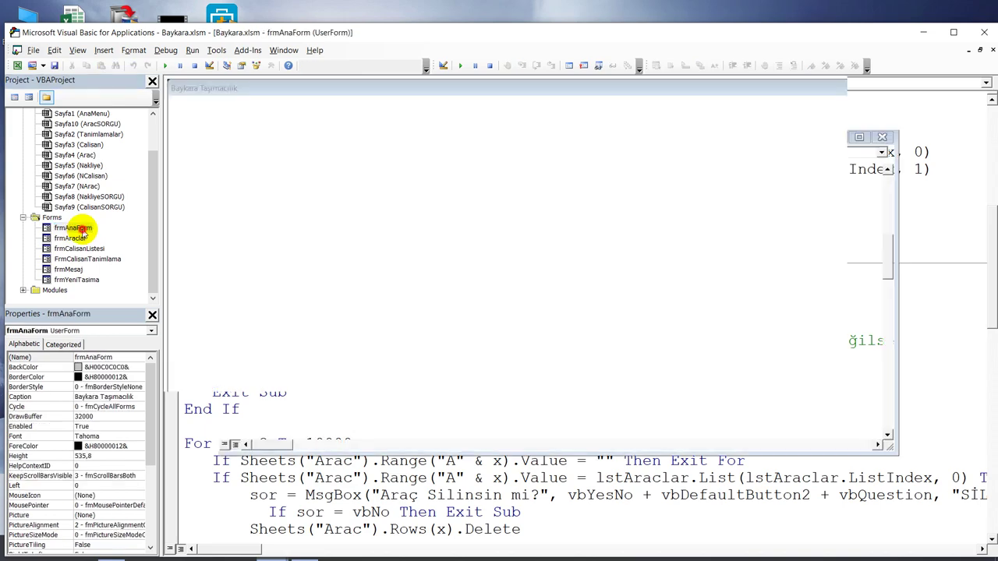
pyautogui.click(162, 67)
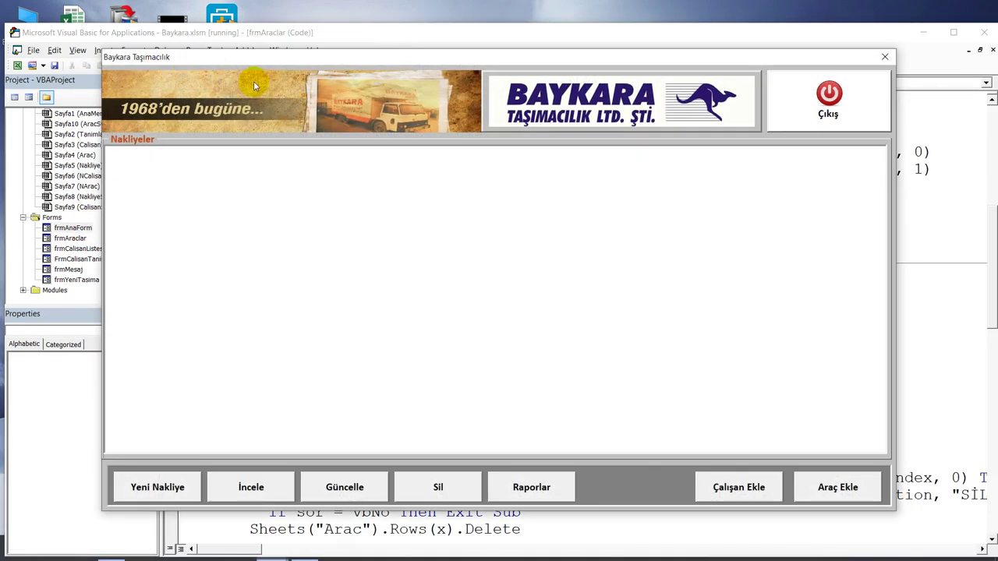
pyautogui.click(163, 487)
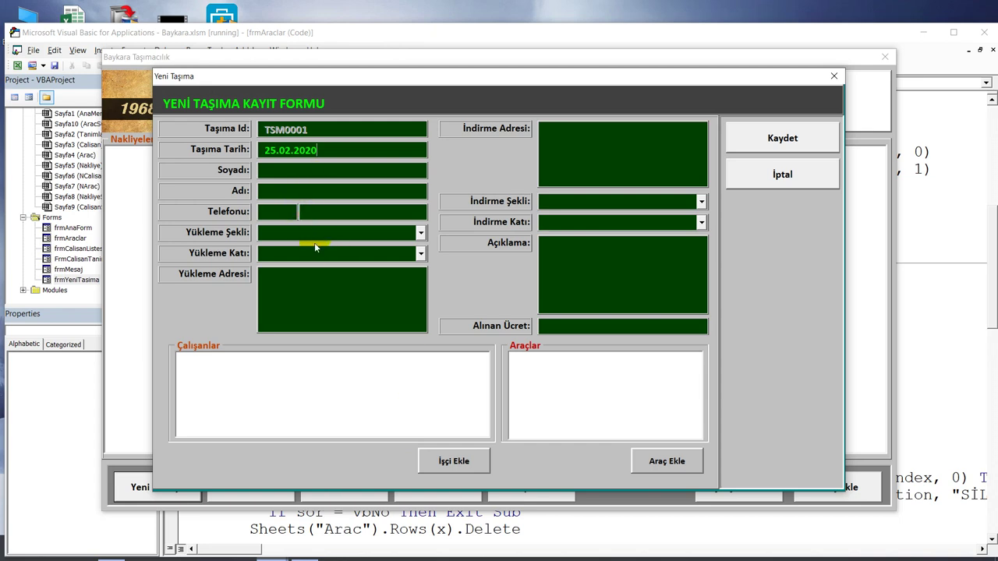
pyautogui.write('asdfasdf')
pyautogui.press('Tab')
pyautogui.write('20000')
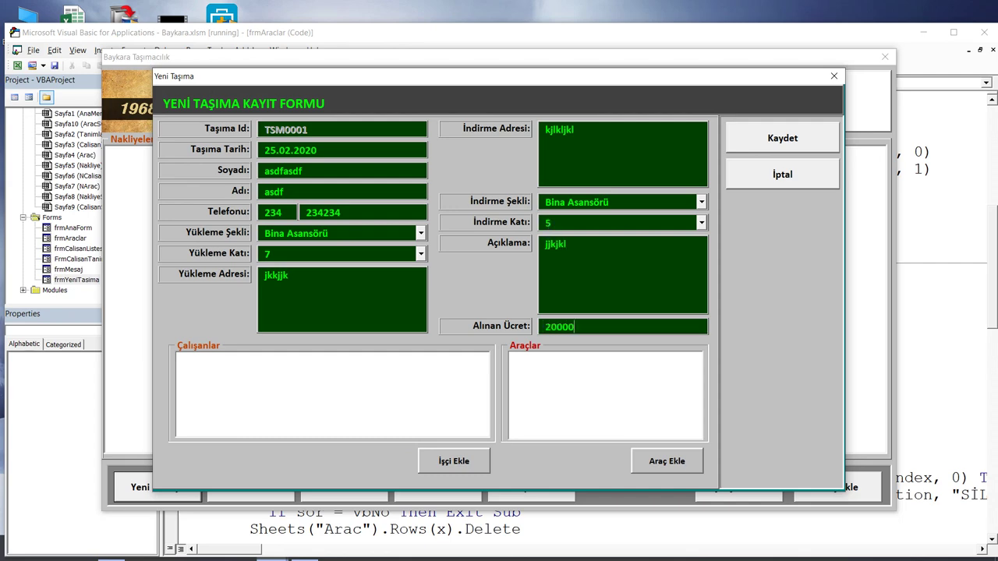
# - Add employees PRS003 and PRS001 to the running Yeni Taşıma form
pyautogui.click(450, 461)
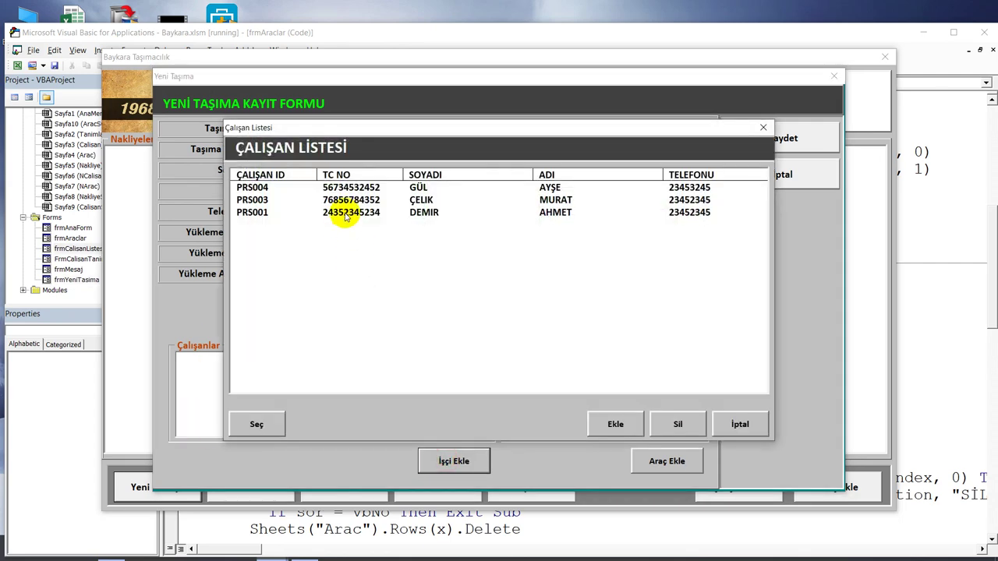
pyautogui.click(345, 202)
pyautogui.click(256, 424)
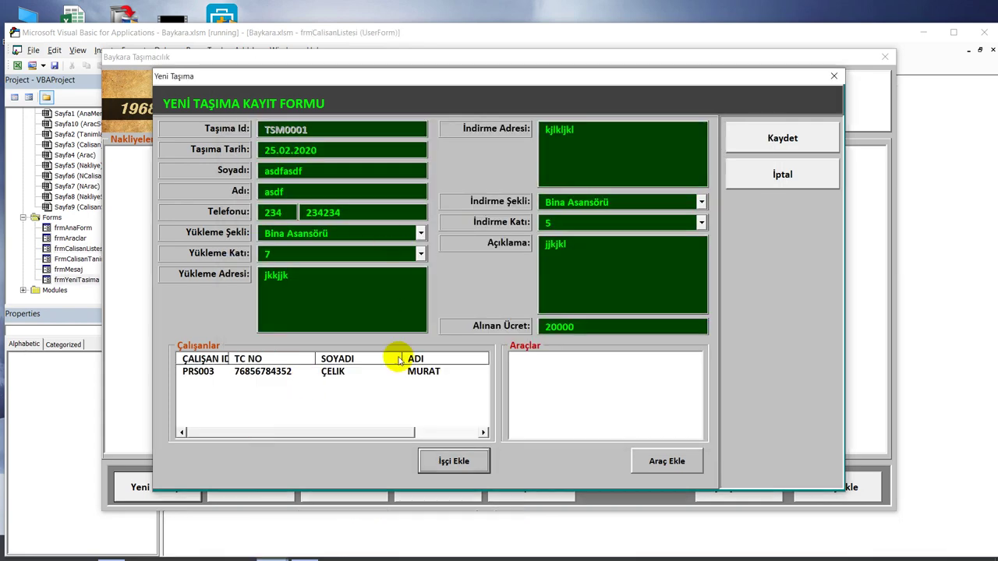
pyautogui.click(433, 455)
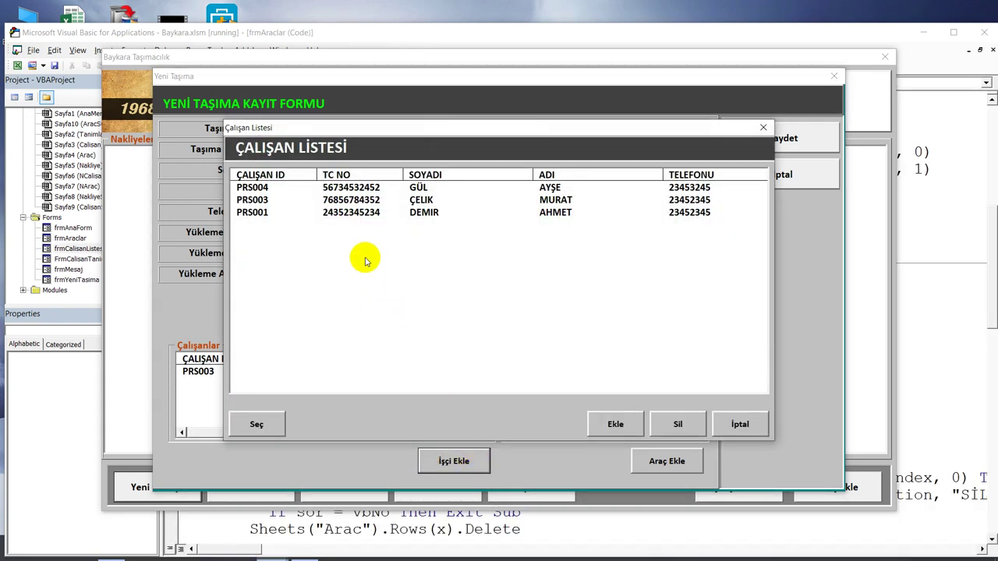
pyautogui.click(386, 213)
pyautogui.click(259, 424)
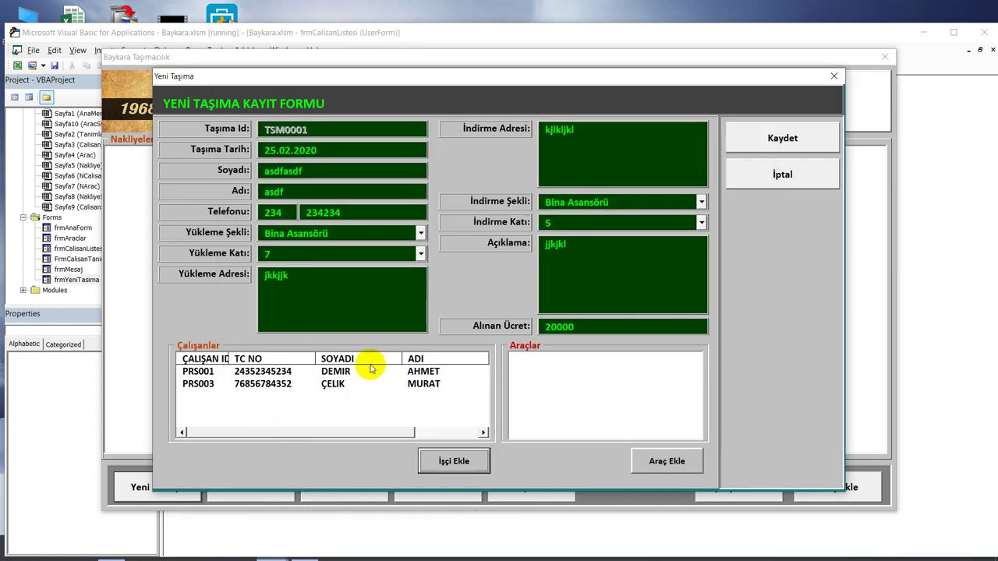
pyautogui.click(660, 463)
pyautogui.click(459, 239)
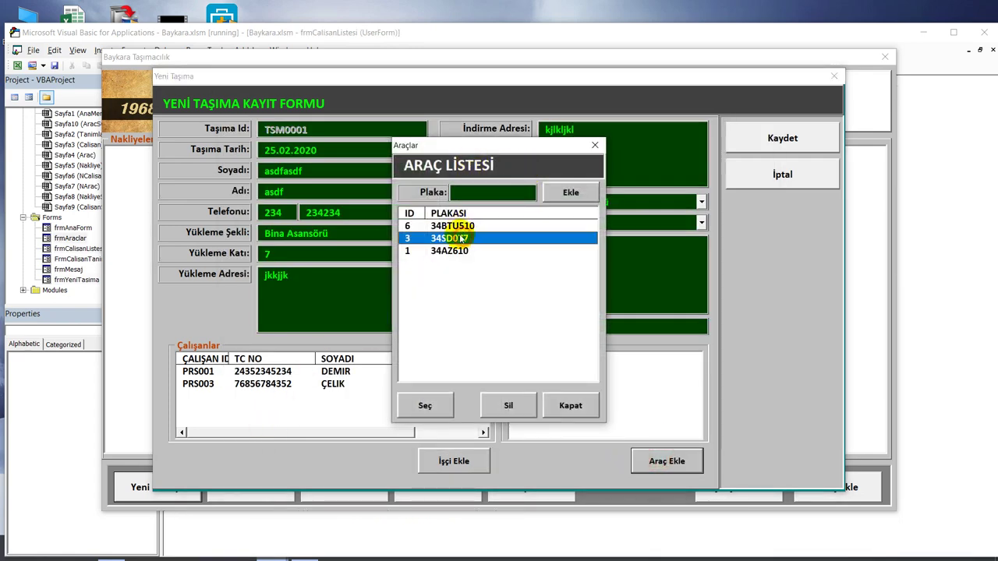
pyautogui.click(441, 404)
pyautogui.click(646, 461)
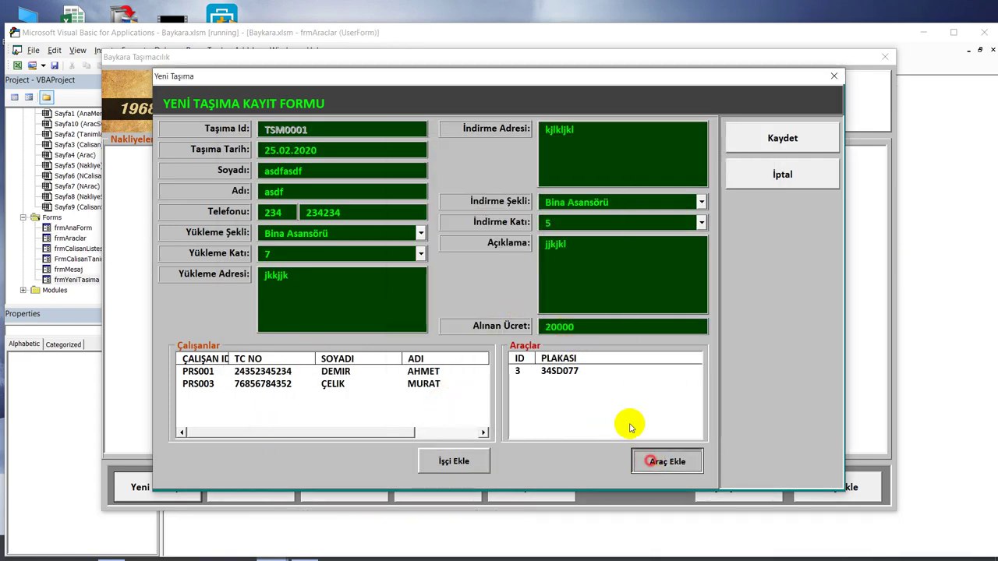
pyautogui.click(470, 251)
pyautogui.click(407, 409)
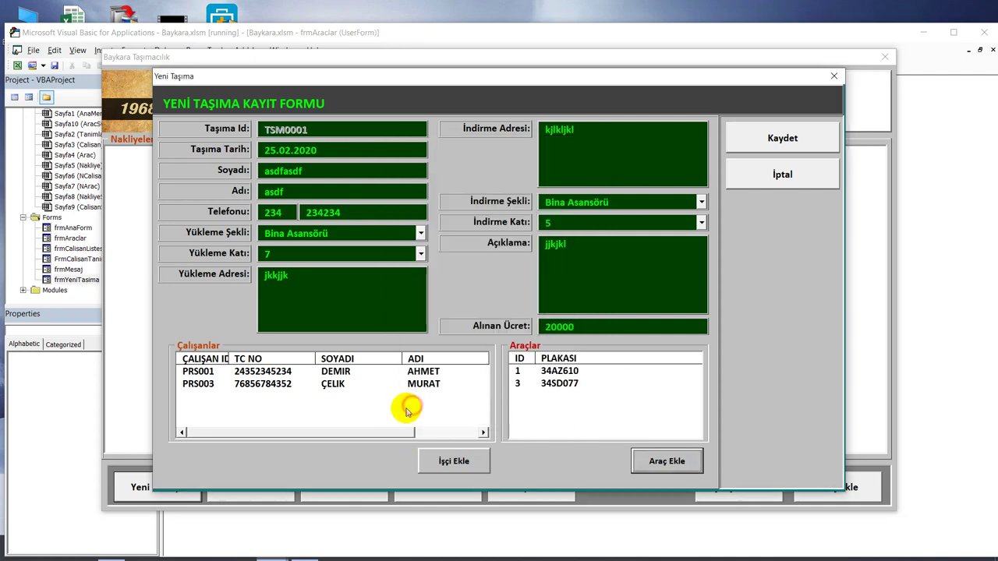
pyautogui.doubleClick(572, 372)
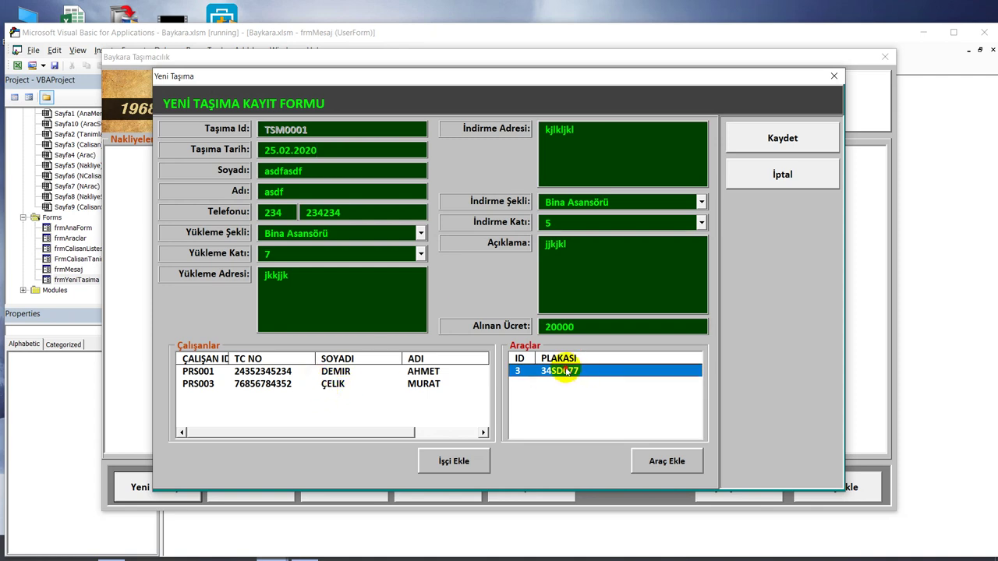
pyautogui.doubleClick(568, 371)
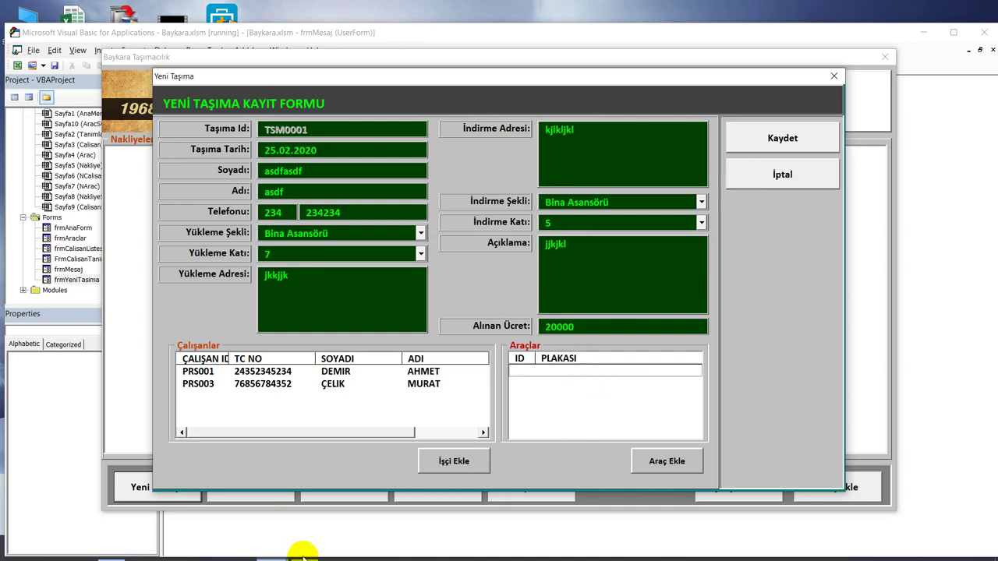
pyautogui.hotkey('alt', 'Tab')
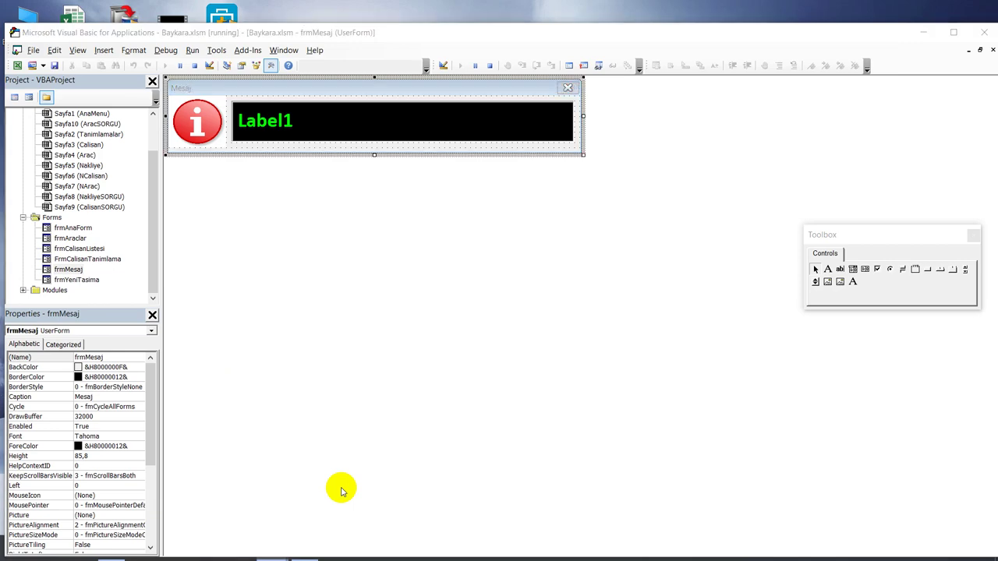
# - Pause the recording and delete the message lines from lstAraclar_DblClick
pyautogui.hotkey('alt', 'Tab')
pyautogui.press('Tab')
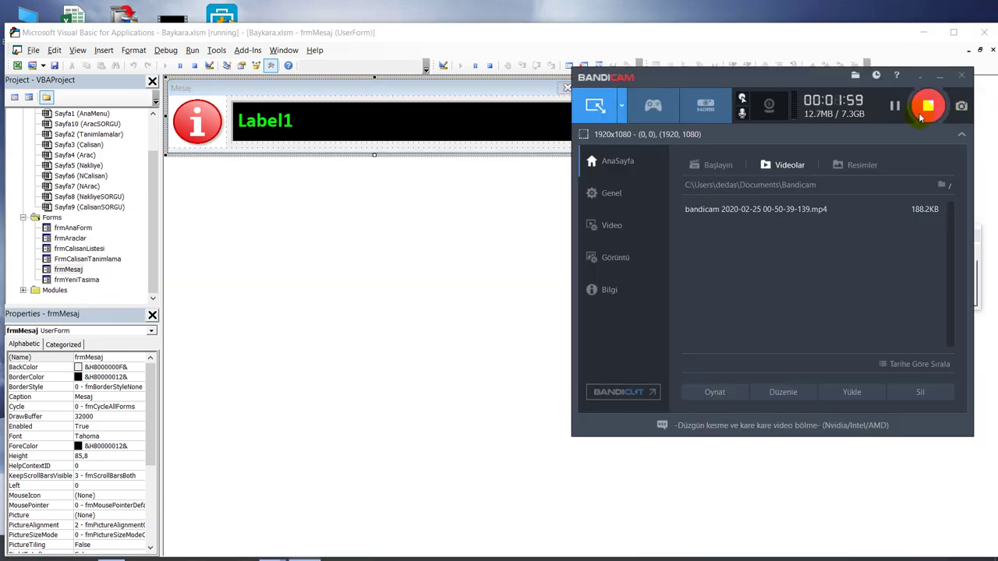
pyautogui.click(896, 110)
pyautogui.click(291, 280)
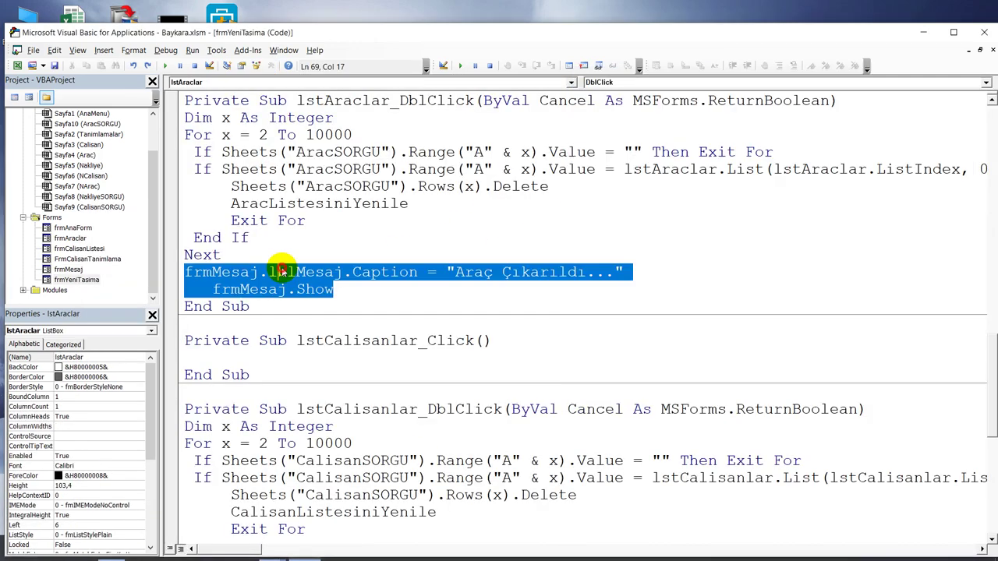
pyautogui.press('Delete')
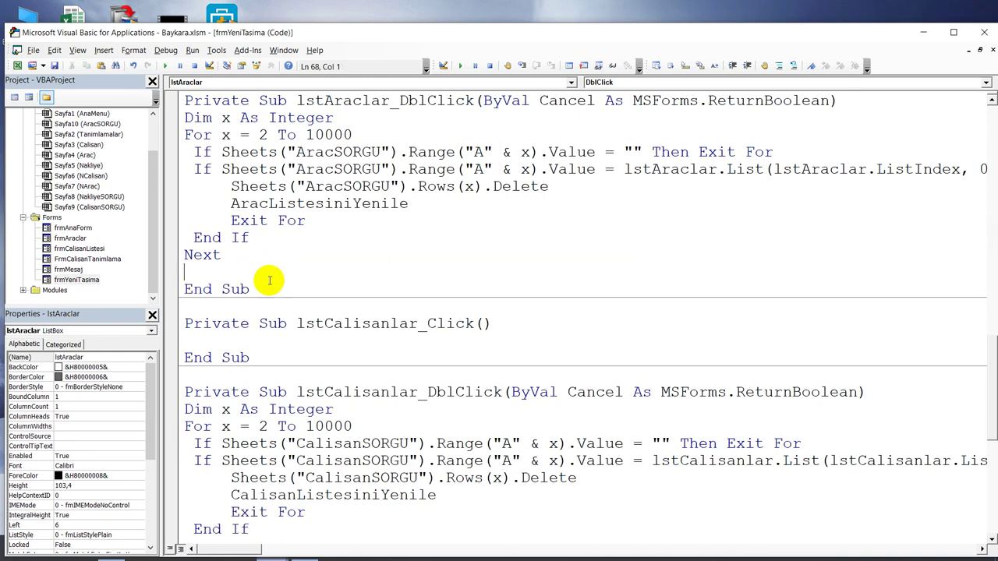
pyautogui.scroll(-4, 279, 283)
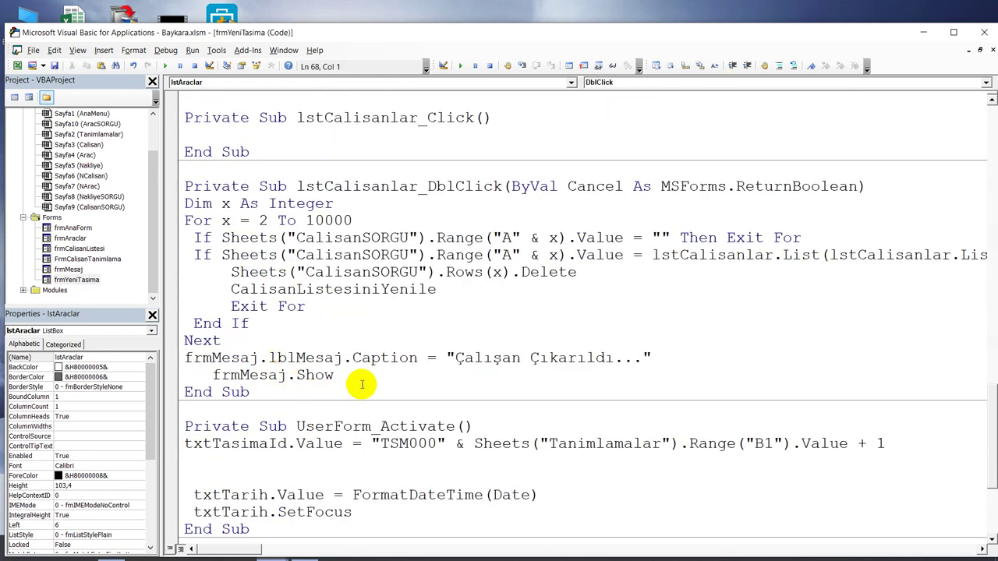
# - Delete the message lines from lstCalisanlar_DblClick and save the project
pyautogui.moveTo(349, 374); pyautogui.dragTo(175, 352)
pyautogui.press('Delete')
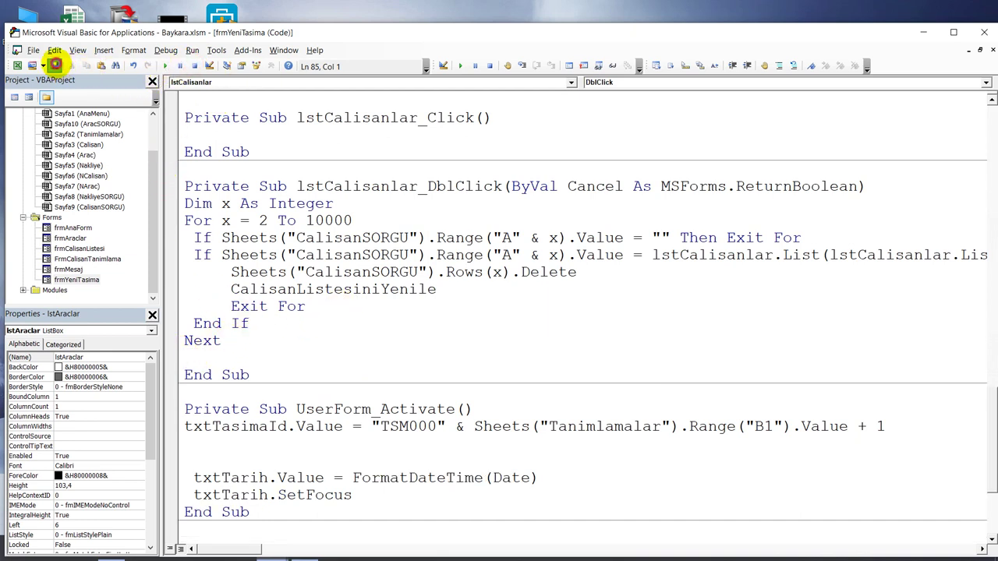
pyautogui.click(55, 65)
pyautogui.click(463, 308)
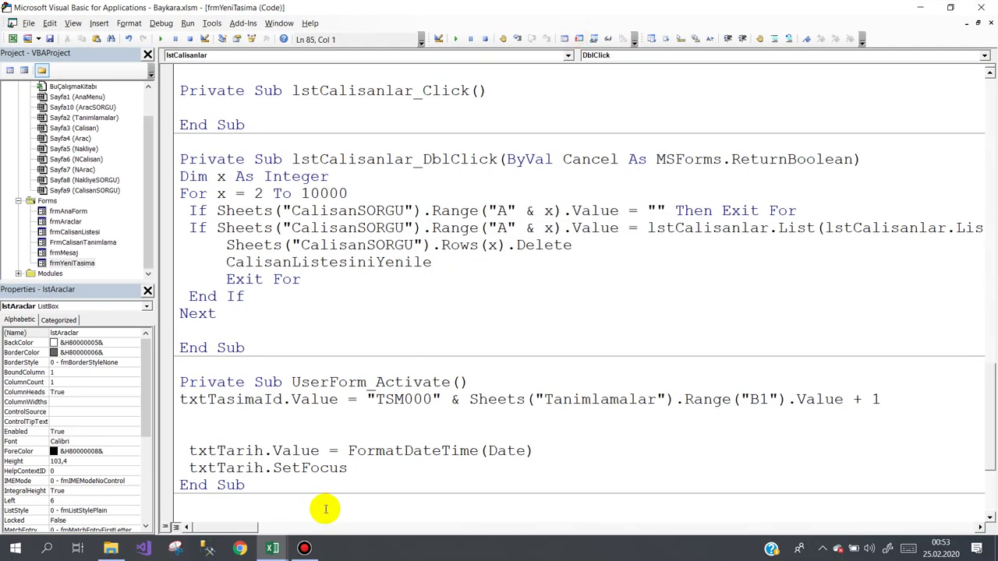
# - Open the Yeni Taşıma form from the Baykara workbook and add employees PRS003 and PRS001
pyautogui.moveTo(272, 548)
pyautogui.click(203, 484)
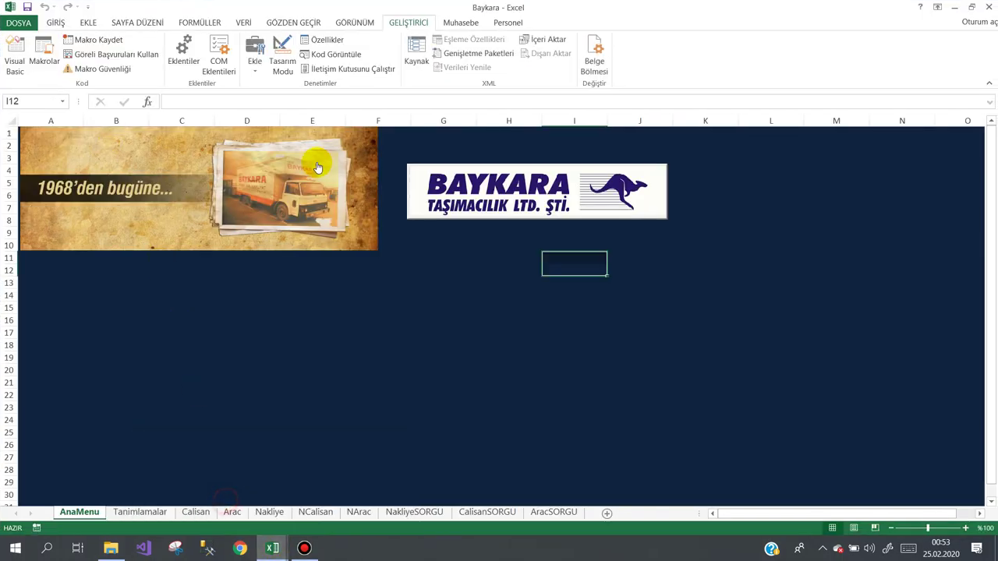
pyautogui.click(459, 185)
pyautogui.click(142, 475)
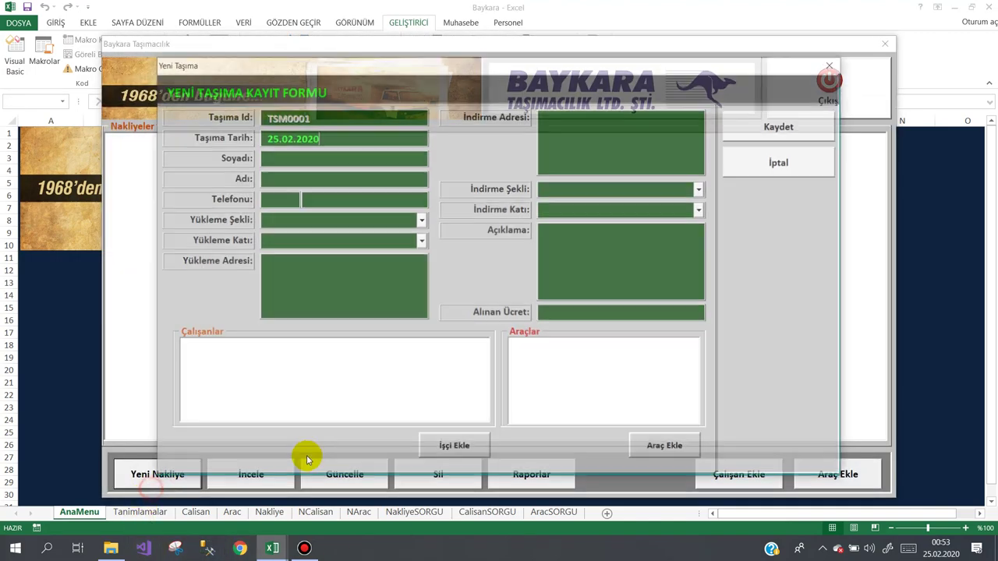
pyautogui.click(453, 447)
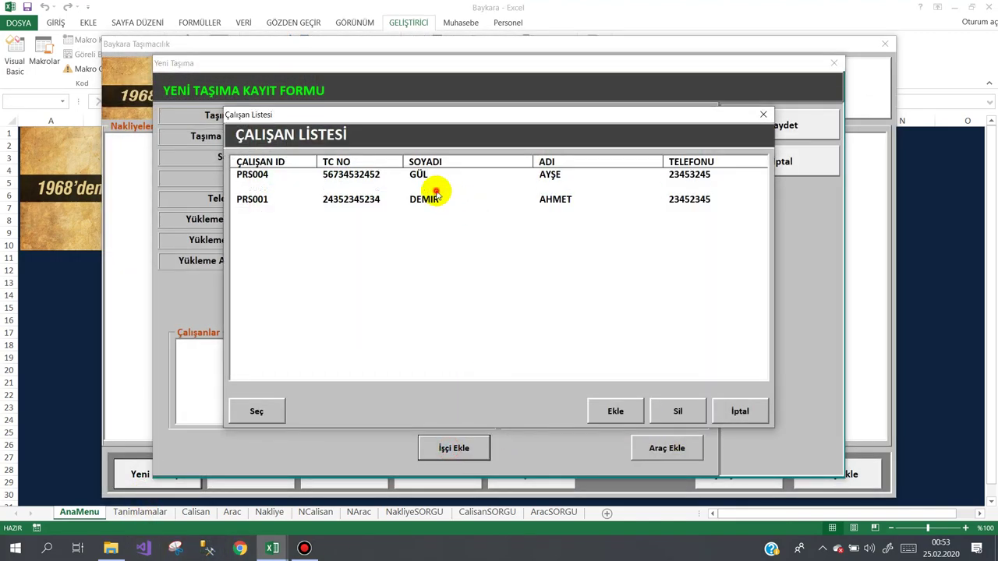
pyautogui.click(435, 189)
pyautogui.click(256, 411)
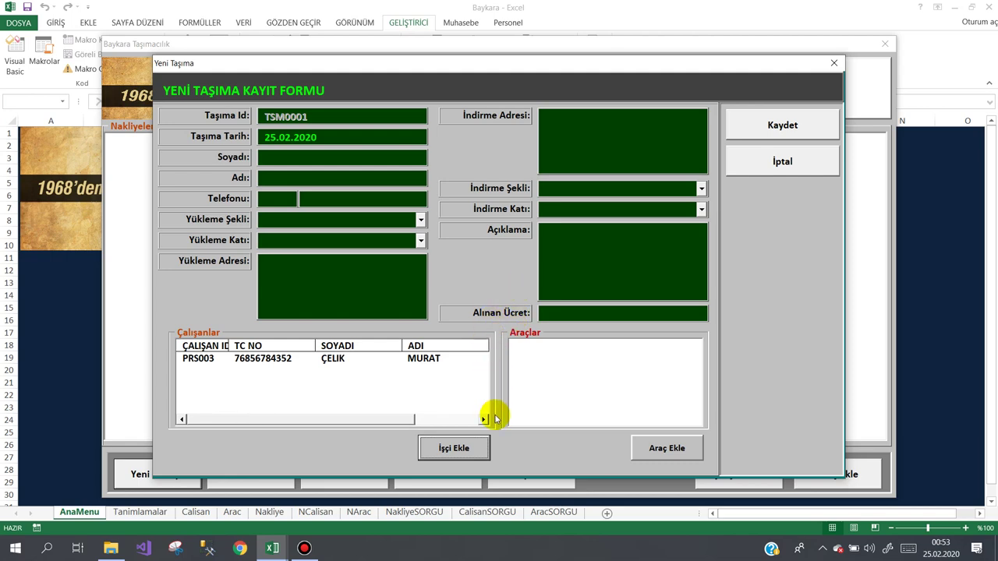
pyautogui.click(454, 448)
pyautogui.click(358, 200)
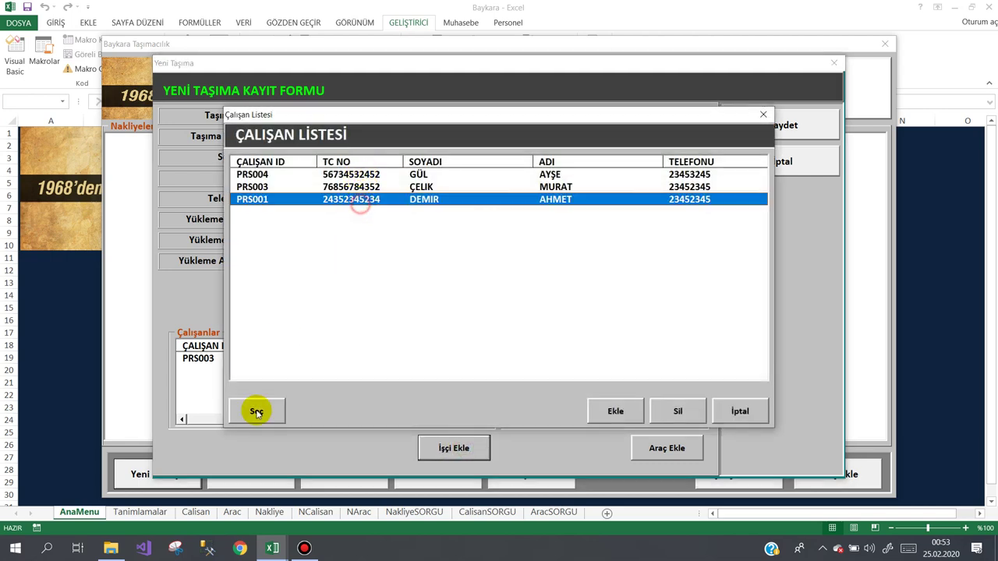
pyautogui.click(251, 415)
pyautogui.click(641, 439)
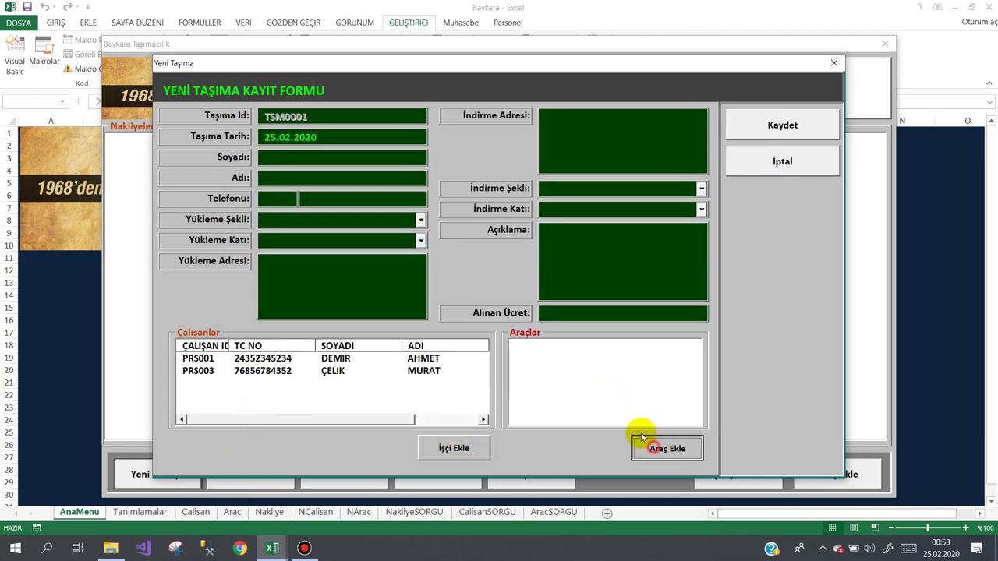
pyautogui.click(490, 211)
pyautogui.click(416, 393)
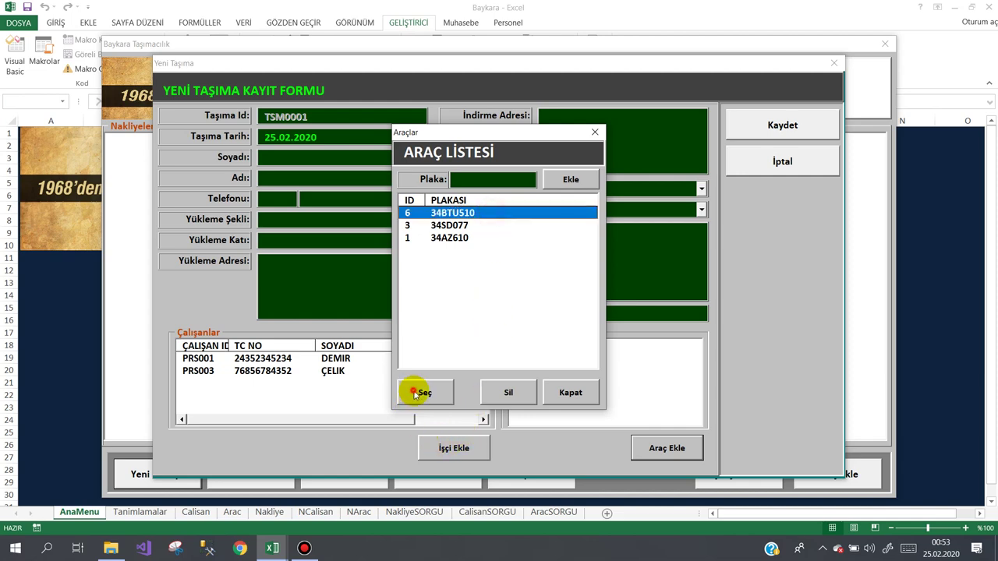
pyautogui.click(663, 446)
pyautogui.click(474, 226)
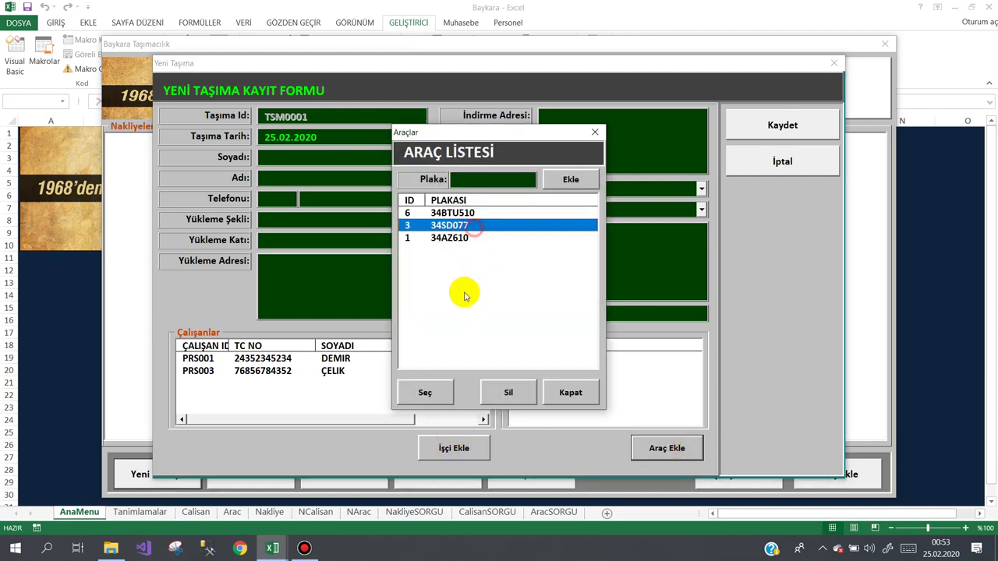
pyautogui.click(425, 393)
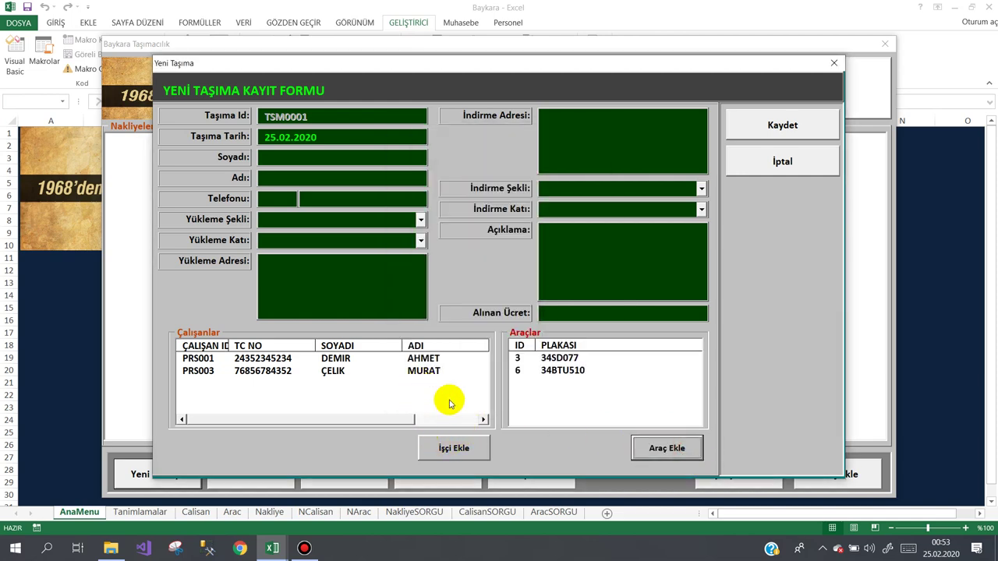
pyautogui.click(659, 451)
pyautogui.click(468, 238)
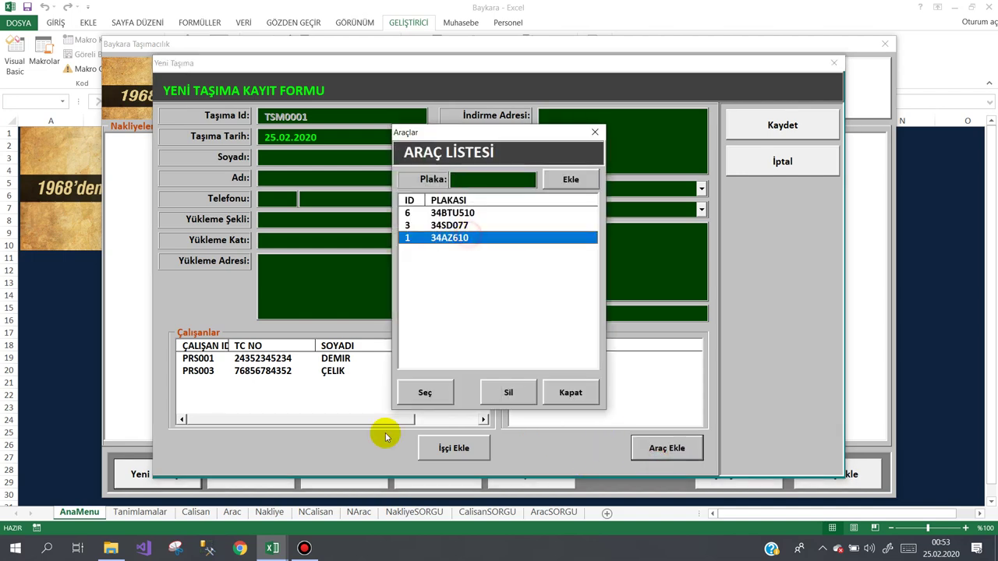
pyautogui.click(411, 398)
# - Add PRS001 again, remove the duplicate entry, and add employee PRS004
pyautogui.click(427, 443)
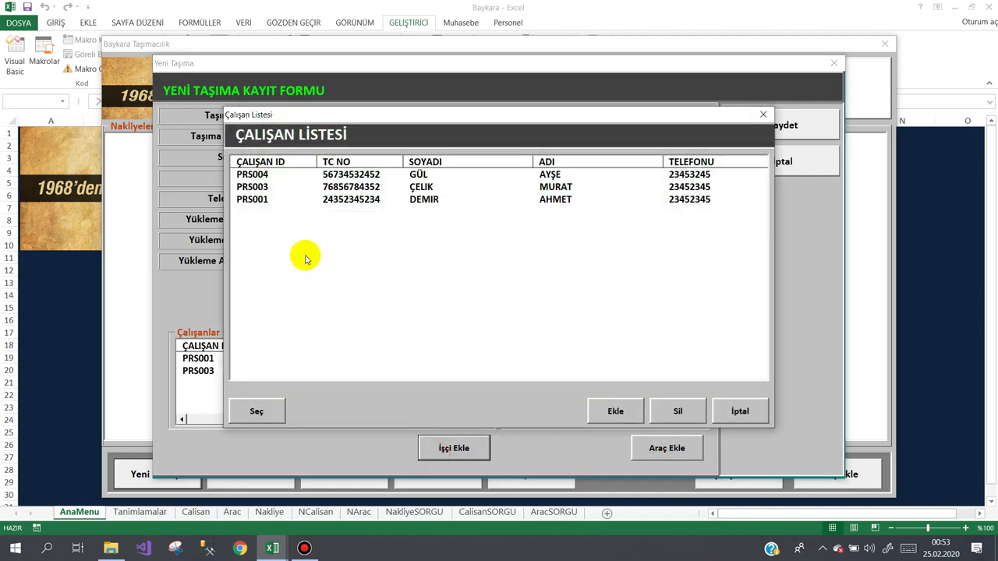
pyautogui.click(334, 198)
pyautogui.click(261, 409)
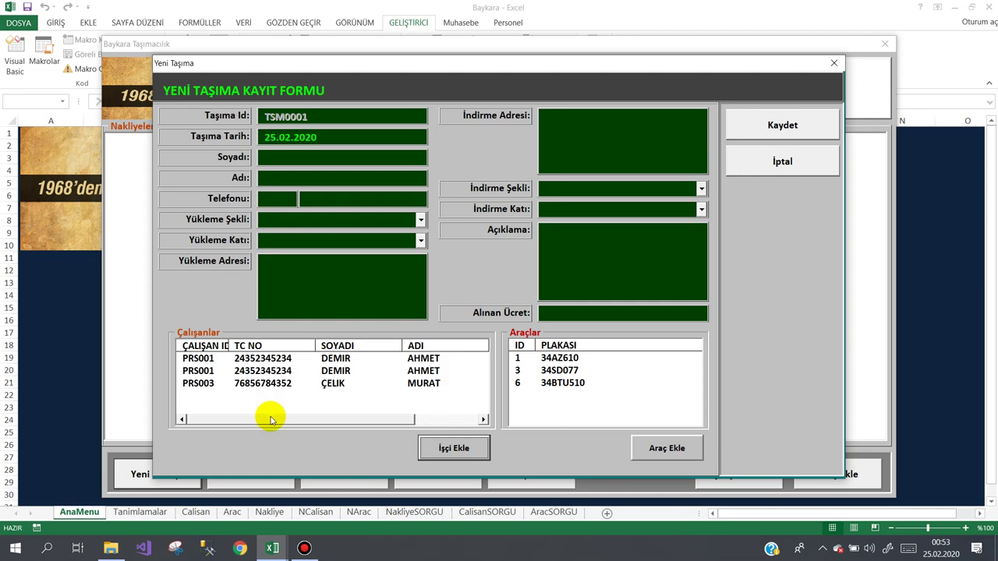
pyautogui.click(403, 372)
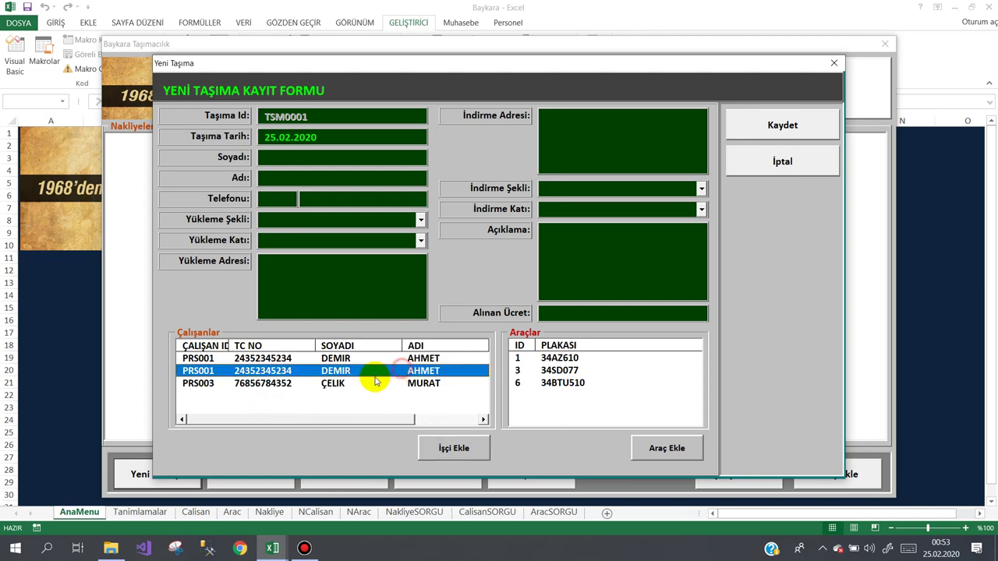
pyautogui.doubleClick(308, 372)
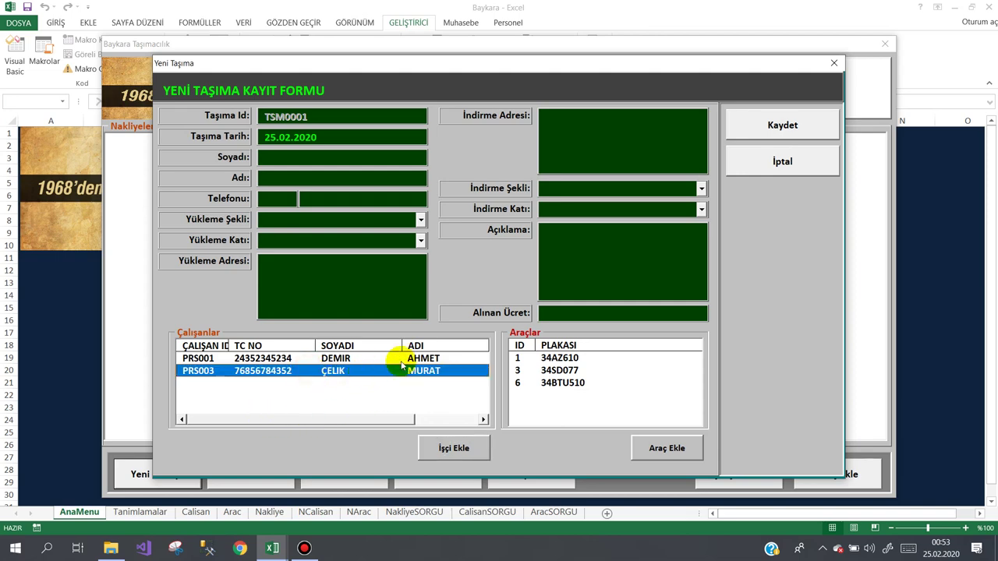
pyautogui.click(439, 453)
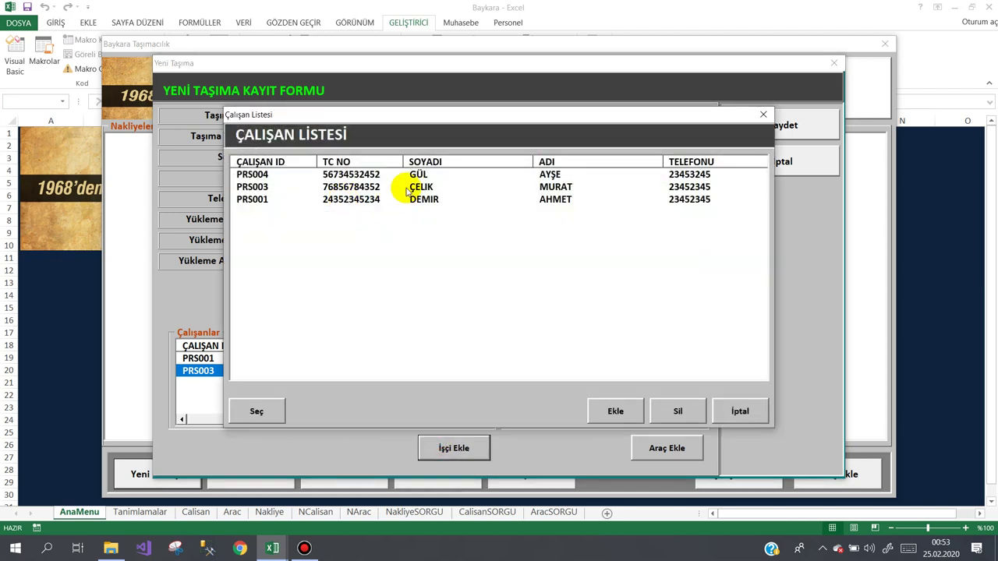
pyautogui.click(412, 175)
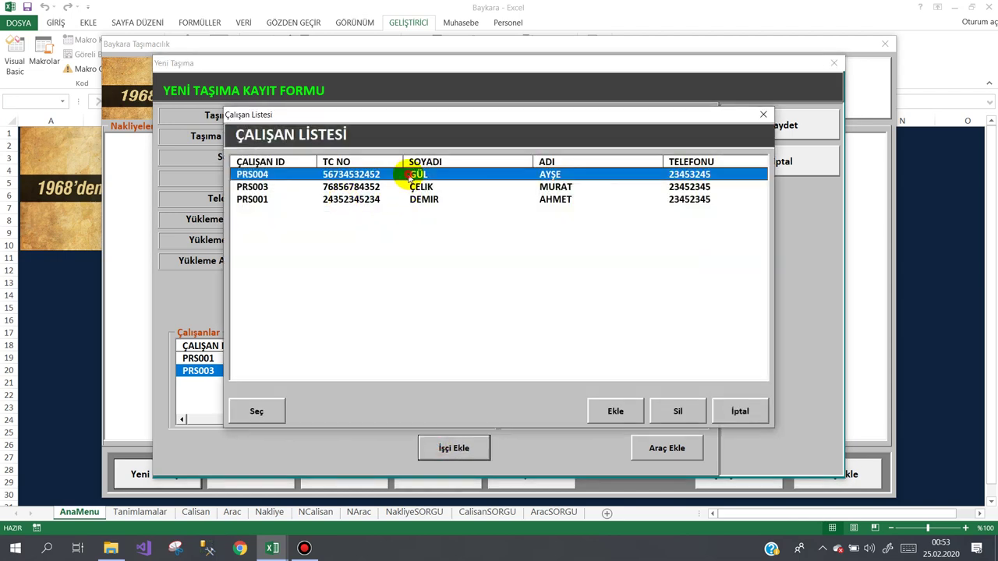
pyautogui.click(253, 407)
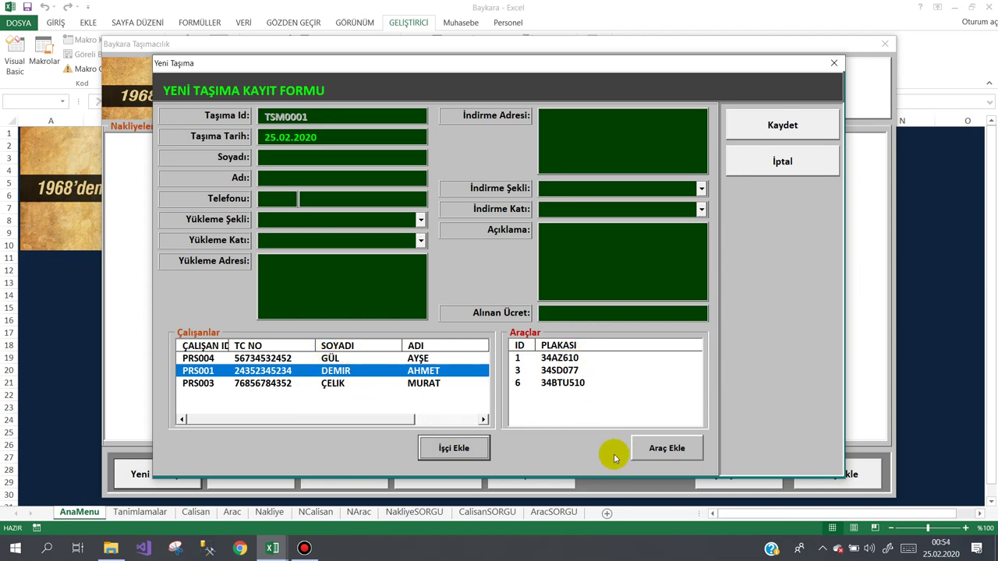
# - Select vehicle 34SD077, close the vehicle list without adding, and close Yeni Taşıma
pyautogui.click(638, 449)
pyautogui.click(485, 225)
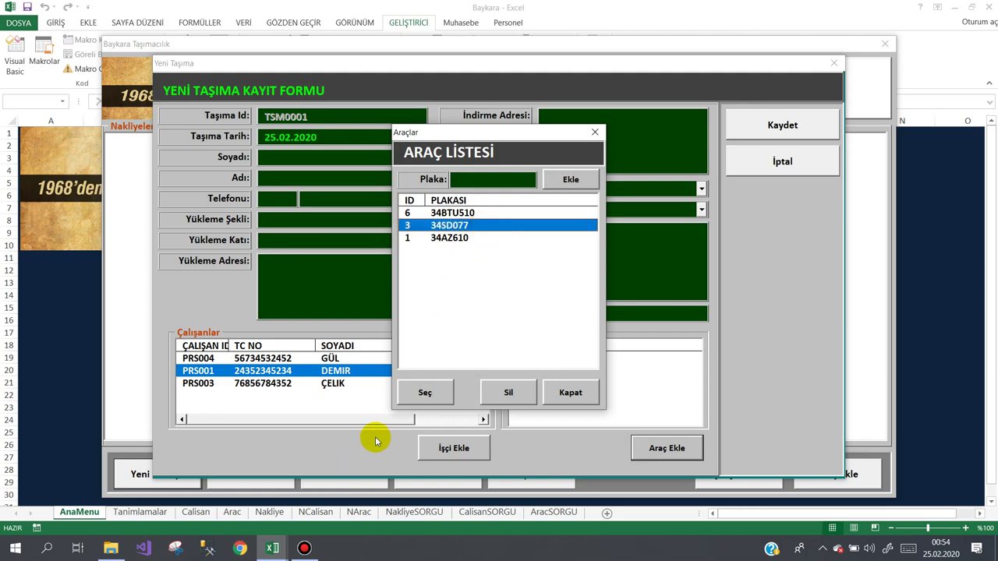
pyautogui.click(563, 396)
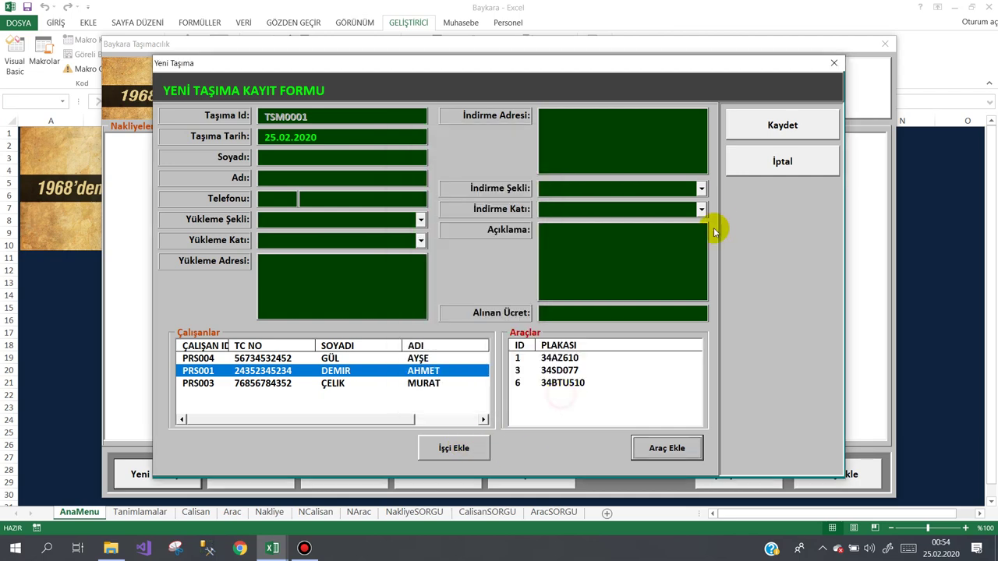
pyautogui.click(757, 167)
# - Close the Baykara main form and open frmYeniTasima's btnAracEkle_Click code
pyautogui.click(810, 82)
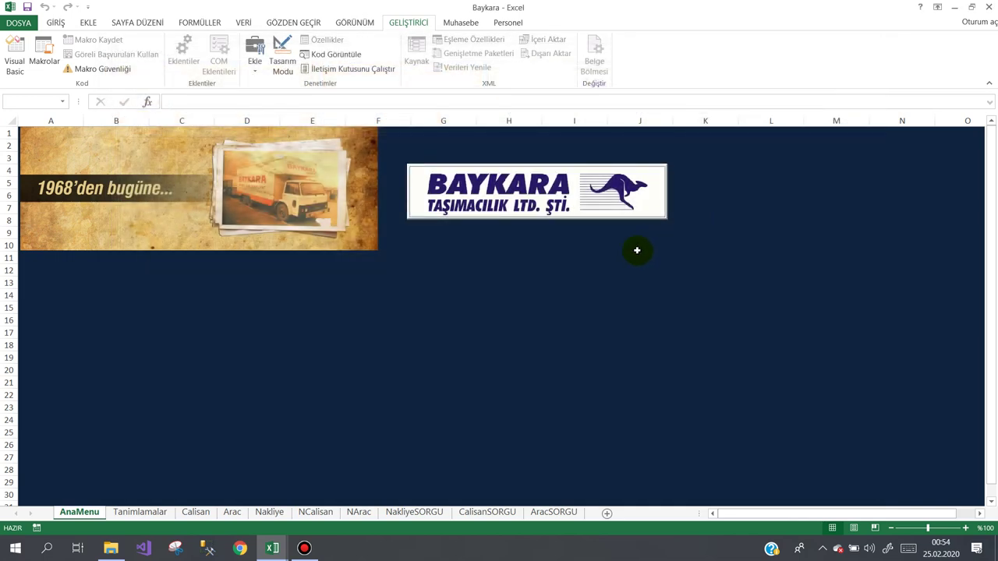
pyautogui.click(327, 471)
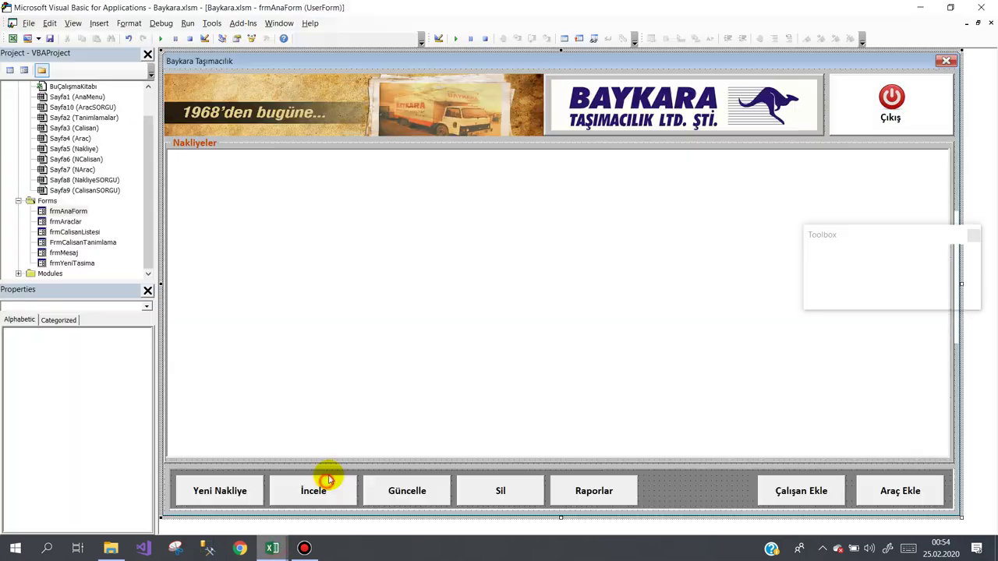
pyautogui.doubleClick(70, 263)
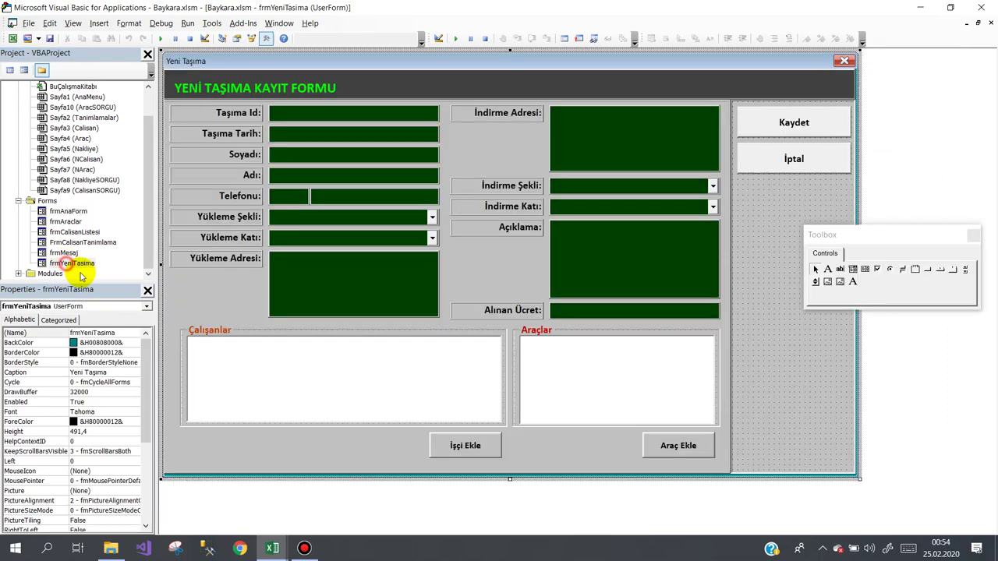
pyautogui.doubleClick(447, 444)
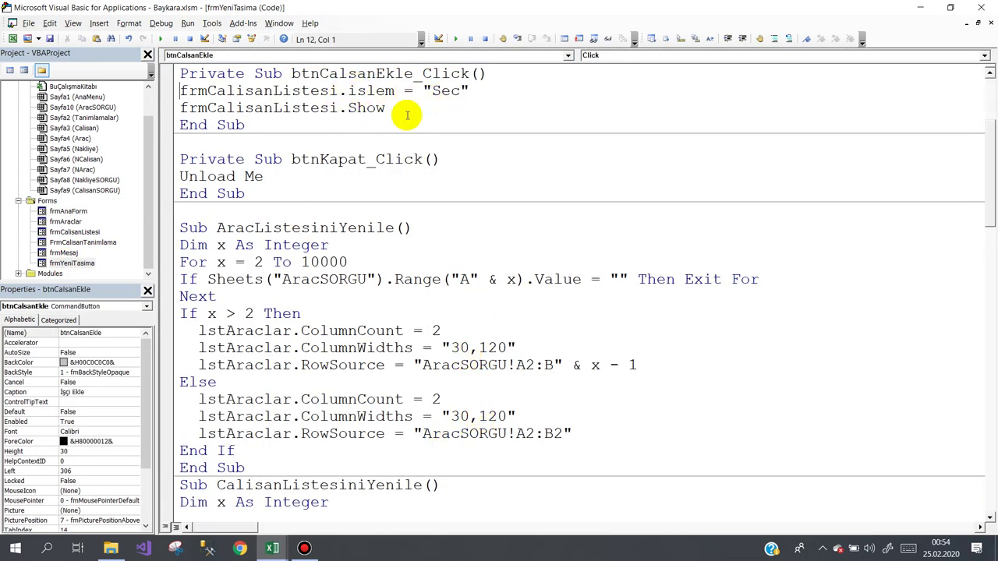
pyautogui.doubleClick(72, 263)
pyautogui.doubleClick(686, 443)
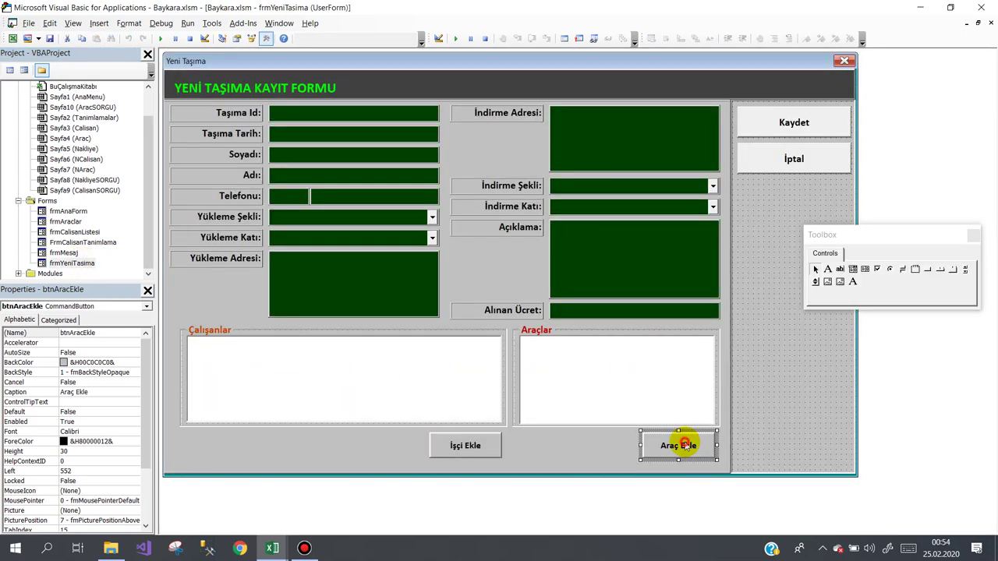
# - Insert the line frmAraclar.islem = "Sec" above frmAraclar.Show
pyautogui.press('Return')
pyautogui.write('frAra')
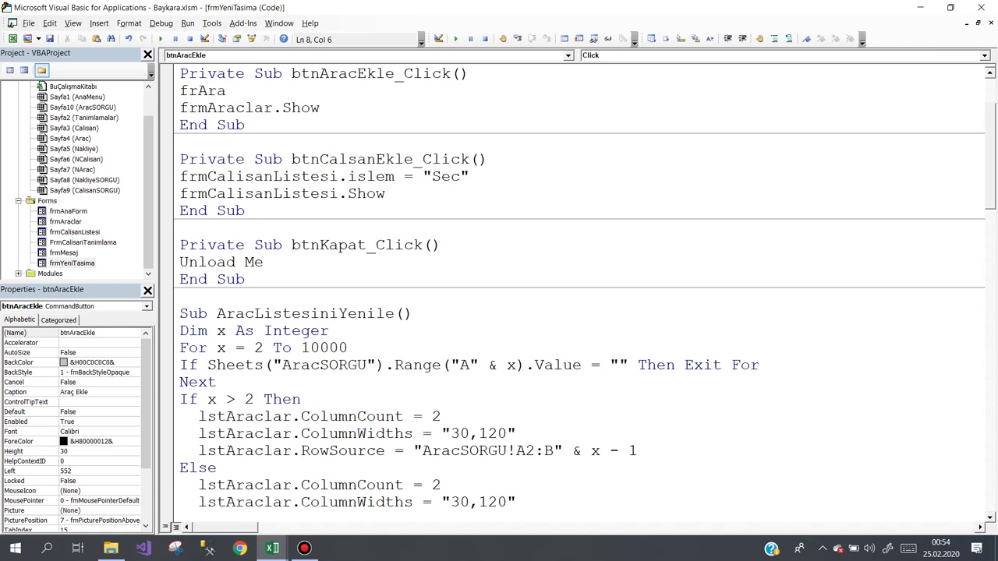
pyautogui.hotkey('ctrl', 'space')
pyautogui.write('c')
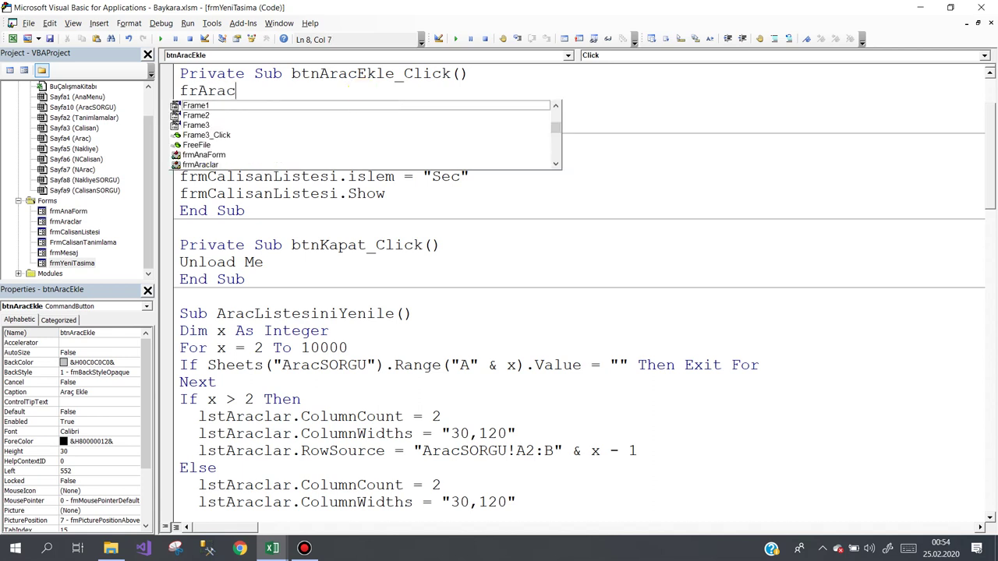
pyautogui.press('BackSpace')
pyautogui.press('BackSpace')
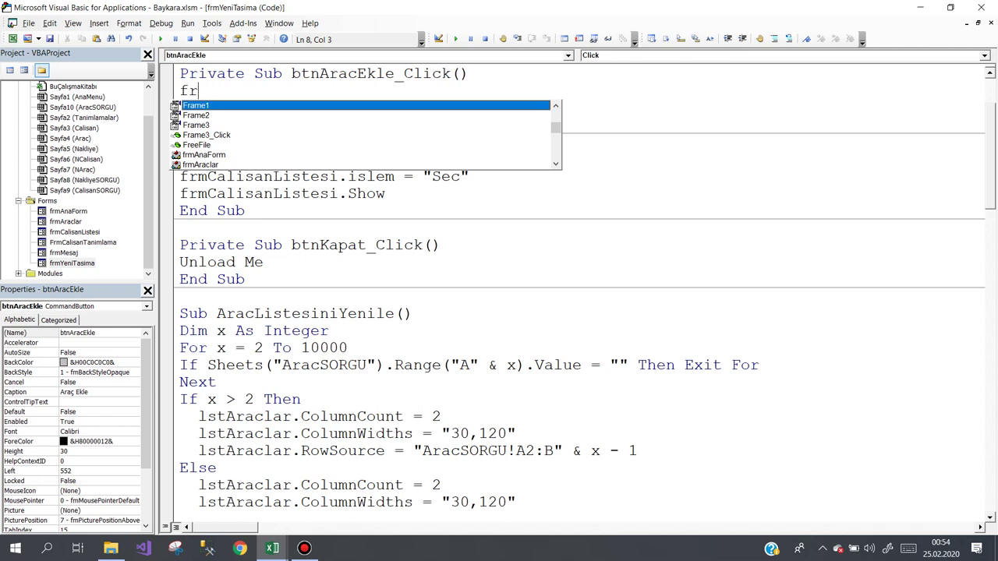
pyautogui.write('o')
pyautogui.press('BackSpace')
pyautogui.write('mAracla')
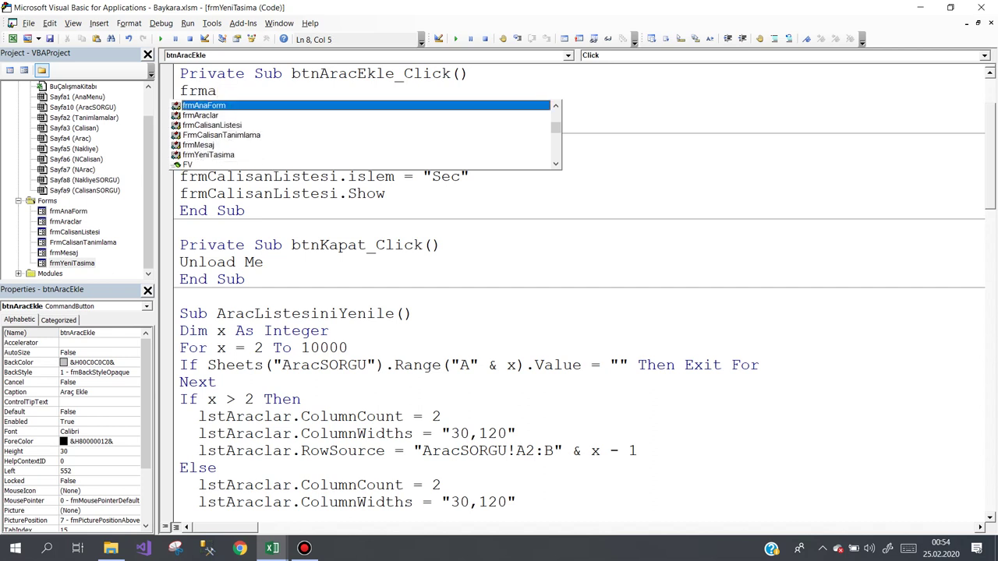
pyautogui.write('r.i')
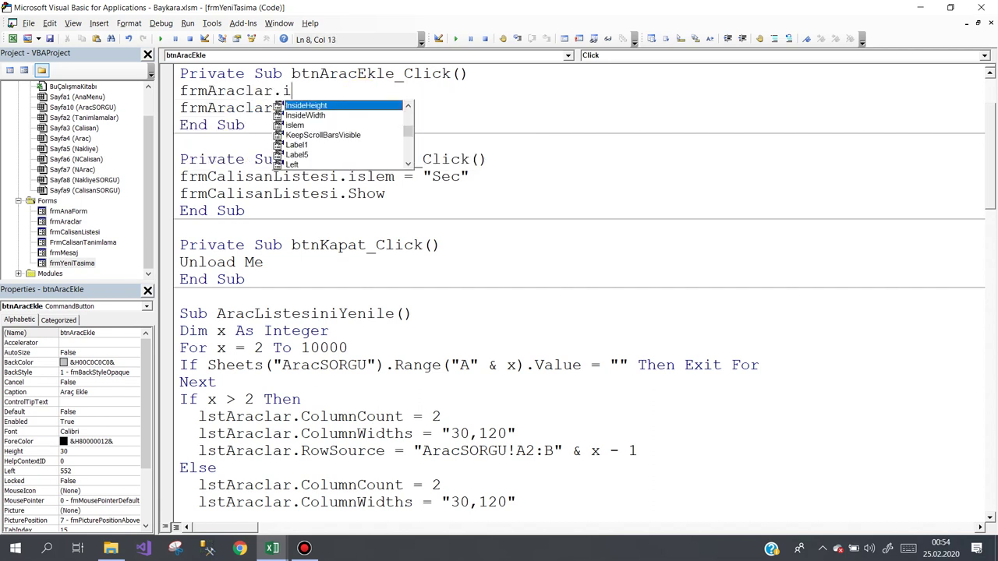
pyautogui.write('slem=')
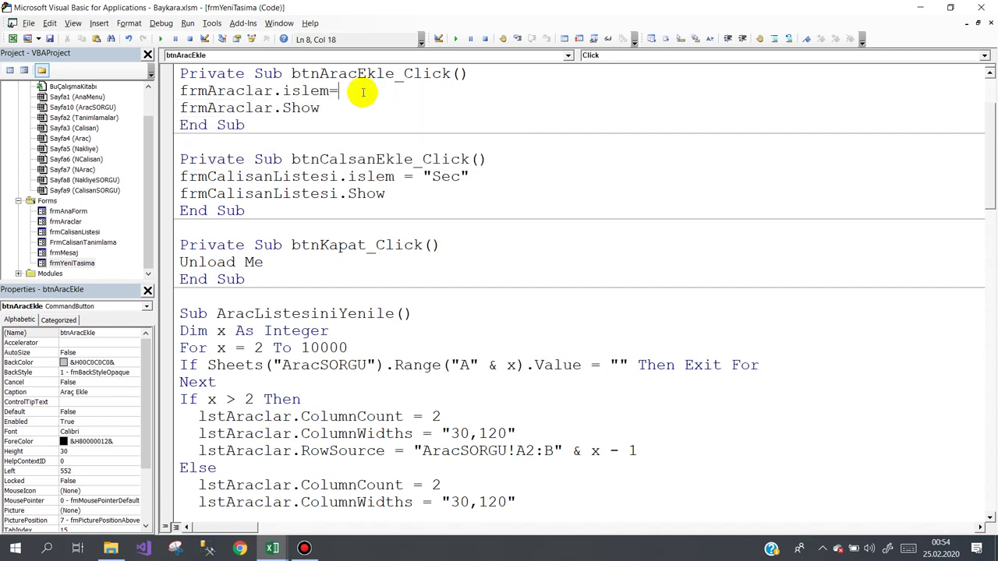
pyautogui.write('"Sexc')
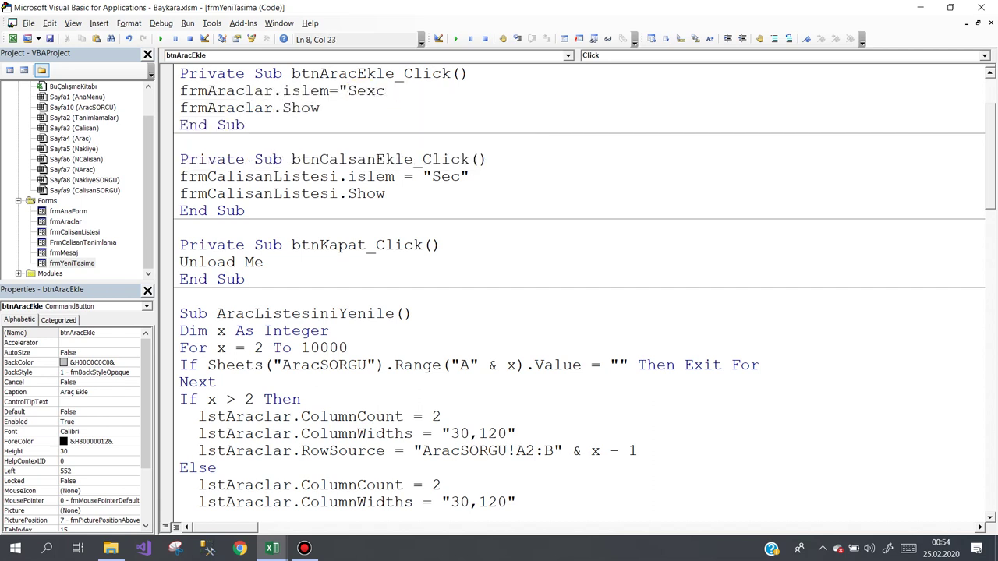
pyautogui.press('BackSpace')
pyautogui.press('BackSpace')
pyautogui.write('"')
pyautogui.click(384, 195)
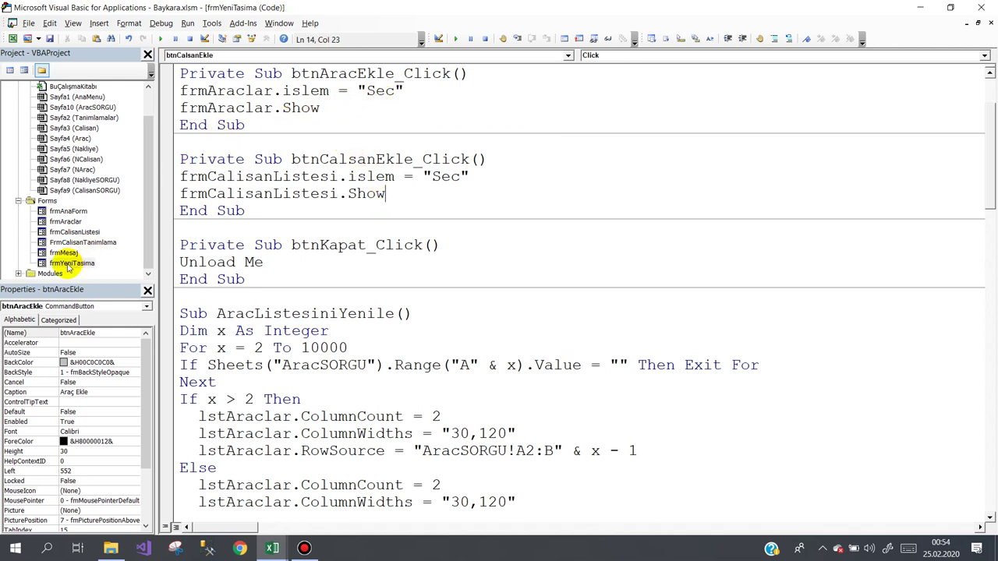
# - Review frmAraclar's btnSec_Click code, then create a handler for the vehicle list box
pyautogui.doubleClick(67, 222)
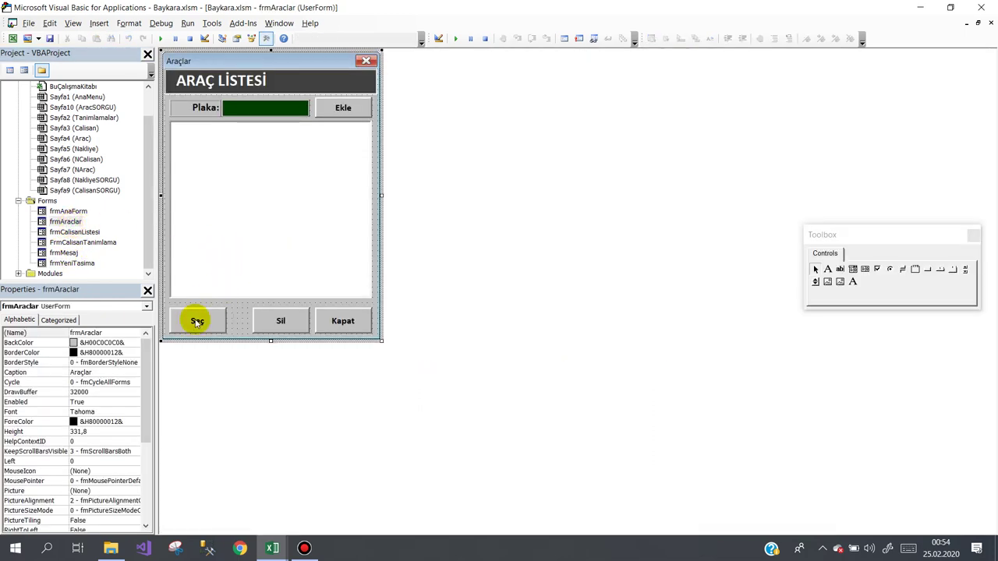
pyautogui.doubleClick(196, 322)
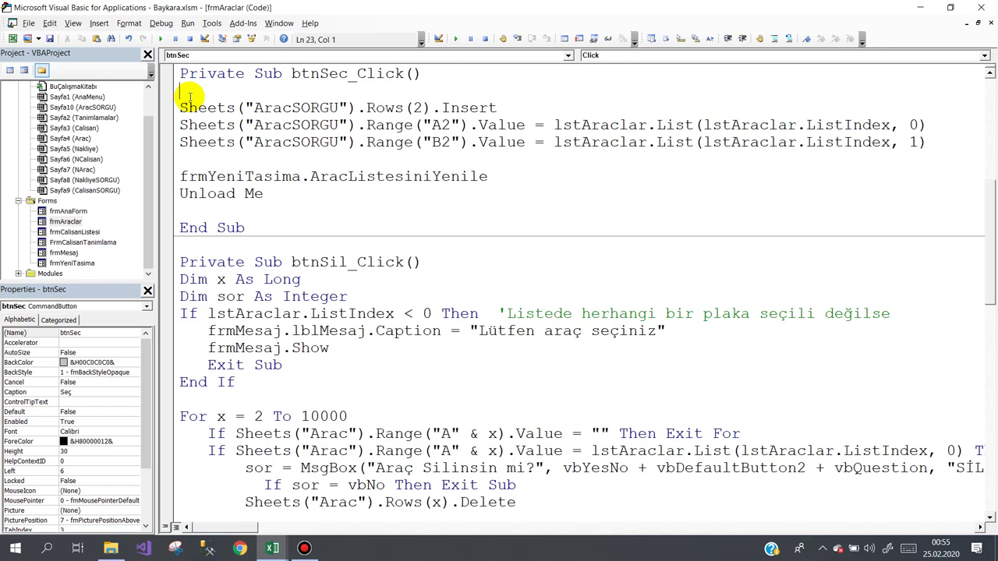
pyautogui.write('if')
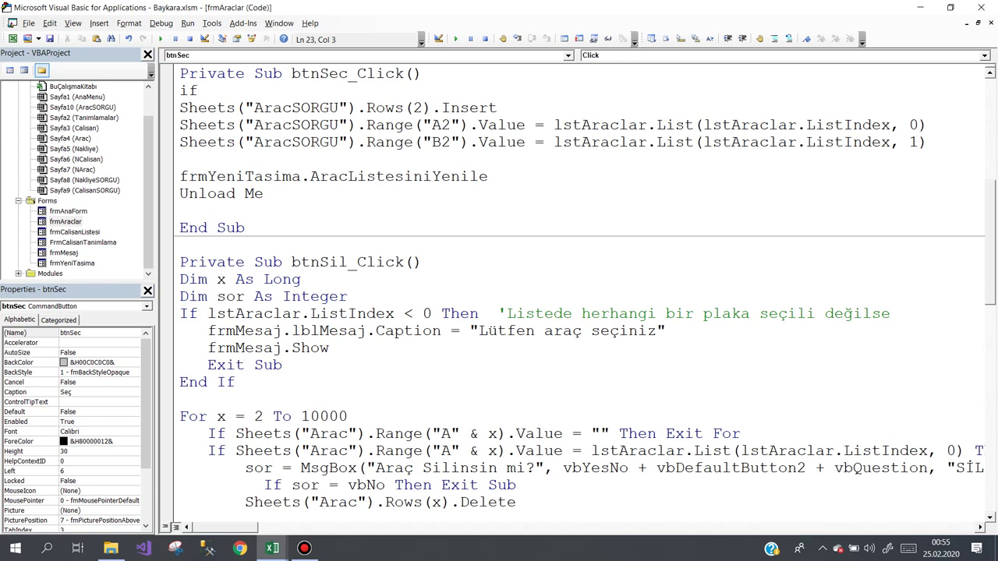
pyautogui.press('Delete')
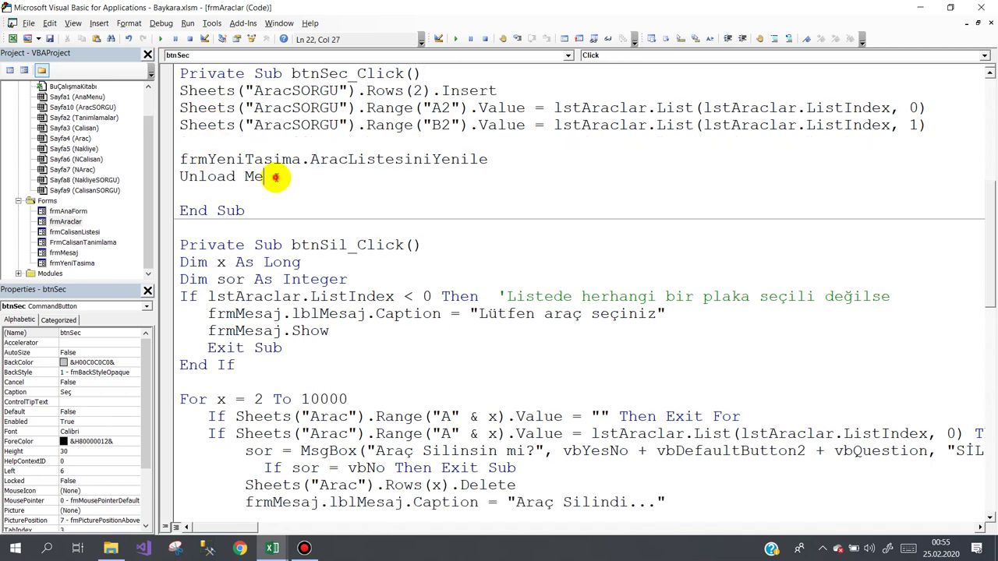
pyautogui.moveTo(265, 176); pyautogui.dragTo(156, 92)
pyautogui.hotkey('ctrl', 'c')
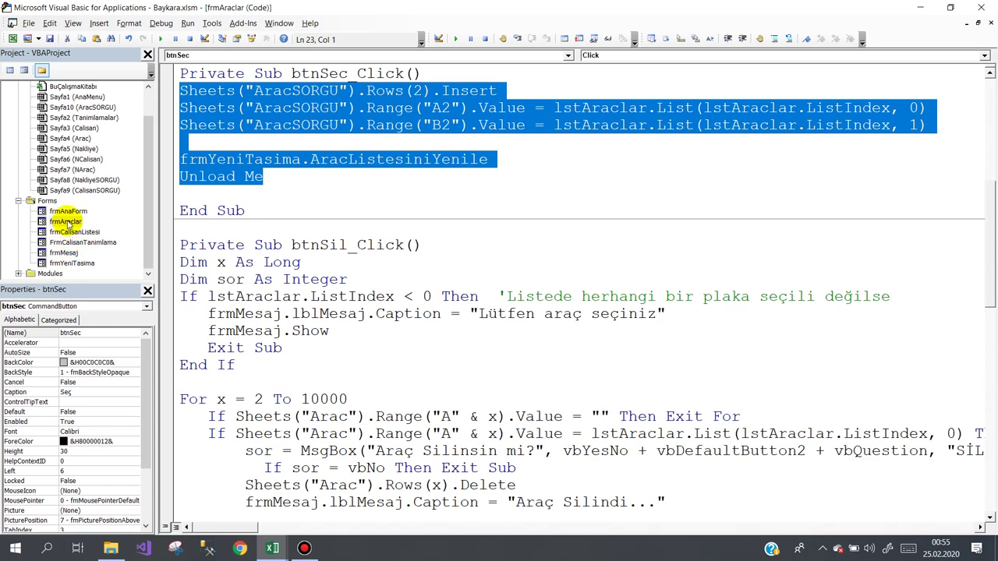
pyautogui.doubleClick(67, 222)
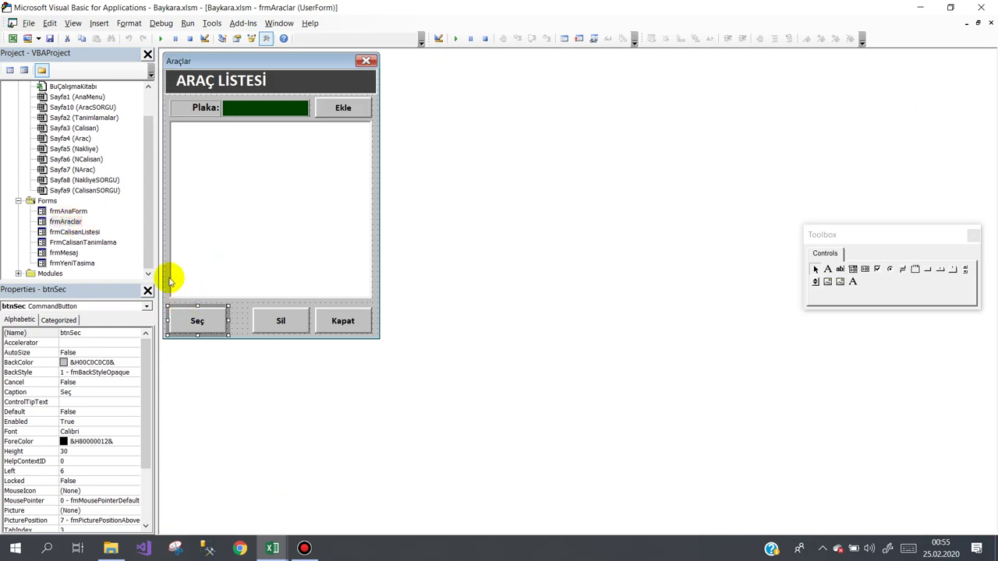
pyautogui.doubleClick(206, 179)
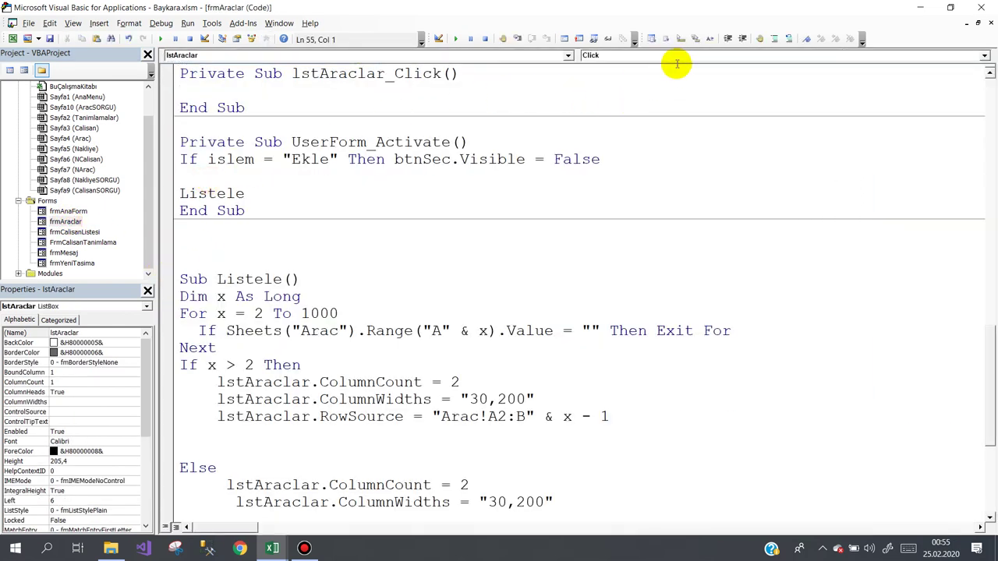
# - Create lstAraclar_DblClick with an If islem = "Sec" block holding the pasted selection code
pyautogui.click(679, 54)
pyautogui.click(652, 85)
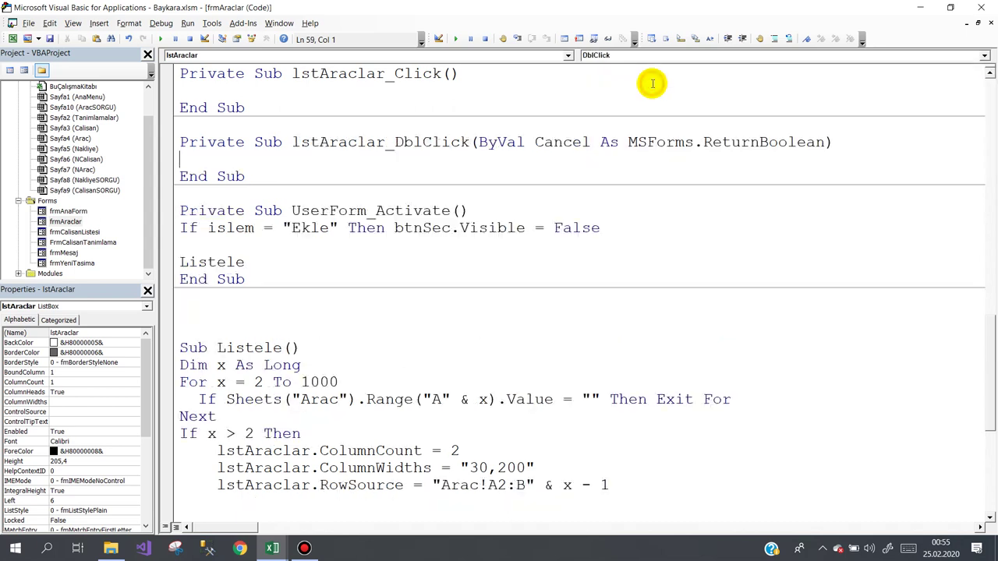
pyautogui.write('if islem="Sec')
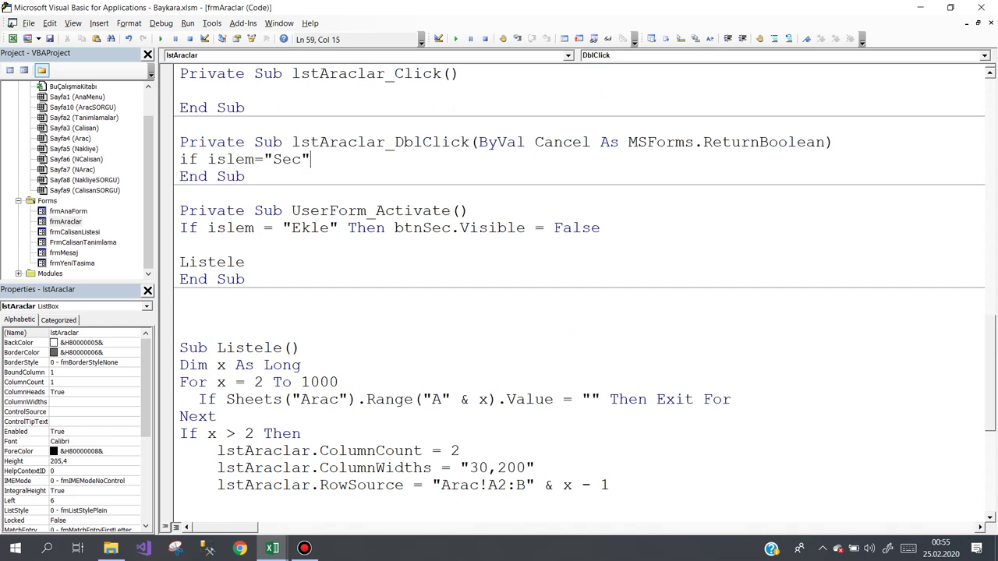
pyautogui.write('en')
pyautogui.press('Return')
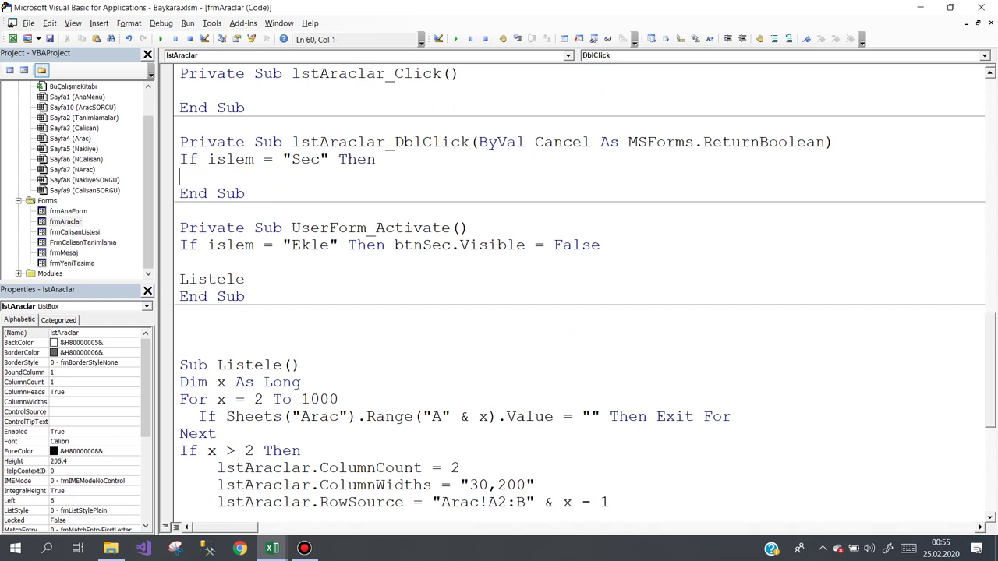
pyautogui.press('Return')
pyautogui.press('Return')
pyautogui.write('end if')
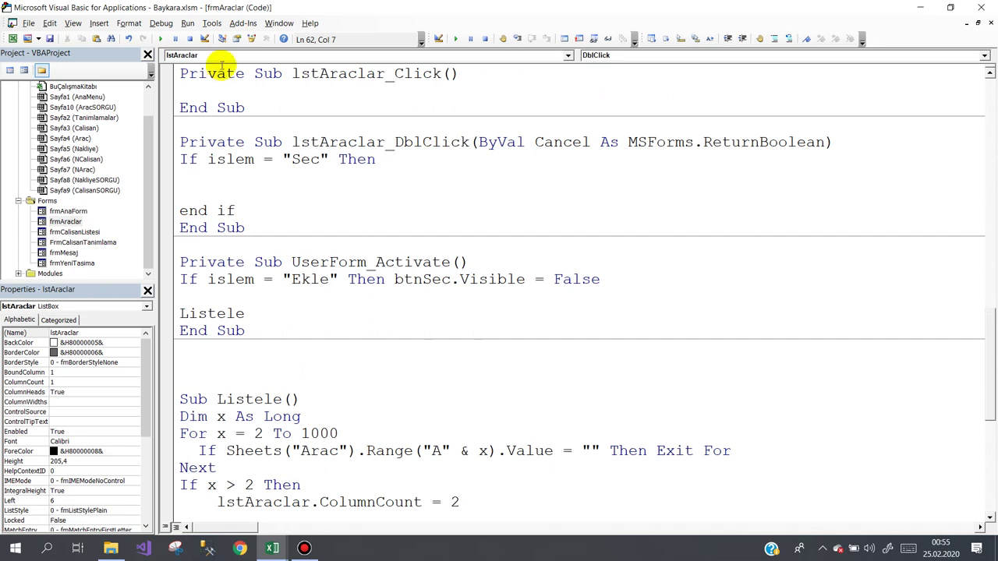
pyautogui.click(186, 180)
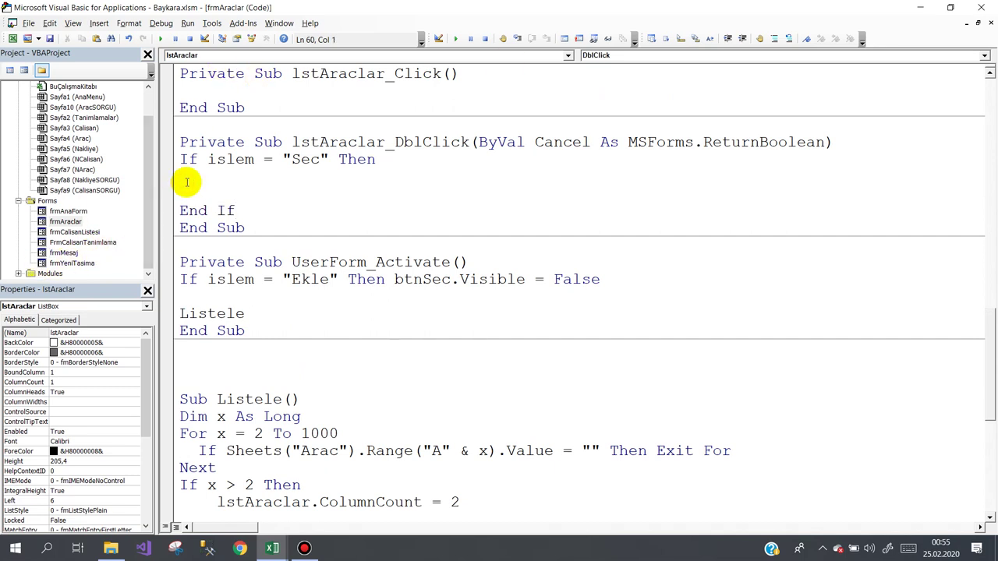
pyautogui.hotkey('ctrl', 'v')
# - Extend the If condition with And lstAraclar.ListCount > 0 and select the guarded code
pyautogui.click(329, 160)
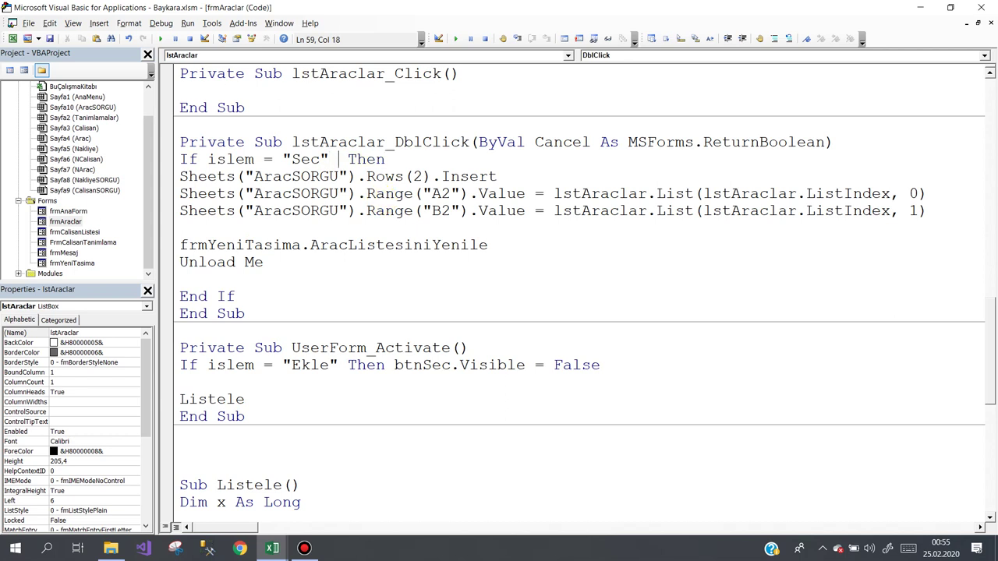
pyautogui.write('and ')
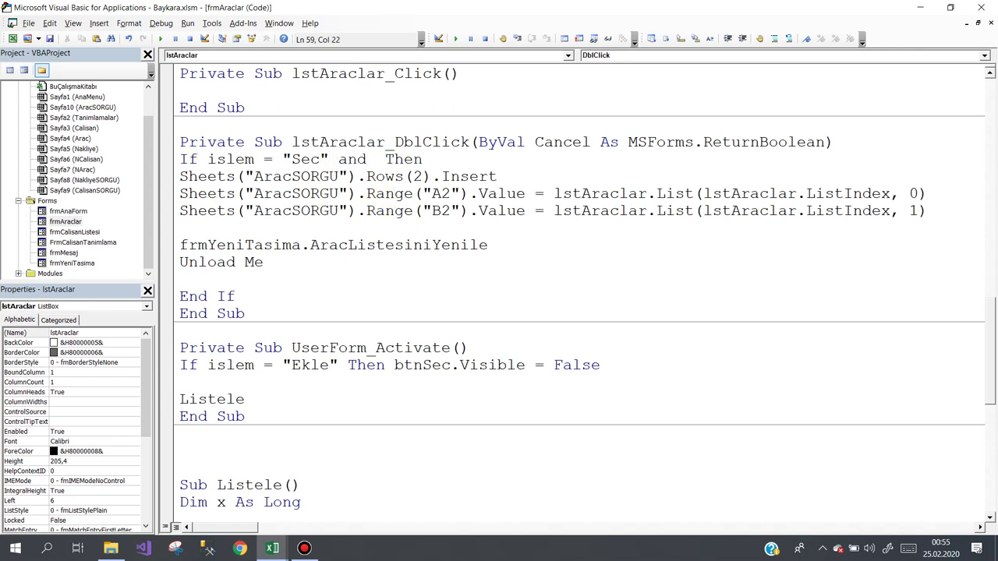
pyautogui.write('lst')
pyautogui.write('a')
pyautogui.hotkey('ctrl', 'space')
pyautogui.write('.')
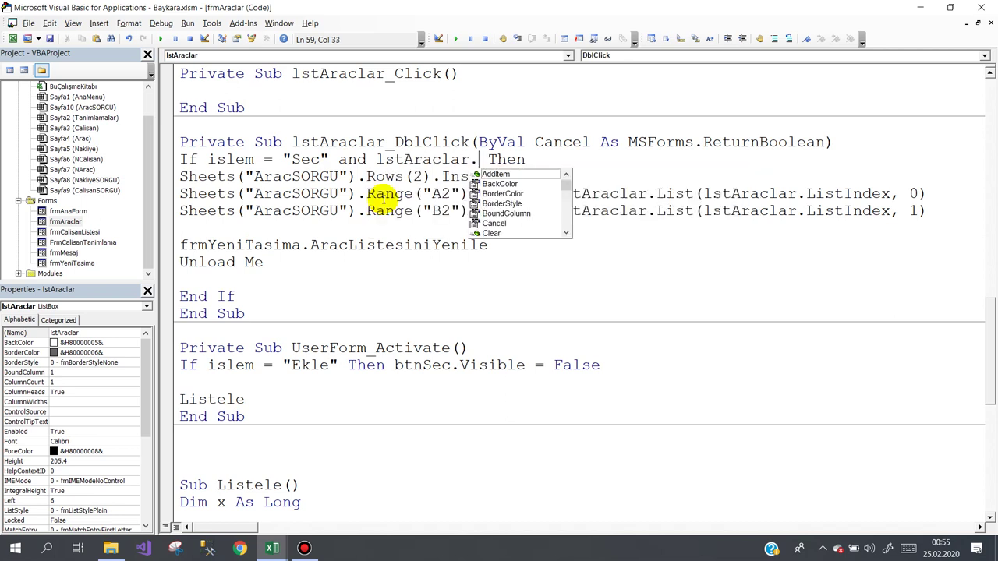
pyautogui.write('li')
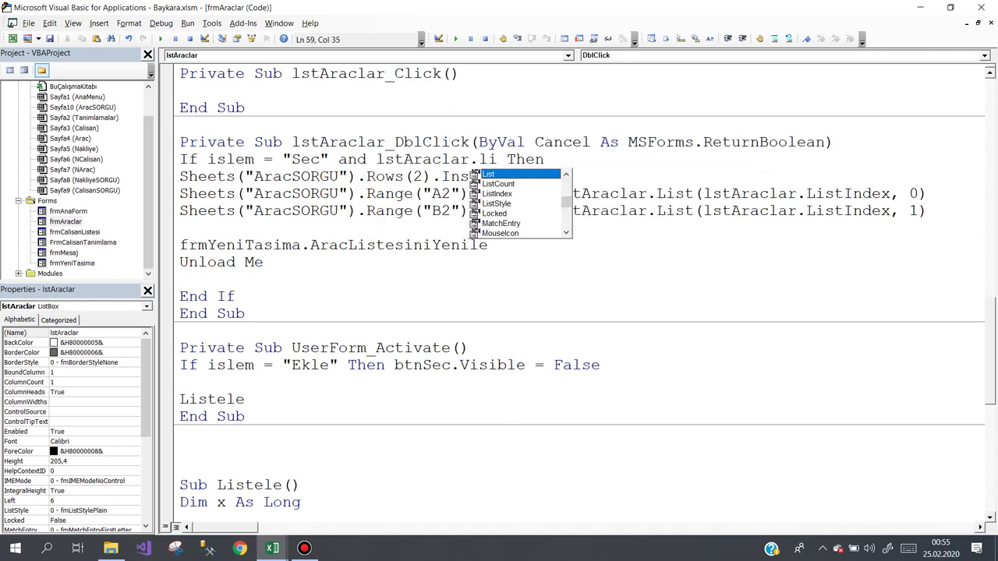
pyautogui.press('Down')
pyautogui.write('>')
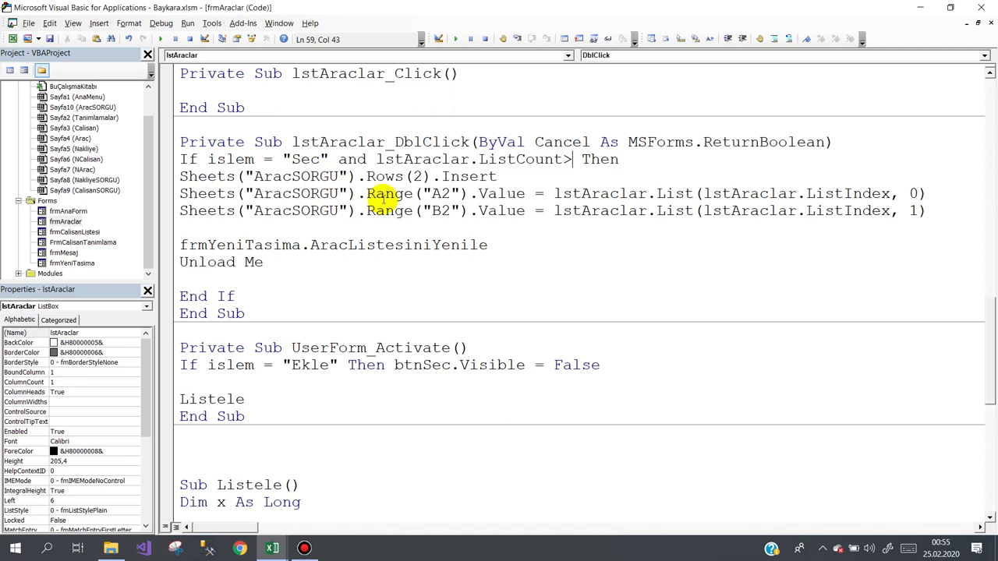
pyautogui.write('0')
pyautogui.press('Down')
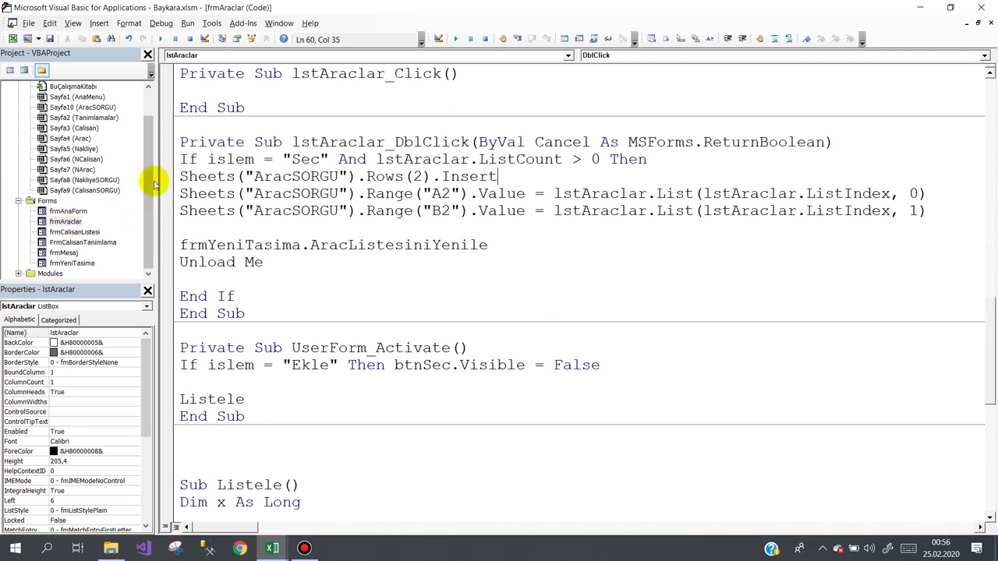
pyautogui.moveTo(180, 159); pyautogui.dragTo(211, 234)
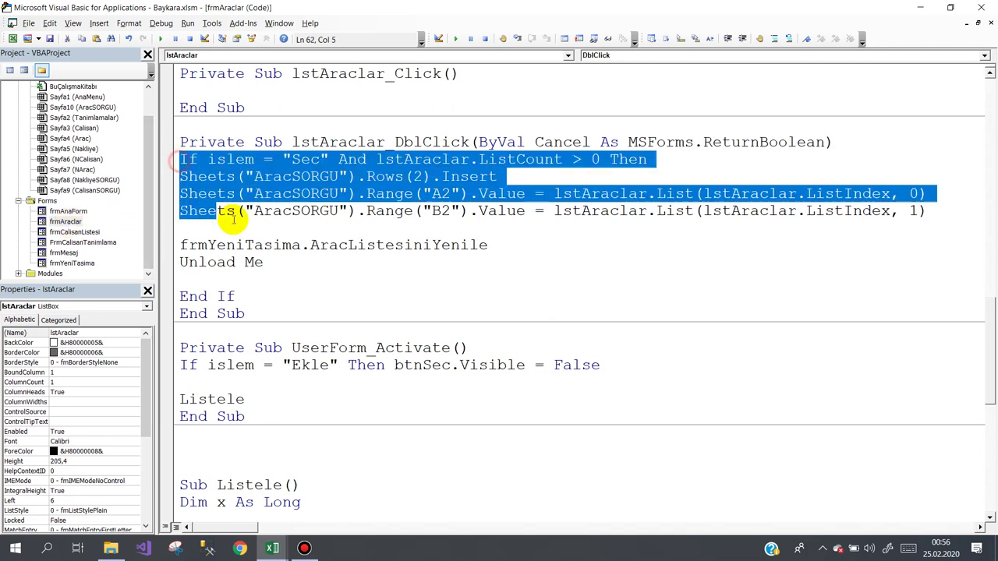
# - Copy the code in frmCalisanListesi's Seç button handler, btnSec_Click
pyautogui.click(70, 232)
pyautogui.doubleClick(70, 234)
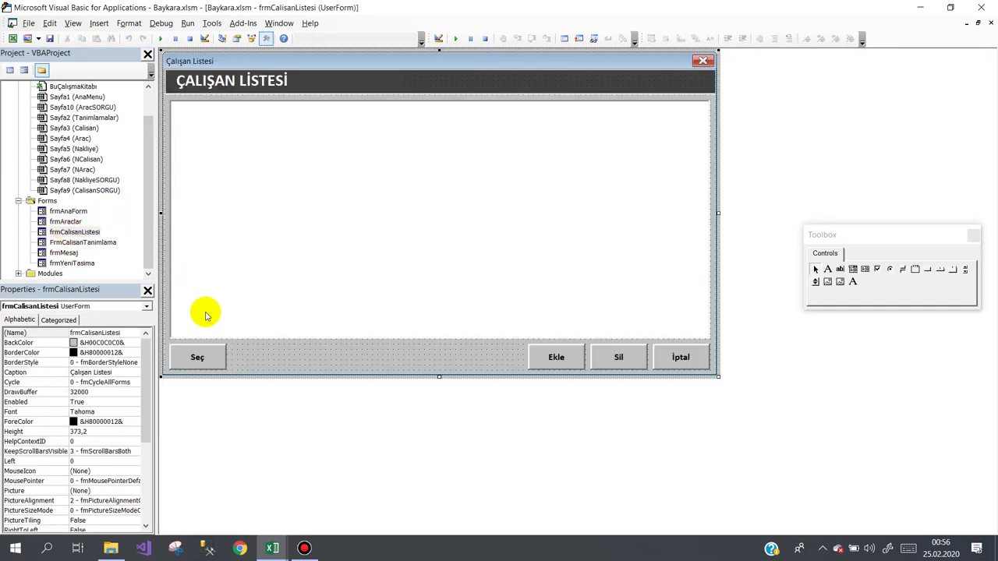
pyautogui.doubleClick(199, 350)
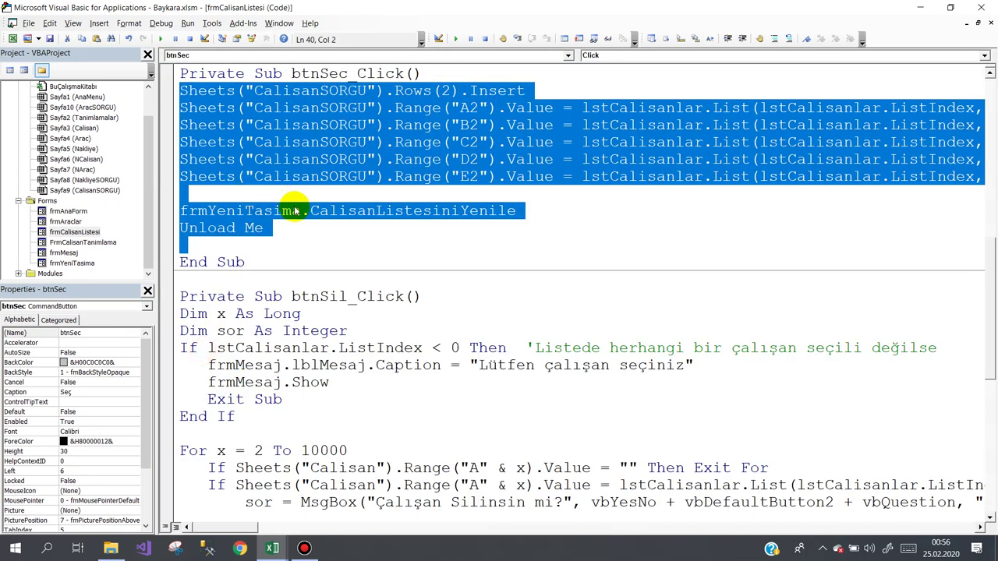
pyautogui.rightClick(268, 147)
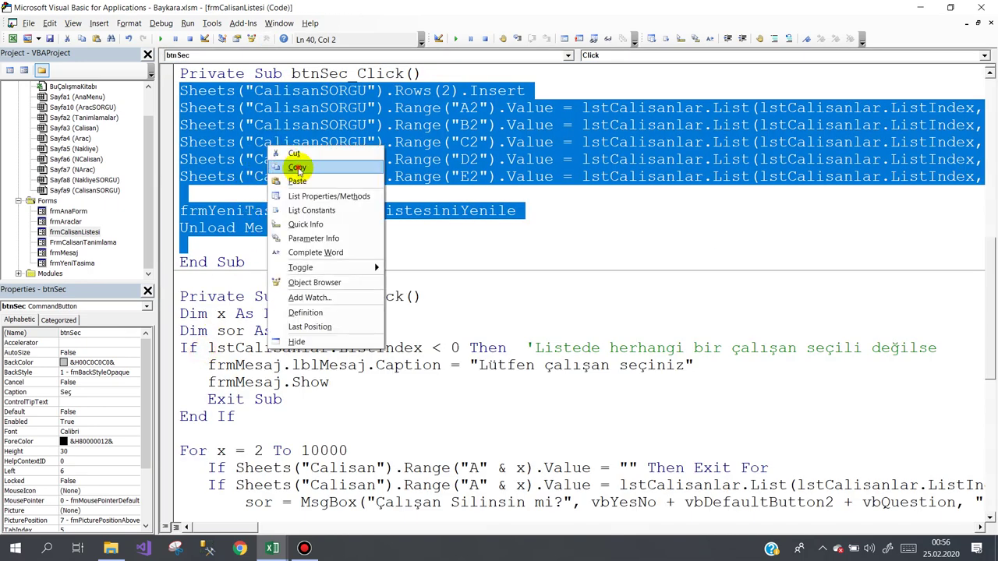
pyautogui.click(297, 169)
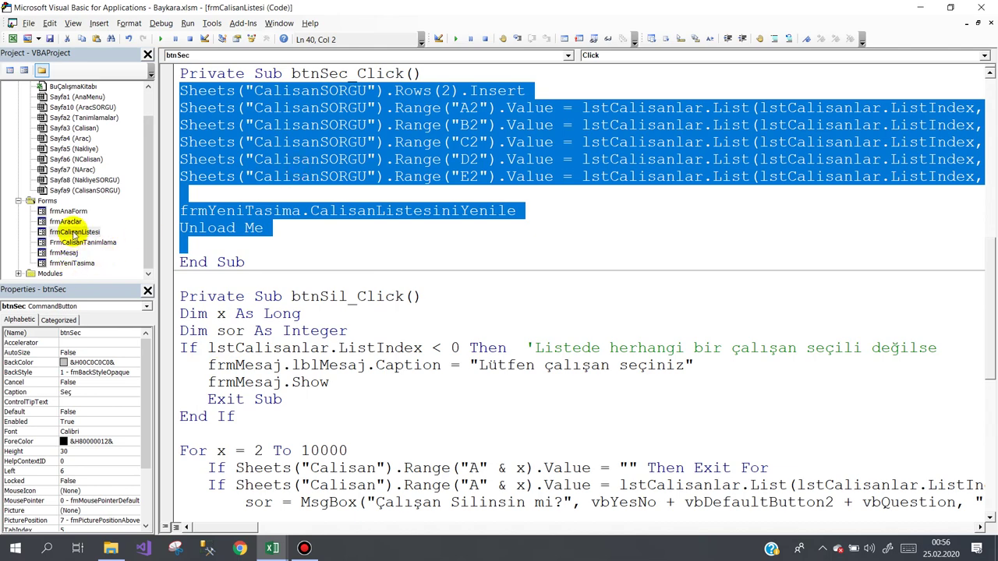
# - Open the lstCalisanlar code, then check frmAraclar's lstAraclar double-click handler for reference
pyautogui.doubleClick(75, 232)
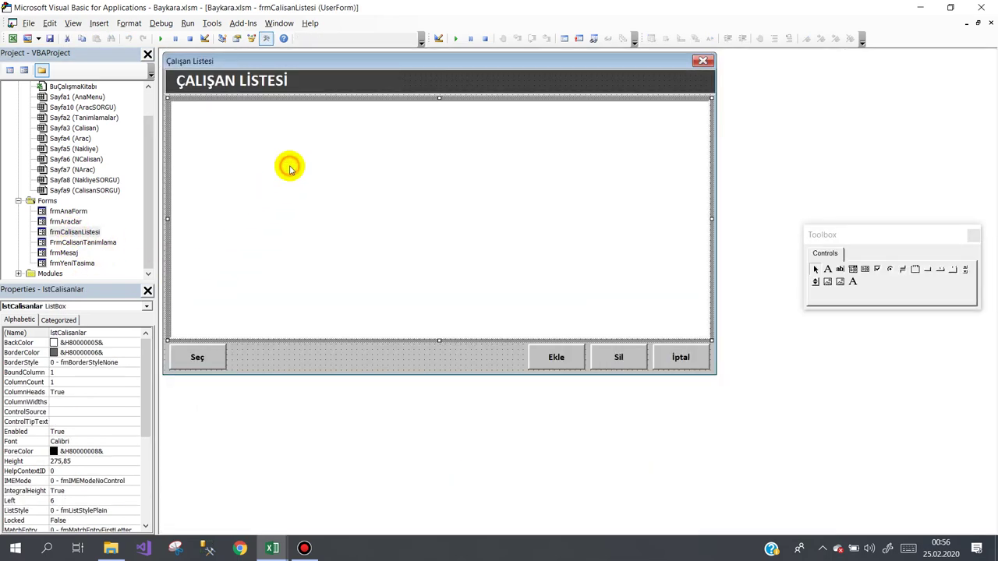
pyautogui.doubleClick(290, 168)
pyautogui.click(741, 58)
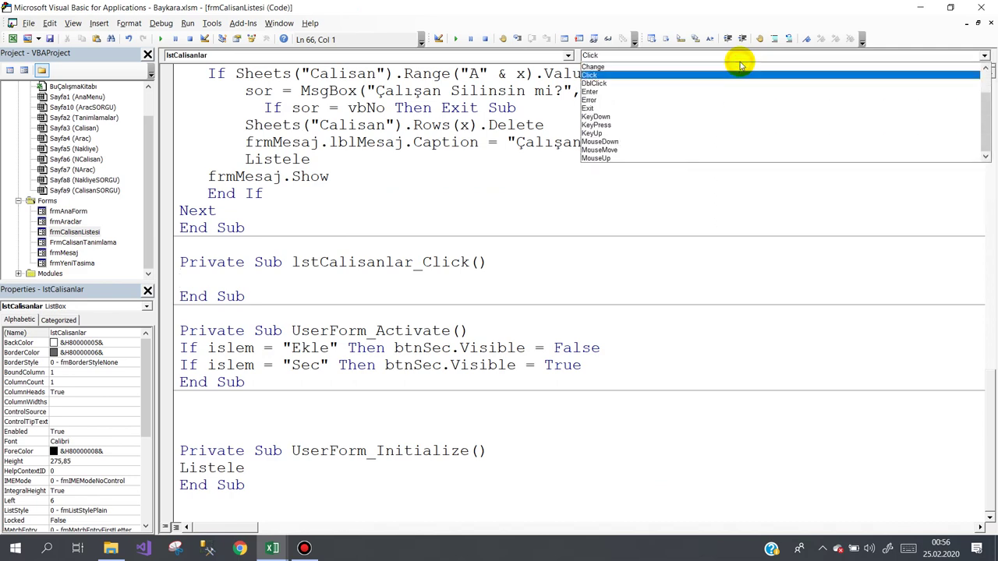
pyautogui.click(69, 222)
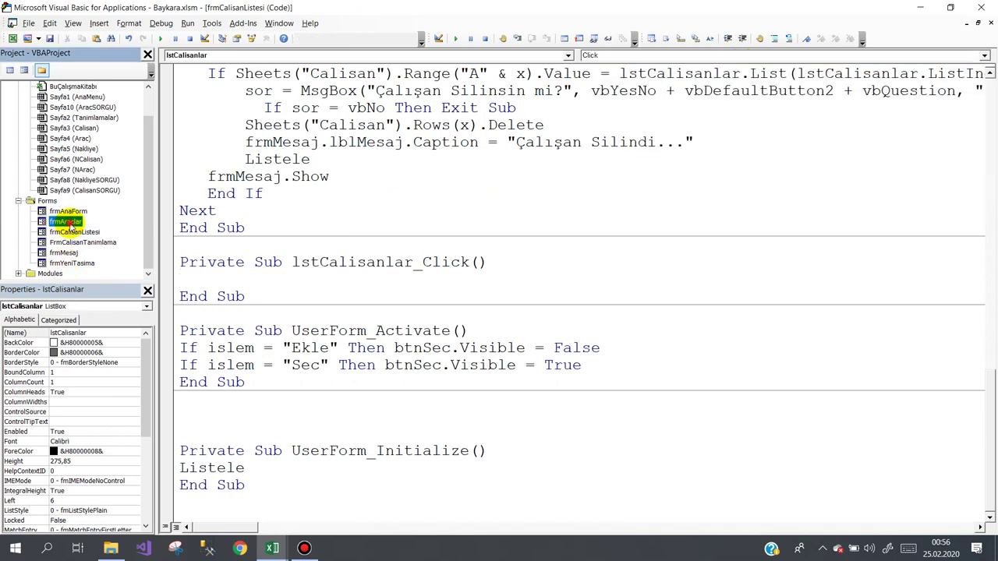
pyautogui.doubleClick(69, 222)
pyautogui.doubleClick(209, 204)
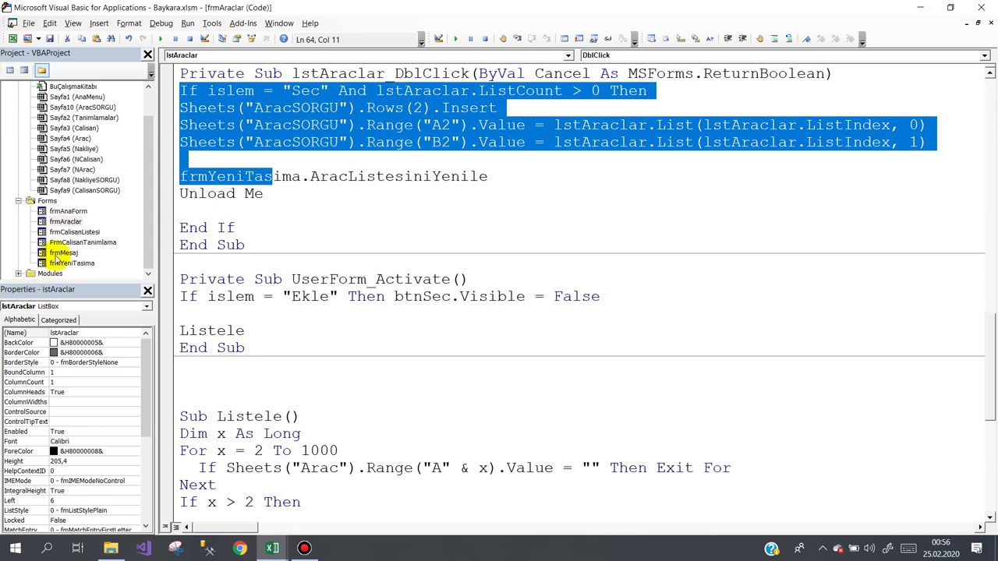
# - Copy btnSec_Click's code again, from the row insert down to Unload Me
pyautogui.doubleClick(64, 232)
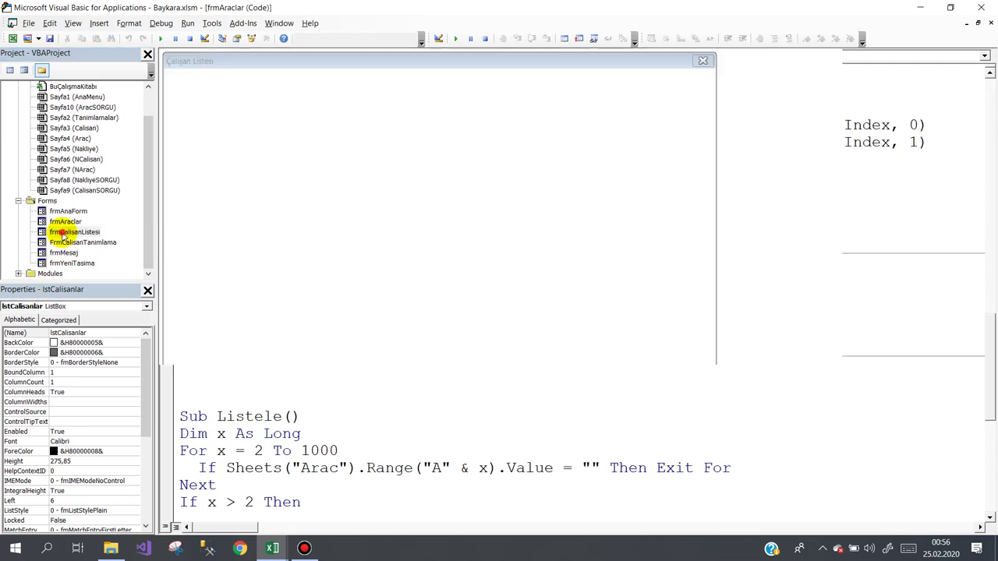
pyautogui.doubleClick(195, 355)
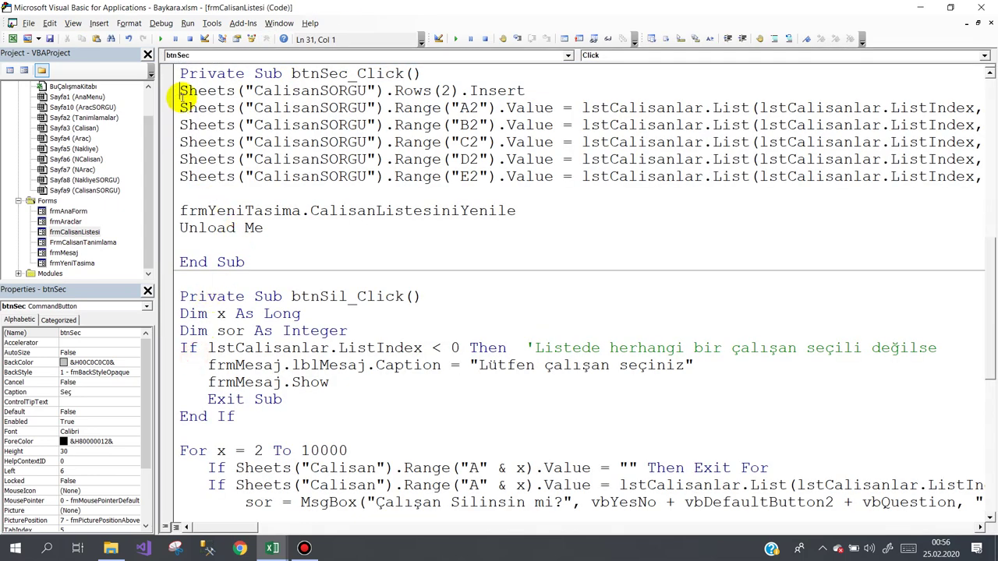
pyautogui.moveTo(180, 91); pyautogui.dragTo(266, 226)
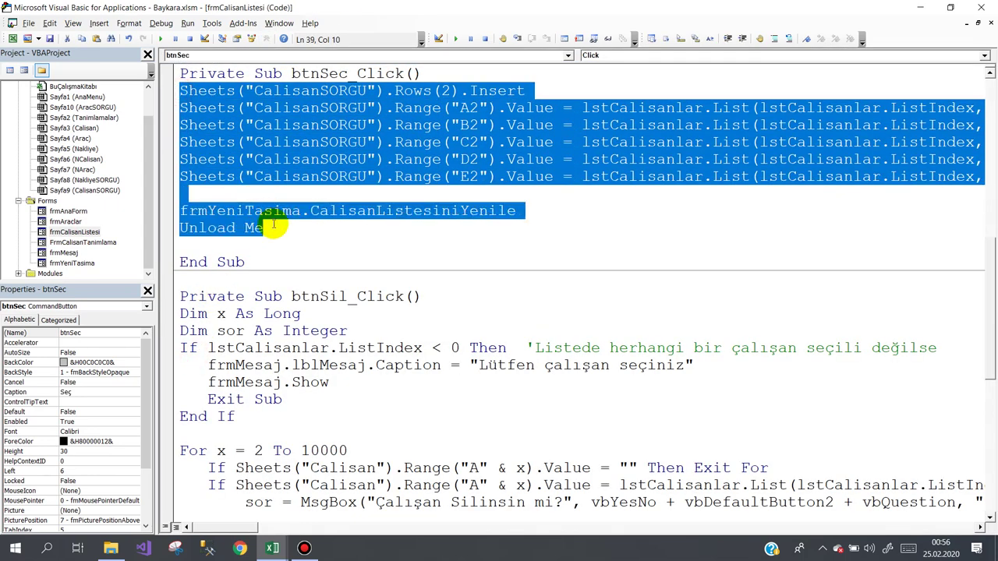
pyautogui.rightClick(295, 153)
pyautogui.click(317, 174)
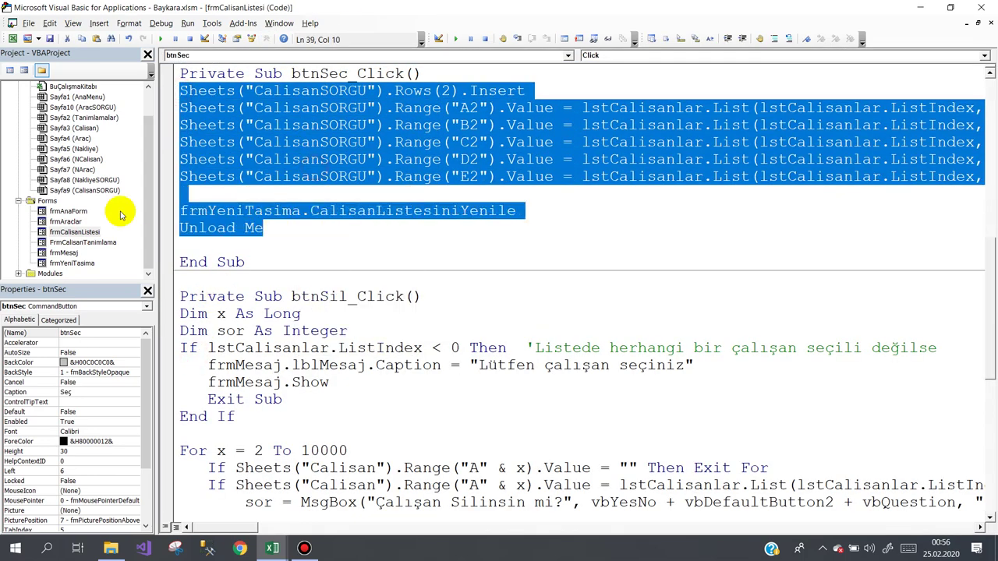
# - Create an empty lstCalisanlar_DblClick handler from the list box's event dropdown
pyautogui.click(73, 232)
pyautogui.doubleClick(73, 233)
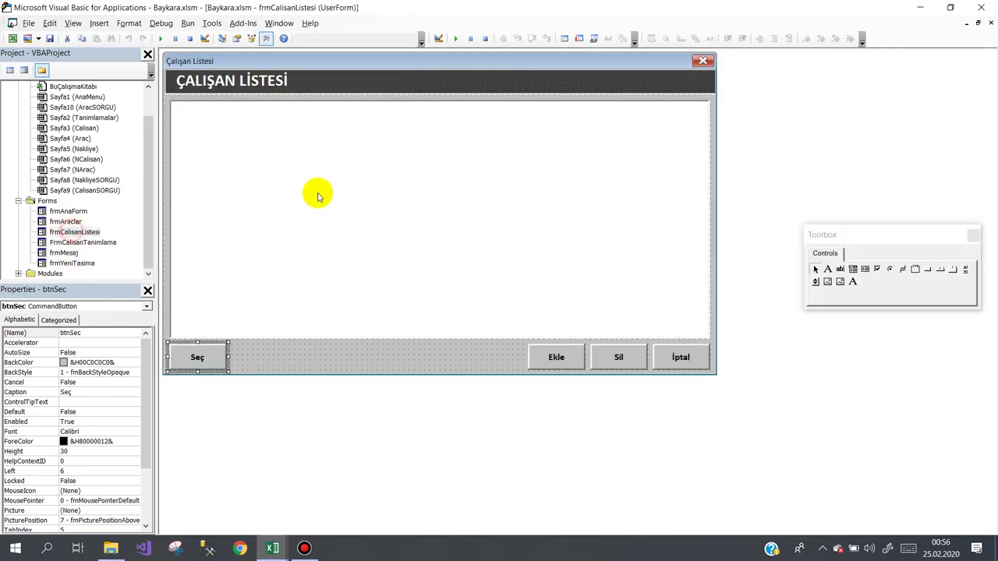
pyautogui.click(360, 150)
pyautogui.doubleClick(360, 149)
pyautogui.click(602, 55)
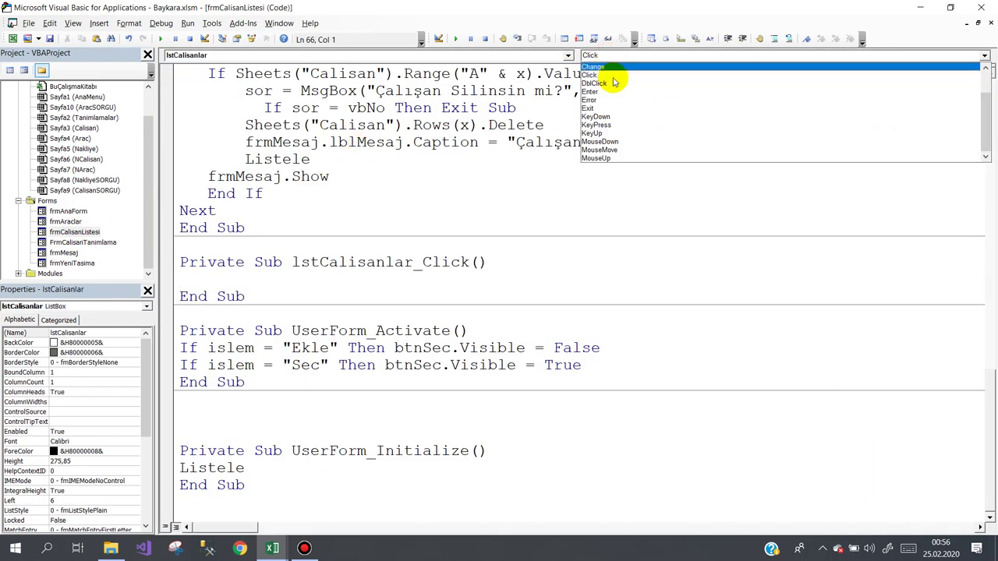
pyautogui.click(614, 84)
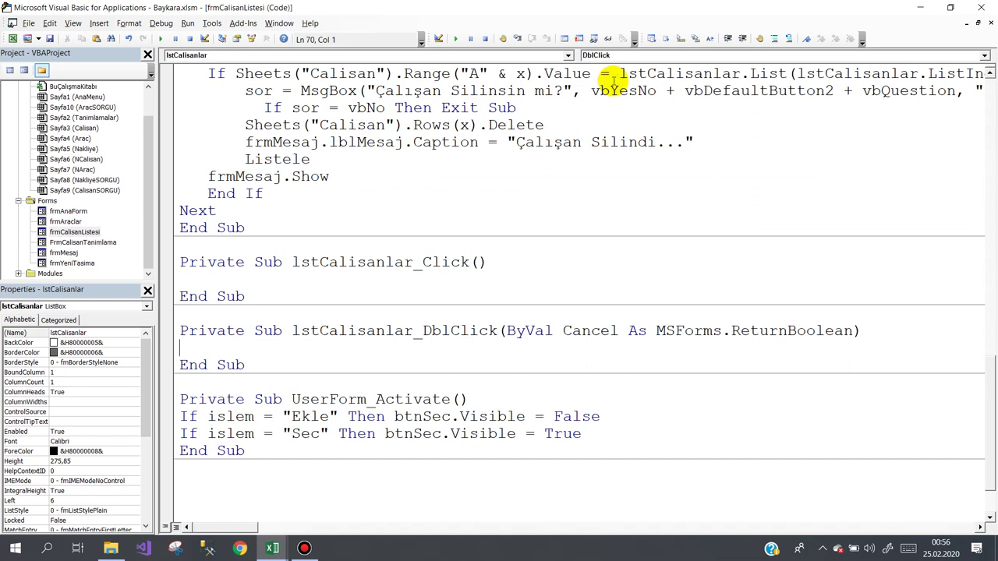
# - Write the condition If islem = "Sec" And lstCalisanlar.ListCount > 0 Then in lstCalisanlar_DblClick
pyautogui.write('if islem="Sec" and lstc')
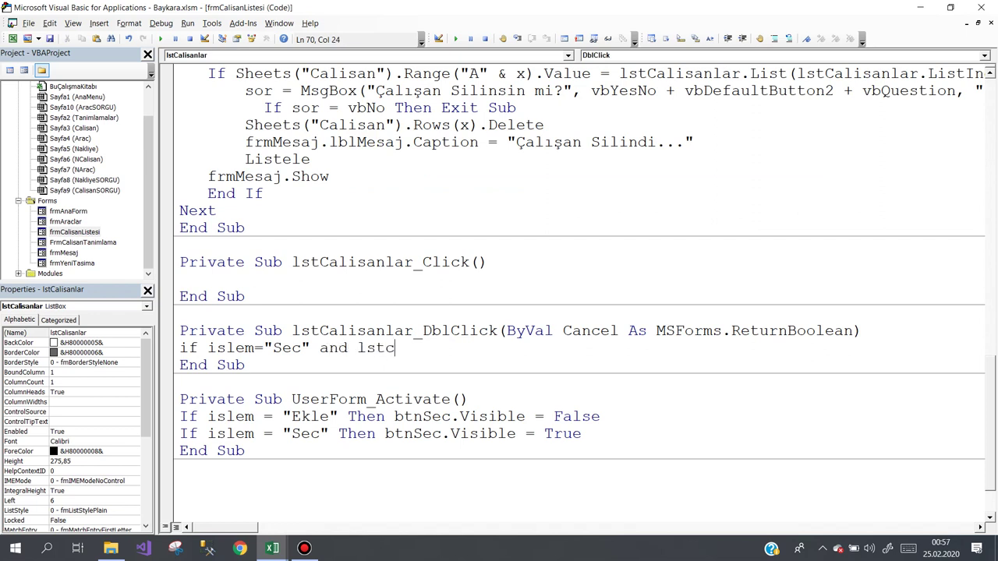
pyautogui.hotkey('ctrl', 'space')
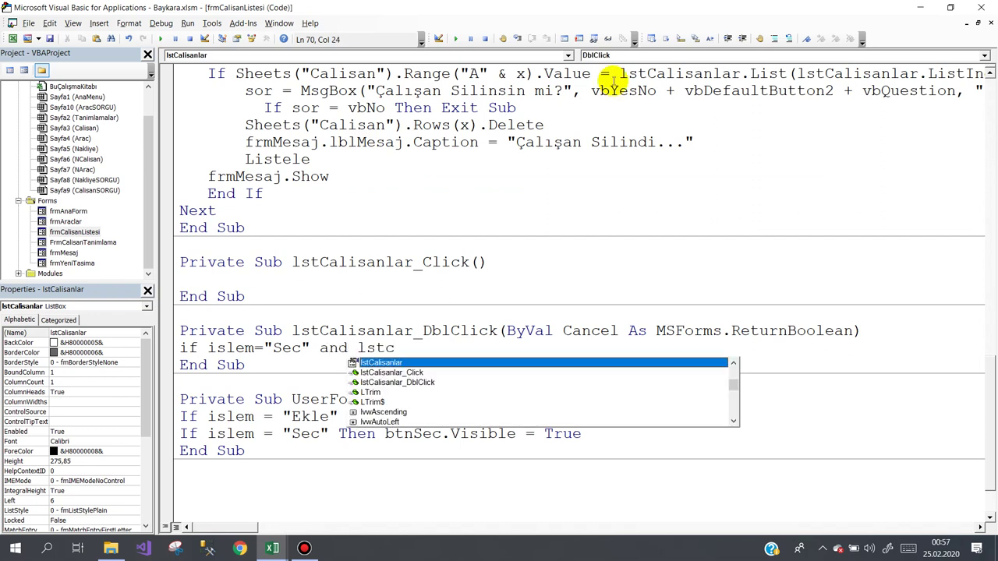
pyautogui.write('.l')
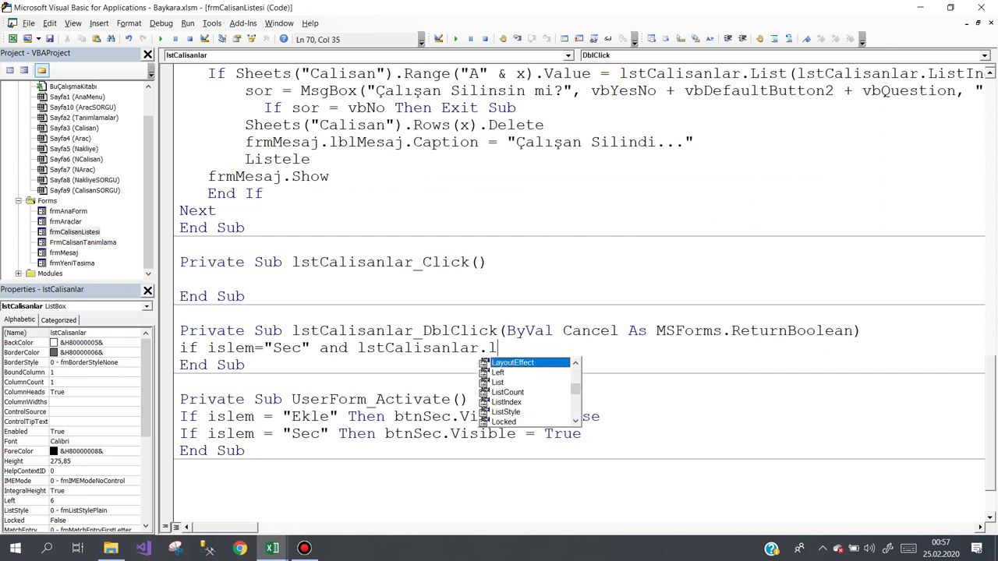
pyautogui.press('Down')
pyautogui.press('Down')
pyautogui.press('Down')
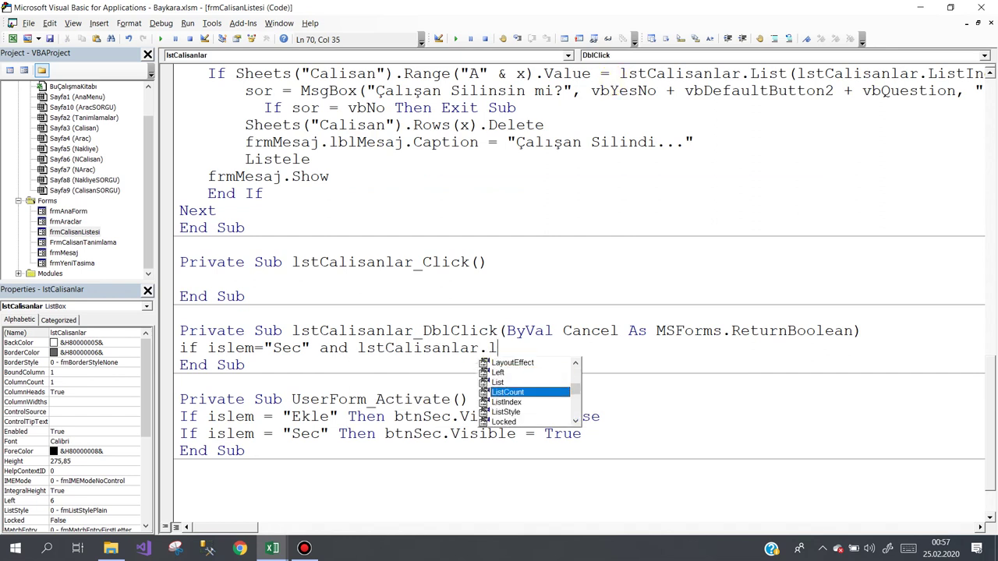
pyautogui.write('>0 then')
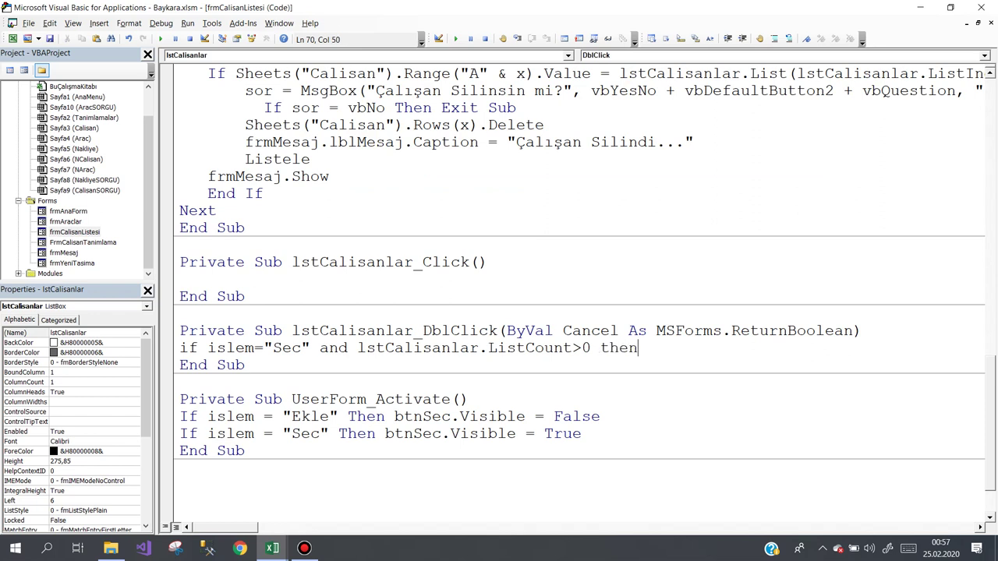
pyautogui.press('Return')
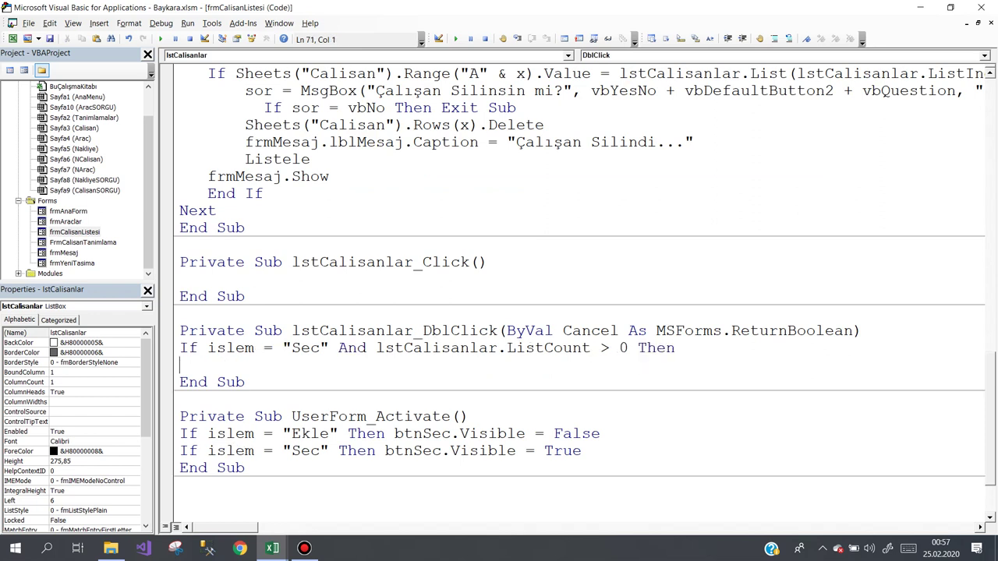
pyautogui.press('Return')
# - Paste the copied Seç code inside the If block, then go back to Excel
pyautogui.write('e')
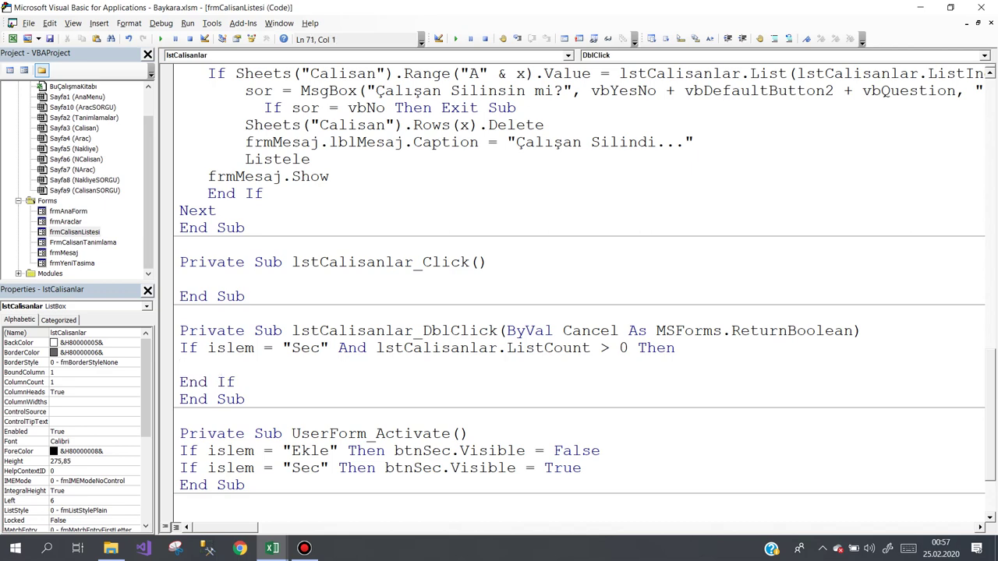
pyautogui.hotkey('ctrl', 'v')
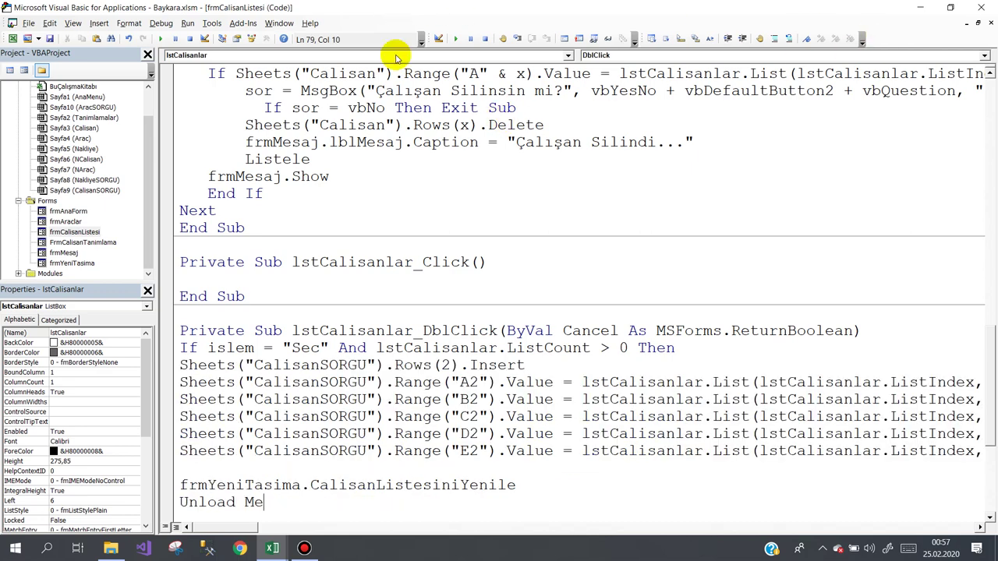
pyautogui.moveTo(271, 548)
pyautogui.click(148, 485)
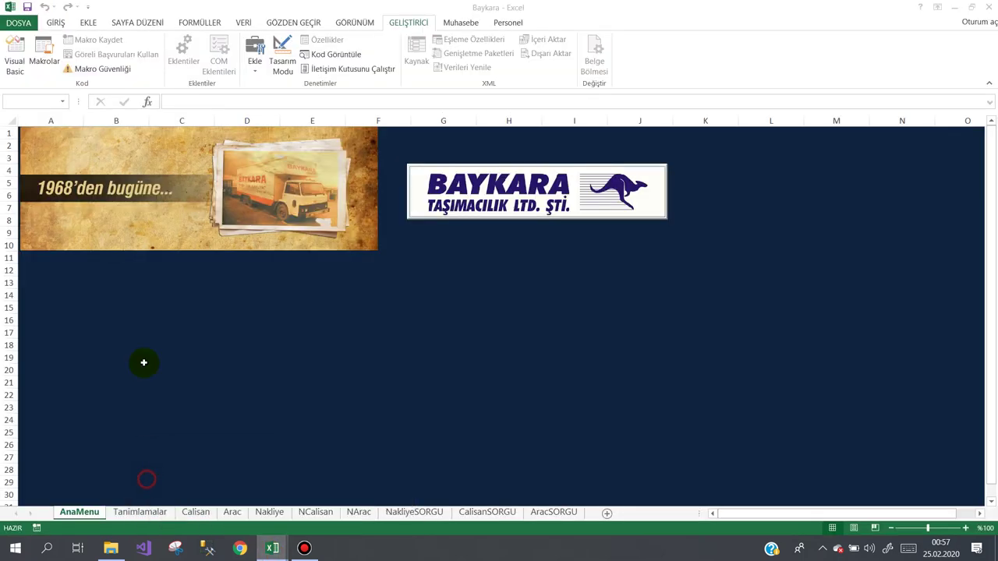
# - Start a new transport record and add three employees to its Çalışanlar list
pyautogui.click(550, 207)
pyautogui.click(158, 473)
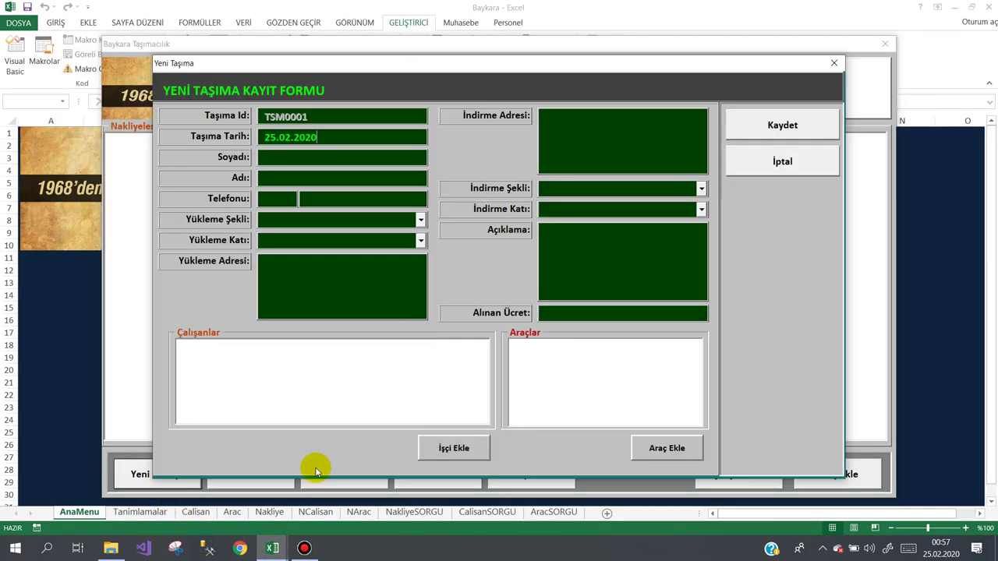
pyautogui.click(469, 451)
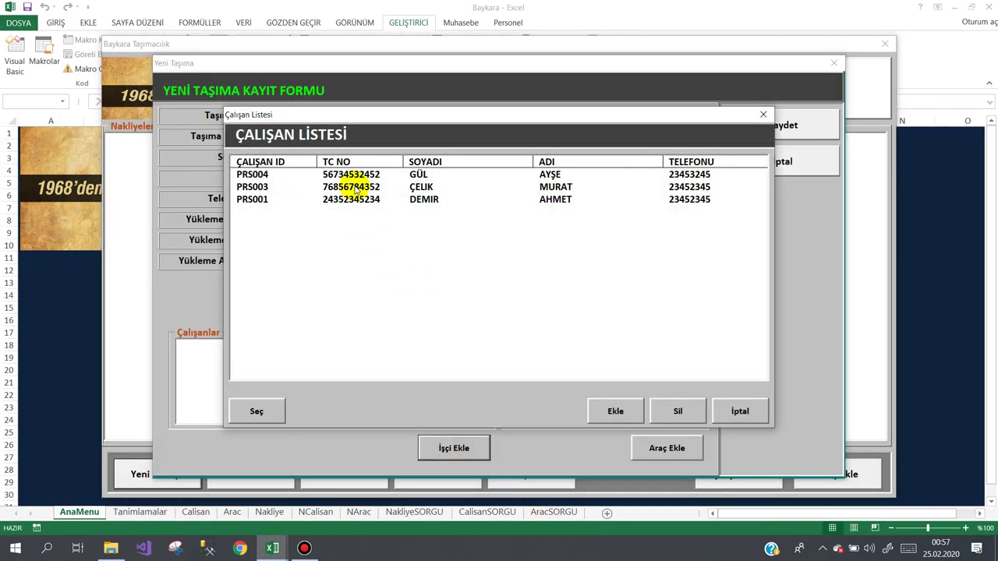
pyautogui.doubleClick(346, 187)
pyautogui.click(447, 448)
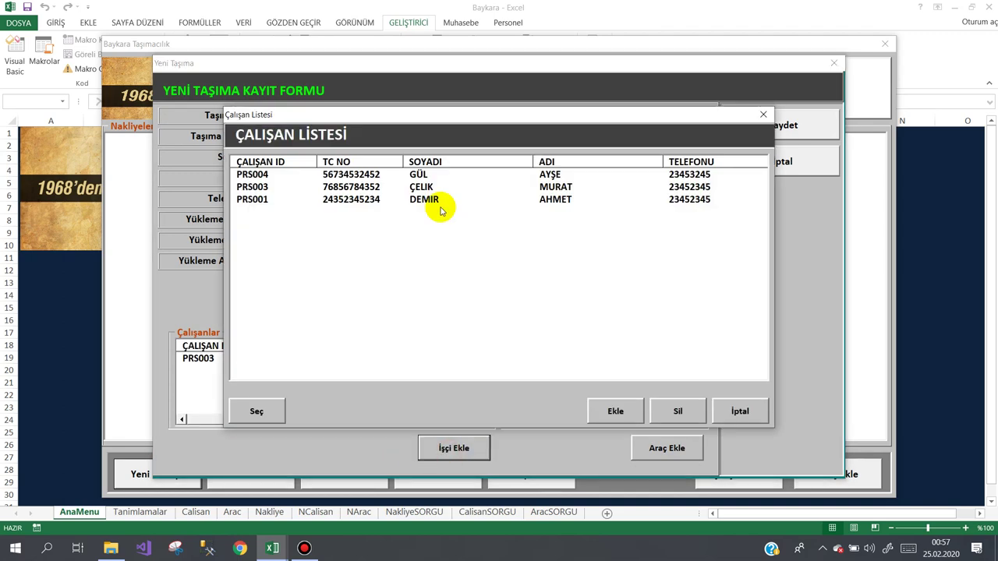
pyautogui.doubleClick(433, 200)
pyautogui.click(448, 448)
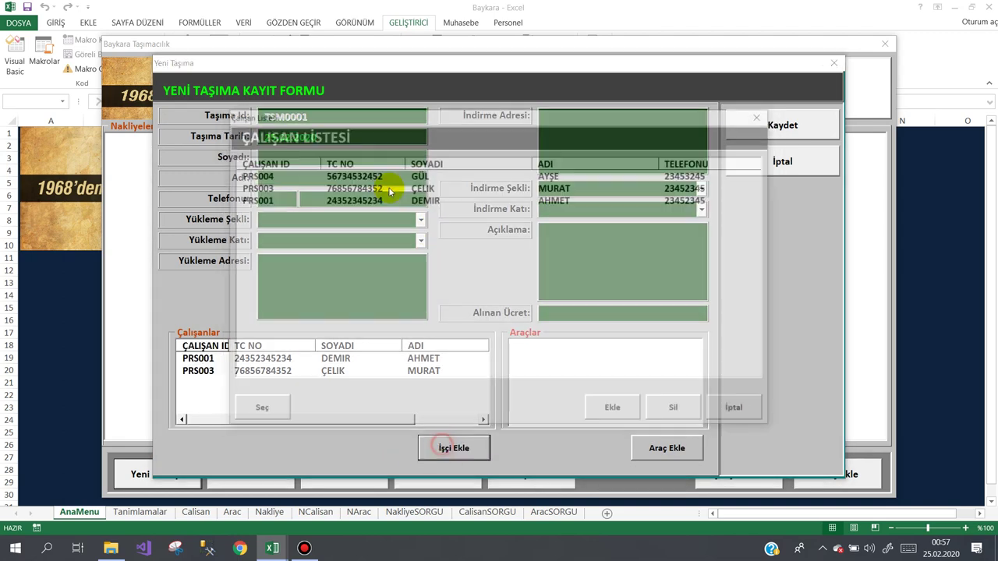
pyautogui.doubleClick(382, 173)
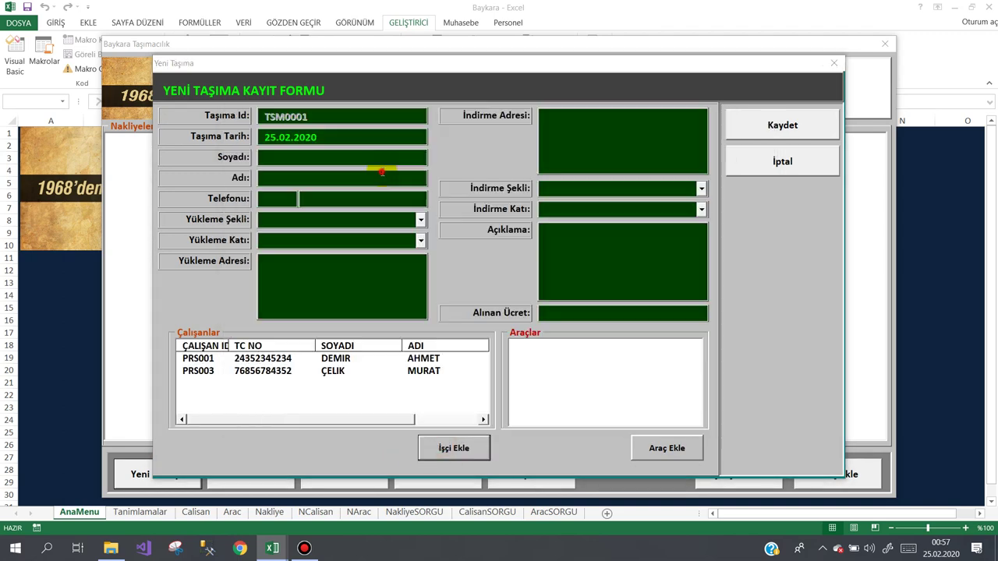
pyautogui.click(654, 442)
pyautogui.doubleClick(452, 238)
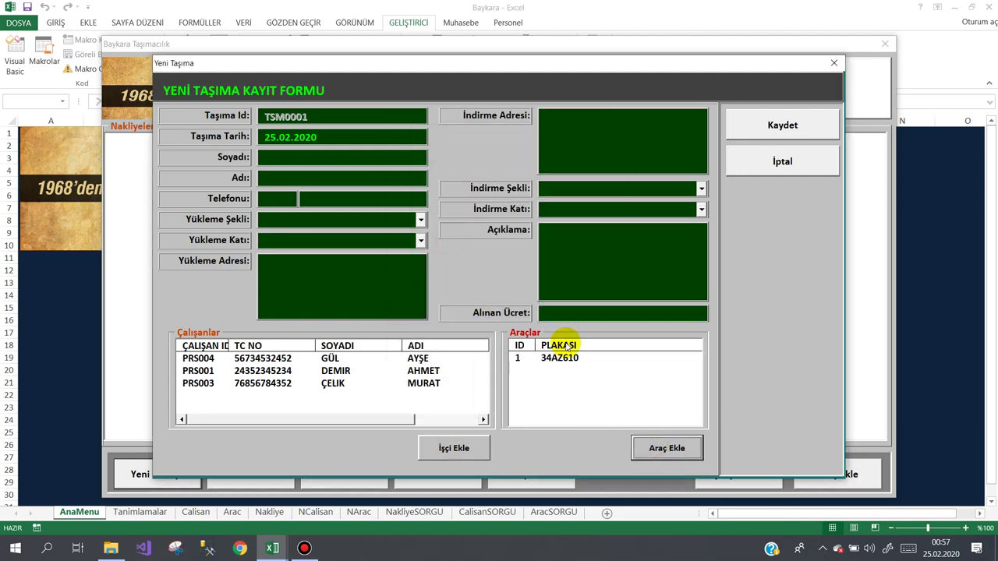
pyautogui.click(661, 446)
pyautogui.doubleClick(471, 213)
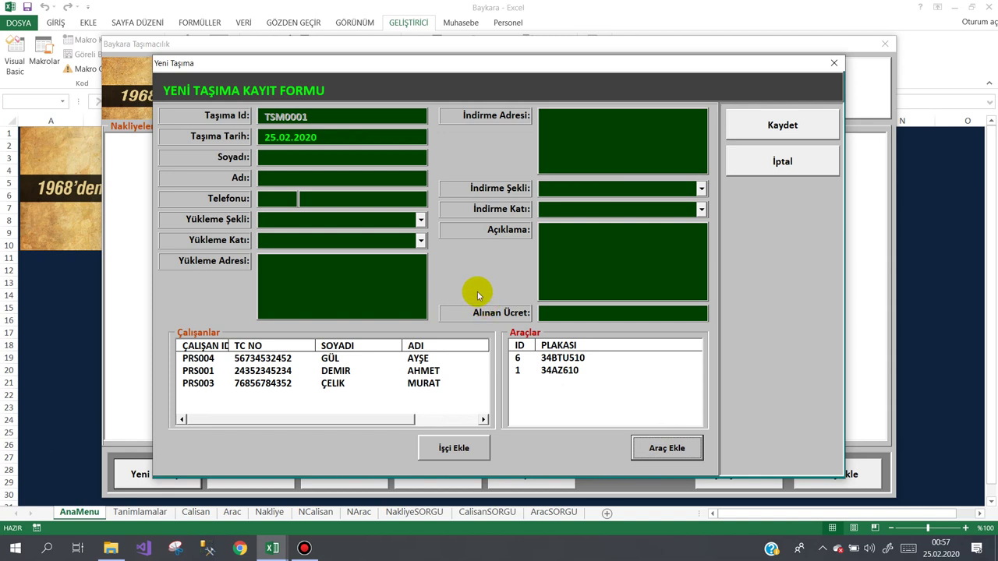
# - Remove both vehicles and all three employees by double-clicking their rows
pyautogui.doubleClick(519, 371)
pyautogui.doubleClick(528, 358)
pyautogui.doubleClick(382, 382)
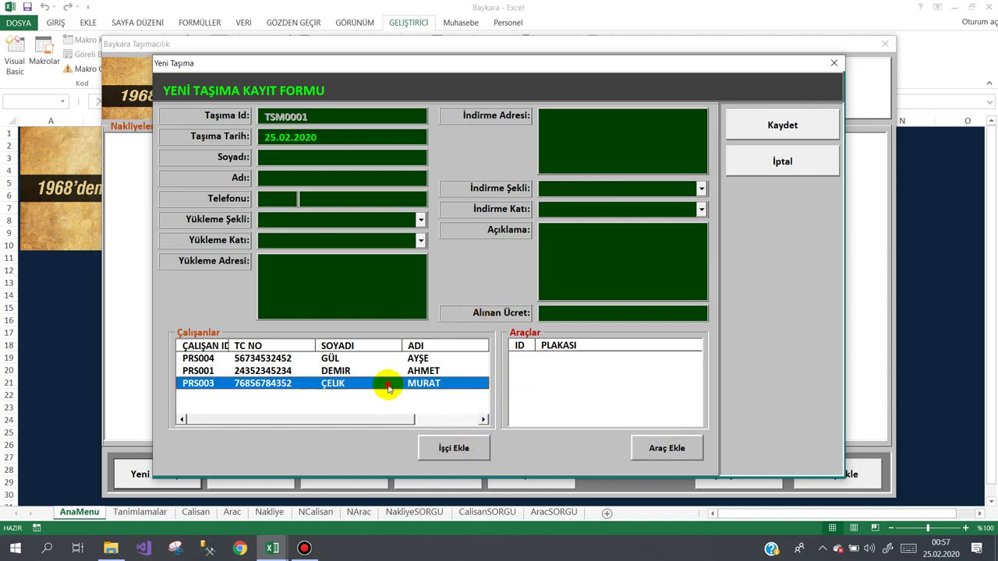
pyautogui.doubleClick(379, 371)
pyautogui.doubleClick(366, 359)
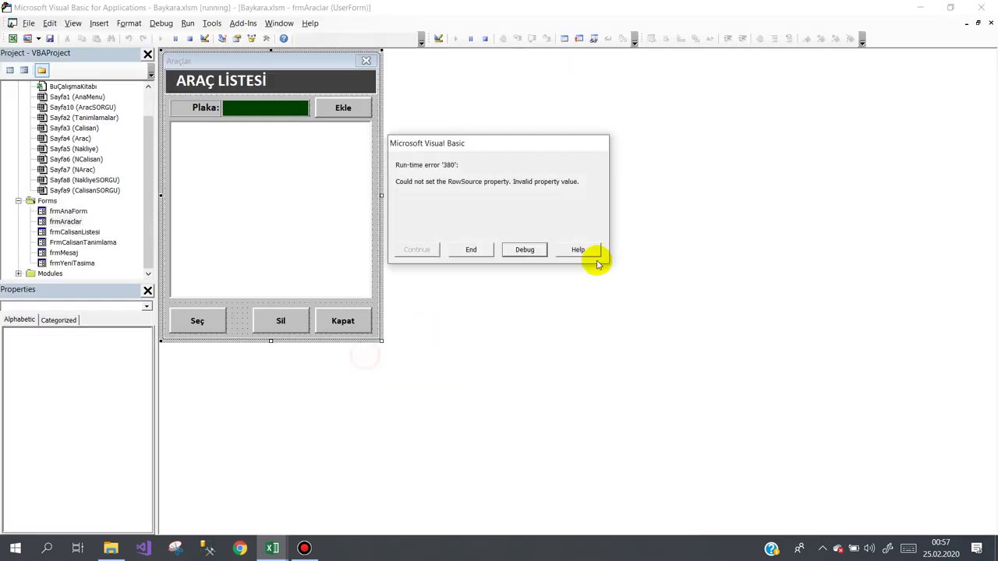
# - Change the empty-list RowSource to CalisanSORGU!A2:E2 and save the workbook
pyautogui.click(524, 249)
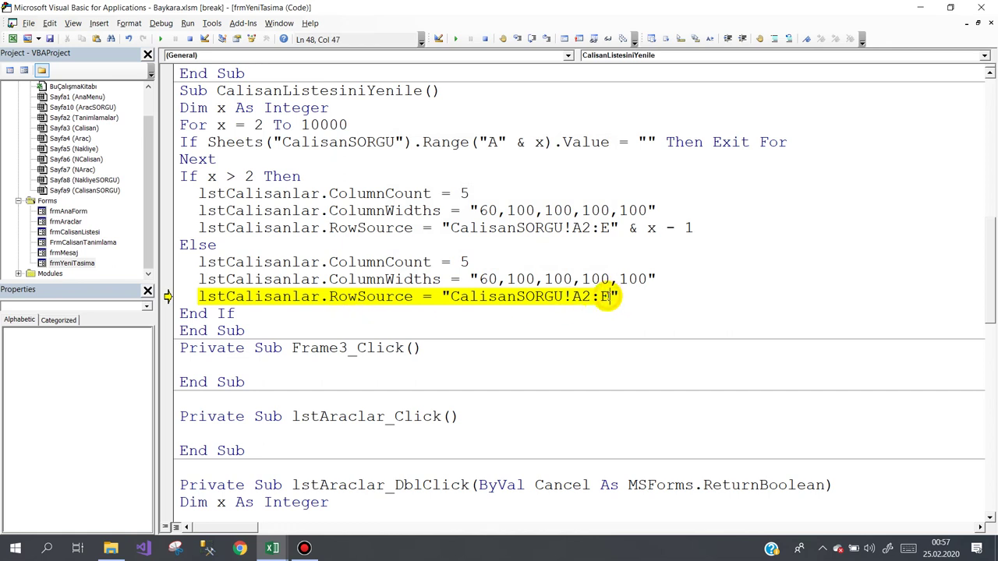
pyautogui.click(614, 296)
pyautogui.write('2')
pyautogui.click(464, 261)
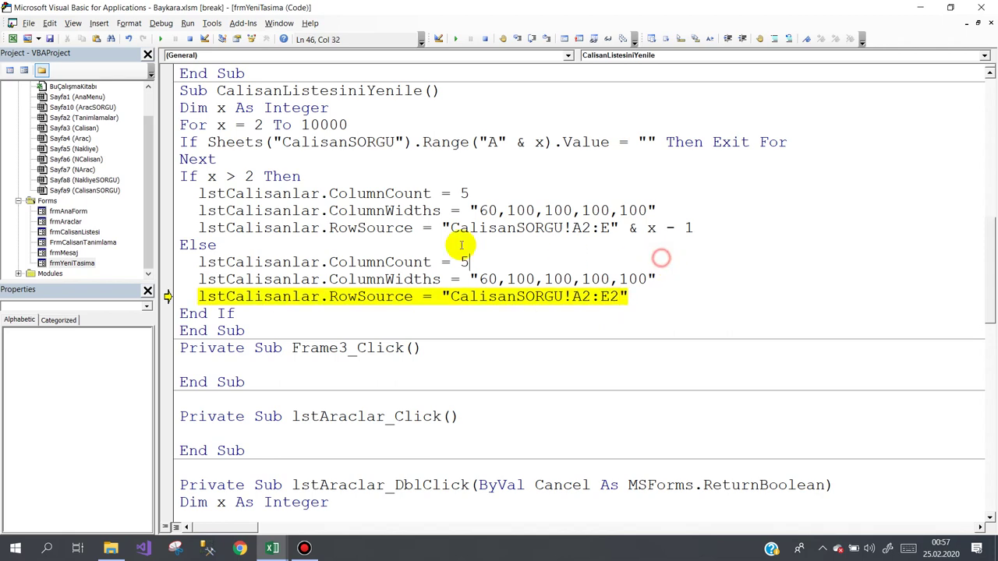
pyautogui.click(187, 41)
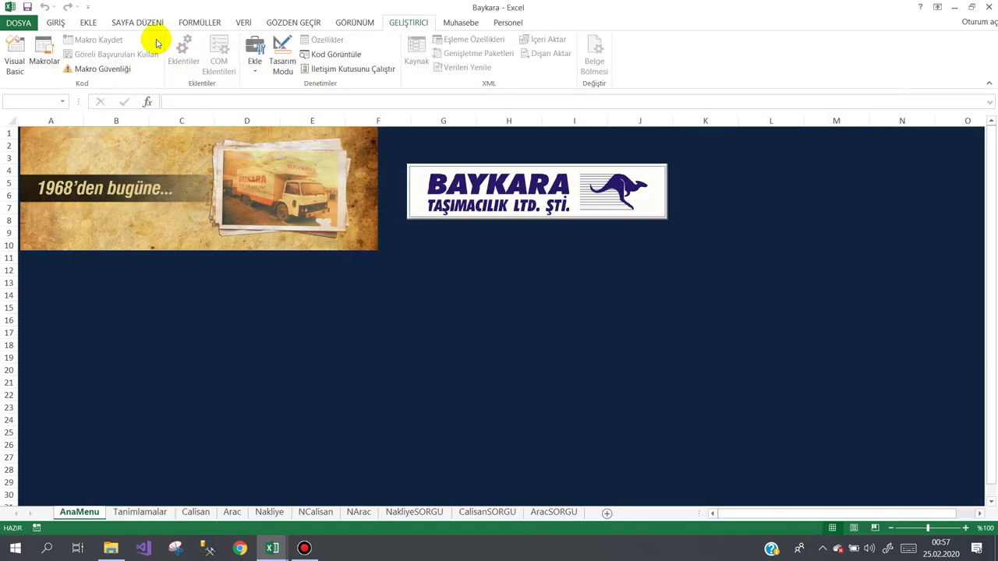
pyautogui.click(27, 6)
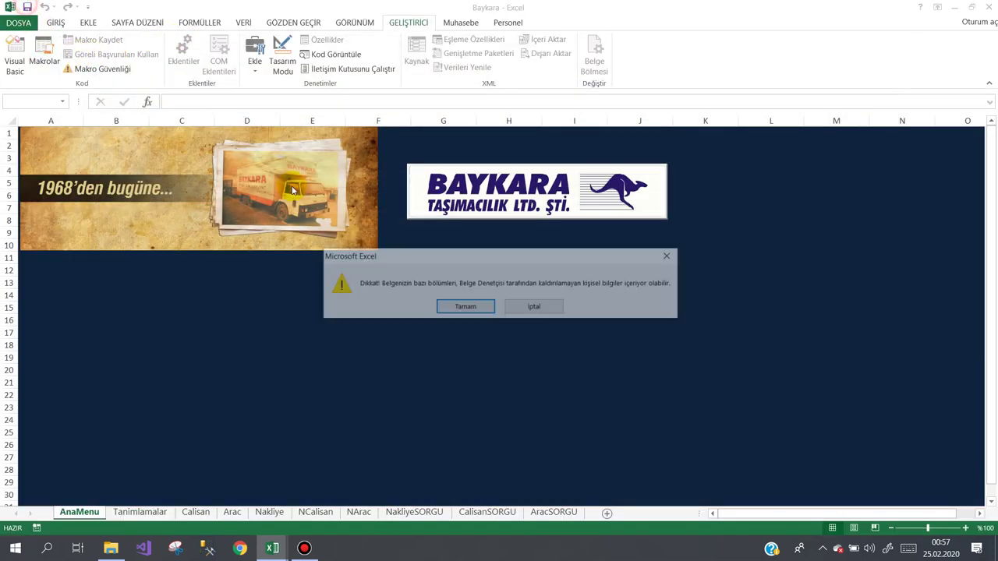
pyautogui.click(465, 306)
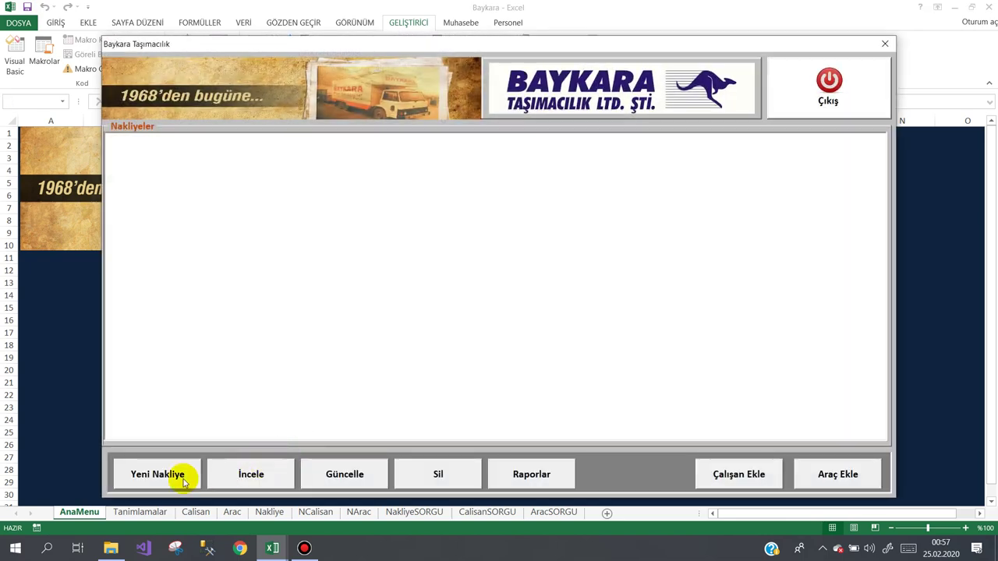
# - Start a new transport and click Seç in the employee list with nothing selected
pyautogui.click(184, 481)
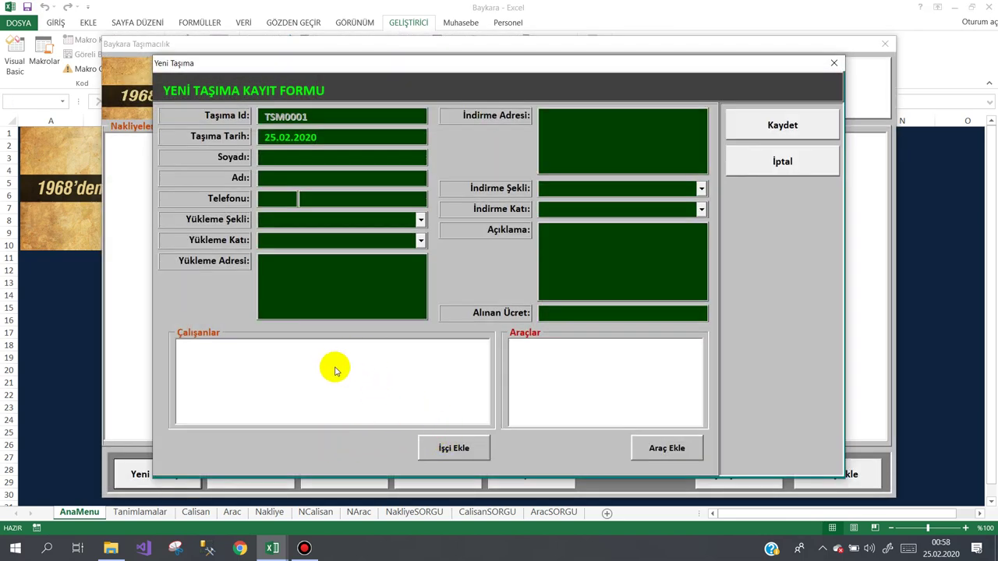
pyautogui.click(330, 350)
pyautogui.click(305, 361)
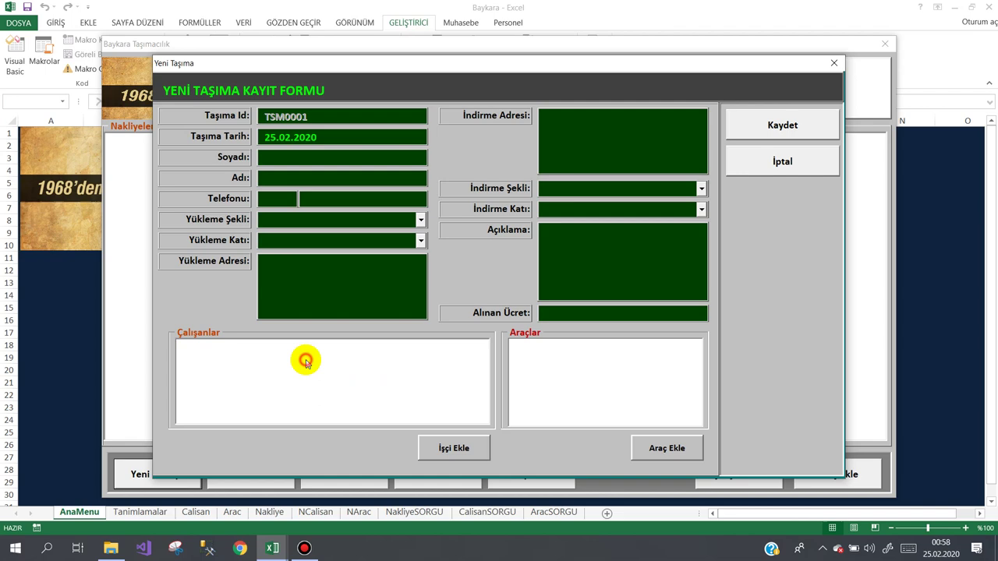
pyautogui.click(594, 352)
pyautogui.click(448, 451)
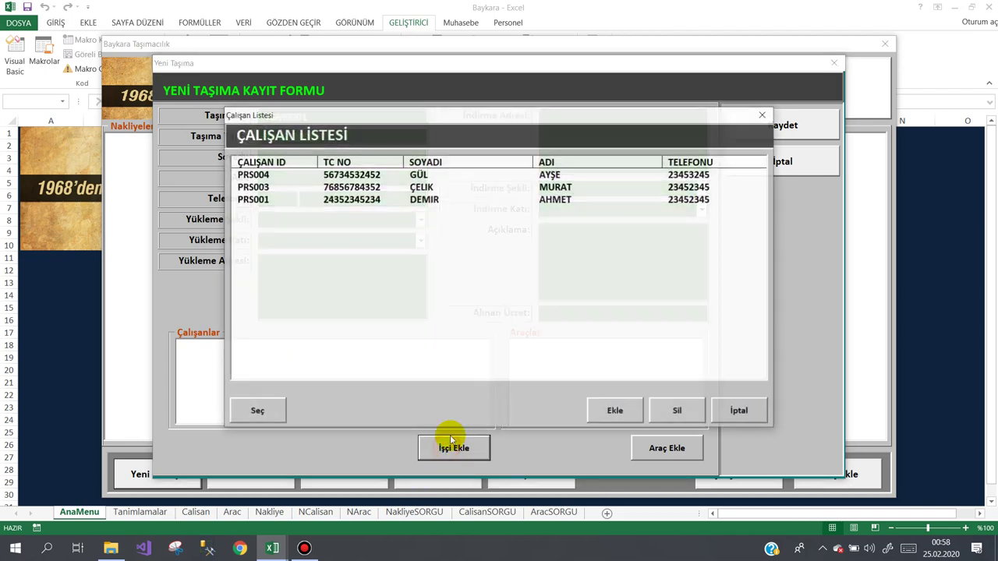
pyautogui.click(257, 411)
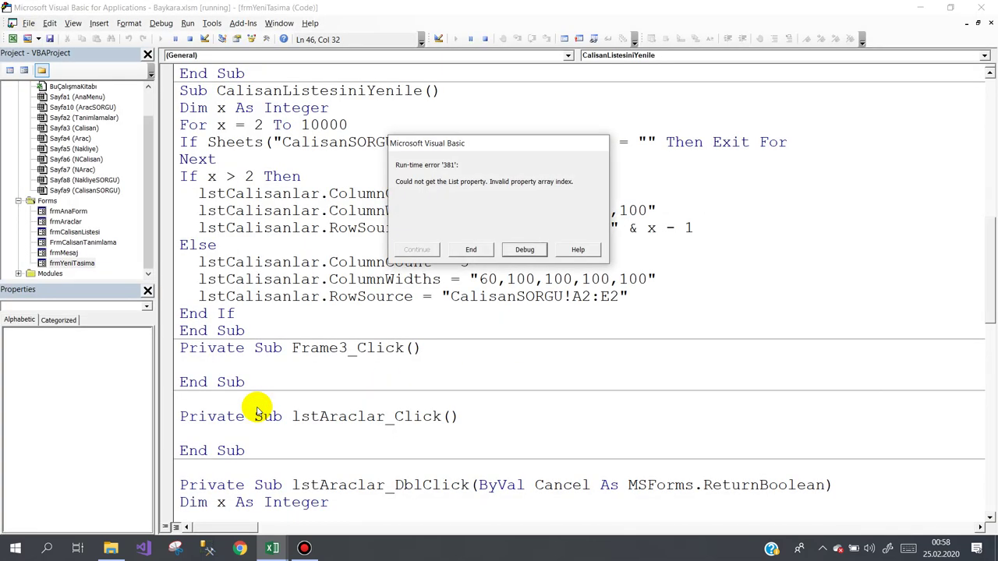
# - At the top of btnSec_Click, begin the guard with If lstCalisanlar.ListCount
pyautogui.click(522, 249)
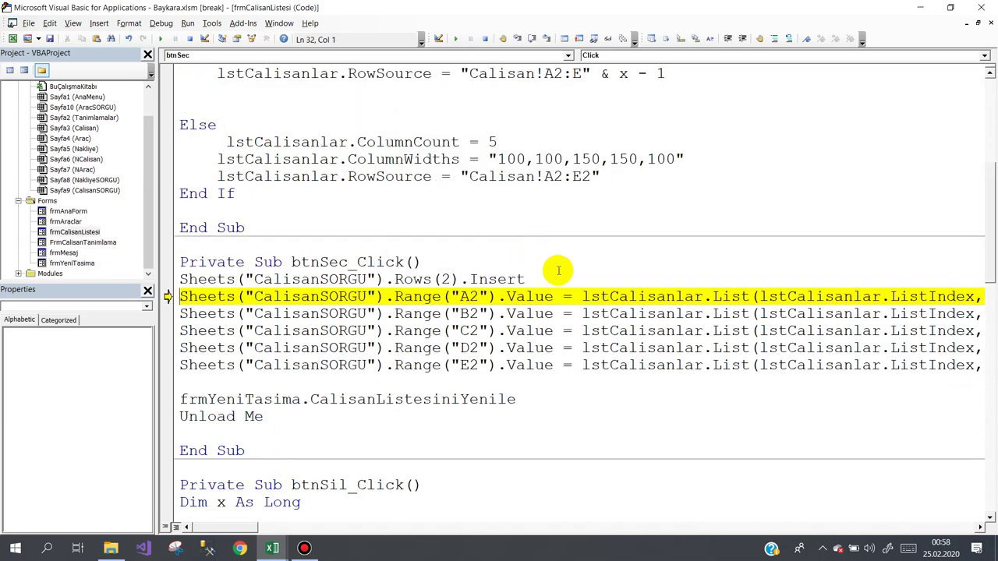
pyautogui.click(431, 263)
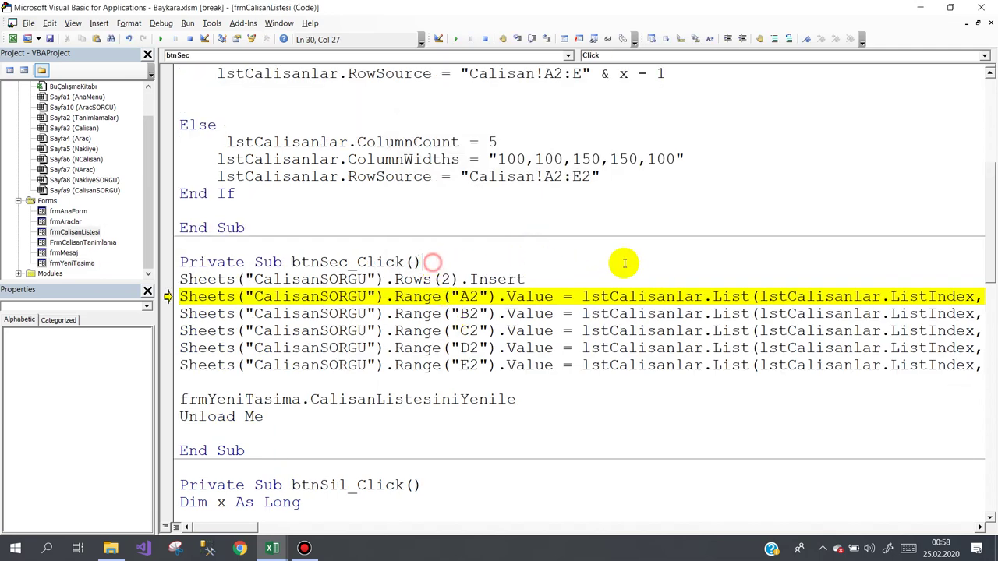
pyautogui.press('Return')
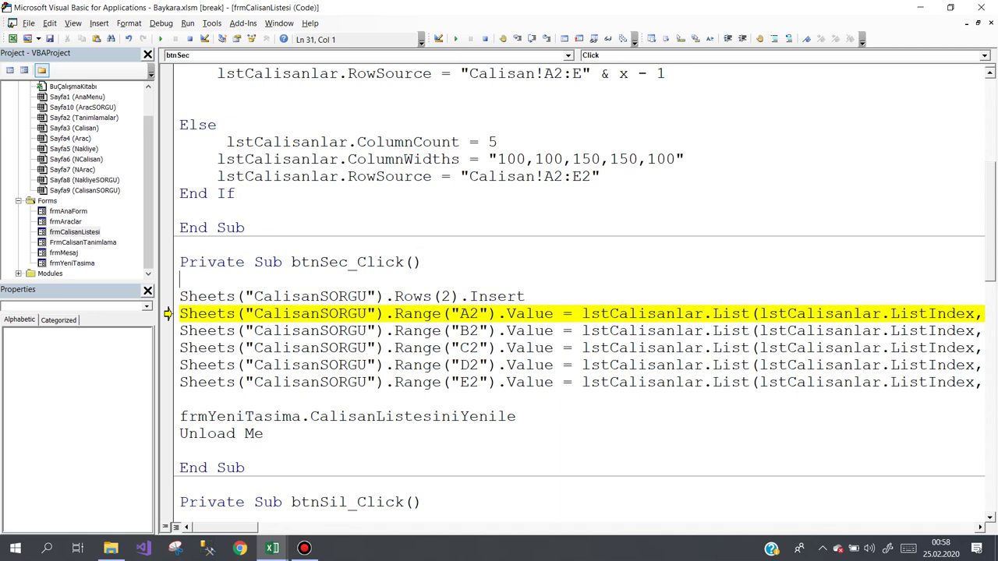
pyautogui.write('if')
pyautogui.write(' sl')
pyautogui.press('BackSpace')
pyautogui.press('BackSpace')
pyautogui.write('slt')
pyautogui.press('BackSpace')
pyautogui.press('BackSpace')
pyautogui.press('BackSpace')
pyautogui.write('ls')
pyautogui.write('tc')
pyautogui.write('a')
pyautogui.hotkey('ctrl', 'space')
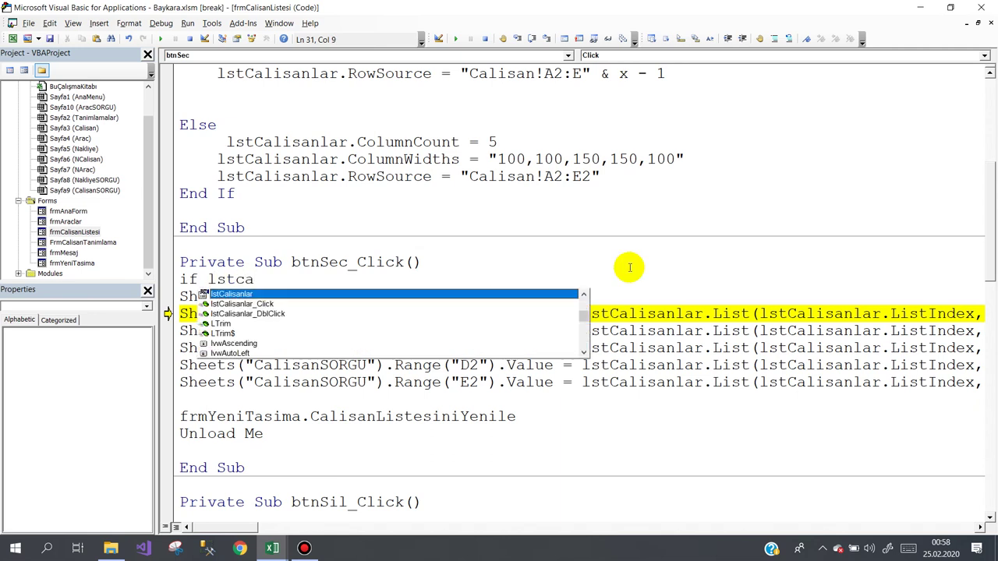
pyautogui.write('.li')
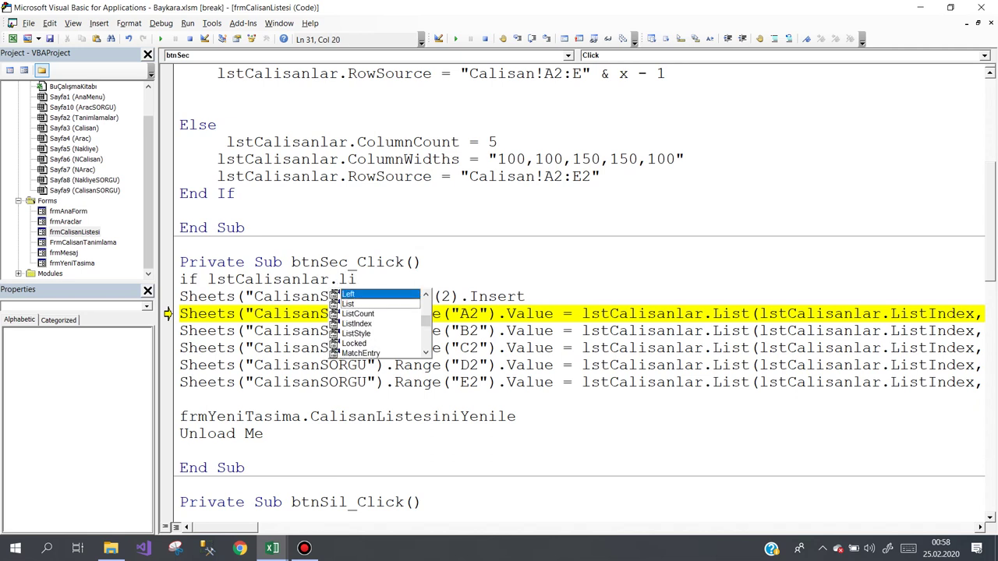
pyautogui.press('Down')
pyautogui.press('Down')
pyautogui.press('Down')
pyautogui.press('Up')
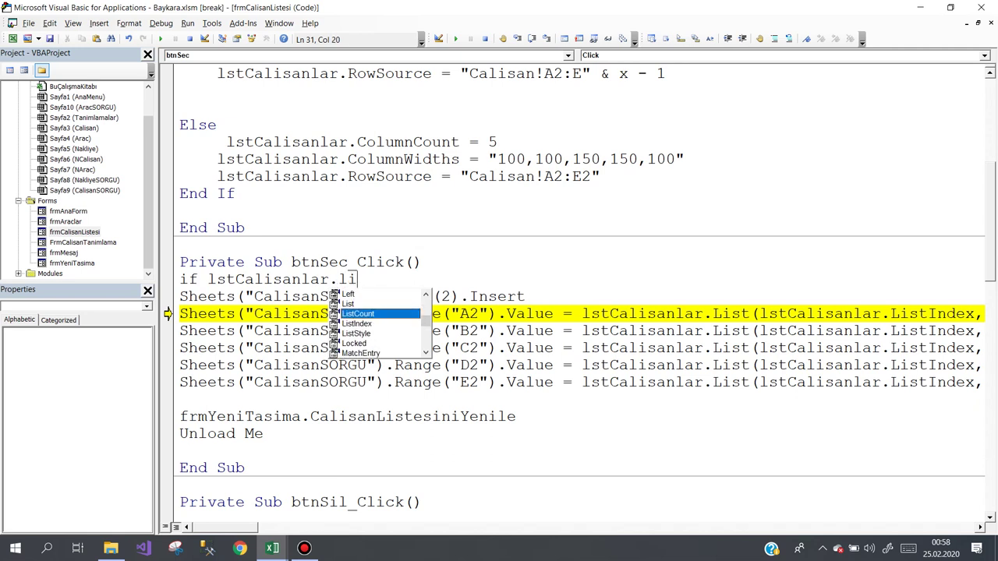
# - Finish the guard as > 0 And lstCalisanlar.ListIndex > -1 Then, with End If after Unload Me
pyautogui.write('>0 ')
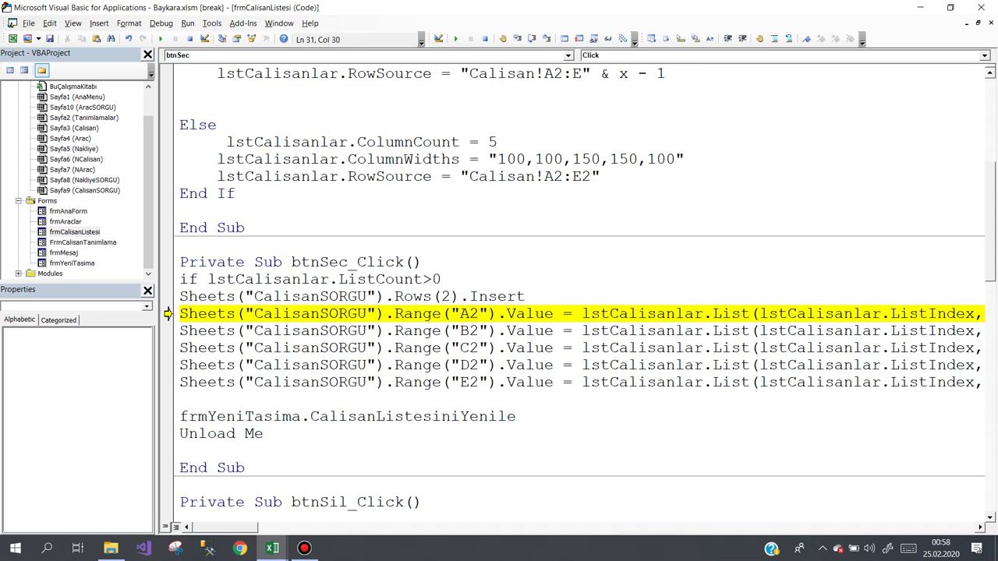
pyautogui.write('and')
pyautogui.write(' lstc')
pyautogui.hotkey('ctrl', 'space')
pyautogui.write('.')
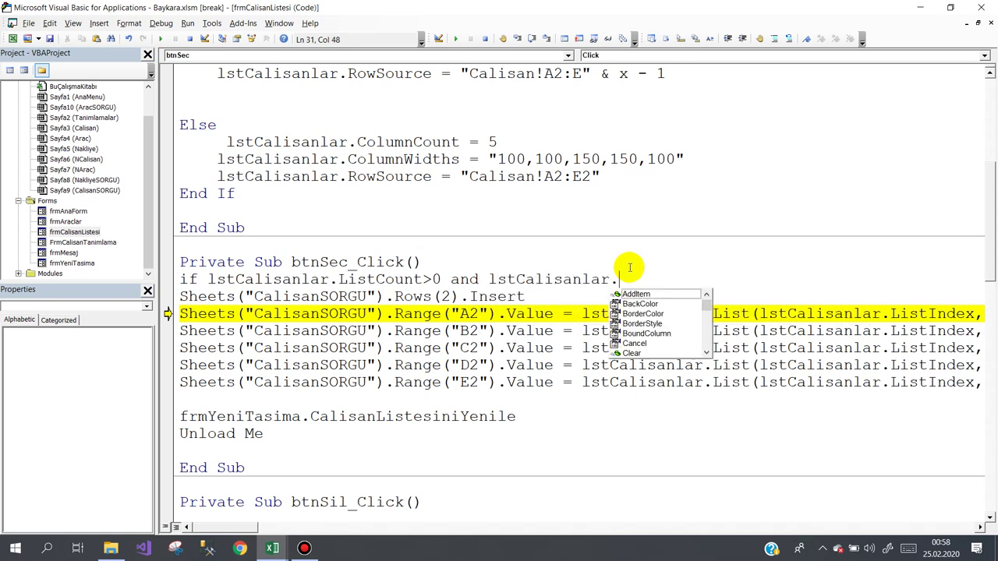
pyautogui.write('li')
pyautogui.press('Down')
pyautogui.press('Down')
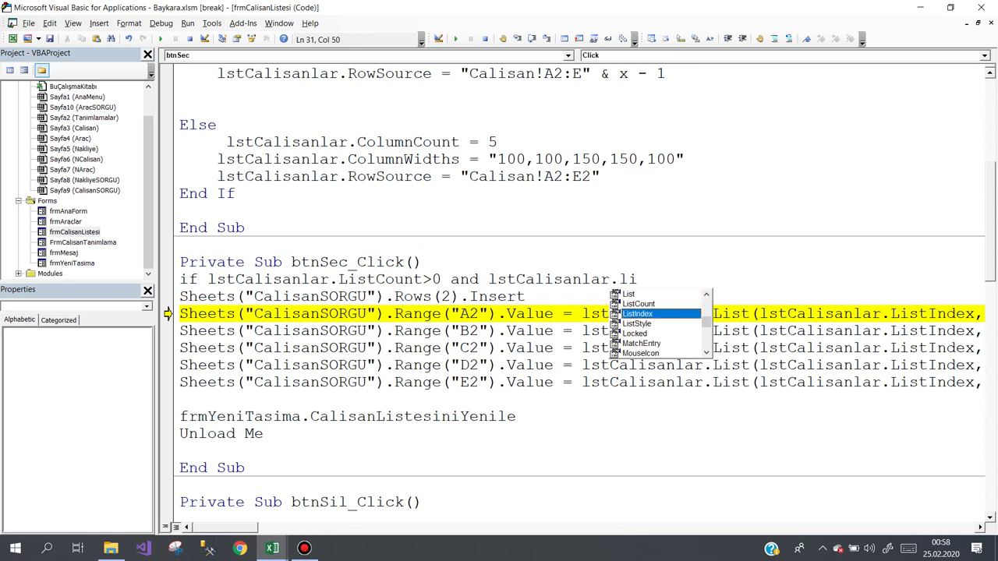
pyautogui.write('>')
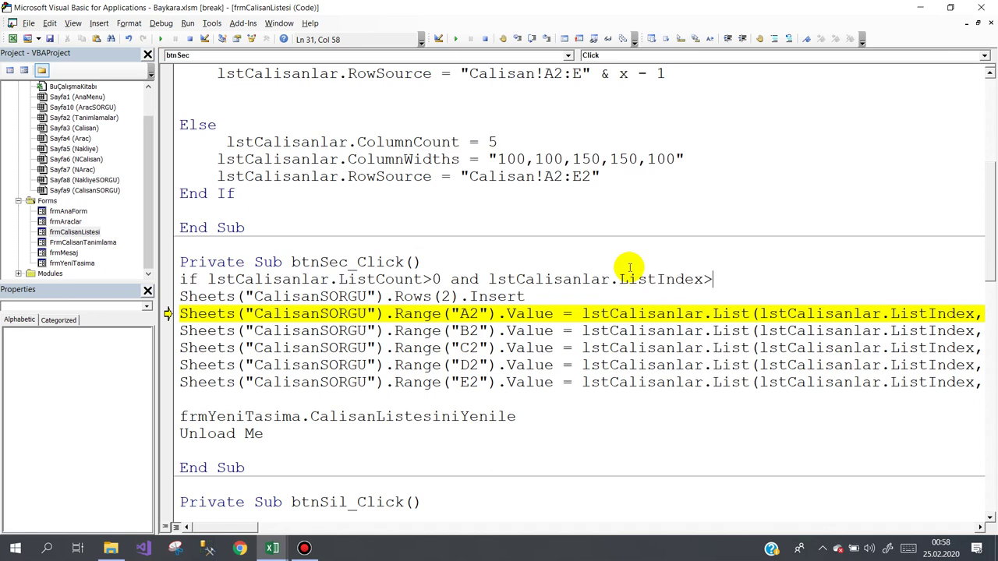
pyautogui.write('-')
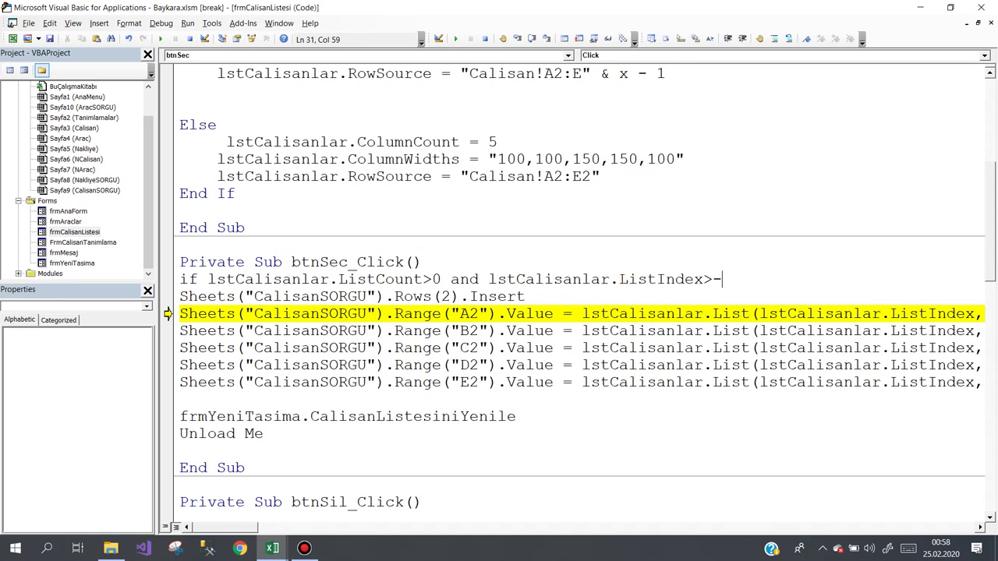
pyautogui.write('1 then')
pyautogui.press('Down')
pyautogui.press('Down')
pyautogui.press('Down')
pyautogui.press('Down')
pyautogui.press('Down')
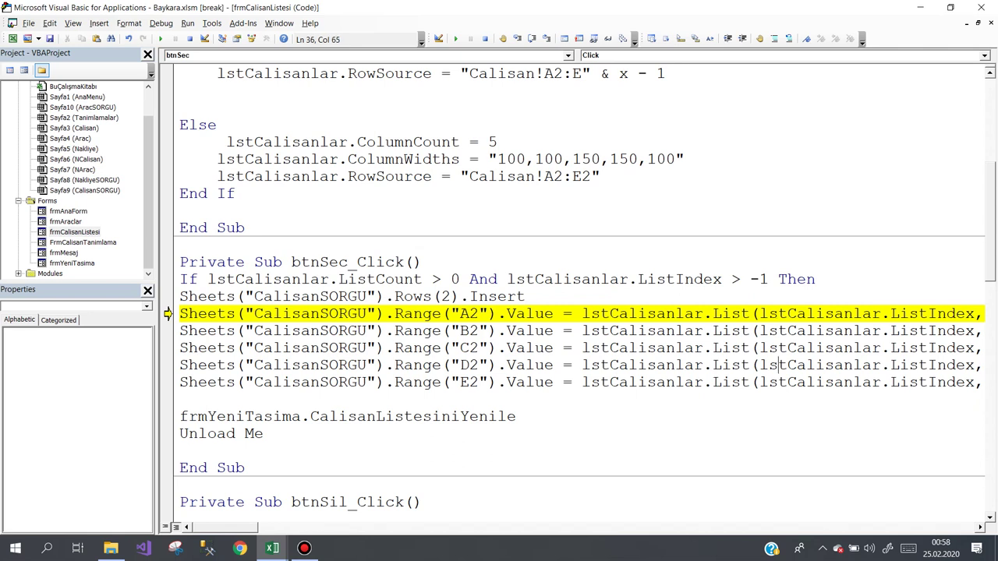
pyautogui.press('Down')
pyautogui.press('Down')
pyautogui.press('Down')
pyautogui.press('Down')
pyautogui.write('en')
pyautogui.write('d if')
# - Resume the program and add the last employee to a new transport via Seç, then close the forms
pyautogui.click(188, 39)
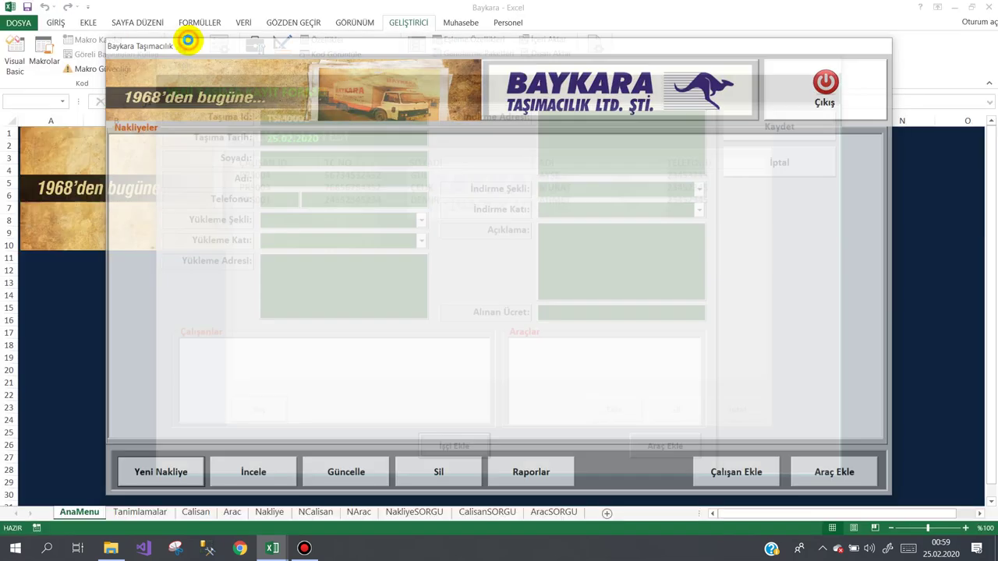
pyautogui.click(613, 193)
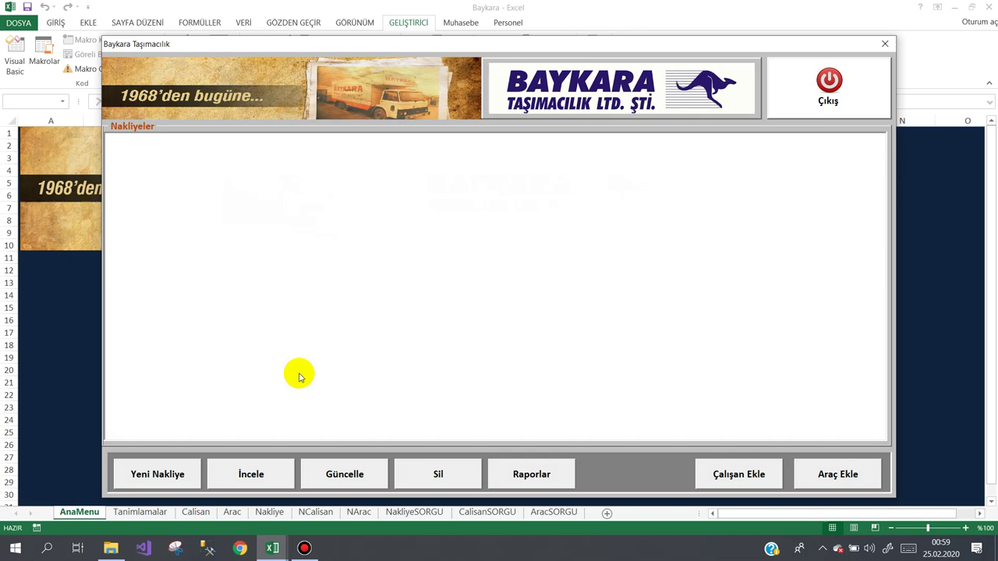
pyautogui.click(174, 480)
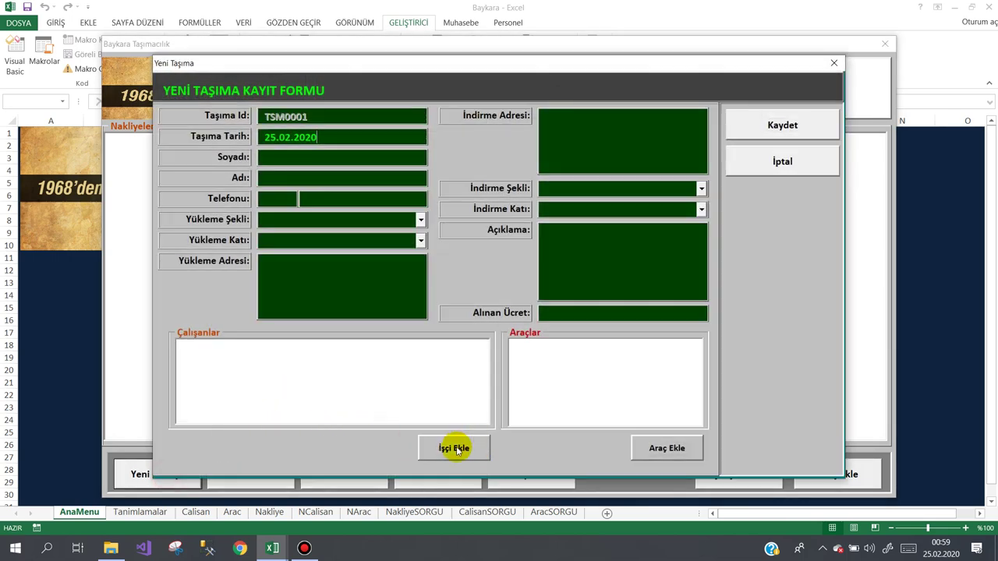
pyautogui.click(455, 449)
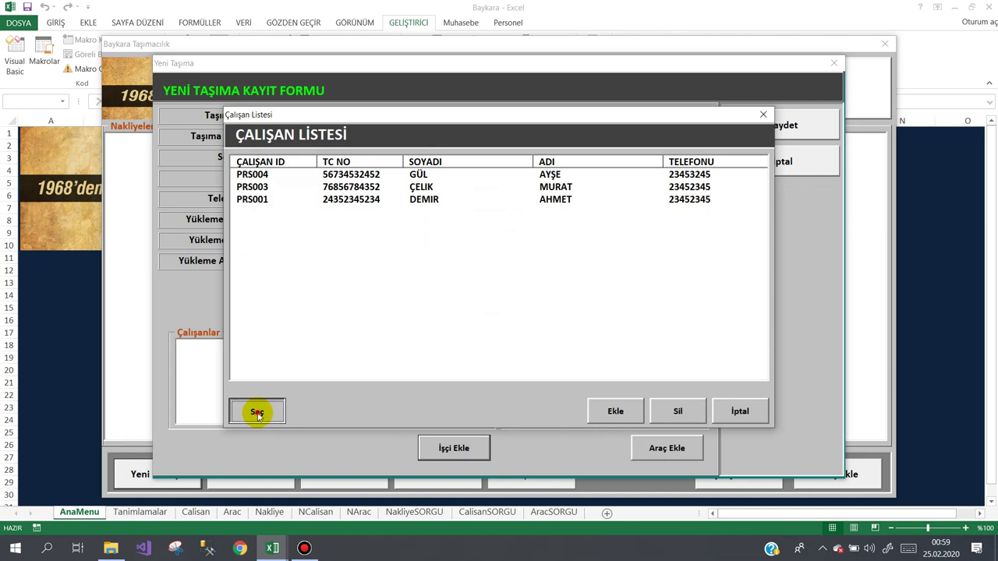
pyautogui.click(348, 200)
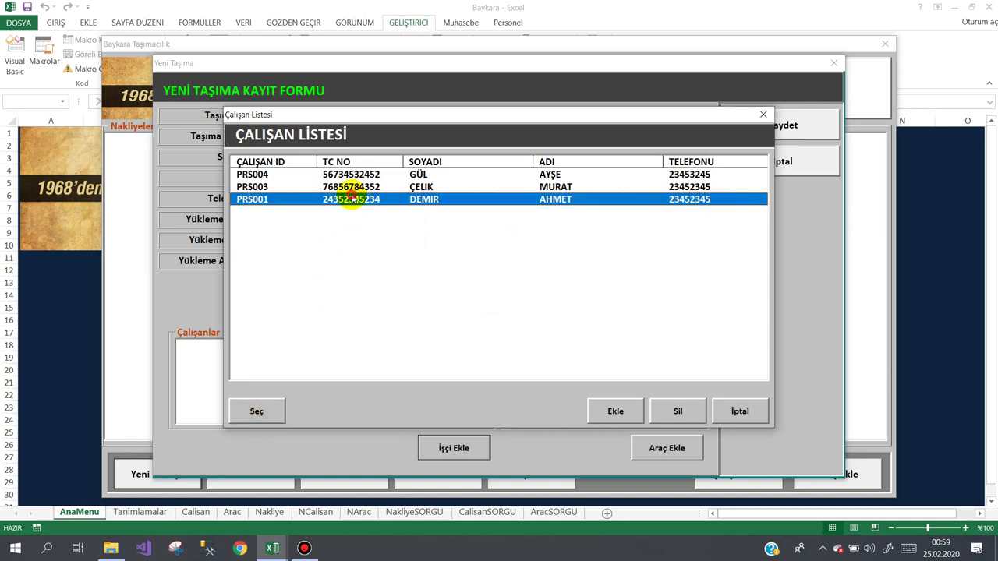
pyautogui.click(258, 411)
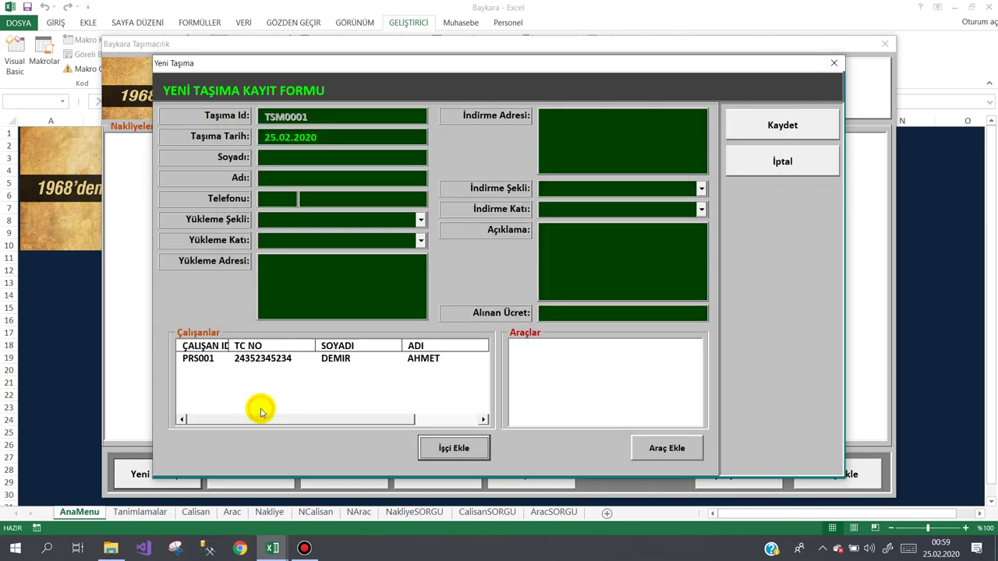
pyautogui.click(741, 166)
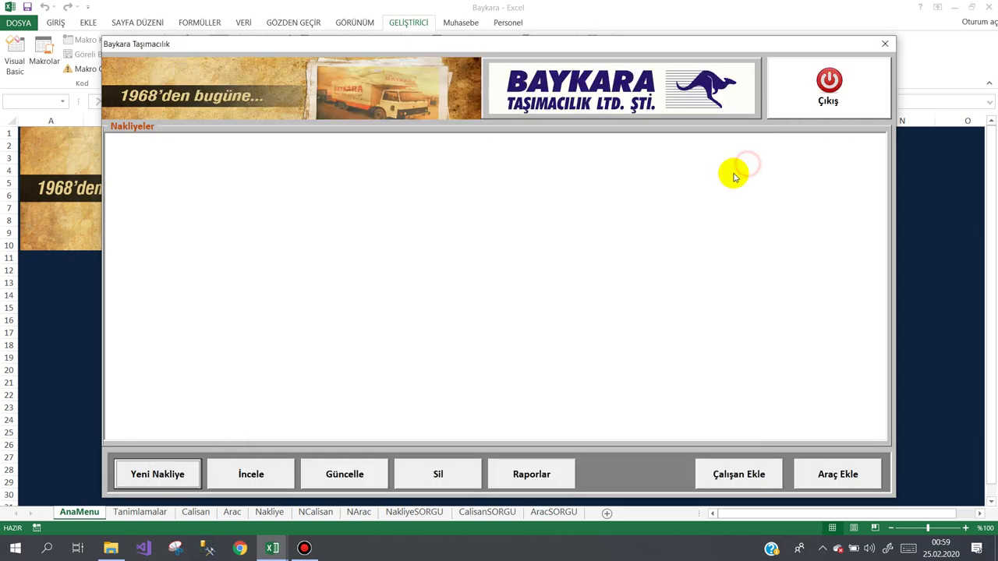
pyautogui.click(808, 104)
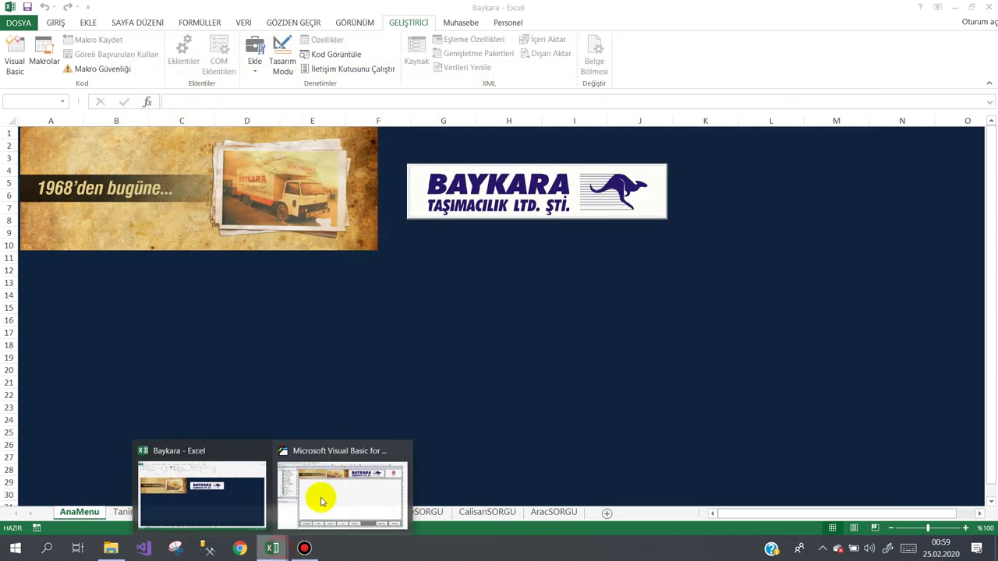
pyautogui.click(323, 494)
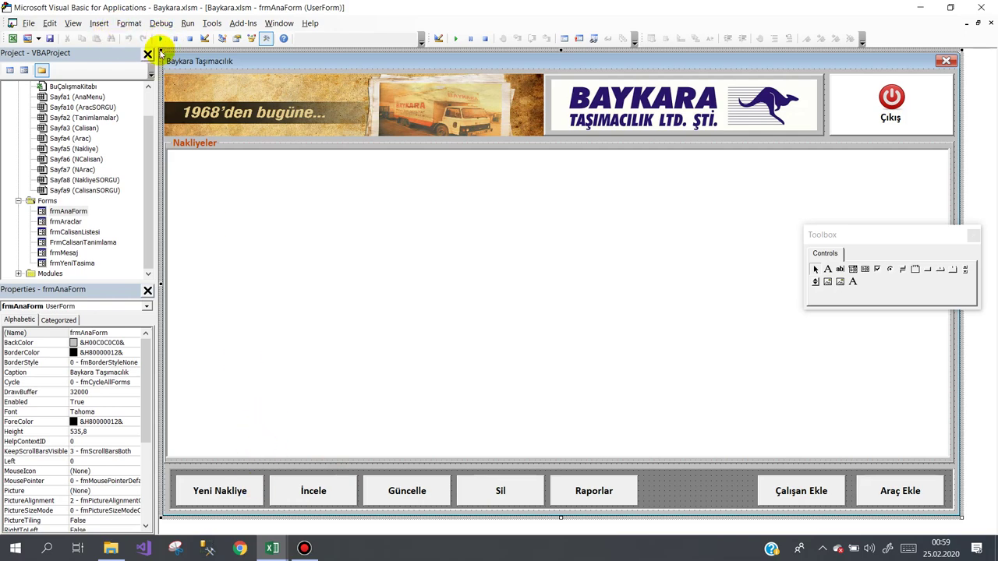
pyautogui.click(160, 39)
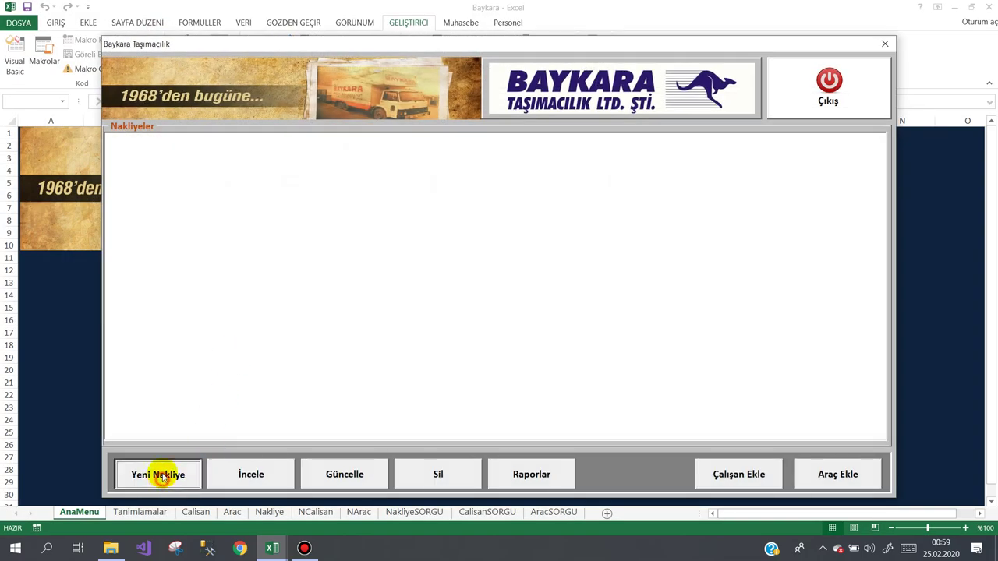
# - In a new transport, add PRS001 and PRS003, then confirm Seç with nothing selected raises no error
pyautogui.click(161, 476)
pyautogui.click(440, 447)
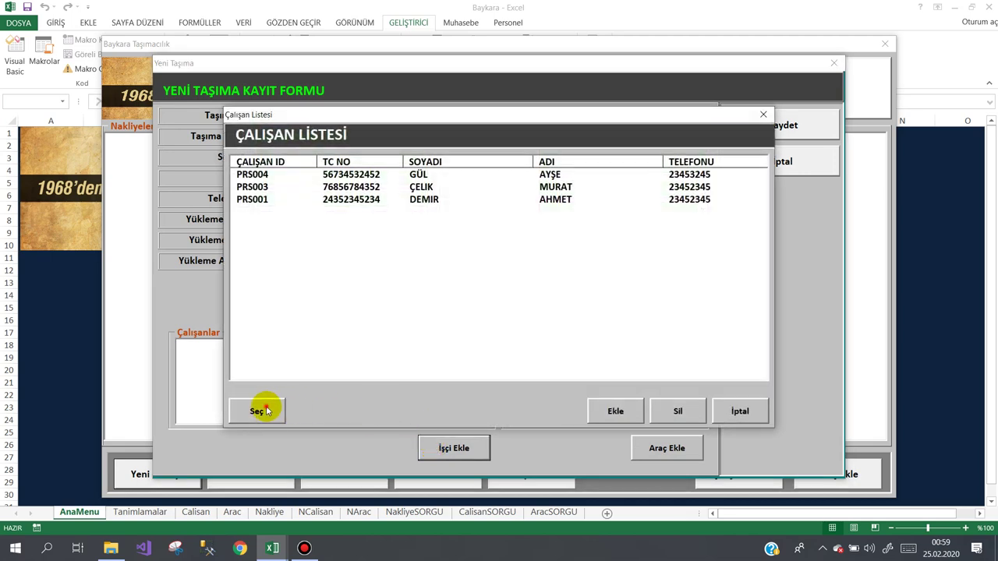
pyautogui.click(375, 189)
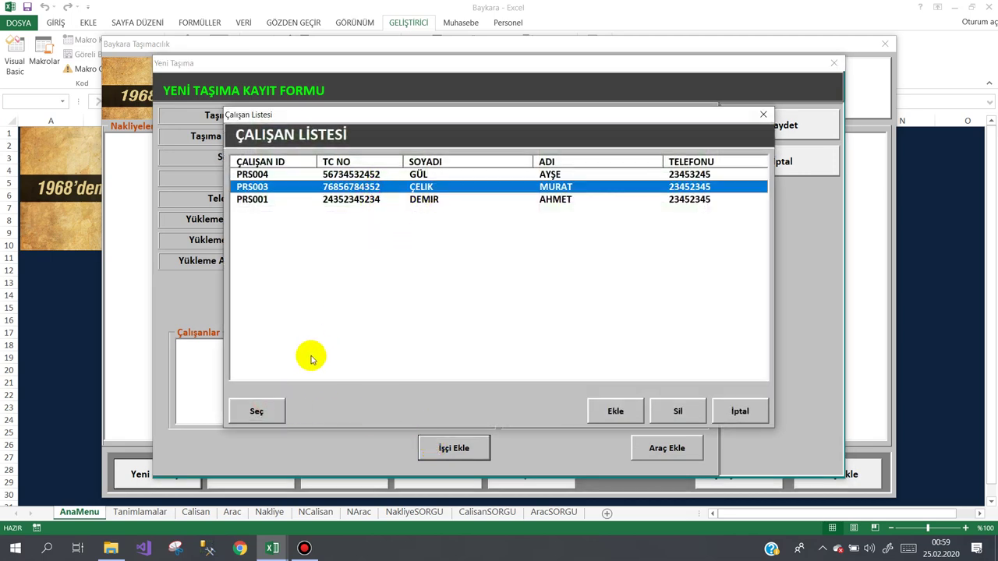
pyautogui.click(259, 410)
pyautogui.click(454, 447)
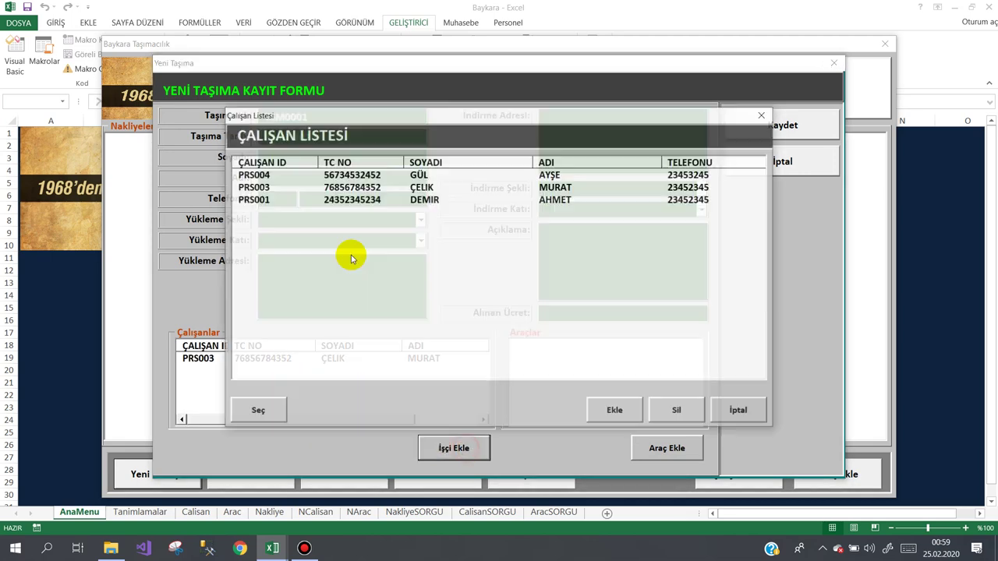
pyautogui.doubleClick(355, 199)
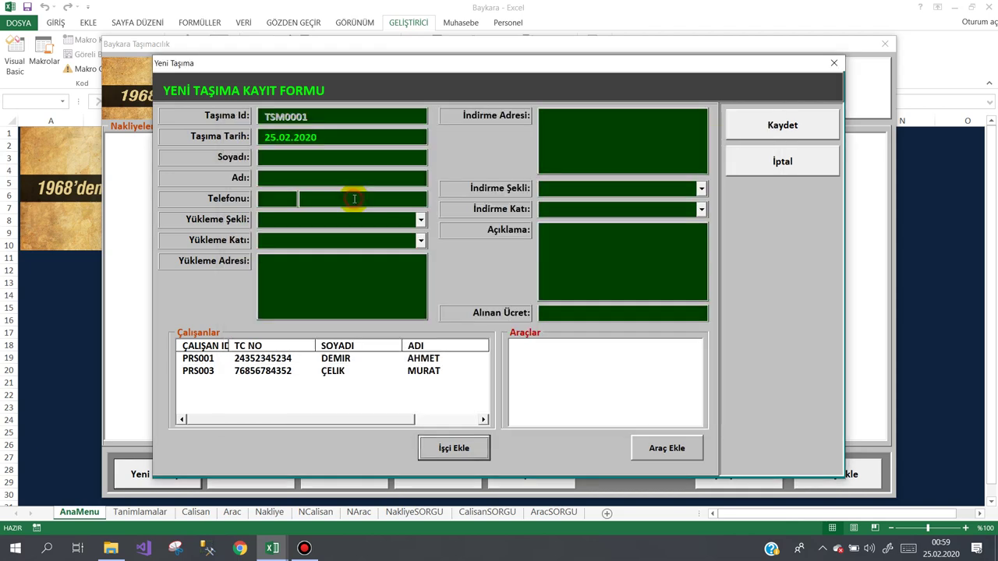
pyautogui.click(442, 450)
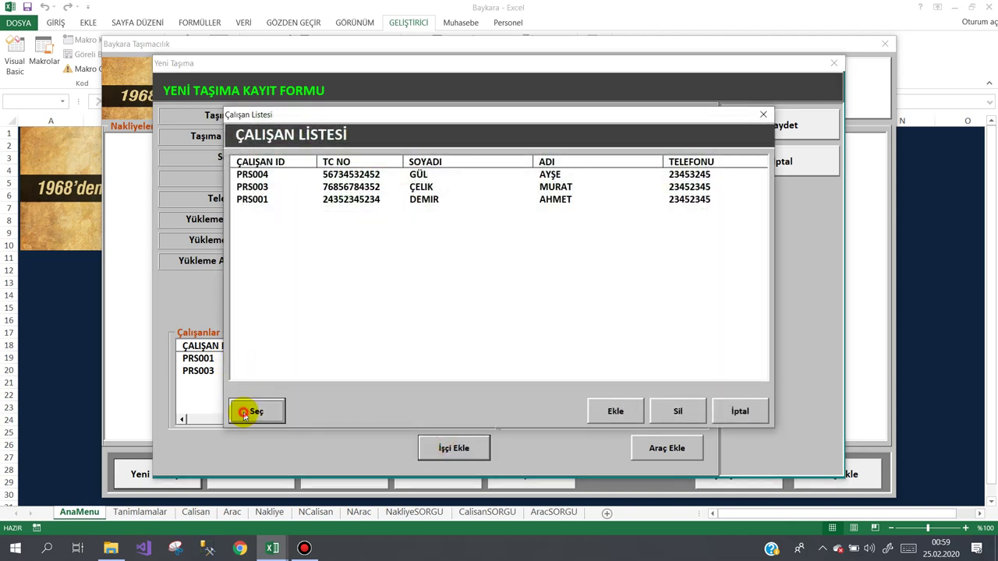
pyautogui.click(244, 413)
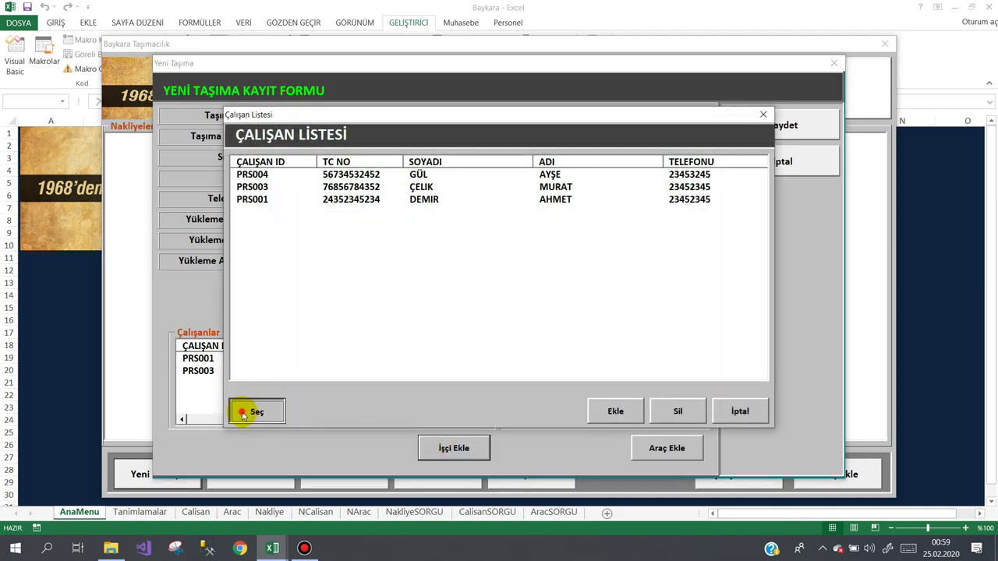
# - Save new employee PRS005 with the ID number, surname, first name and phone
pyautogui.click(609, 410)
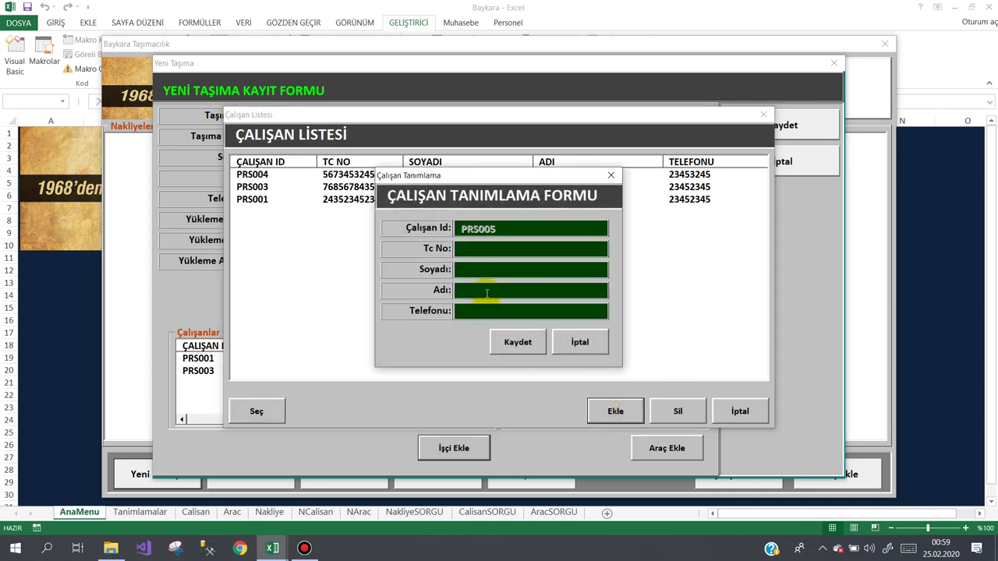
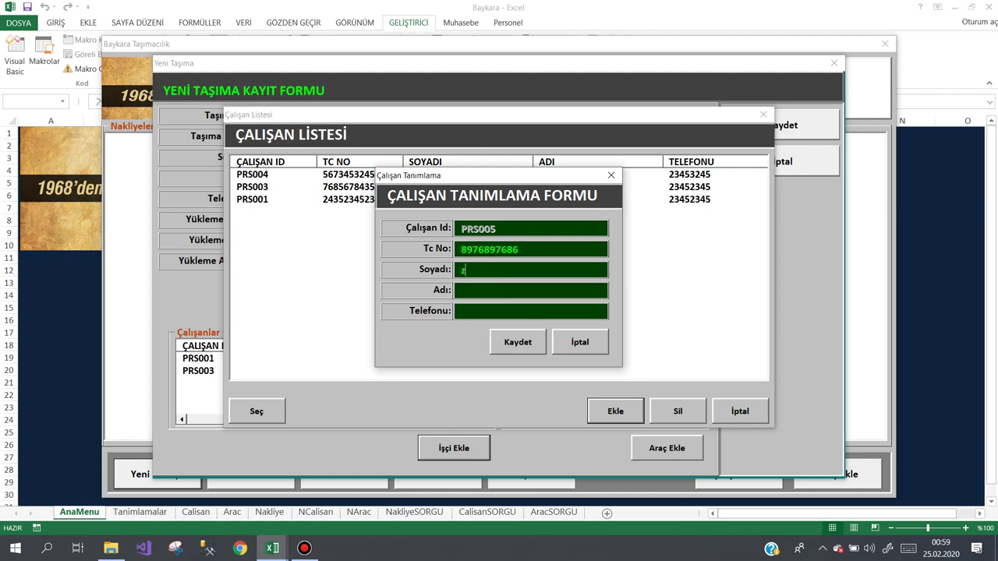
pyautogui.hotkey('shift', 'Tab')
pyautogui.press('BackSpace')
pyautogui.click(518, 342)
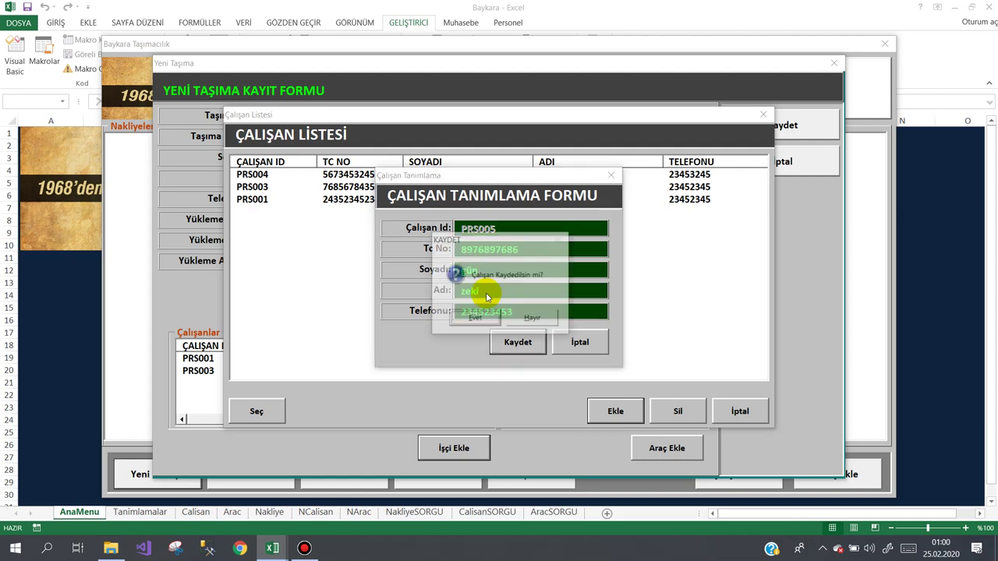
pyautogui.press('Return')
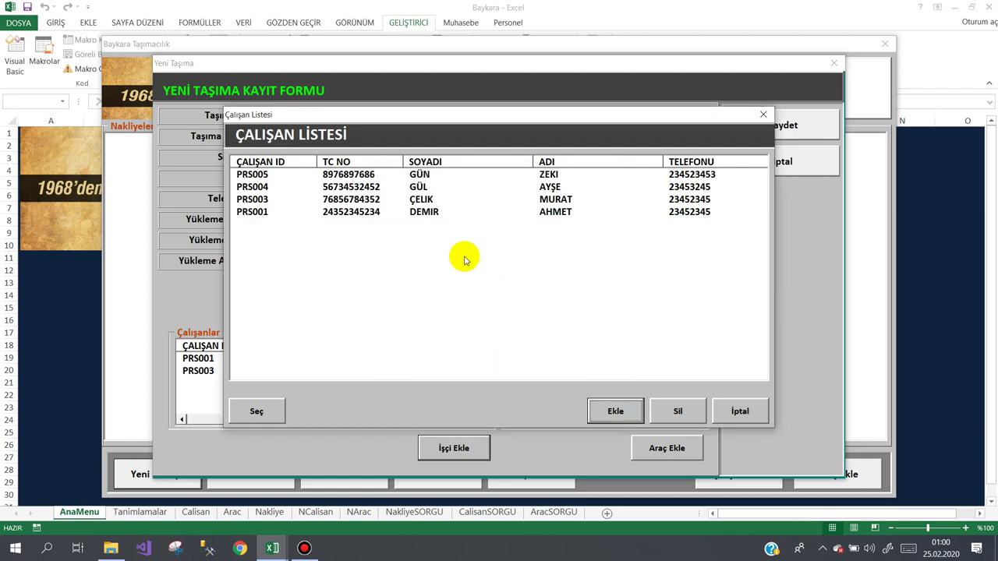
# - Add PRS005 to the transport, then debug the error 381 from Seç with no vehicle selected
pyautogui.click(417, 175)
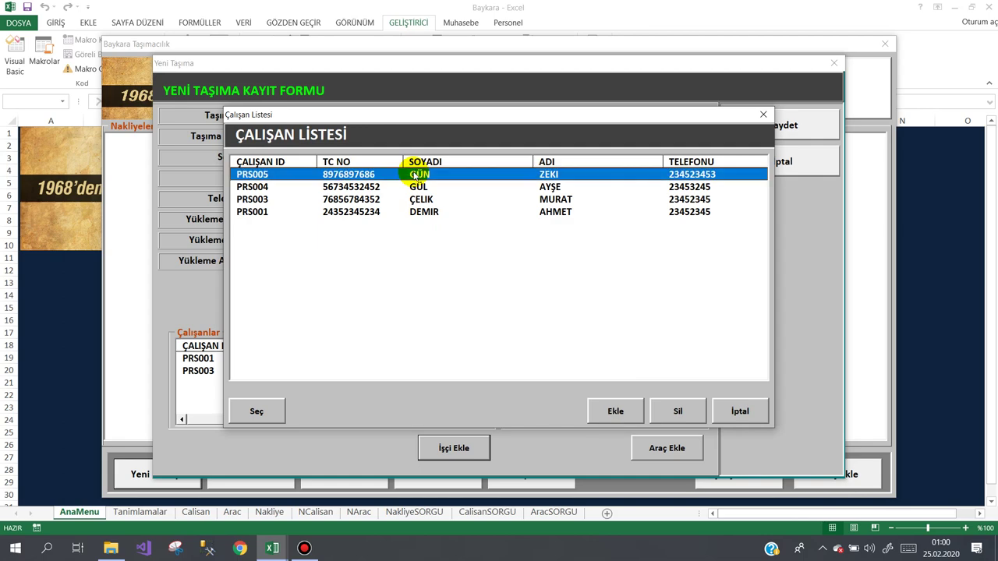
pyautogui.doubleClick(417, 175)
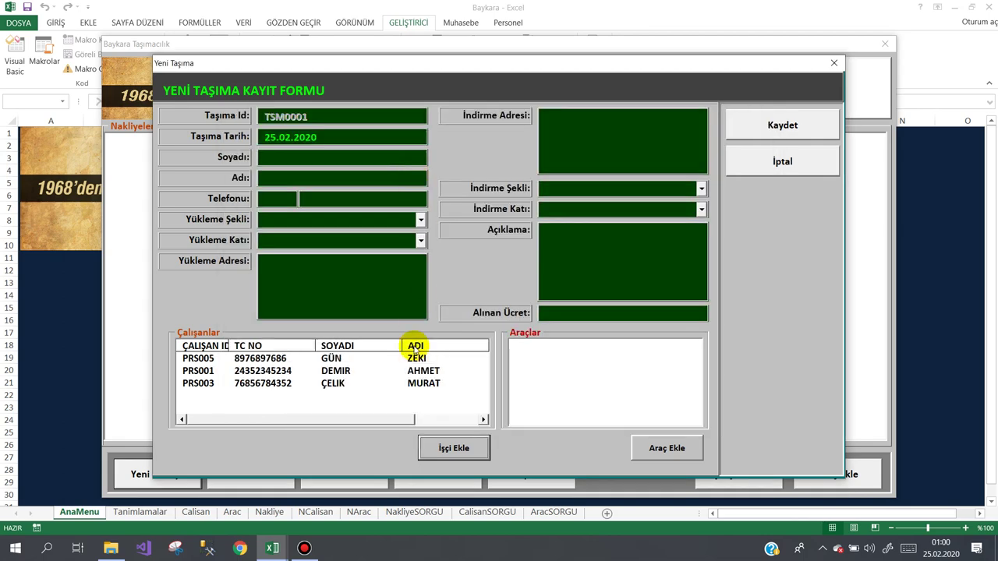
pyautogui.click(657, 447)
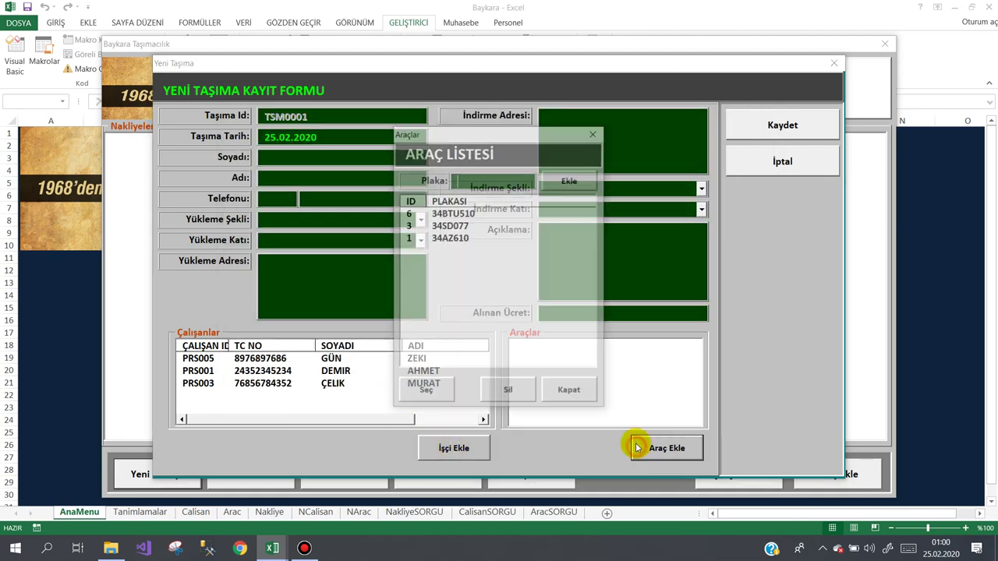
pyautogui.click(421, 393)
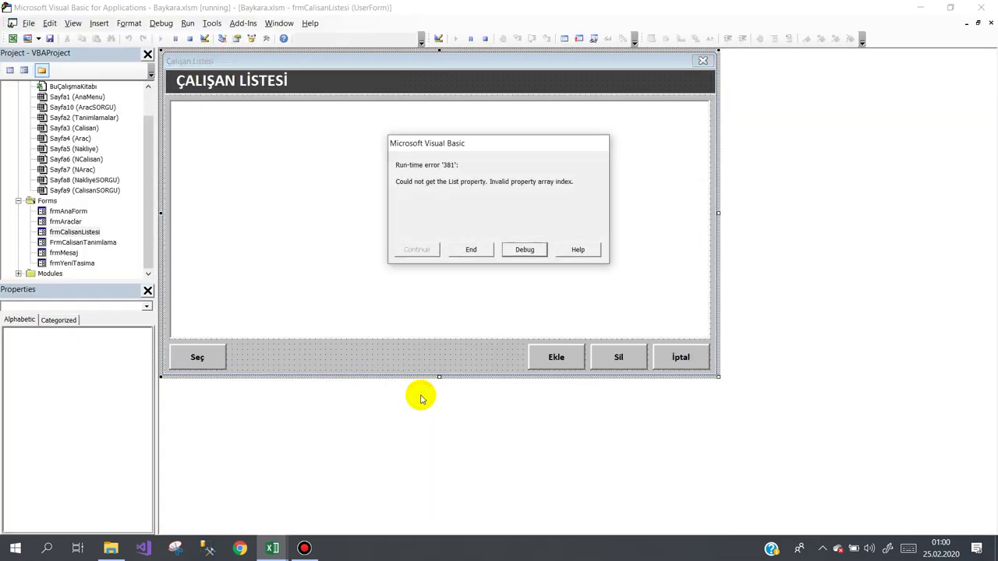
pyautogui.click(508, 252)
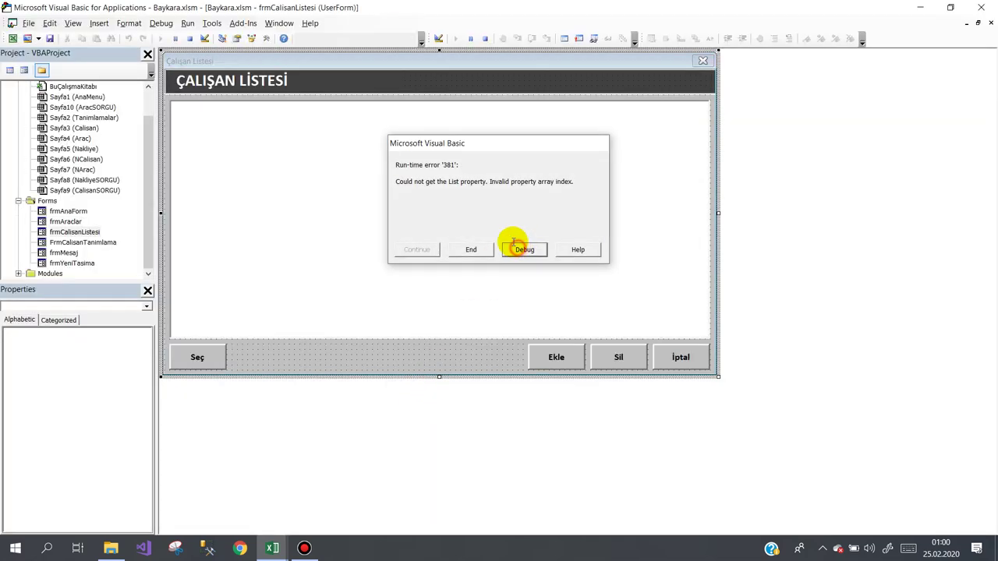
pyautogui.click(454, 263)
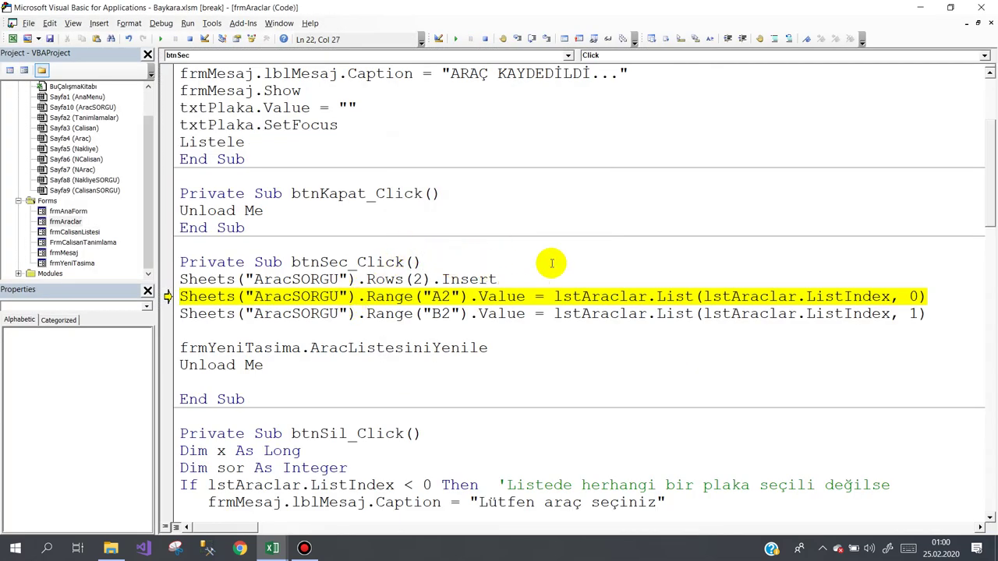
# - Start frmAraclar's btnSec_Click guard with If lstAraclar.ListCount
pyautogui.press('Return')
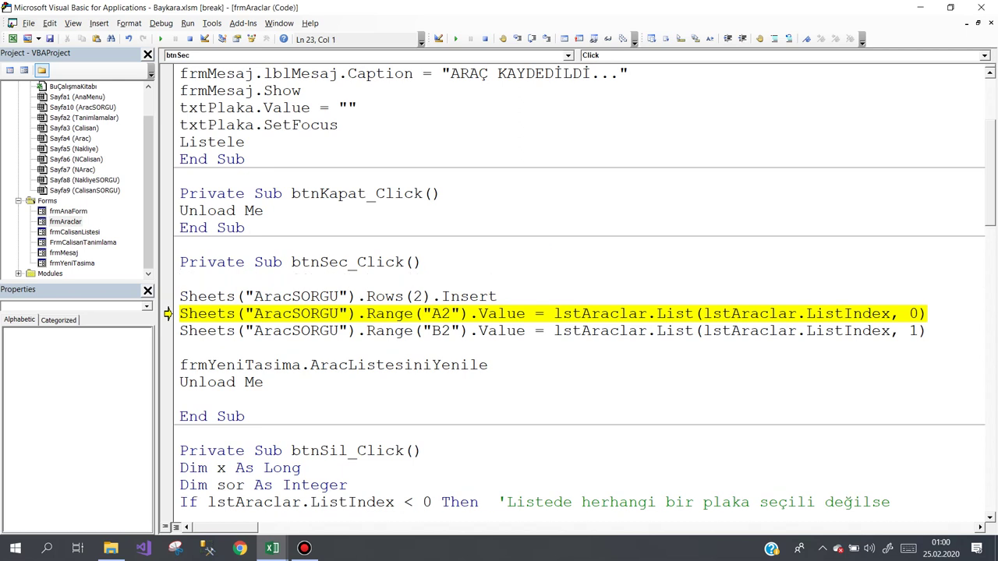
pyautogui.write('if')
pyautogui.press('BackSpace')
pyautogui.write('l')
pyautogui.write('sta')
pyautogui.hotkey('ctrl', 'space')
pyautogui.write('.')
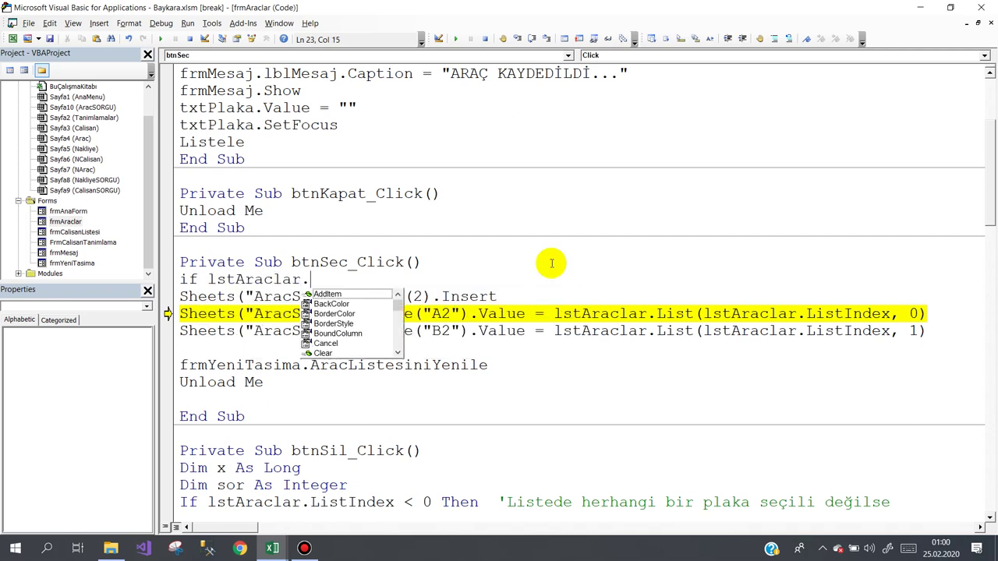
pyautogui.write('l')
pyautogui.press('Down')
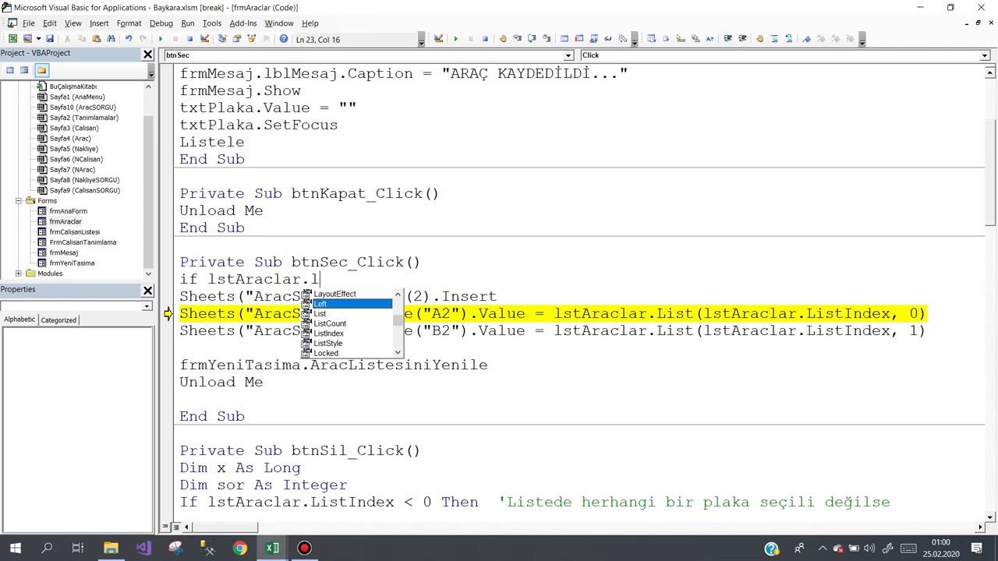
pyautogui.press('Down')
pyautogui.press('Down')
# - Complete the condition as > 0 And lstAraclar.ListIndex > -1 Then, closed by End If
pyautogui.write('>')
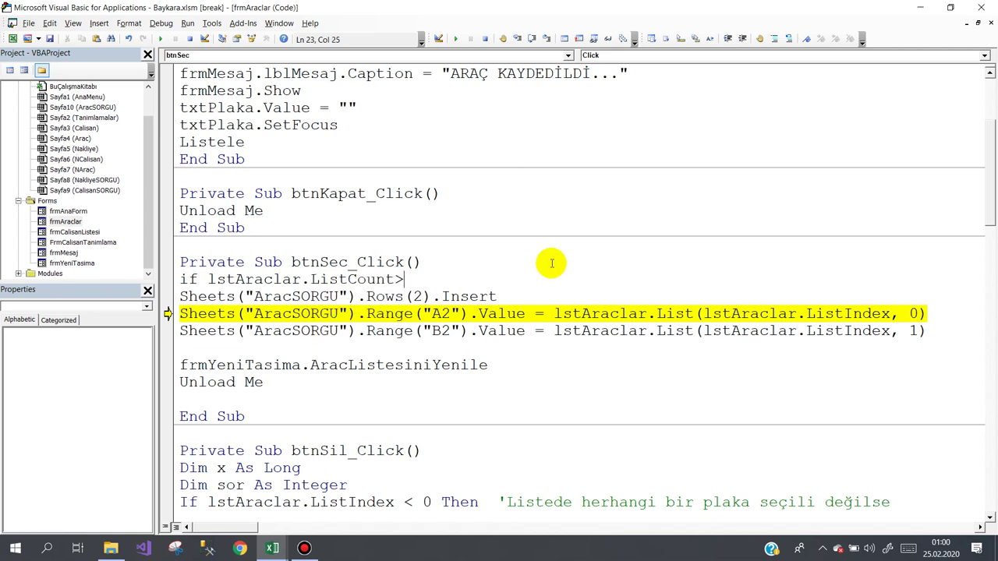
pyautogui.write('0 ')
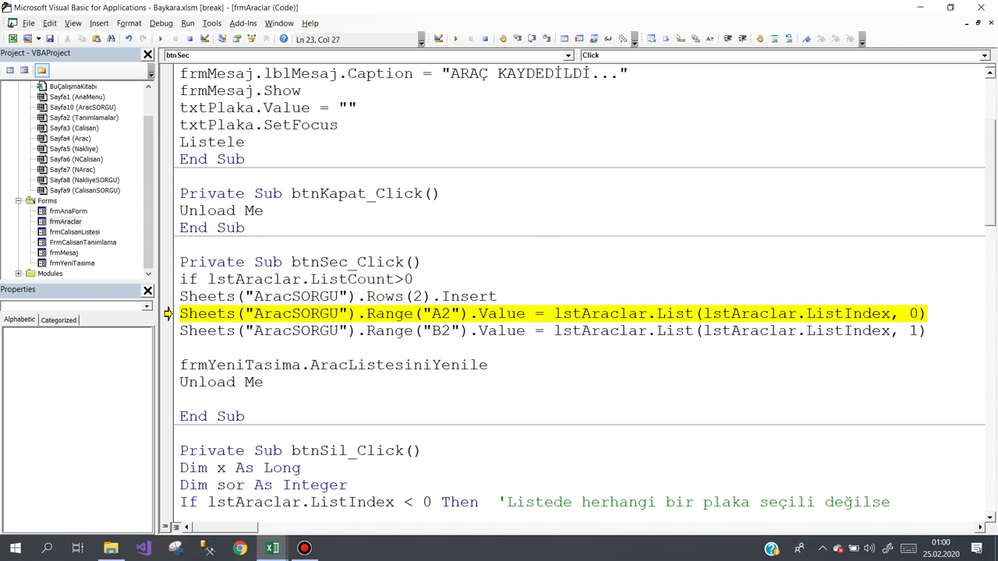
pyautogui.write('and l')
pyautogui.write('sta')
pyautogui.hotkey('ctrl', 'space')
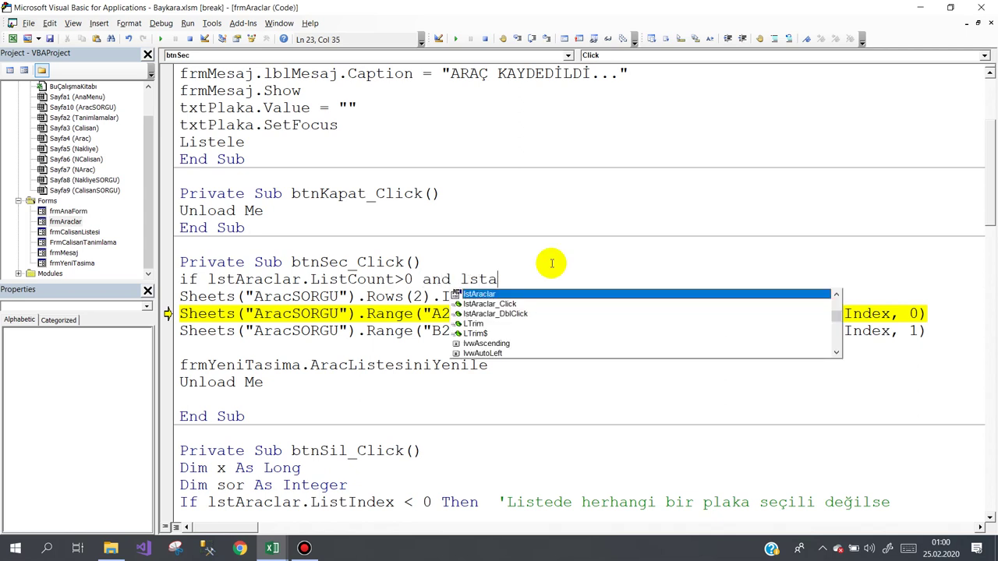
pyautogui.write('.li')
pyautogui.press('Down')
pyautogui.press('Down')
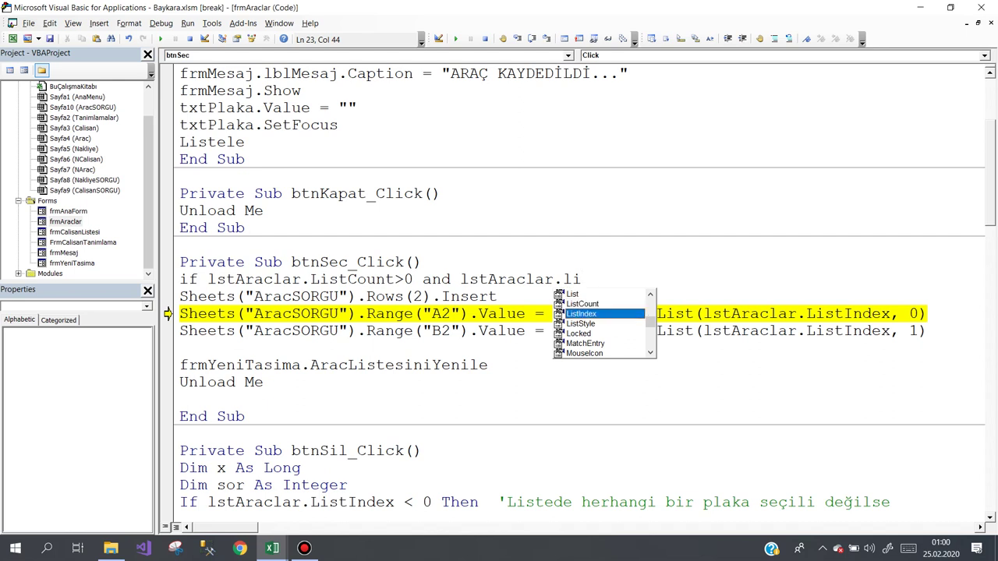
pyautogui.write('>')
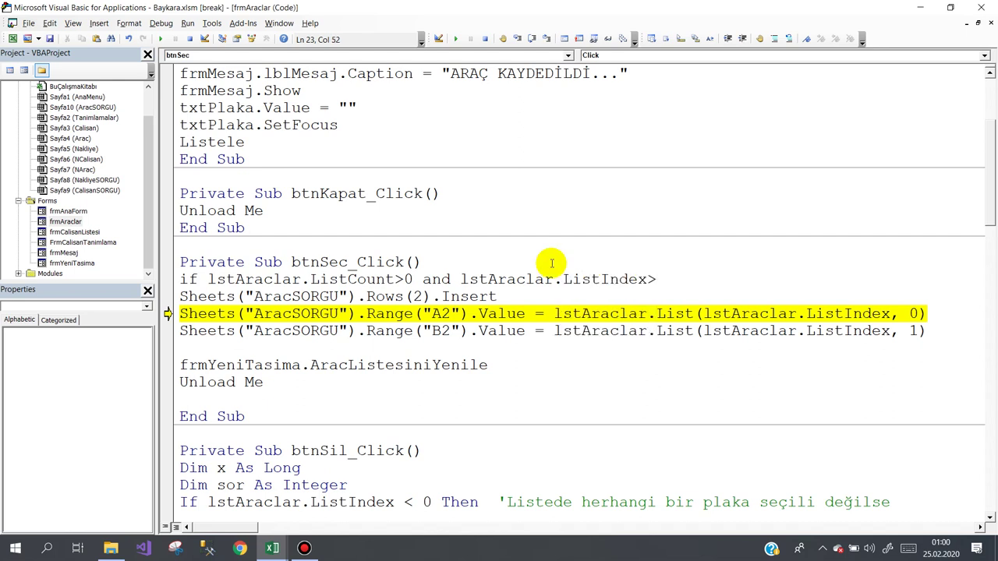
pyautogui.write('-1 ')
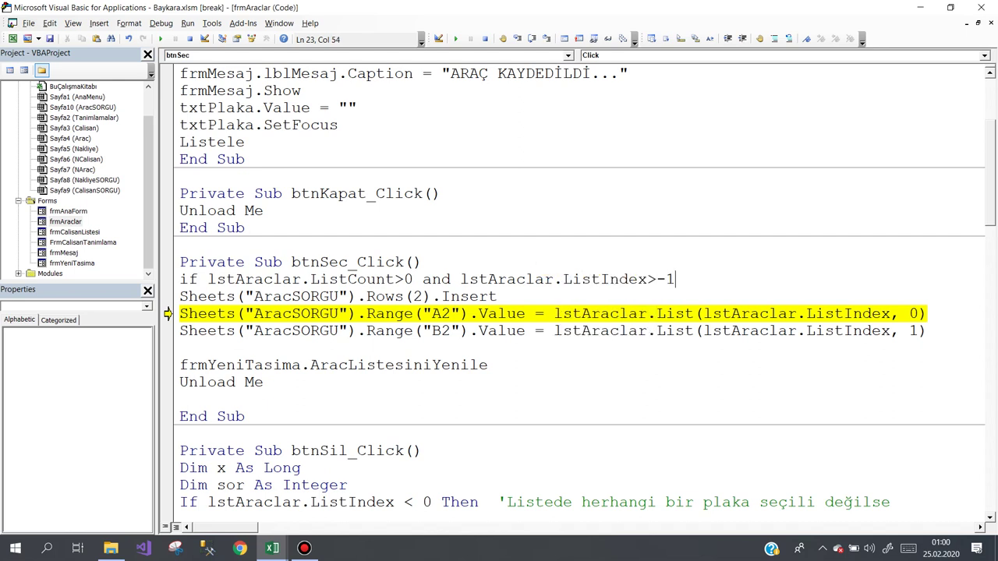
pyautogui.write('then')
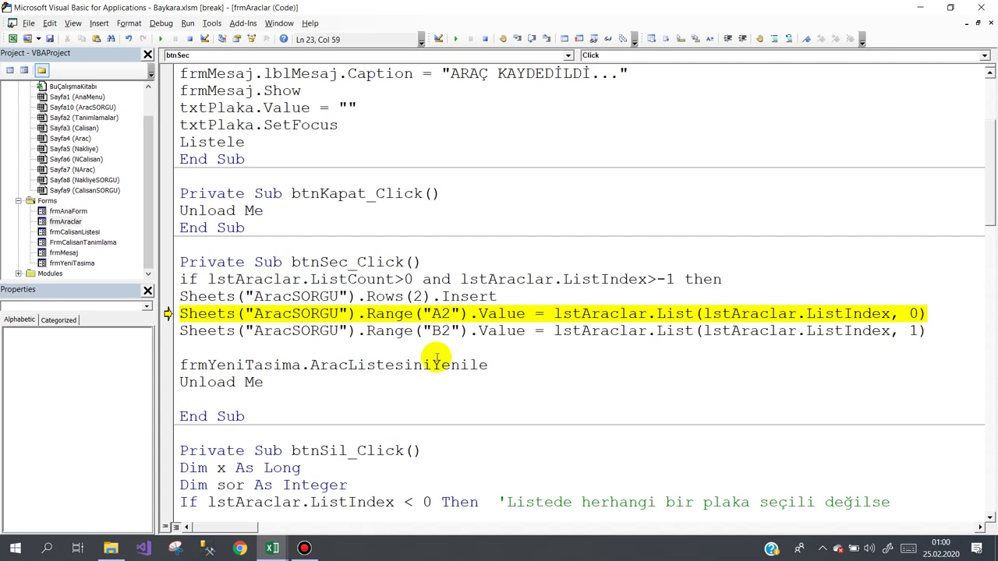
pyautogui.click(181, 399)
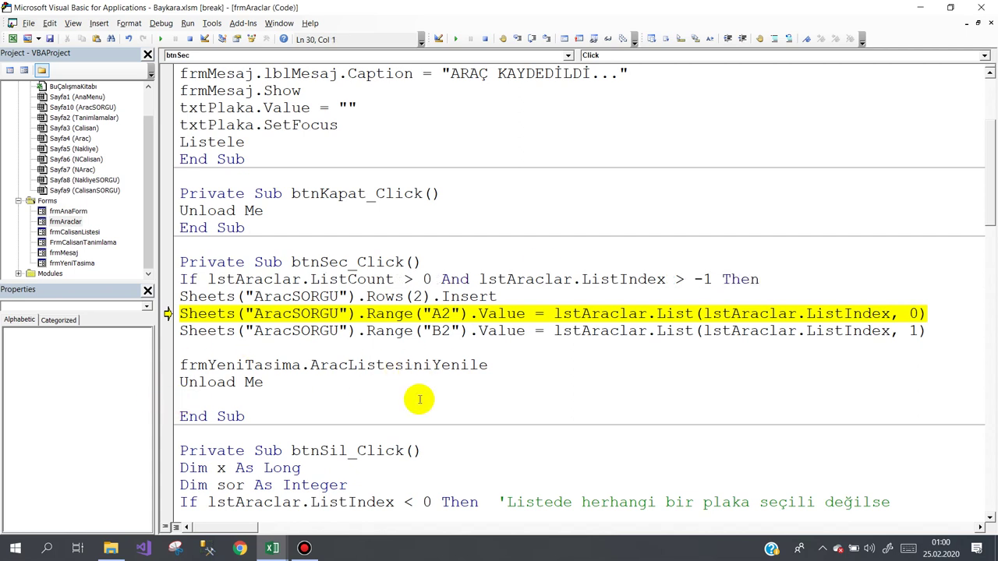
pyautogui.write('n')
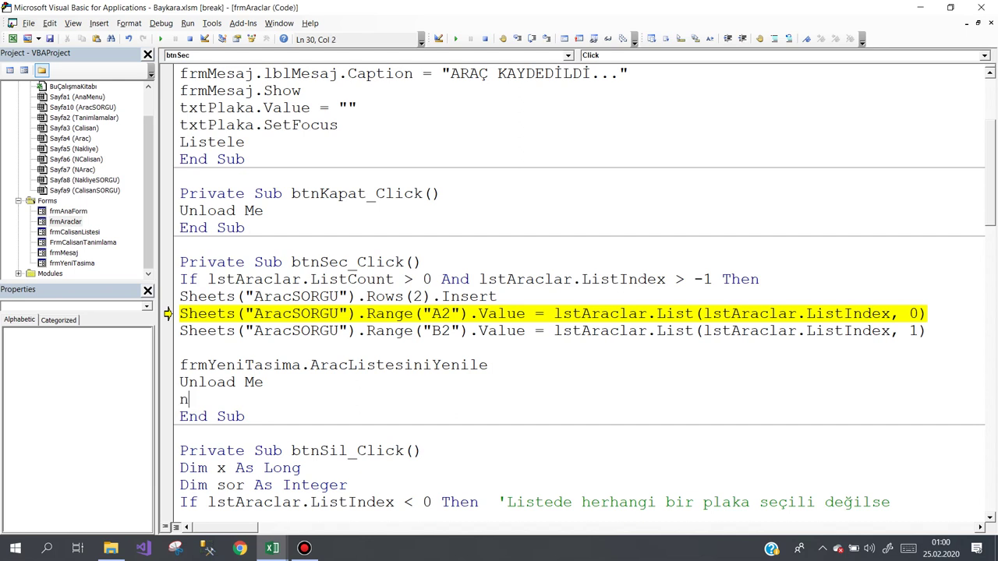
pyautogui.write('end ')
pyautogui.write('f')
pyautogui.click(403, 351)
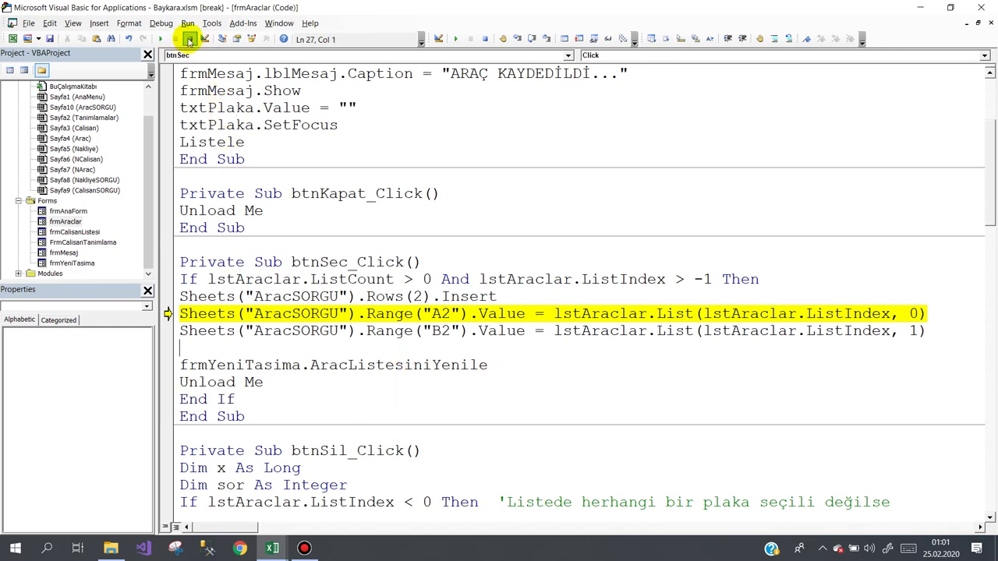
# - Reset the paused run and save the workbook twice, accepting the personal-information warning
pyautogui.click(188, 39)
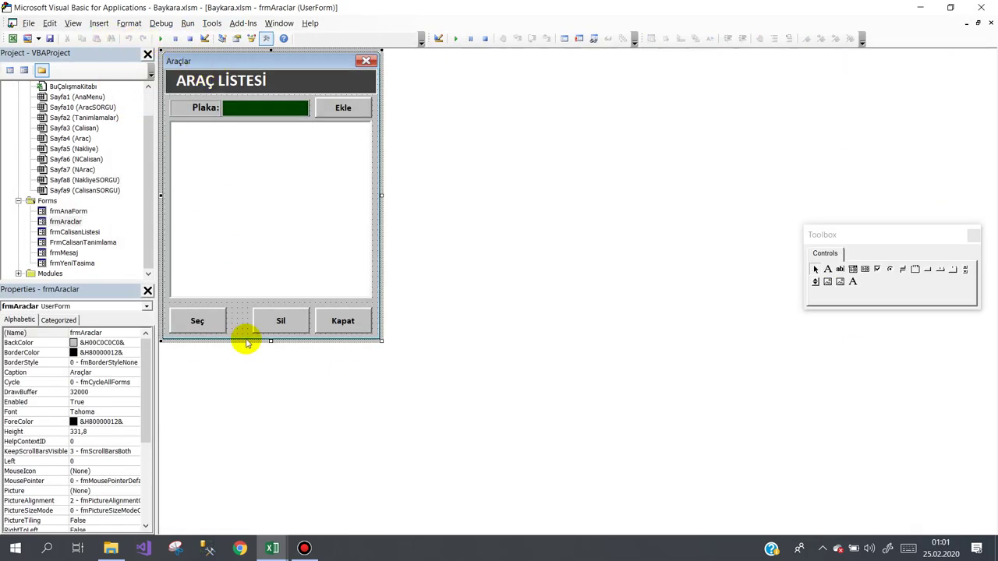
pyautogui.click(49, 39)
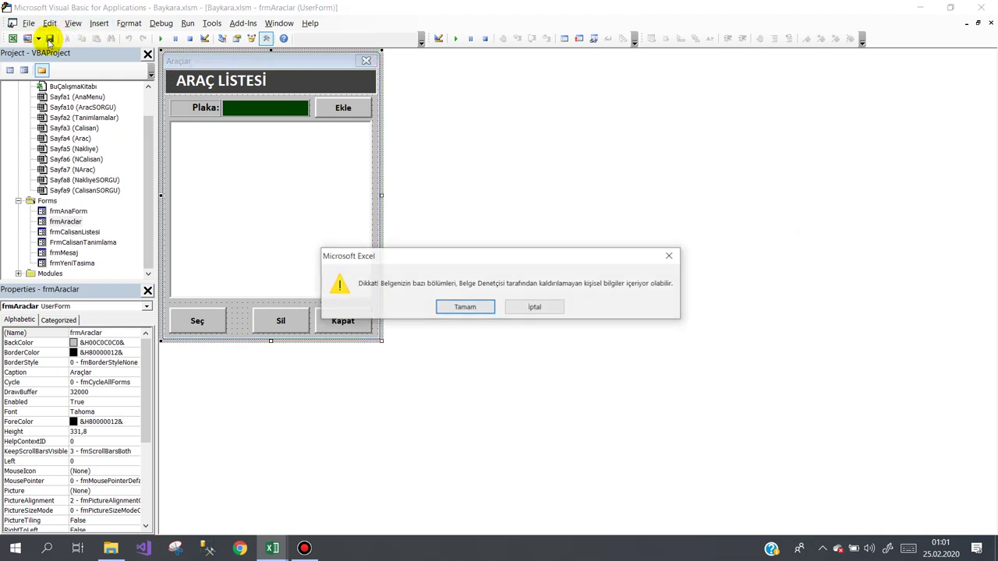
pyautogui.click(465, 308)
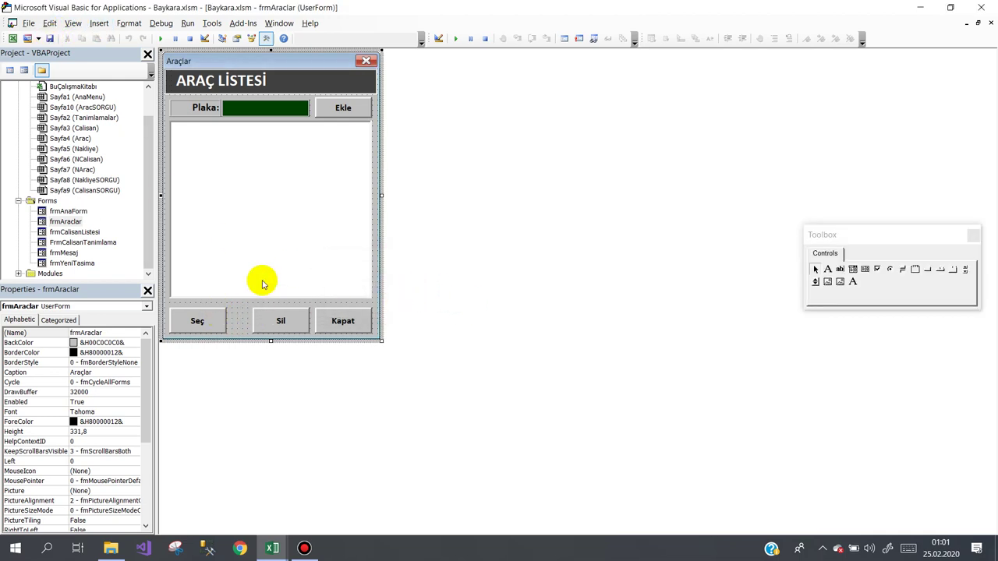
pyautogui.click(209, 327)
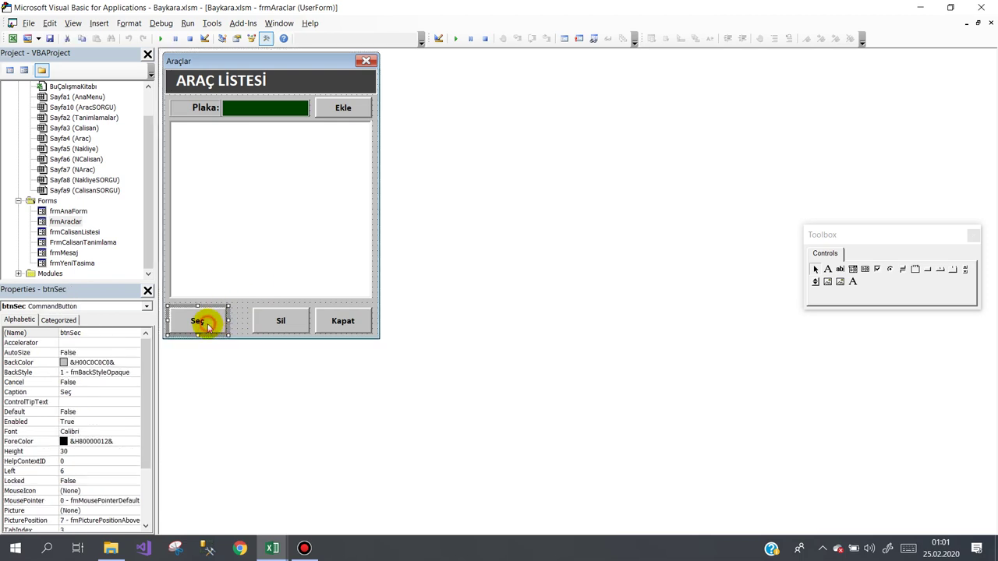
pyautogui.click(236, 323)
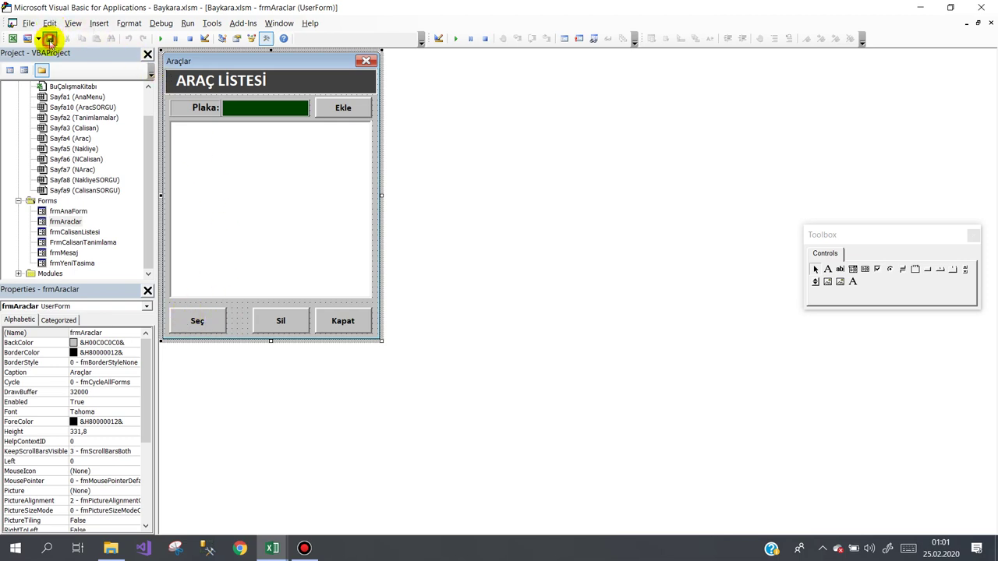
pyautogui.click(49, 39)
pyautogui.click(445, 305)
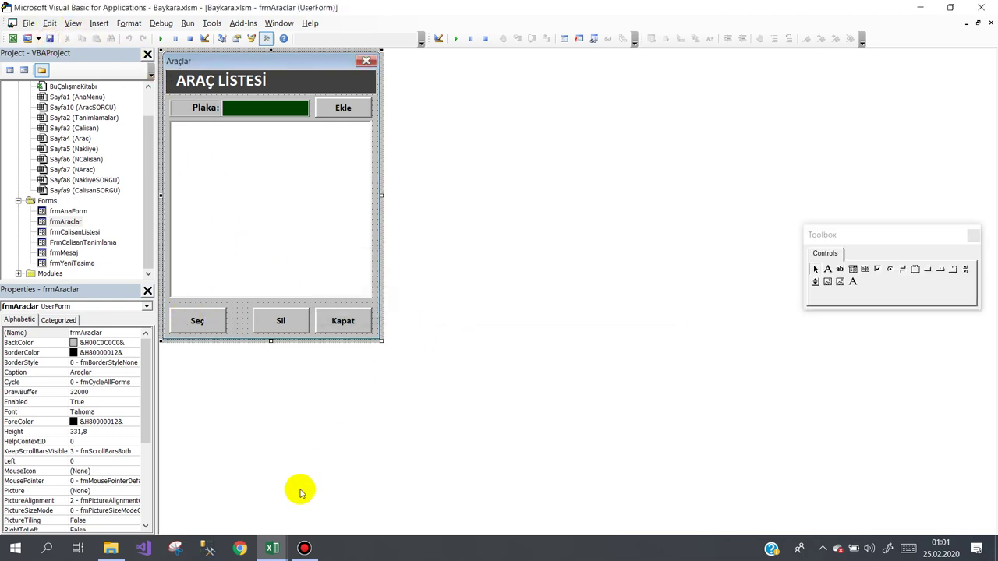
# - Switch to the Baykara workbook and start a new transport record from the main form
pyautogui.click(274, 550)
pyautogui.click(224, 496)
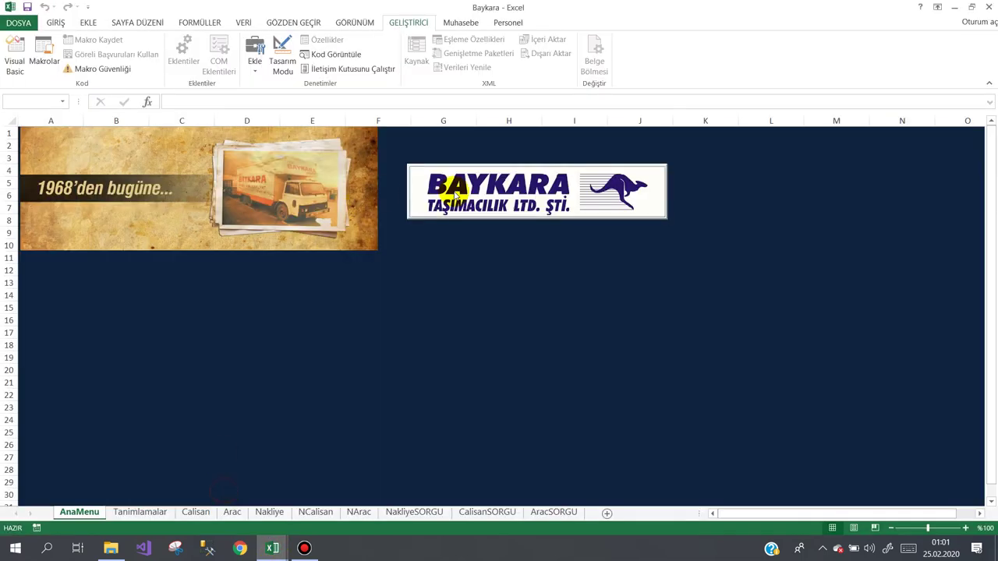
pyautogui.click(564, 179)
pyautogui.click(160, 471)
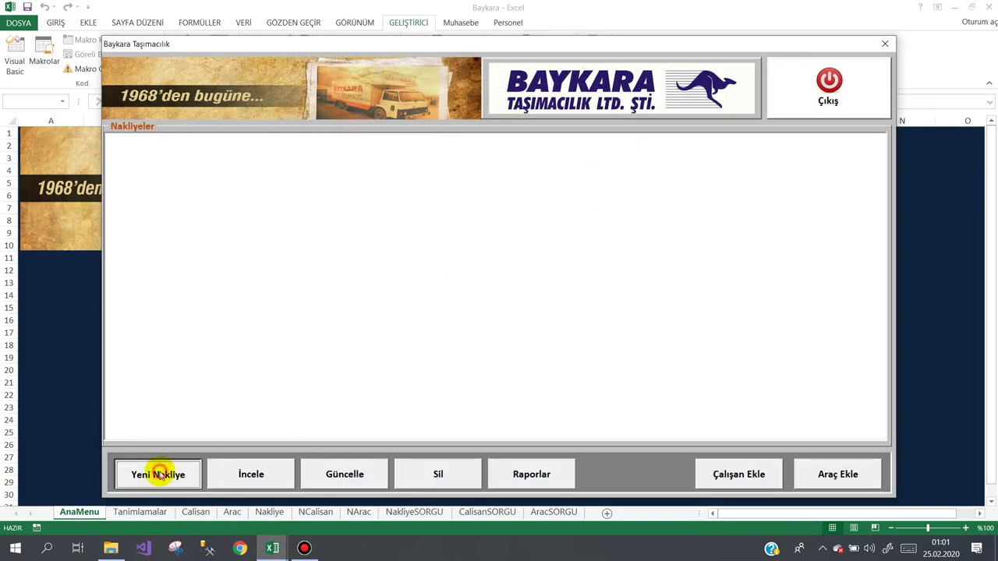
# - Test Seç with no vehicle chosen, then add vehicles 34AZ610 and 34SD077 to the transport
pyautogui.click(648, 450)
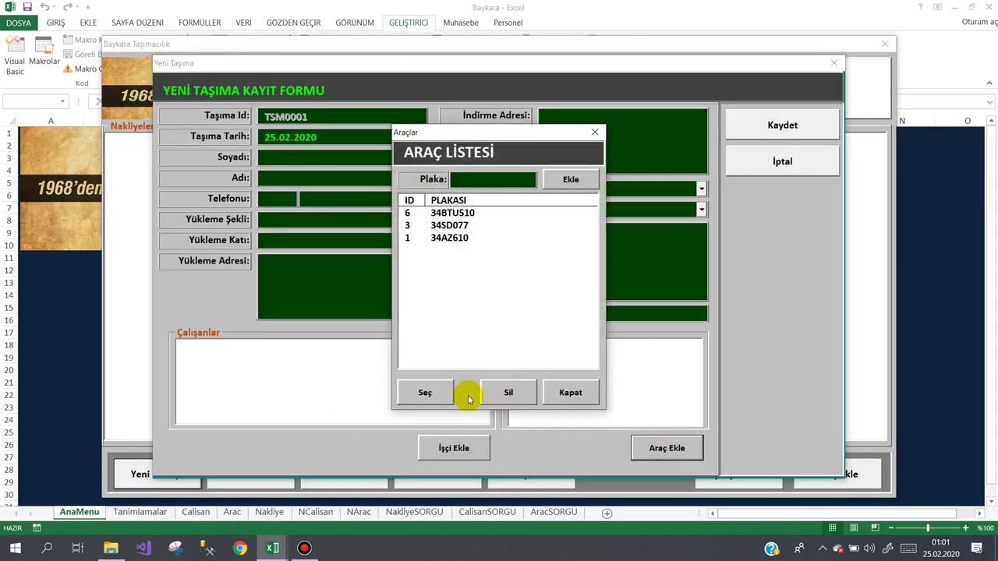
pyautogui.click(436, 395)
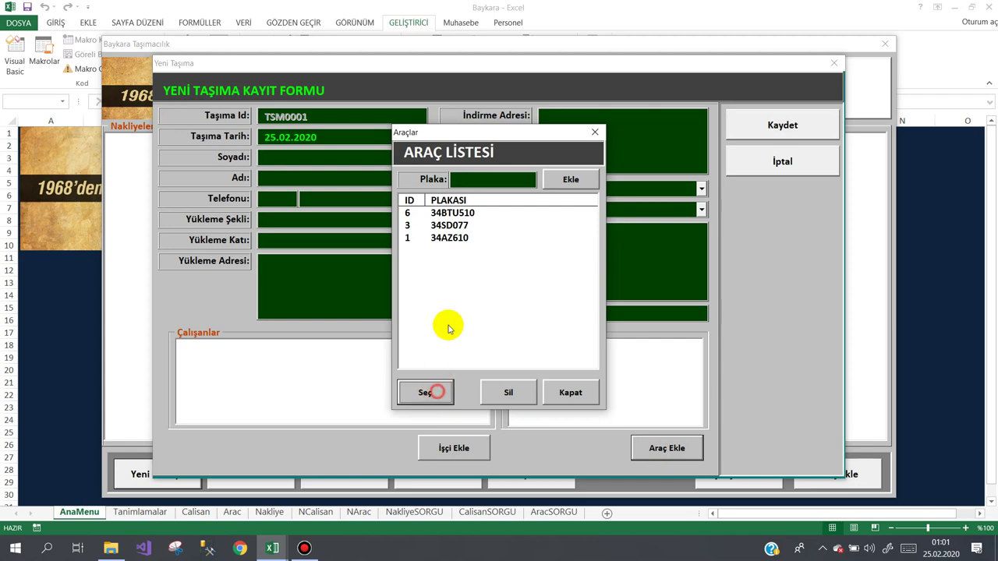
pyautogui.click(452, 238)
pyautogui.click(435, 392)
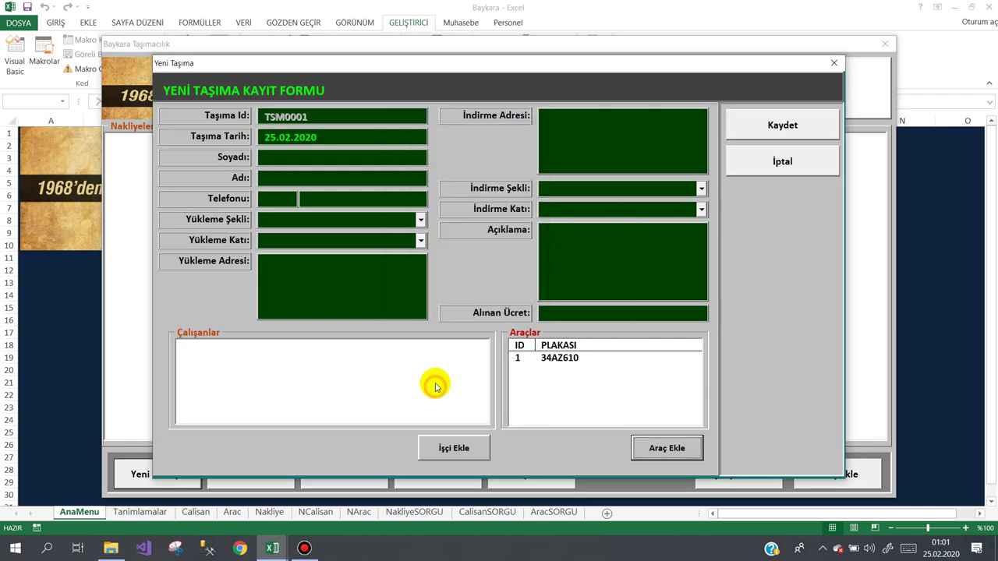
pyautogui.click(666, 450)
pyautogui.click(437, 224)
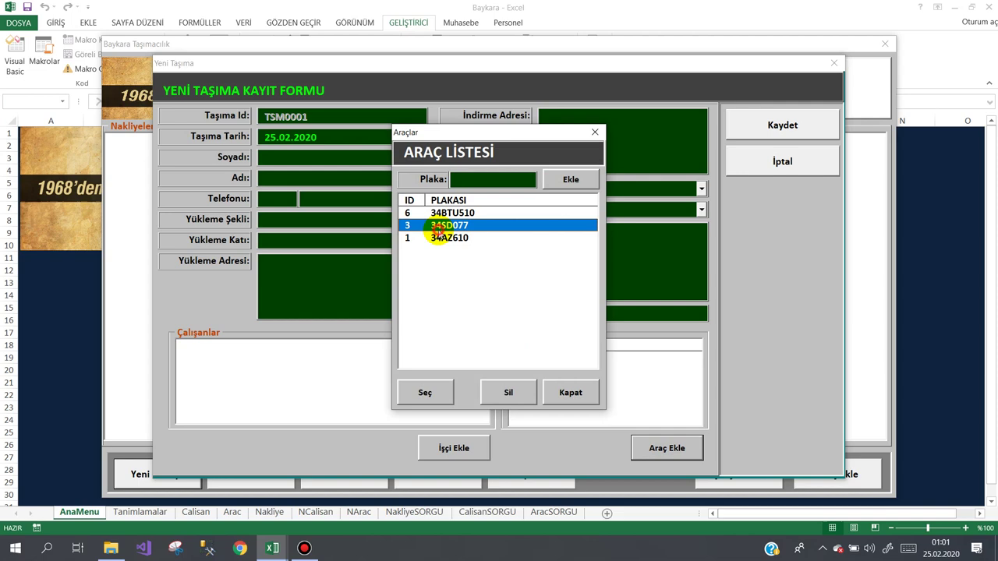
pyautogui.click(435, 388)
# - Add employees PRS003 and PRS001 to the transport from the employee list
pyautogui.click(449, 446)
pyautogui.click(318, 199)
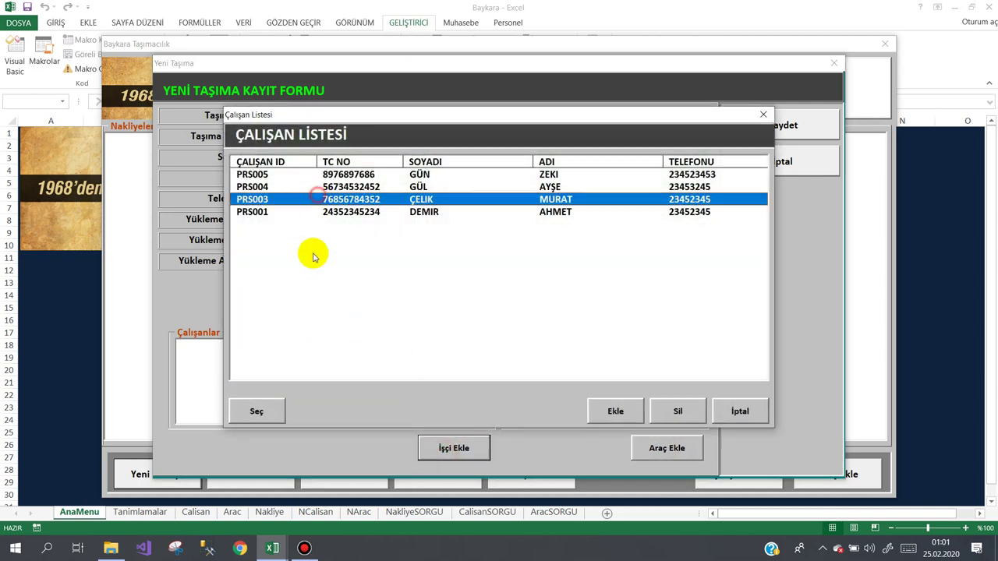
pyautogui.click(257, 420)
pyautogui.click(439, 447)
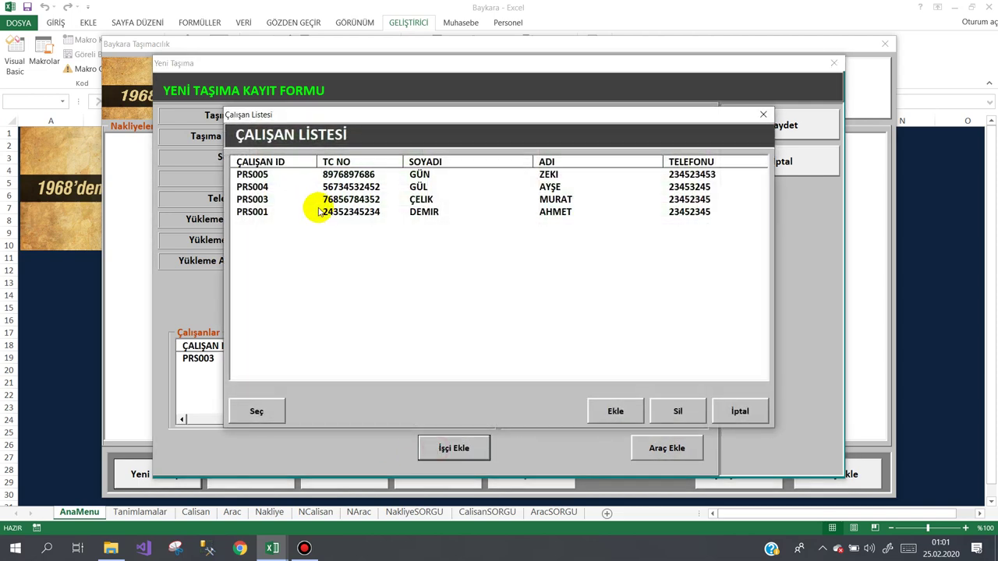
pyautogui.doubleClick(324, 215)
pyautogui.click(435, 444)
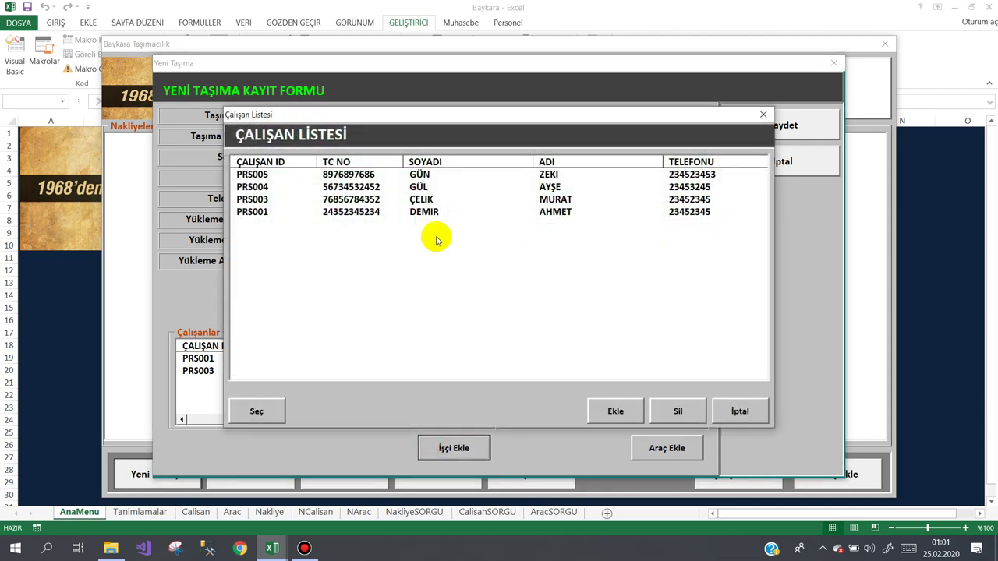
pyautogui.click(433, 212)
pyautogui.click(592, 407)
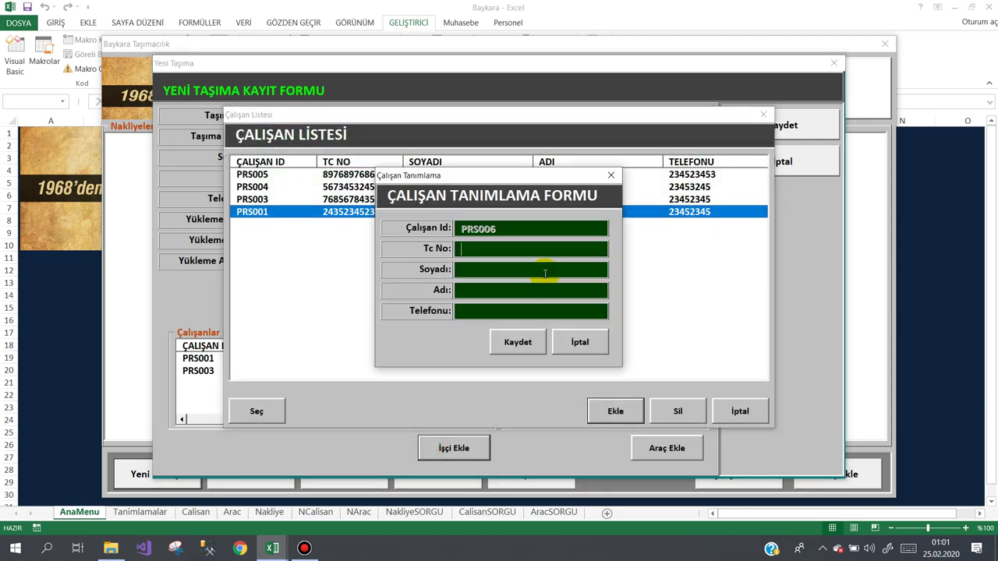
pyautogui.click(594, 345)
pyautogui.click(737, 411)
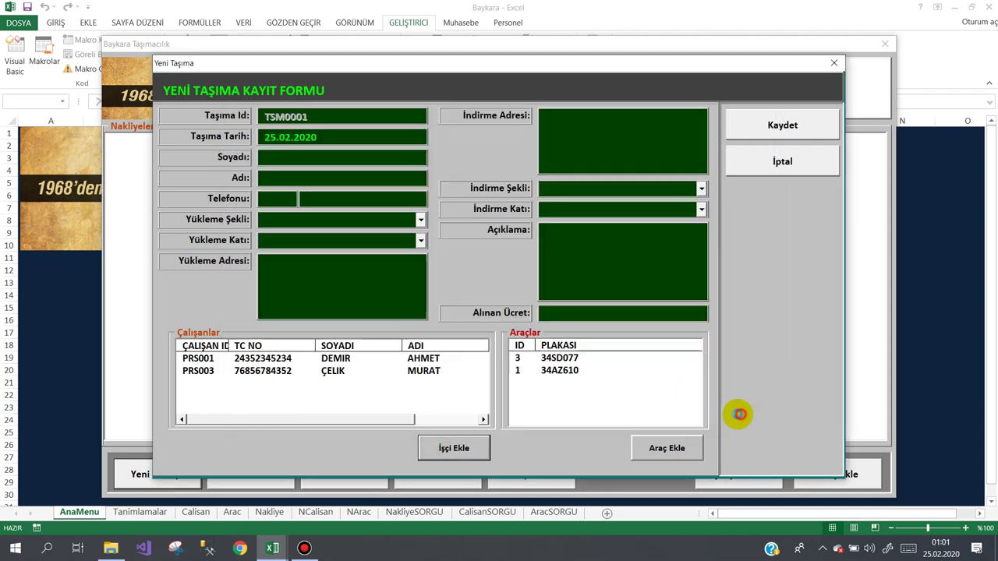
pyautogui.click(698, 442)
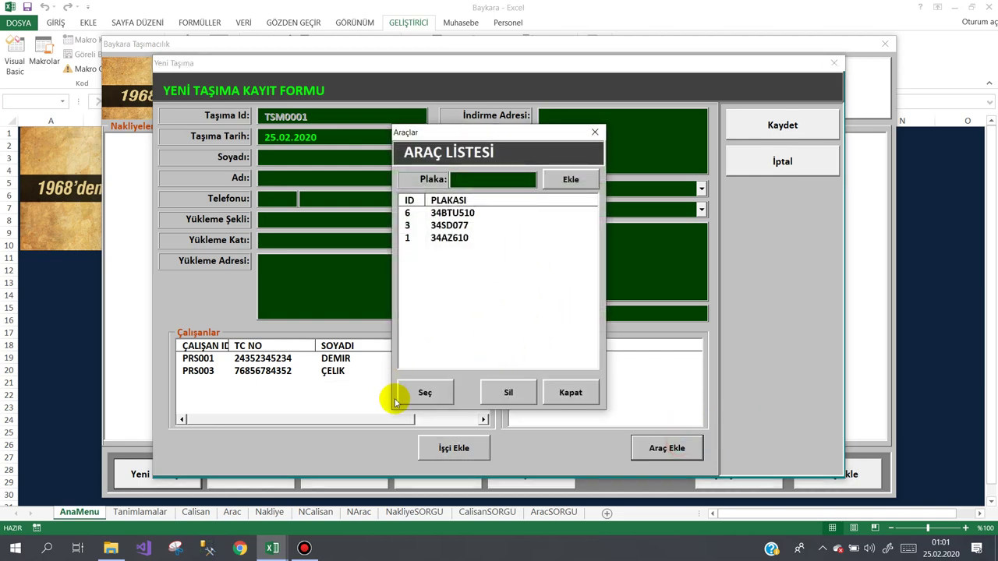
pyautogui.click(514, 179)
pyautogui.write('34bb972')
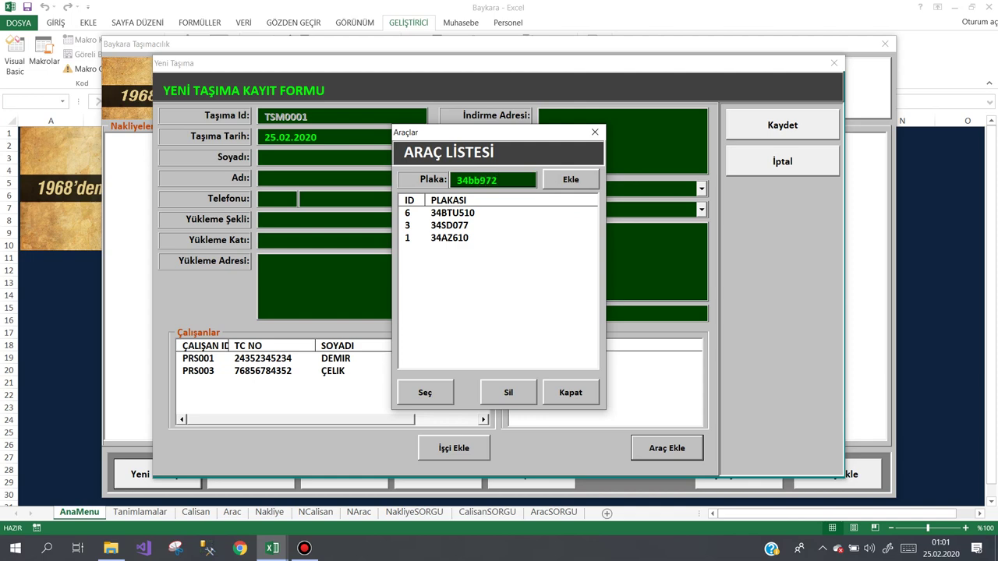
pyautogui.press('Return')
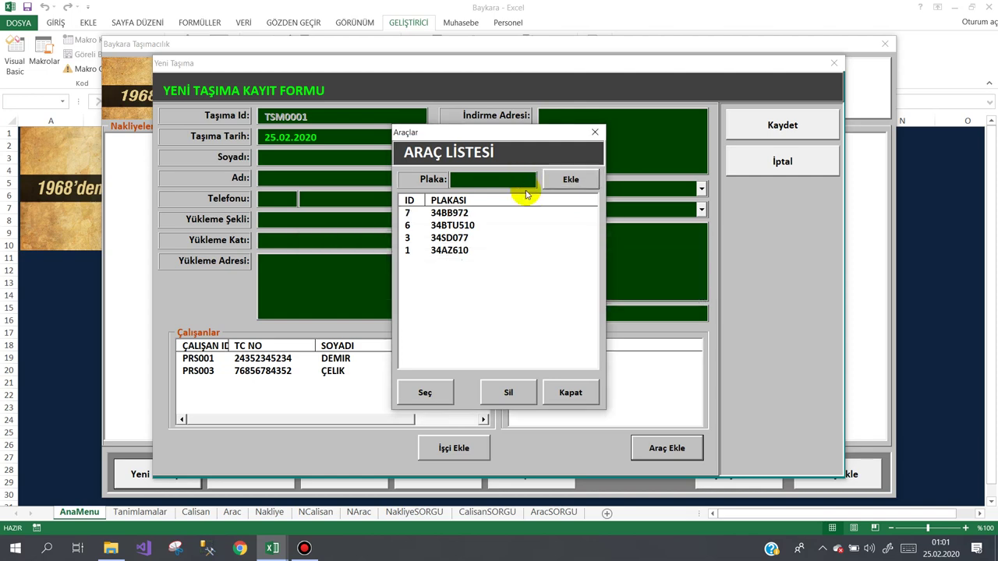
pyautogui.doubleClick(465, 215)
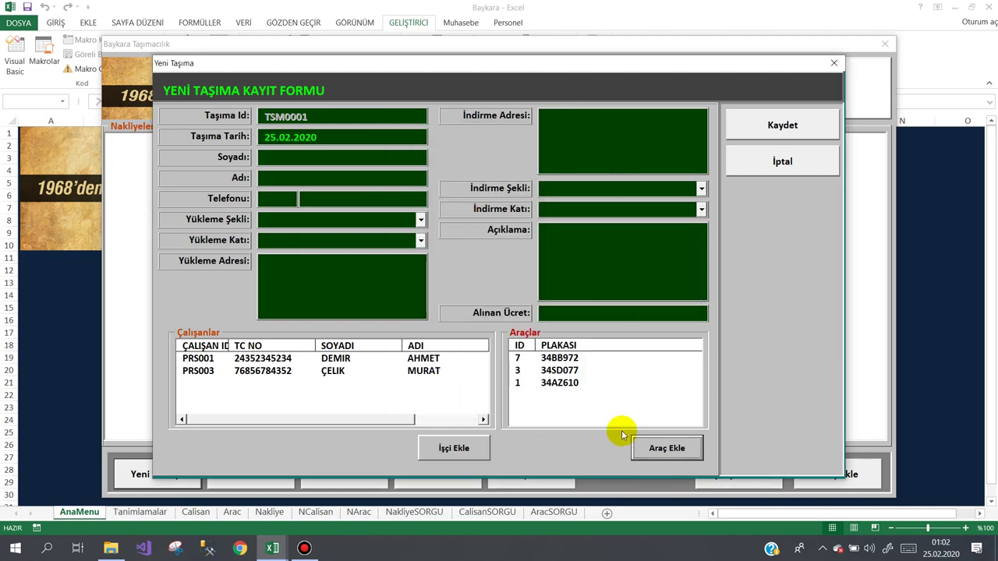
pyautogui.doubleClick(582, 382)
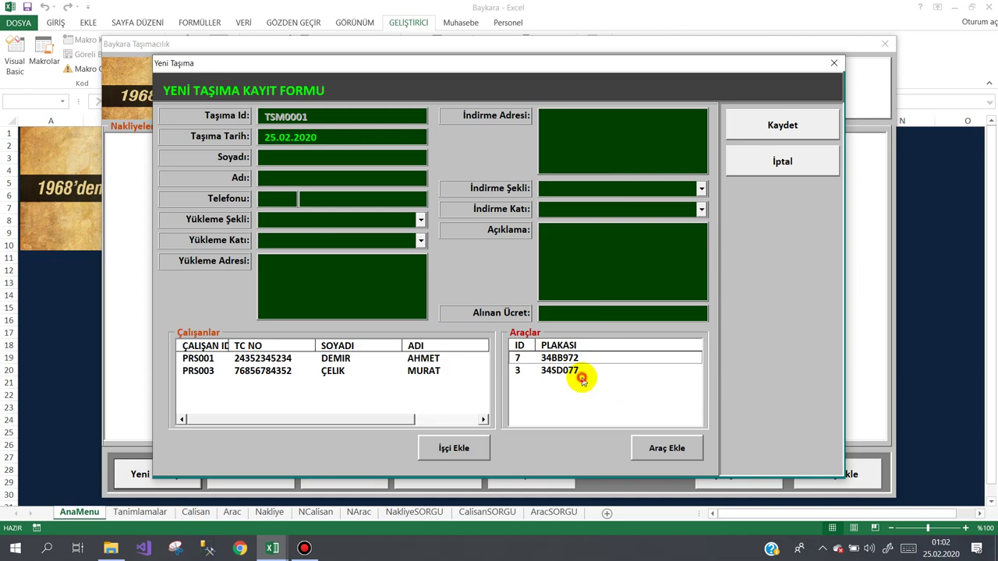
pyautogui.click(665, 446)
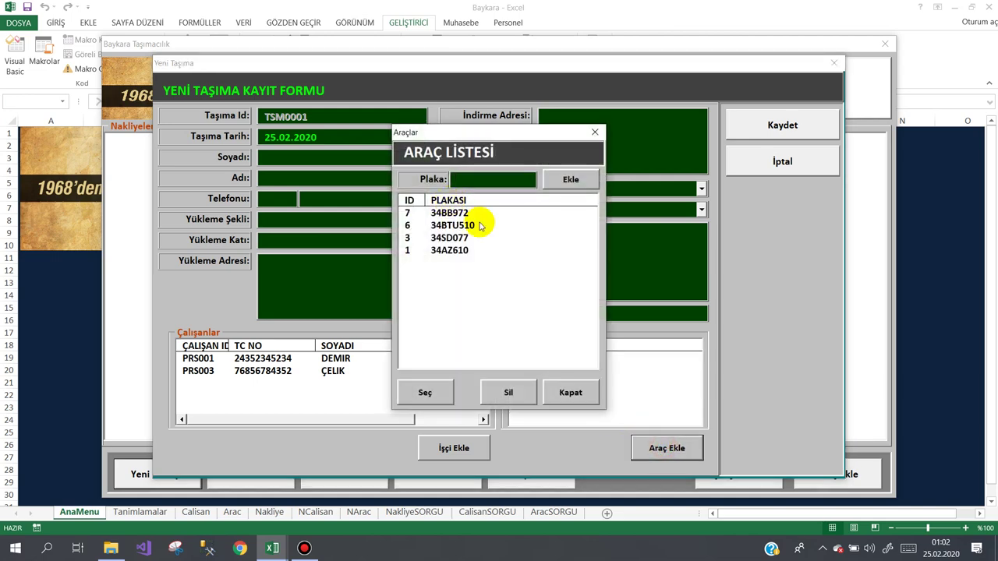
pyautogui.doubleClick(463, 216)
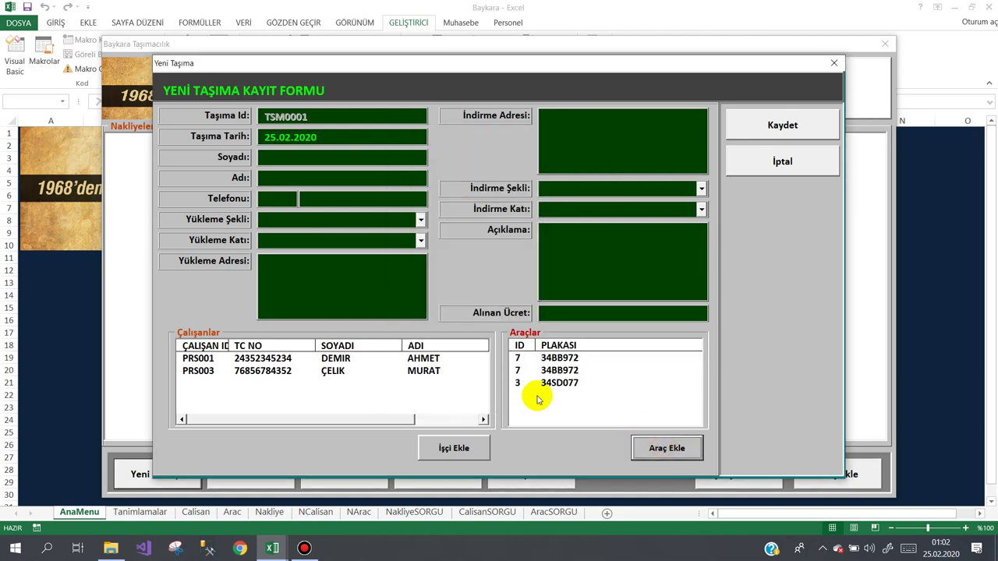
pyautogui.click(550, 371)
pyautogui.click(545, 382)
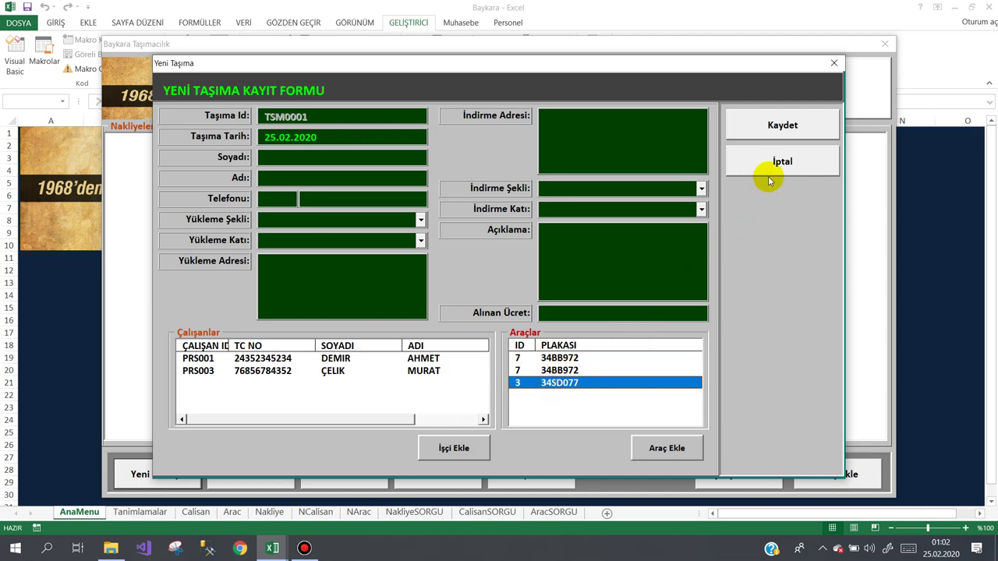
# - Cancel, retest adding 34BB972 on a fresh transport form, then cancel and exit the main form
pyautogui.click(772, 164)
pyautogui.click(168, 471)
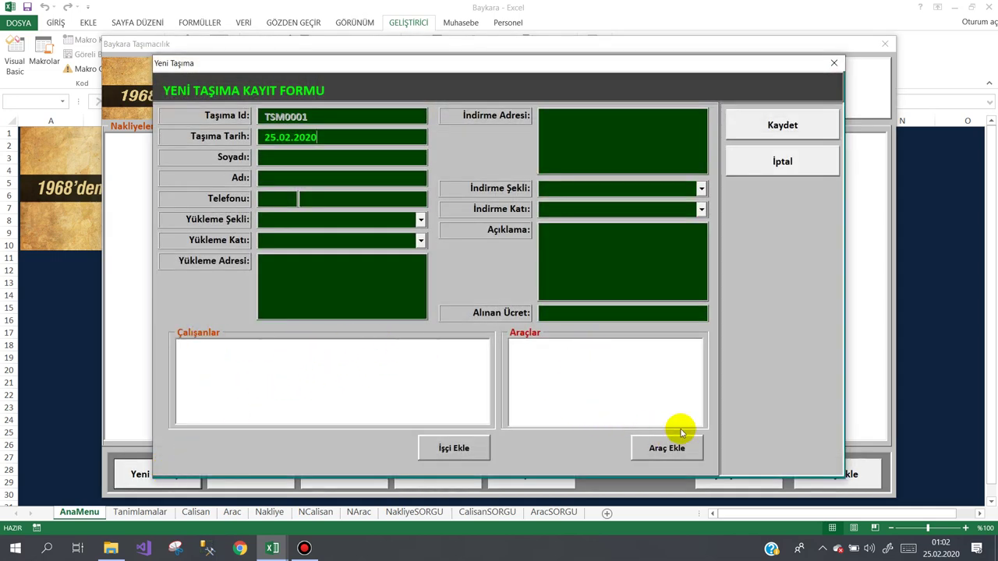
pyautogui.click(783, 162)
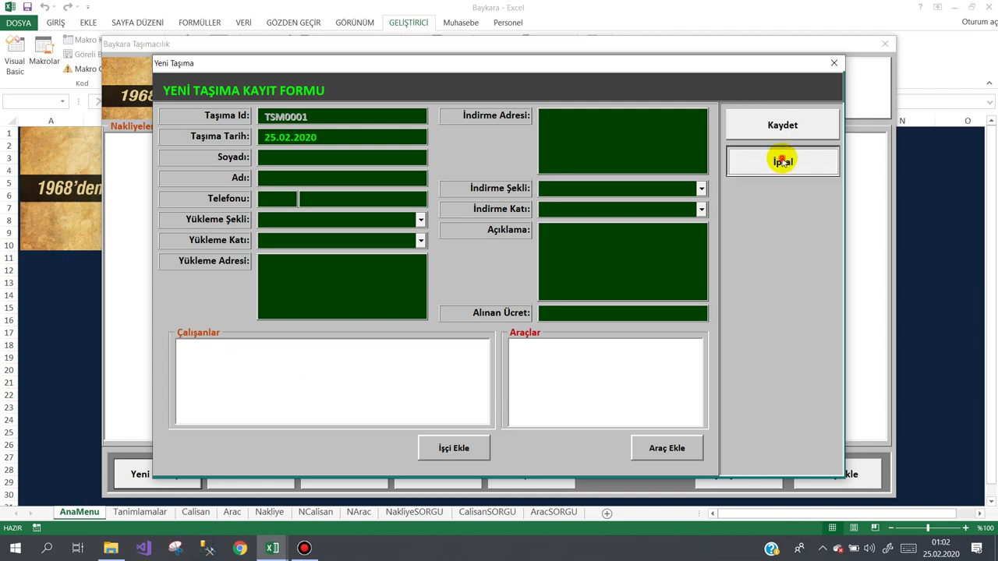
pyautogui.click(655, 450)
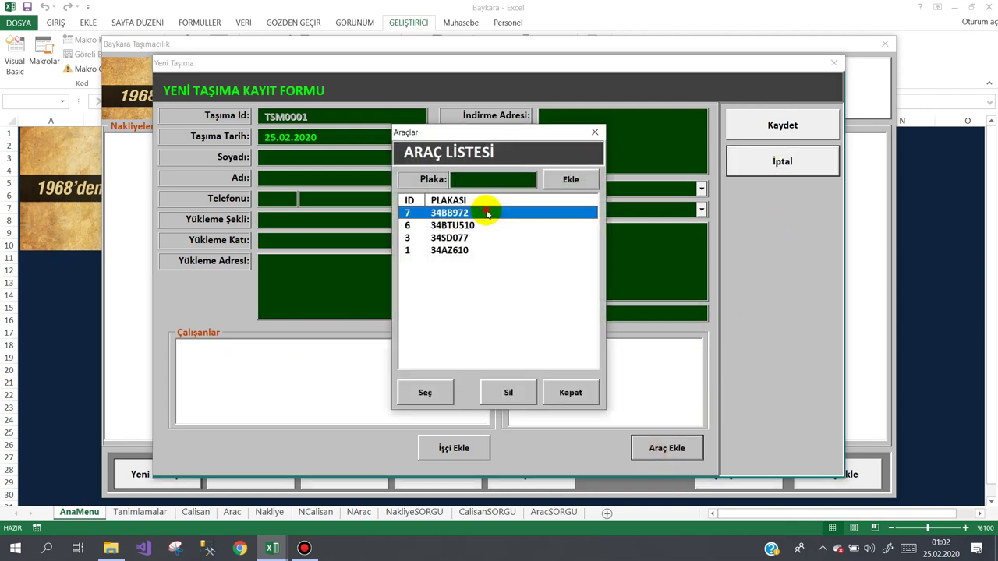
pyautogui.doubleClick(487, 211)
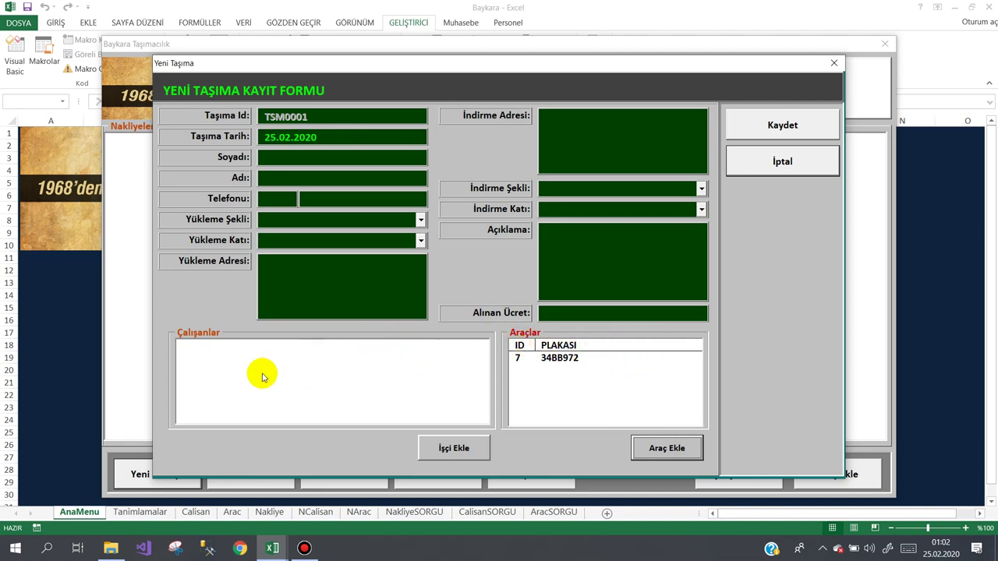
pyautogui.click(744, 161)
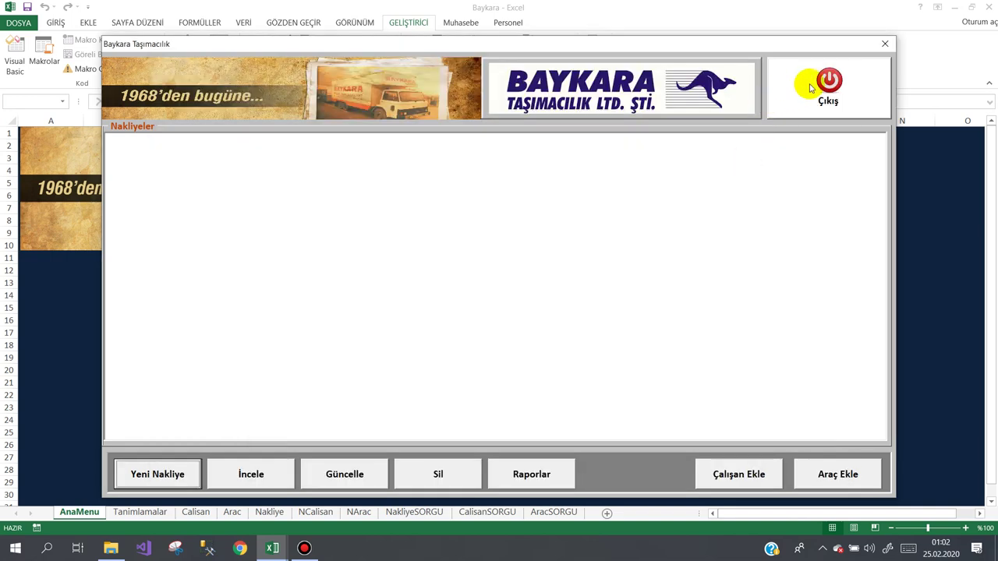
pyautogui.click(810, 84)
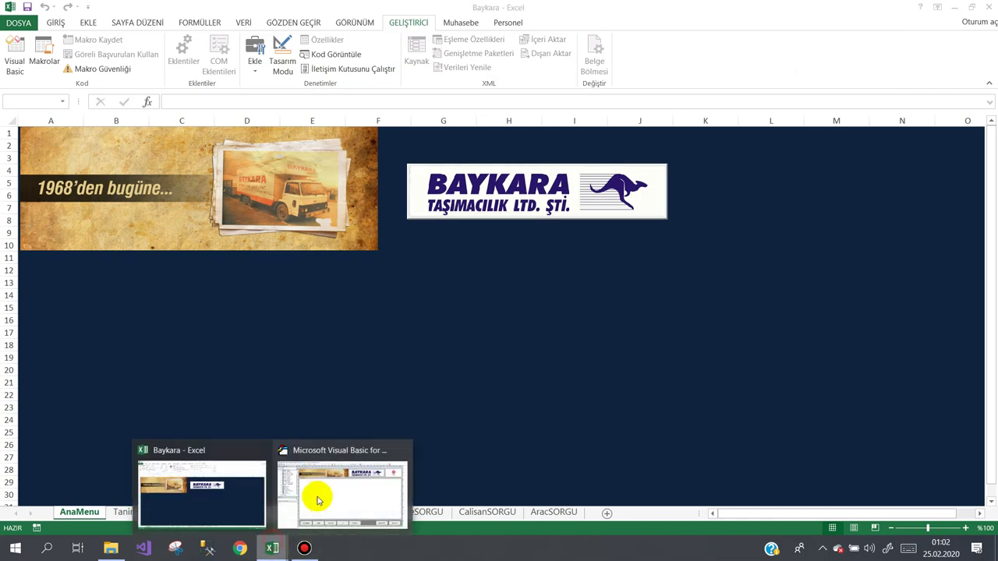
# - Open the frmYeniTasima design, narrow the Araçlar listbox and shift its frame right
pyautogui.click(318, 498)
pyautogui.doubleClick(71, 263)
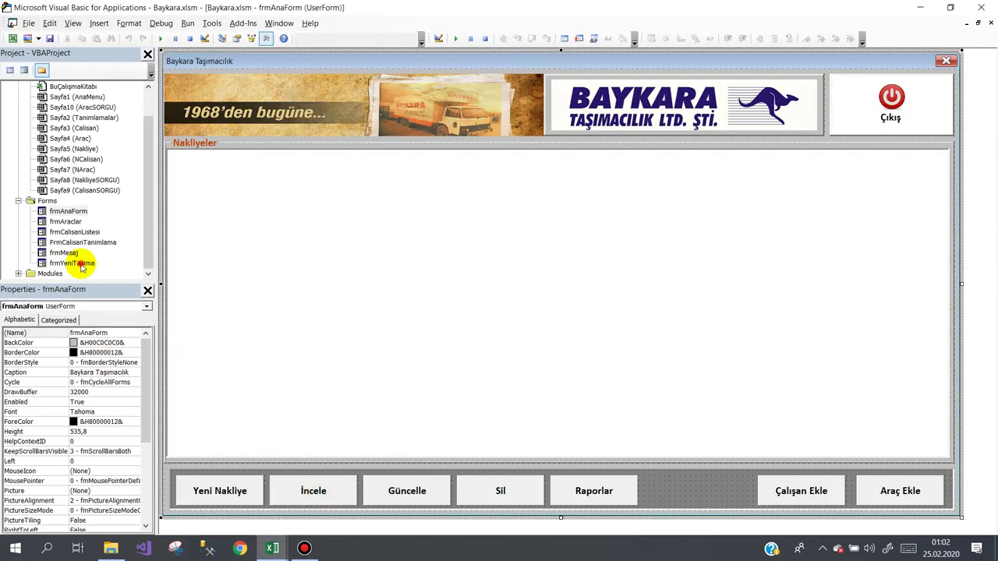
pyautogui.click(690, 370)
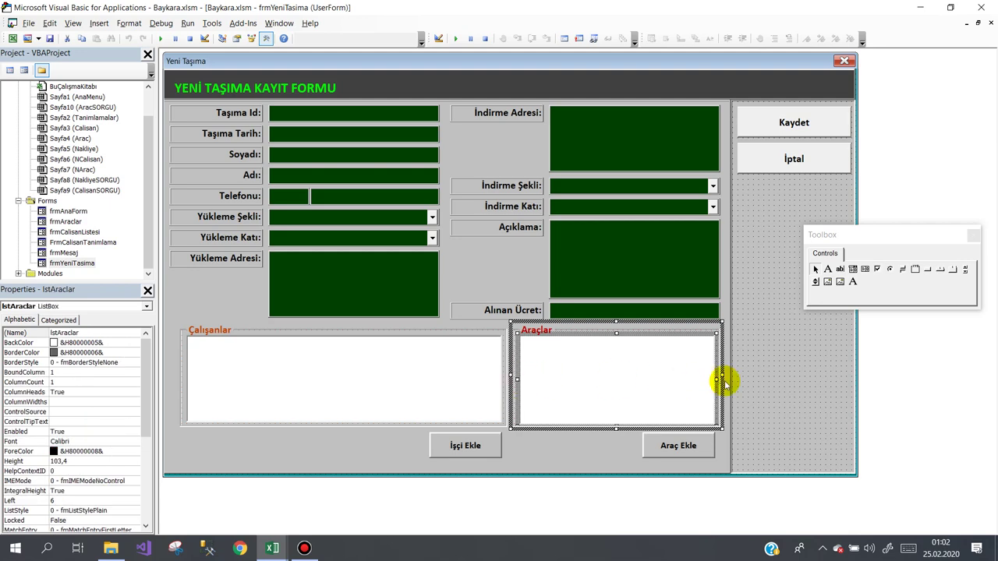
pyautogui.moveTo(715, 380); pyautogui.dragTo(685, 376)
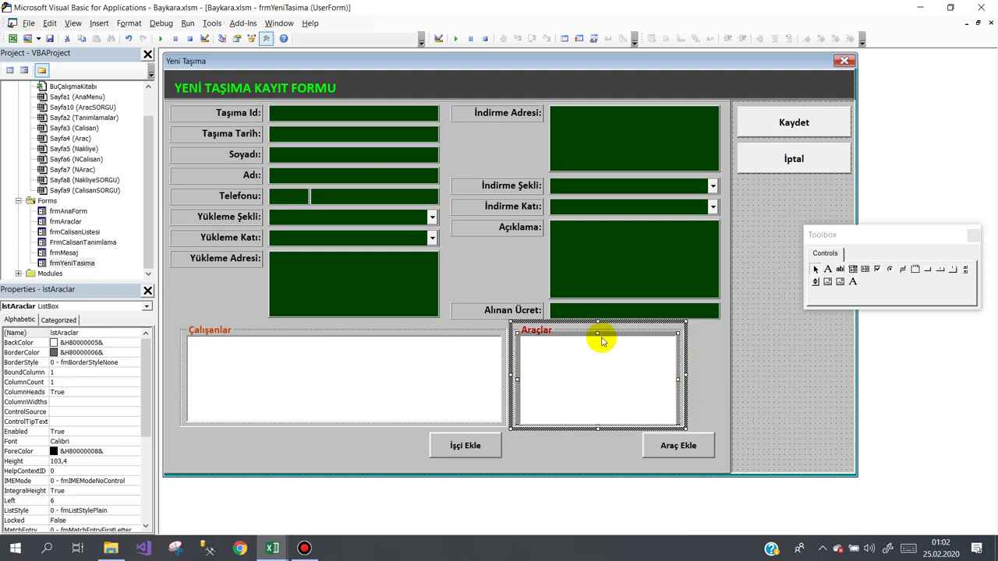
pyautogui.moveTo(605, 332); pyautogui.dragTo(606, 332)
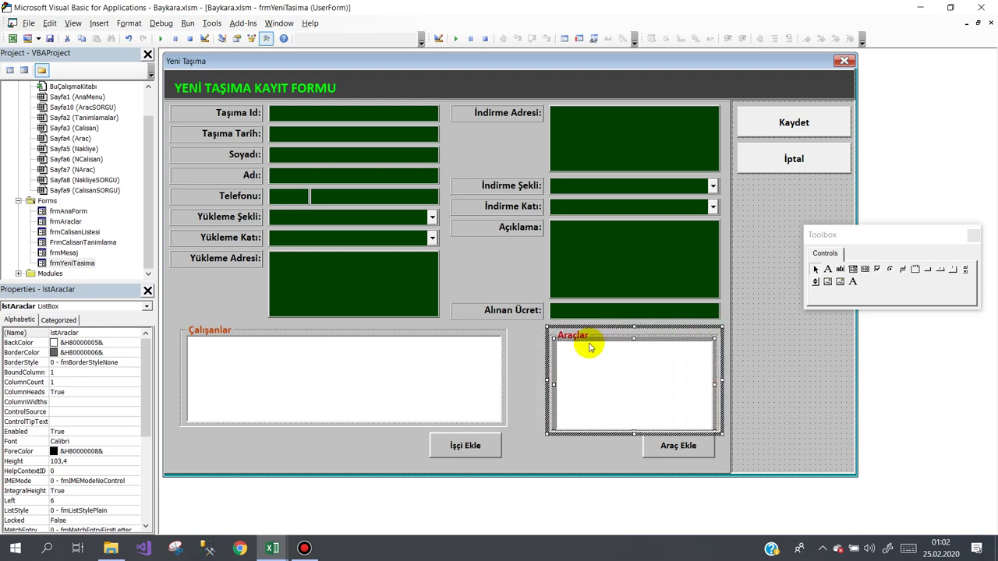
# - Widen the Çalışanlar frame and its listbox to the right, nudging the Araçlar frame up
pyautogui.click(504, 380)
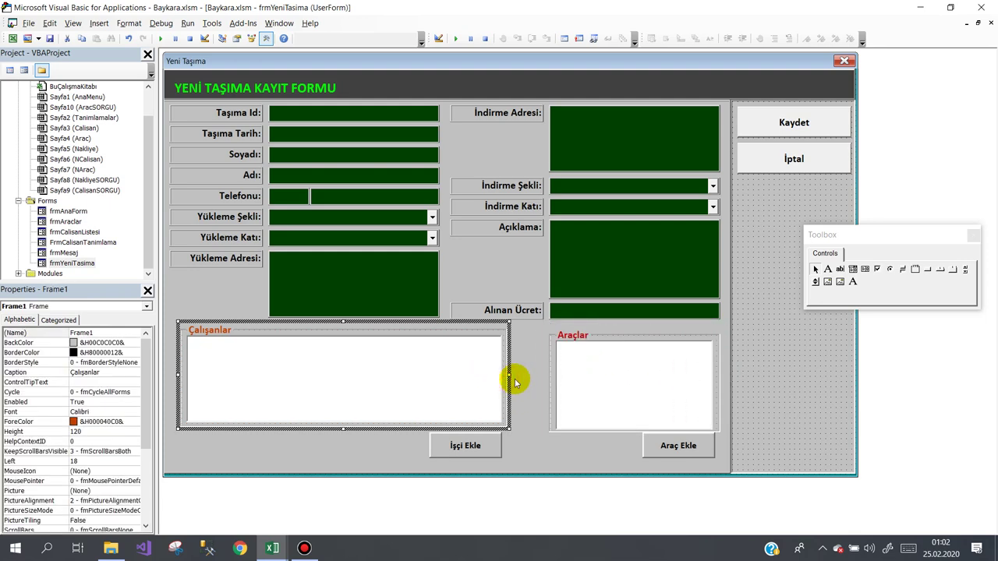
pyautogui.moveTo(507, 376); pyautogui.dragTo(544, 378)
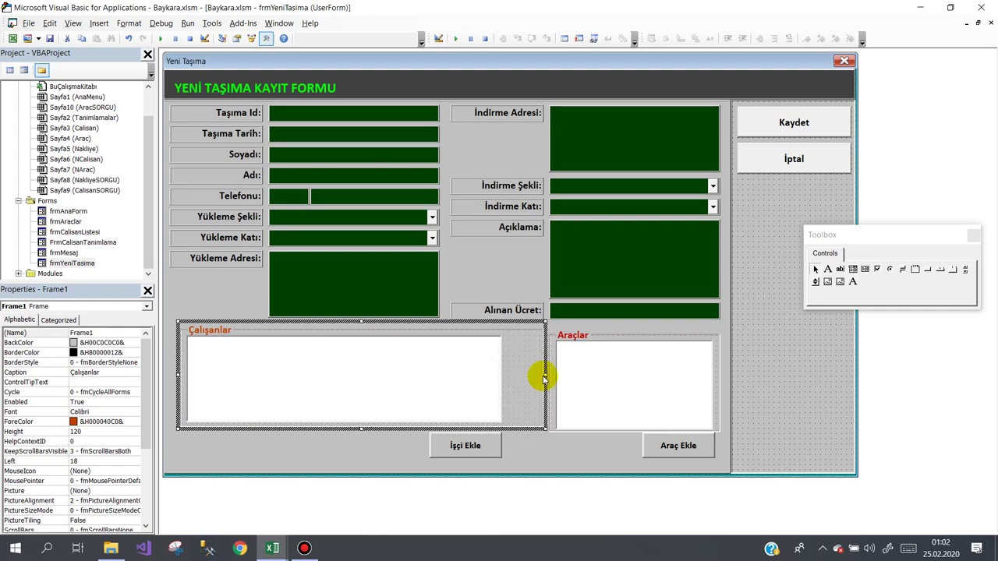
pyautogui.click(607, 337)
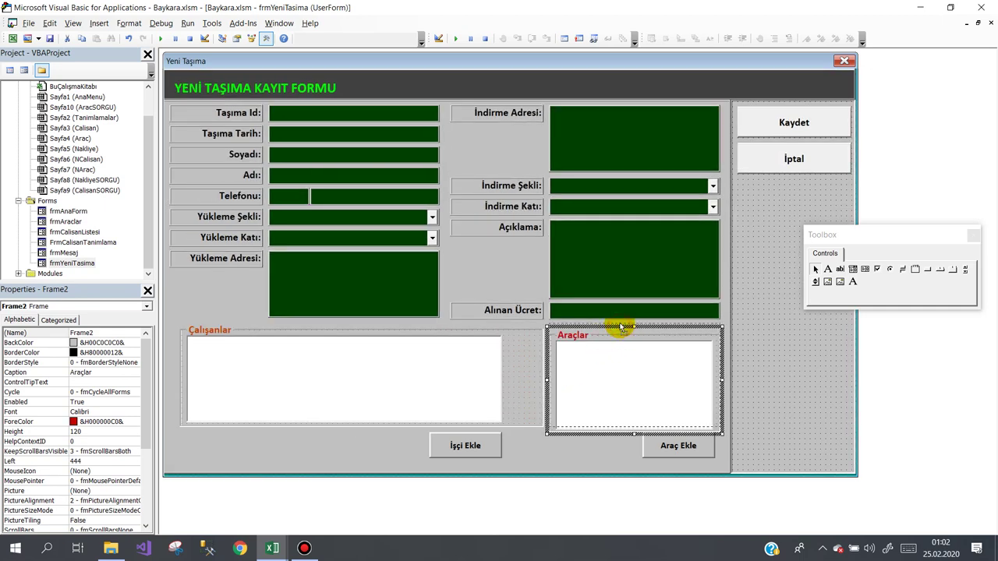
pyautogui.moveTo(621, 327); pyautogui.dragTo(622, 322)
pyautogui.click(485, 374)
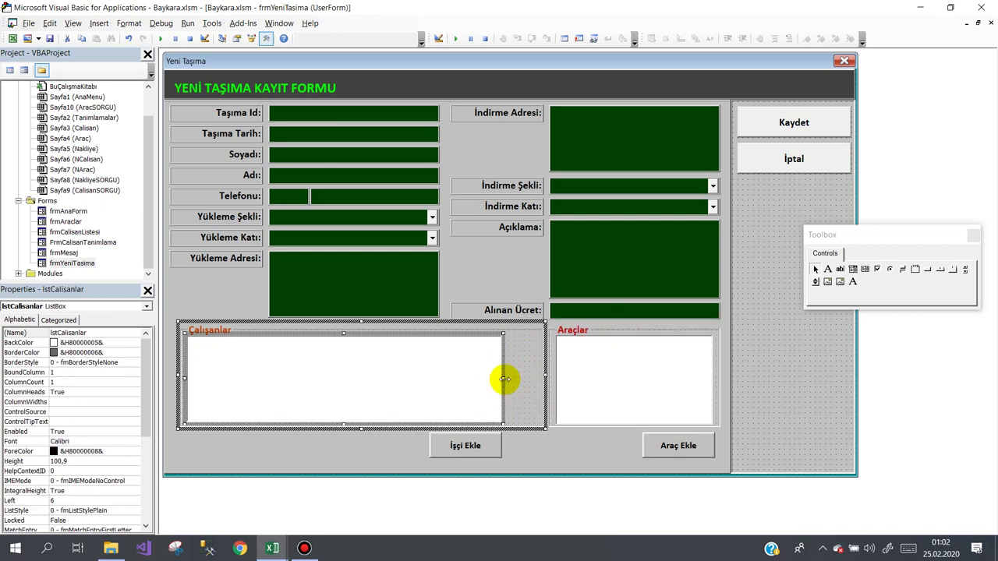
pyautogui.moveTo(504, 380); pyautogui.dragTo(541, 378)
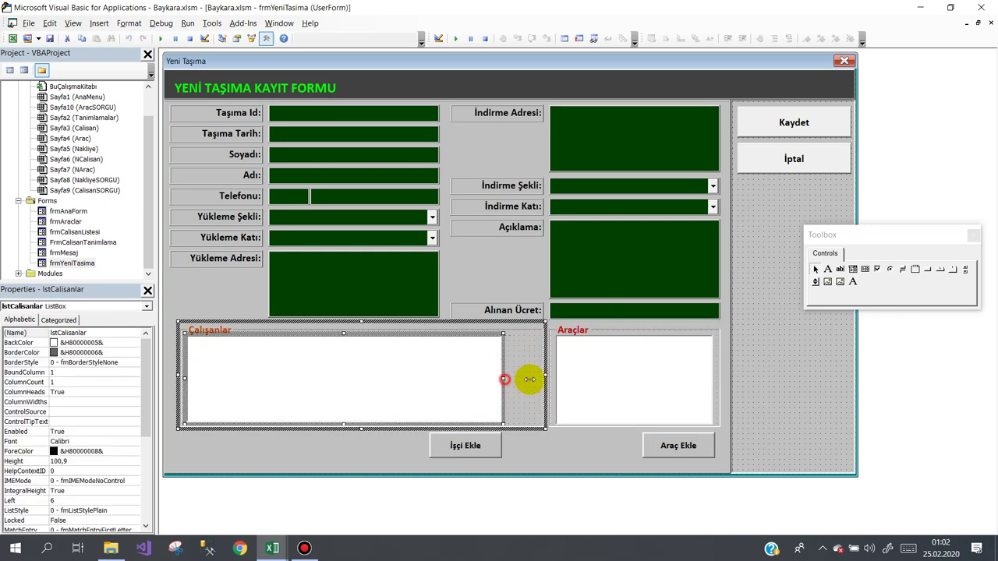
pyautogui.click(567, 448)
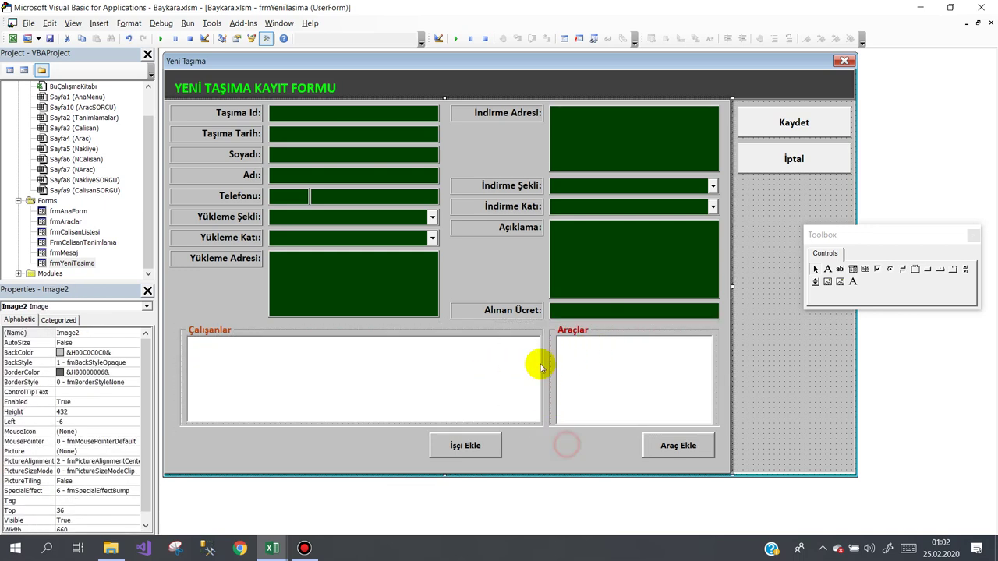
# - Extend the Çalışanlar frame left to Left 6 and widen its listbox to fill it
pyautogui.click(181, 367)
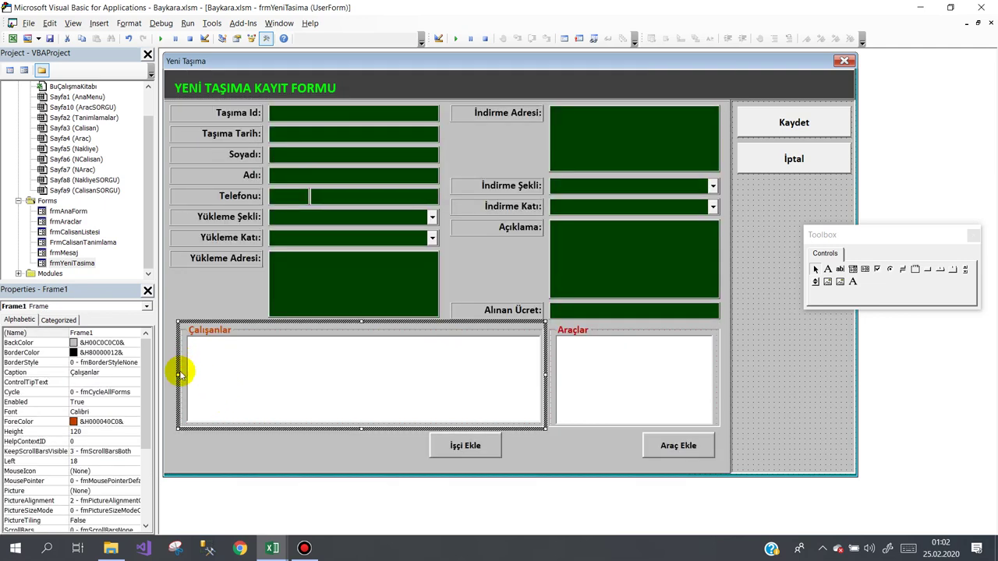
pyautogui.click(178, 373)
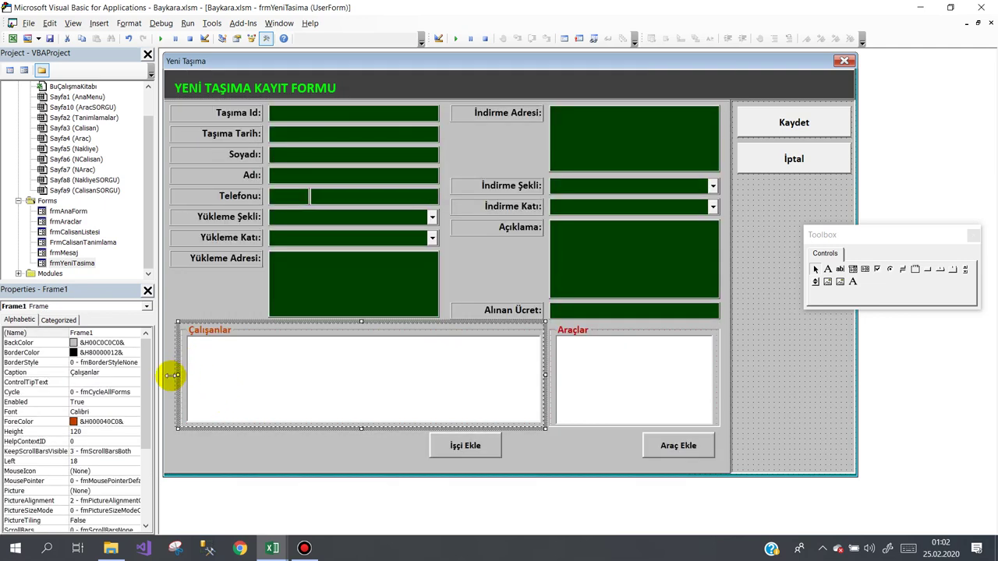
pyautogui.moveTo(168, 375); pyautogui.dragTo(158, 374)
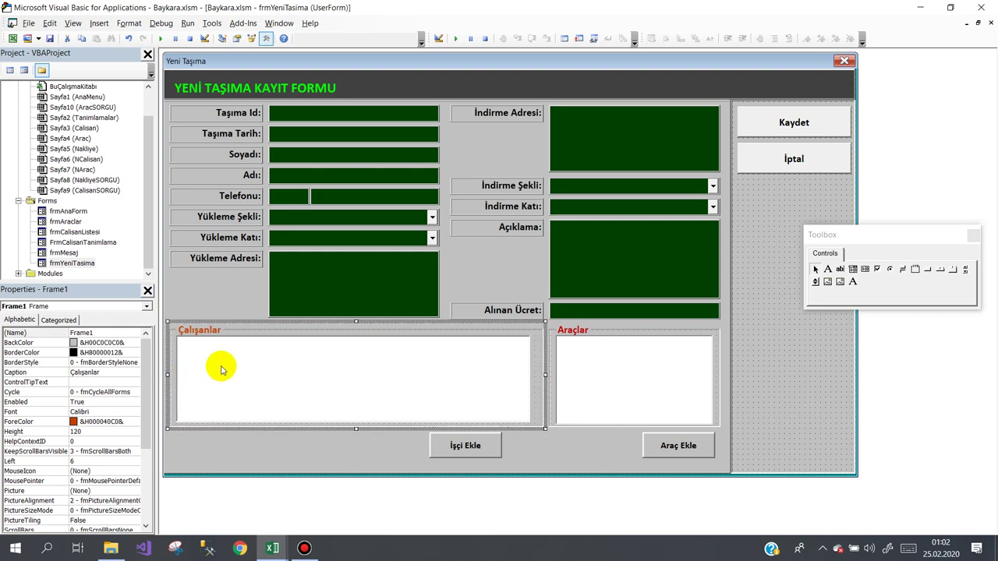
pyautogui.click(226, 370)
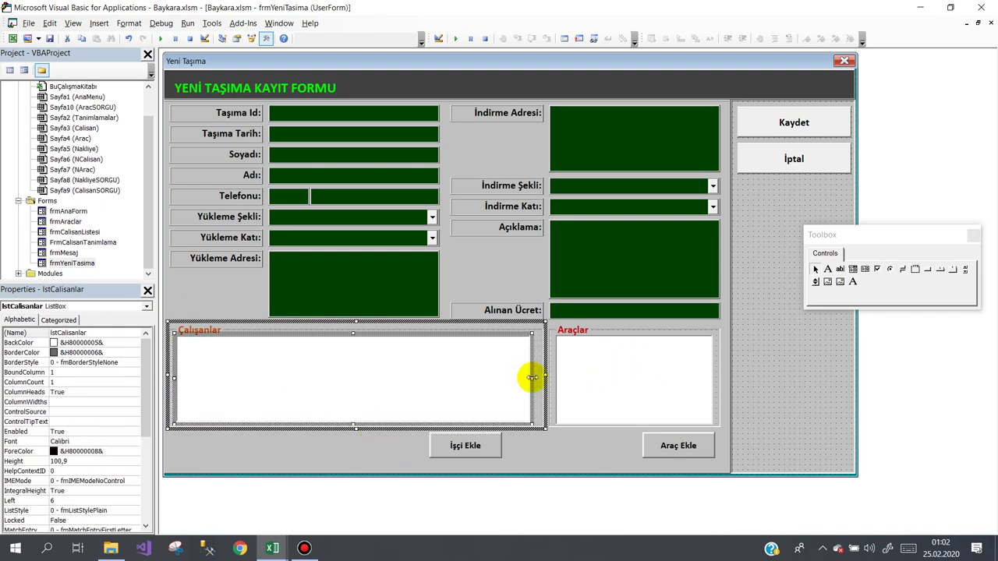
pyautogui.moveTo(537, 379); pyautogui.dragTo(543, 381)
pyautogui.click(545, 439)
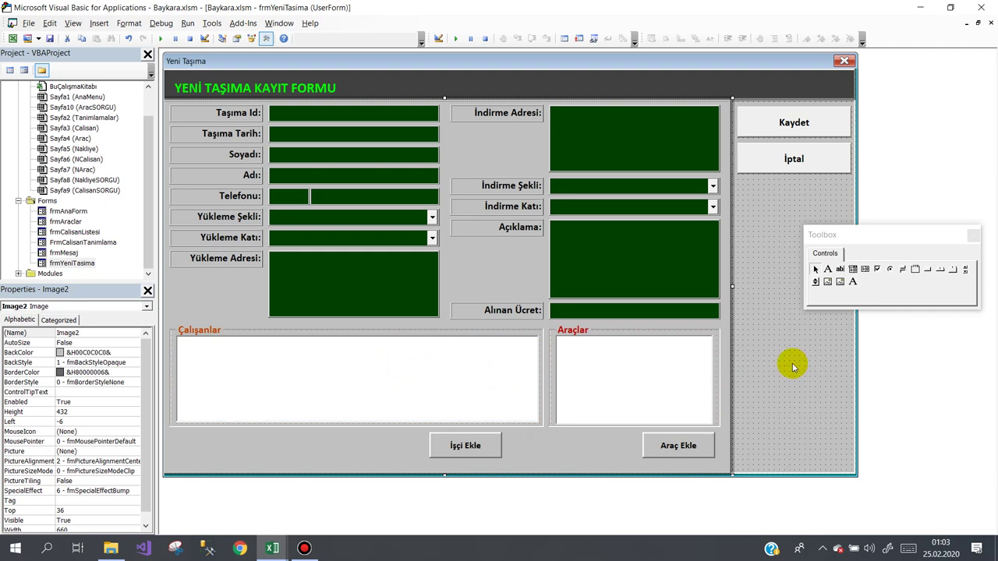
# - Open frmYeniTasima's code and jump to UserForm_Activate via the UserForm object
pyautogui.doubleClick(721, 438)
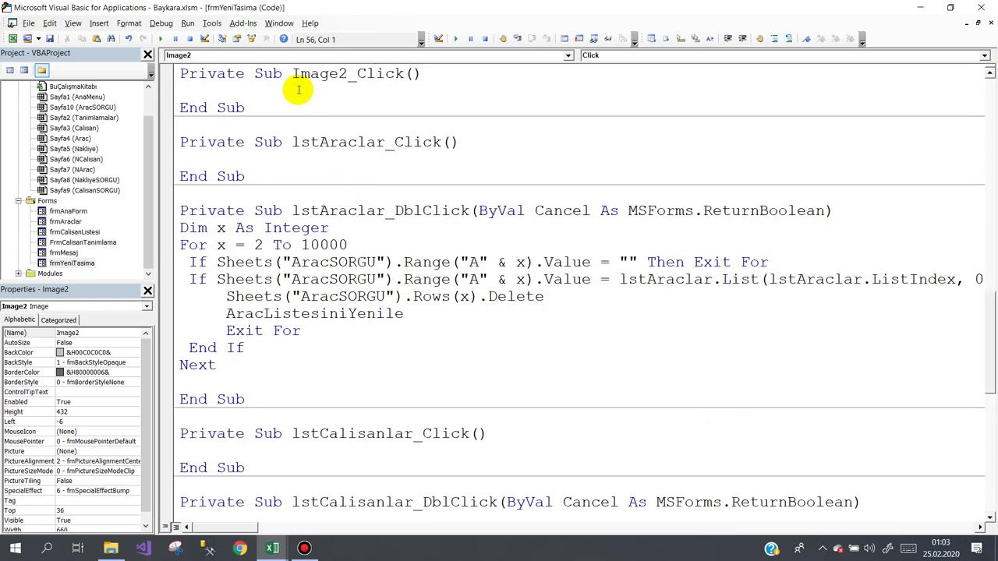
pyautogui.click(261, 56)
pyautogui.scroll(-3, 245, 122)
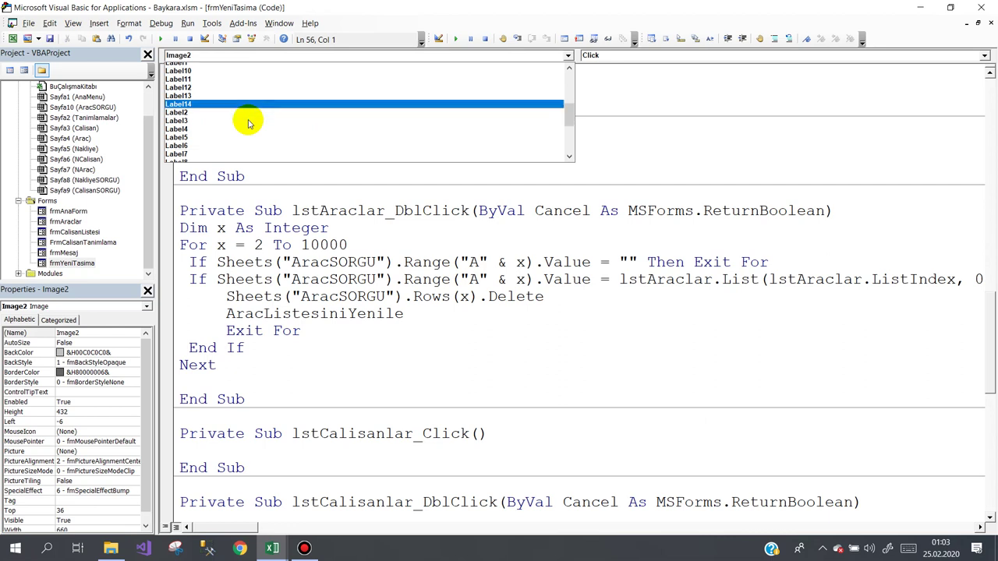
pyautogui.scroll(-3, 245, 122)
pyautogui.scroll(-3, 226, 140)
pyautogui.click(204, 159)
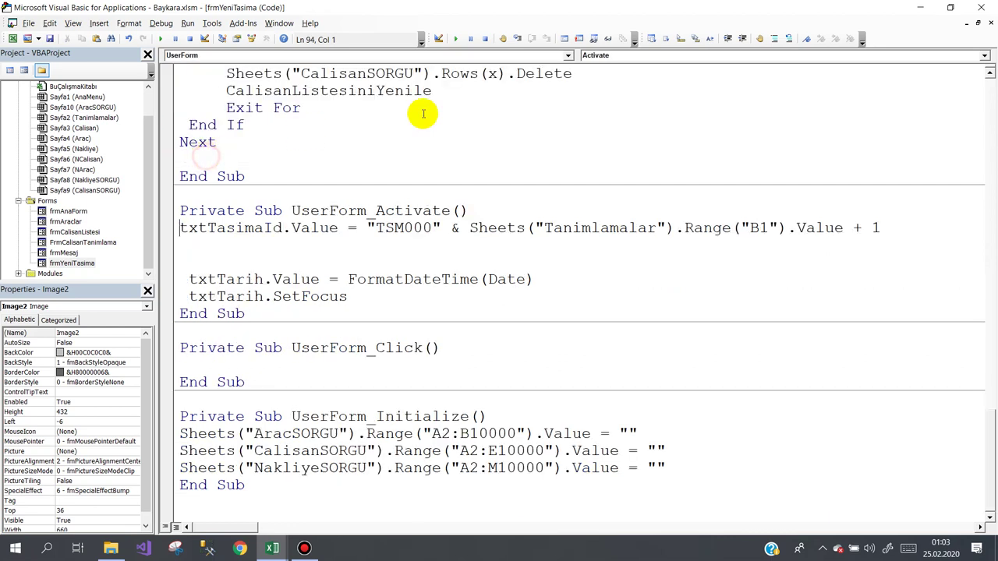
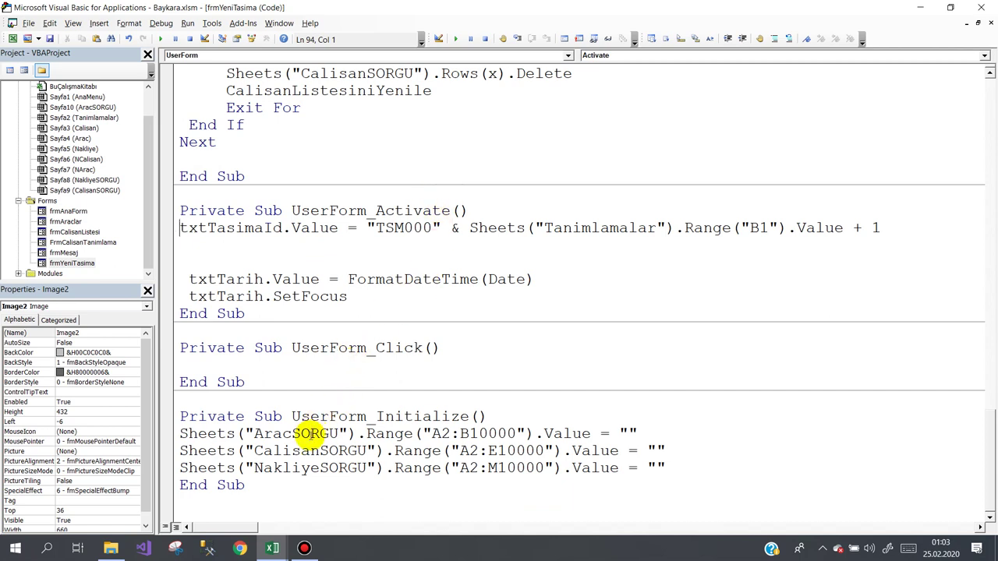
# - Add a blank line after the NakliyeSORGU line and select the three lstCalisanlar Else-block lines
pyautogui.click(693, 469)
pyautogui.press('Return')
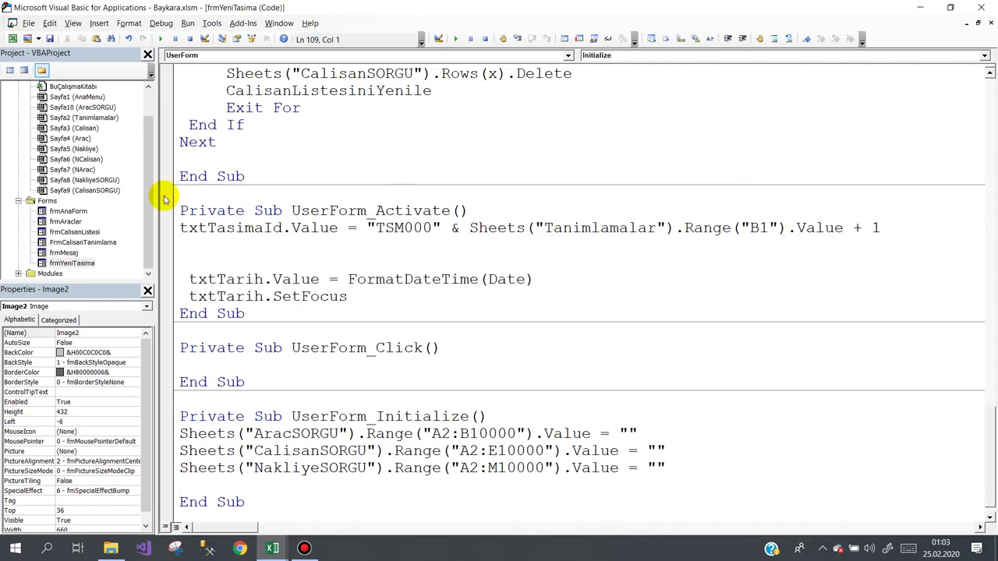
pyautogui.scroll(3, 316, 99)
pyautogui.scroll(3, 316, 101)
pyautogui.scroll(1, 320, 109)
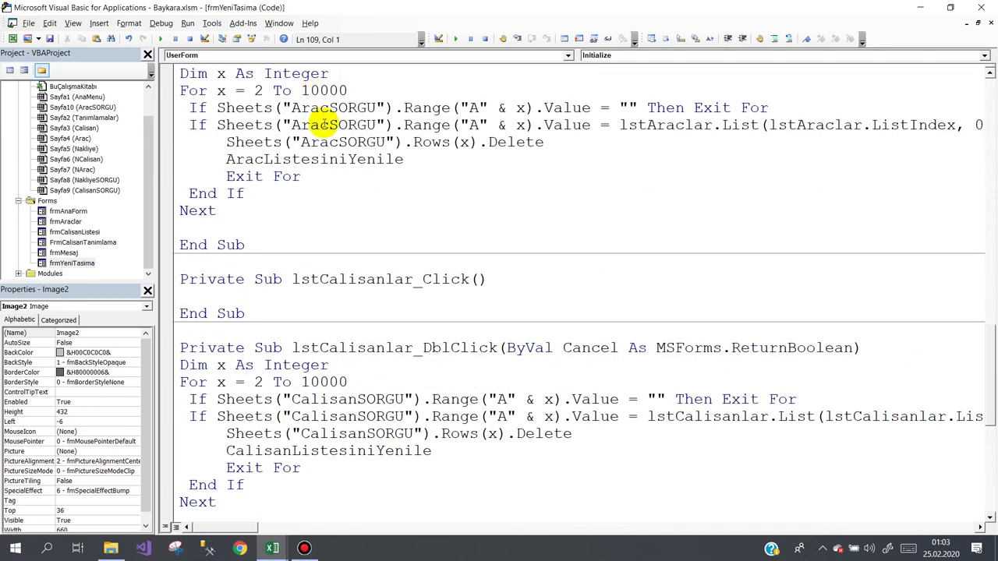
pyautogui.scroll(2, 324, 124)
pyautogui.scroll(4, 323, 131)
pyautogui.scroll(2, 327, 189)
pyautogui.scroll(1, 322, 138)
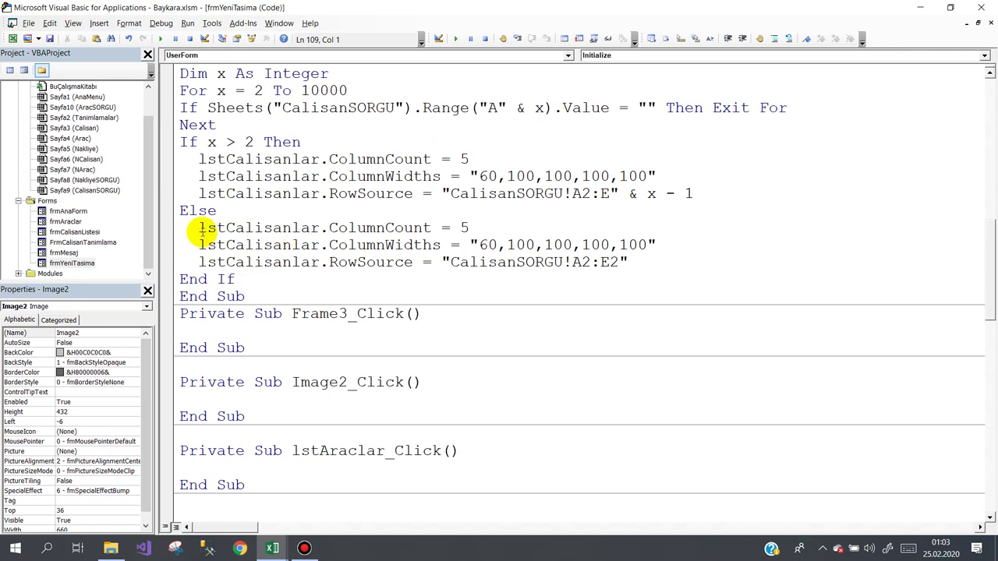
pyautogui.moveTo(198, 227); pyautogui.dragTo(653, 255)
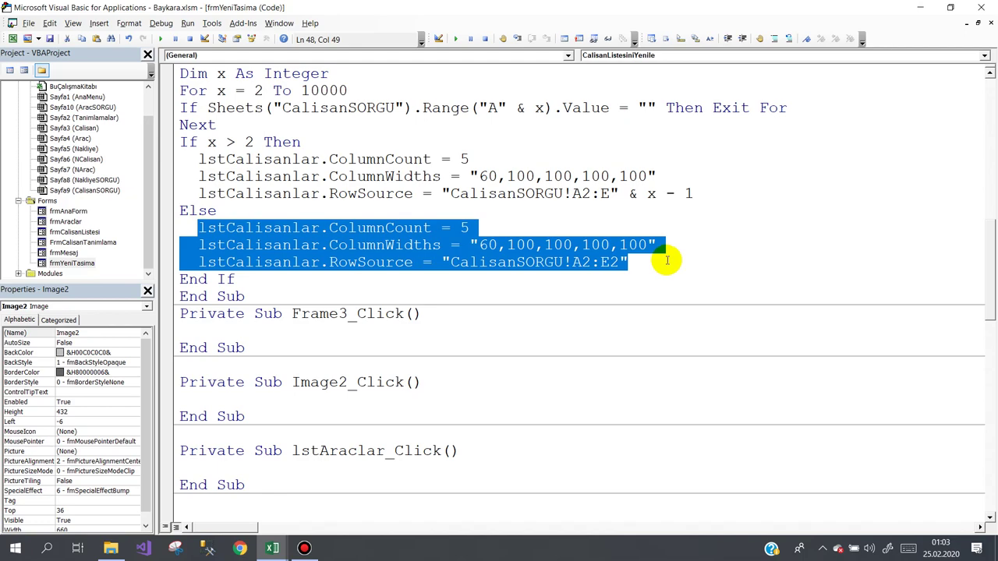
# - Paste the lstCalisanlar setup (5 columns, widths, CalisanSORGU!A2:E2) into UserForm_Initialize
pyautogui.scroll(-3, 666, 260)
pyautogui.scroll(-2, 666, 260)
pyautogui.scroll(-3, 667, 261)
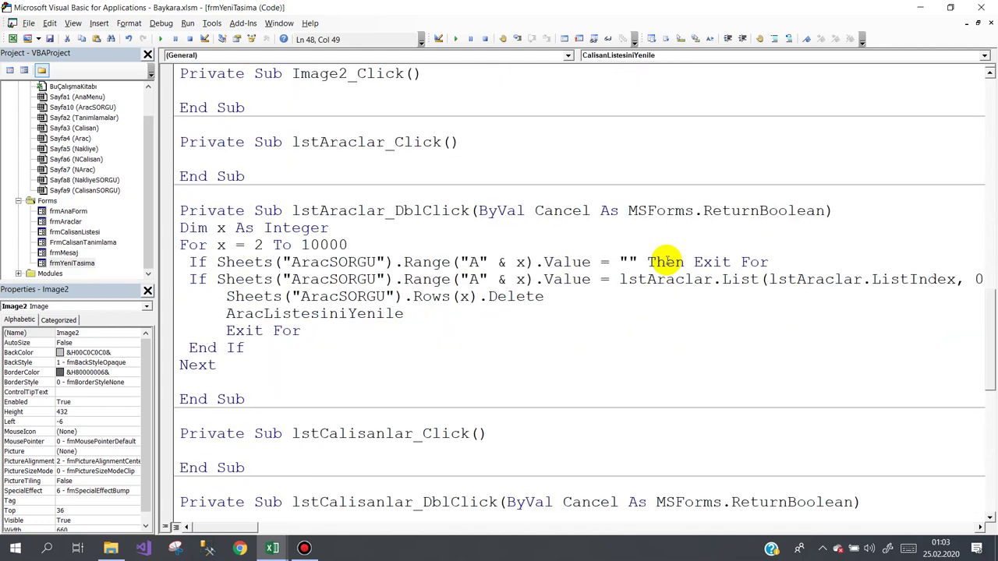
pyautogui.scroll(-3, 666, 261)
pyautogui.scroll(-1, 666, 261)
pyautogui.scroll(-4, 663, 260)
pyautogui.scroll(-2, 662, 260)
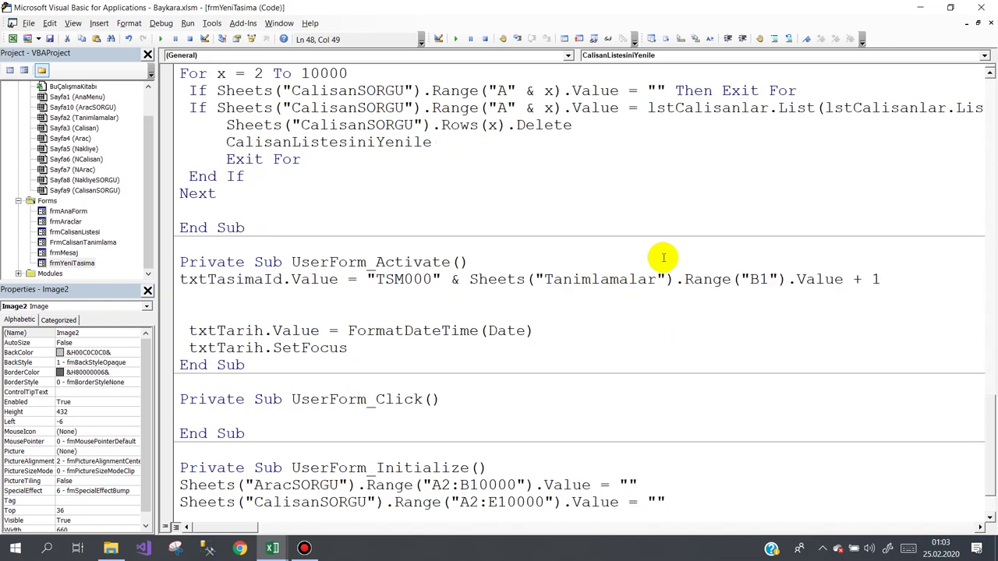
pyautogui.scroll(-1, 663, 261)
pyautogui.click(181, 468)
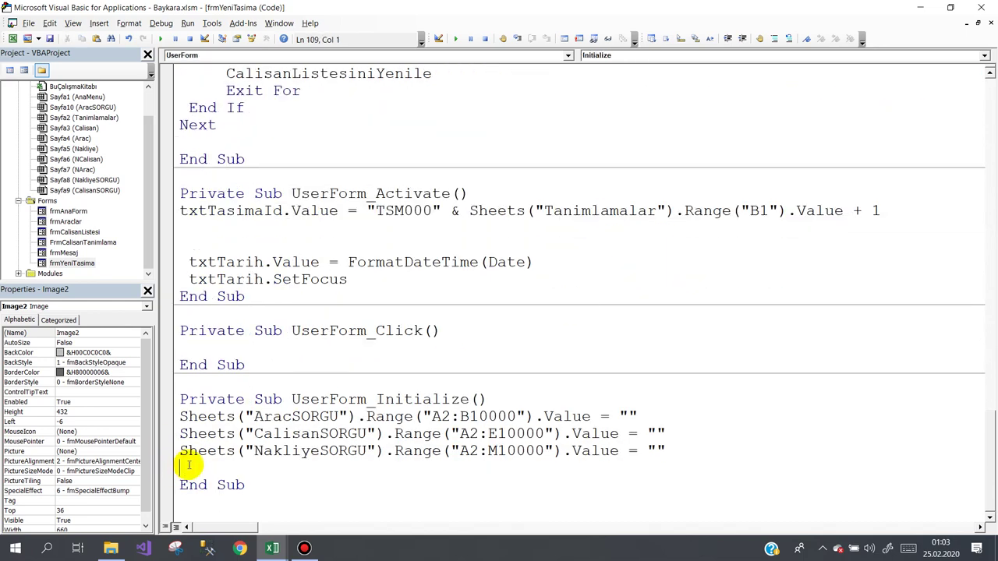
pyautogui.write('lstCalisanlar.ColumnCount = 5   lstCalisanlar.ColumnWidths = "60,100,100,100,100"   lstCalisanlar.RowSource = "CalisanSORGU!A2:E2"')
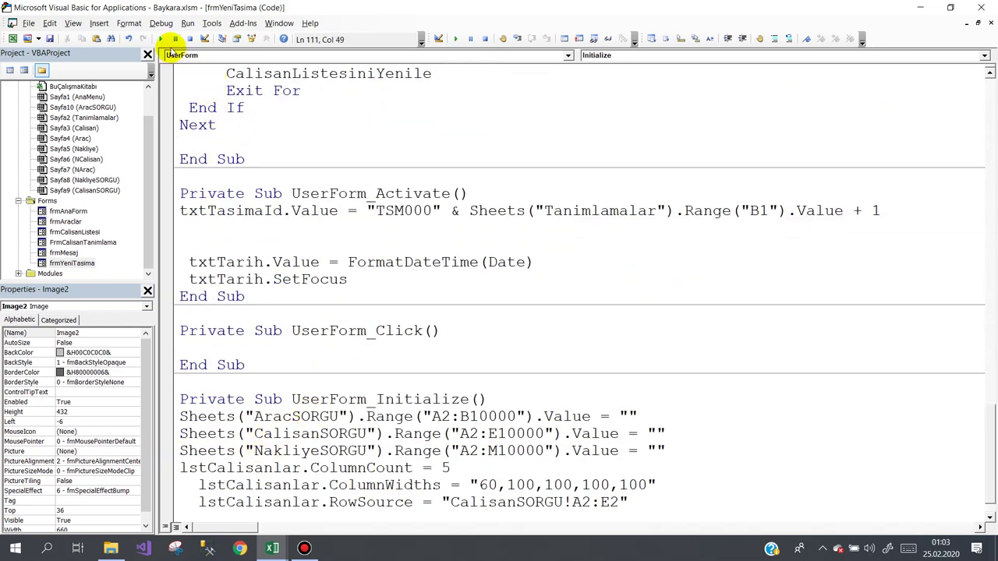
# - Test-run the form, close it, and return to the Baykara workbook
pyautogui.click(161, 40)
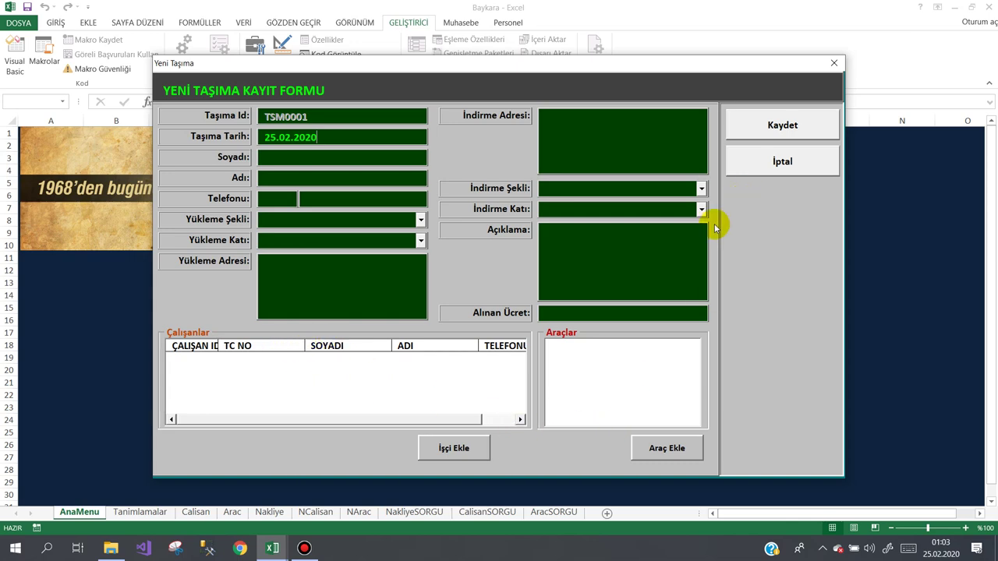
pyautogui.click(782, 164)
pyautogui.moveTo(271, 548)
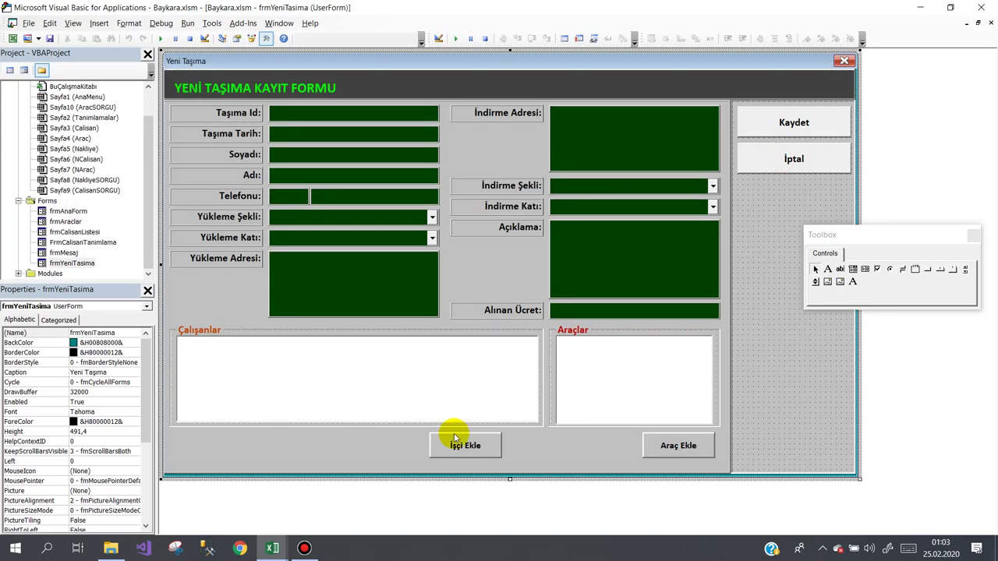
pyautogui.click(224, 526)
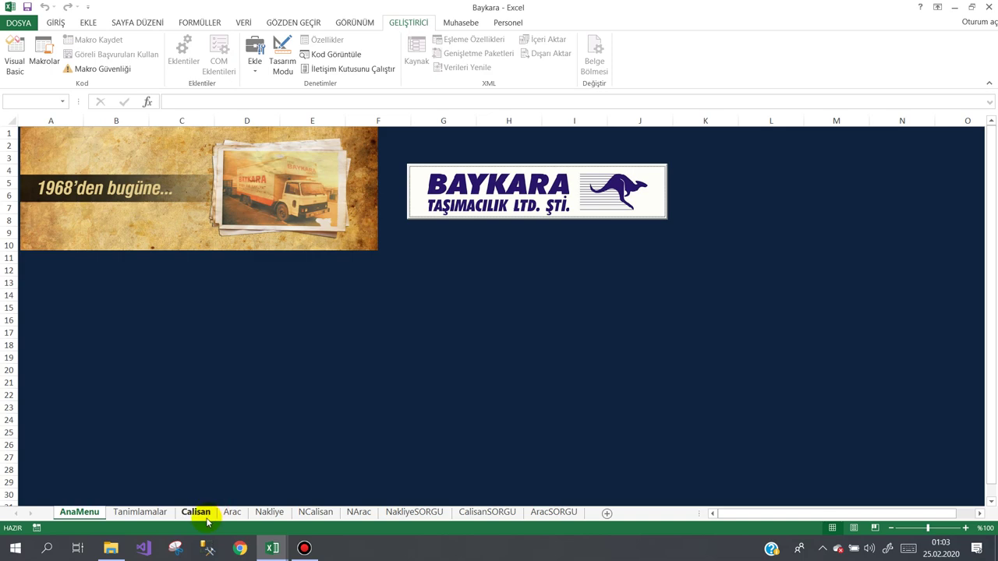
# - Shorten the Calisan sheet's A1 header from 'ÇALIŞAN ID' to 'ID' and autofit column A
pyautogui.click(196, 512)
pyautogui.click(69, 136)
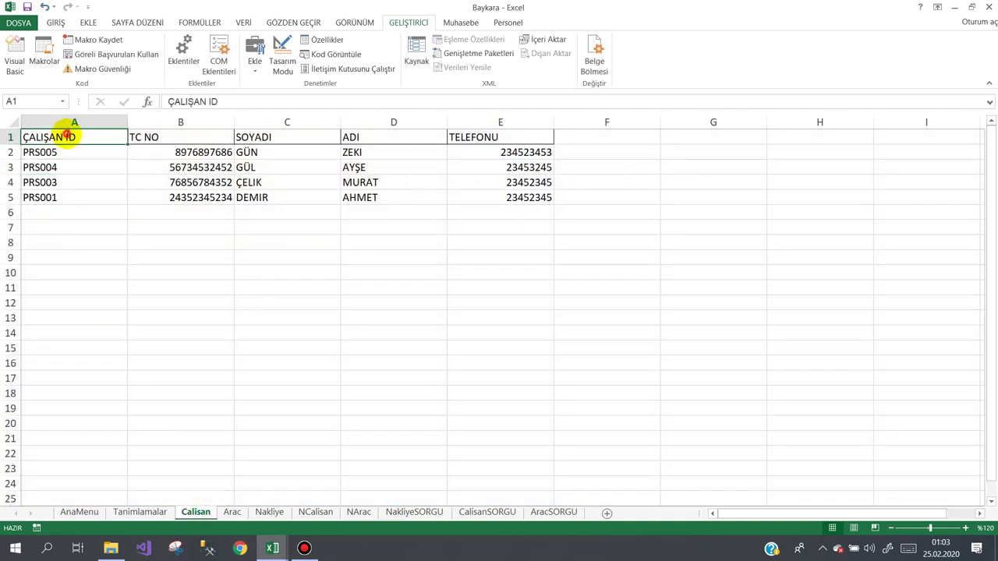
pyautogui.doubleClick(69, 137)
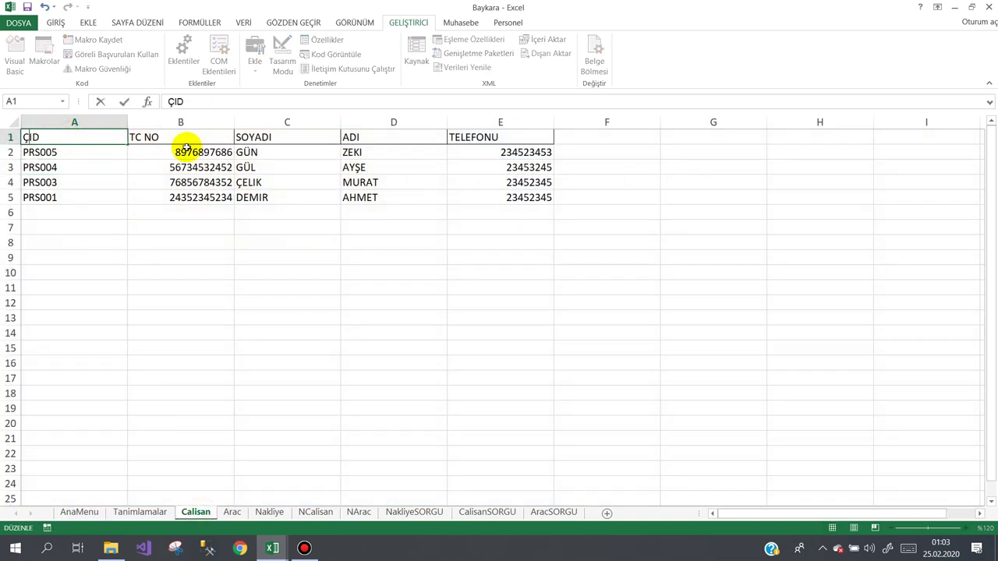
pyautogui.press('Return')
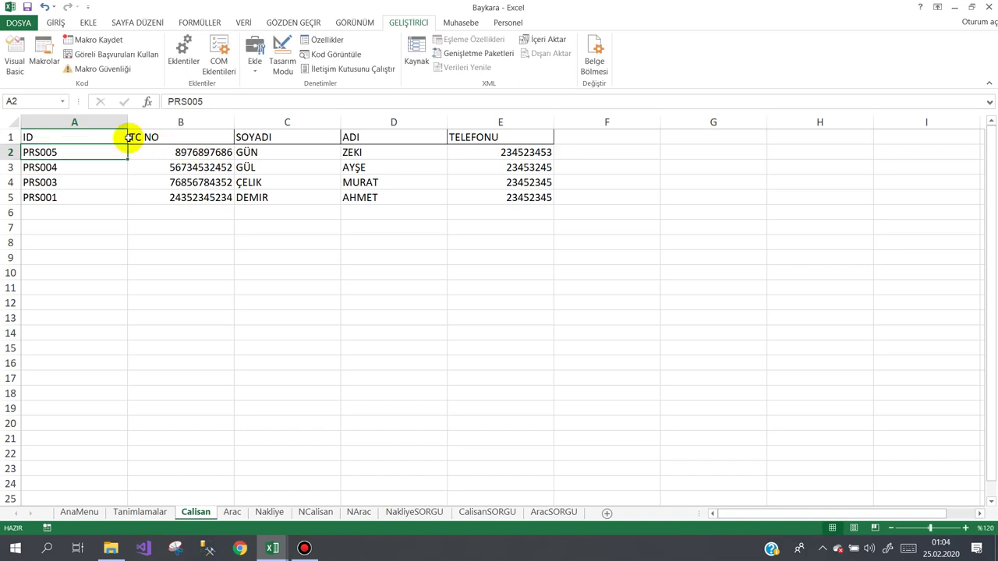
pyautogui.doubleClick(129, 127)
pyautogui.click(134, 258)
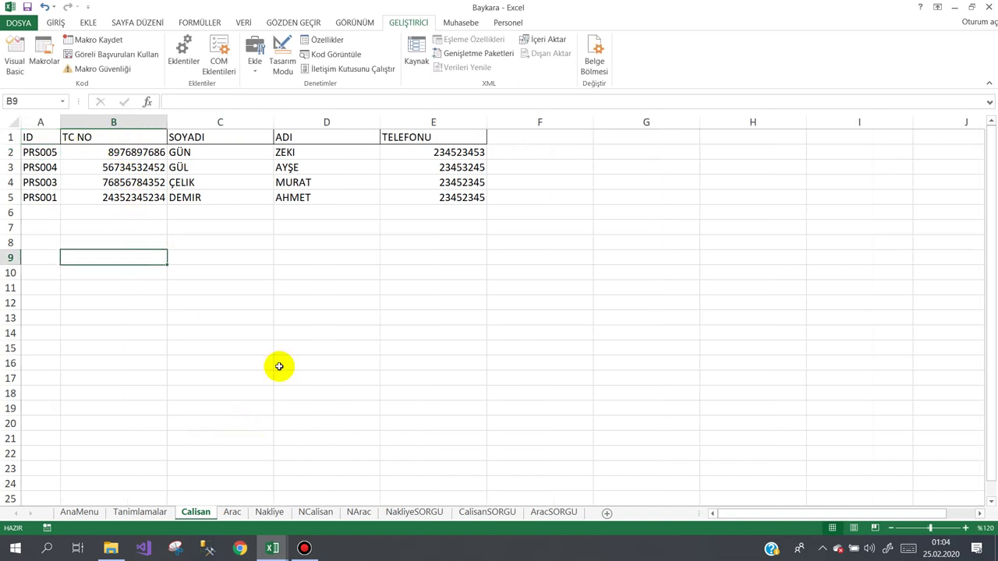
# - In UserForm_Initialize, change lstCalisanlar's first column width from 60 to 40
pyautogui.moveTo(272, 549)
pyautogui.click(319, 493)
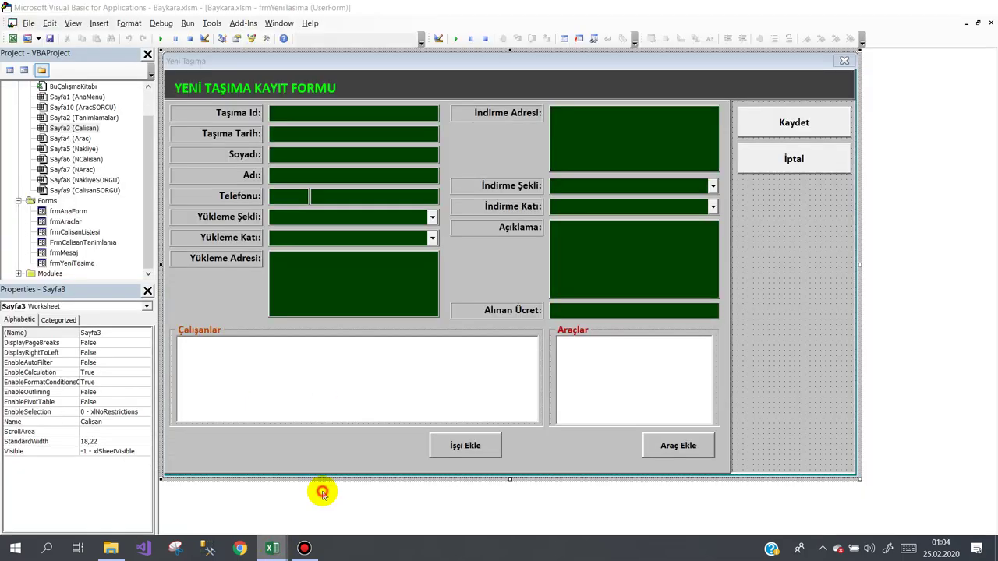
pyautogui.doubleClick(591, 445)
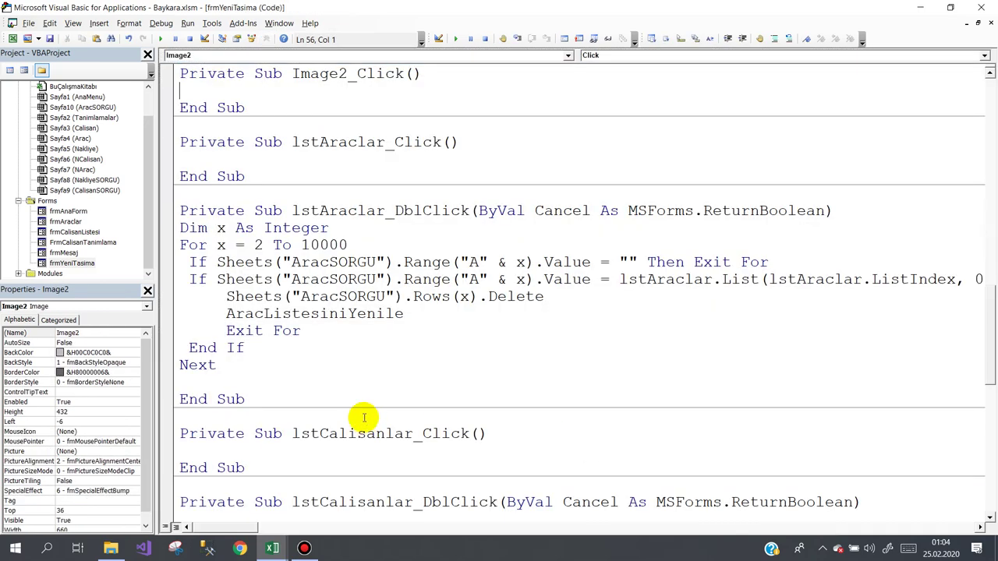
pyautogui.scroll(-1, 340, 328)
pyautogui.scroll(-6, 339, 327)
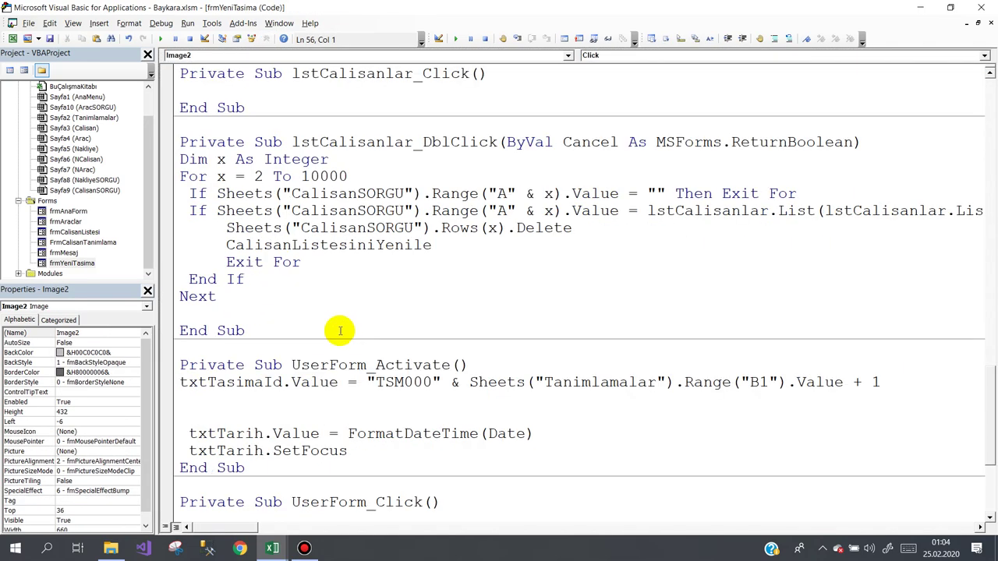
pyautogui.scroll(-4, 340, 330)
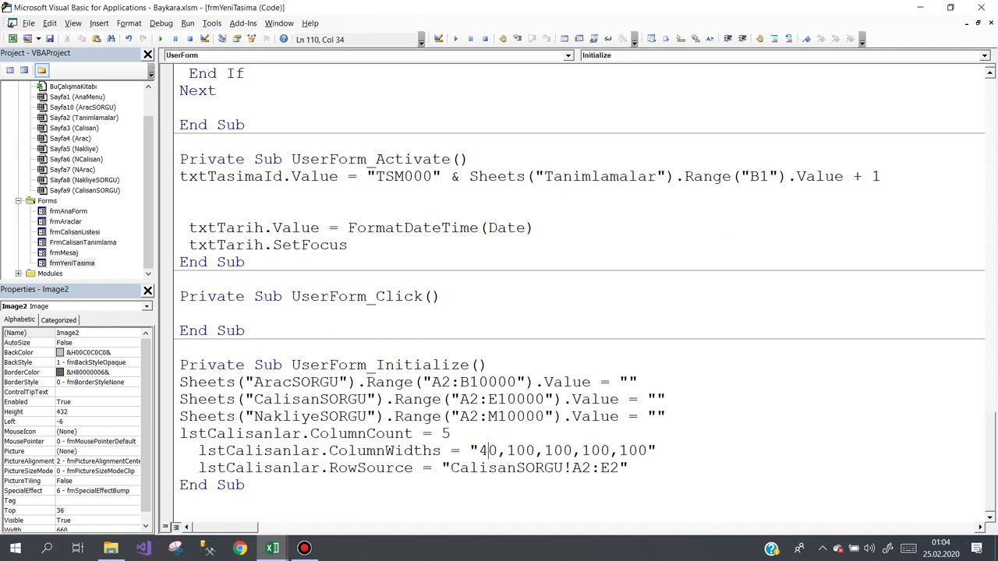
pyautogui.click(496, 434)
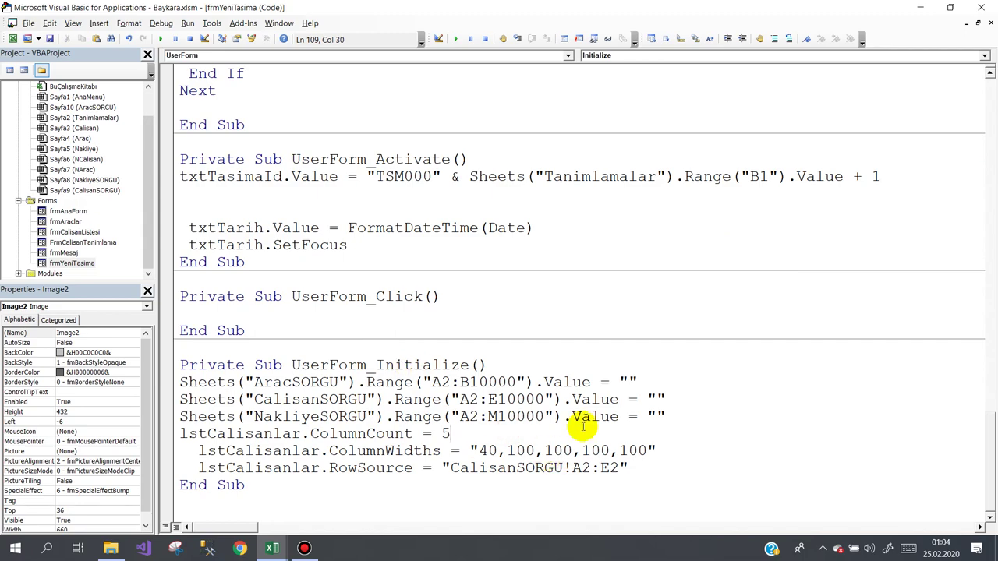
# - Copy the lstAraclar setup lines (2 columns, 30,120, AracSORGU!A2:B2) after Initialize's RowSource line
pyautogui.scroll(7, 400, 286)
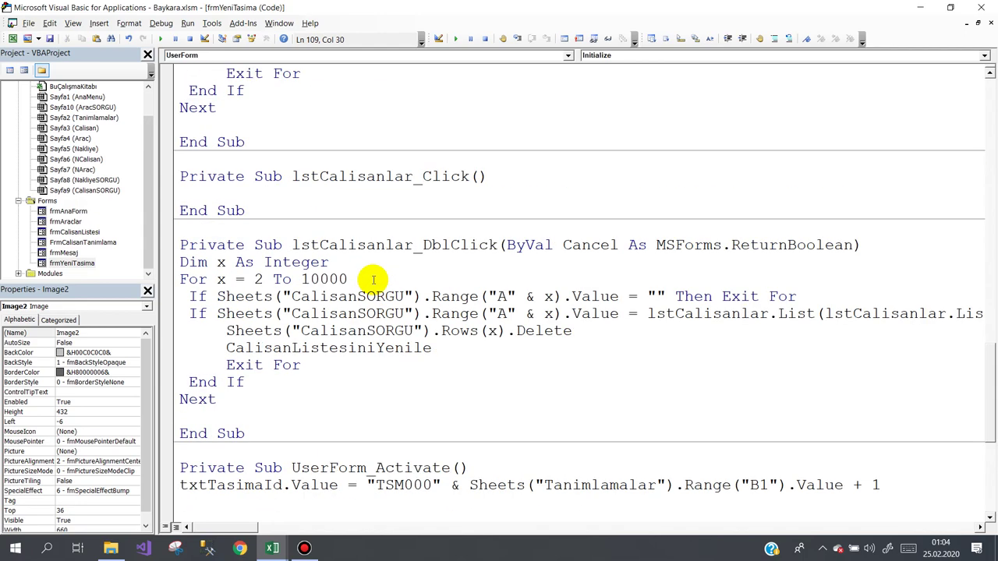
pyautogui.scroll(7, 371, 276)
pyautogui.scroll(5, 370, 279)
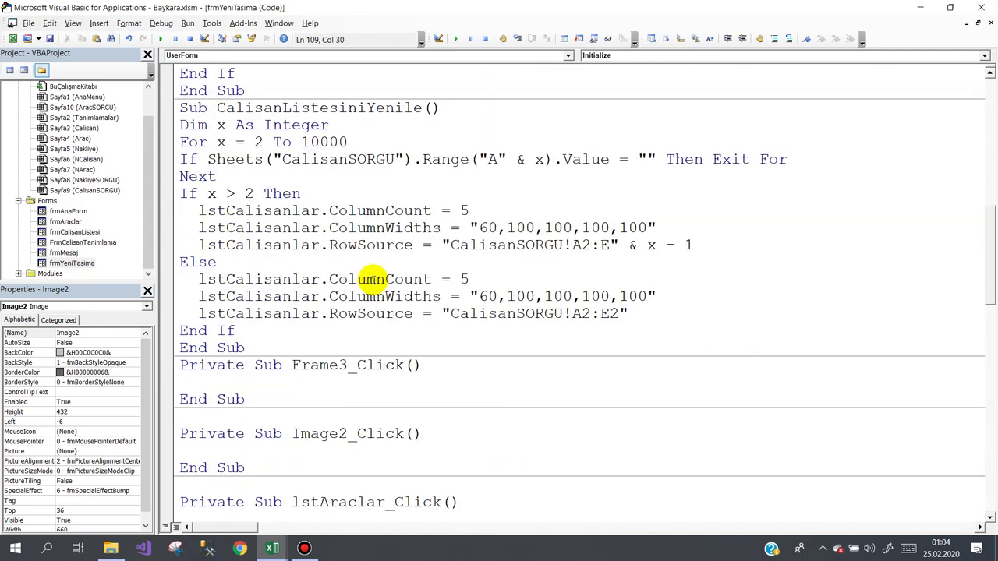
pyautogui.scroll(4, 372, 279)
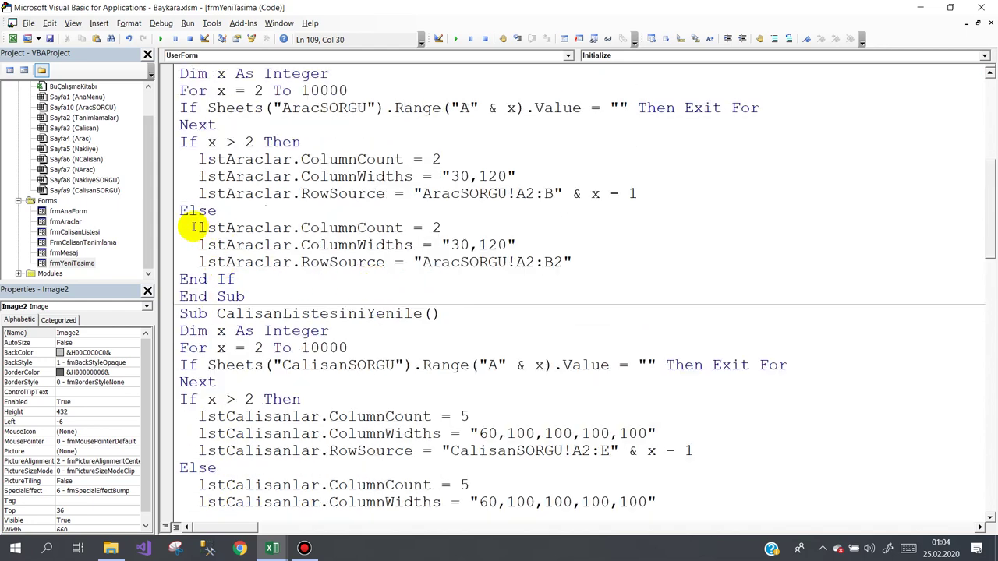
pyautogui.moveTo(191, 228); pyautogui.dragTo(584, 261)
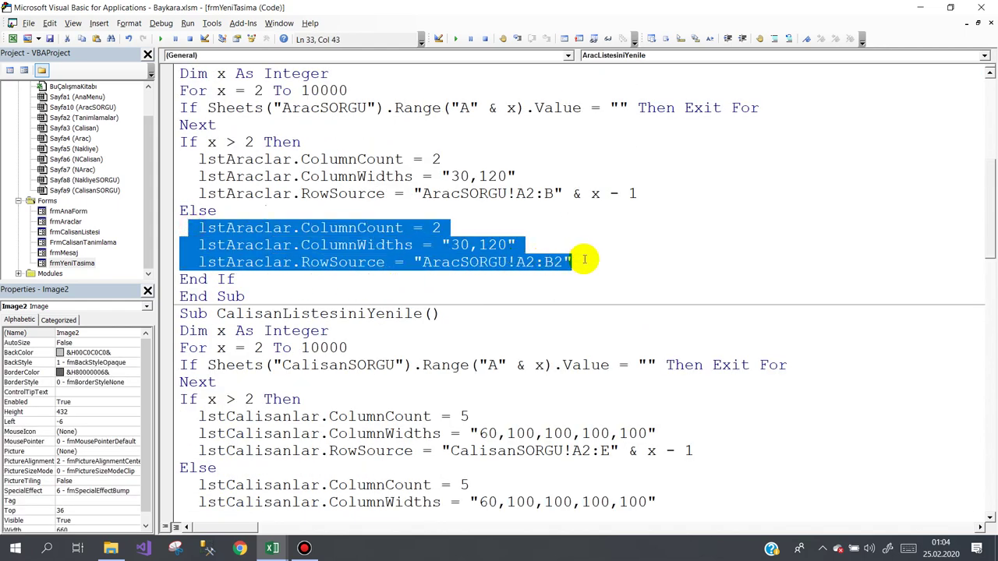
pyautogui.scroll(-6, 519, 389)
pyautogui.scroll(-7, 468, 421)
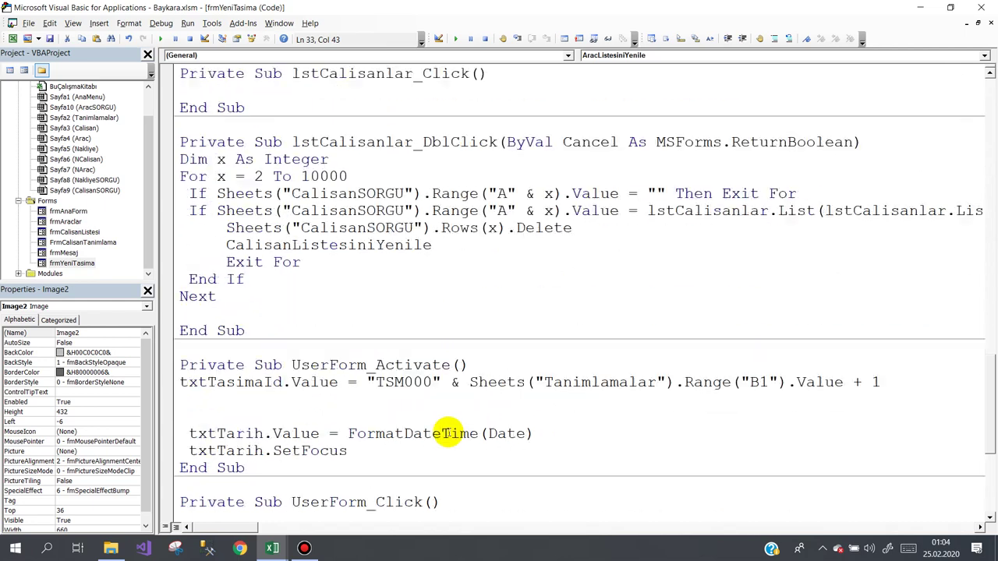
pyautogui.scroll(-1, 437, 421)
pyautogui.scroll(-2, 390, 351)
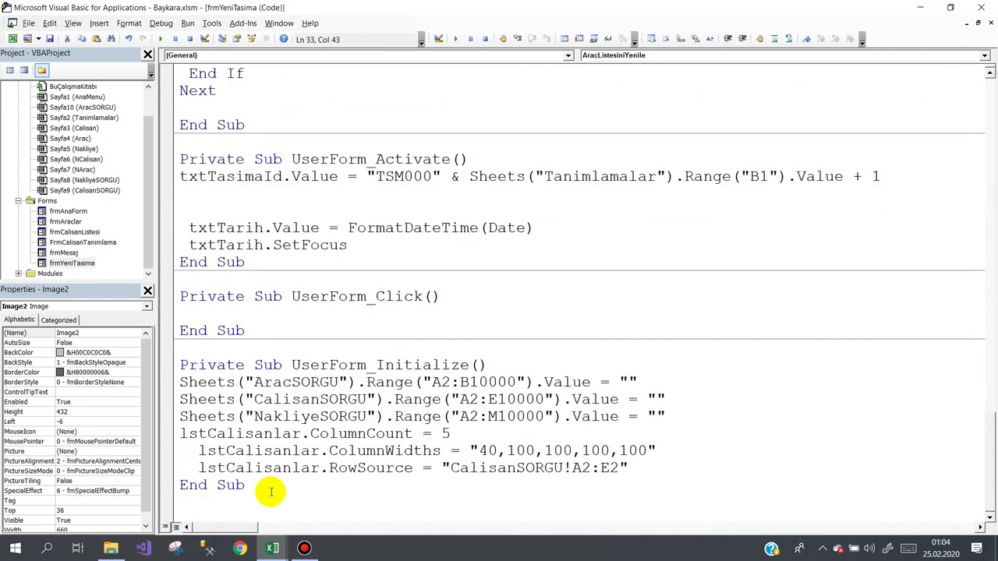
pyautogui.click(654, 470)
pyautogui.press('Return')
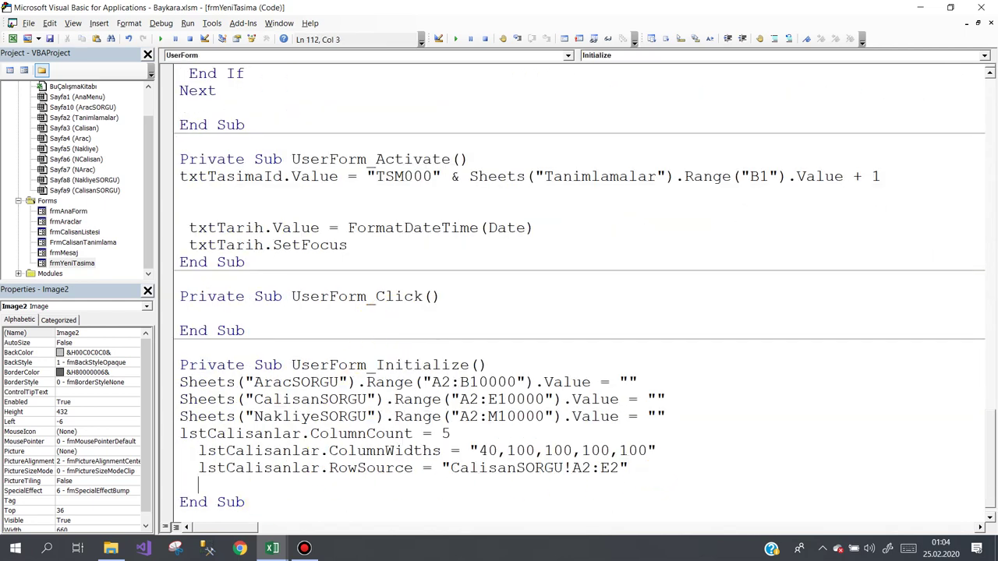
pyautogui.write('lstAraclar.ColumnCount = 2   lstAraclar.ColumnWidths = "30,120"   lstAraclar.RowSource = "AracSORGU!A2:B2"')
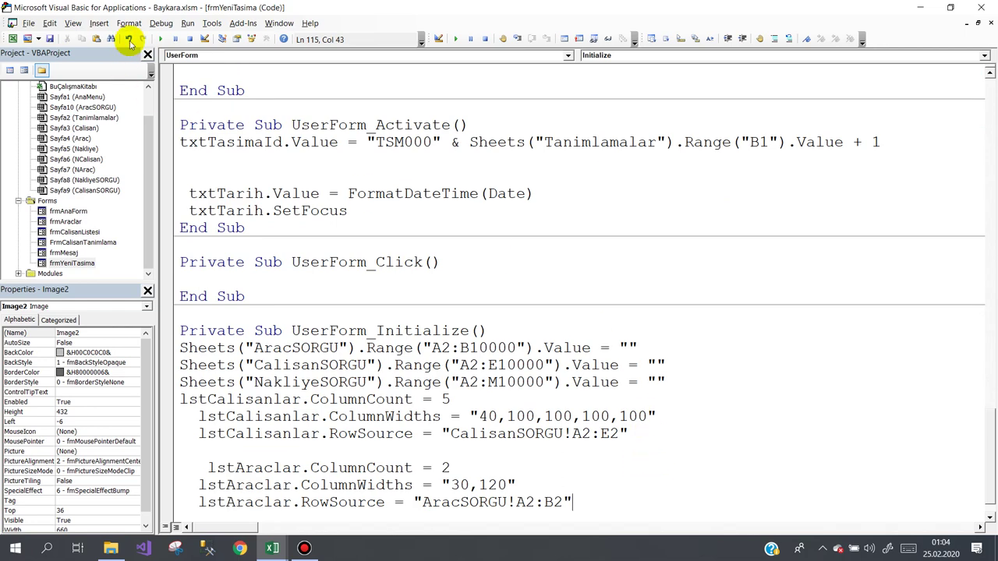
# - Test-run the form with both lists, close it, and return to the workbook
pyautogui.click(159, 38)
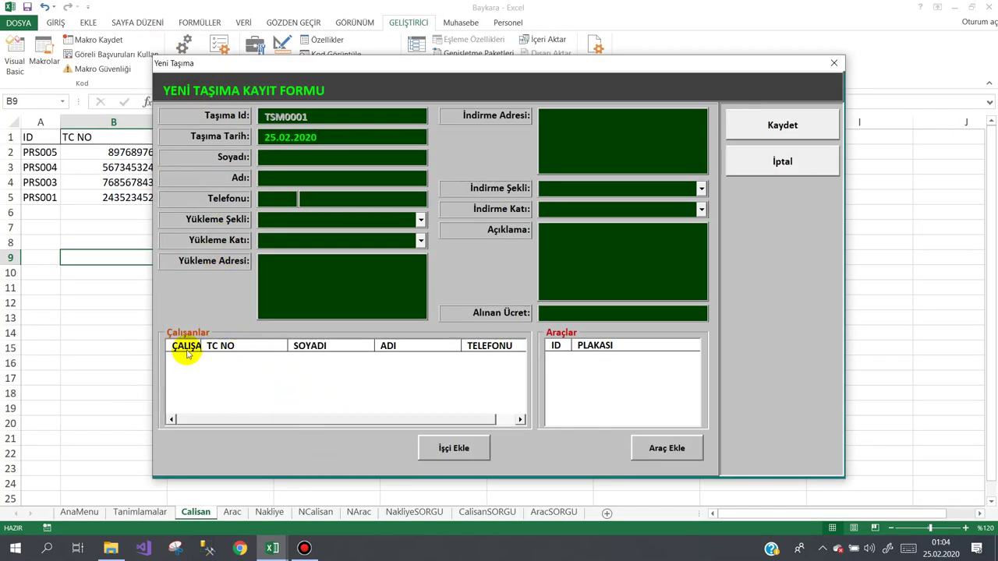
pyautogui.click(769, 170)
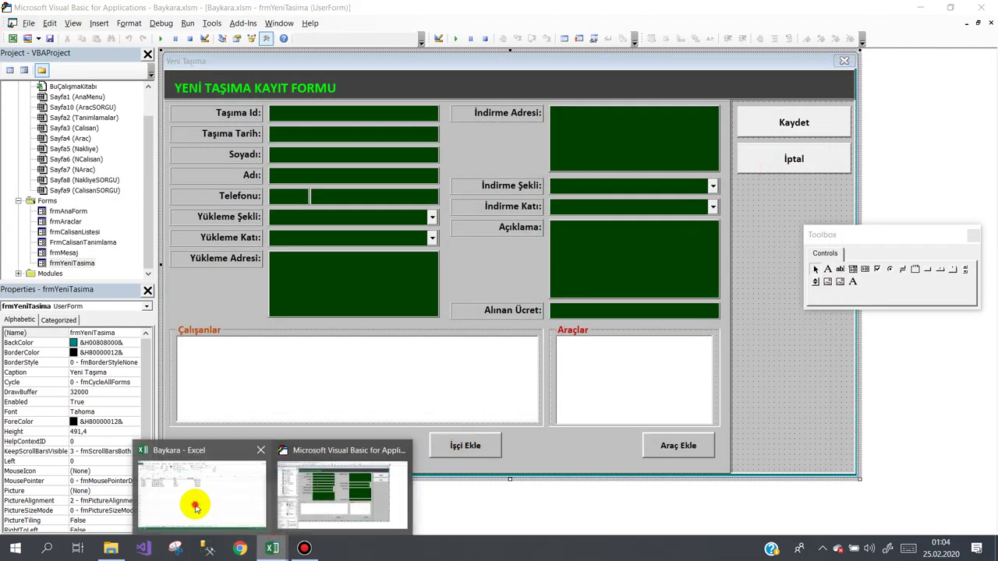
pyautogui.click(195, 507)
# - Rename the A1 header to 'ID' on the NCalisan, NArac and Nakliye sheets
pyautogui.click(317, 513)
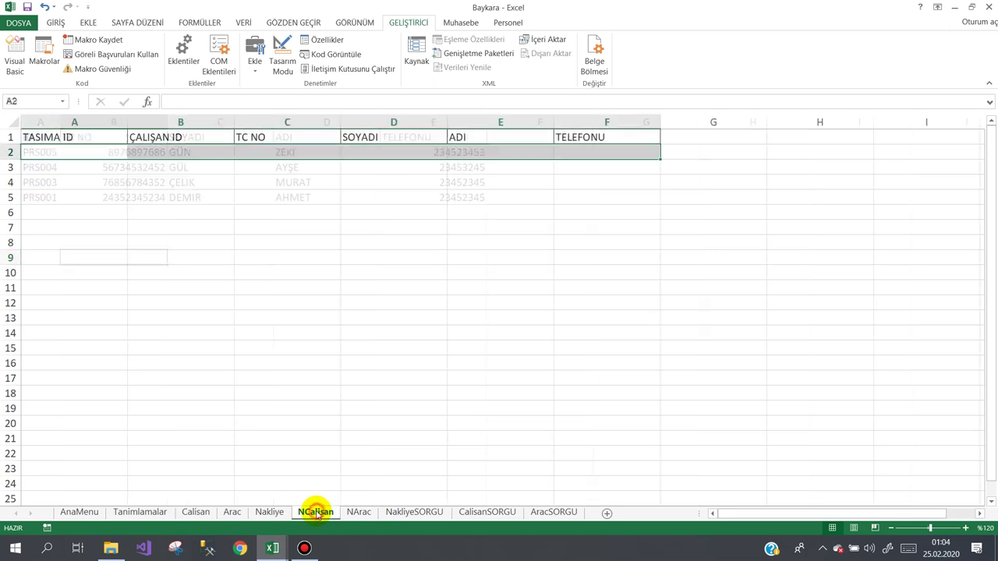
pyautogui.doubleClick(73, 137)
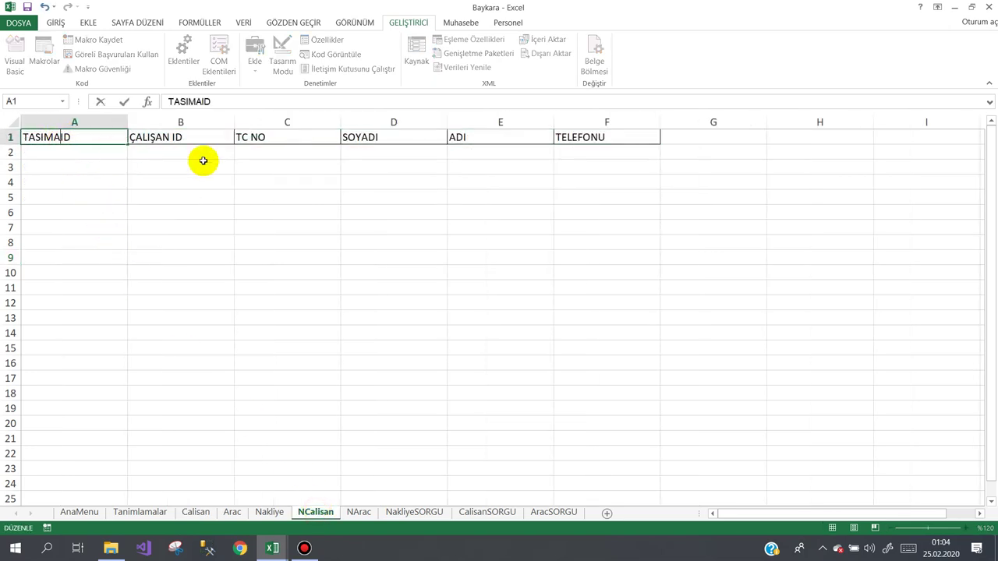
pyautogui.press('Return')
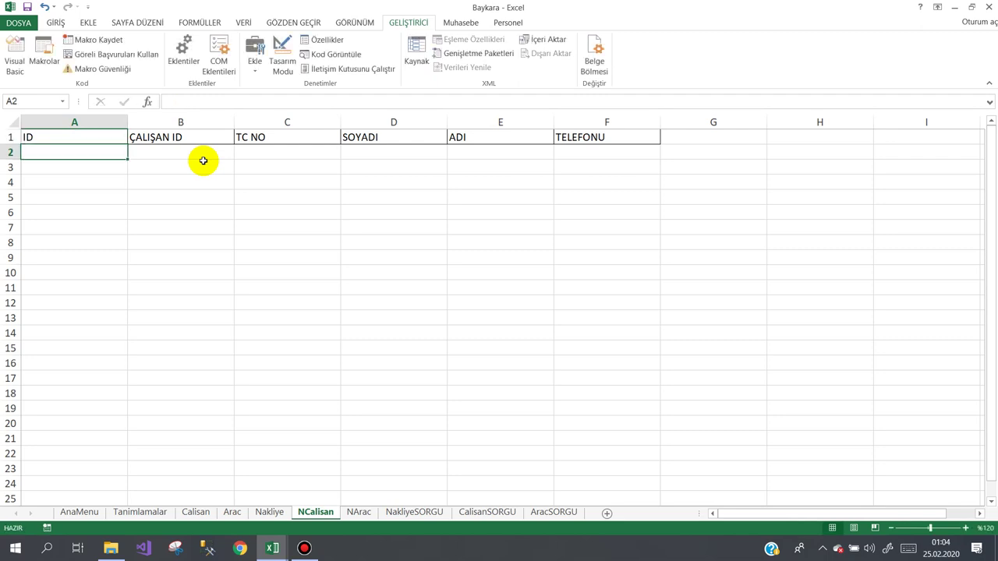
pyautogui.click(359, 511)
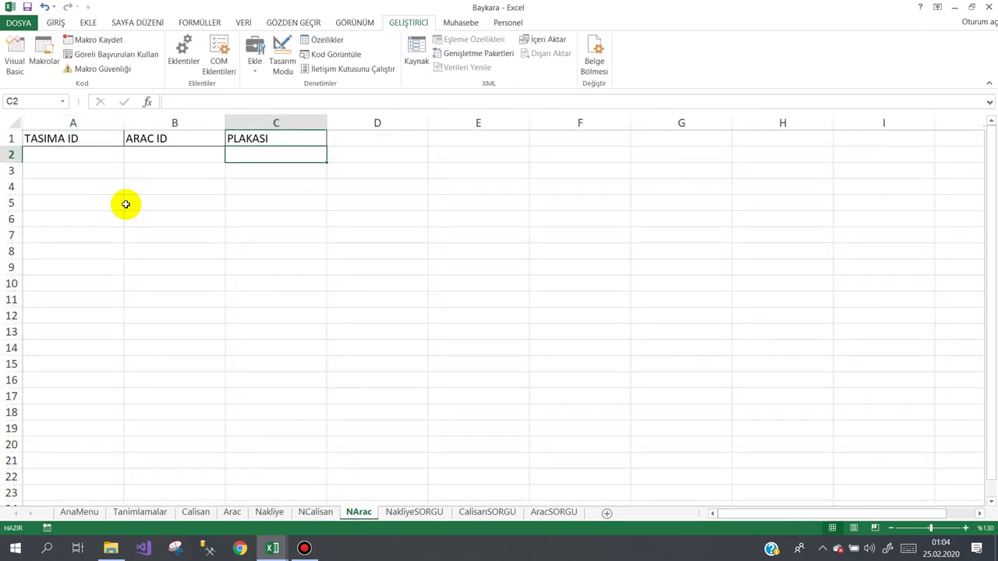
pyautogui.doubleClick(68, 138)
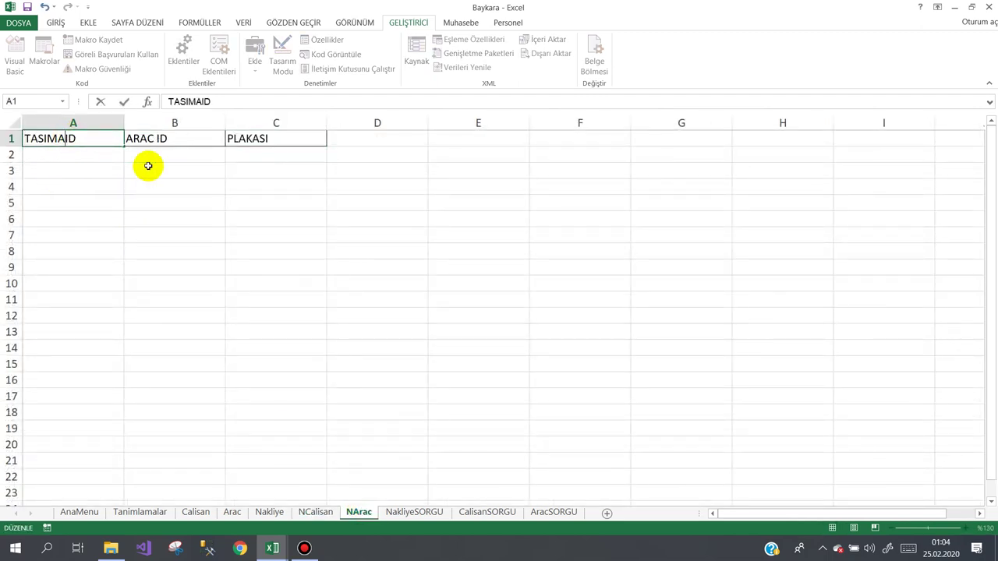
pyautogui.press('Return')
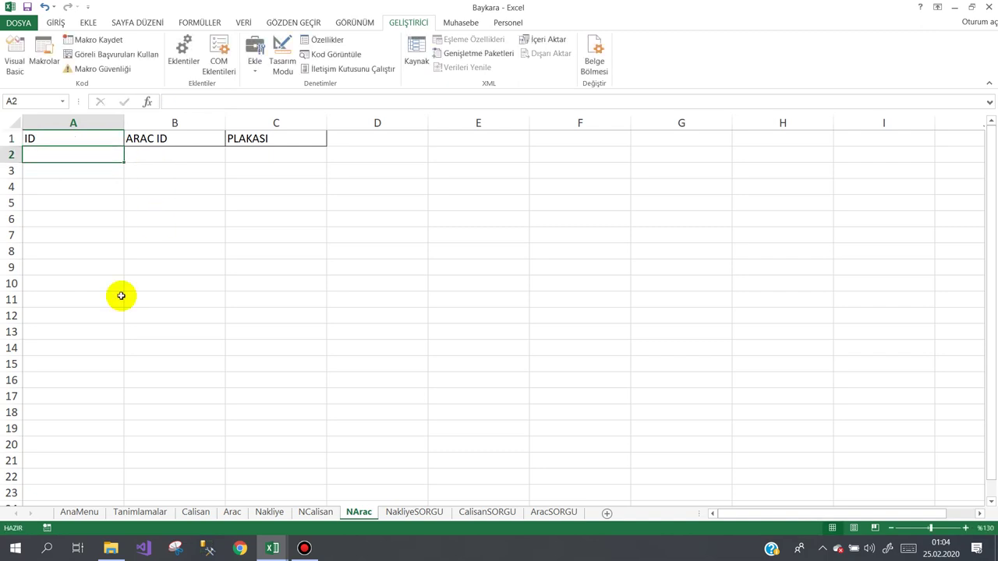
pyautogui.click(280, 512)
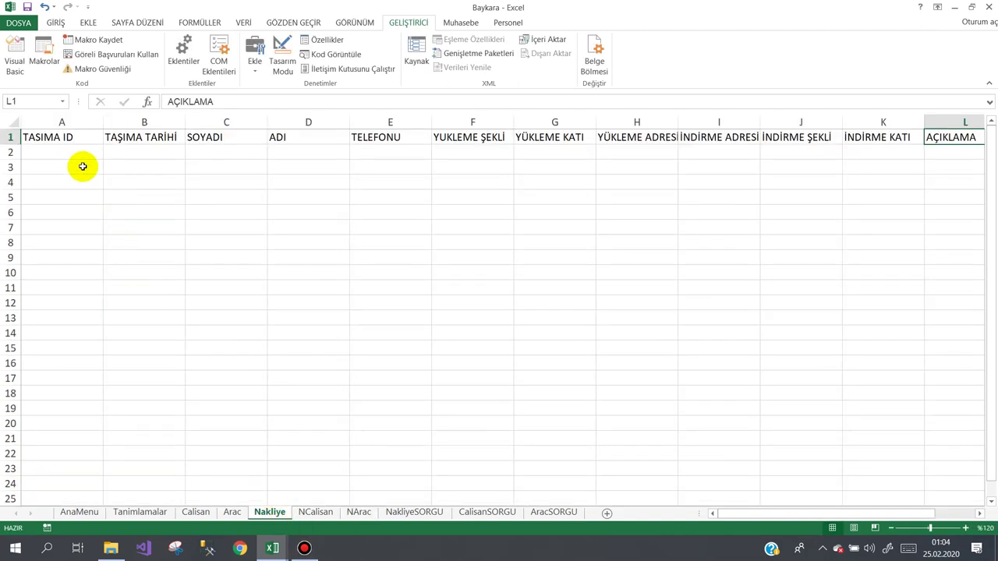
pyautogui.doubleClick(59, 138)
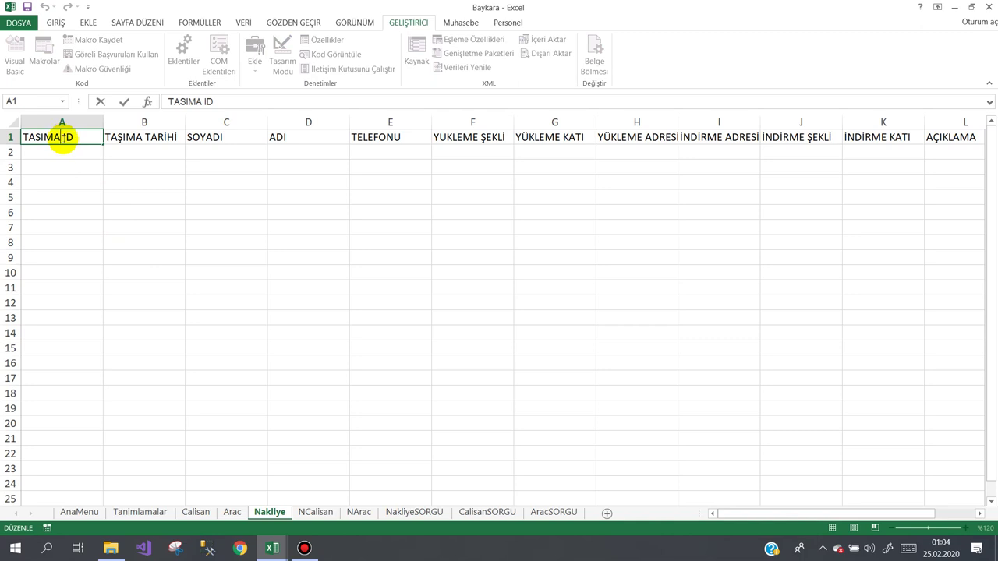
pyautogui.press('BackSpace')
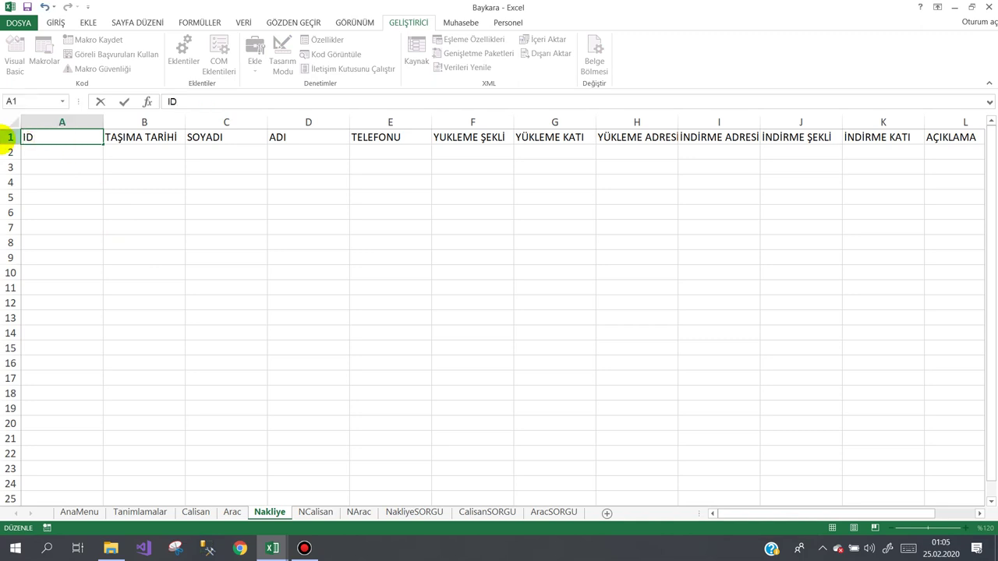
pyautogui.press('Return')
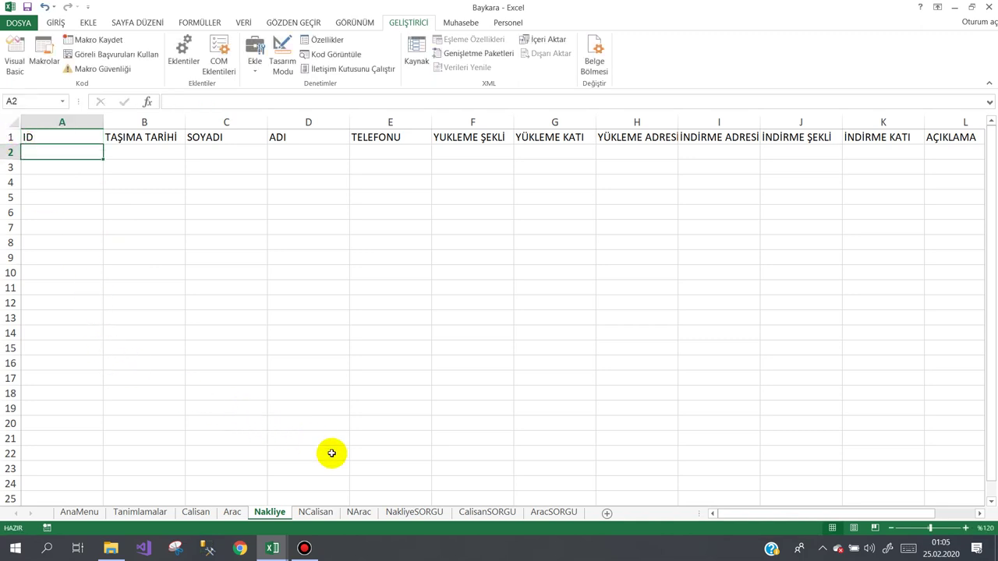
# - Narrow NCalisan's column A, then rename NakliyeSORGU's A1 to 'ID' and narrow its column A
pyautogui.click(315, 512)
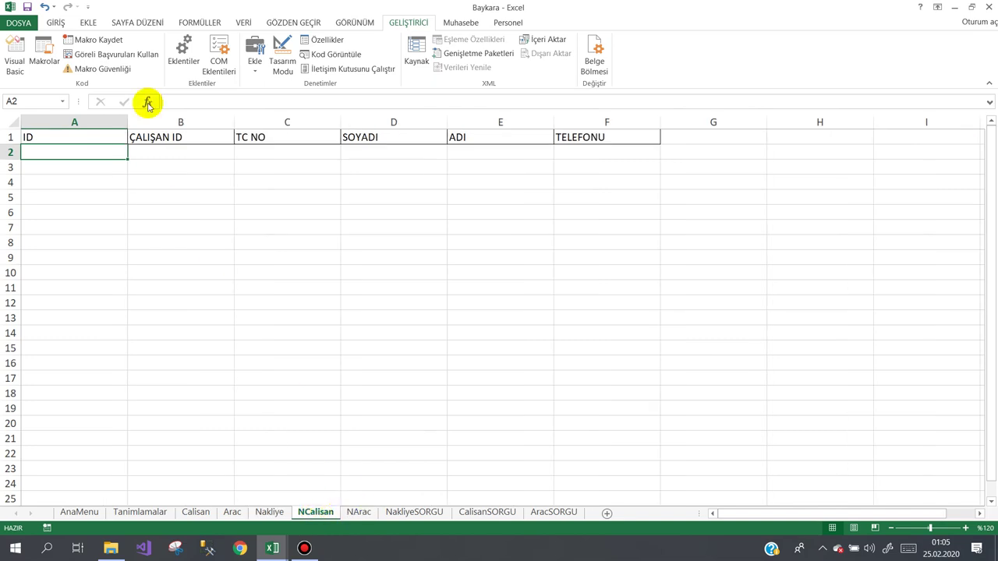
pyautogui.moveTo(128, 121); pyautogui.dragTo(68, 119)
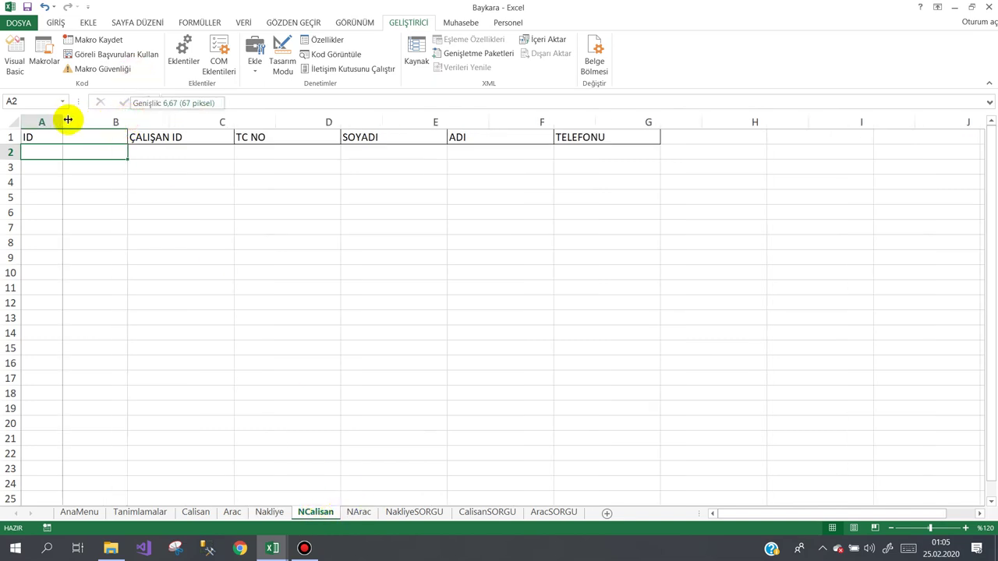
pyautogui.click(399, 512)
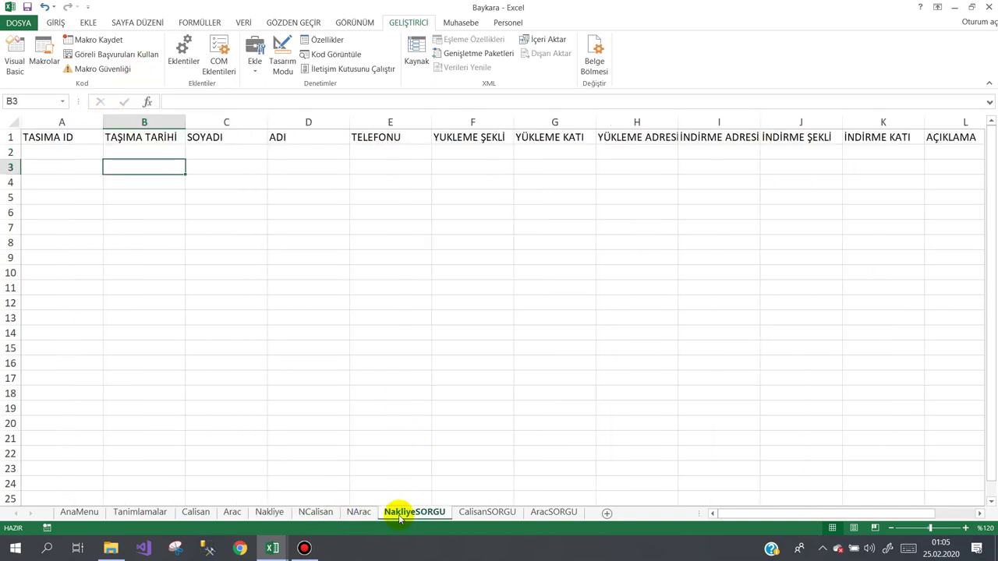
pyautogui.doubleClick(61, 137)
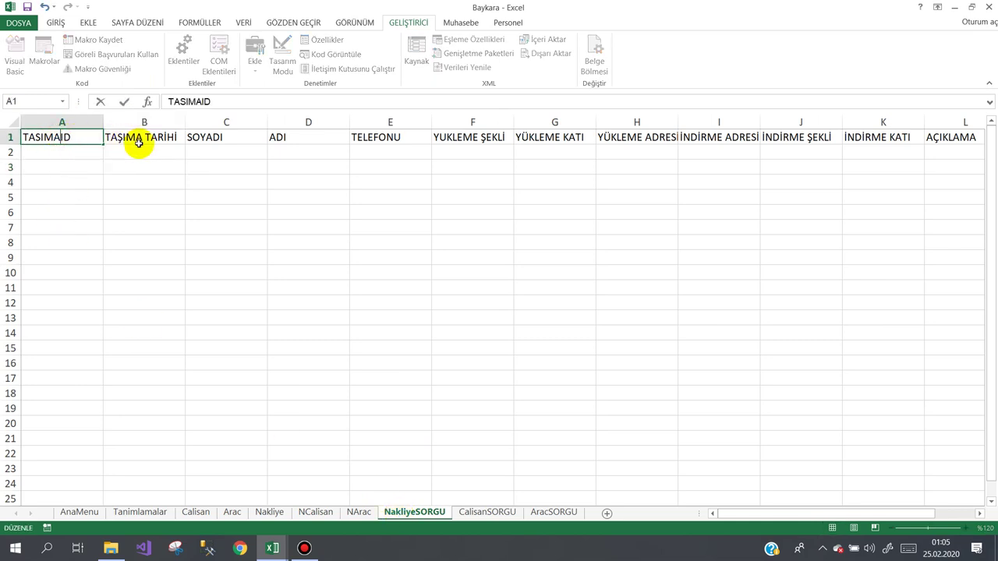
pyautogui.press('Return')
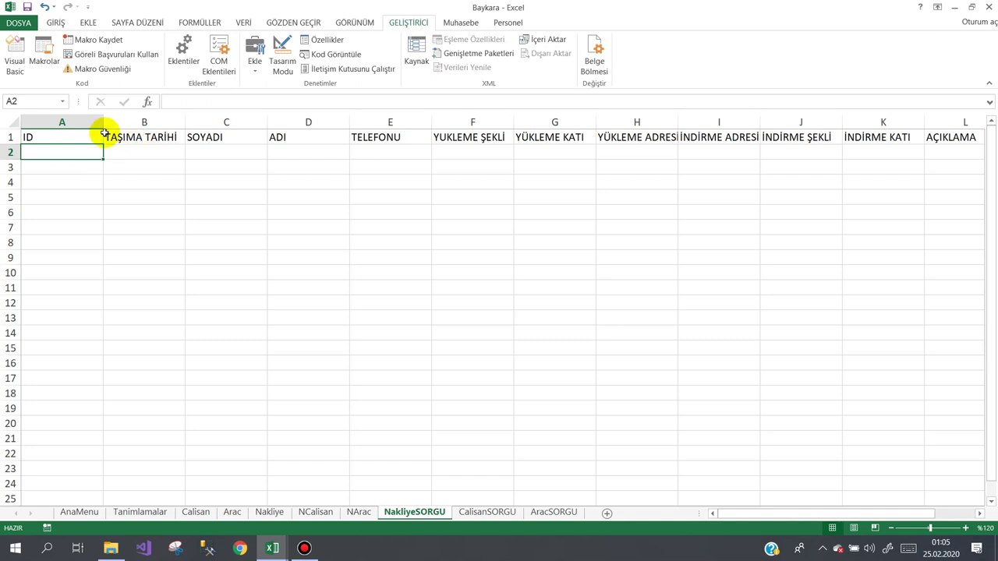
pyautogui.moveTo(103, 118); pyautogui.dragTo(71, 119)
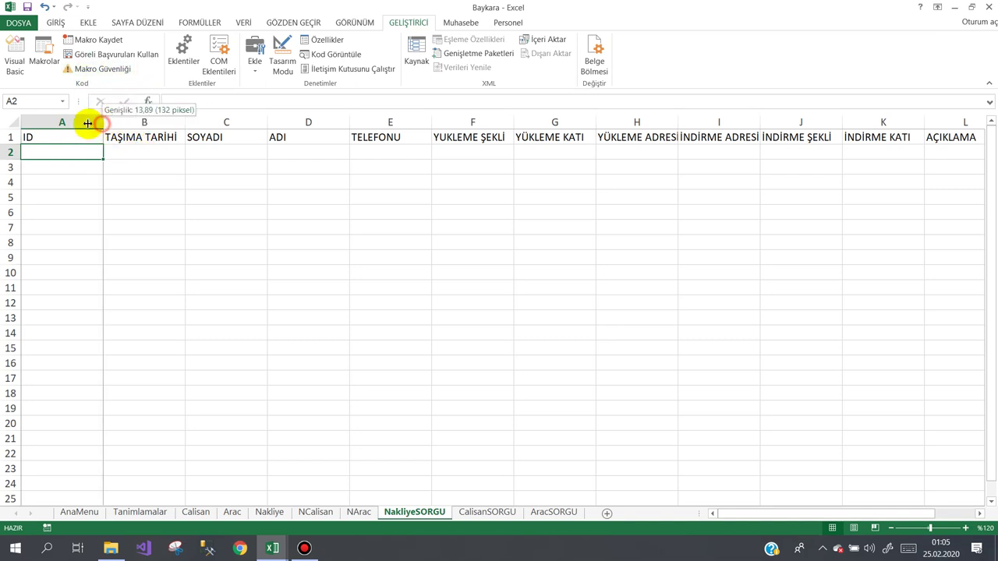
# - Rename CalisanSORGU's A1 header to 'ID', narrow column A, then return to the form designer
pyautogui.click(490, 512)
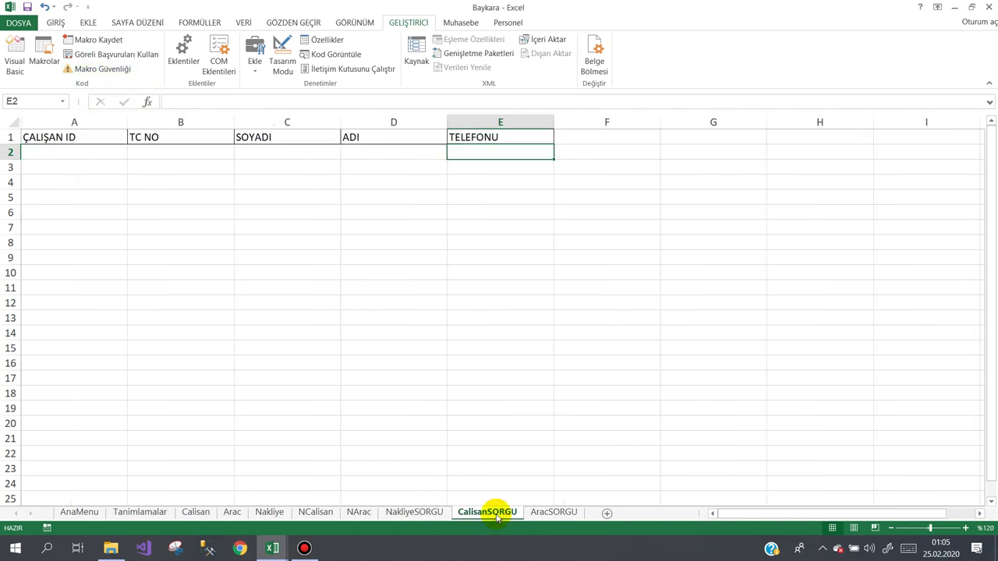
pyautogui.doubleClick(65, 138)
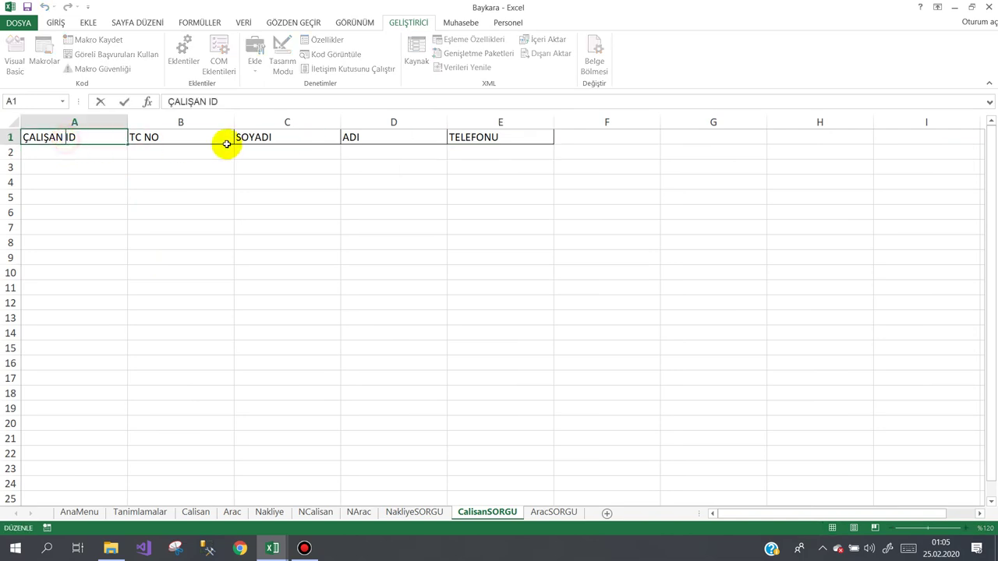
pyautogui.press('Return')
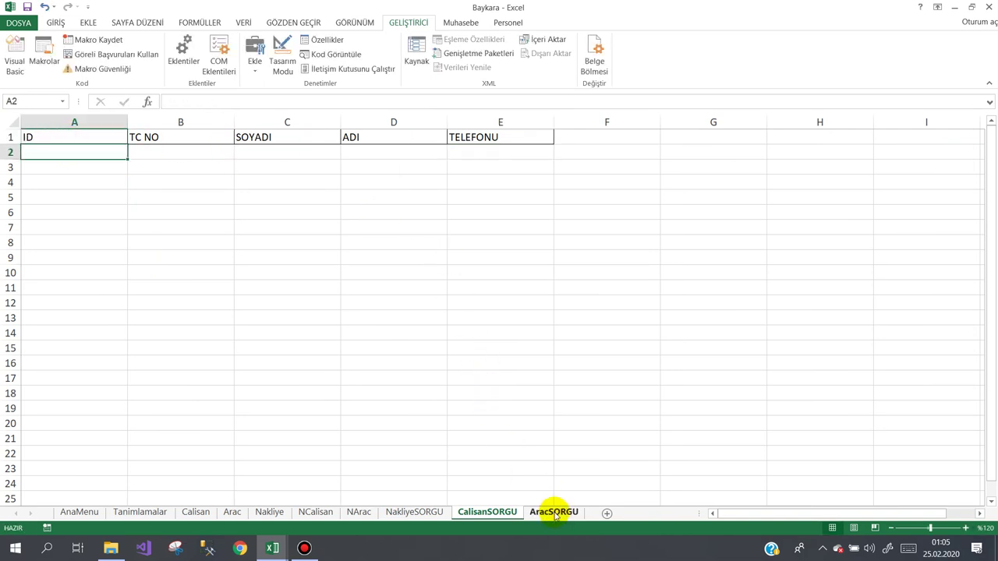
pyautogui.doubleClick(28, 137)
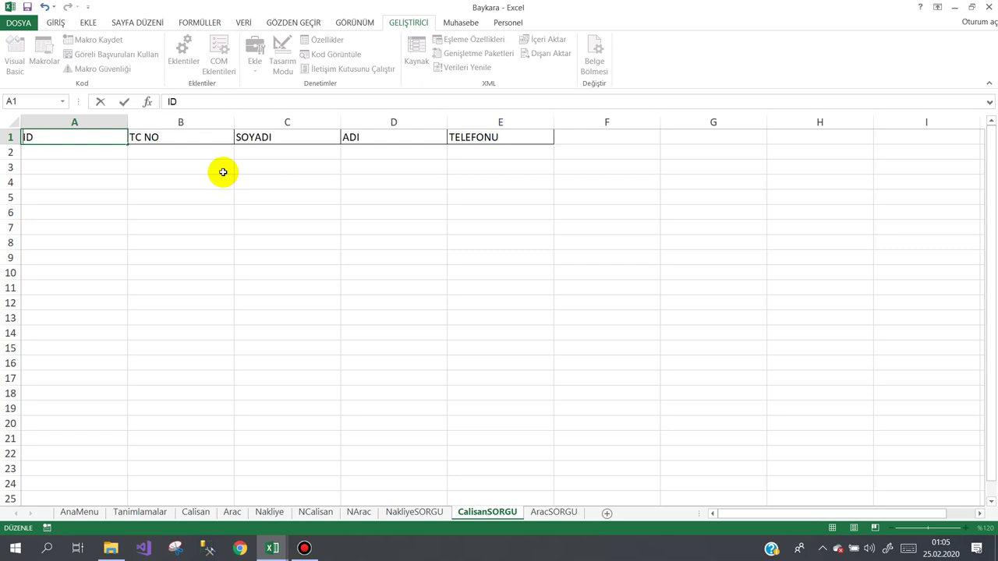
pyautogui.click(161, 172)
pyautogui.moveTo(127, 122); pyautogui.dragTo(69, 125)
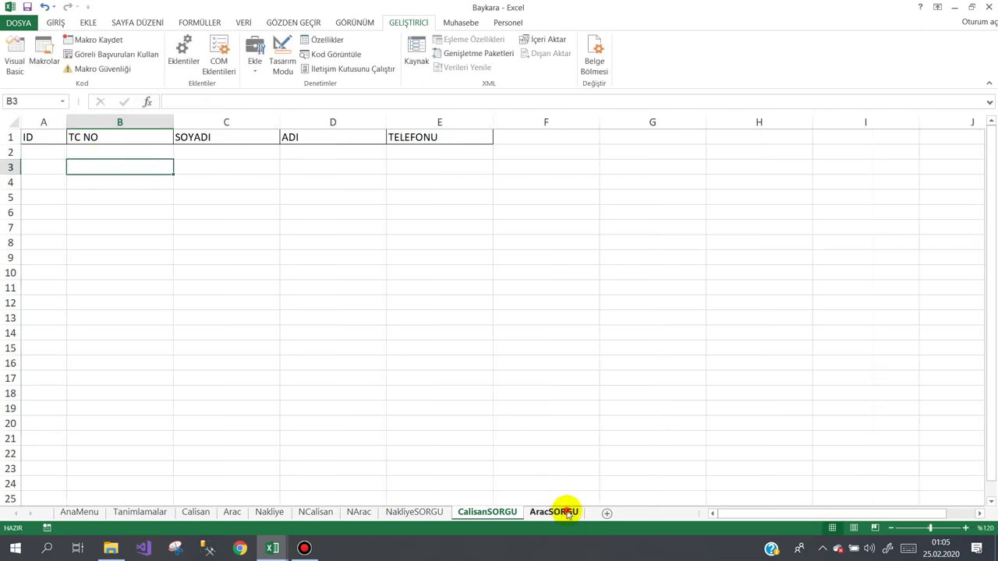
pyautogui.click(568, 512)
pyautogui.click(365, 306)
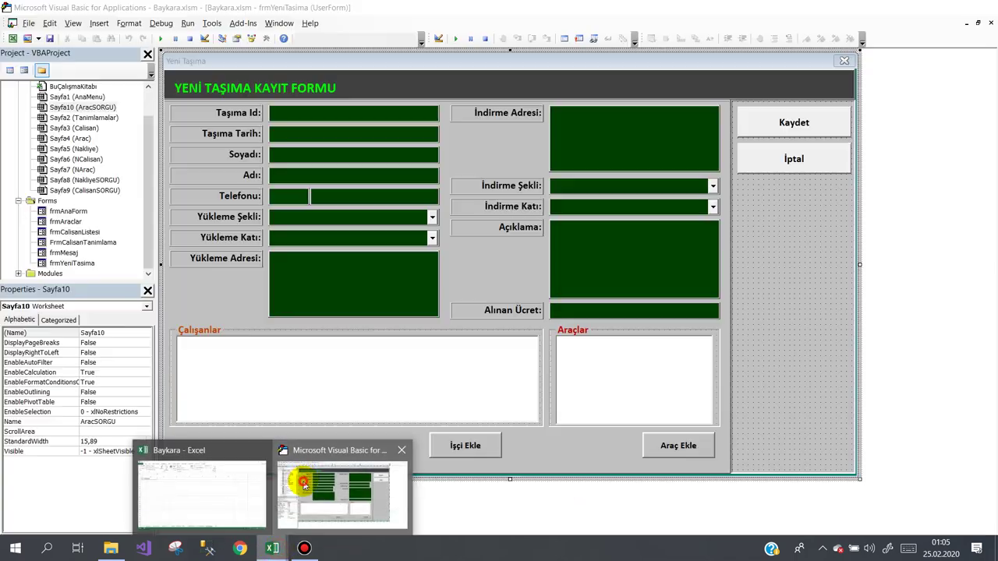
pyautogui.click(295, 474)
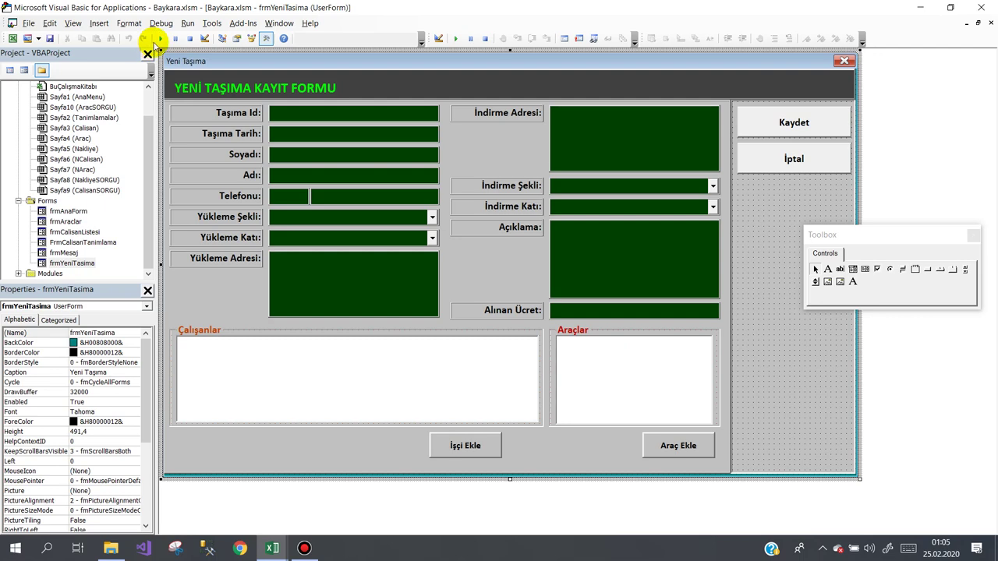
# - Run the form, add an employee from Çalışan Listesi to the Çalışanlar list, then close it
pyautogui.click(159, 38)
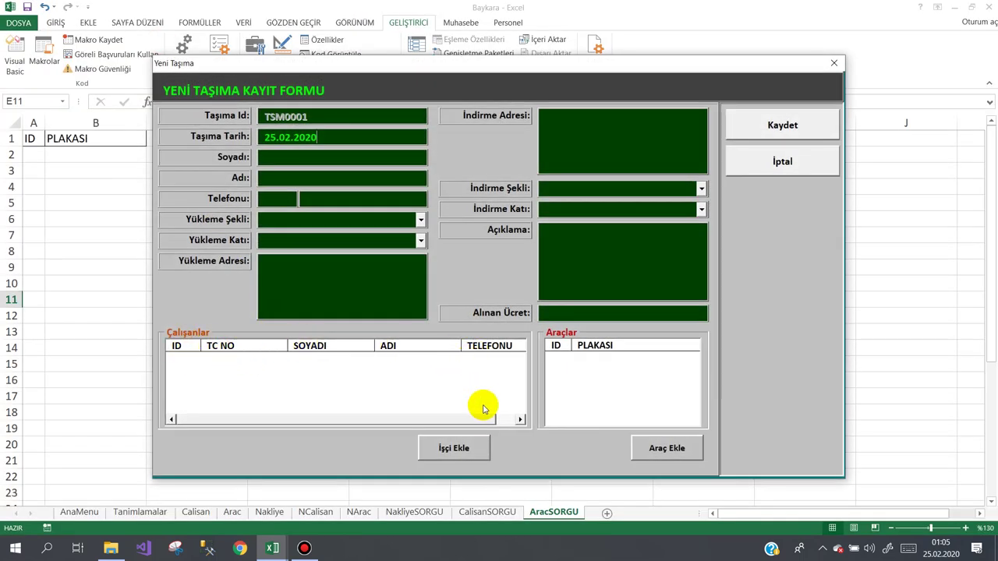
pyautogui.moveTo(485, 419); pyautogui.dragTo(425, 420)
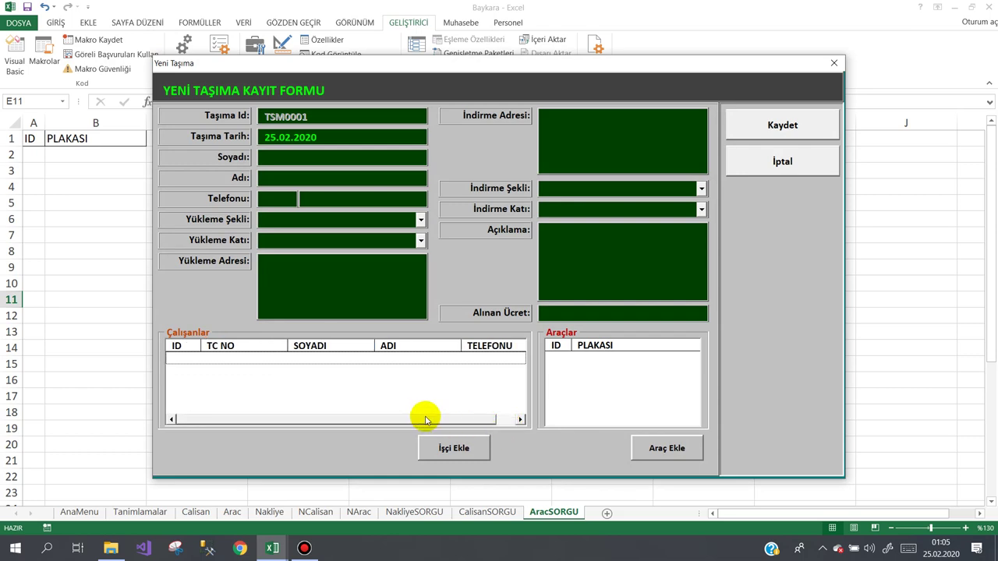
pyautogui.click(323, 367)
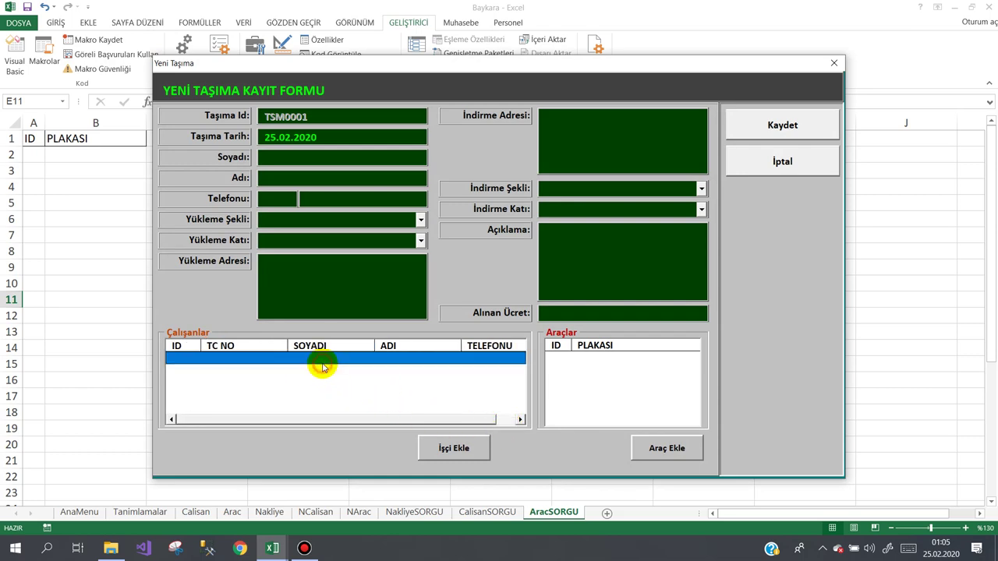
pyautogui.click(441, 451)
pyautogui.doubleClick(347, 199)
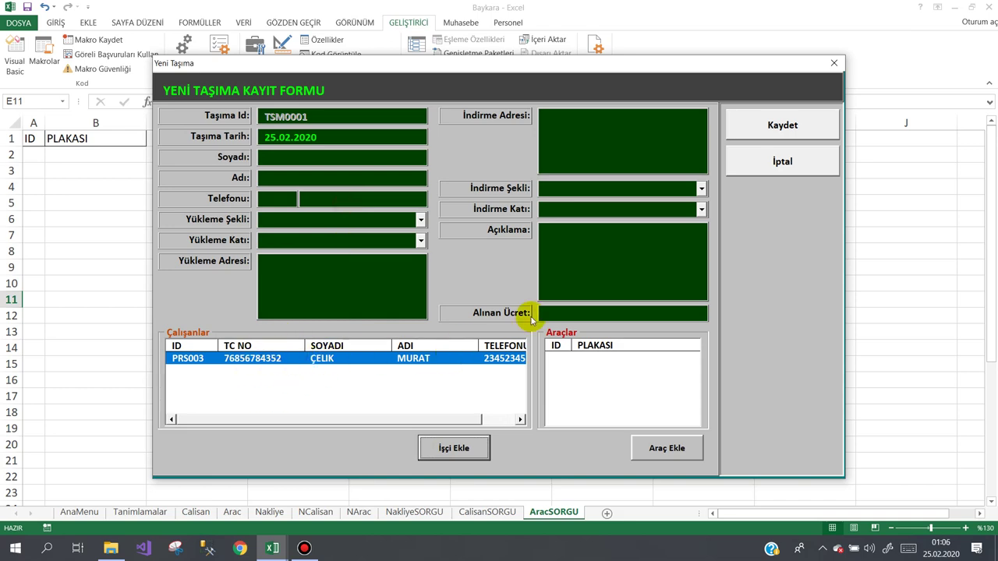
pyautogui.click(797, 170)
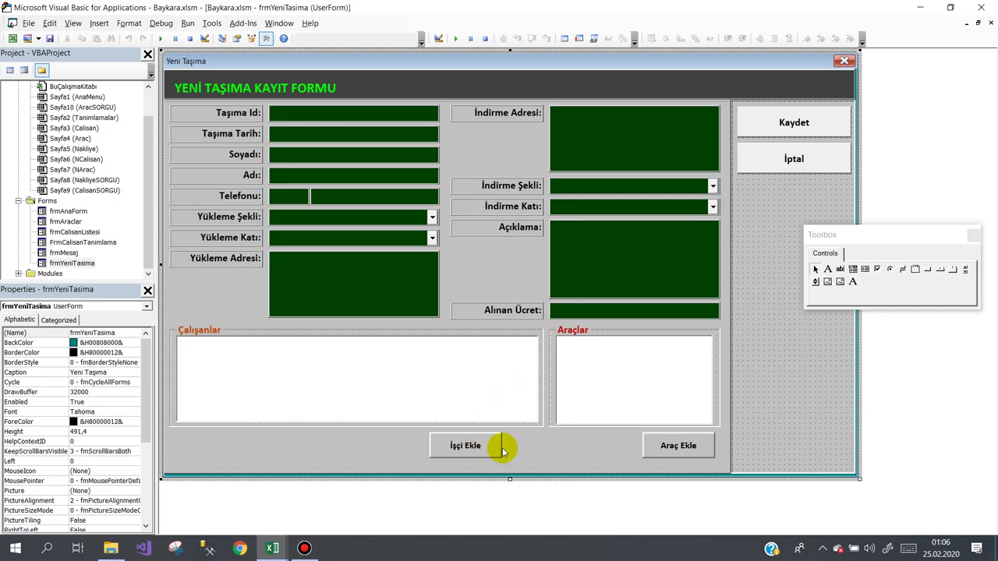
# - Change the employee list's second column width from 100 to 80 in UserForm_Initialize
pyautogui.doubleClick(542, 445)
pyautogui.scroll(-10, 348, 340)
pyautogui.scroll(-2, 345, 341)
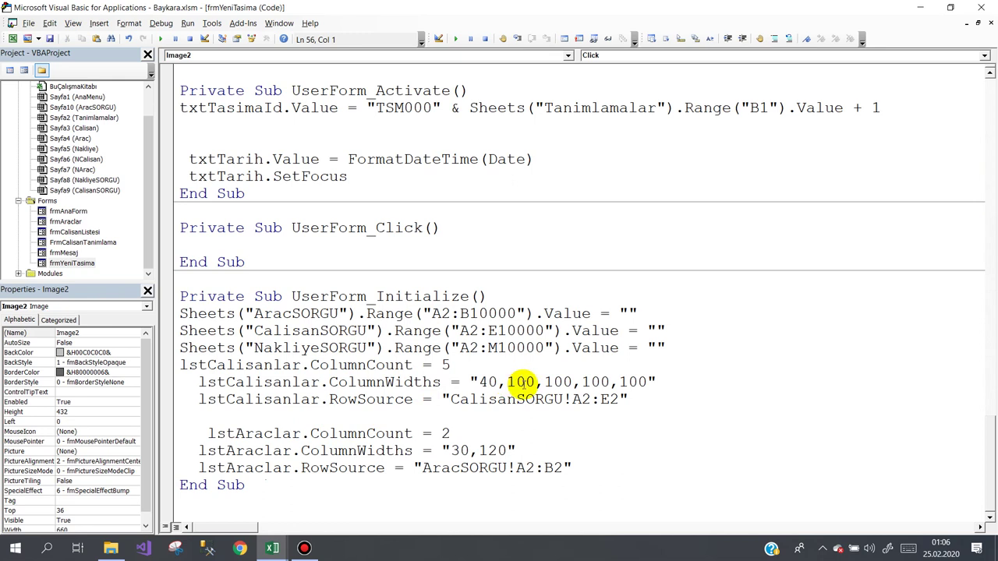
pyautogui.moveTo(535, 382); pyautogui.dragTo(516, 383)
pyautogui.write('8')
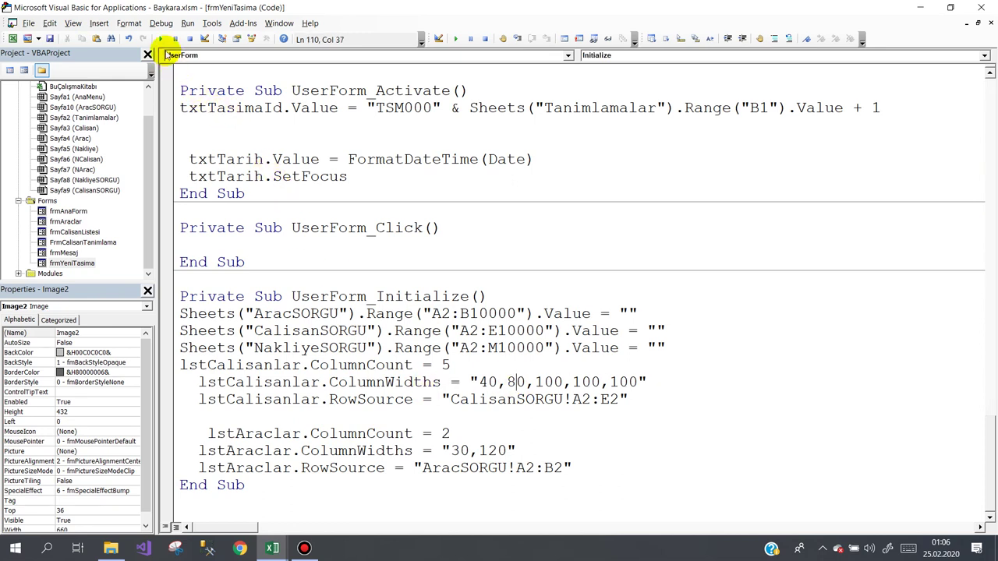
# - Test-run the form, add employee PRS001, then close it
pyautogui.click(162, 39)
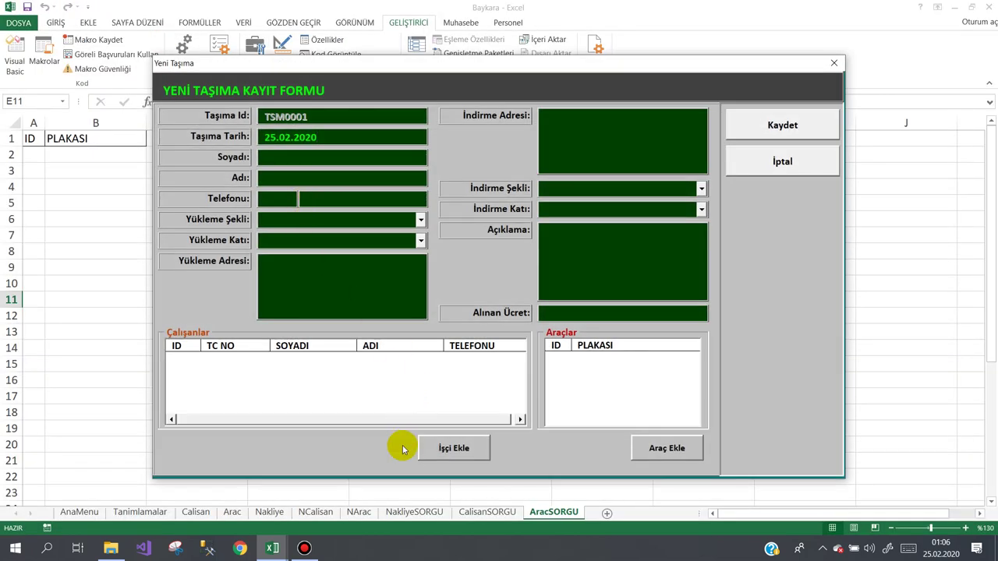
pyautogui.click(425, 450)
pyautogui.doubleClick(331, 216)
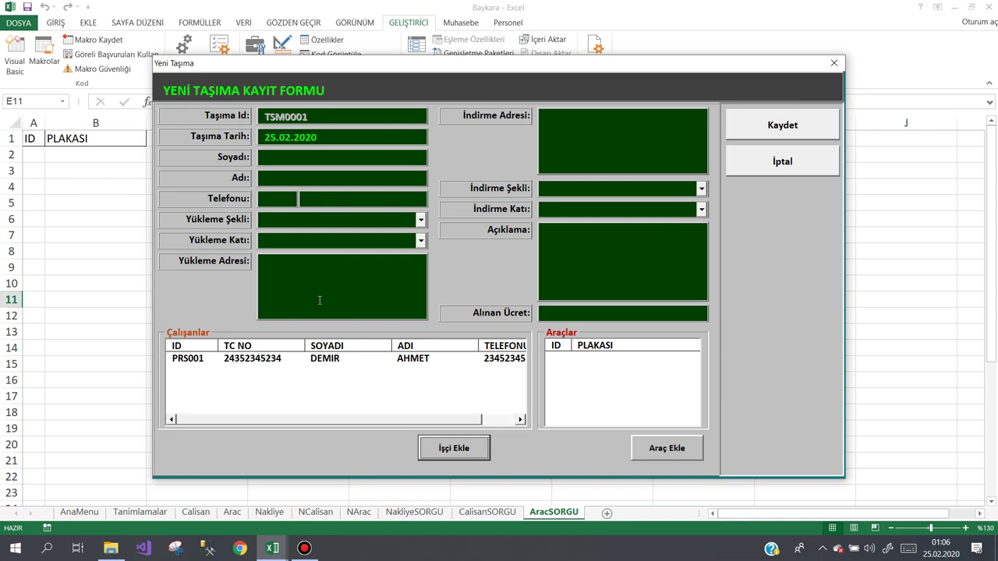
pyautogui.click(756, 163)
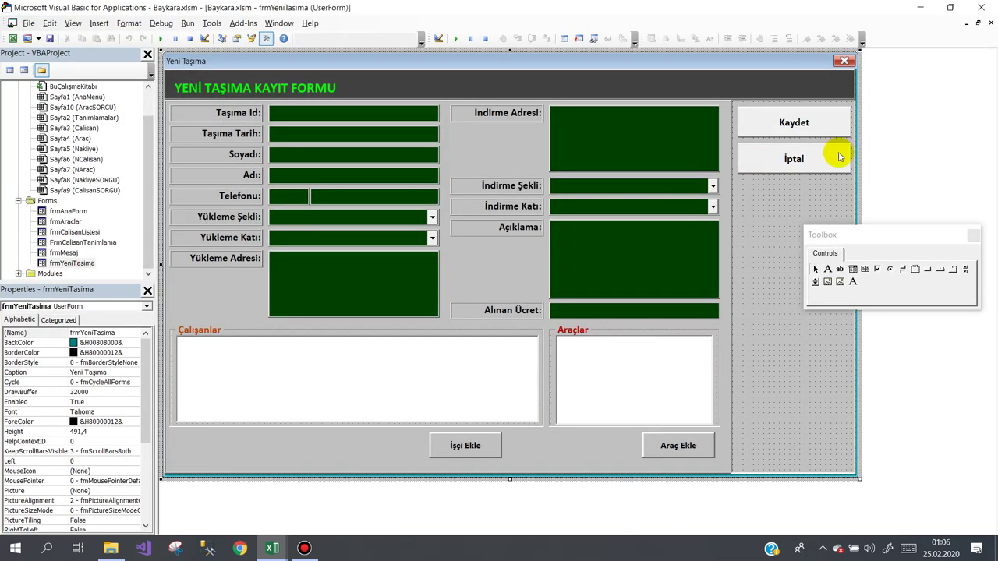
# - Set both CalisanListesiniYenile ColumnWidths lines to '30,80,100,100,100'
pyautogui.doubleClick(545, 461)
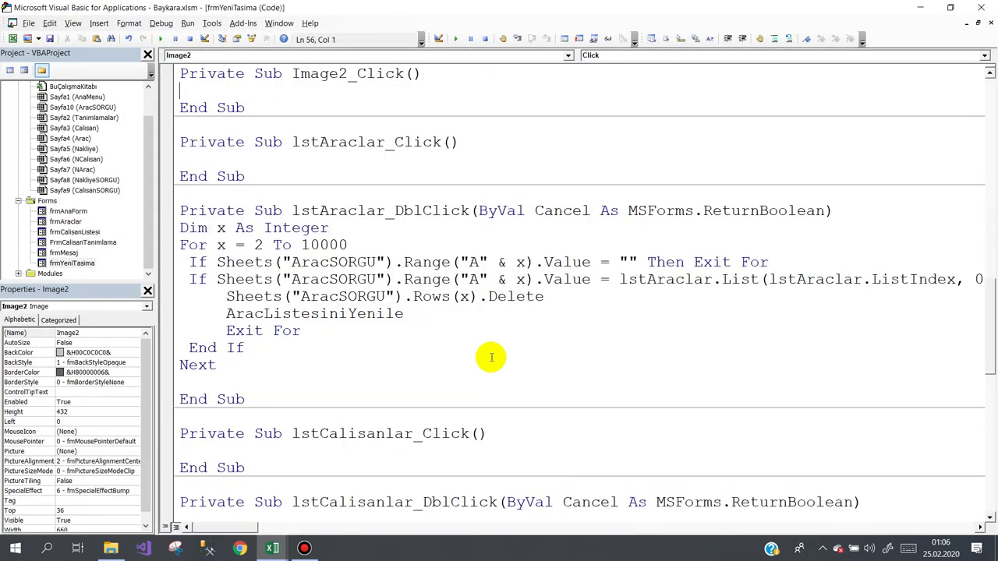
pyautogui.scroll(7, 483, 327)
pyautogui.scroll(2, 476, 312)
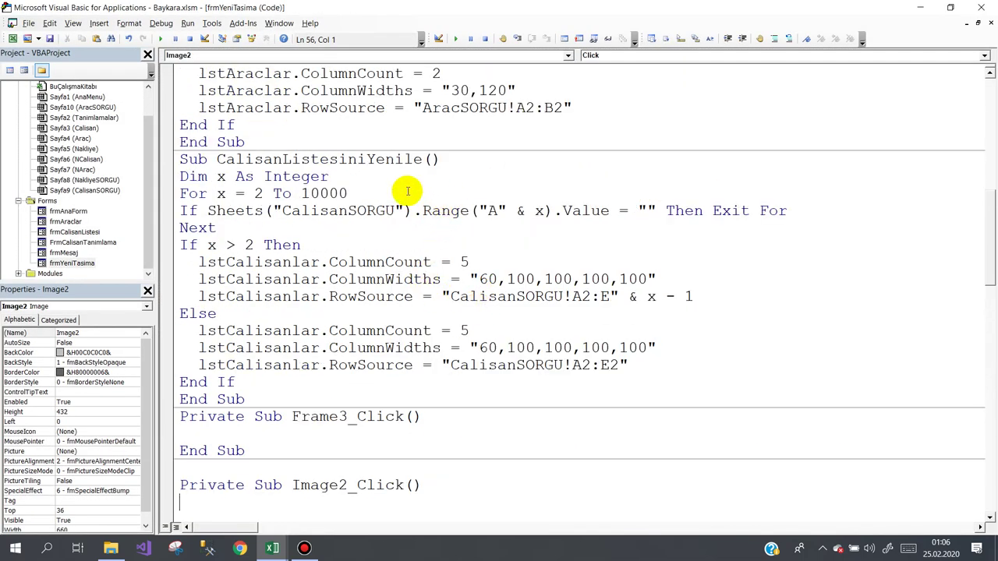
pyautogui.moveTo(533, 346); pyautogui.dragTo(517, 347)
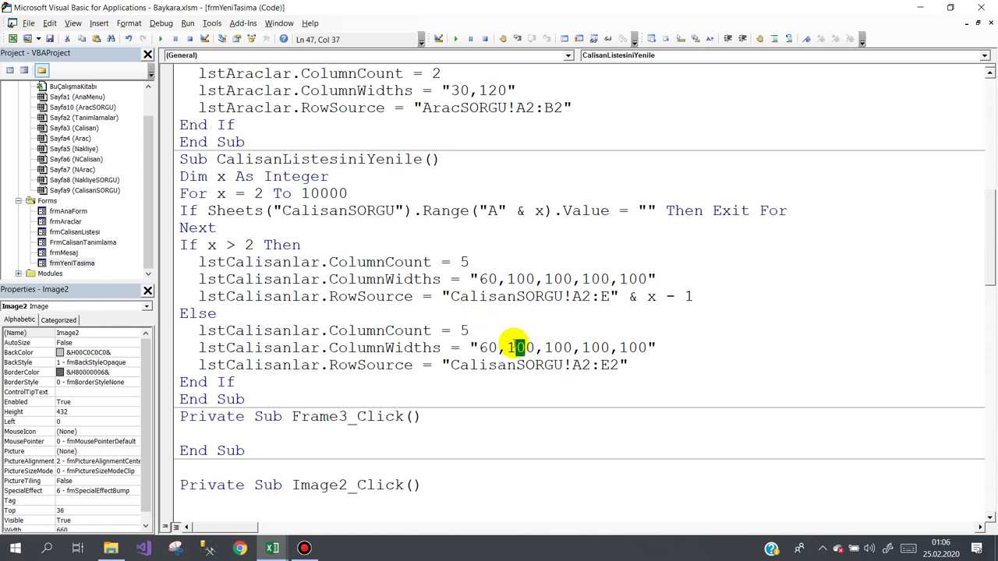
pyautogui.write('8')
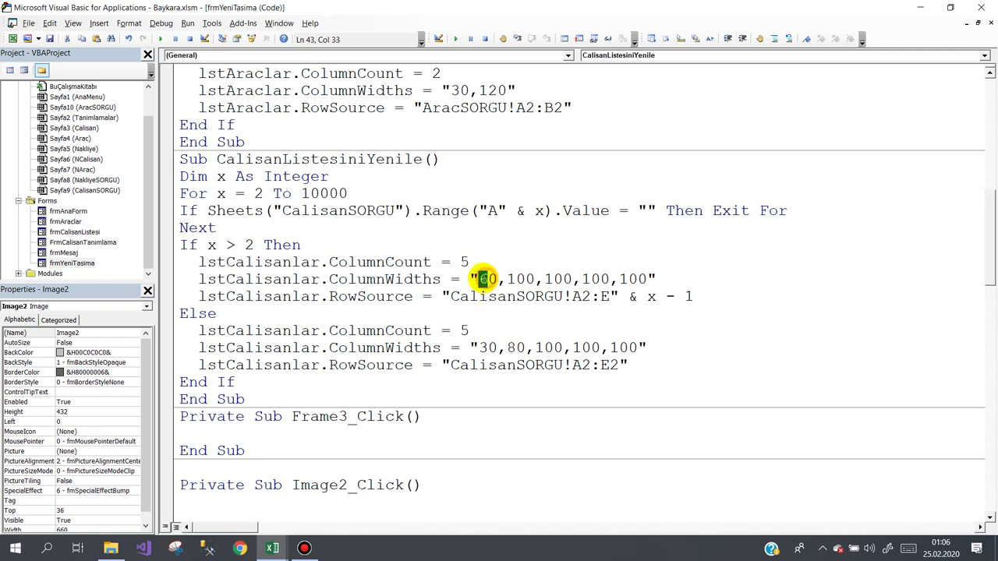
pyautogui.write('3')
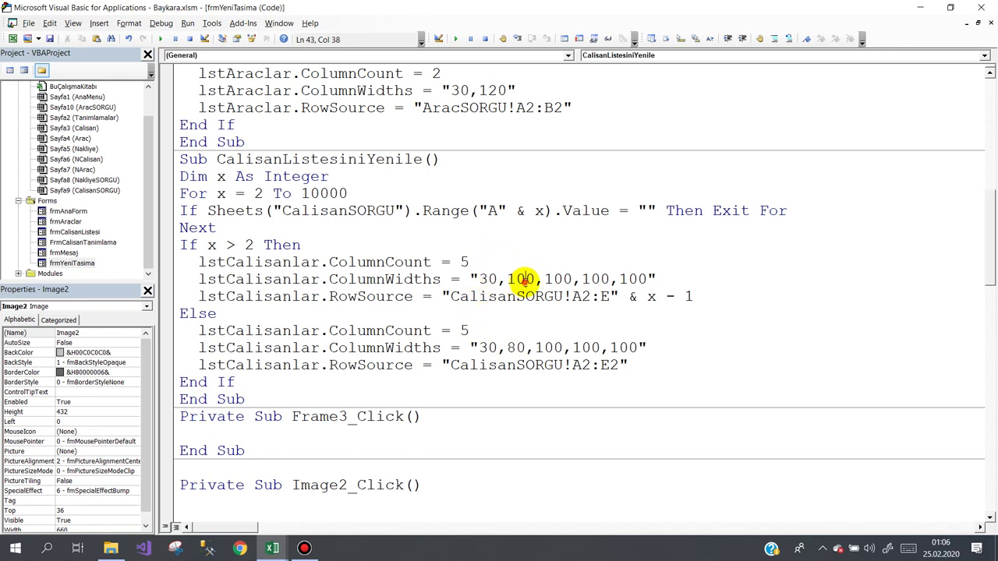
pyautogui.doubleClick(520, 279)
pyautogui.write('8')
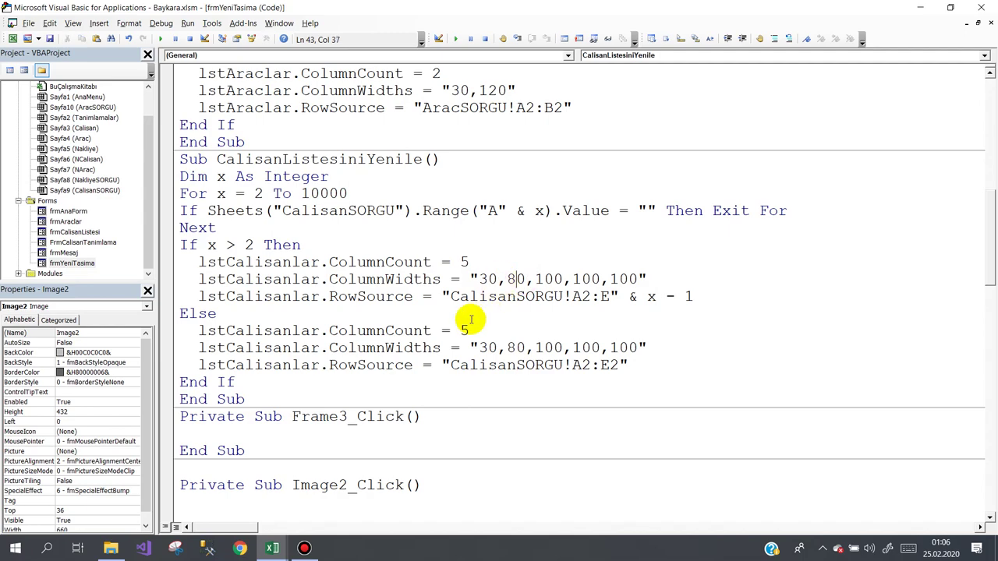
# - In UserForm_Initialize, change the first lstCalisanlar column width from 40 to 30
pyautogui.scroll(-4, 471, 322)
pyautogui.scroll(4, 471, 321)
pyautogui.scroll(4, 471, 322)
pyautogui.scroll(1, 468, 250)
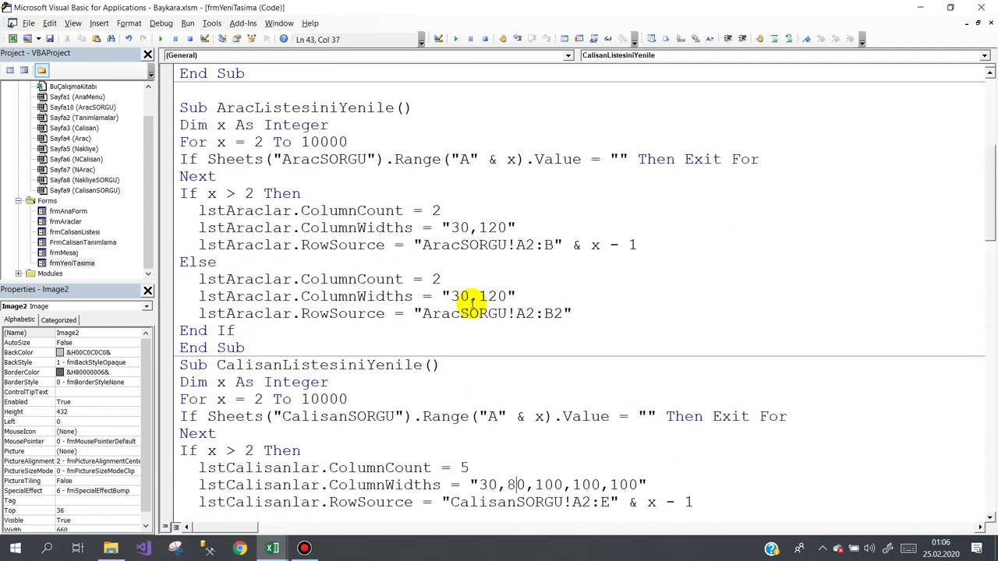
pyautogui.scroll(-8, 471, 302)
pyautogui.scroll(-3, 471, 303)
pyautogui.scroll(-4, 470, 303)
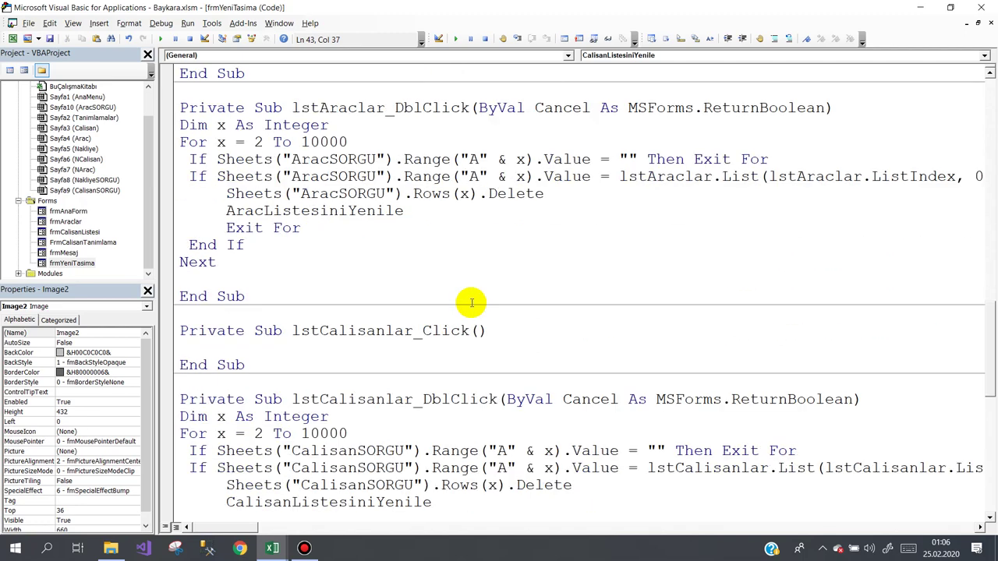
pyautogui.scroll(-9, 471, 302)
pyautogui.scroll(-5, 471, 303)
pyautogui.scroll(-2, 471, 302)
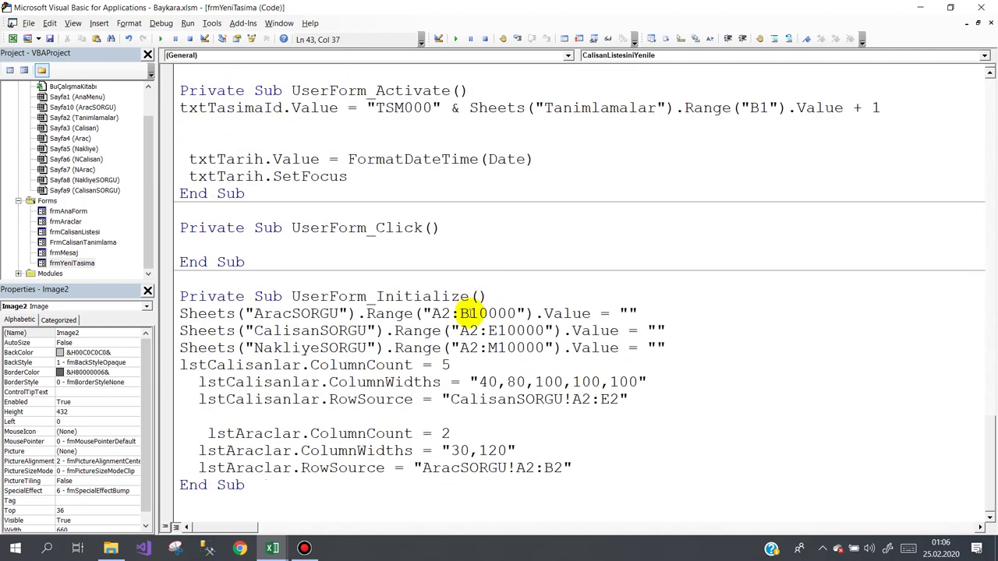
pyautogui.doubleClick(486, 382)
pyautogui.write('3')
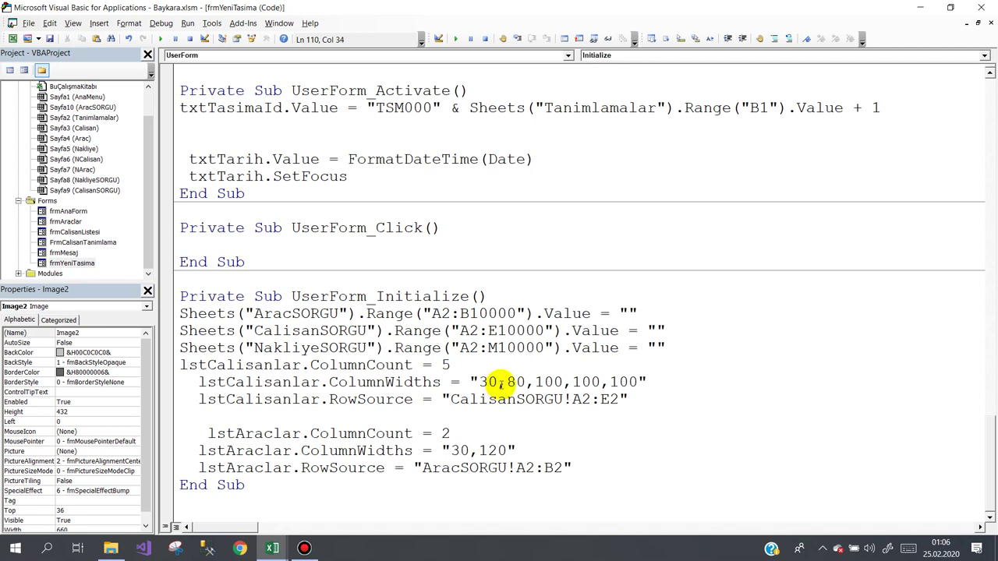
# - Save the workbook, run the form, and add employee PRS001 to its employee list
pyautogui.click(49, 39)
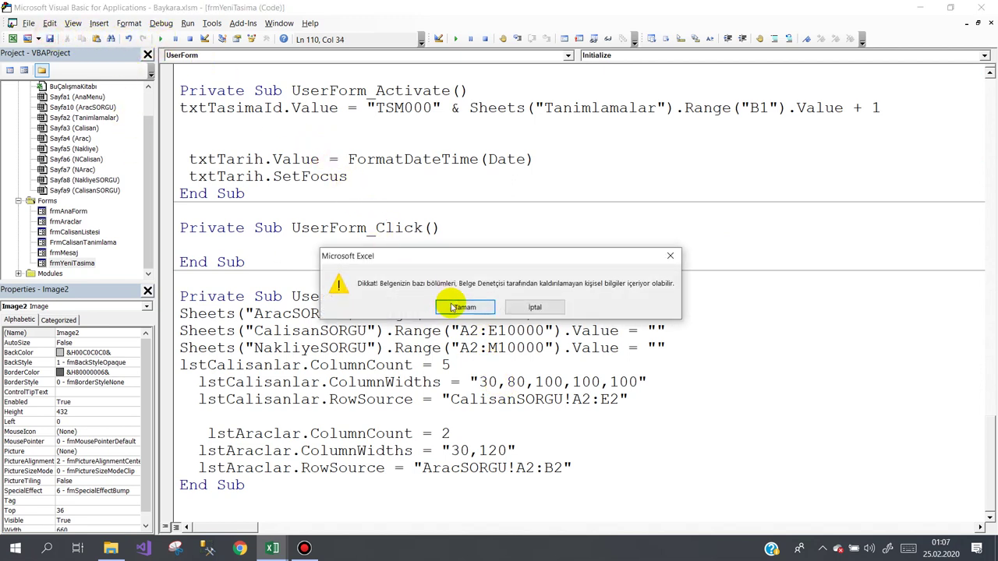
pyautogui.click(457, 308)
pyautogui.click(160, 41)
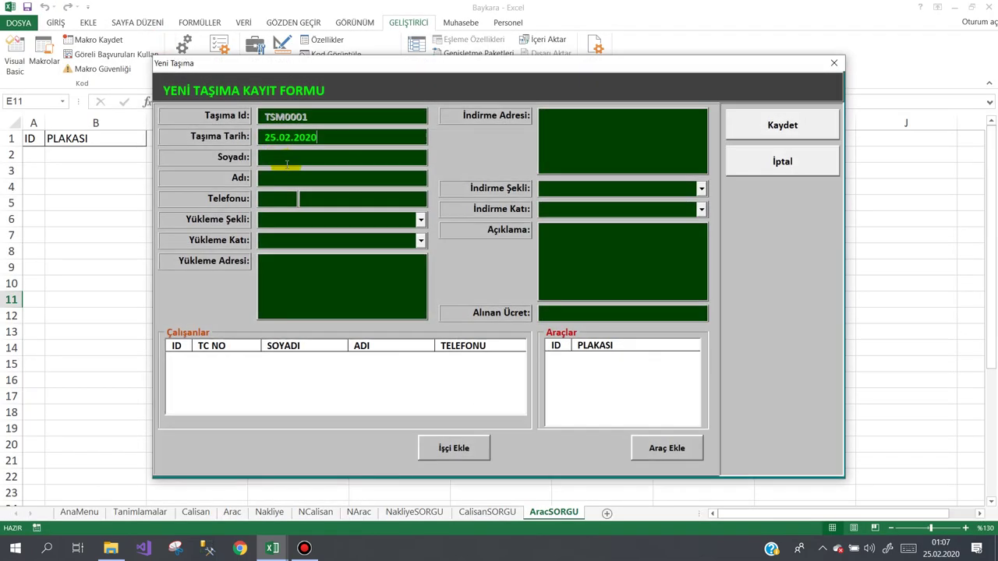
pyautogui.click(429, 441)
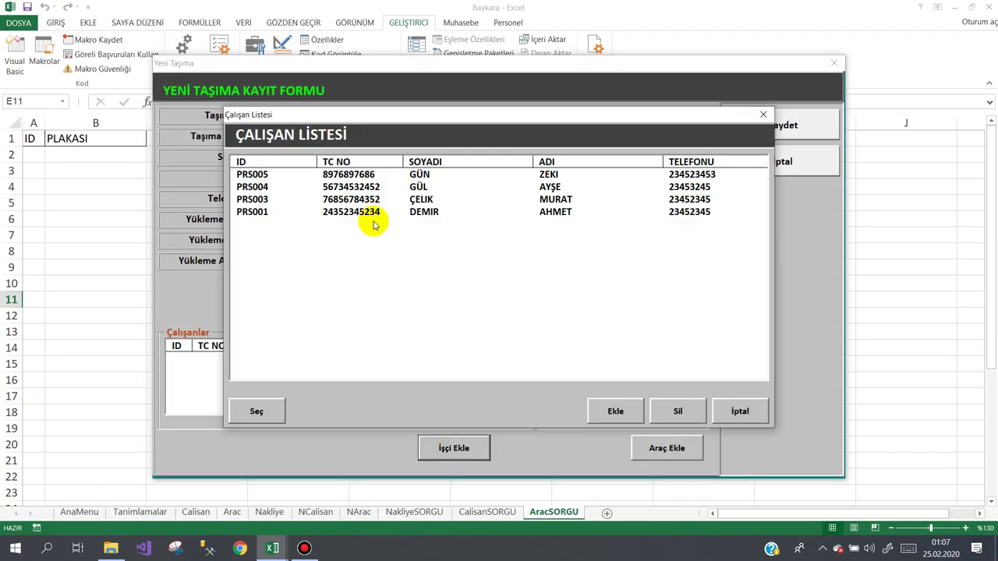
pyautogui.click(375, 212)
pyautogui.doubleClick(375, 213)
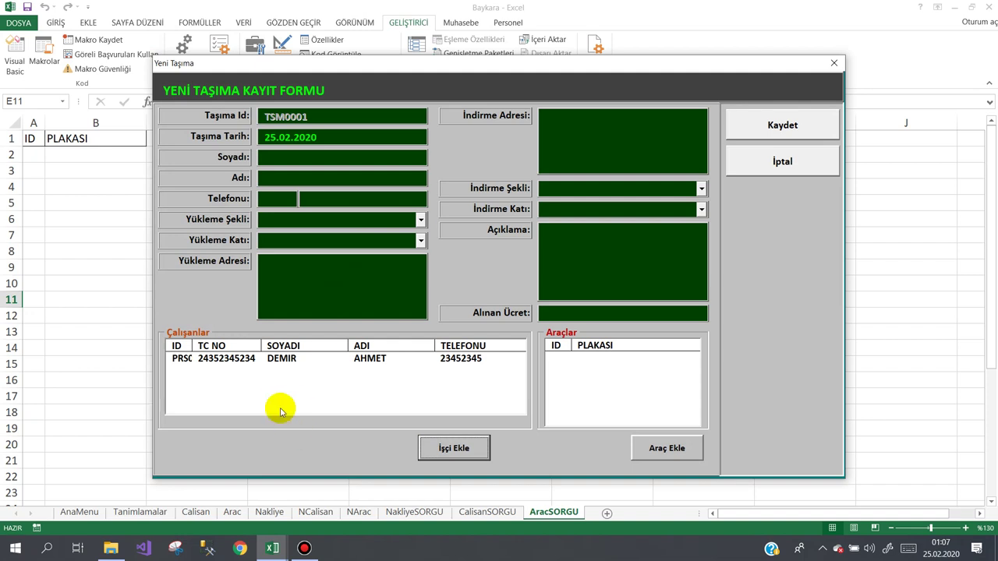
pyautogui.click(303, 359)
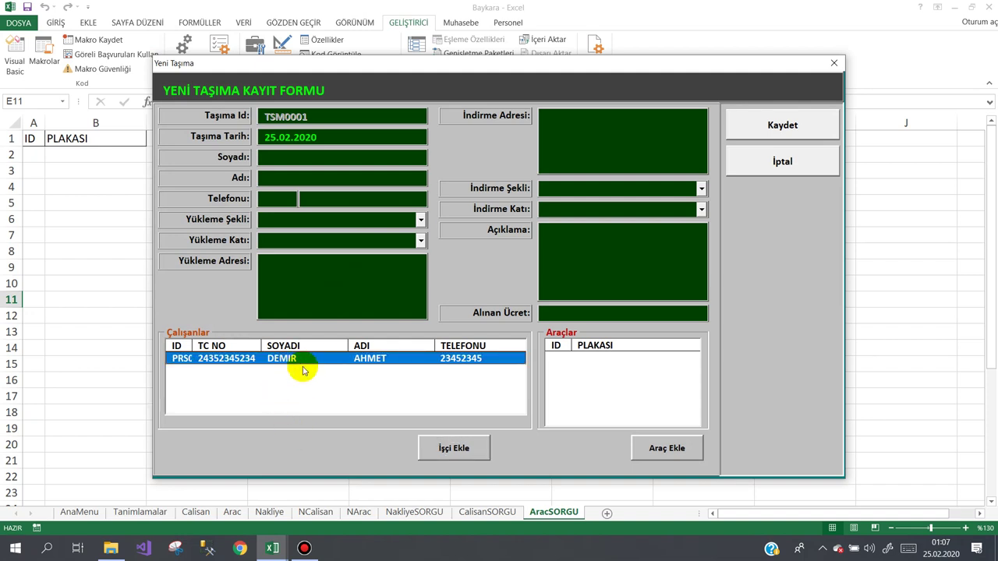
pyautogui.click(669, 443)
pyautogui.doubleClick(460, 238)
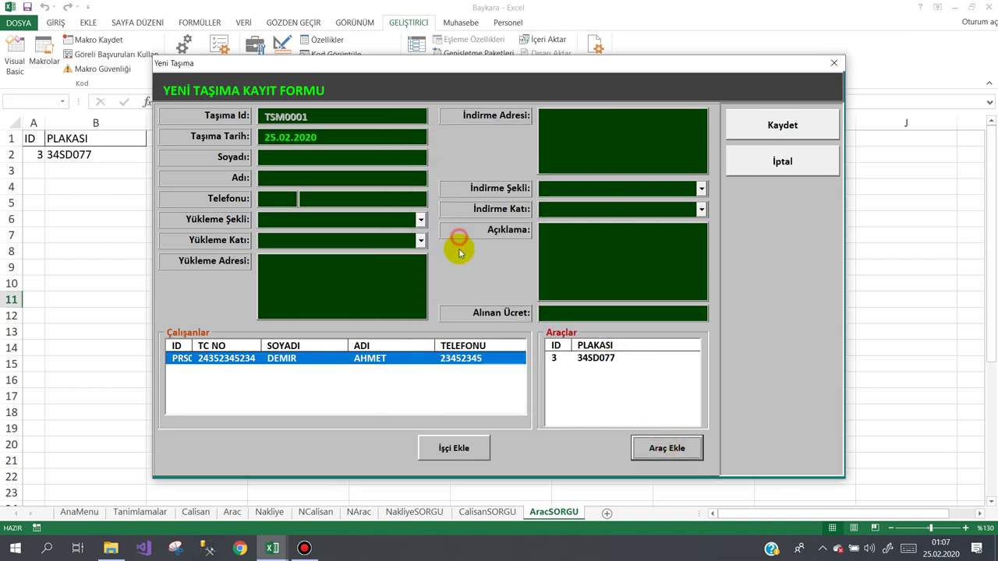
pyautogui.click(629, 358)
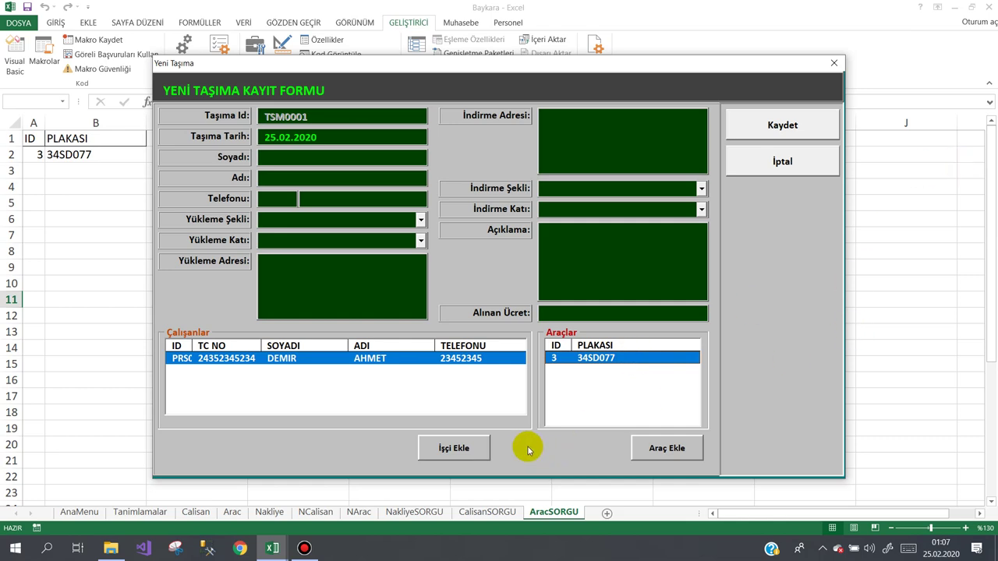
pyautogui.click(475, 449)
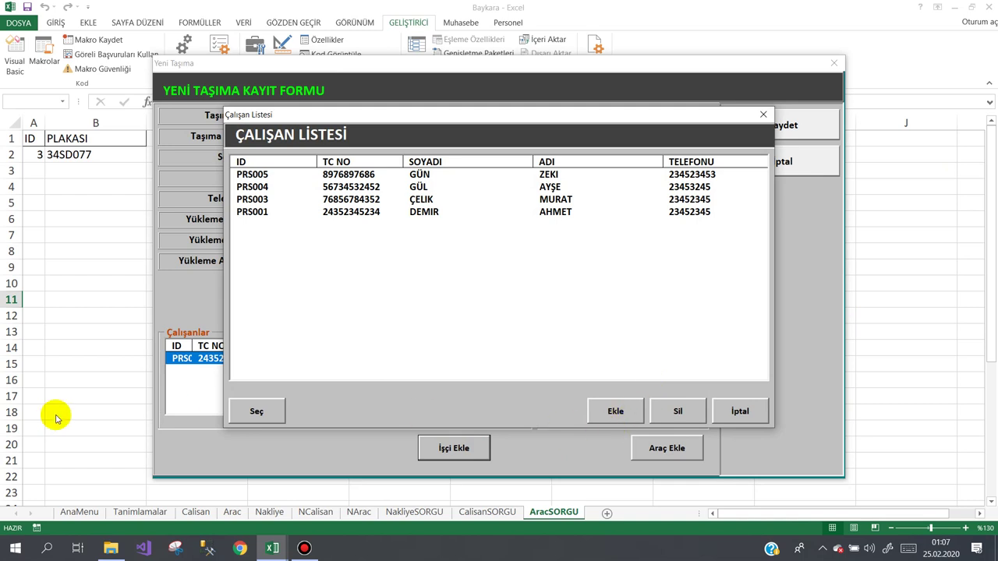
pyautogui.click(257, 413)
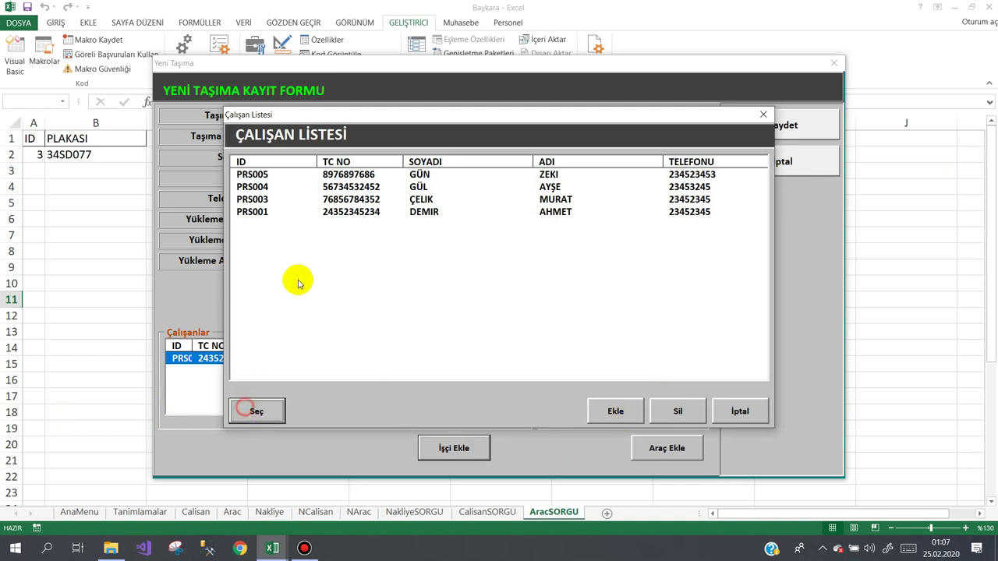
pyautogui.click(372, 176)
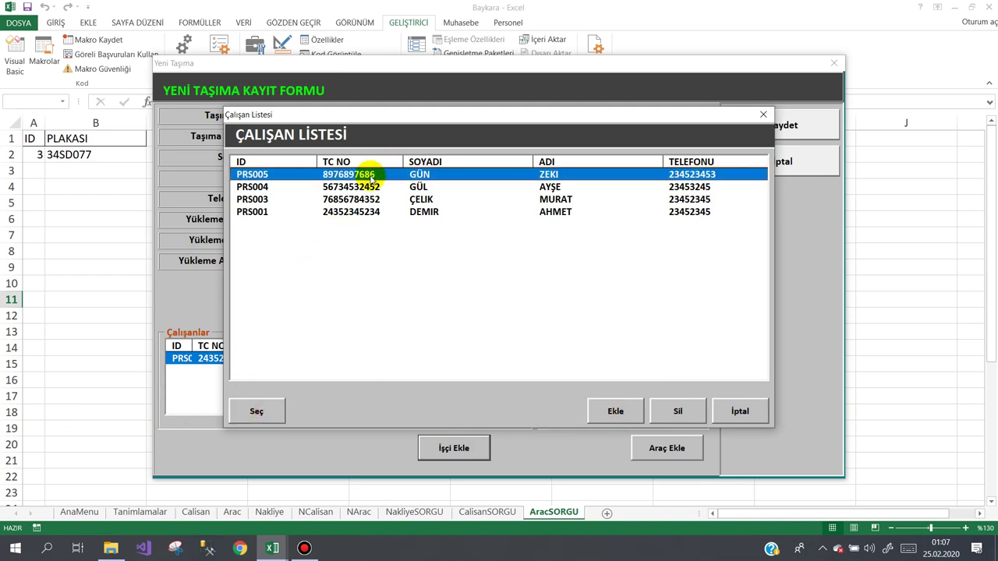
pyautogui.doubleClick(373, 177)
# - Add vehicle 3 again, remove the duplicate row, and close the form without saving
pyautogui.click(667, 456)
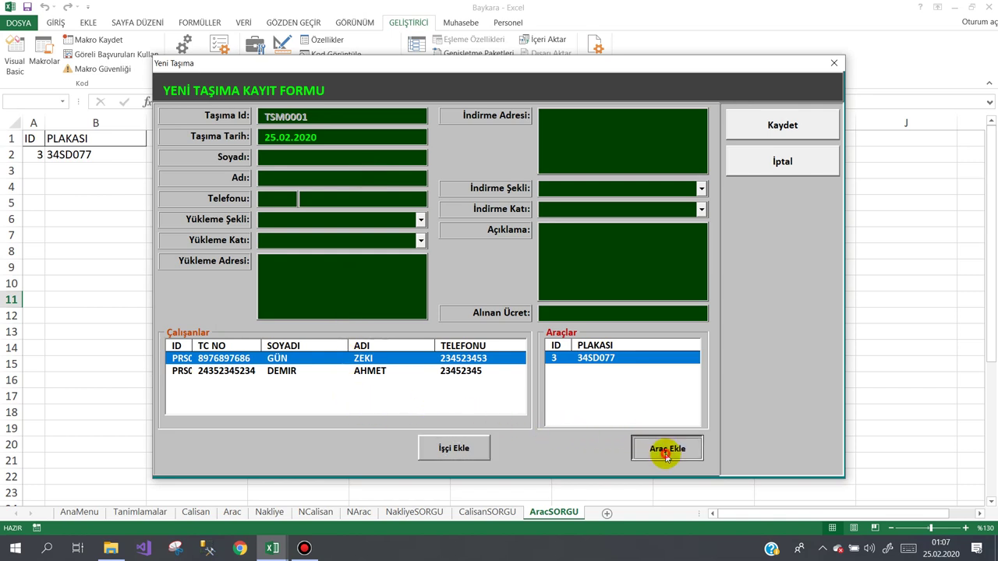
pyautogui.click(415, 392)
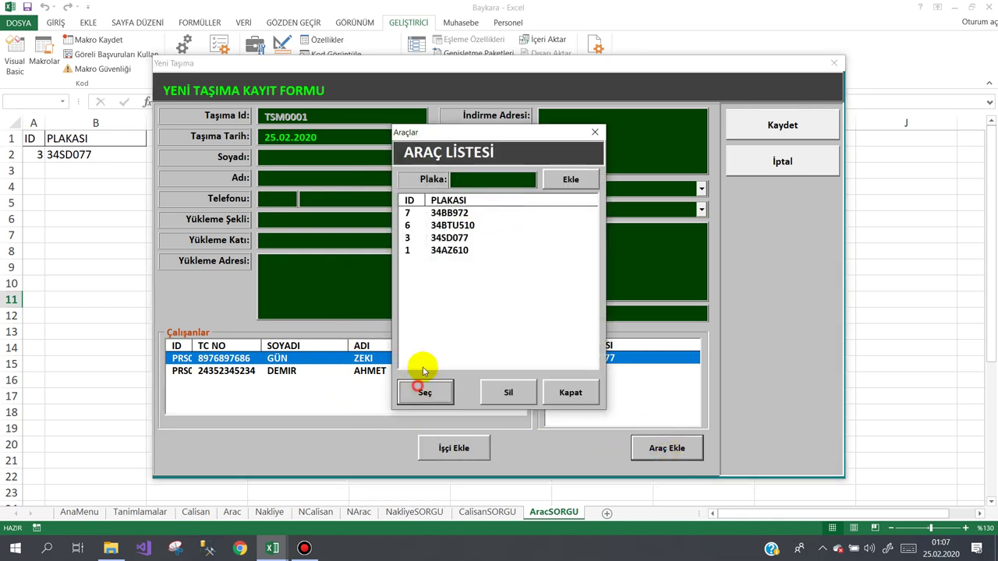
pyautogui.doubleClick(455, 238)
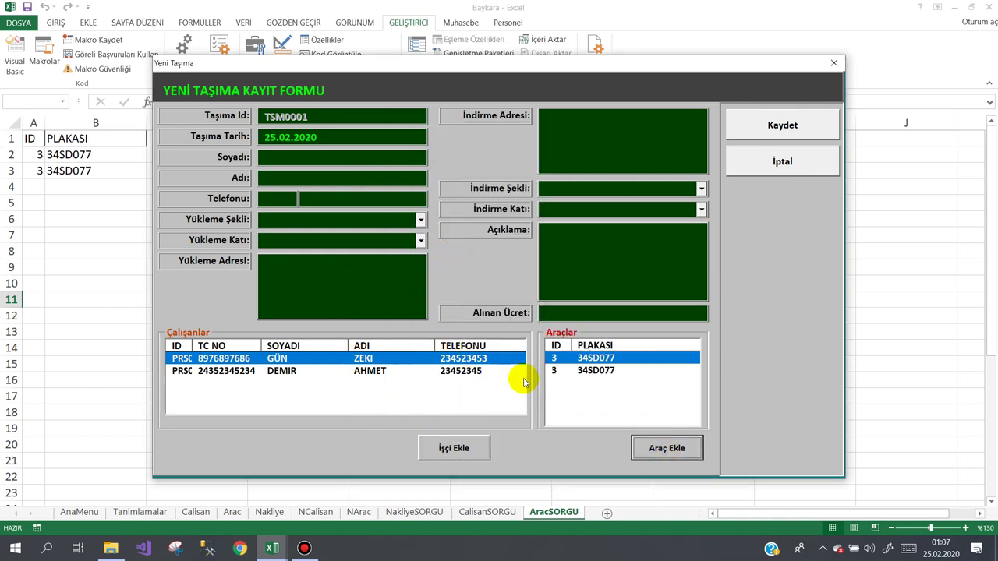
pyautogui.doubleClick(577, 372)
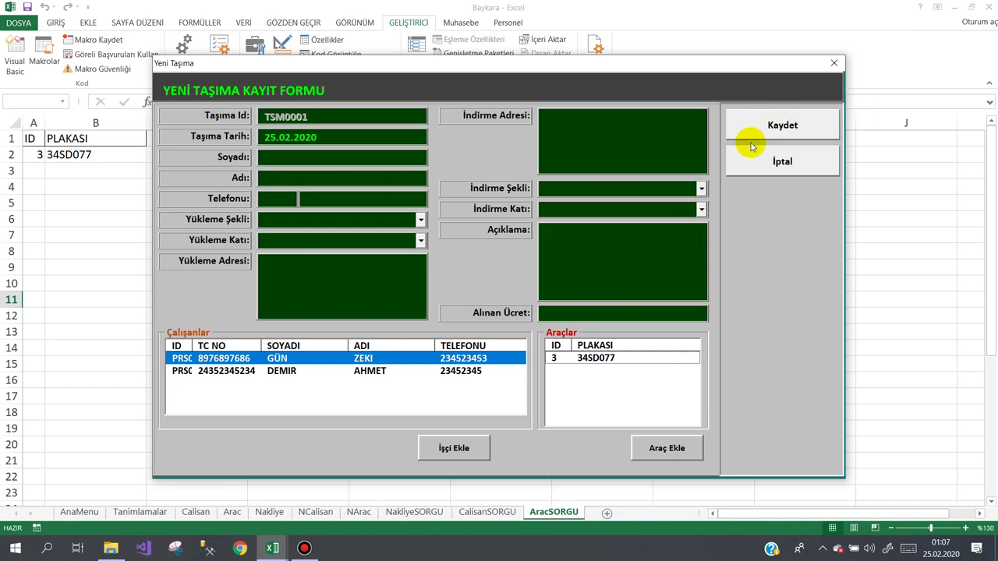
pyautogui.click(767, 162)
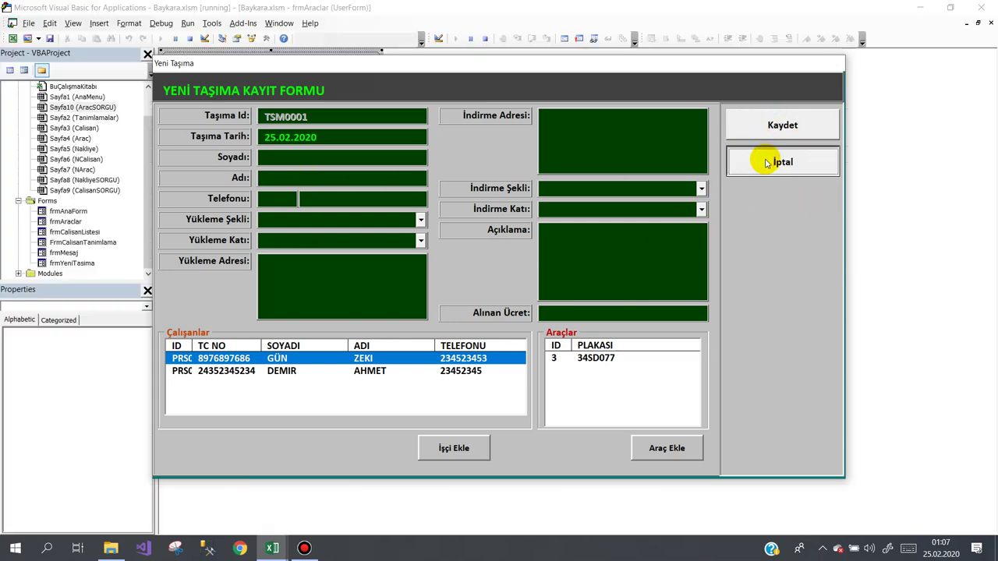
# - Open the Kaydet button's click handler and declare sor As Byte
pyautogui.doubleClick(774, 123)
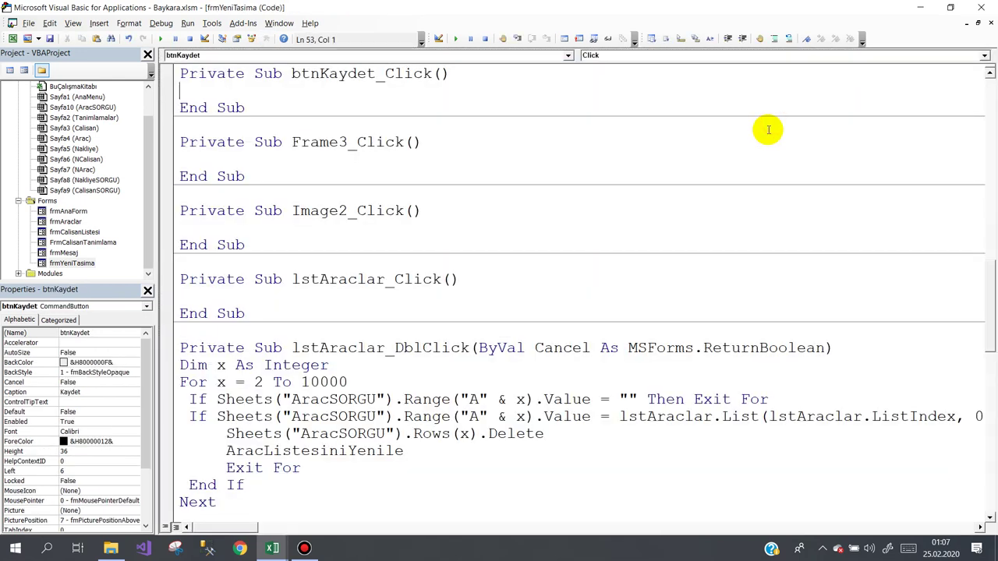
pyautogui.write('d')
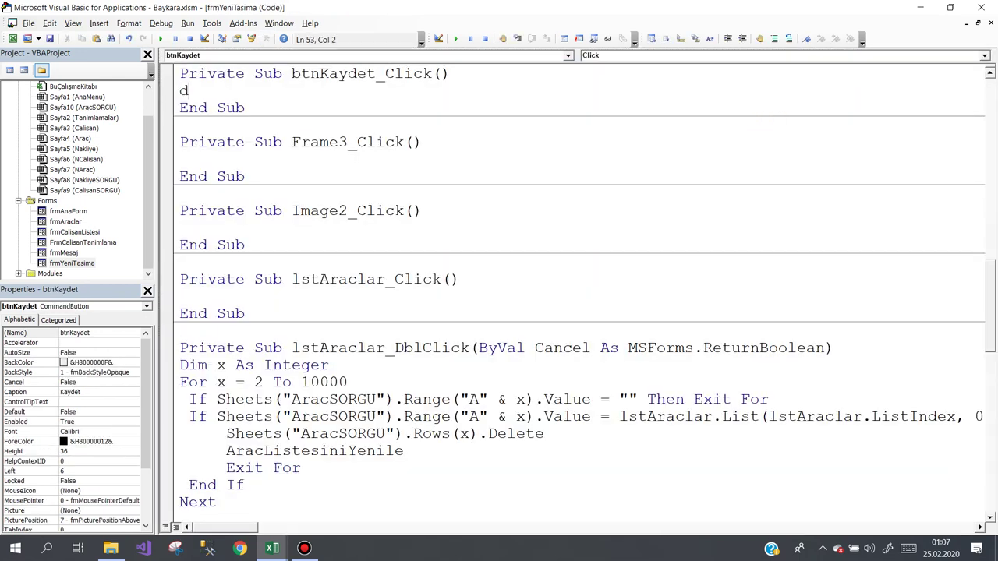
pyautogui.write('i')
pyautogui.write('m')
pyautogui.press('BackSpace')
pyautogui.press('BackSpace')
pyautogui.press('BackSpace')
pyautogui.write('i')
pyautogui.press('BackSpace')
pyautogui.write('m sor ')
pyautogui.write('as ')
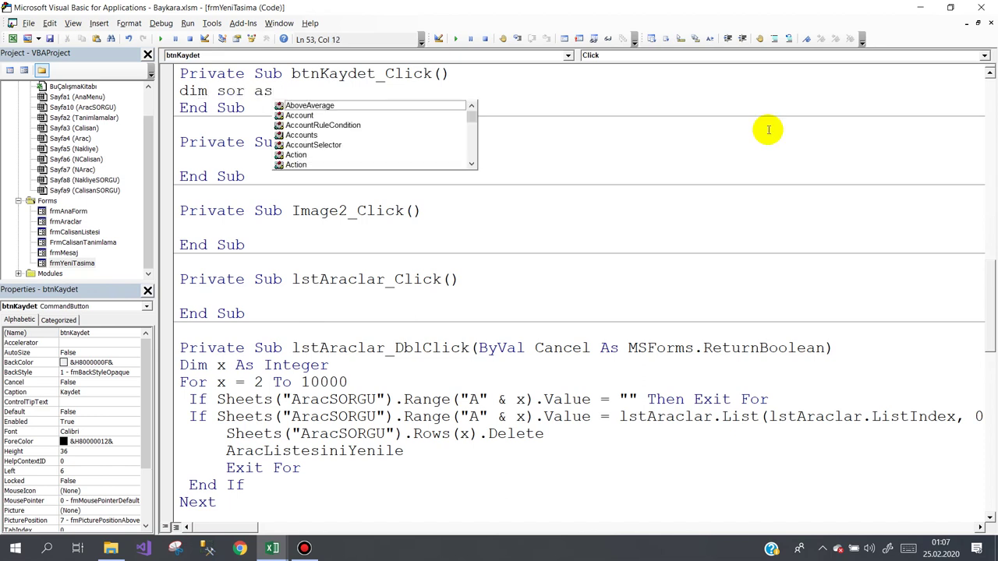
pyautogui.write('in')
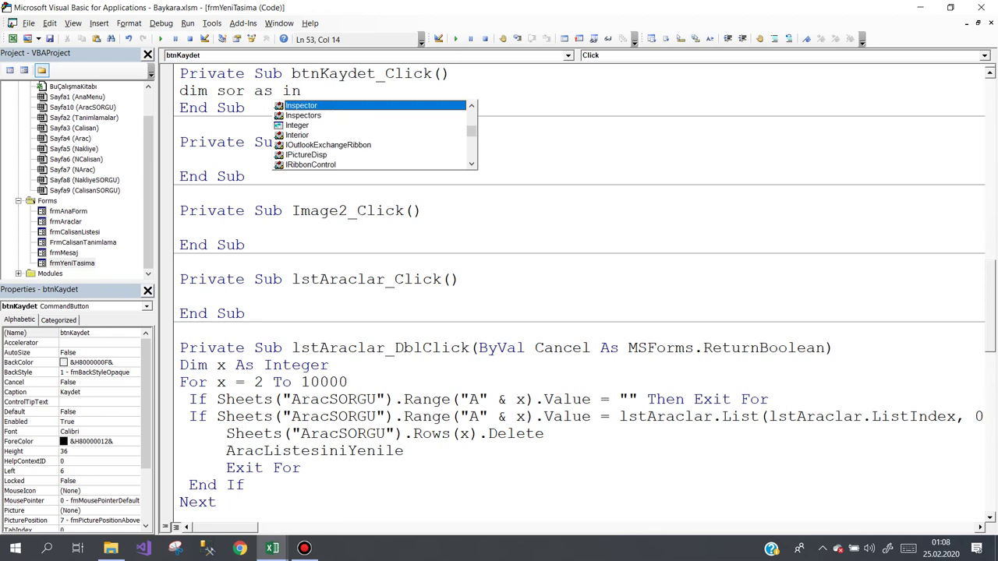
pyautogui.press('BackSpace')
pyautogui.press('BackSpace')
pyautogui.write('by')
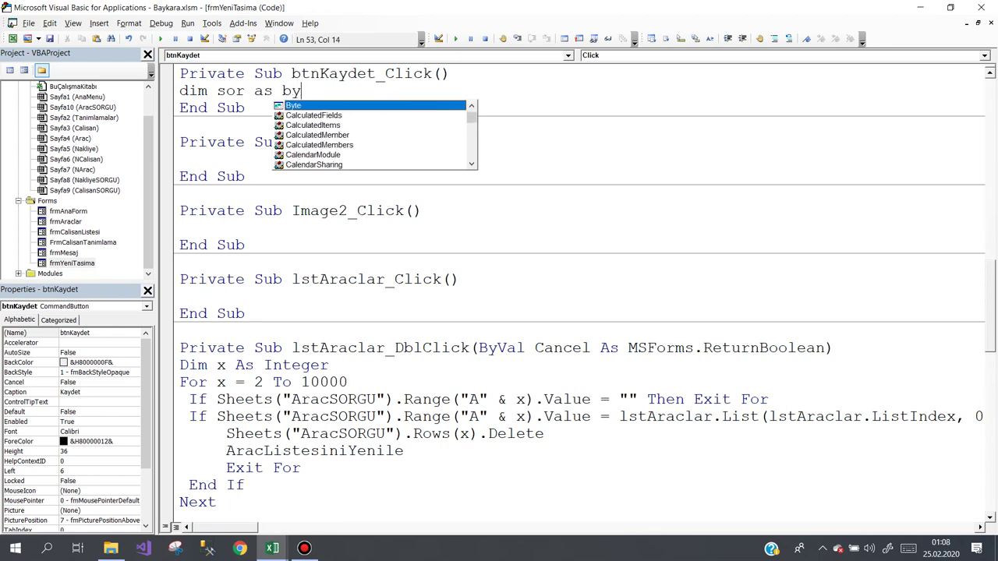
pyautogui.press('space')
pyautogui.press('Return')
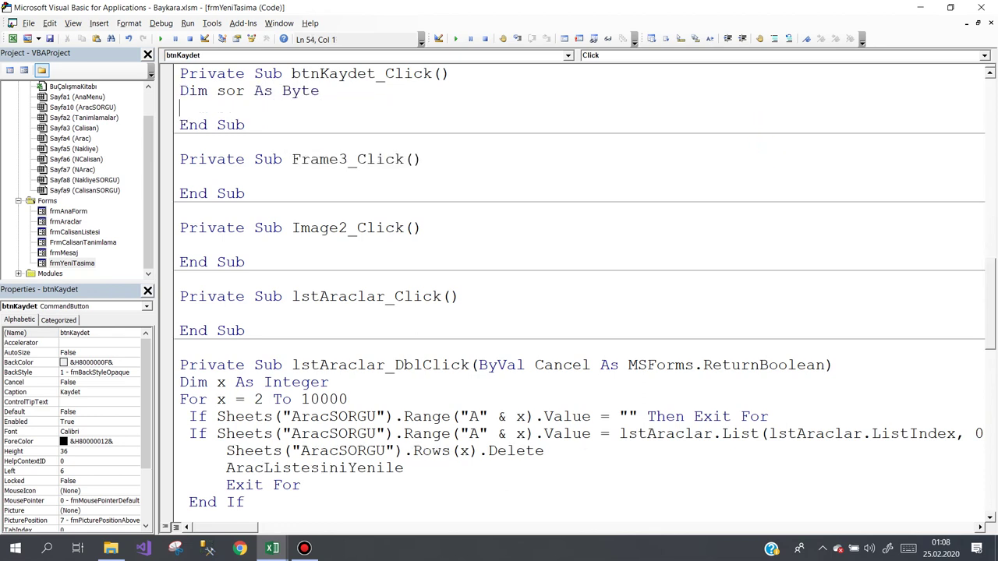
pyautogui.press('Return')
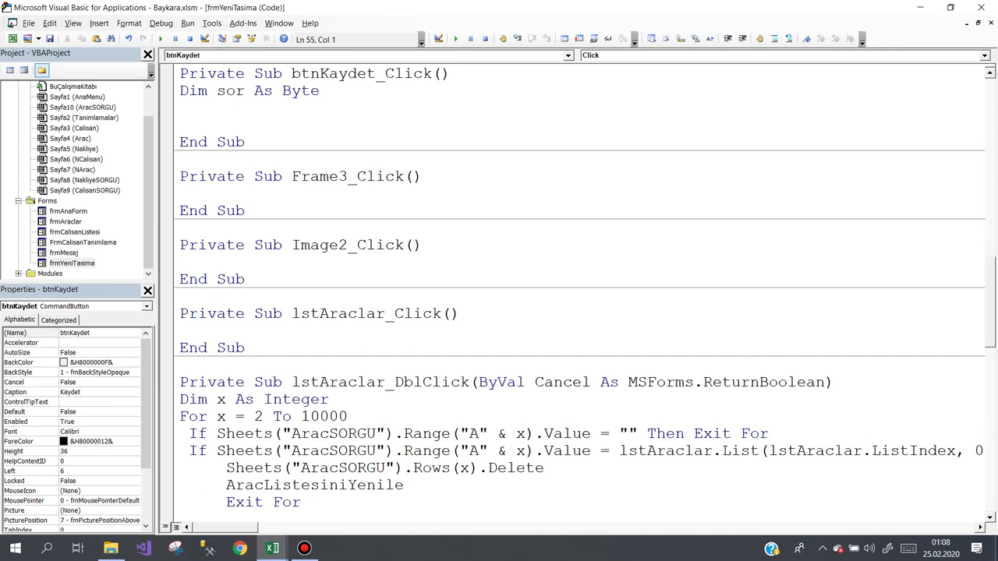
# - Declare x and y As Long on the line below
pyautogui.click(180, 108)
pyautogui.write('d')
pyautogui.write('i')
pyautogui.write('m ')
pyautogui.write('x a')
pyautogui.press('BackSpace')
pyautogui.press('BackSpace')
pyautogui.write(',y as ')
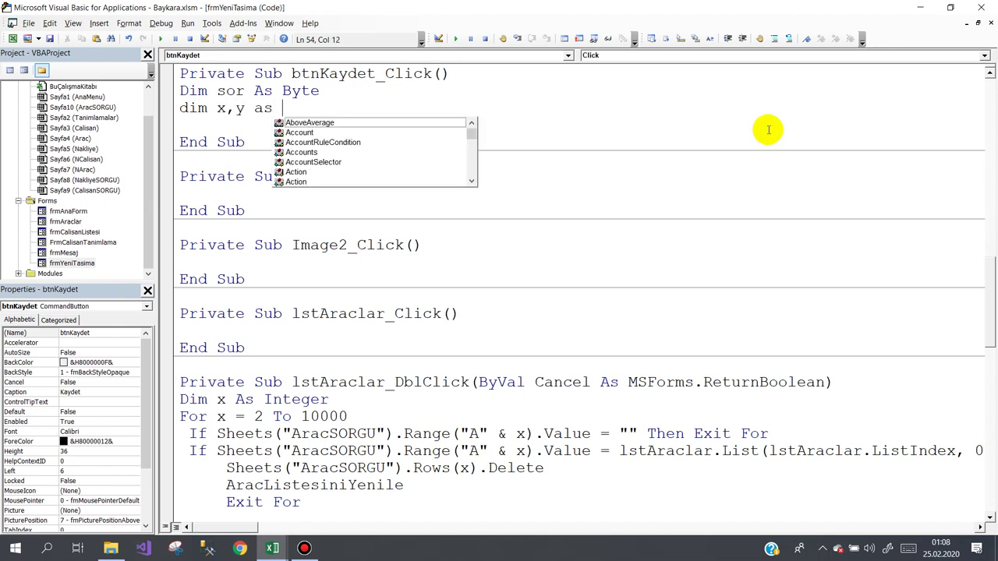
pyautogui.write('on')
pyautogui.press('BackSpace')
pyautogui.press('BackSpace')
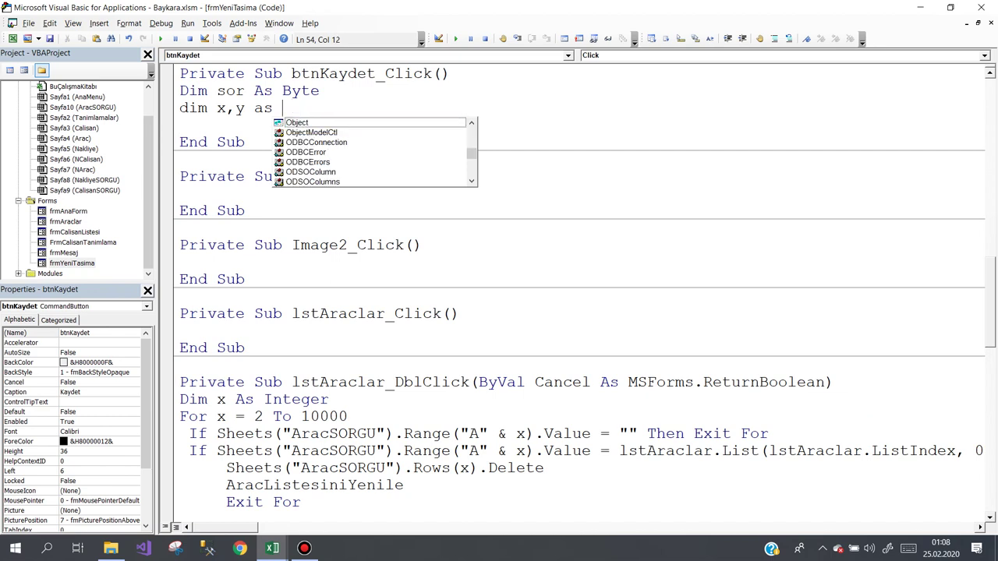
pyautogui.write('lon')
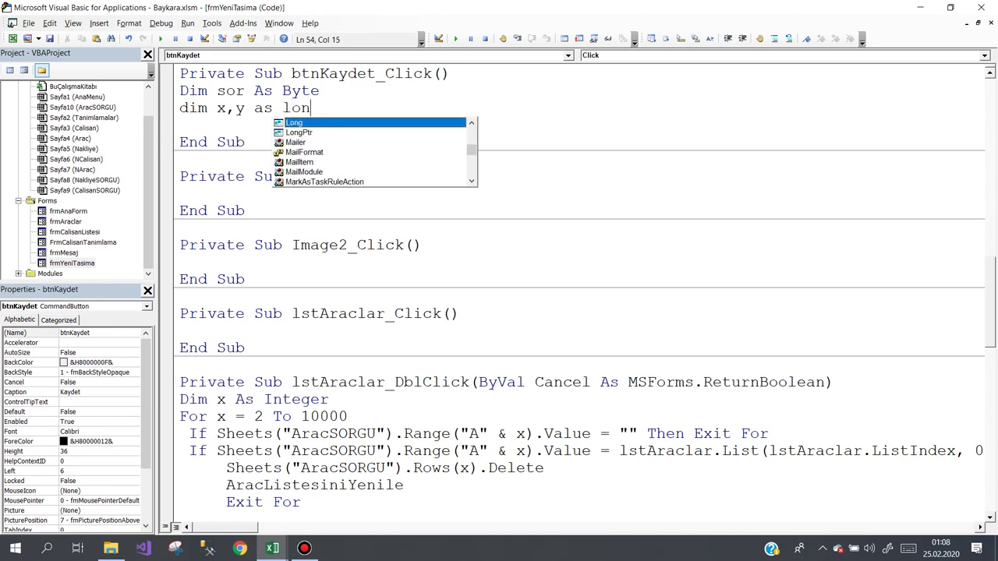
pyautogui.press('Return')
pyautogui.press('Return')
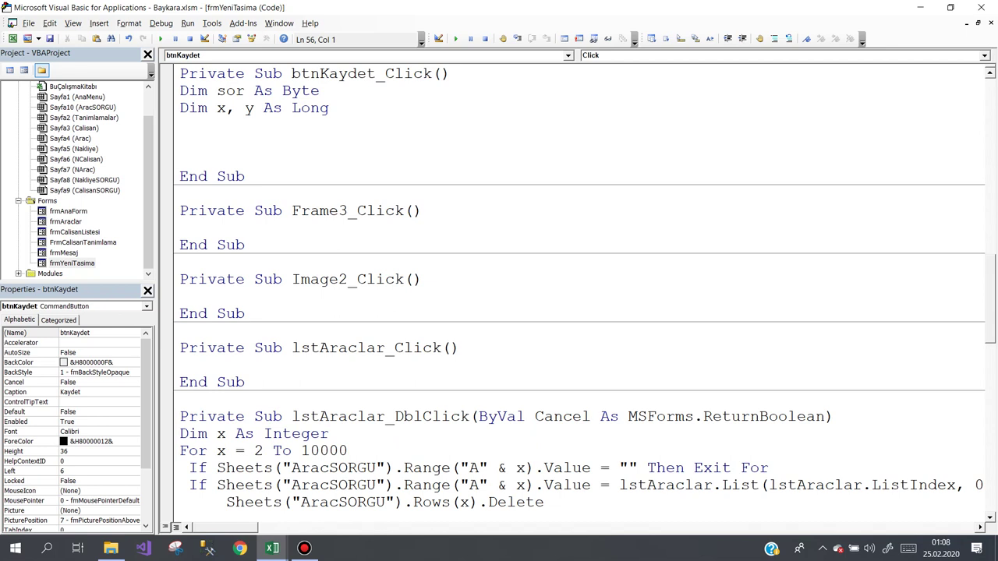
# - Begin assigning sor a MsgBox asking "Nakliye Kaydedilsin mi?"
pyautogui.write('s')
pyautogui.write('or=')
pyautogui.write('sg')
pyautogui.press('BackSpace')
pyautogui.press('BackSpace')
pyautogui.write('msg')
pyautogui.hotkey('ctrl', 'space')
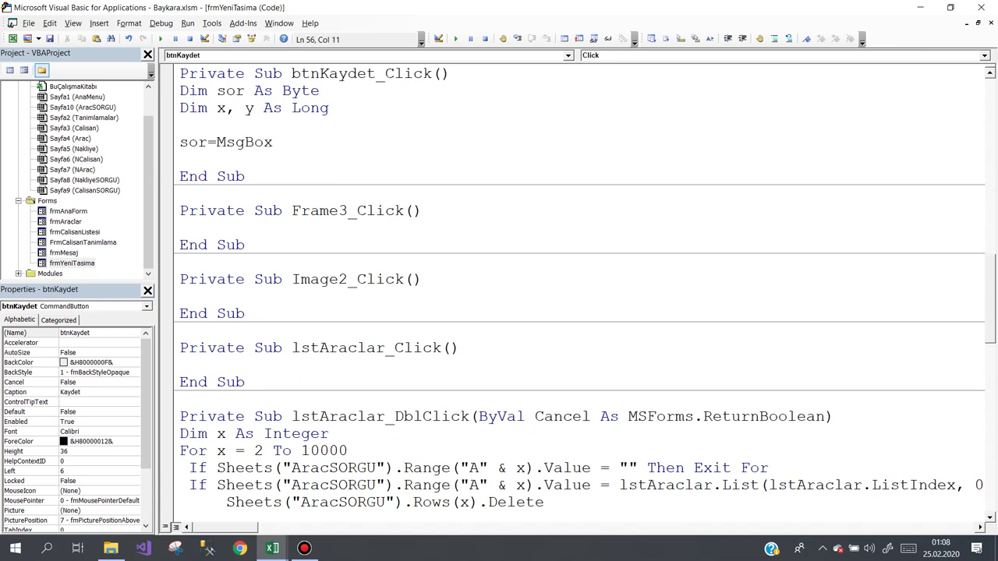
pyautogui.write('("')
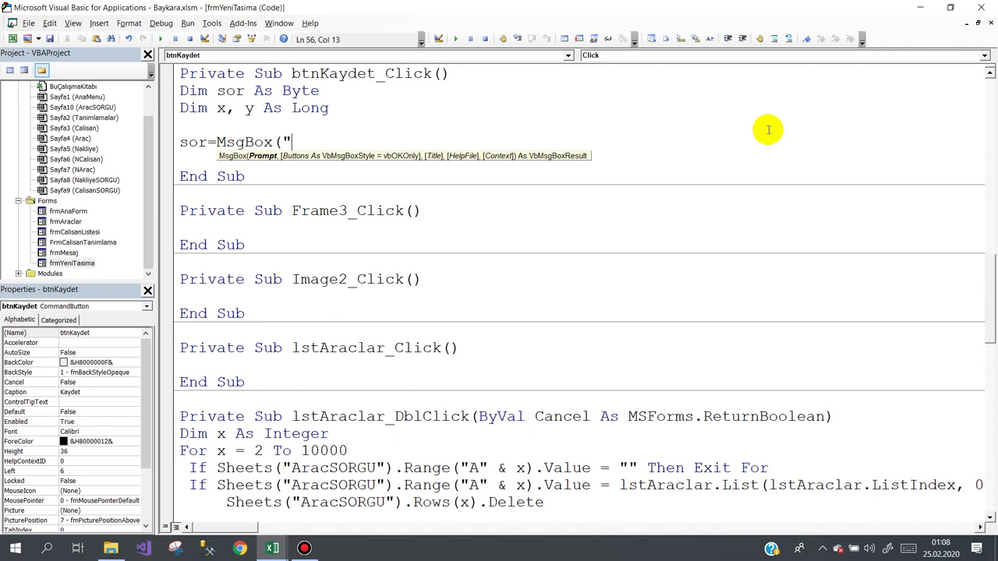
pyautogui.write('N')
pyautogui.write('ak')
pyautogui.write('i')
pyautogui.press('BackSpace')
pyautogui.write('l')
pyautogui.write('iye K')
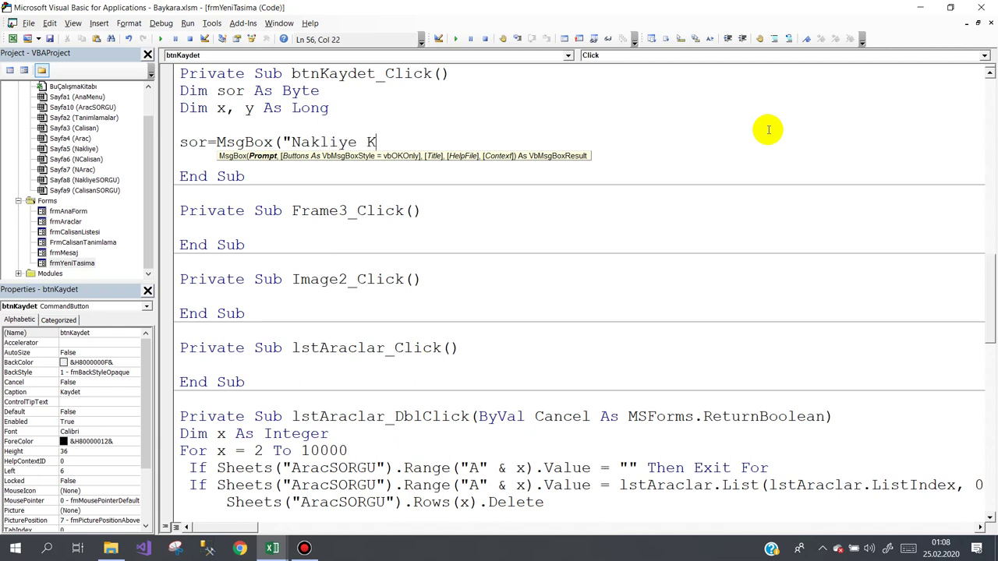
pyautogui.write('ayded')
pyautogui.write('ils')
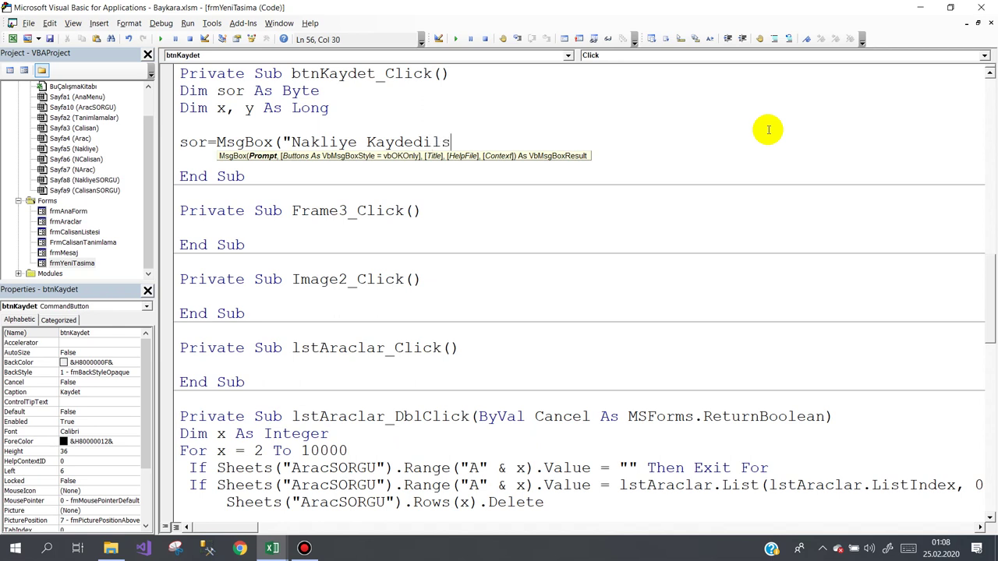
pyautogui.write('in ')
pyautogui.write('m')
pyautogui.write('i?')
pyautogui.write('"')
pyautogui.write(',vb')
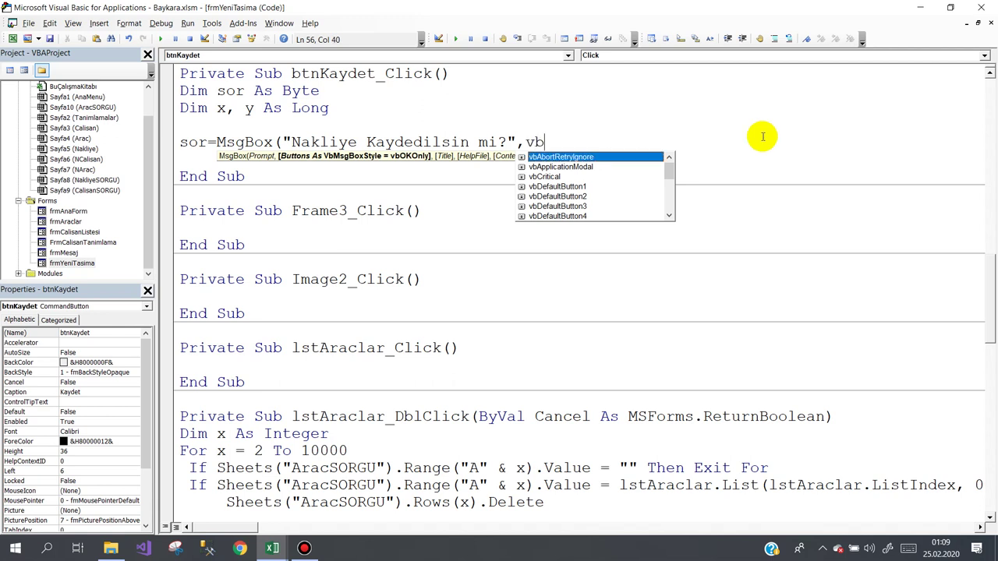
pyautogui.write('y')
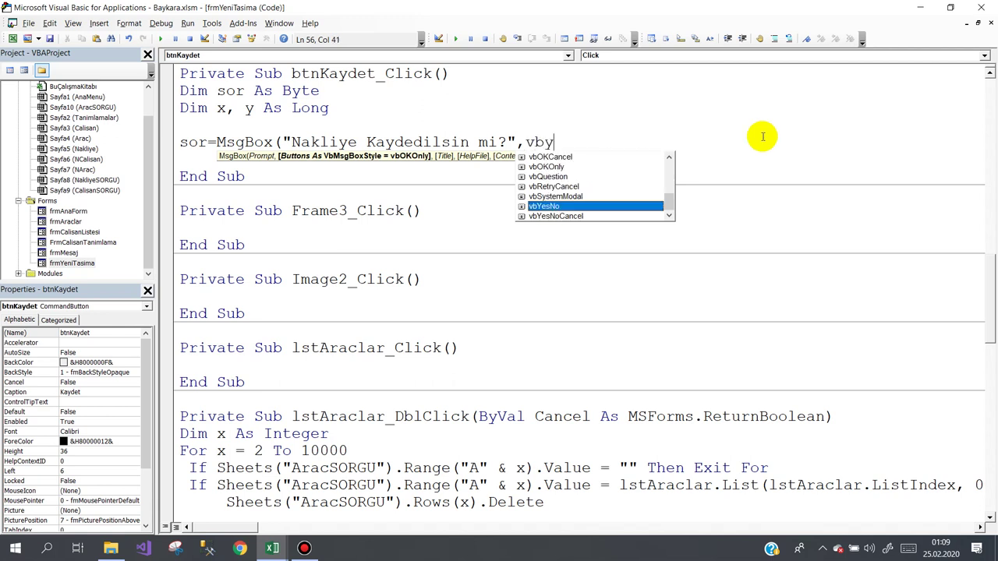
pyautogui.write('+')
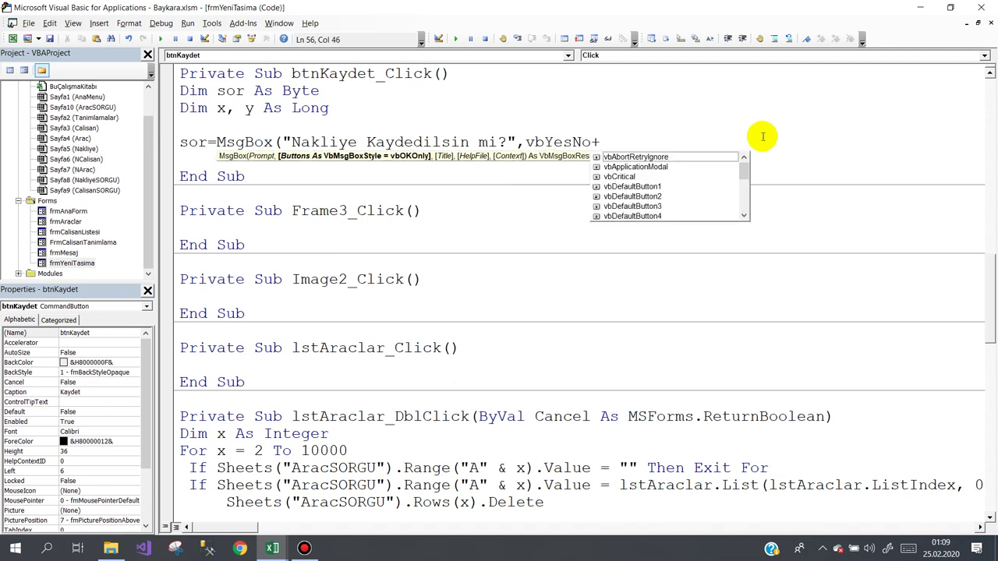
# - Give the message box vbYesNo + vbDefaultButton1 + vbQuestion and the title "KAYDET"
pyautogui.press('Down')
pyautogui.press('Down')
pyautogui.press('Down')
pyautogui.press('Down')
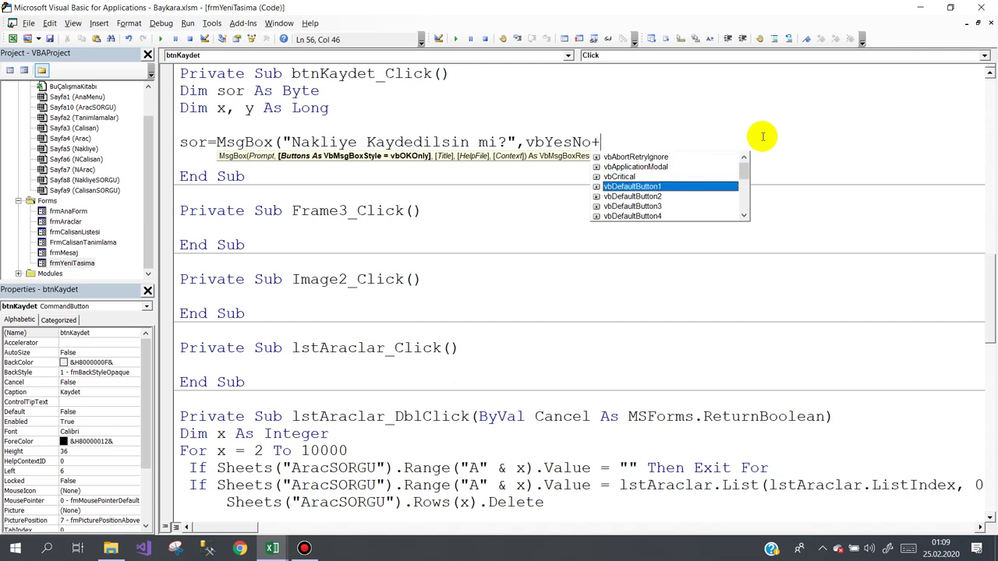
pyautogui.write('+')
pyautogui.press('Down')
pyautogui.press('Down')
pyautogui.press('Down')
pyautogui.press('Down')
pyautogui.press('Down')
pyautogui.press('Down')
pyautogui.press('Down')
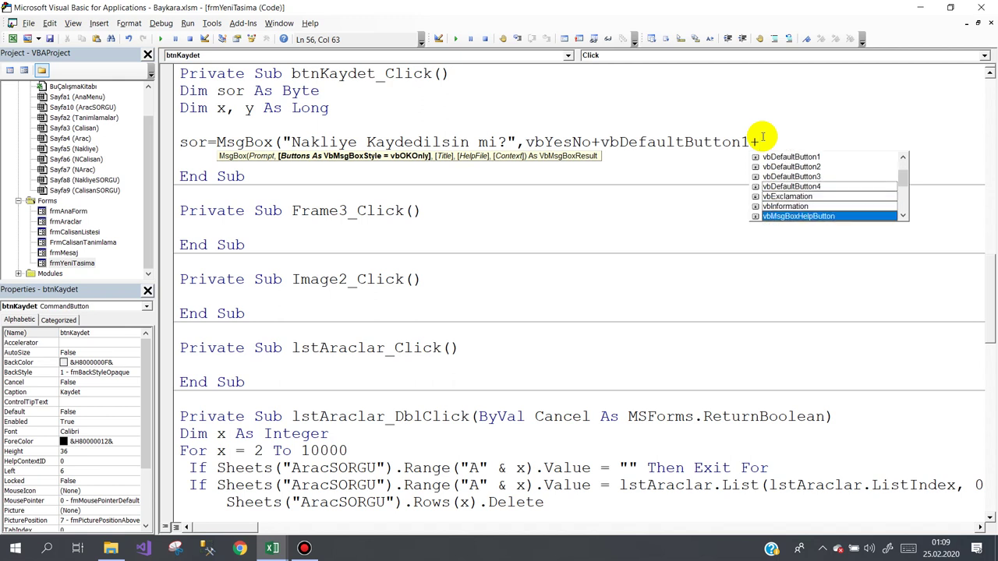
pyautogui.press('Down')
pyautogui.press('Up')
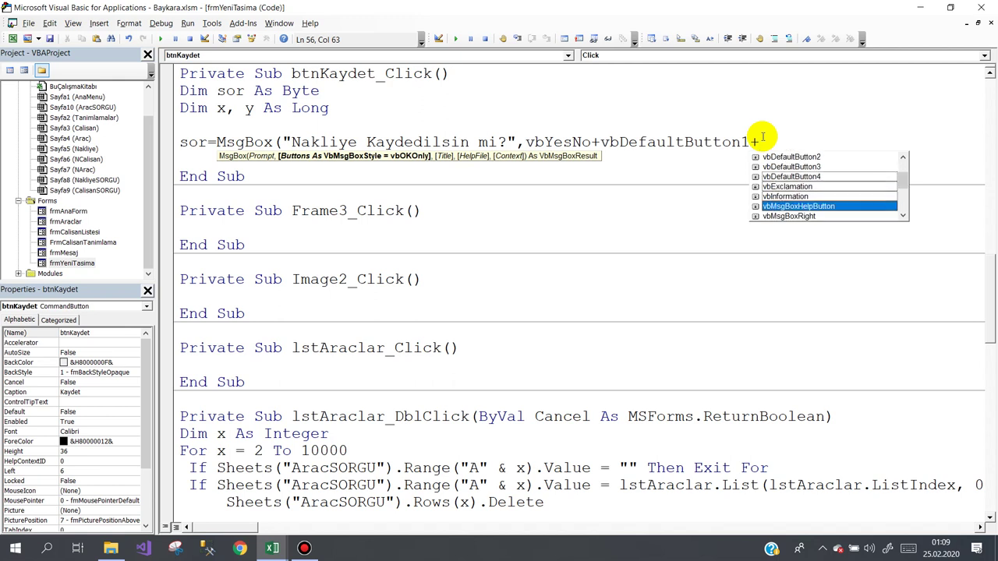
pyautogui.press('Down')
pyautogui.press('Down')
pyautogui.press('Down')
pyautogui.press('Down')
pyautogui.press('Down')
pyautogui.press('Down')
pyautogui.press('Down')
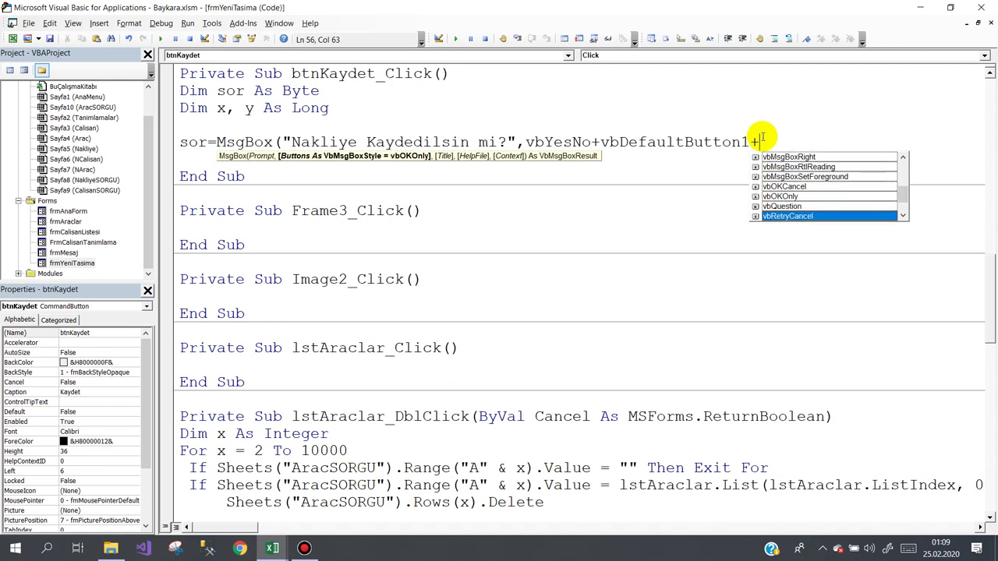
pyautogui.press('Up')
pyautogui.write(',"')
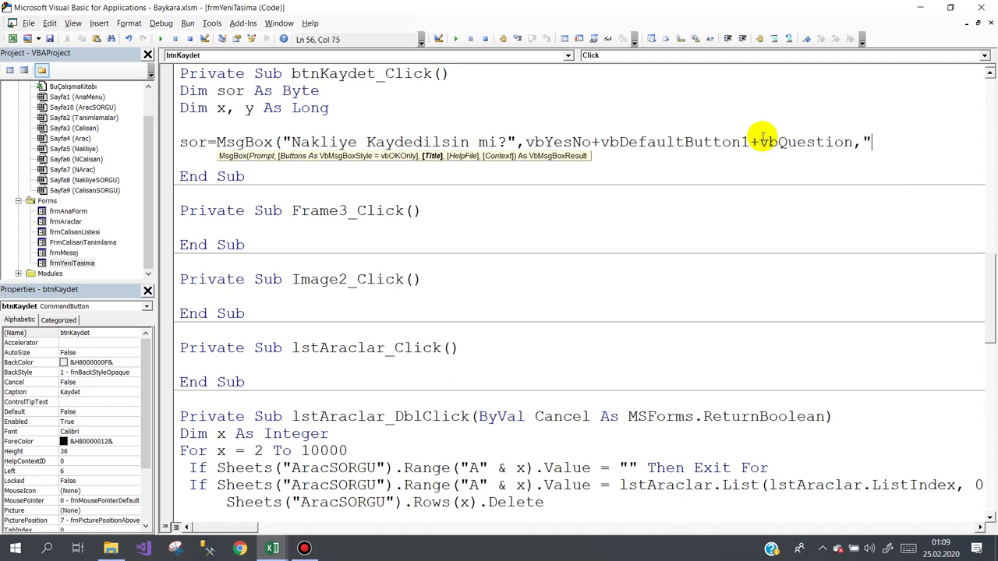
pyautogui.write('KAYDE')
pyautogui.write('T")')
# - Add the line If sor = vbNo Then Exit Sub
pyautogui.press('Return')
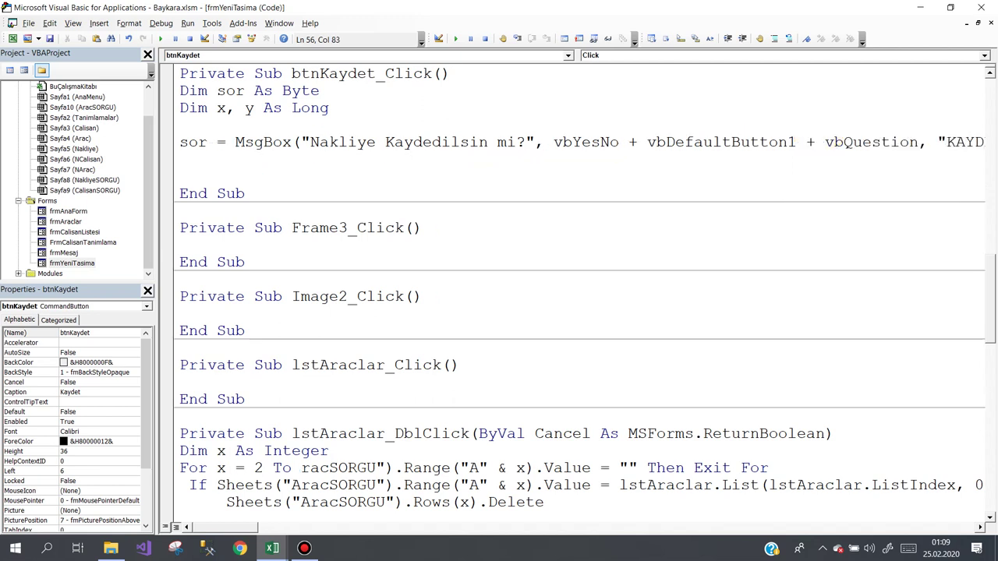
pyautogui.write('if ')
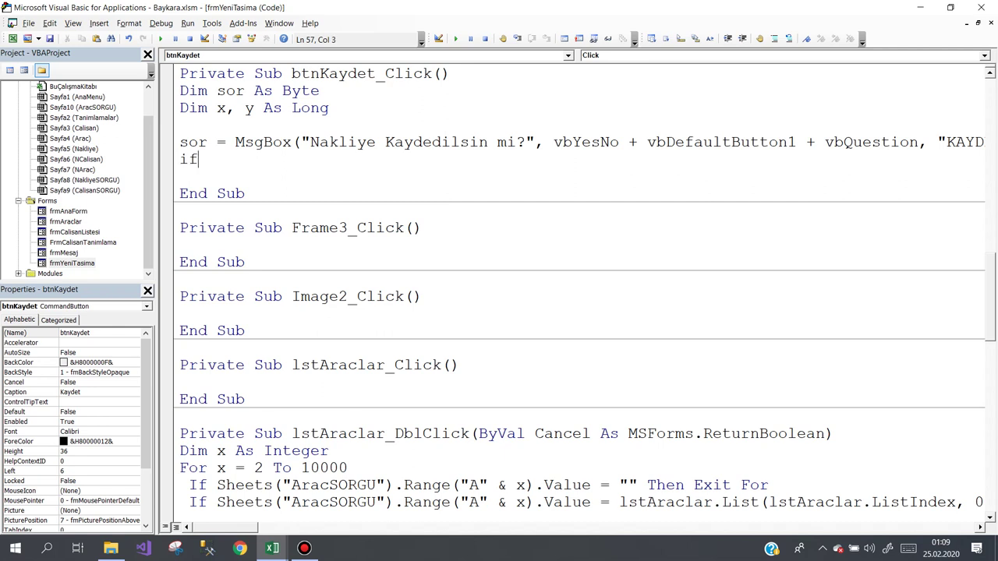
pyautogui.write('sor=')
pyautogui.write('vbn')
pyautogui.hotkey('ctrl', 'space')
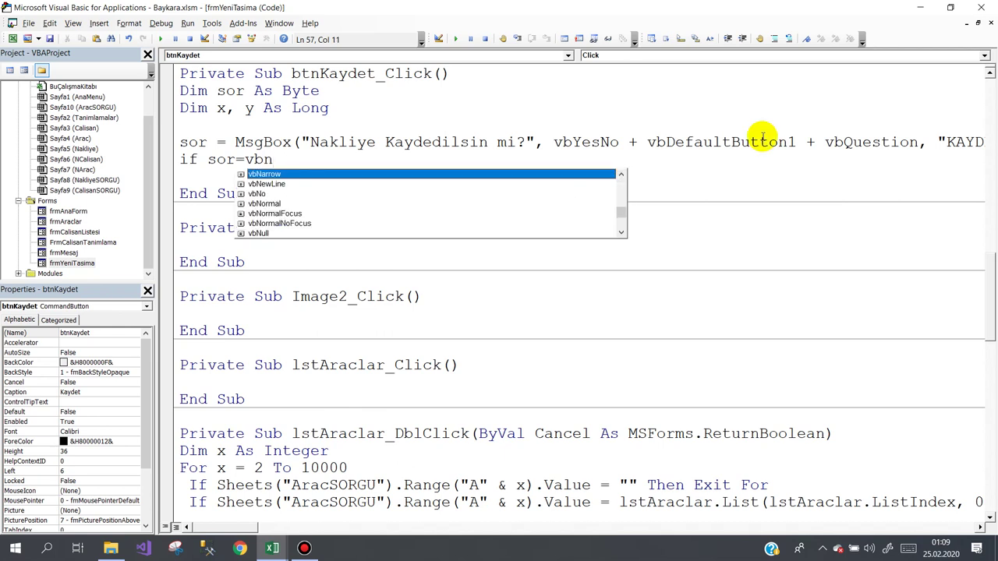
pyautogui.press('Down')
pyautogui.press('Down')
pyautogui.press('Down')
pyautogui.press('Up')
pyautogui.press('Tab')
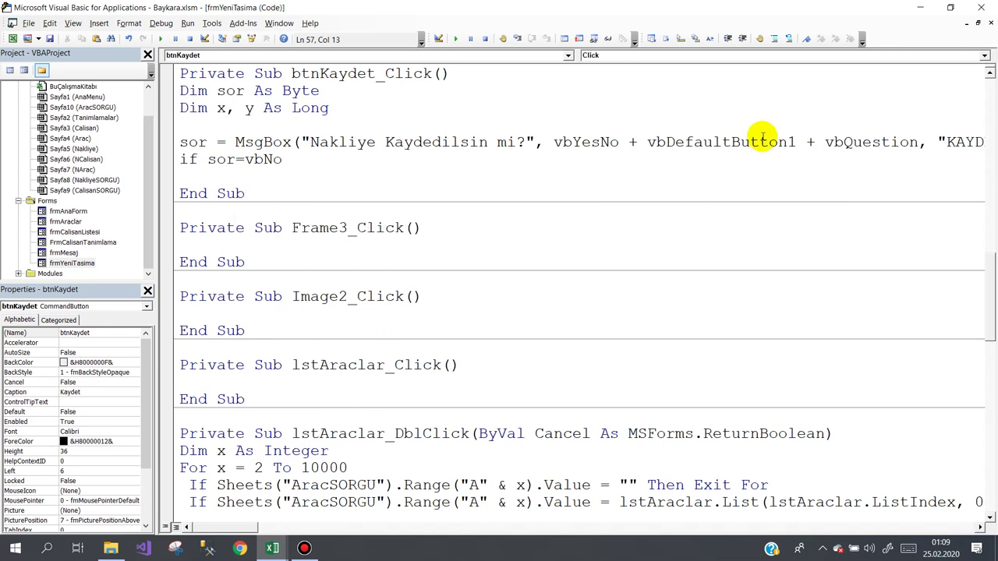
pyautogui.write('then ')
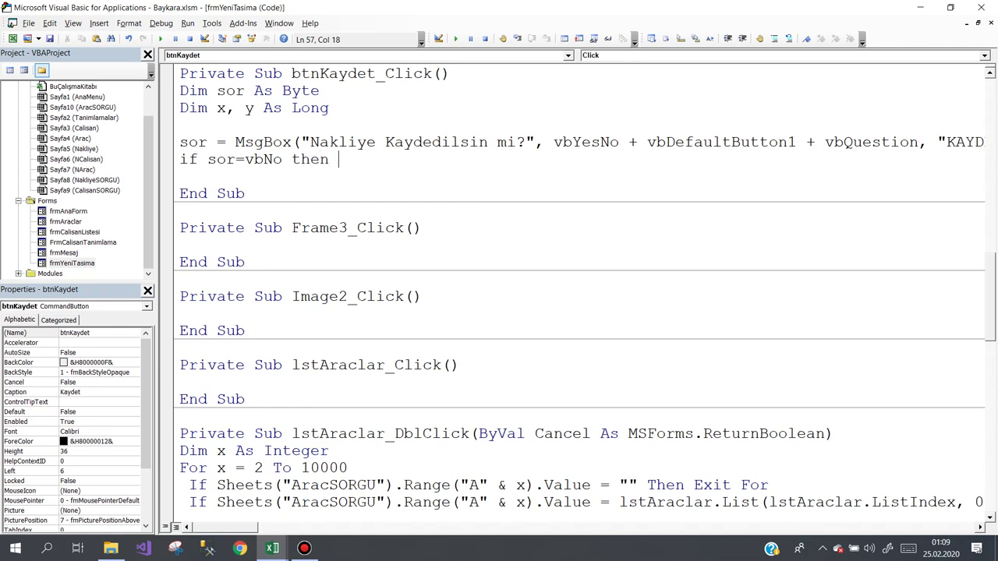
pyautogui.write('exit ')
pyautogui.write('sub')
pyautogui.press('Return')
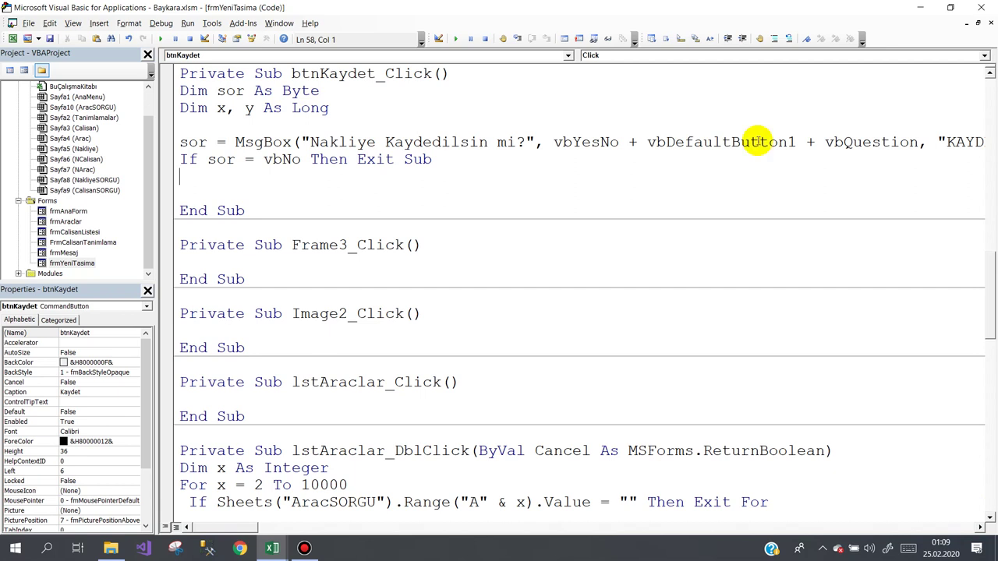
# - Append the comment 'Hayır buttonuna tıklanırsa çık' and restore down the editor window
pyautogui.click(452, 163)
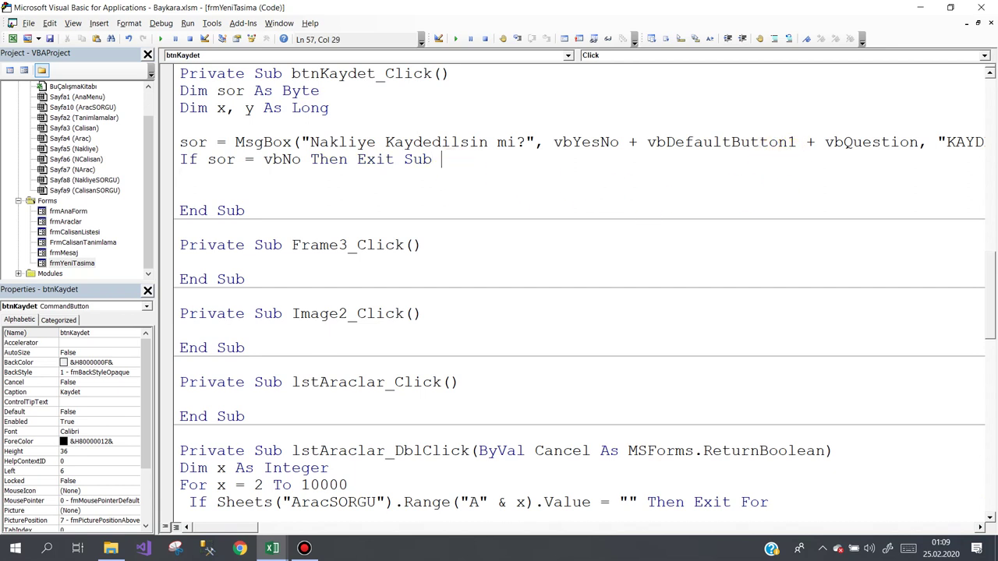
pyautogui.write("'Hy")
pyautogui.write('ı')
pyautogui.press('BackSpace')
pyautogui.press('BackSpace')
pyautogui.write('a')
pyautogui.write('yır b')
pyautogui.write('utto')
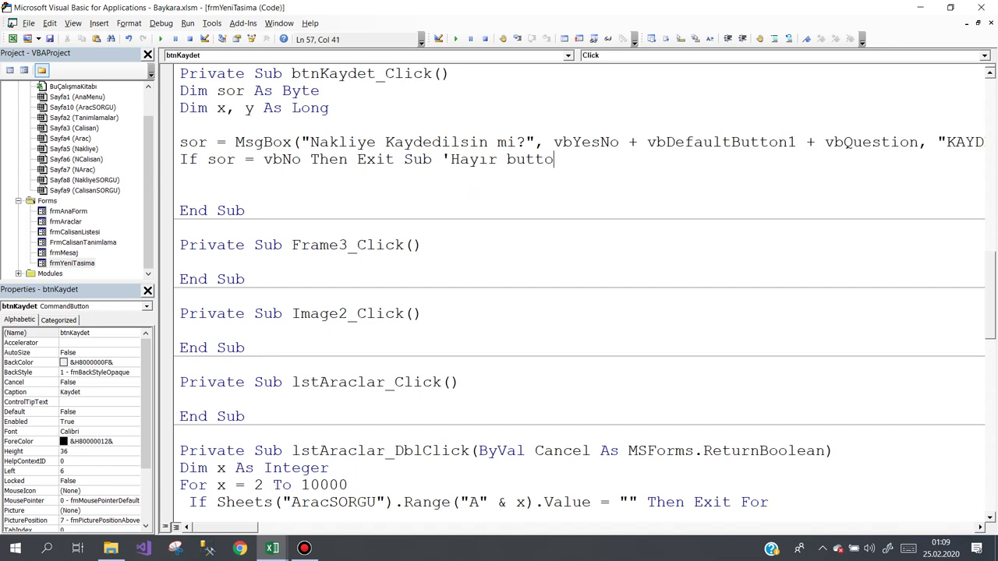
pyautogui.write('nuna t')
pyautogui.write('ıklan')
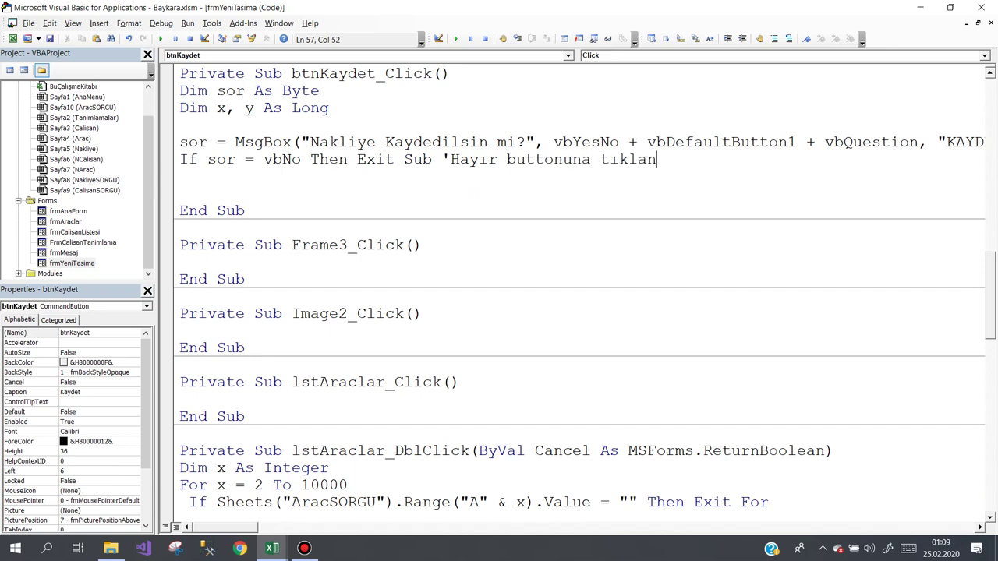
pyautogui.write('ırsa ')
pyautogui.write('pro')
pyautogui.press('BackSpace')
pyautogui.press('BackSpace')
pyautogui.press('BackSpace')
pyautogui.write('çık')
pyautogui.press('Return')
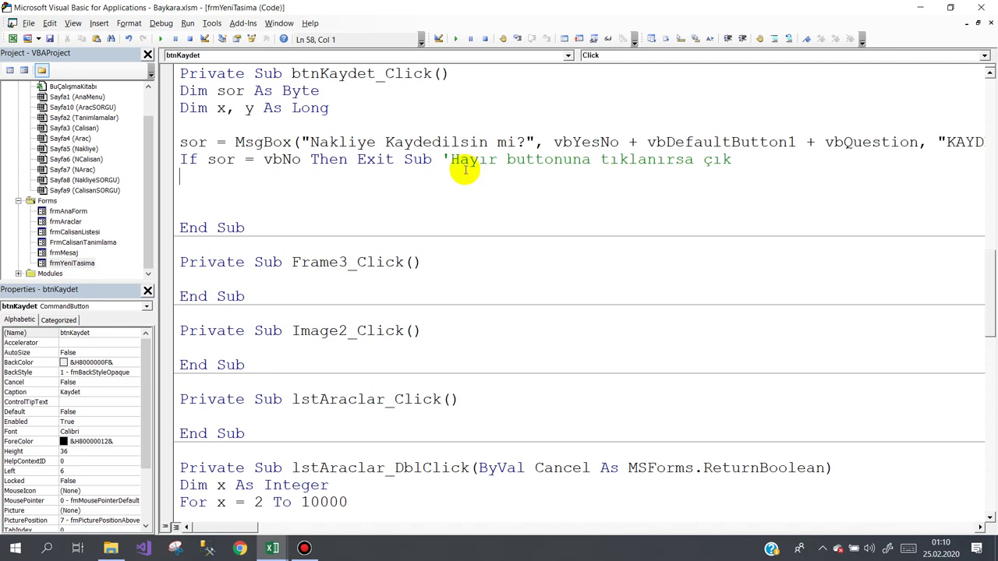
pyautogui.doubleClick(333, 8)
# - Check the headers on the Nakliye, NCalisan and NArac sheets, then return to the VBA editor
pyautogui.click(78, 413)
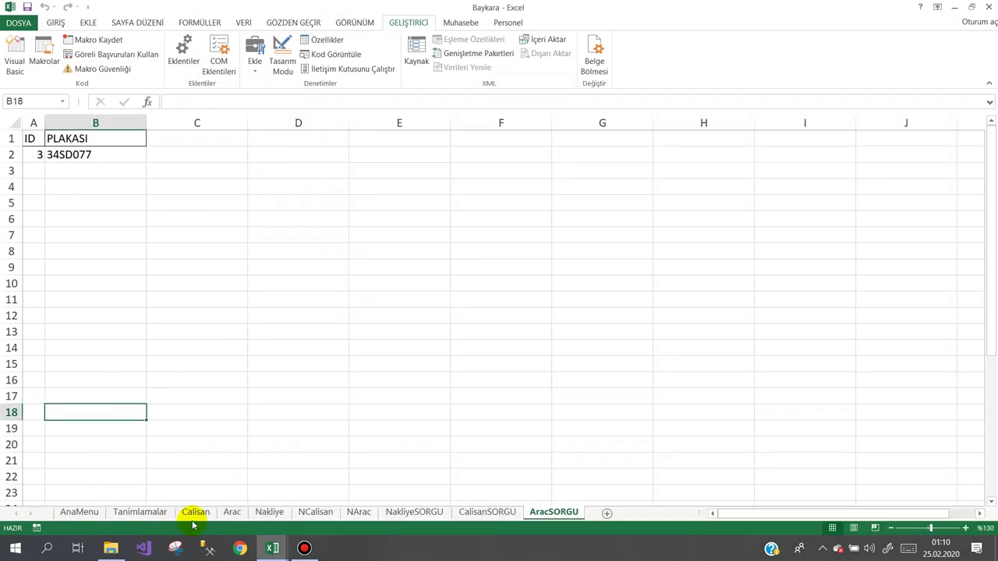
pyautogui.click(270, 513)
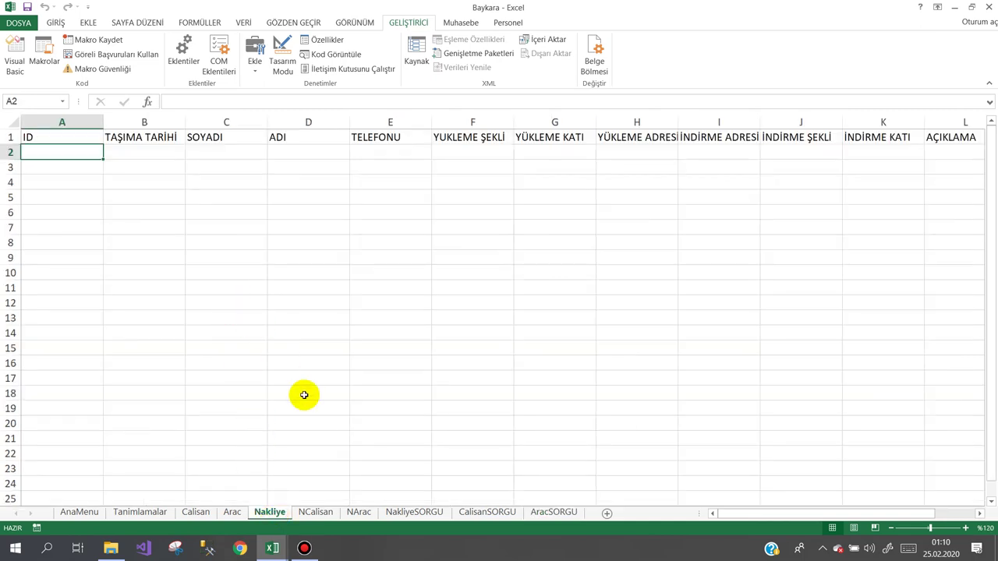
pyautogui.click(320, 513)
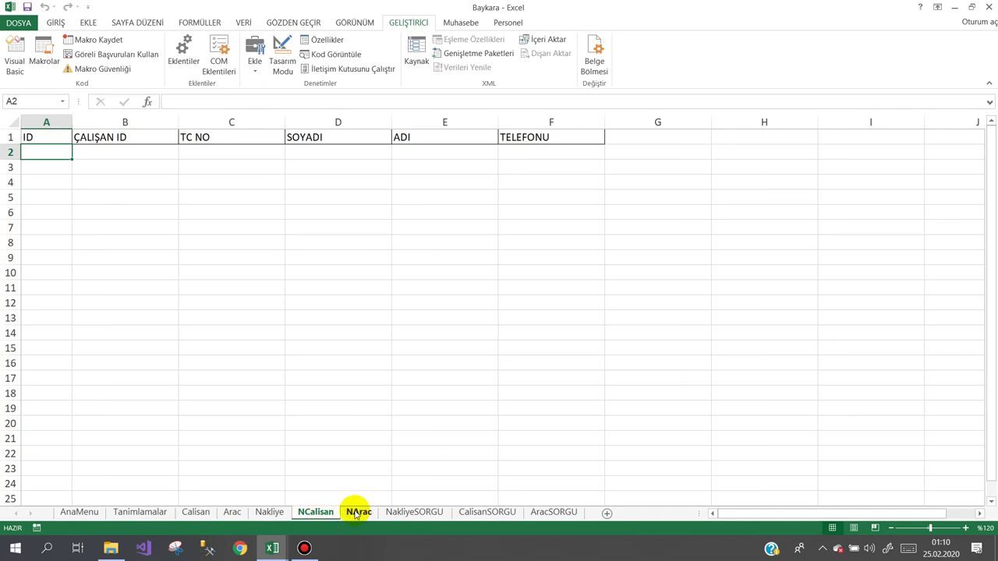
pyautogui.click(357, 513)
pyautogui.click(269, 512)
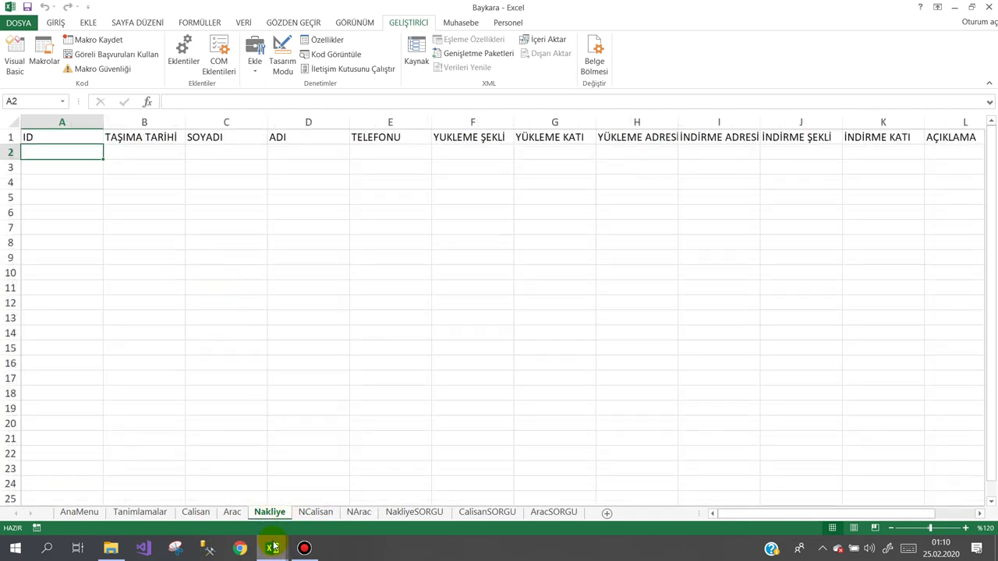
pyautogui.click(272, 548)
pyautogui.click(315, 497)
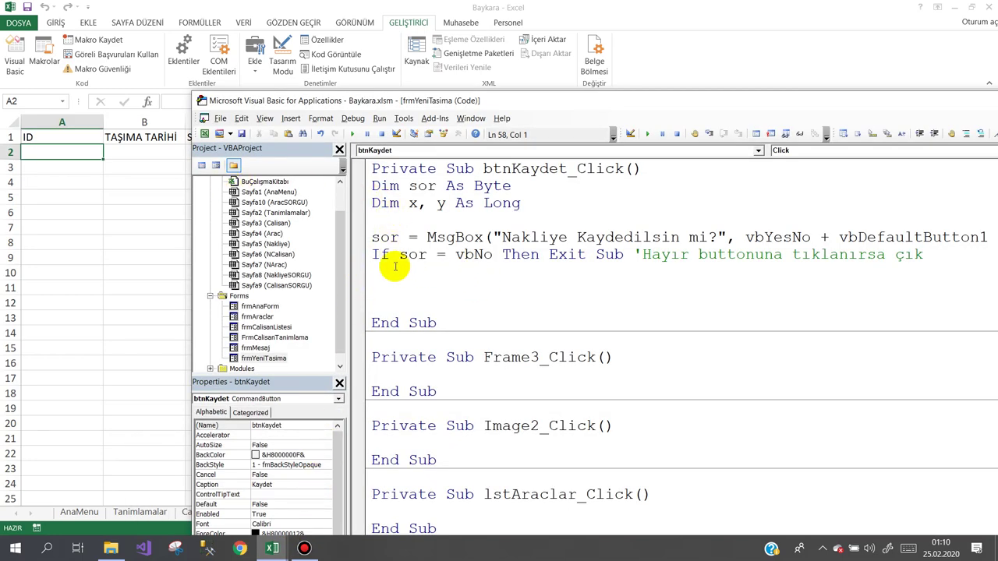
# - Add the line Sheets("Nakliye").Rows(2).Insert to btnKaydet_Click
pyautogui.write('she')
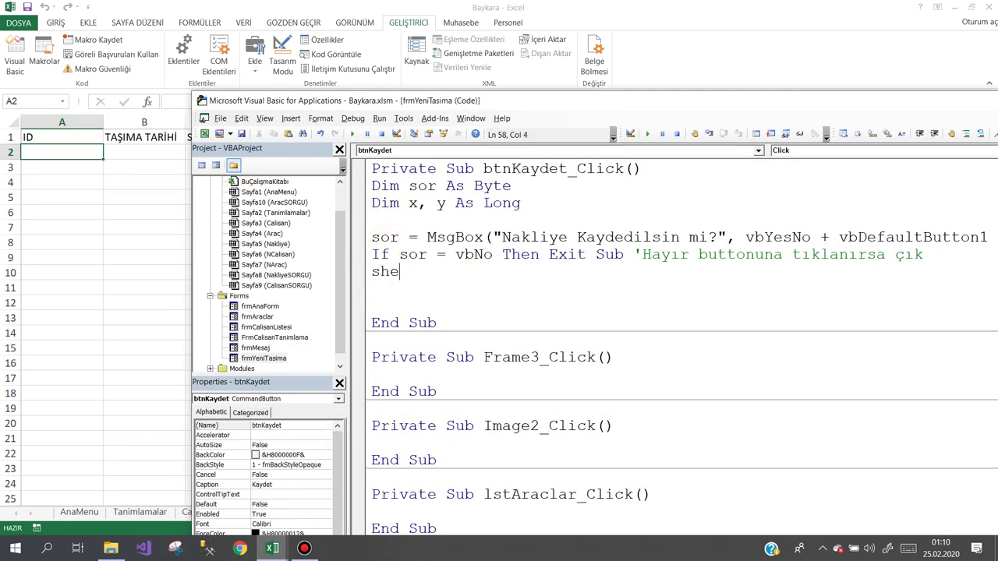
pyautogui.hotkey('ctrl', 'space')
pyautogui.write('("')
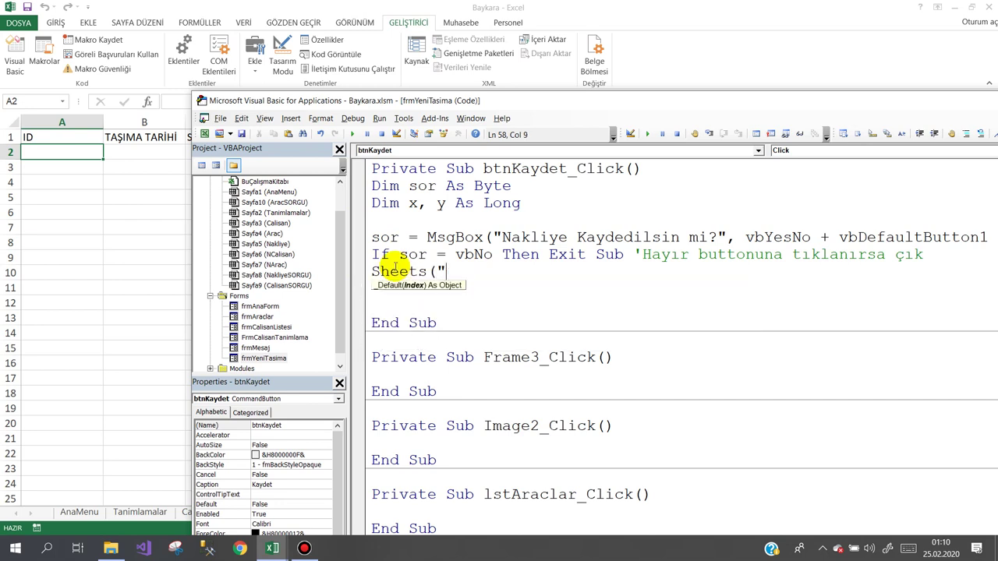
pyautogui.write('Nak')
pyautogui.write('l')
pyautogui.write('iye"')
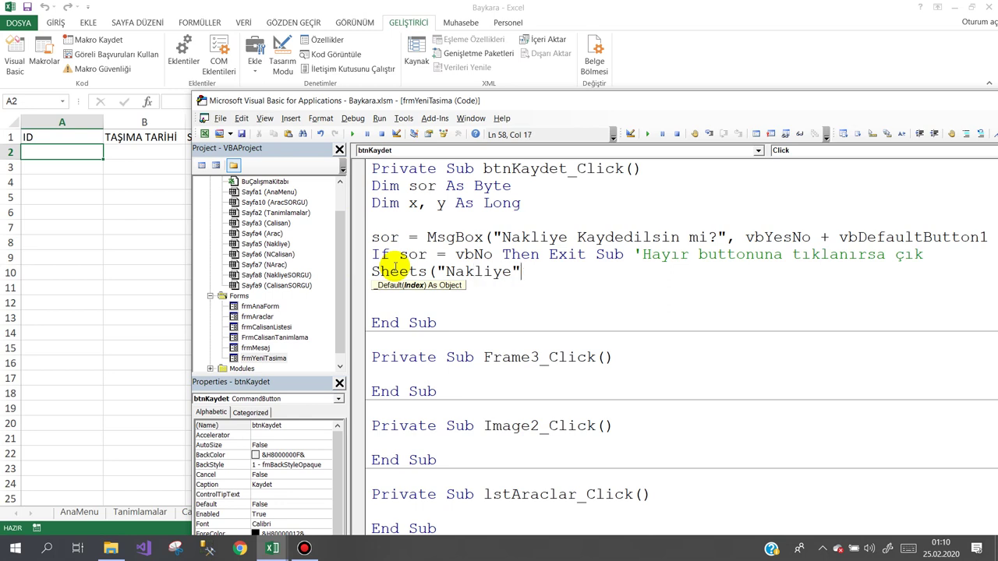
pyautogui.write(').r')
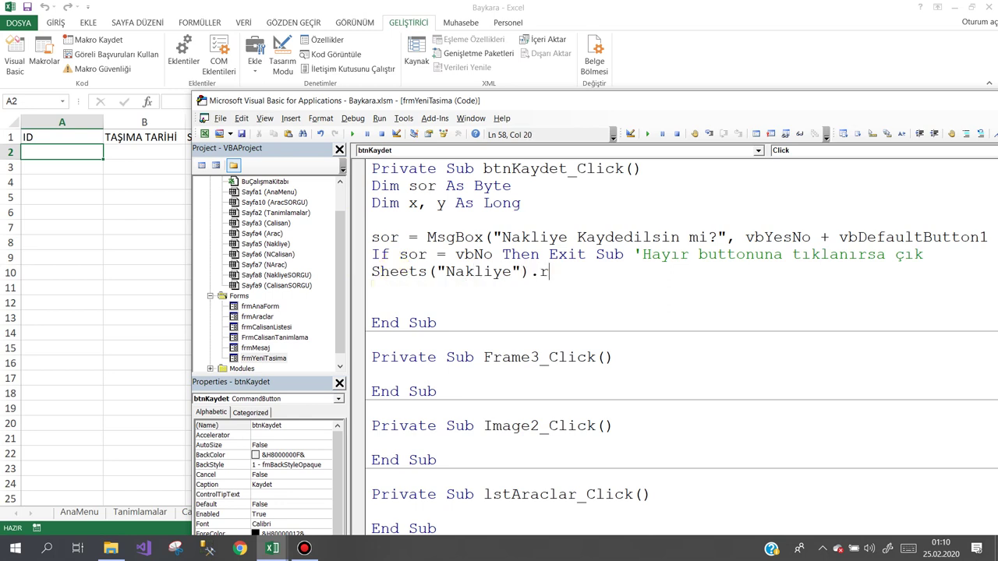
pyautogui.write('ows(')
pyautogui.write('2).')
pyautogui.write('in')
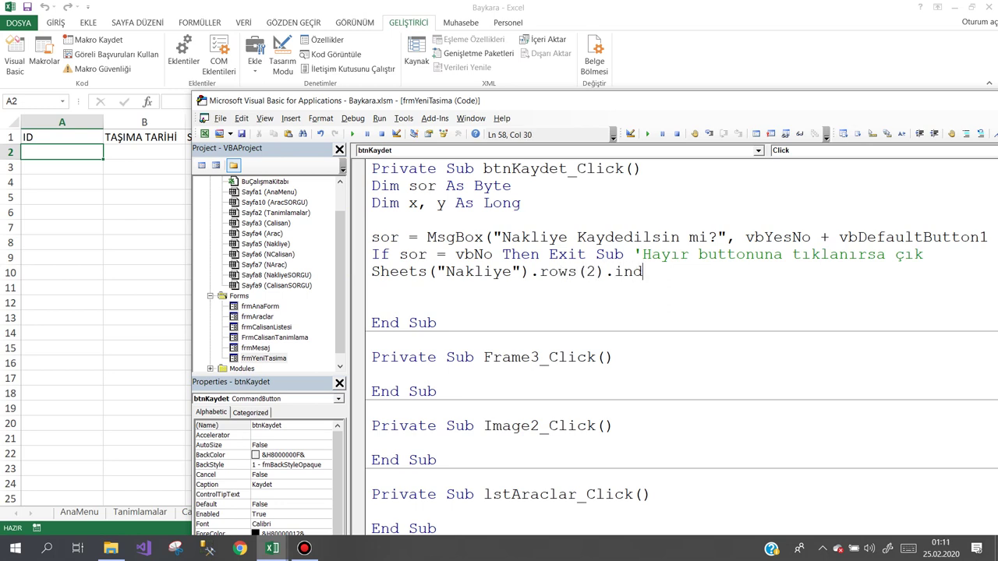
pyautogui.write('sert')
pyautogui.press('Return')
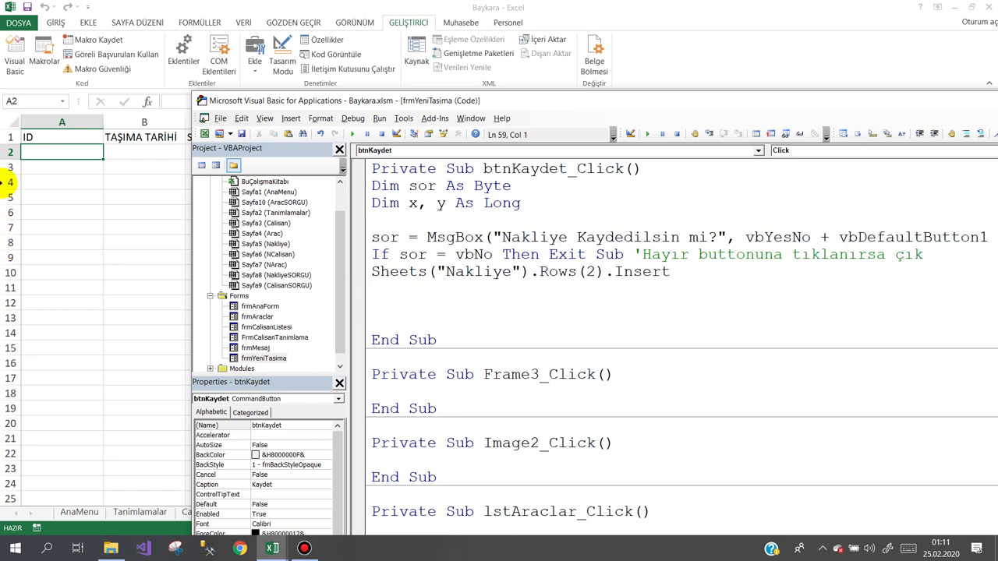
# - Insert a blank row 2 on the Nakliye sheet and select A2:D2
pyautogui.rightClick(16, 152)
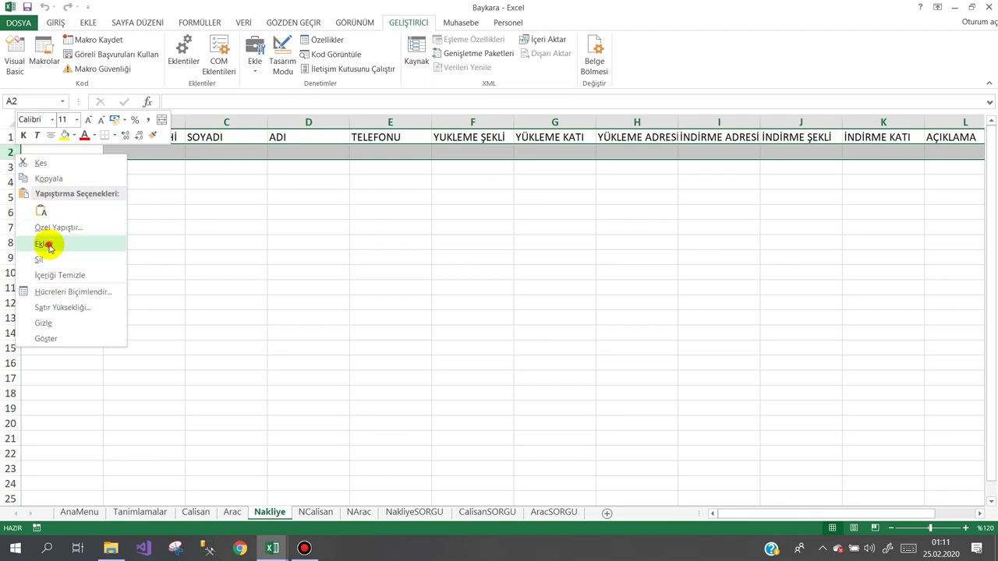
pyautogui.click(43, 244)
pyautogui.click(101, 197)
pyautogui.moveTo(59, 149); pyautogui.dragTo(288, 150)
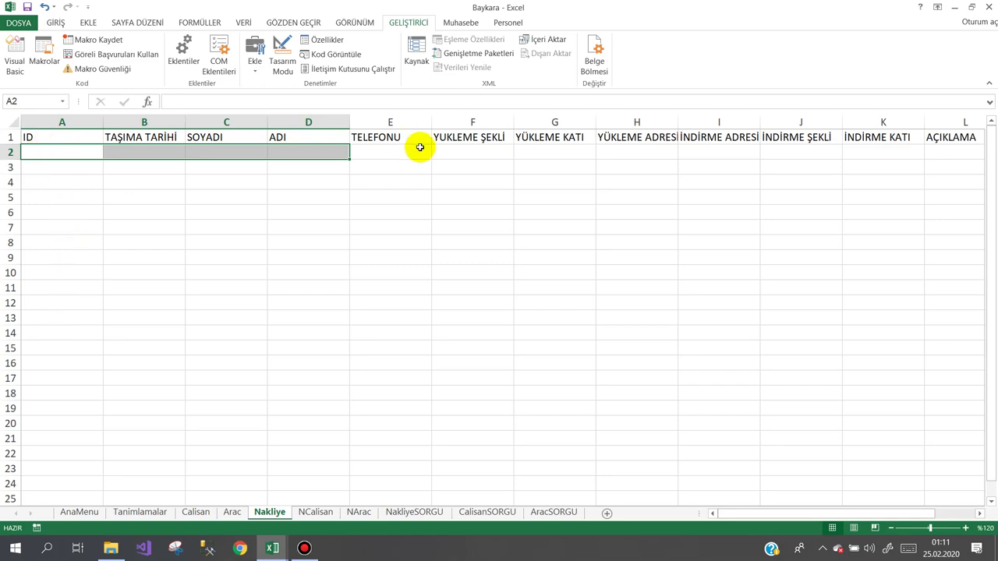
pyautogui.click(270, 548)
# - Copy the Sheets("Nakliye") reference onto a new line below the row insert
pyautogui.click(321, 499)
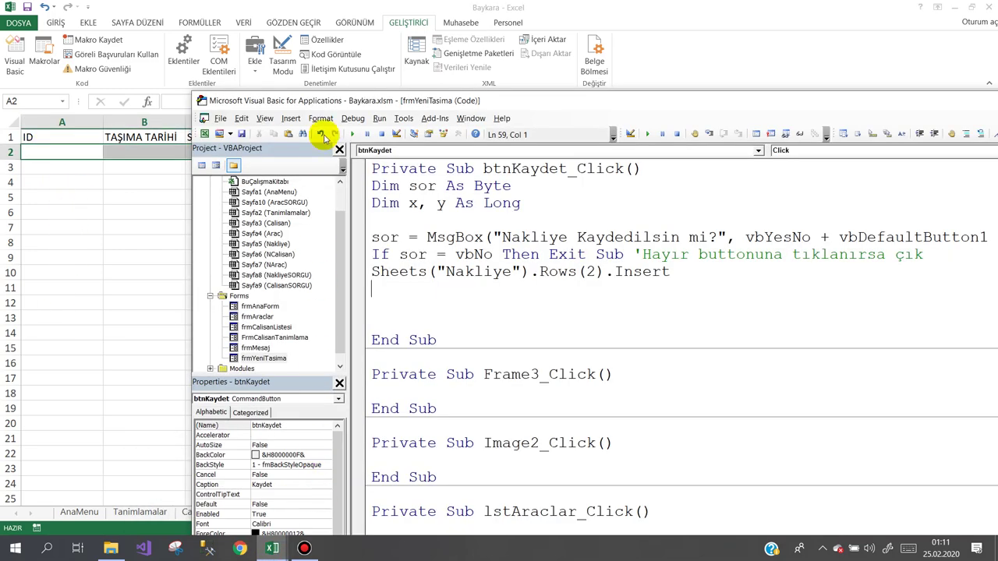
pyautogui.moveTo(323, 100)
pyautogui.mouseDown()
pyautogui.moveTo(148, 180)
pyautogui.moveTo(177, 184)
pyautogui.mouseUp()
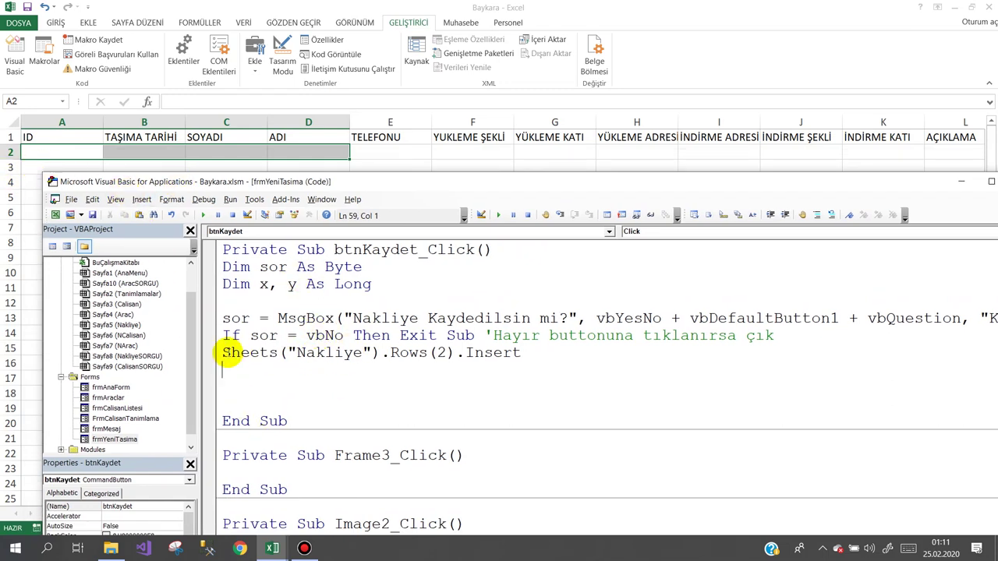
pyautogui.moveTo(222, 353); pyautogui.dragTo(382, 359)
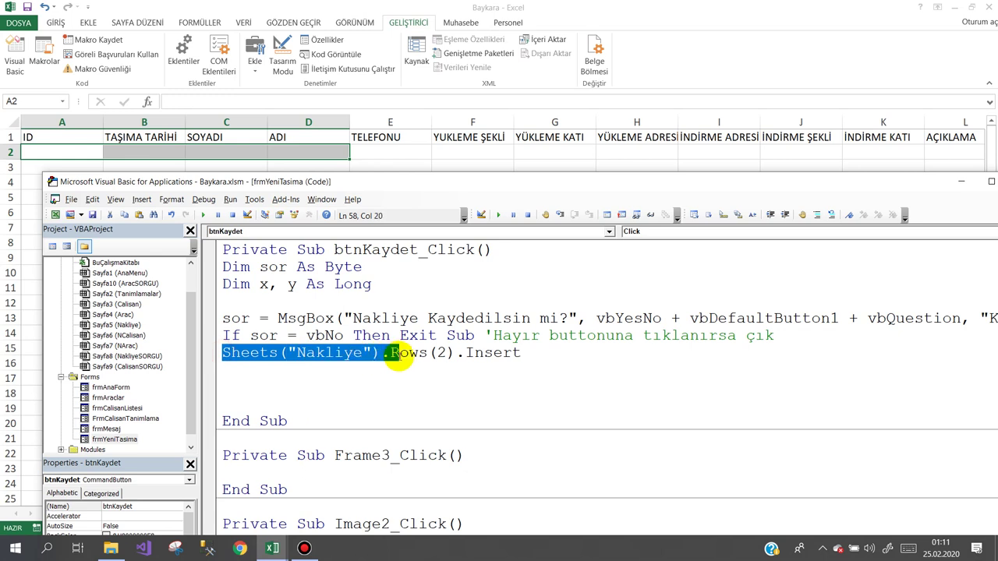
pyautogui.hotkey('ctrl', 'c')
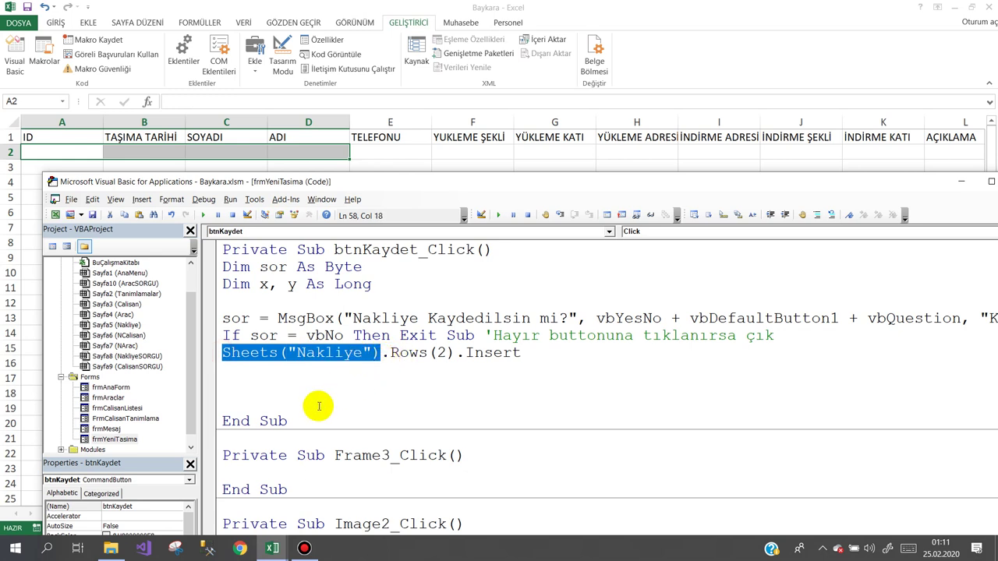
pyautogui.click(263, 378)
pyautogui.hotkey('ctrl', 'v')
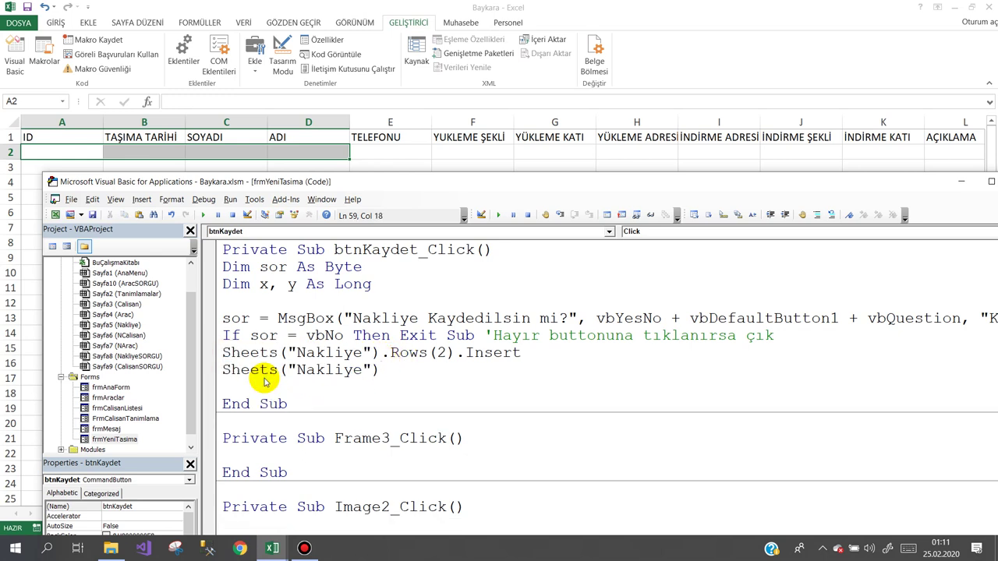
# - Complete it as .Range("A2").Value = txtTasimaId.Value, then check cell A2 in Excel
pyautogui.write('.ra')
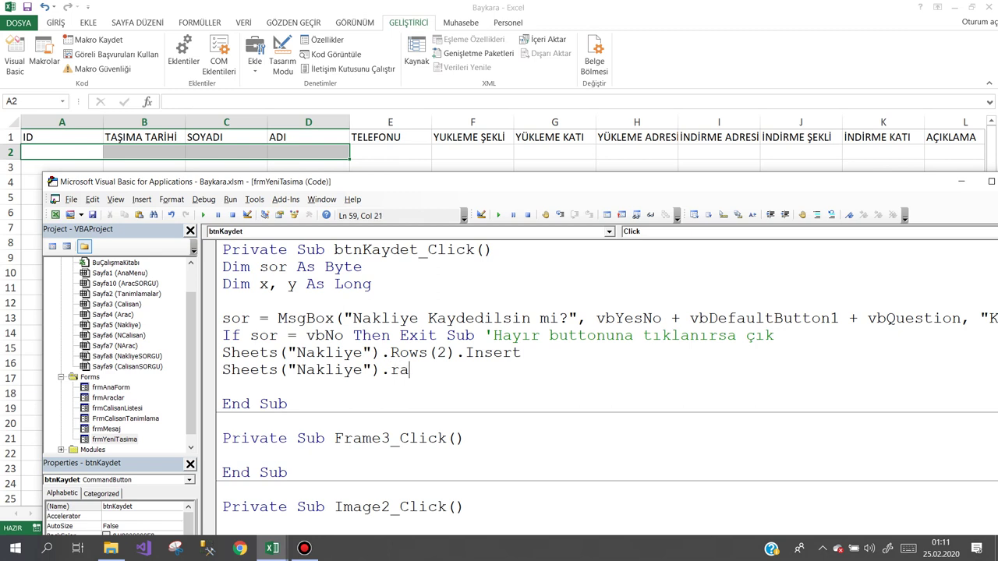
pyautogui.write('nge(')
pyautogui.write('"')
pyautogui.write('A2')
pyautogui.write('").')
pyautogui.write('va')
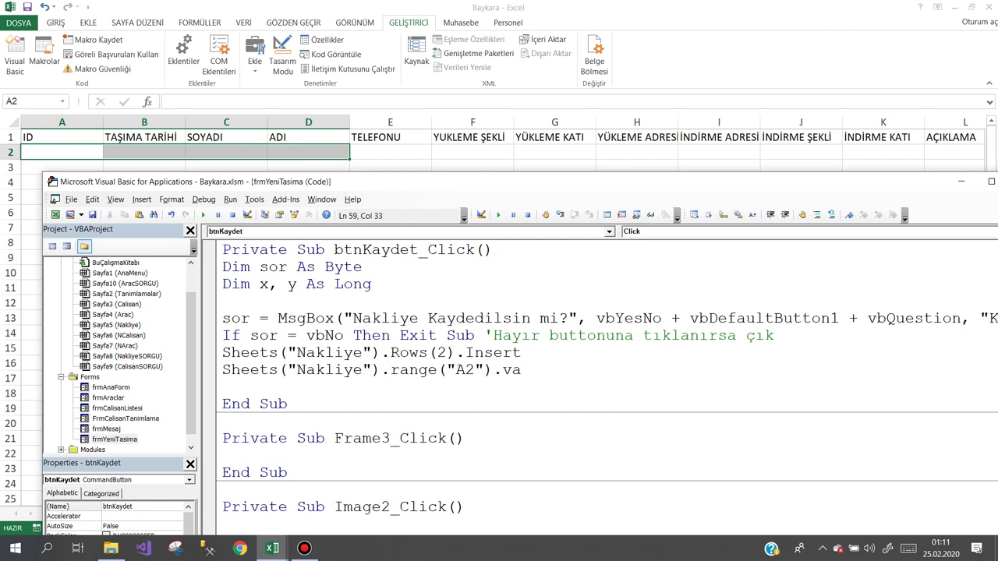
pyautogui.write('lue')
pyautogui.write('=txt')
pyautogui.write('Na')
pyautogui.hotkey('ctrl', 'space')
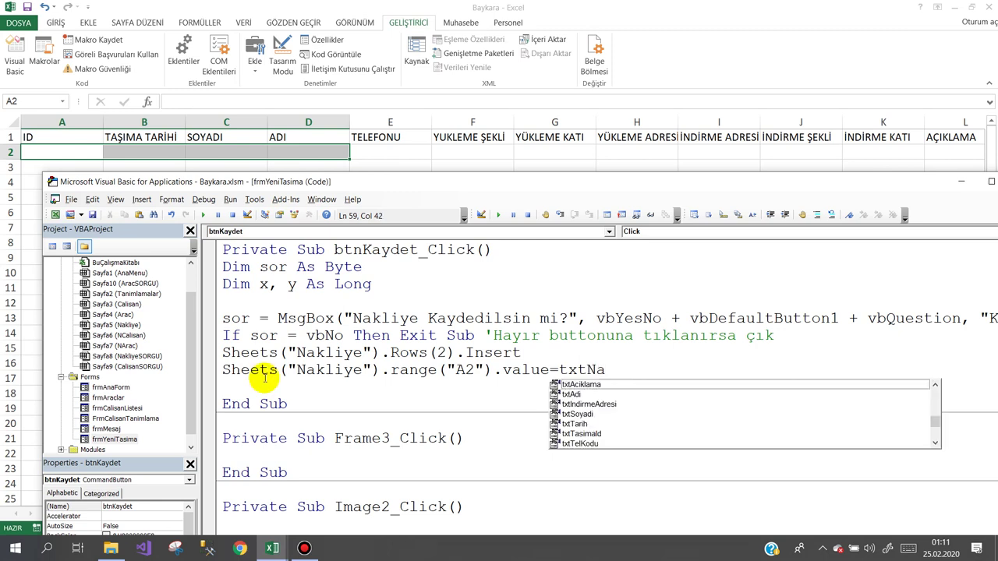
pyautogui.press('Down')
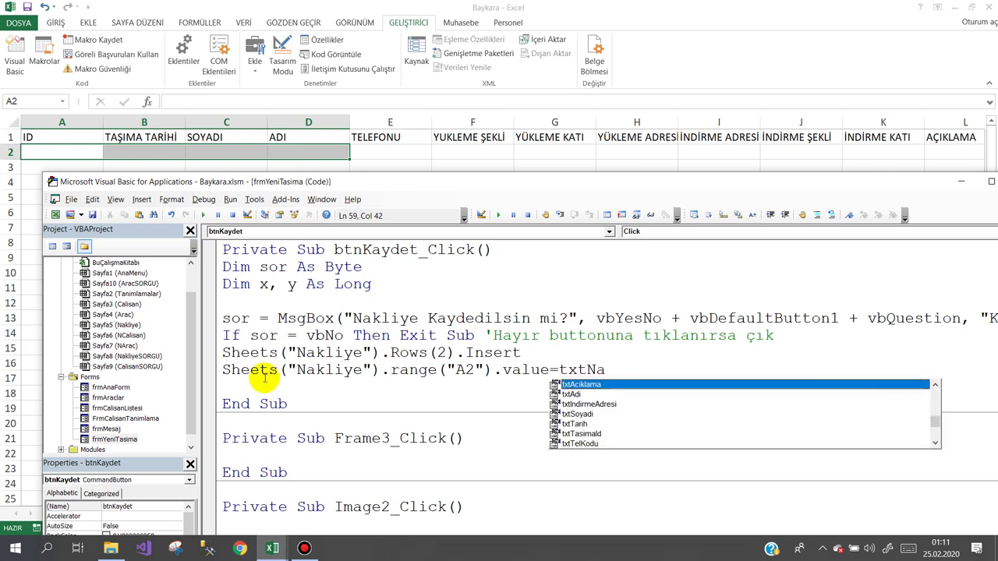
pyautogui.press('Down')
pyautogui.press('Down')
pyautogui.press('Down')
pyautogui.press('Down')
pyautogui.press('Down')
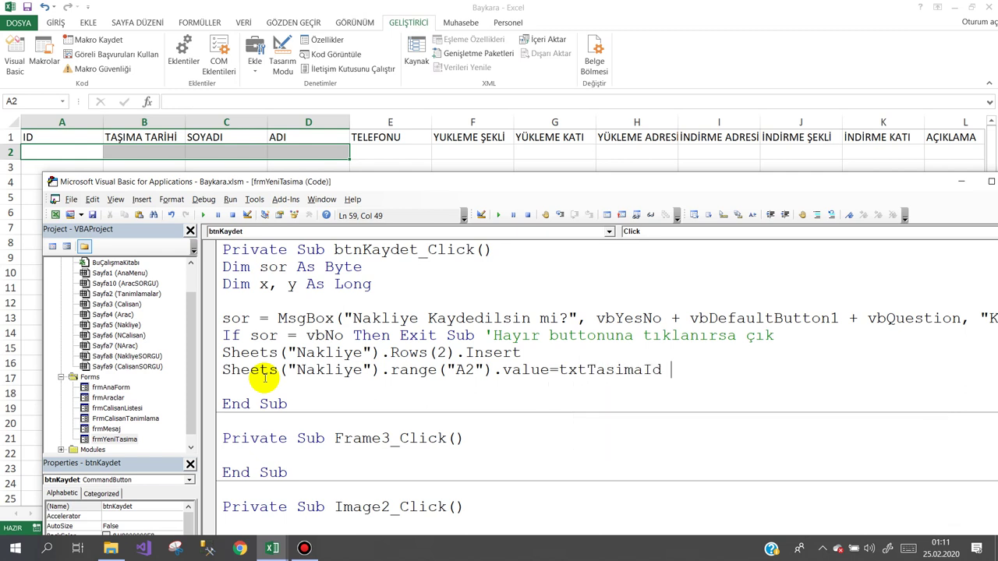
pyautogui.press('BackSpace')
pyautogui.write('.v')
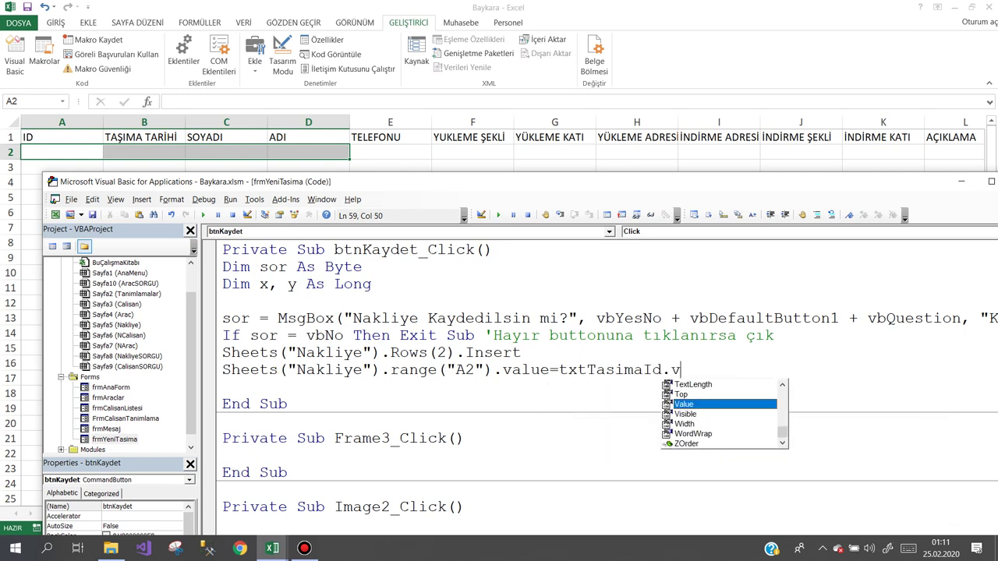
pyautogui.write('alue')
pyautogui.press('Return')
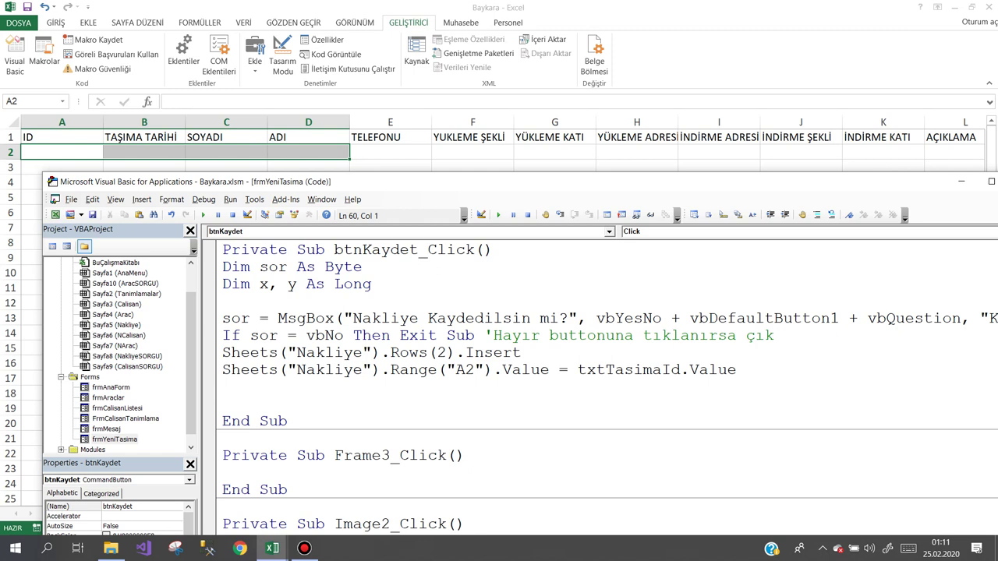
pyautogui.hotkey('alt', 'F11')
pyautogui.click(31, 151)
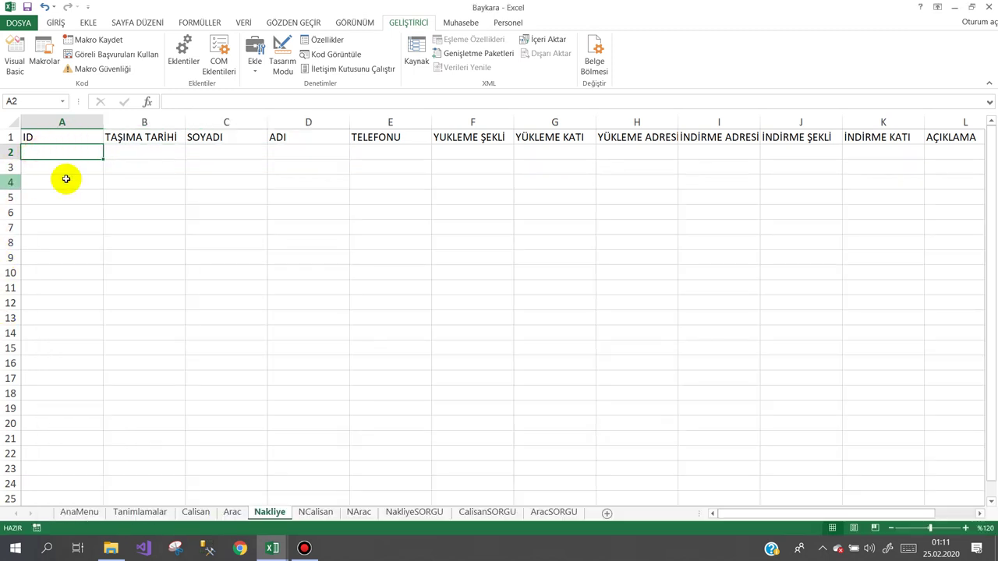
pyautogui.moveTo(271, 548)
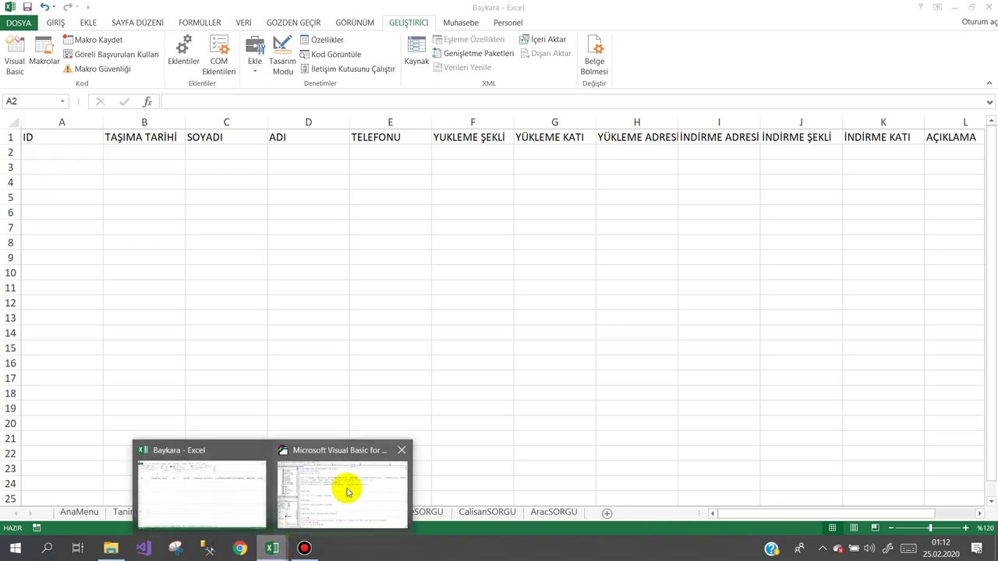
pyautogui.click(348, 491)
pyautogui.click(286, 387)
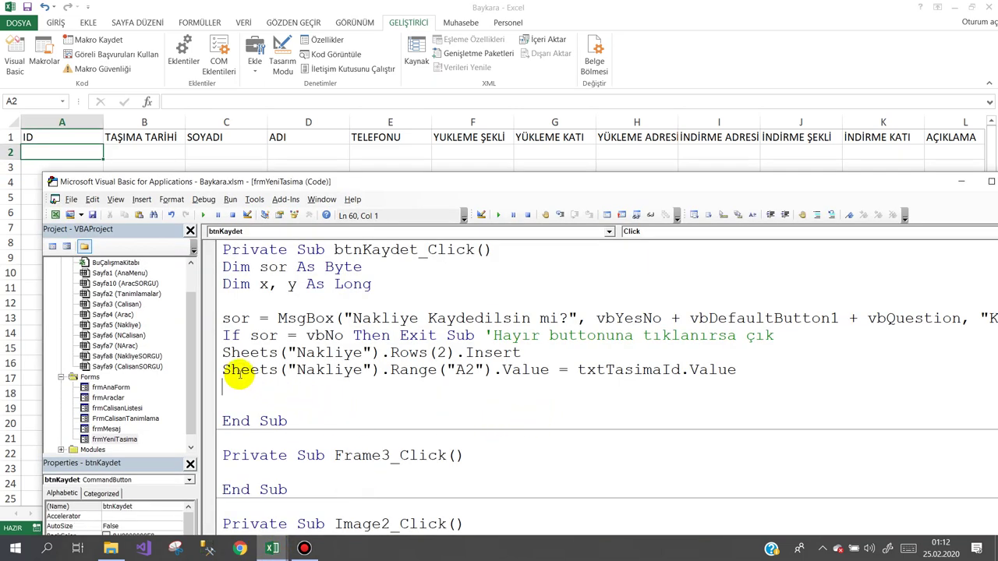
# - Duplicate the A2 line as Sheets("Nakliye").Range("B2").Value = txtTarih.Value
pyautogui.moveTo(223, 370); pyautogui.dragTo(551, 368)
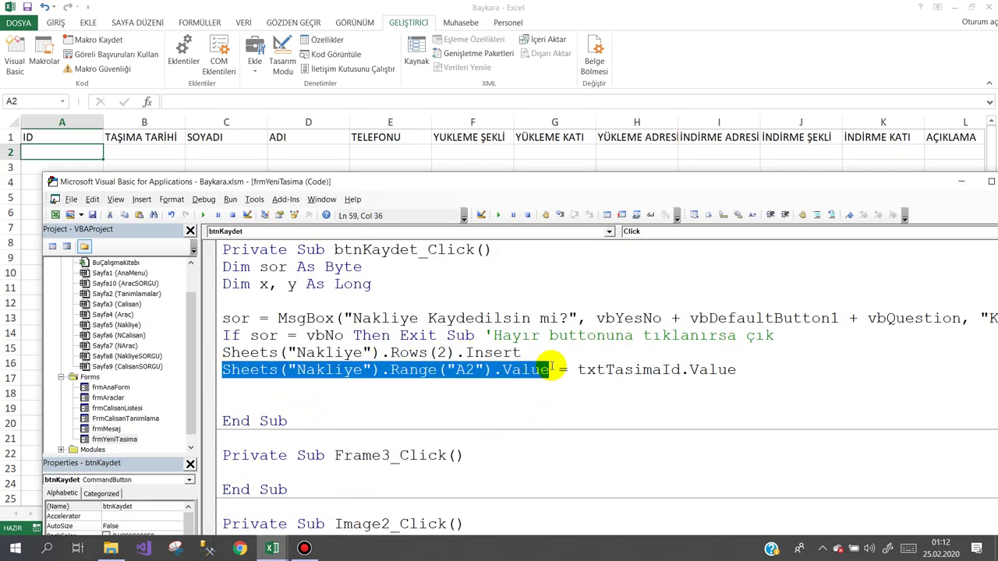
pyautogui.click(368, 393)
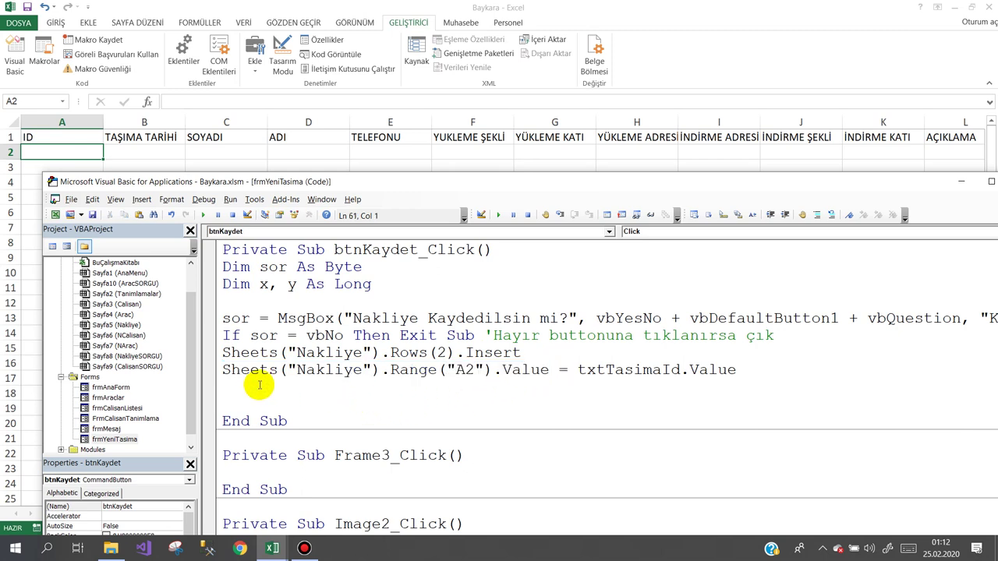
pyautogui.hotkey('ctrl', 'v')
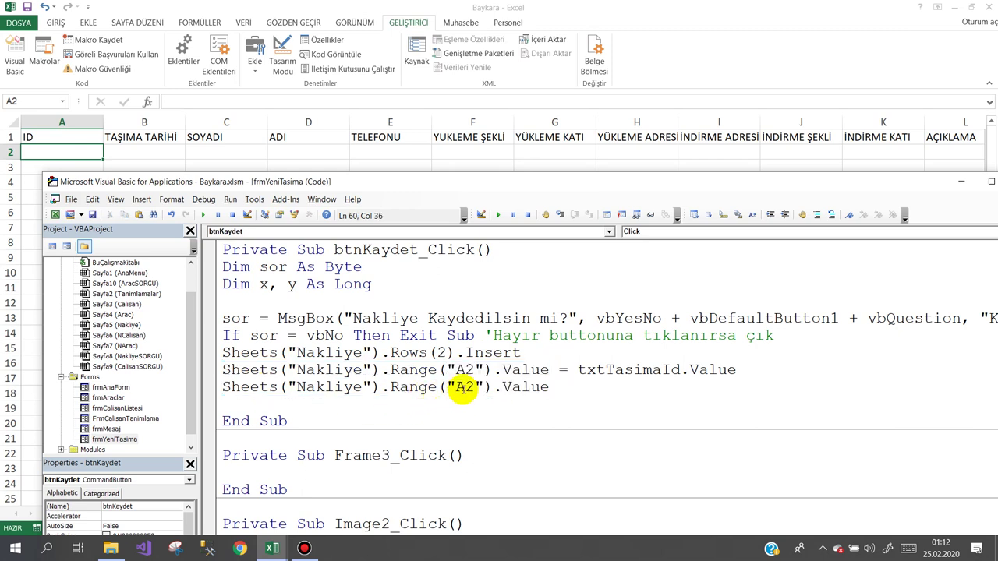
pyautogui.click(463, 386)
pyautogui.moveTo(463, 387); pyautogui.dragTo(457, 390)
pyautogui.write('B')
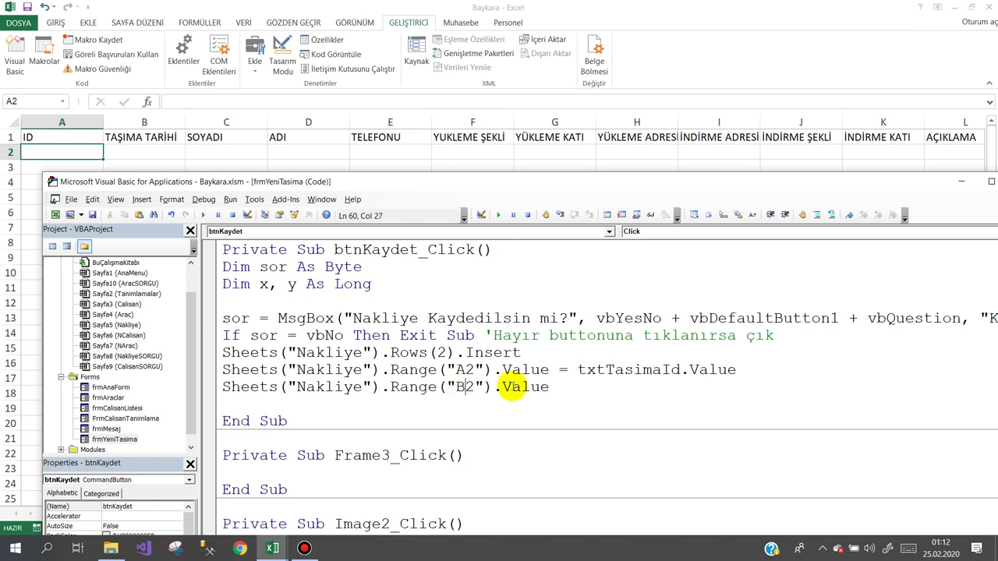
pyautogui.click(560, 392)
pyautogui.write('0')
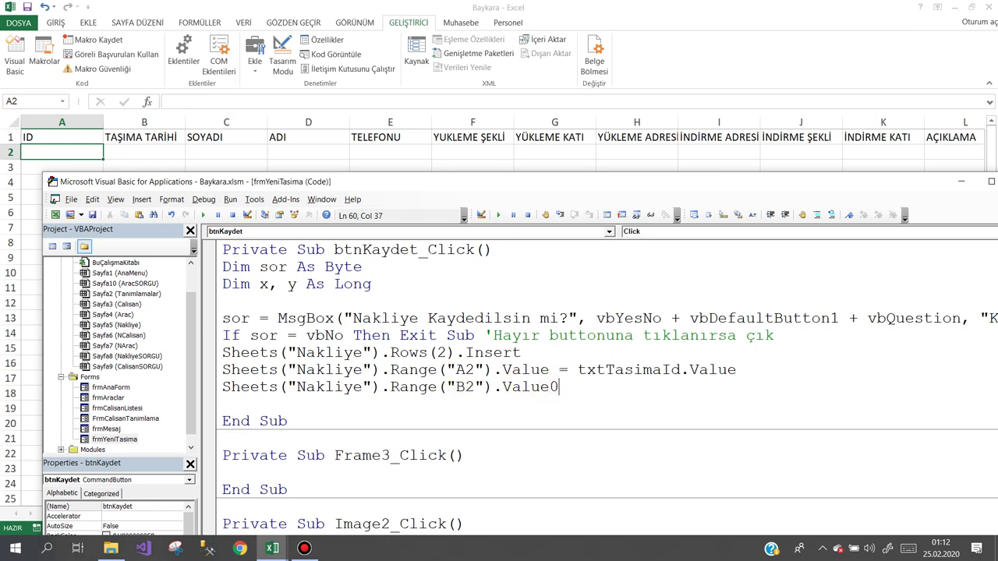
pyautogui.press('BackSpace')
pyautogui.write('=txt')
pyautogui.write('Ta')
pyautogui.hotkey('ctrl', 'space')
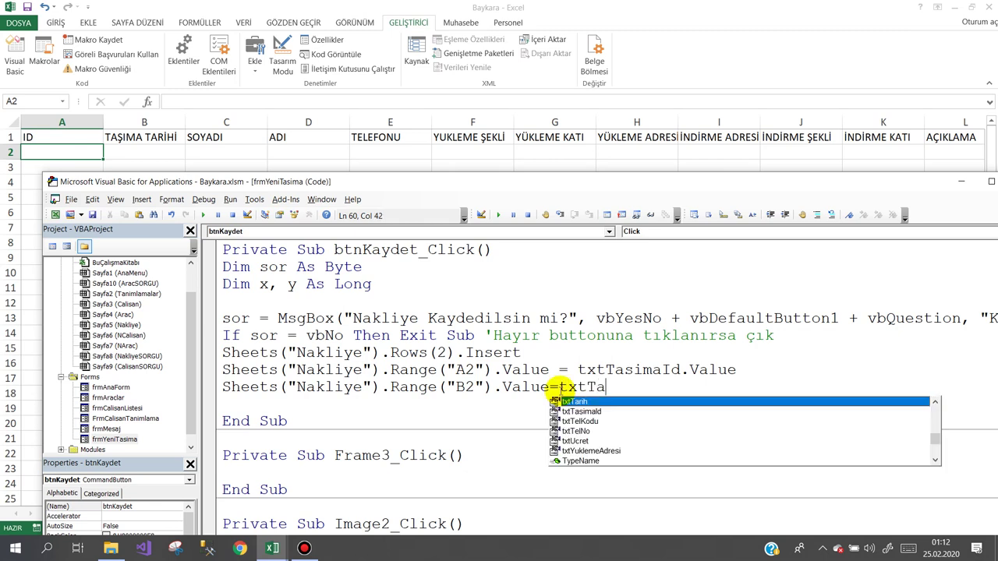
pyautogui.write('.')
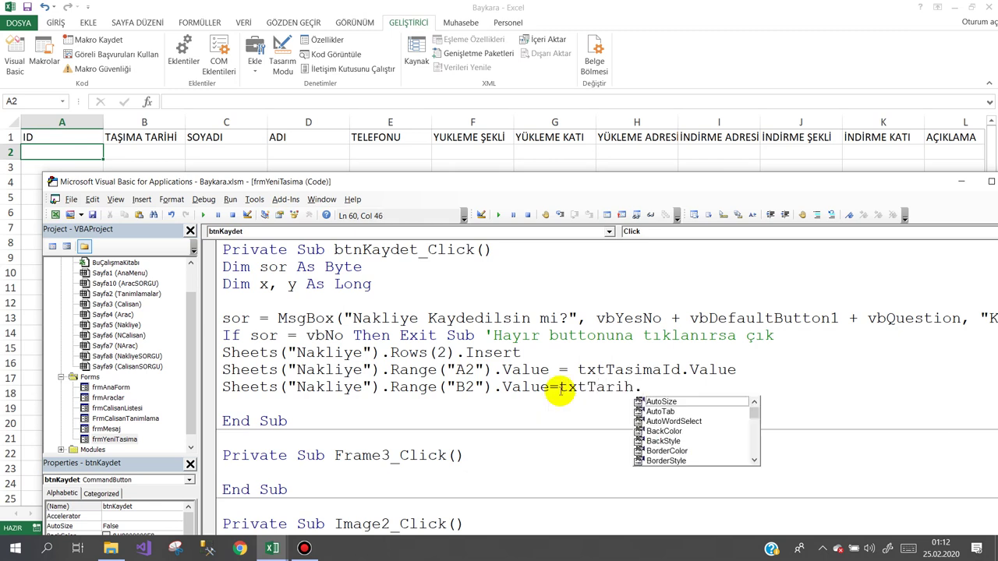
pyautogui.write('v')
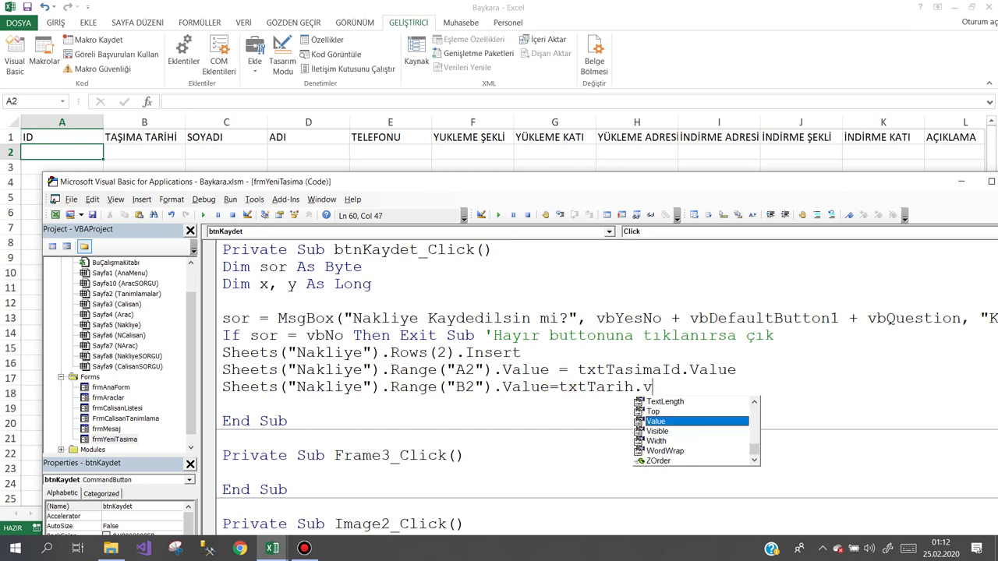
pyautogui.write('alue')
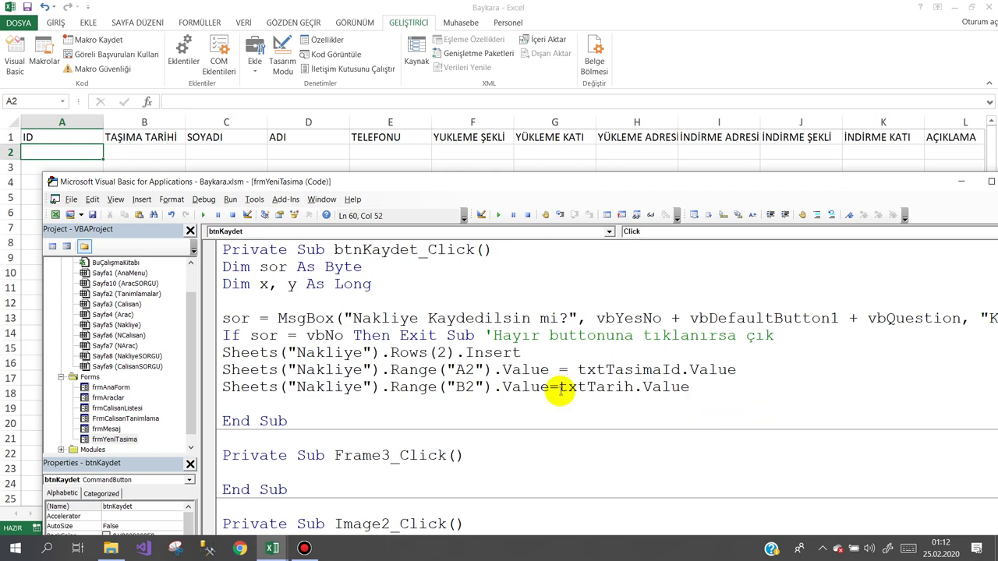
# - Wrap txtTarih.Value in FormatDateTime(...) on the B2 line
pyautogui.click(558, 387)
pyautogui.press('Left')
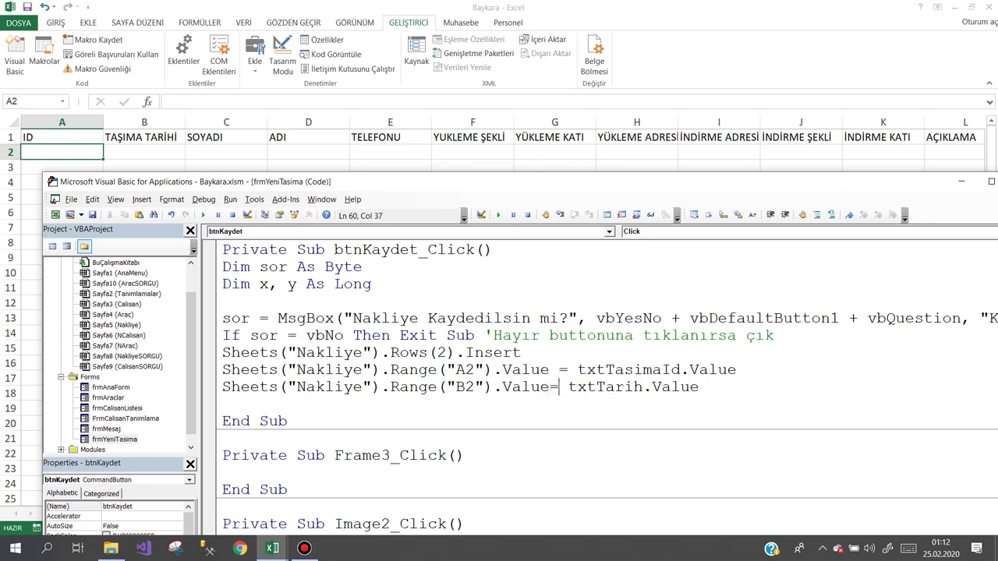
pyautogui.write('fr')
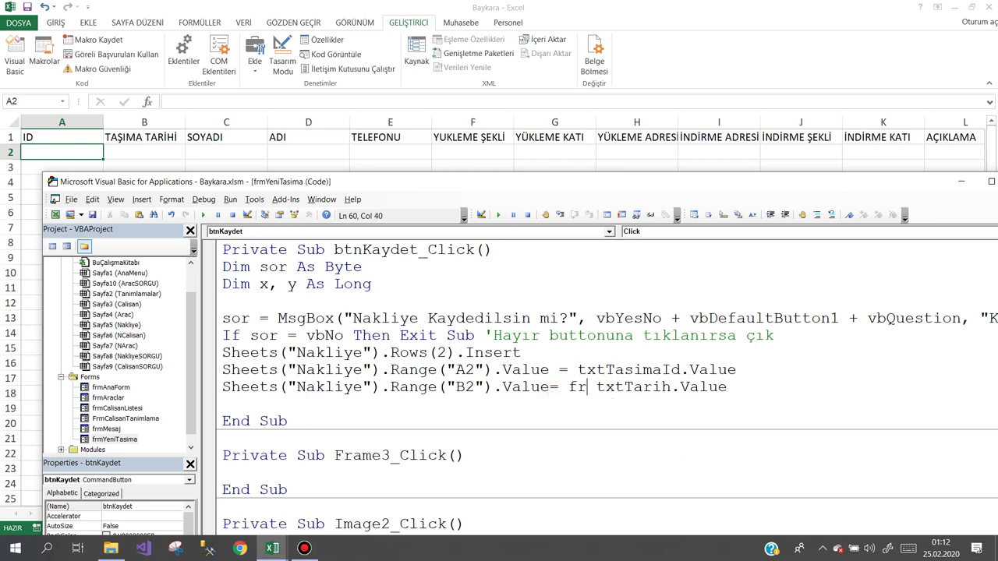
pyautogui.press('BackSpace')
pyautogui.write('or')
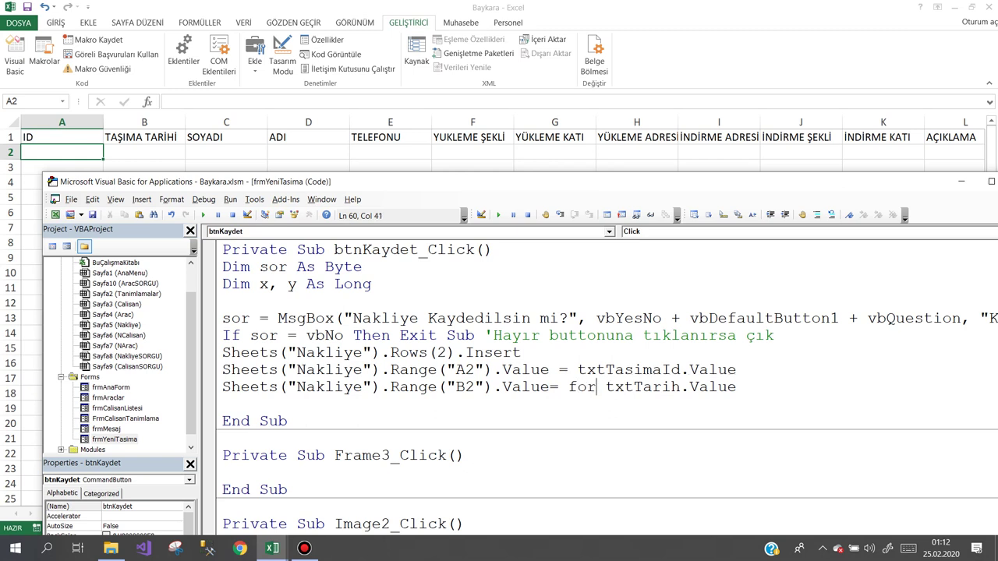
pyautogui.write('a')
pyautogui.hotkey('ctrl', 'space')
pyautogui.press('Down')
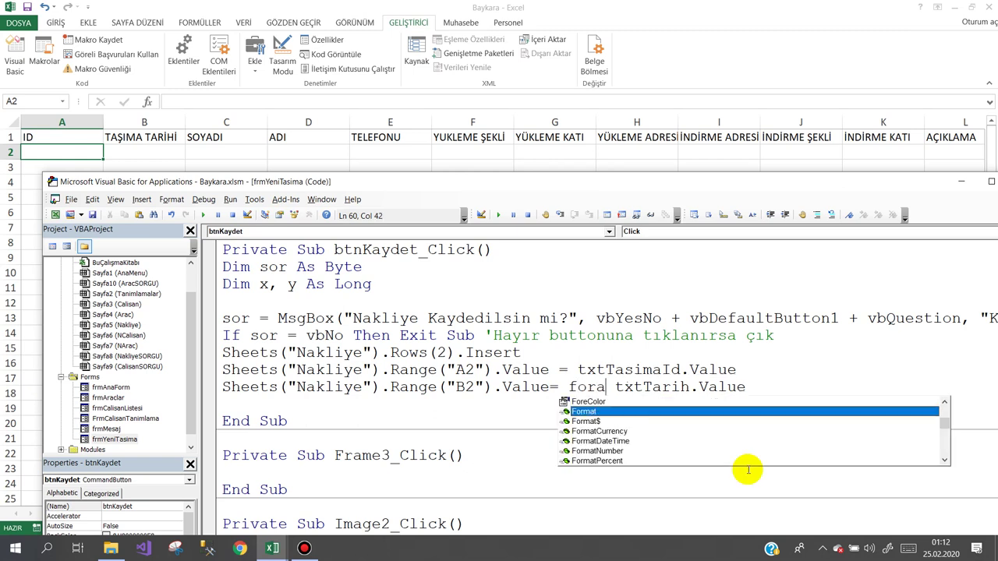
pyautogui.press('Down')
pyautogui.press('Down')
pyautogui.press('Down')
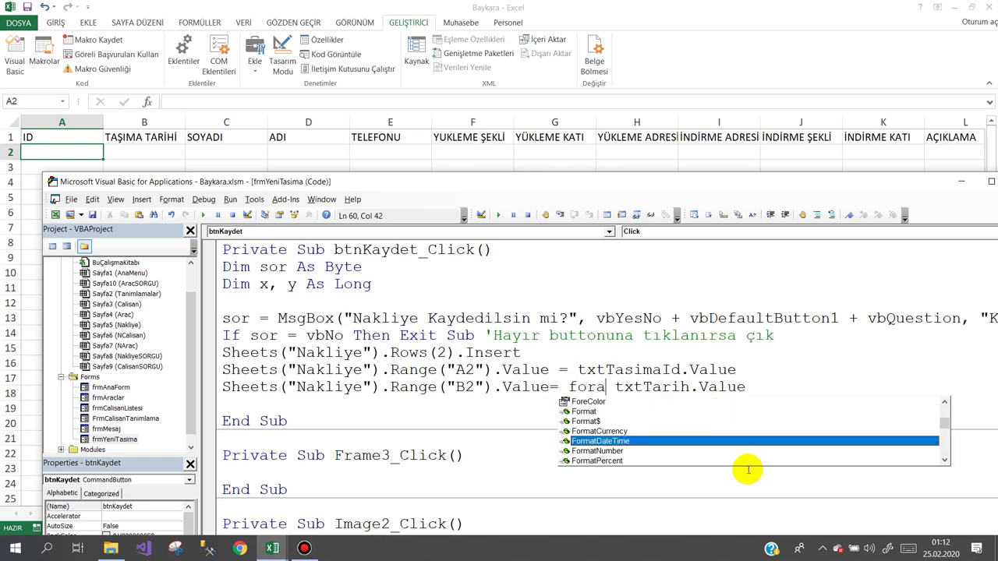
pyautogui.write('(')
pyautogui.press('Delete')
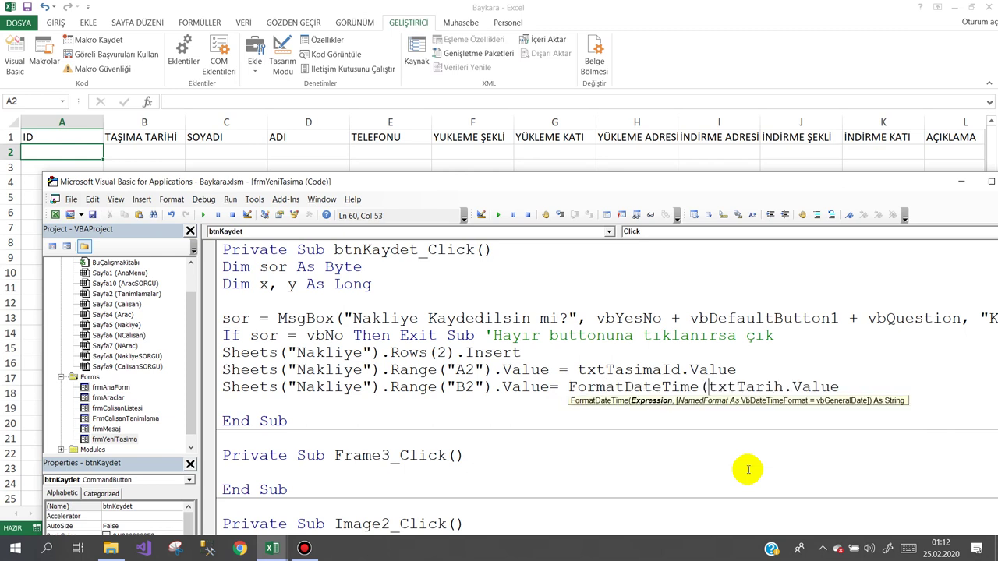
pyautogui.click(839, 386)
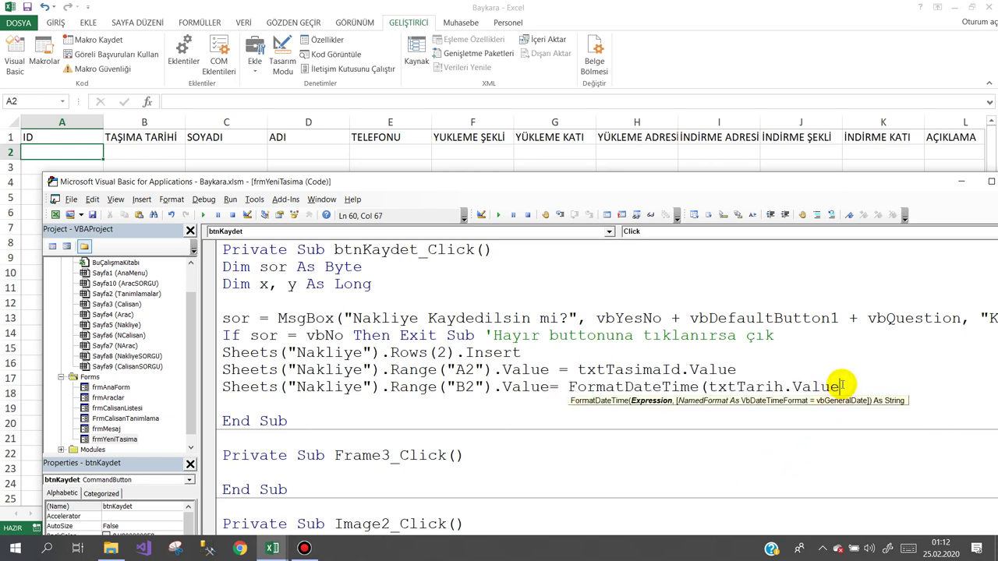
pyautogui.write(')')
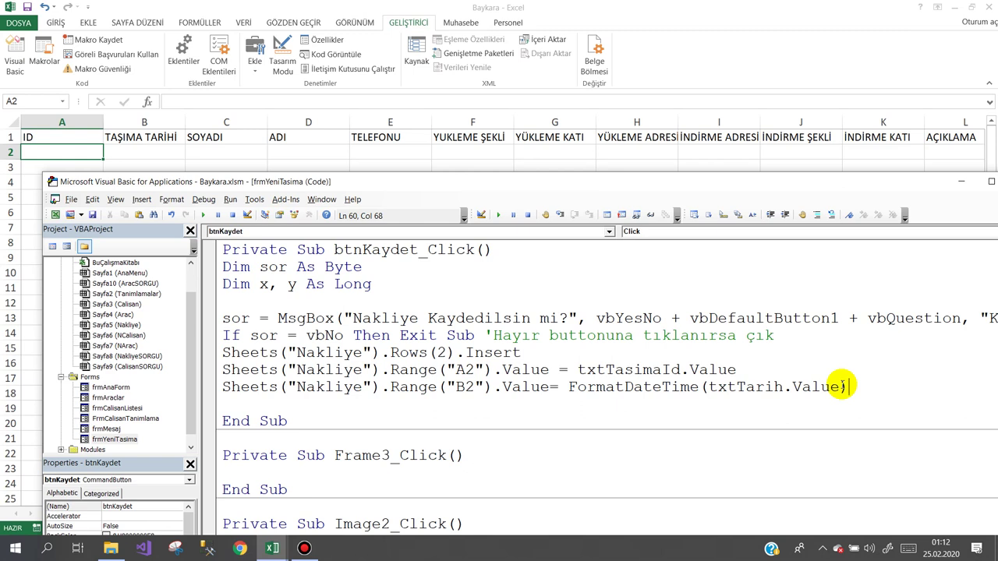
pyautogui.press('Return')
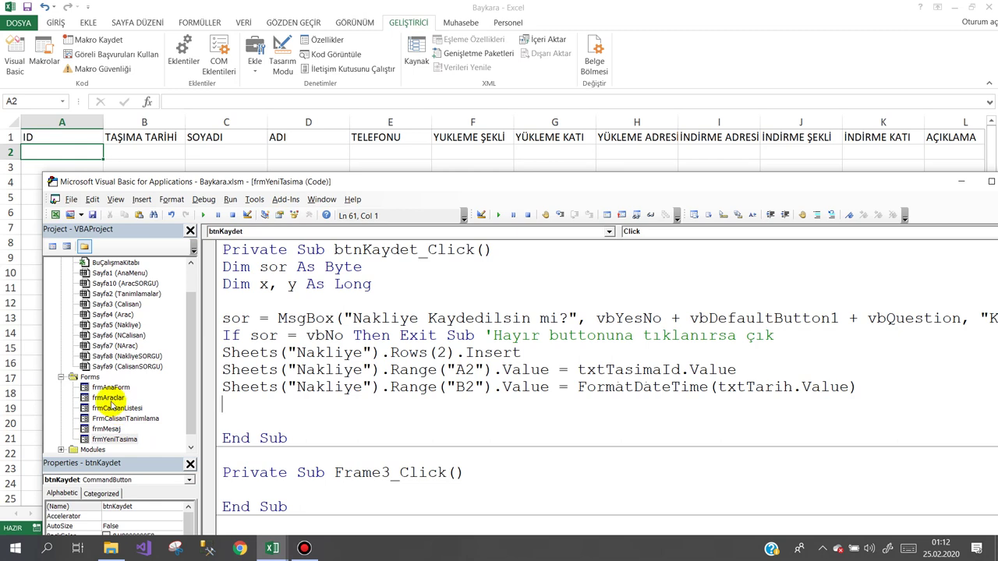
# - In the new txtTarih_Change handler, begin If Not IsDate(txtTarih.Value) Then
pyautogui.doubleClick(113, 439)
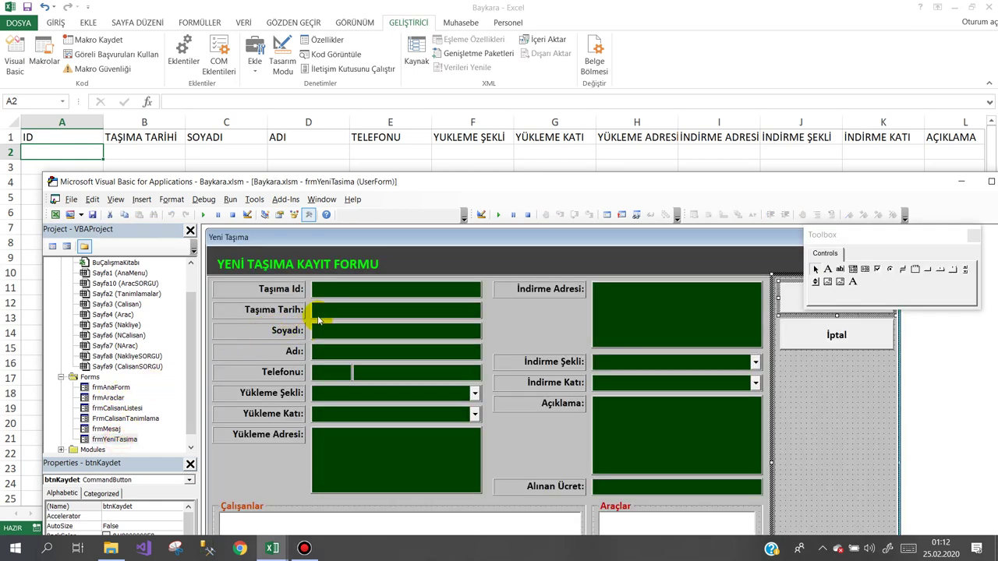
pyautogui.doubleClick(322, 314)
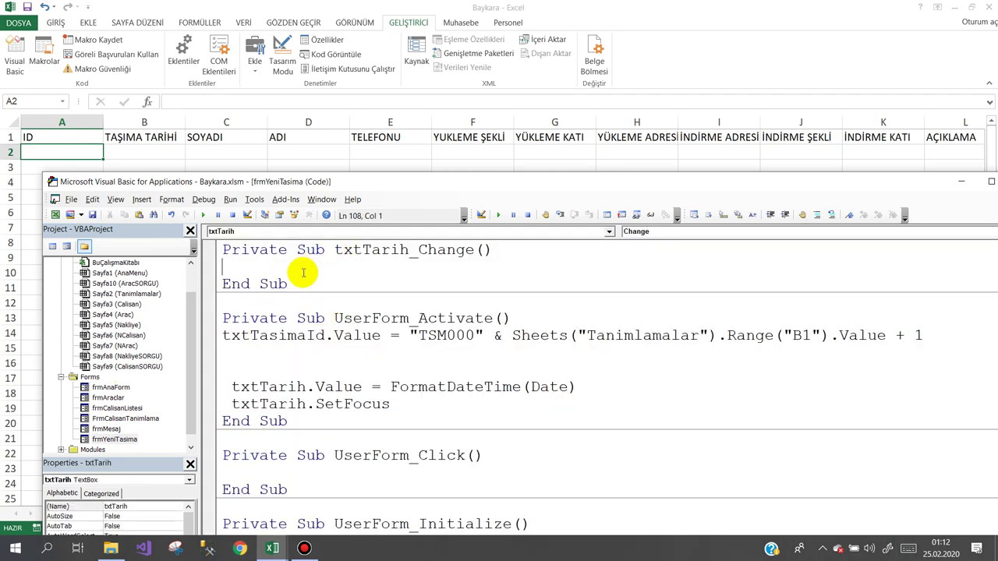
pyautogui.write('if n')
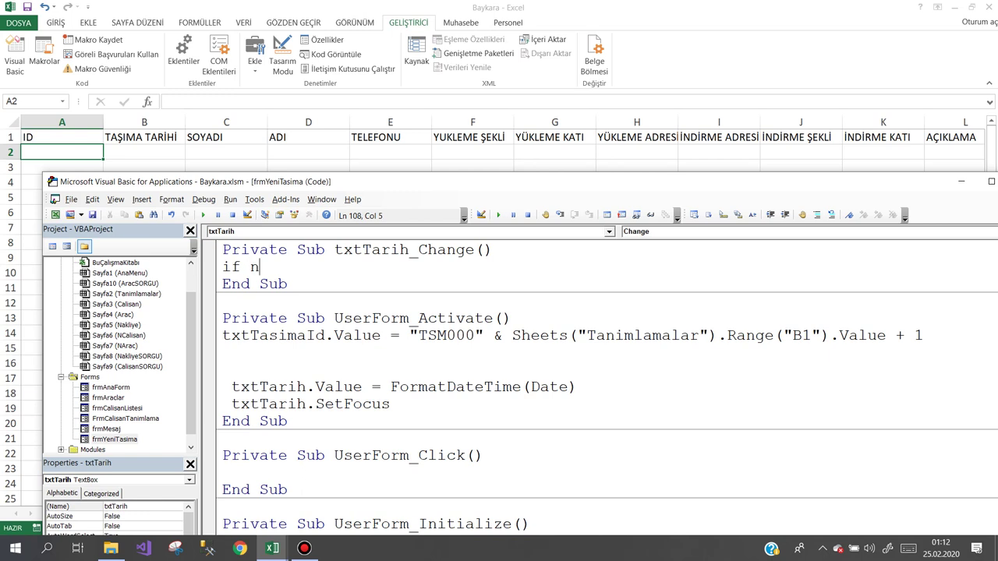
pyautogui.write('ot i')
pyautogui.write('sDa')
pyautogui.write('te')
pyautogui.write('(txtT')
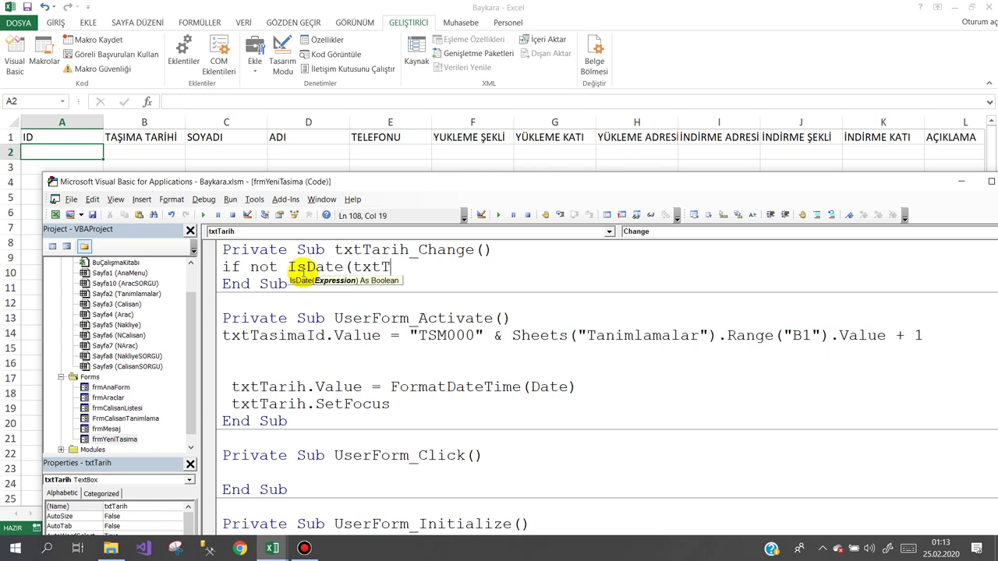
pyautogui.write('a')
pyautogui.hotkey('ctrl', 'space')
pyautogui.write('rih.v')
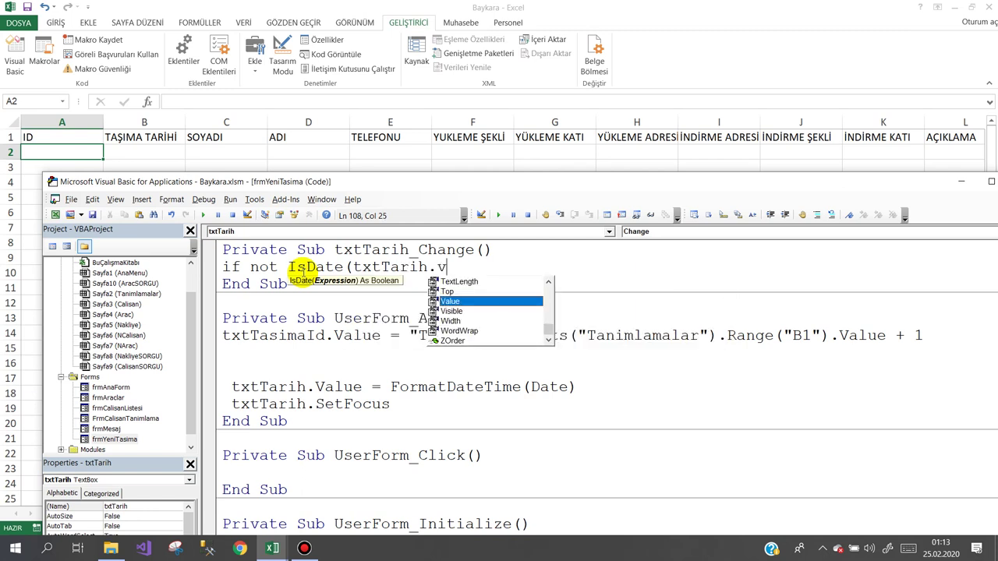
pyautogui.write(') t')
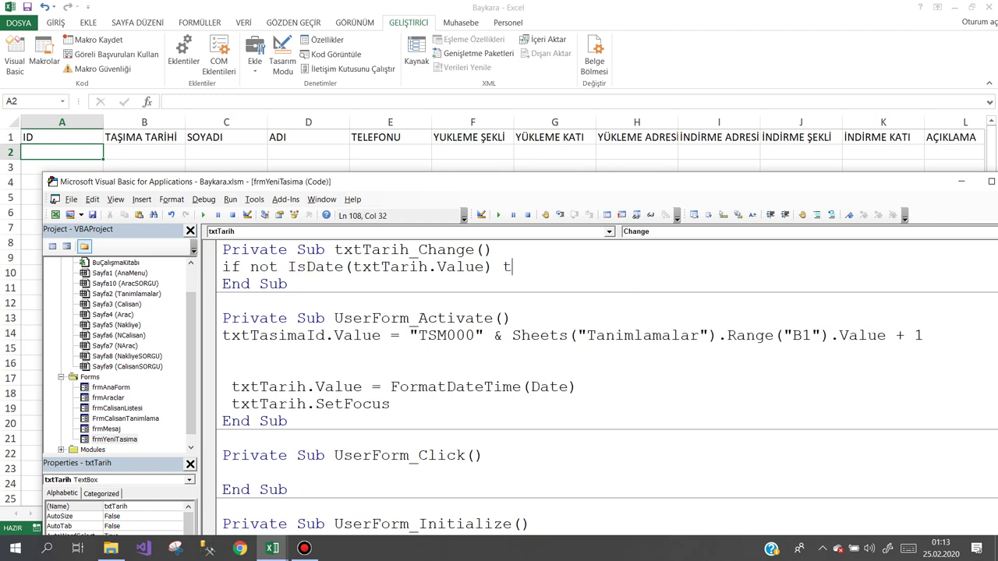
pyautogui.write('hen')
pyautogui.write(' txtt')
# - Set txtTarih to FormatDateTime(Date) and call txtTarih.SetFocus, then run the form
pyautogui.hotkey('ctrl', 'space')
pyautogui.write('.')
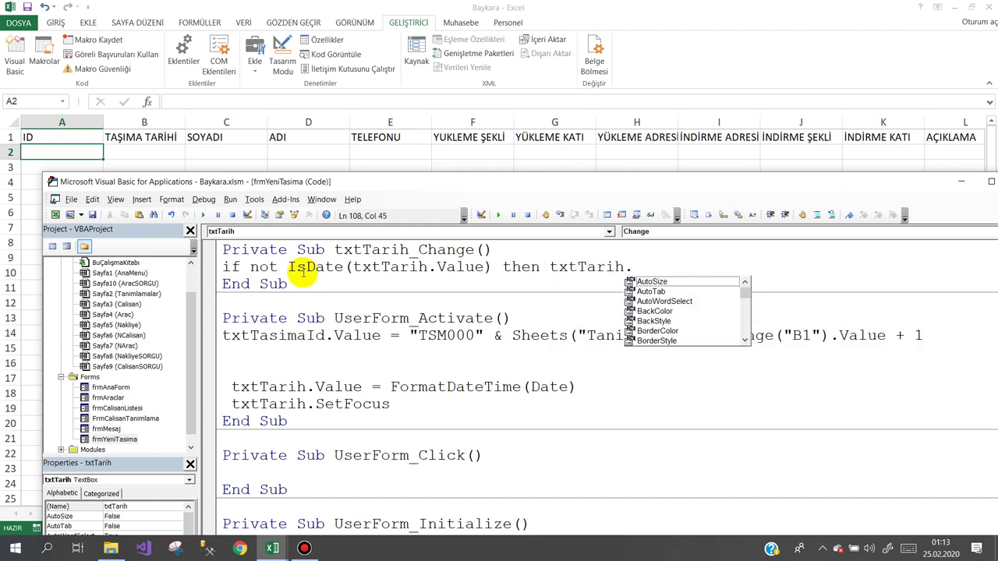
pyautogui.write('va')
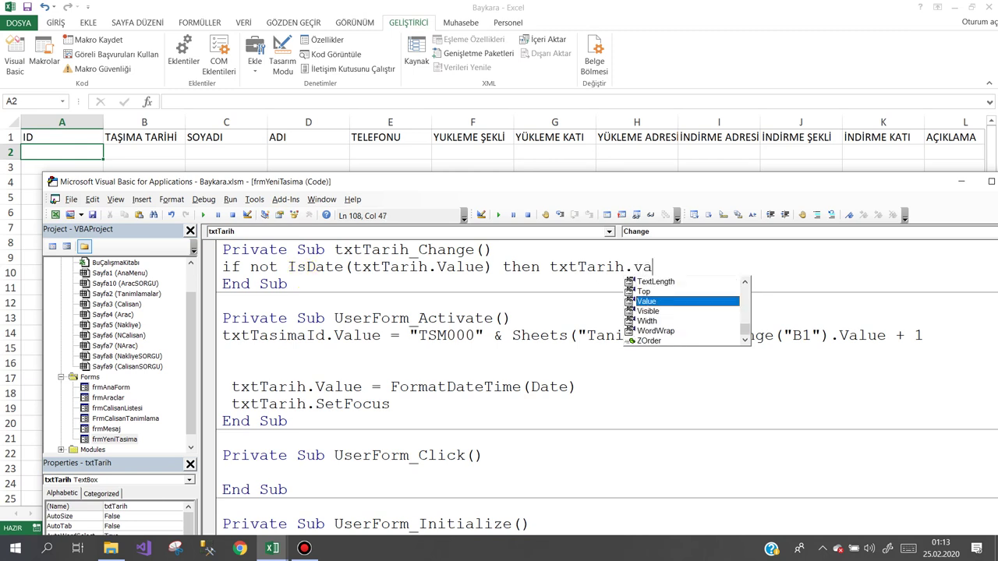
pyautogui.write('=')
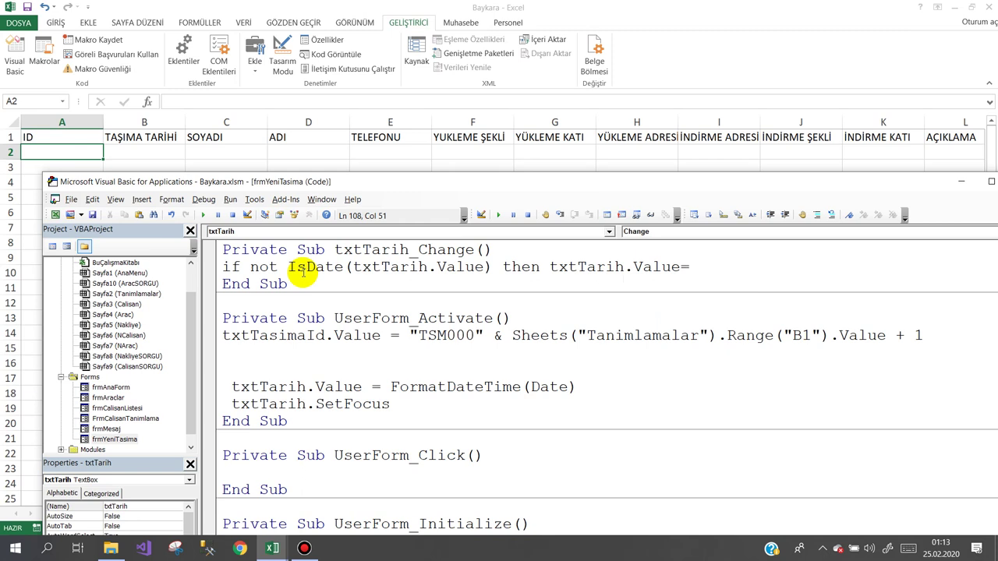
pyautogui.write('date')
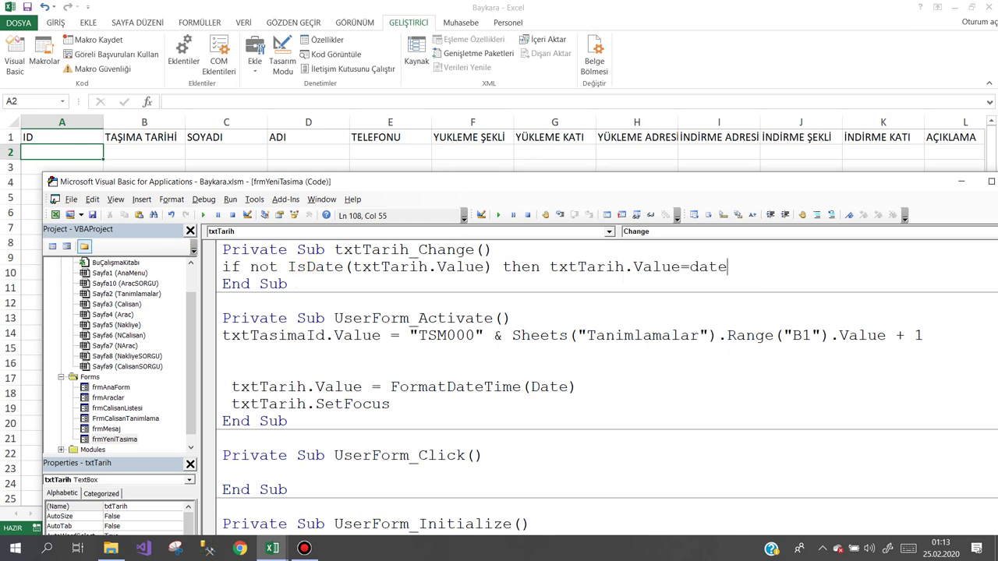
pyautogui.press('Left')
pyautogui.press('Left')
pyautogui.press('Left')
pyautogui.press('Left')
pyautogui.press('Left')
pyautogui.write('f')
pyautogui.write('or')
pyautogui.hotkey('ctrl', 'space')
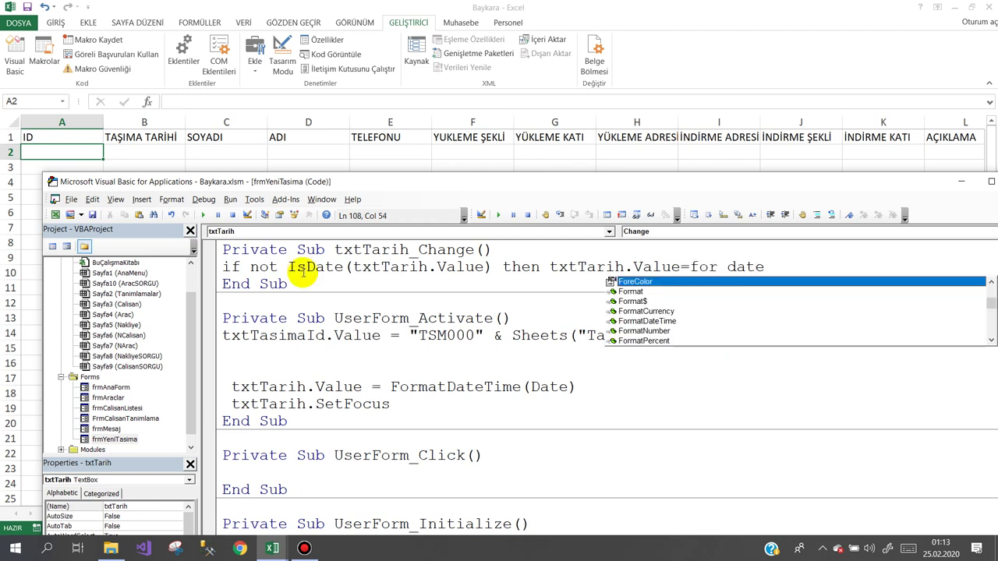
pyautogui.press('Down')
pyautogui.press('Down')
pyautogui.press('Down')
pyautogui.press('Down')
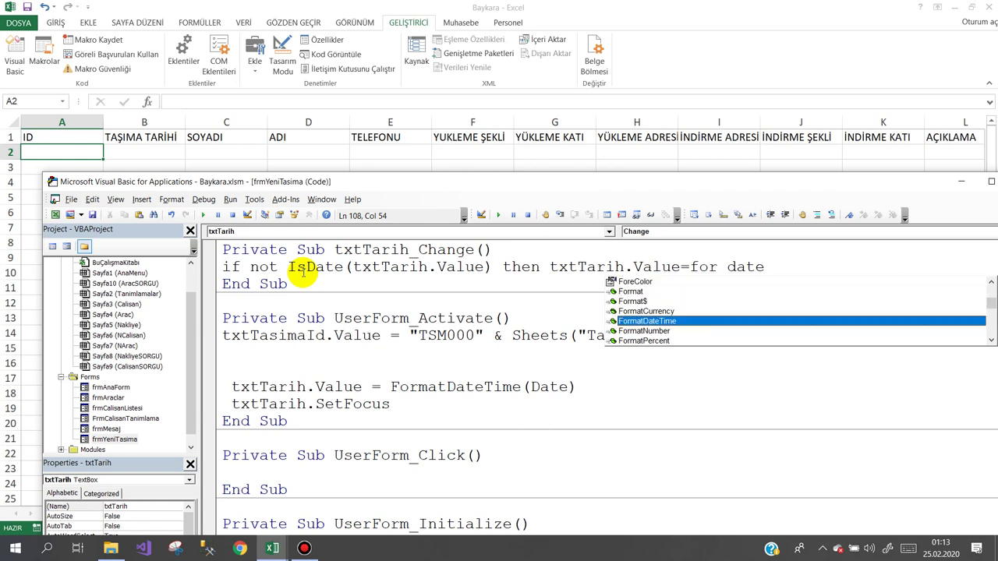
pyautogui.write('(date')
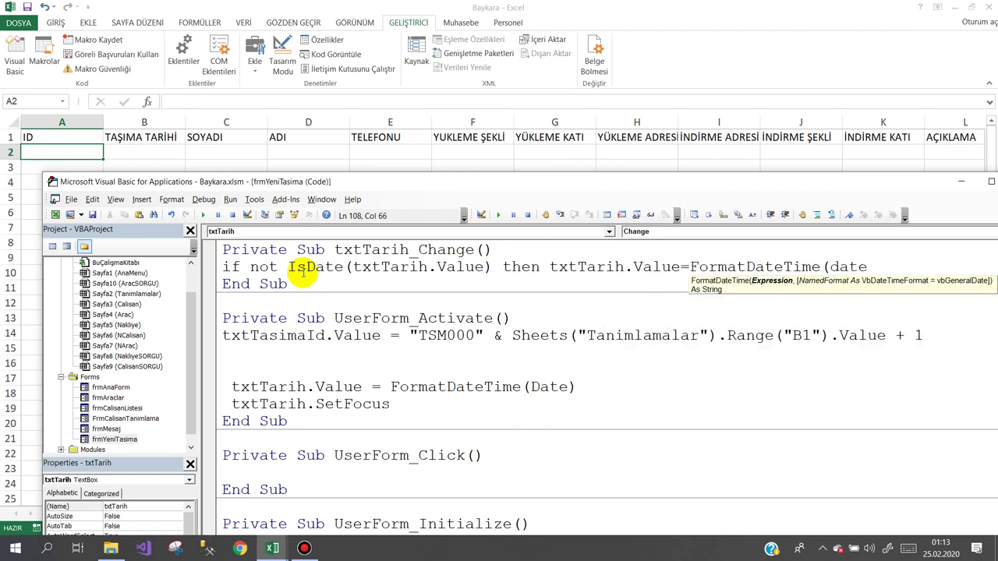
pyautogui.write(')')
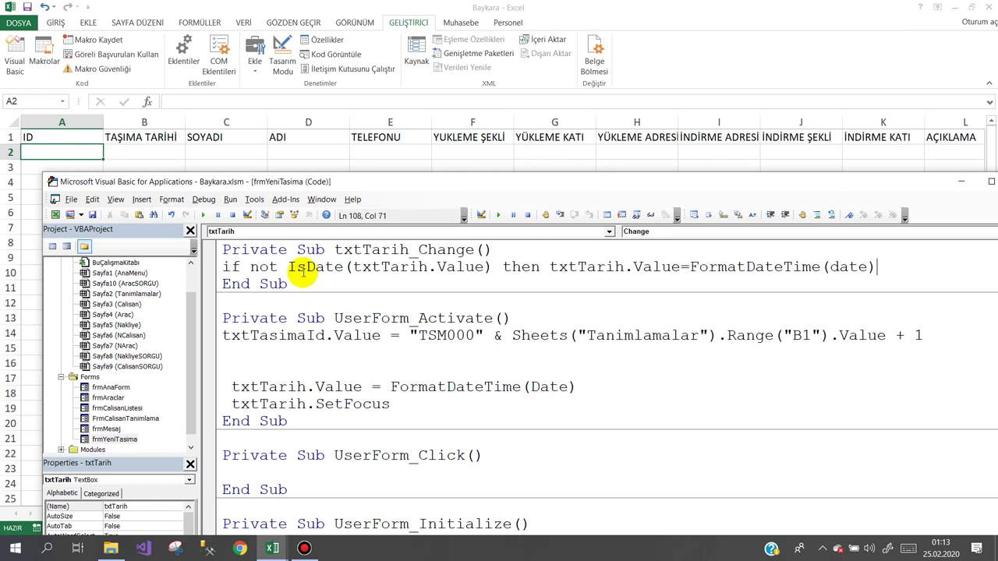
pyautogui.write(' :')
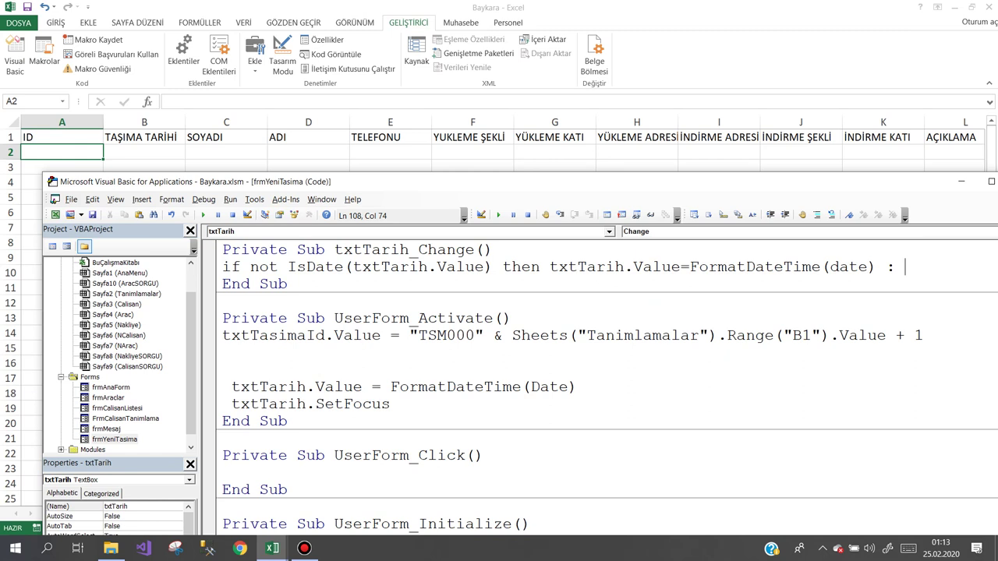
pyautogui.write(' txt')
pyautogui.write('t')
pyautogui.hotkey('ctrl', 'space')
pyautogui.write('.s')
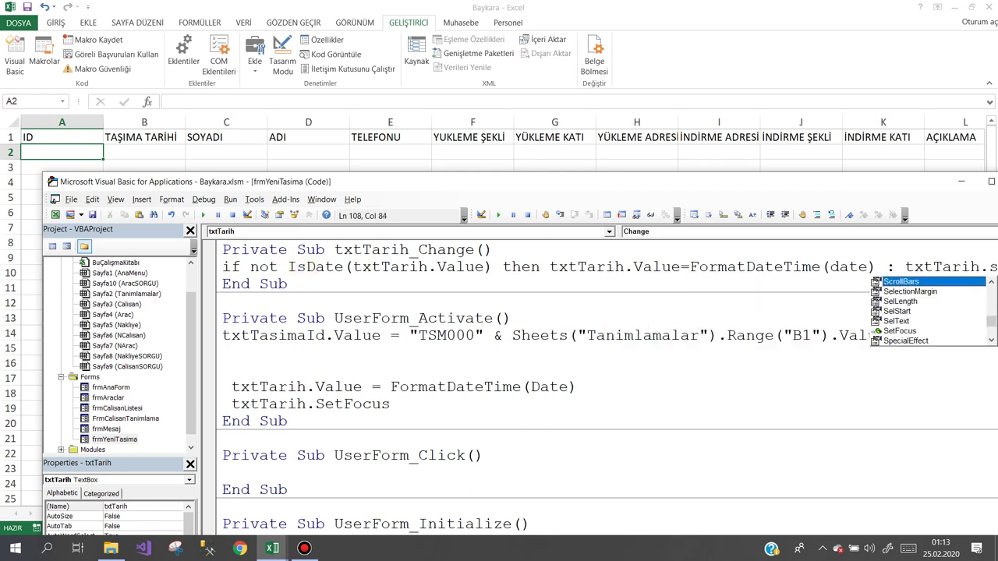
pyautogui.press('Tab')
pyautogui.press('Down')
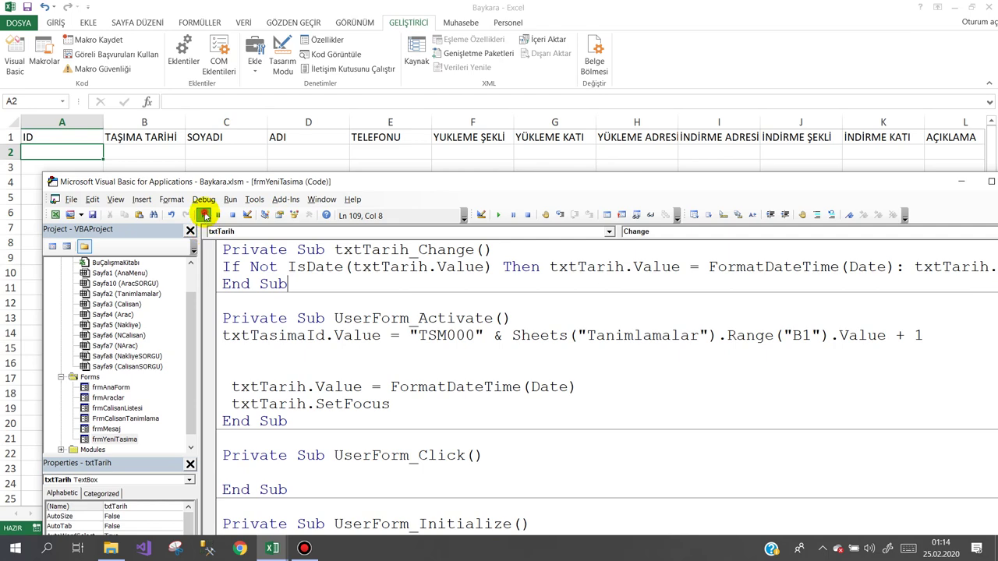
pyautogui.click(203, 215)
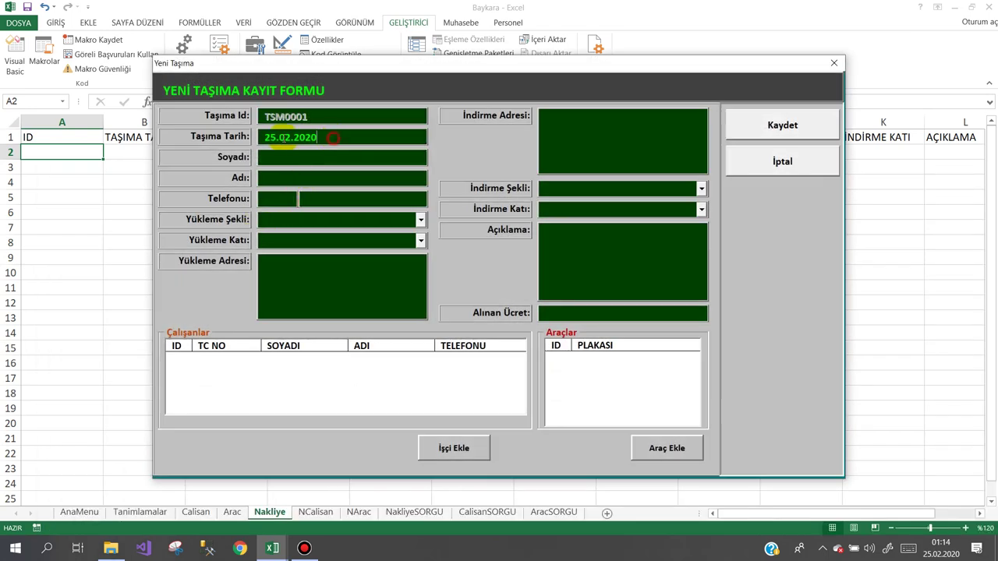
# - Select the Taşıma Tarih date and repeatedly delete and retype the year's last digits
pyautogui.moveTo(336, 139); pyautogui.dragTo(257, 144)
pyautogui.press('End')
pyautogui.press('BackSpace')
pyautogui.press('BackSpace')
pyautogui.press('BackSpace')
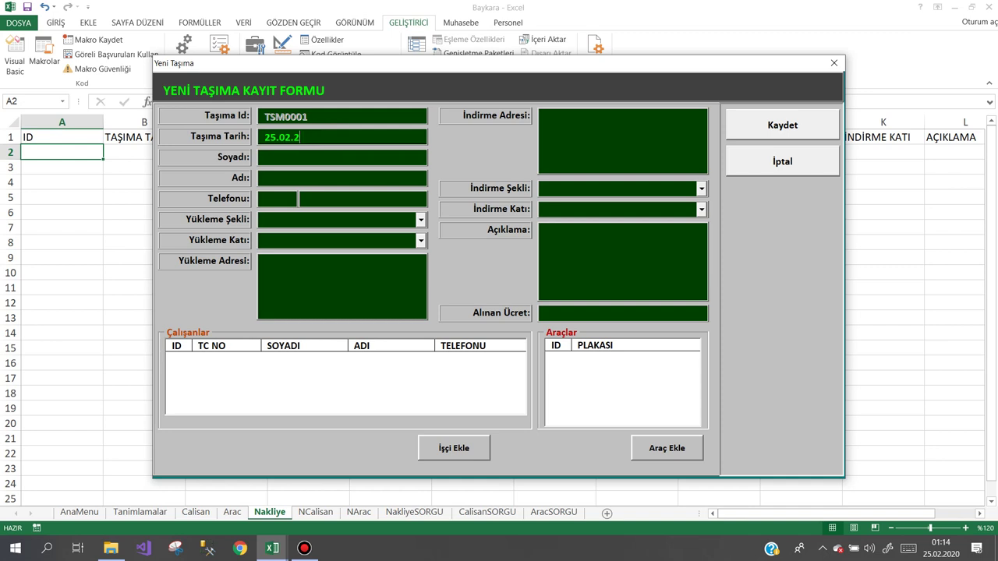
pyautogui.write('02')
pyautogui.press('BackSpace')
pyautogui.press('BackSpace')
pyautogui.write('02')
# - Finish retyping the year as 2020, then cancel the Yeni Taşıma form with İptal
pyautogui.press('BackSpace')
pyautogui.press('BackSpace')
pyautogui.write('020')
pyautogui.press('BackSpace')
pyautogui.press('BackSpace')
pyautogui.press('BackSpace')
pyautogui.write('02')
pyautogui.press('BackSpace')
pyautogui.press('BackSpace')
pyautogui.write('020')
pyautogui.press('BackSpace')
pyautogui.press('BackSpace')
pyautogui.press('BackSpace')
pyautogui.write('020')
pyautogui.press('Left')
pyautogui.press('Left')
pyautogui.press('Left')
pyautogui.press('Left')
pyautogui.press('Left')
pyautogui.press('Left')
pyautogui.press('Left')
pyautogui.press('Left')
pyautogui.press('Left')
pyautogui.press('End')
pyautogui.click(807, 161)
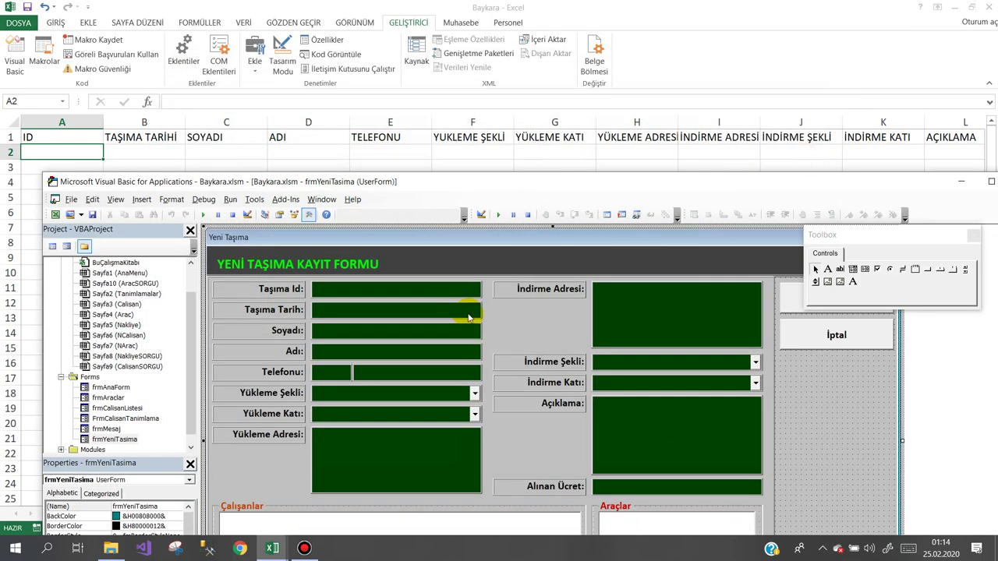
# - In the txtTarih code, delete the FormatDateTime(Date) reset statement before SetFocus
pyautogui.doubleClick(347, 309)
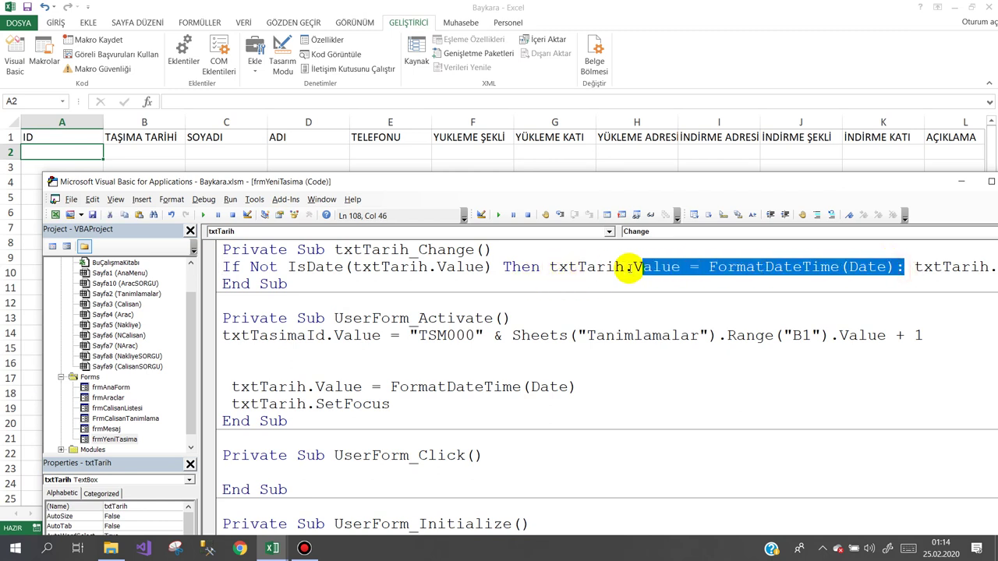
pyautogui.moveTo(853, 268); pyautogui.dragTo(548, 273)
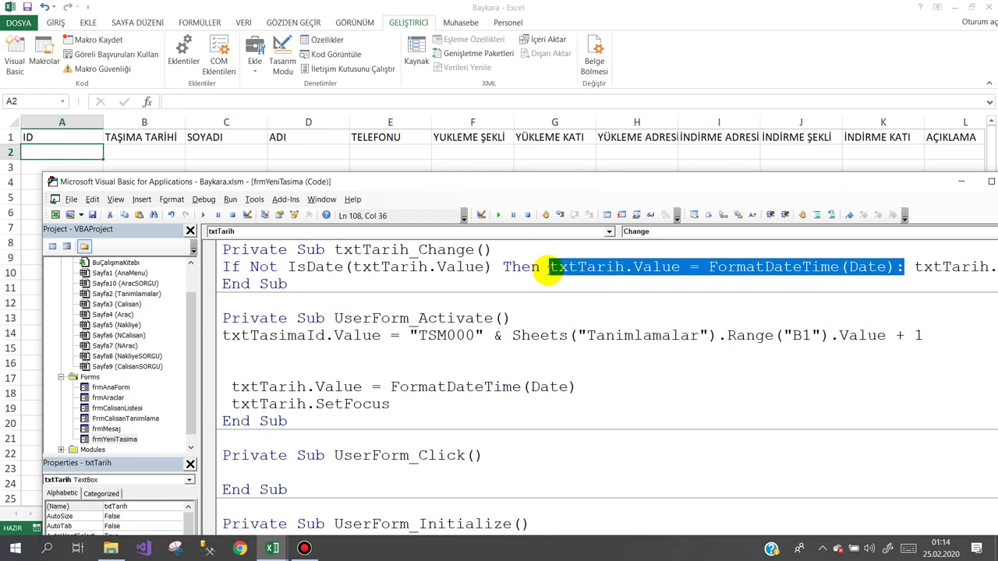
pyautogui.press('BackSpace')
pyautogui.press('Down')
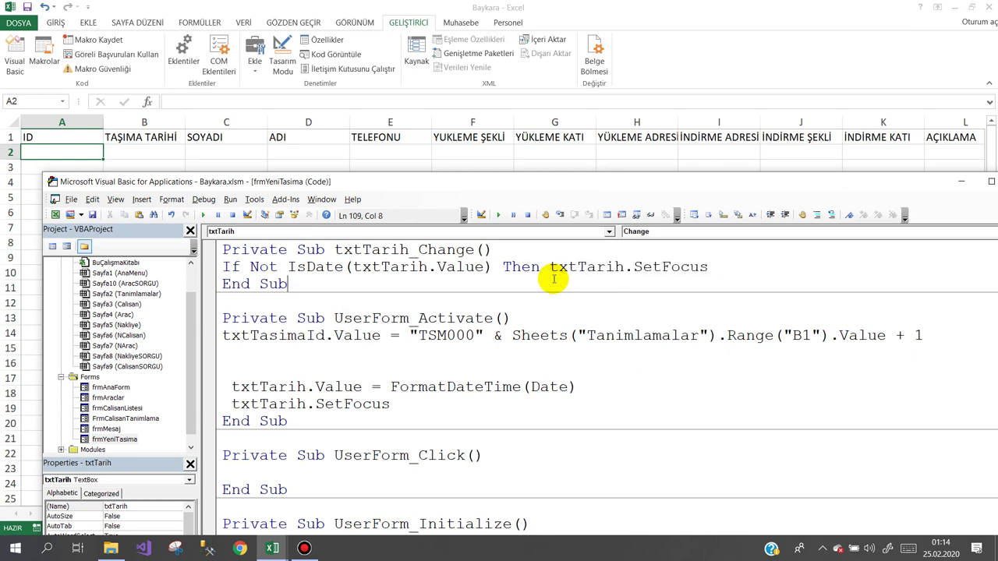
pyautogui.click(546, 266)
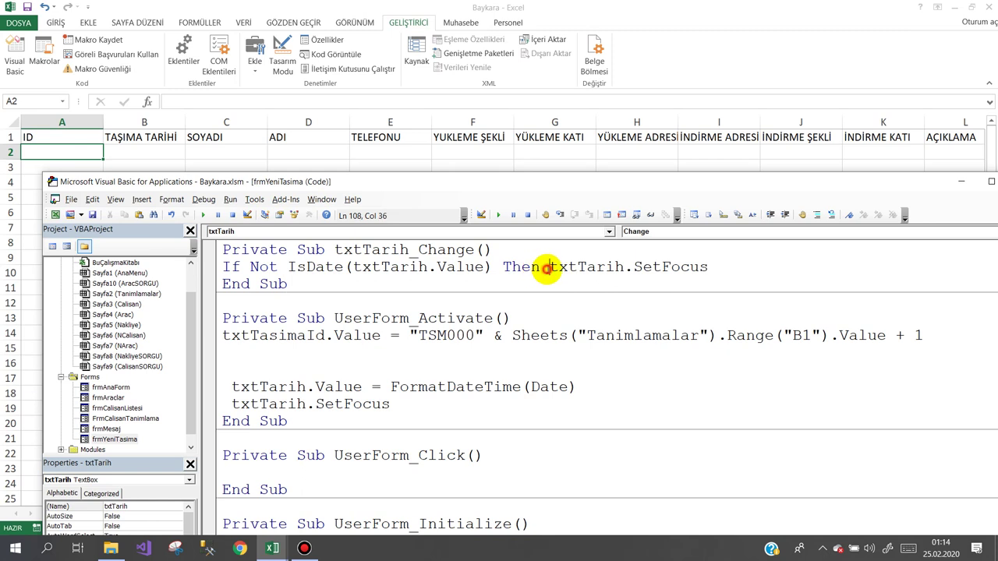
pyautogui.press('BackSpace')
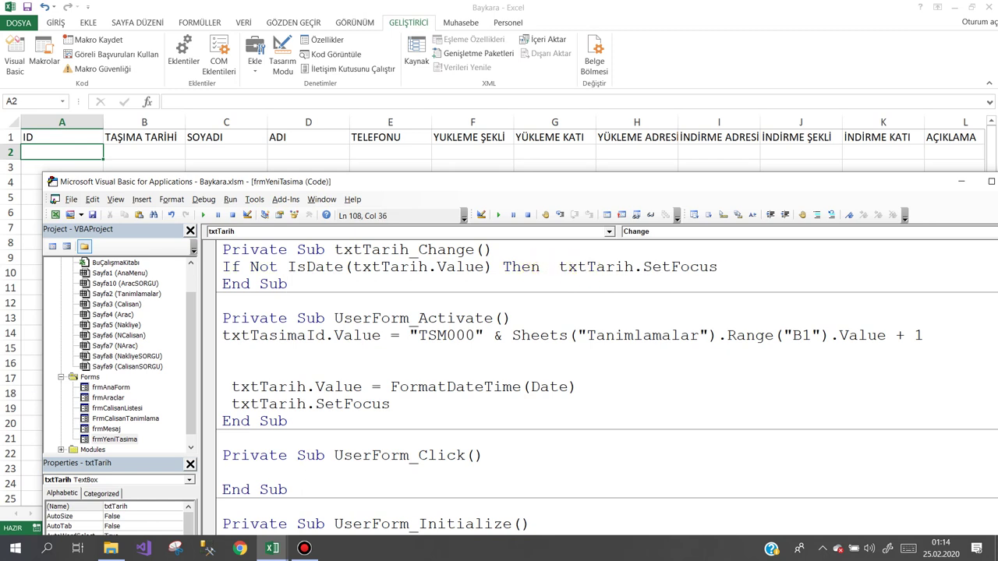
# - Add txtTarih.Value = "" before SetFocus so invalid dates blank the box, then rerun the form
pyautogui.write('txtt')
pyautogui.hotkey('ctrl', 'space')
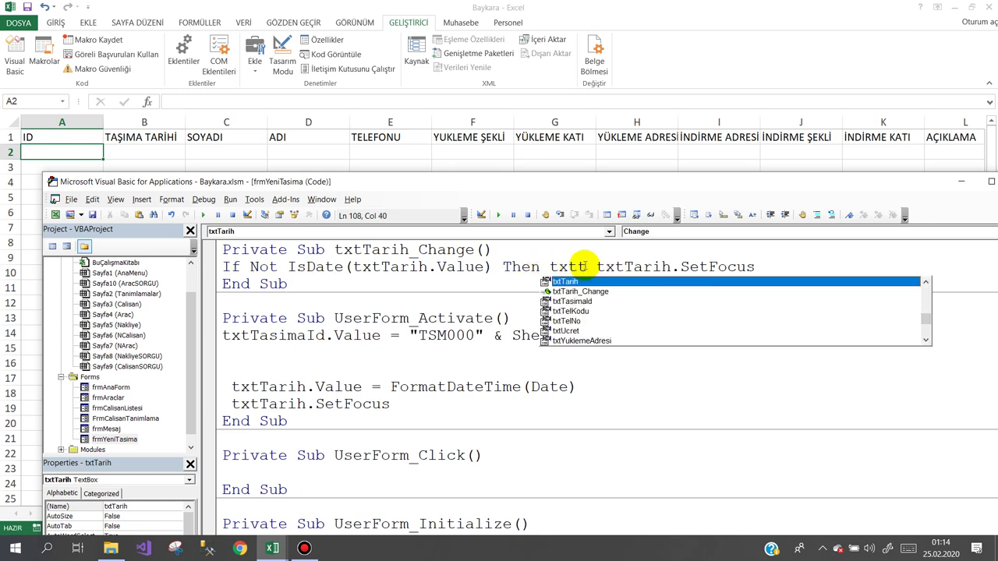
pyautogui.write('.va')
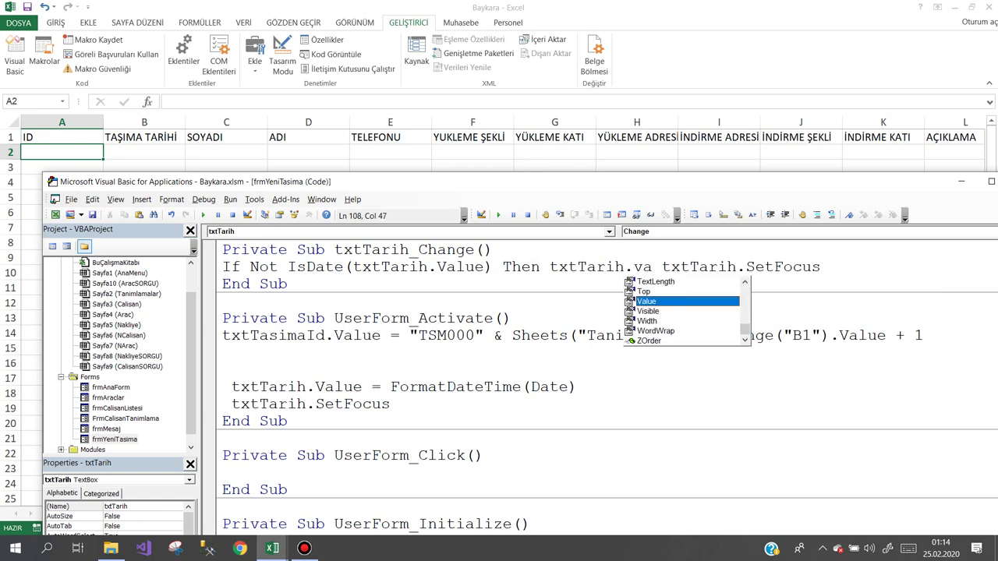
pyautogui.press('Escape')
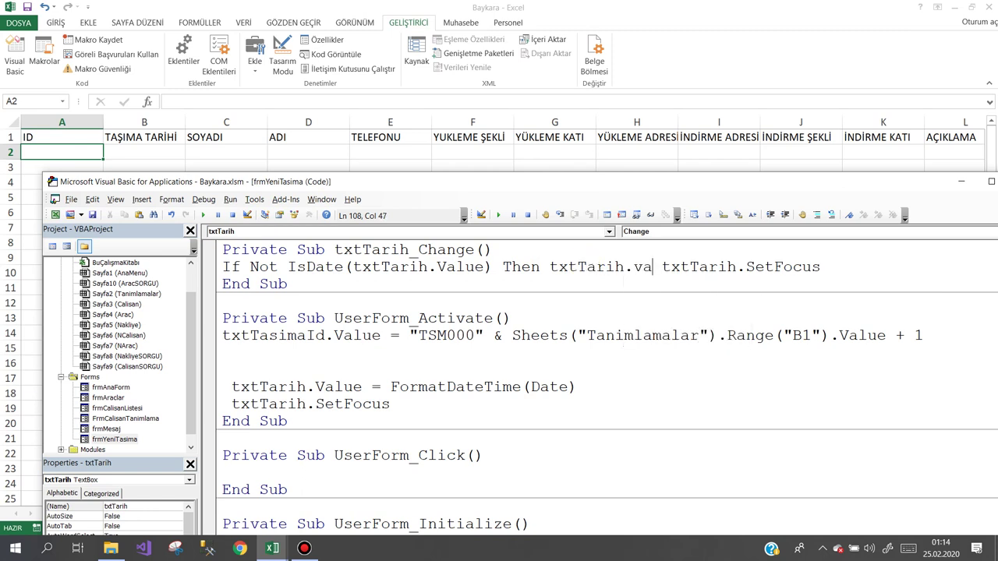
pyautogui.write('lue')
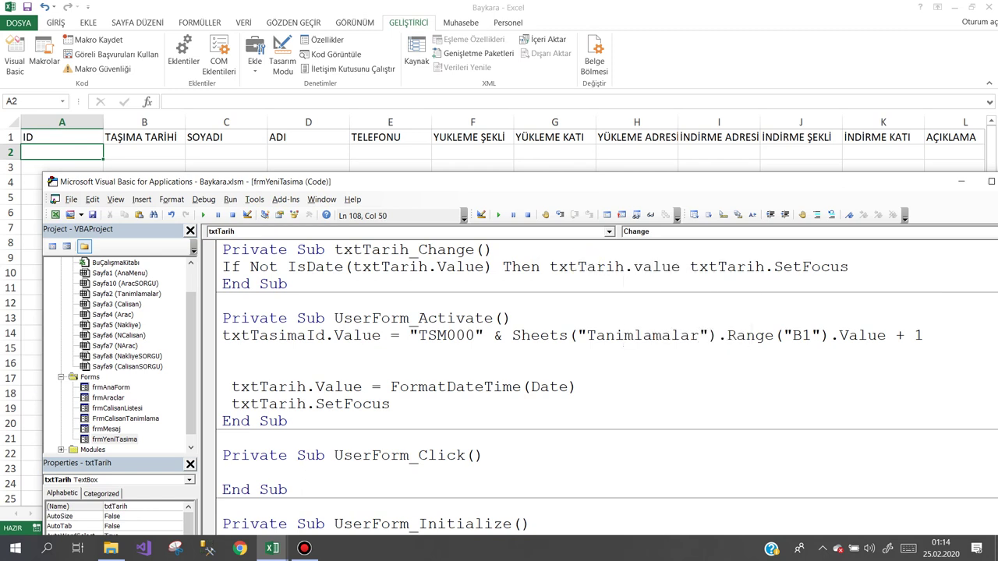
pyautogui.write('="":')
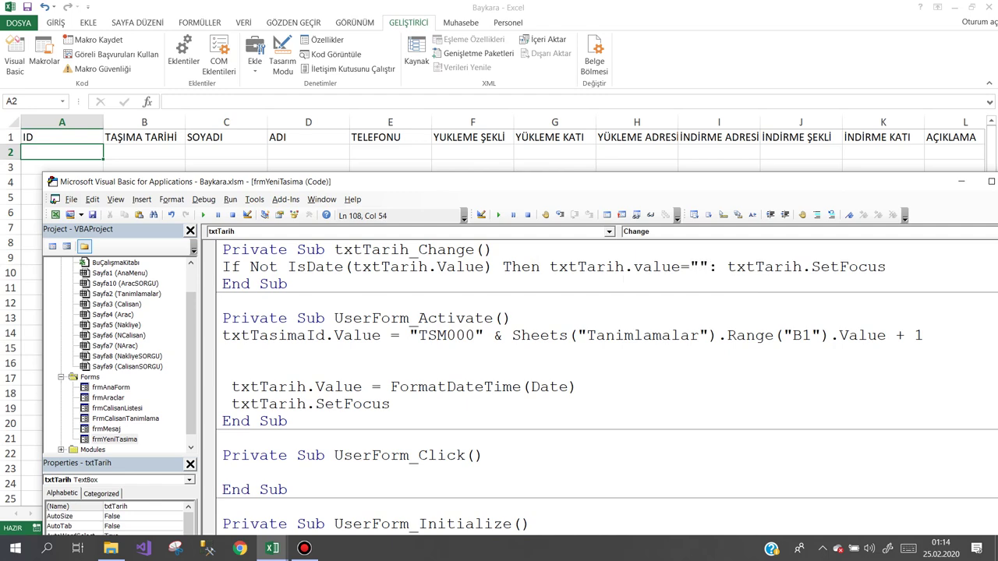
pyautogui.click(541, 315)
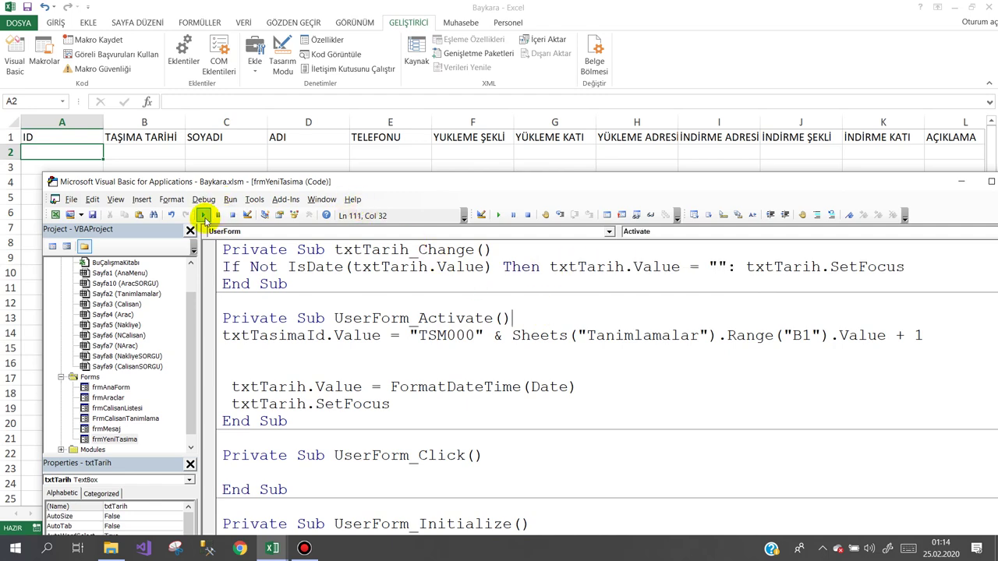
pyautogui.click(203, 216)
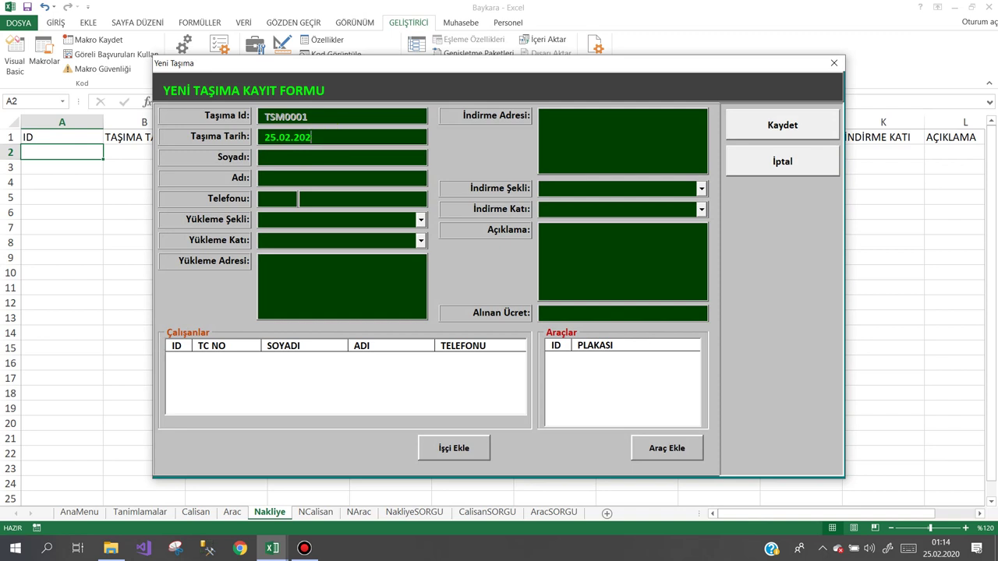
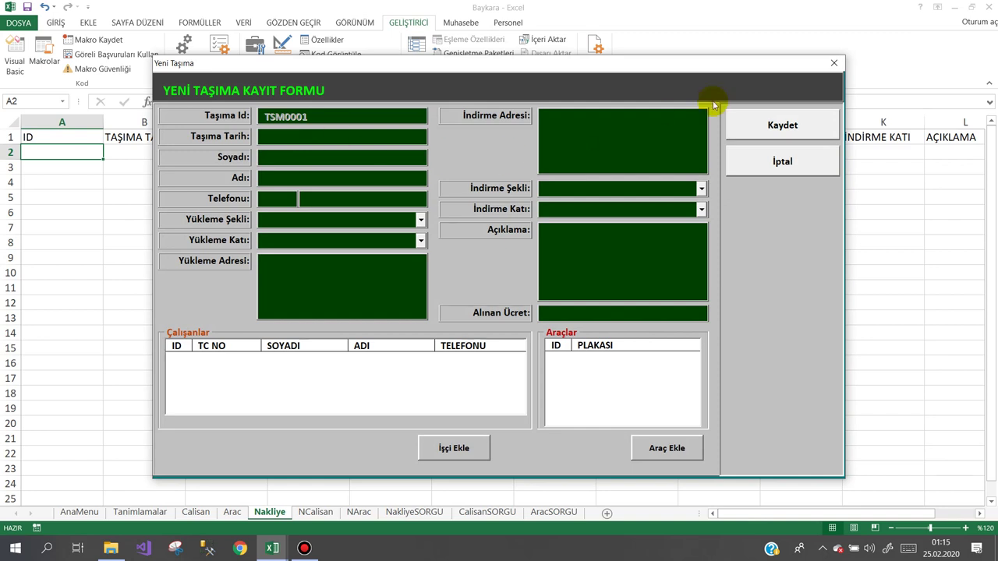
# - Close the running form and open the Taşıma Tarihi field's txtTarih_Change code
pyautogui.click(829, 67)
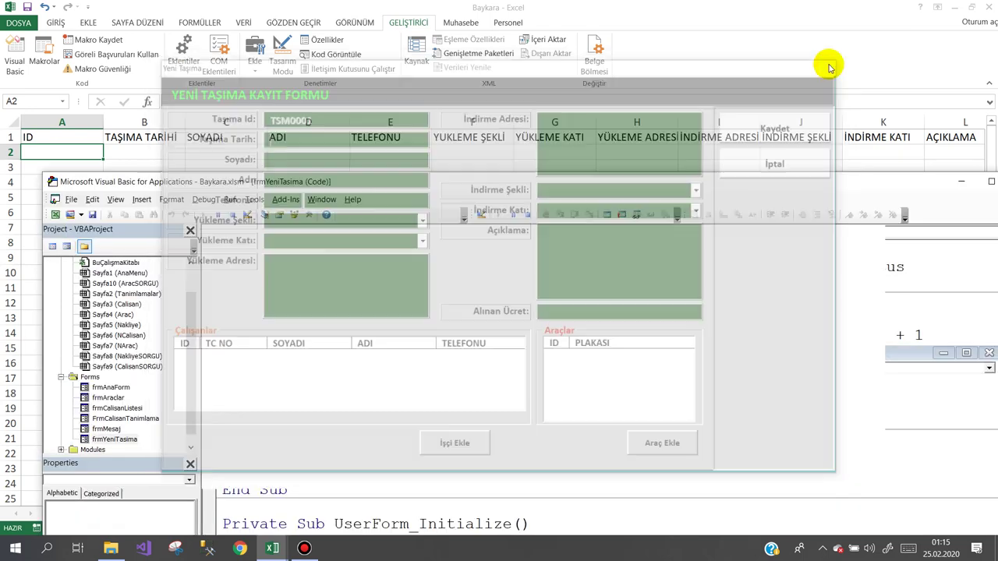
pyautogui.doubleClick(320, 316)
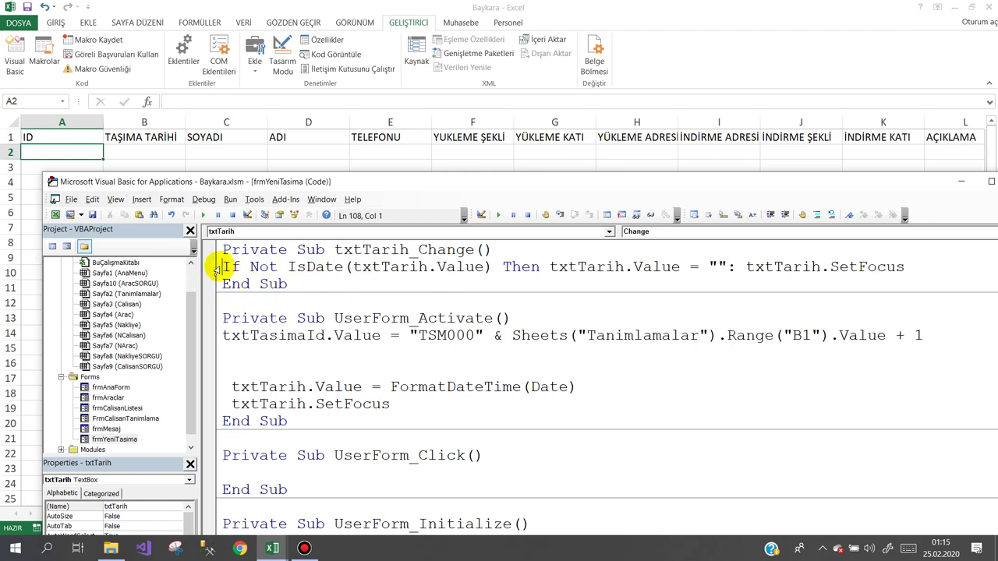
pyautogui.click(215, 268)
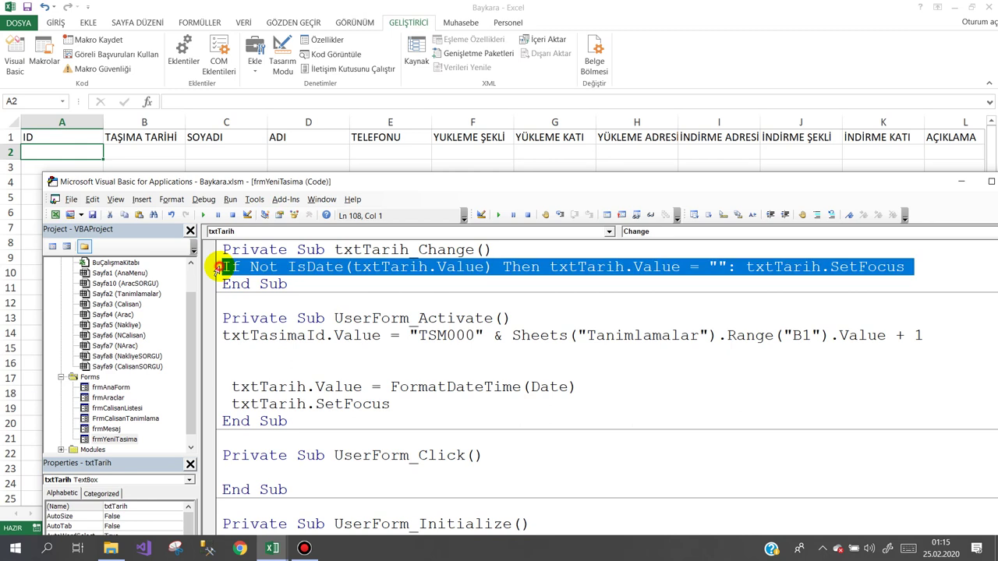
pyautogui.click(321, 281)
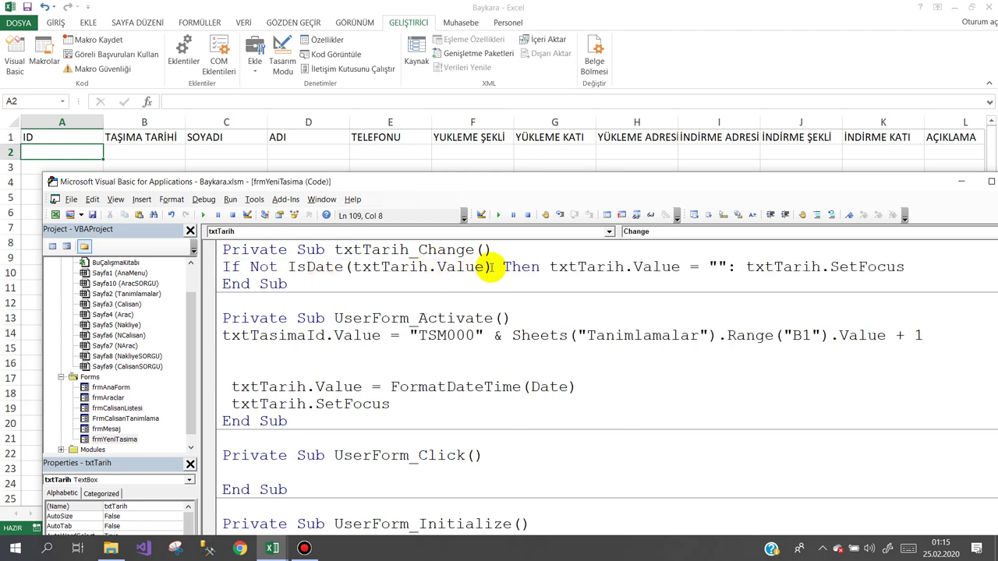
# - Delete the If Not IsDate line so txtTarih_Change is empty, then reopen frmYeniTasima's design
pyautogui.moveTo(539, 267); pyautogui.dragTo(212, 269)
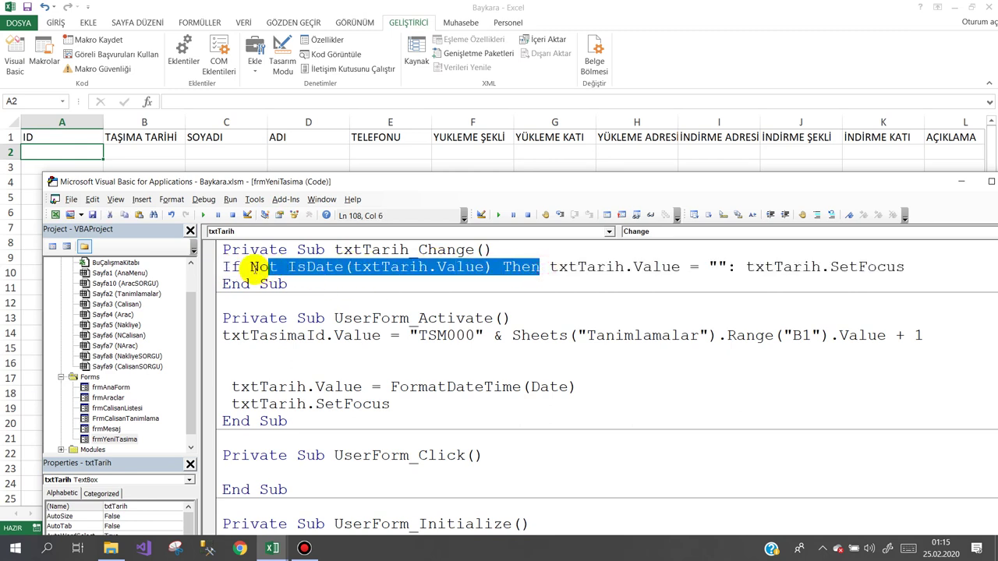
pyautogui.press('Delete')
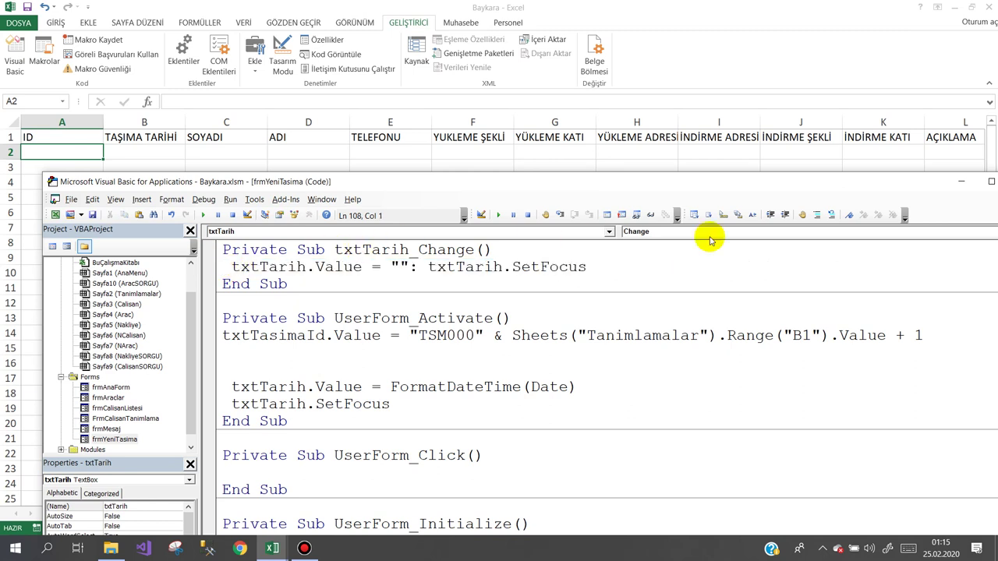
pyautogui.moveTo(626, 265)
pyautogui.mouseDown()
pyautogui.moveTo(425, 275)
pyautogui.moveTo(205, 267)
pyautogui.mouseUp()
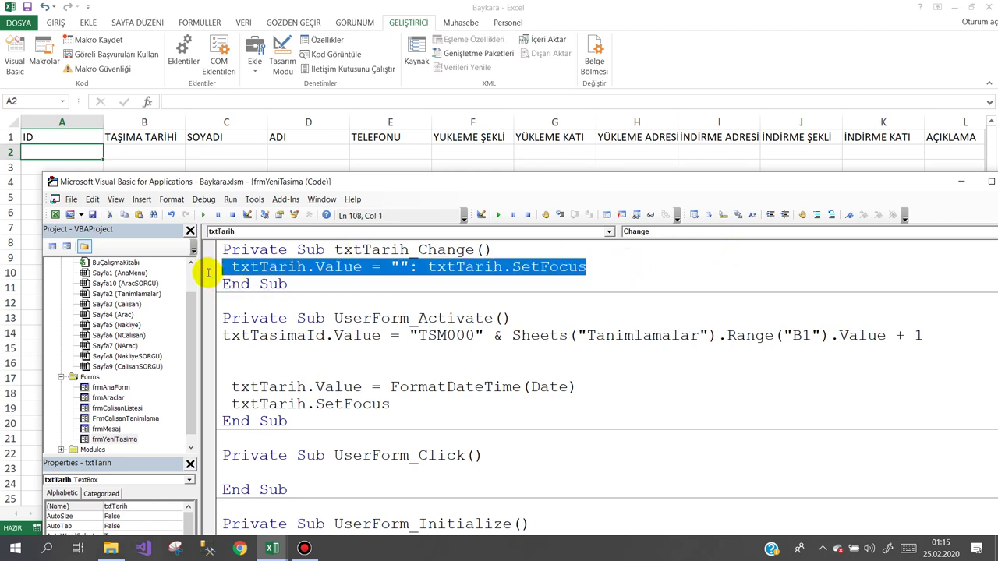
pyautogui.press('Delete')
pyautogui.doubleClick(114, 439)
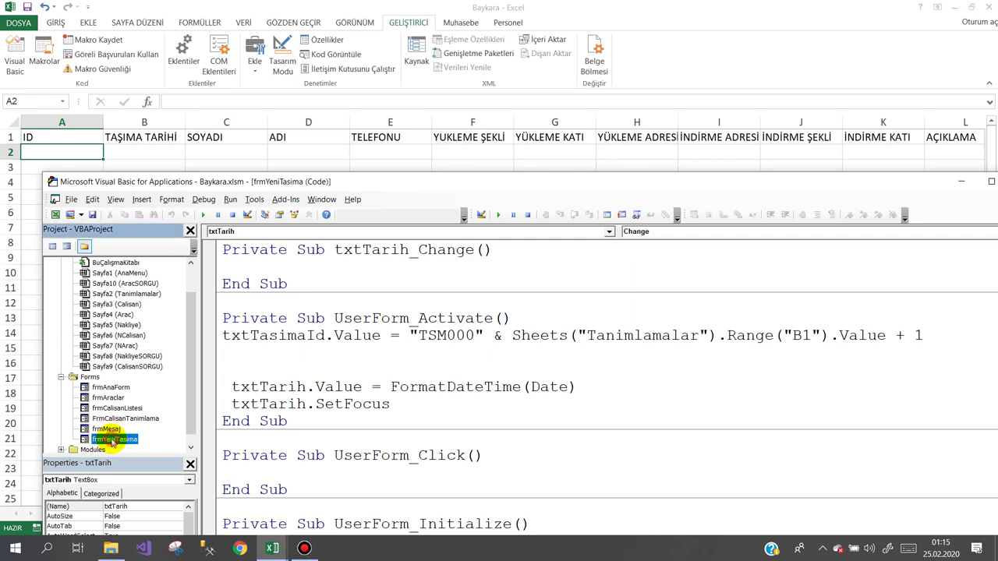
pyautogui.moveTo(896, 236); pyautogui.dragTo(574, 266)
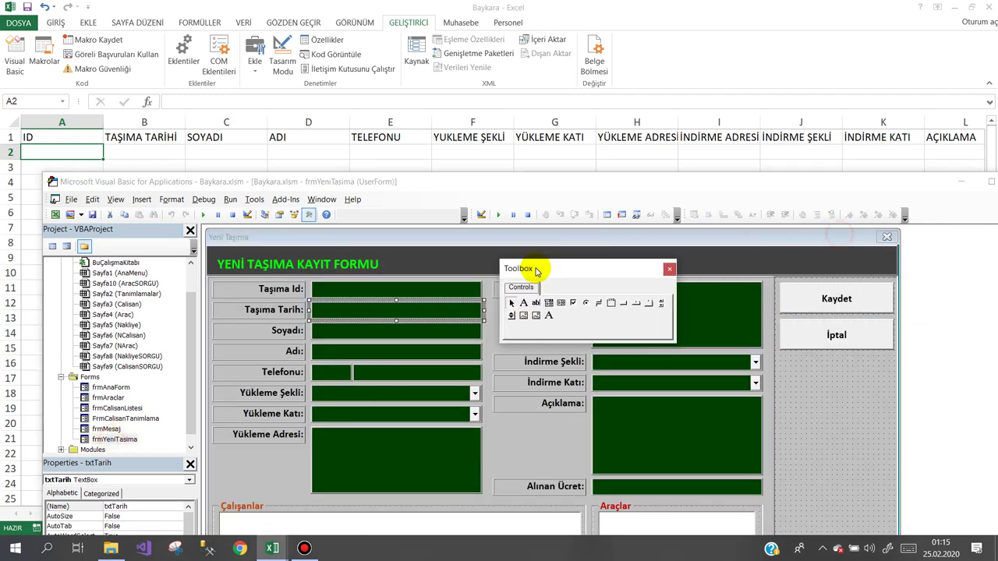
# - Open btnKaydet_Click and begin it with If Not IsDate(txtTarih.Value) Then
pyautogui.click(828, 297)
pyautogui.doubleClick(828, 297)
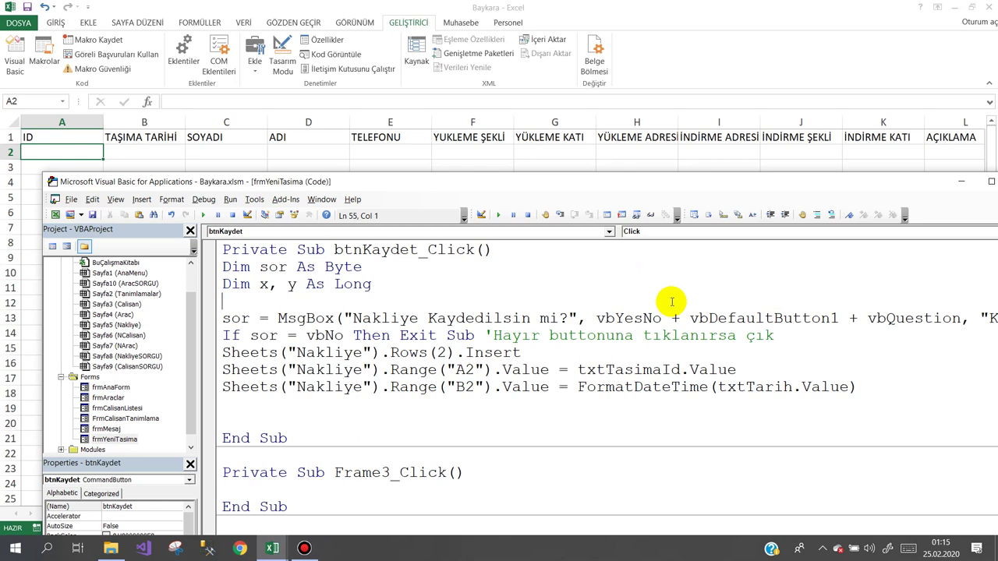
pyautogui.write('If Not IsDate(txtTarih.Value) Then')
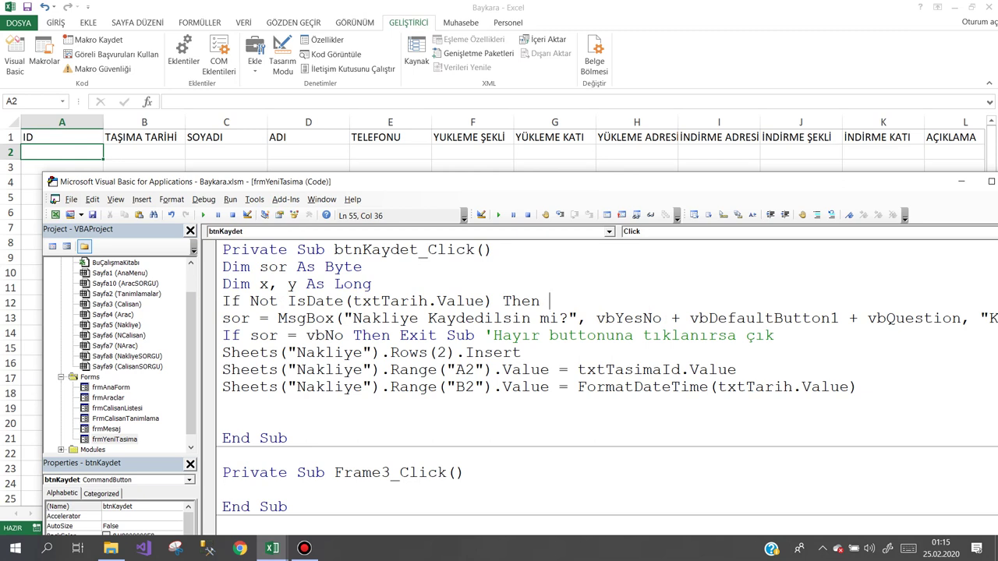
pyautogui.press('Return')
pyautogui.press('Return')
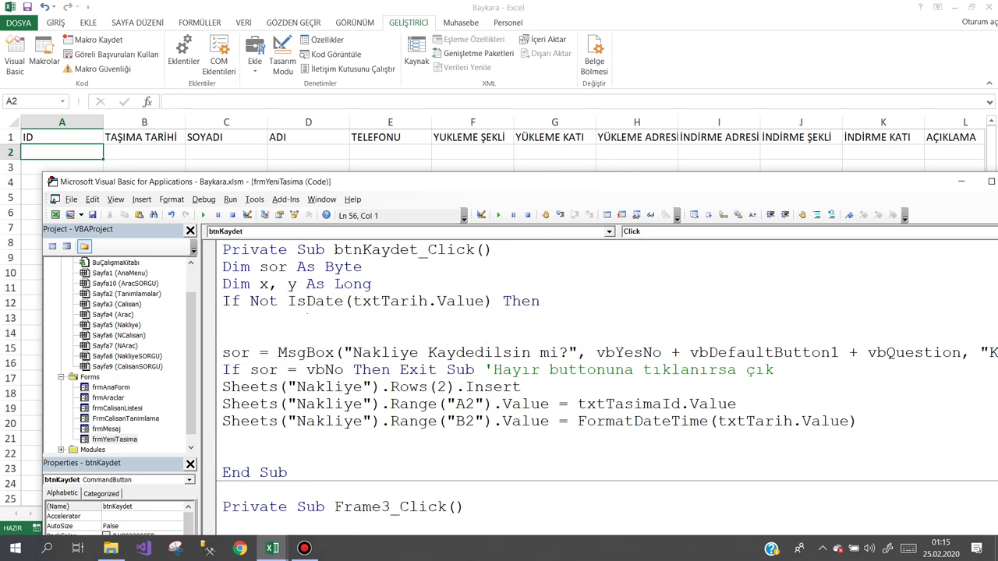
# - Inside the check, set frmMesaj.lblMesaj.Caption to "Geçersiz tarih girdiniz"
pyautogui.write('b')
pyautogui.press('BackSpace')
pyautogui.press('BackSpace')
pyautogui.press('BackSpace')
pyautogui.write('fr')
pyautogui.write('mM')
pyautogui.write('esaj.lbl')
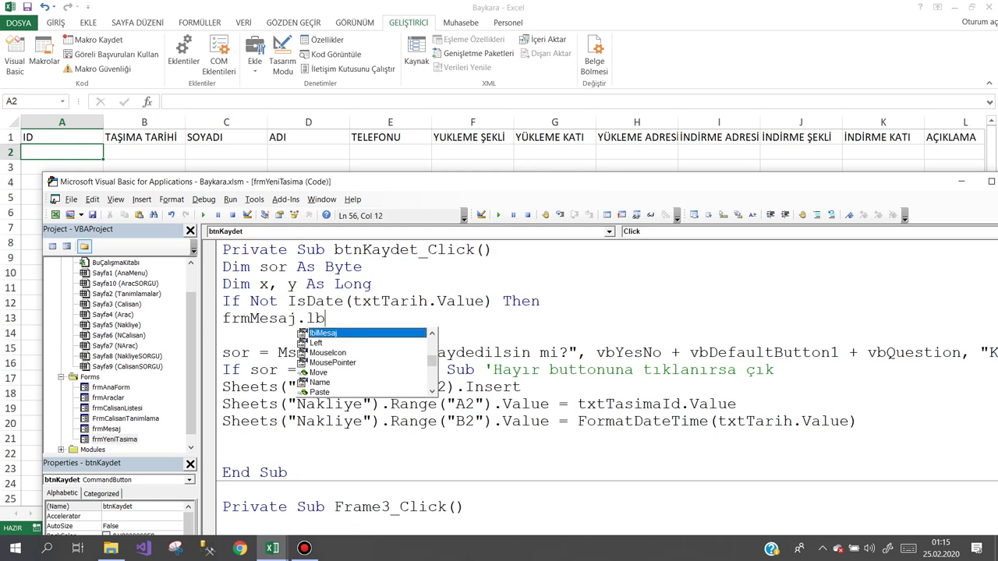
pyautogui.write('Mesaj.ca')
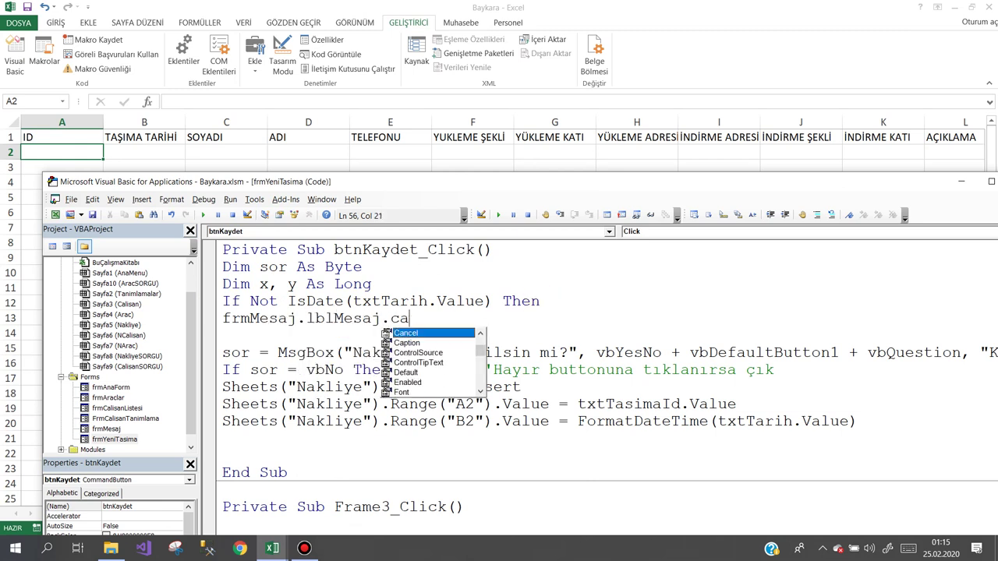
pyautogui.press('Down')
pyautogui.write('=')
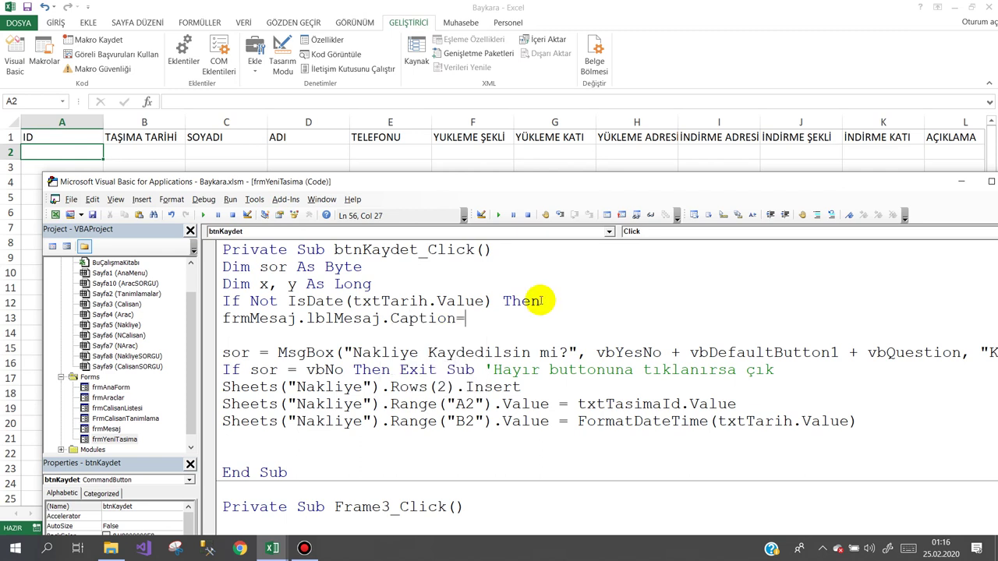
pyautogui.write('"G')
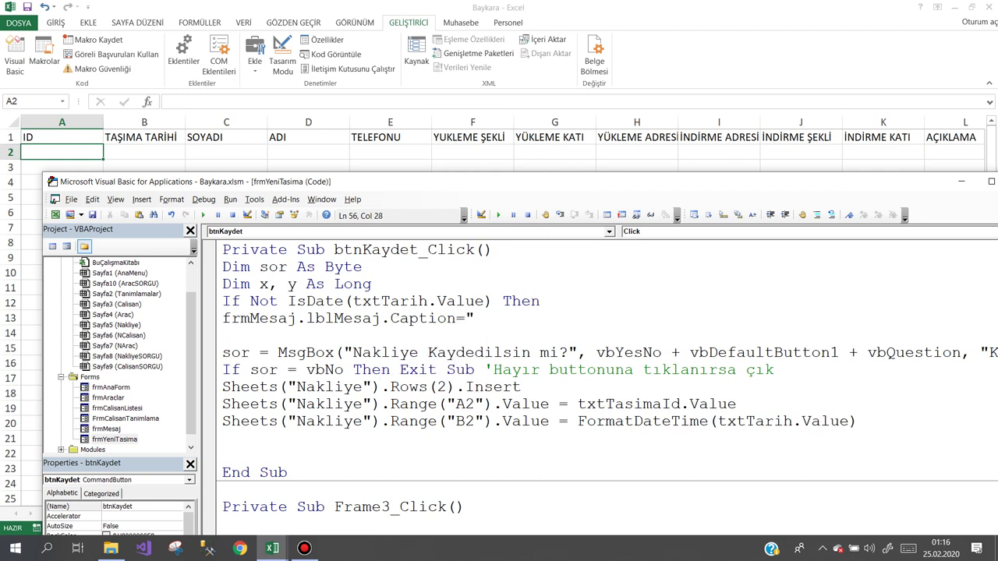
pyautogui.write('e')
pyautogui.write('çersiz t')
pyautogui.write('arih g')
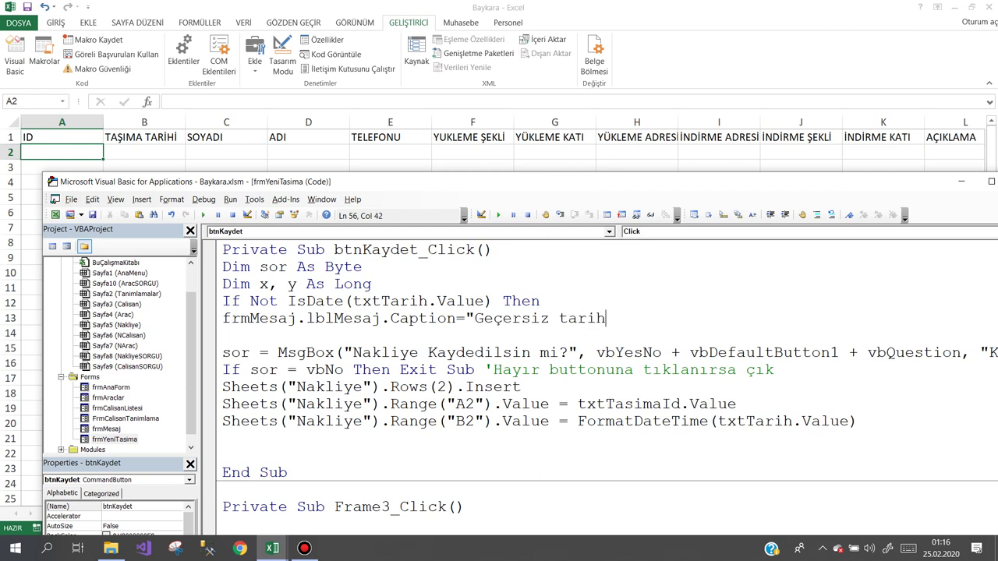
pyautogui.write('ir')
pyautogui.write('diniz."')
pyautogui.press('Return')
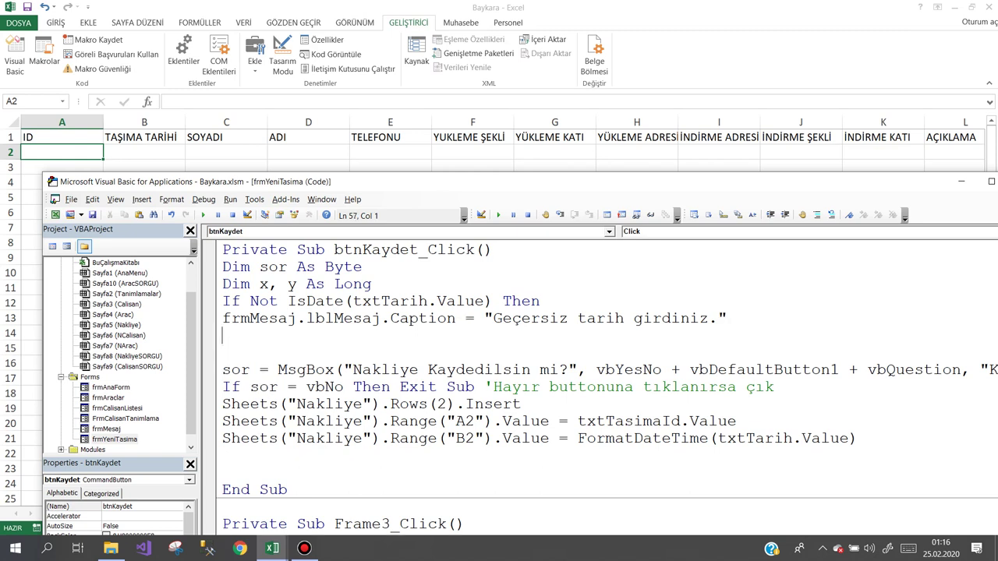
# - Add txtTarih.SetFocus and frmMesaj.Show lines to the invalid-date block
pyautogui.write('txtt')
pyautogui.hotkey('ctrl', 'space')
pyautogui.write('.')
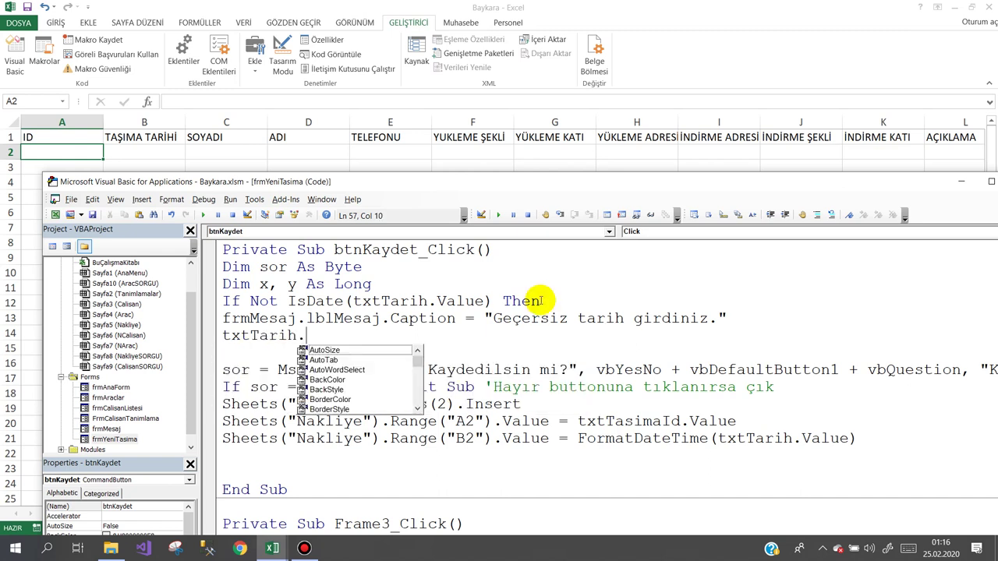
pyautogui.write('set')
pyautogui.press('Tab')
pyautogui.press('Return')
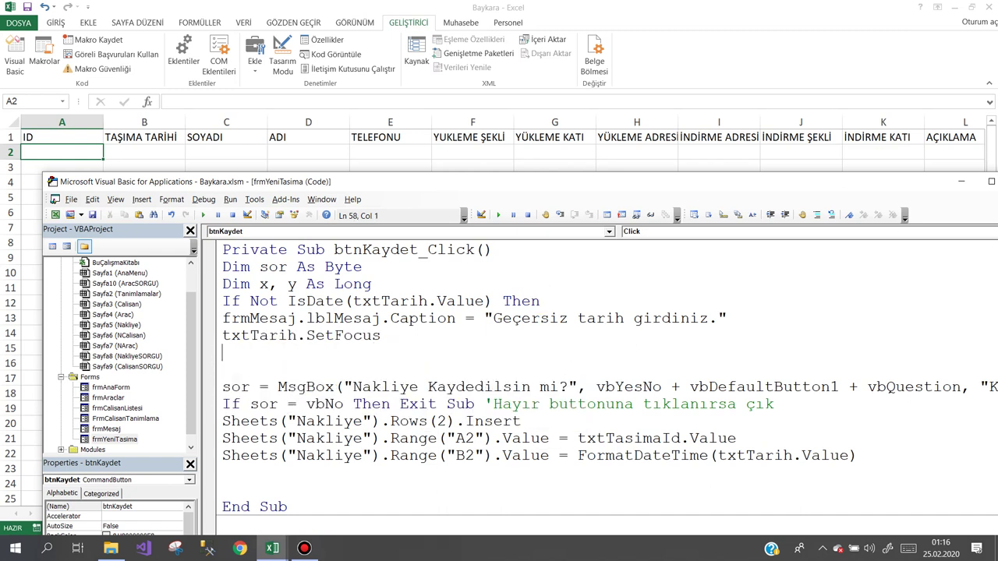
pyautogui.write('f')
pyautogui.write('r')
pyautogui.press('BackSpace')
pyautogui.write('mMesaj.')
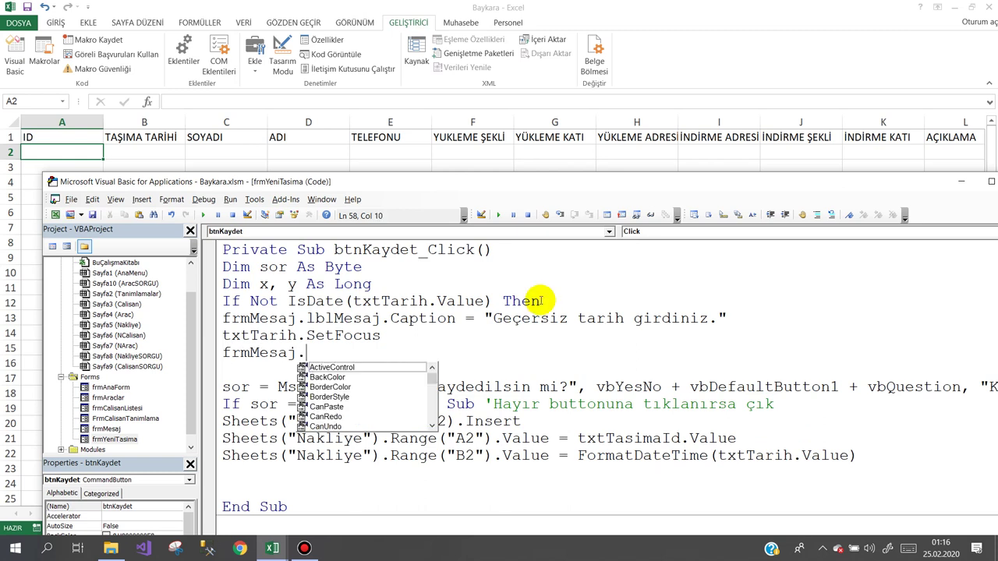
pyautogui.write('sh')
pyautogui.press('space')
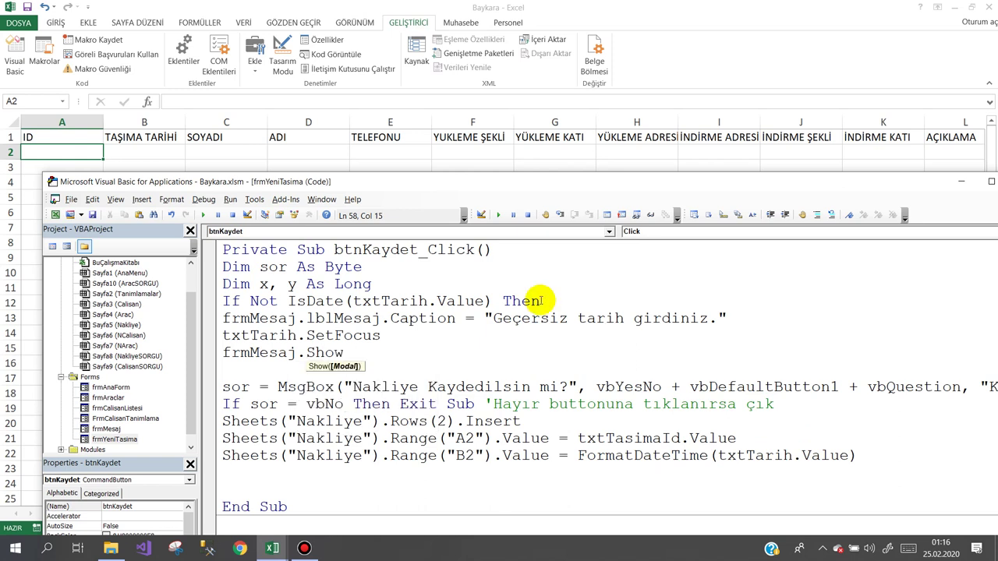
# - Finish the block with Exit Sub and End If
pyautogui.press('Return')
pyautogui.write('e')
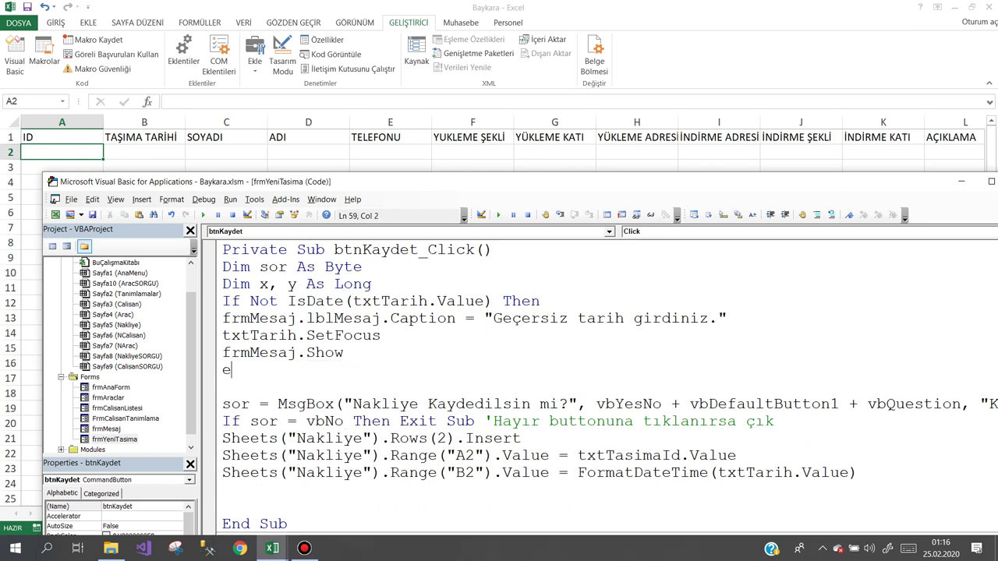
pyautogui.write('xit su')
pyautogui.write('b')
pyautogui.press('Return')
pyautogui.write('end ')
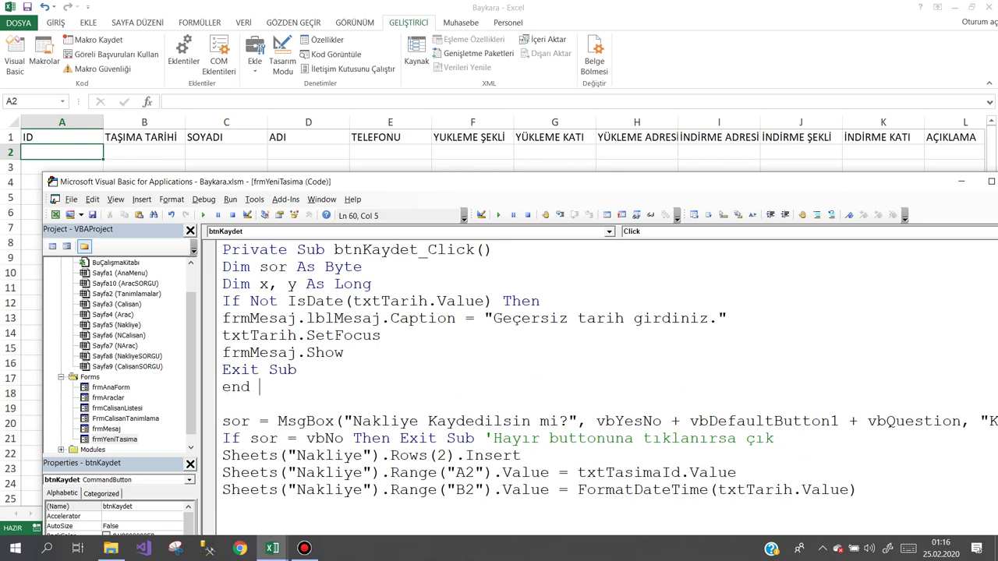
pyautogui.write('if')
pyautogui.click(223, 404)
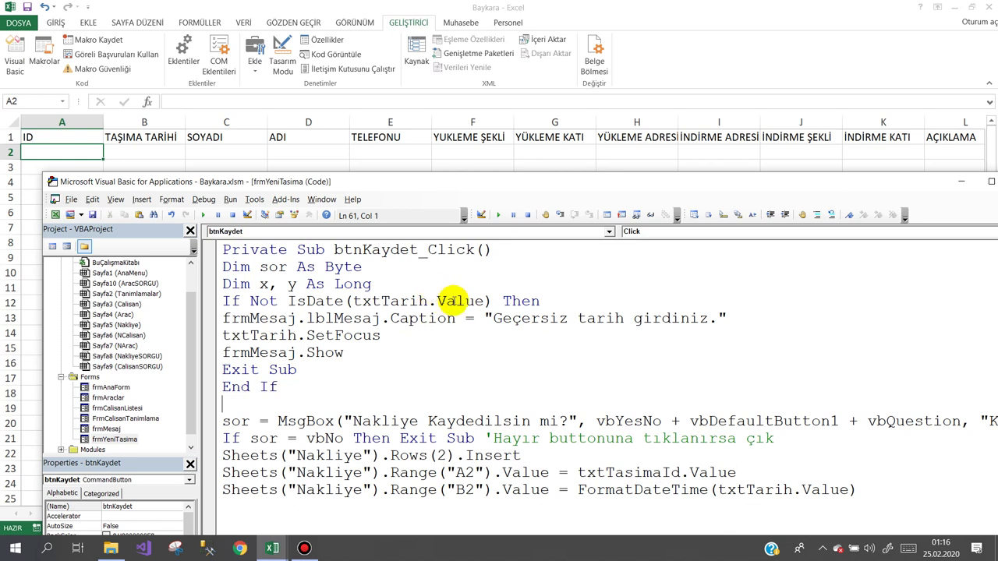
pyautogui.click(491, 301)
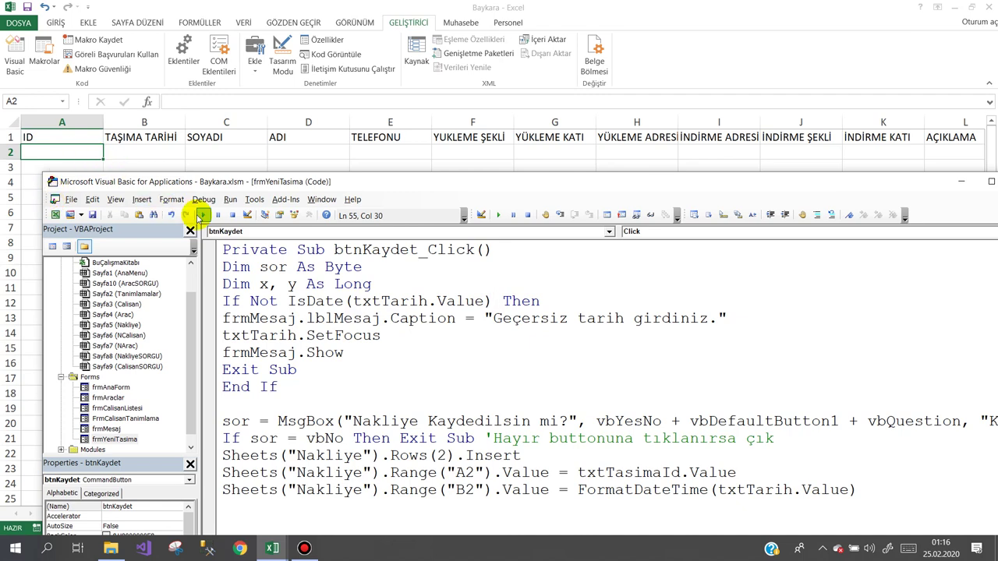
# - Test-run the form with the nonsense date 'sdfgsdf', try saving, then cancel and close it
pyautogui.click(204, 215)
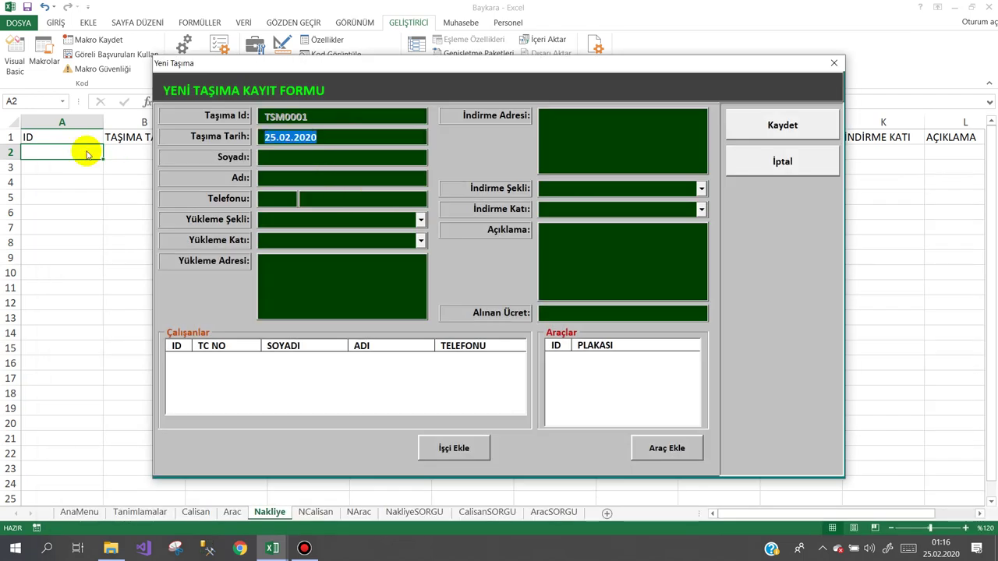
pyautogui.write('sdfgsdf')
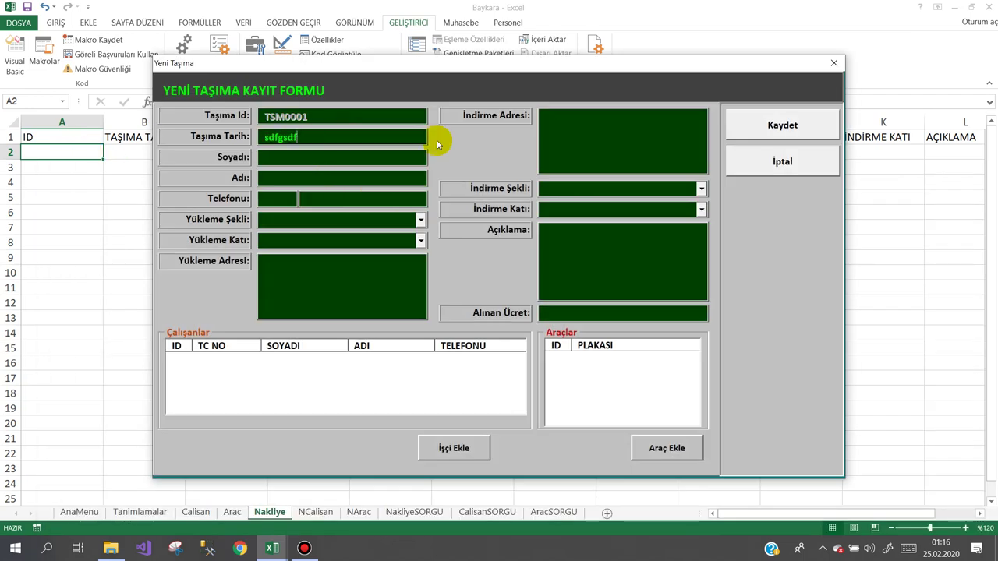
pyautogui.click(782, 128)
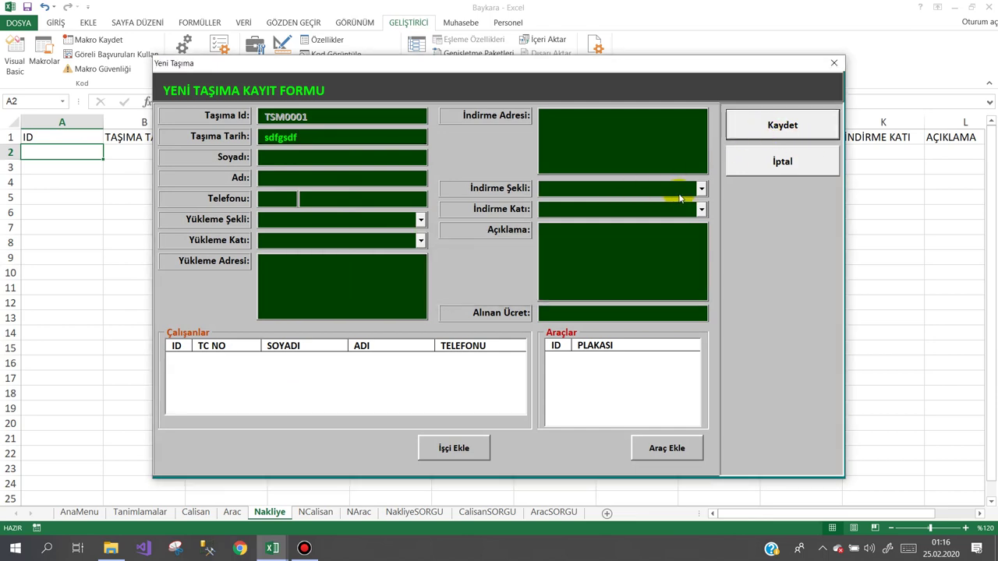
pyautogui.click(764, 168)
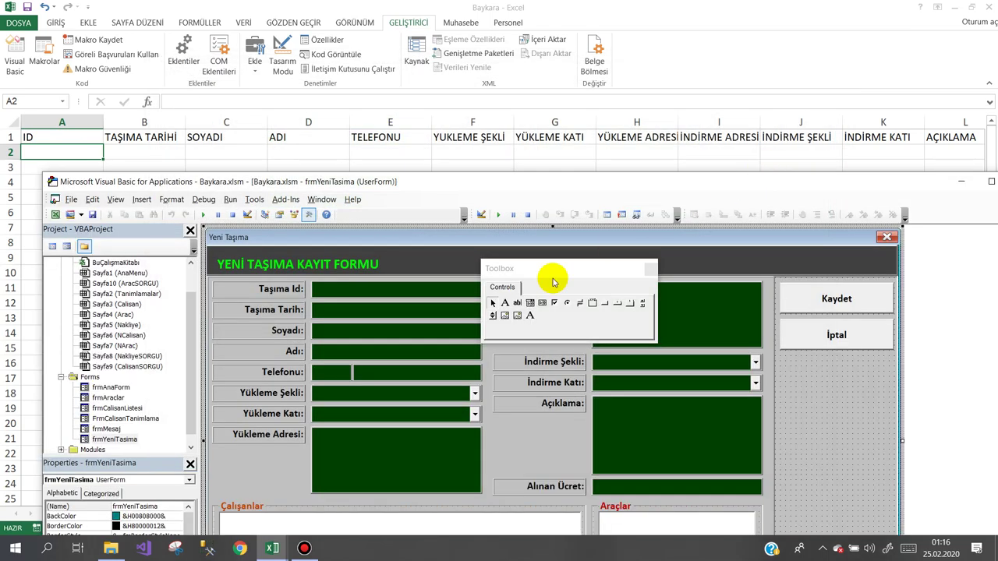
pyautogui.click(115, 431)
# - Change frmMesaj's wait from TimeValue("00:00:01") to "00:00:02", then open frmAnaForm's design
pyautogui.doubleClick(116, 431)
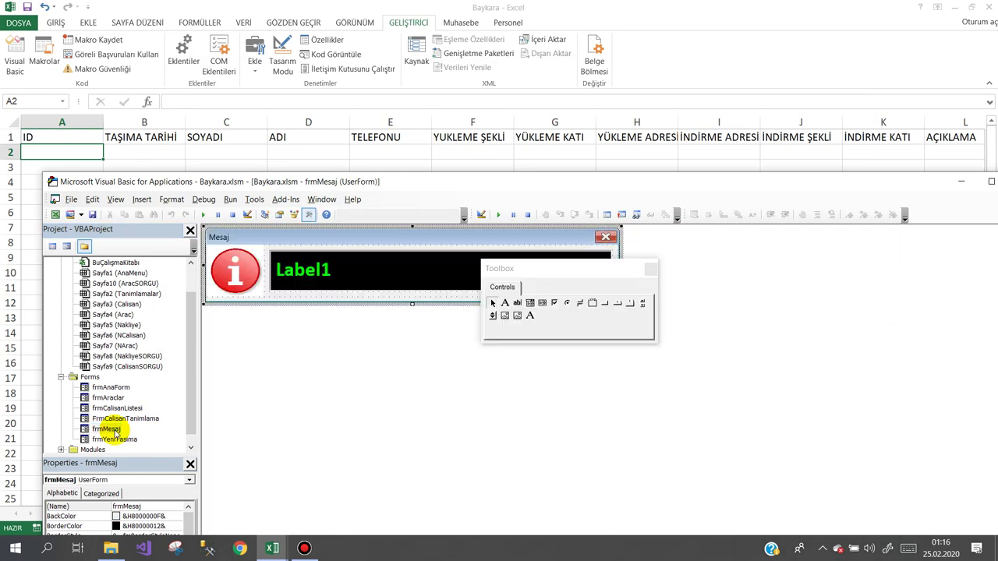
pyautogui.doubleClick(316, 298)
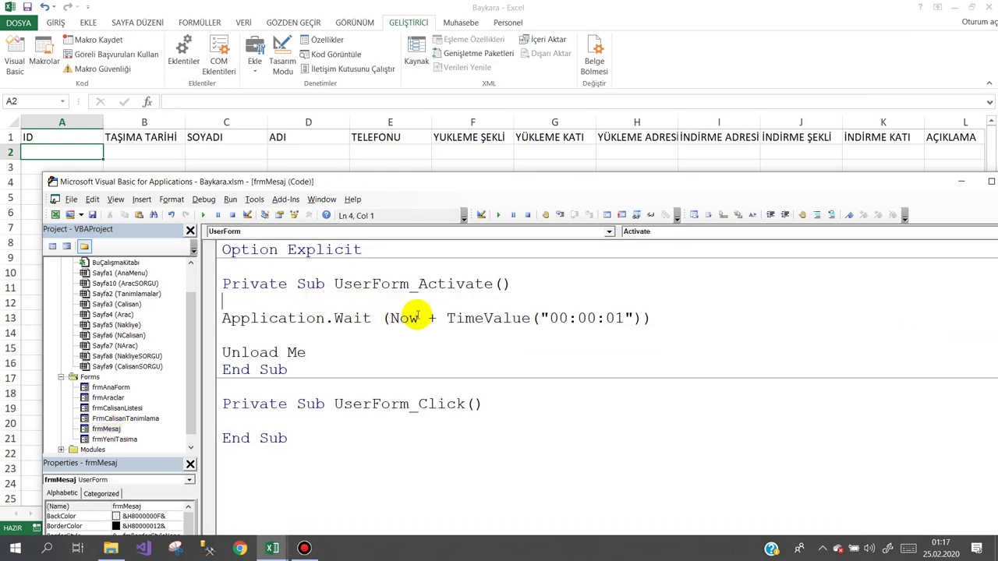
pyautogui.click(617, 319)
pyautogui.hotkey('shift', 'Right')
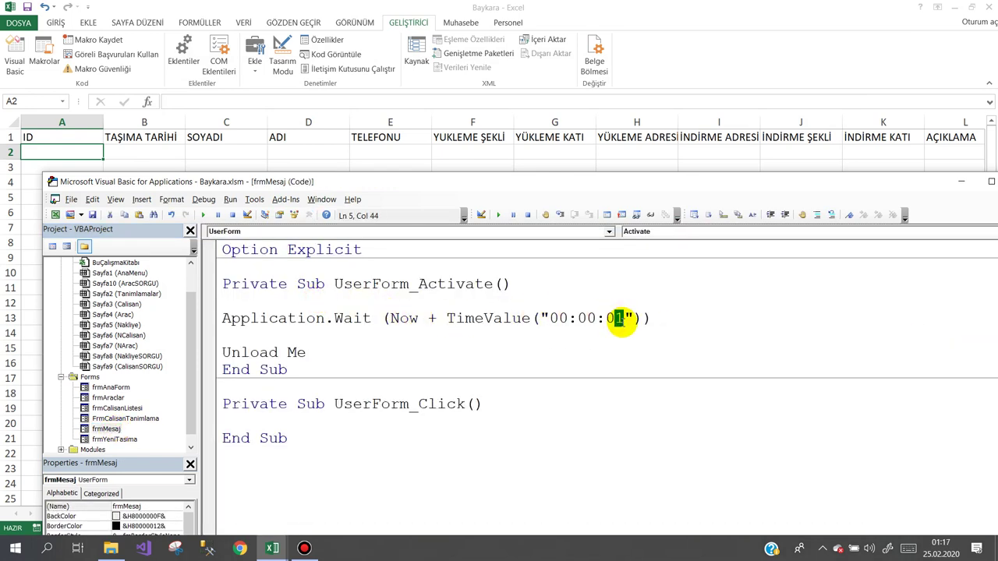
pyautogui.write('2')
pyautogui.click(555, 364)
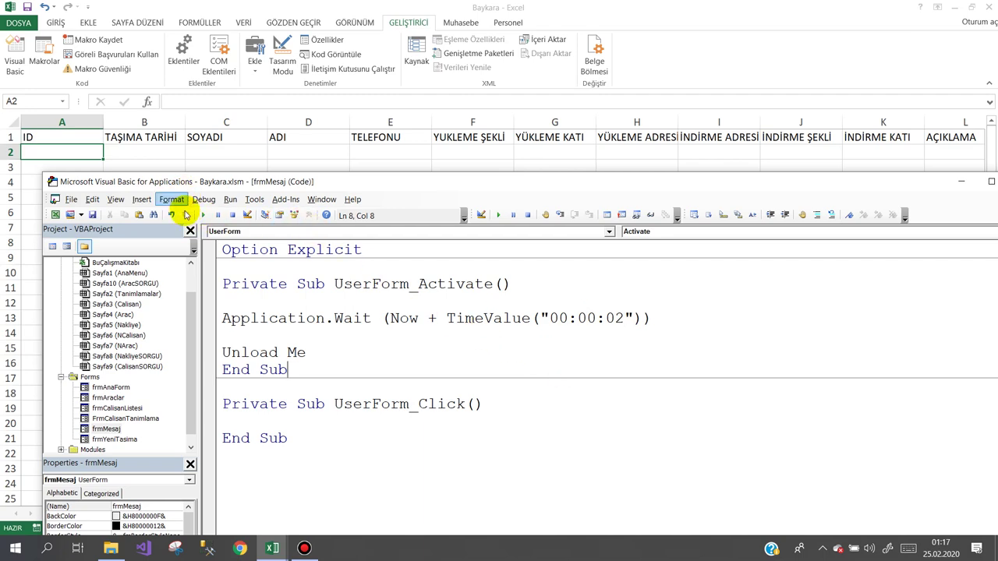
pyautogui.doubleClick(110, 387)
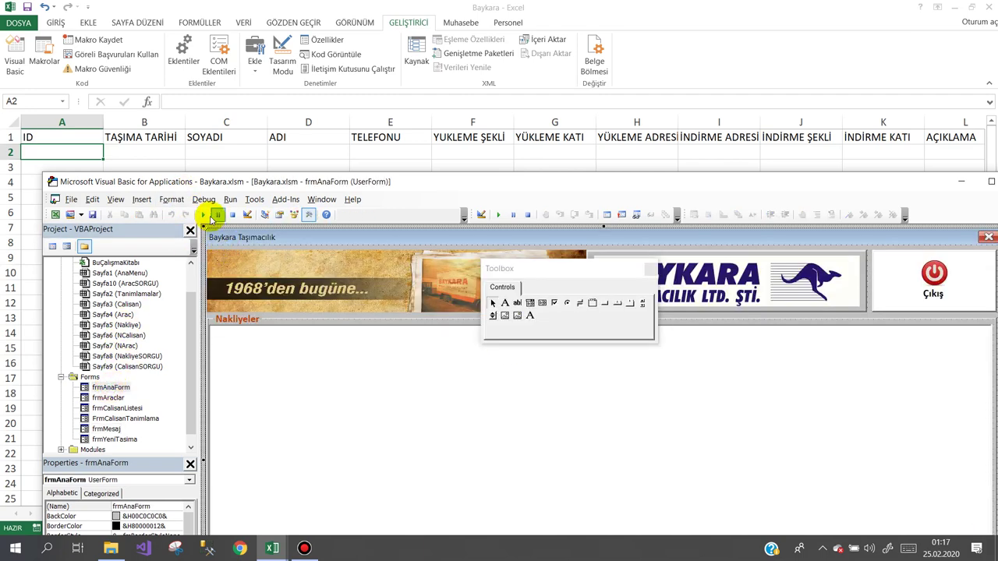
# - Run frmAnaForm, open Yeni Taşıma, and confirm saving with date 25.22.2020 shows the invalid-date warning
pyautogui.click(203, 214)
pyautogui.click(158, 472)
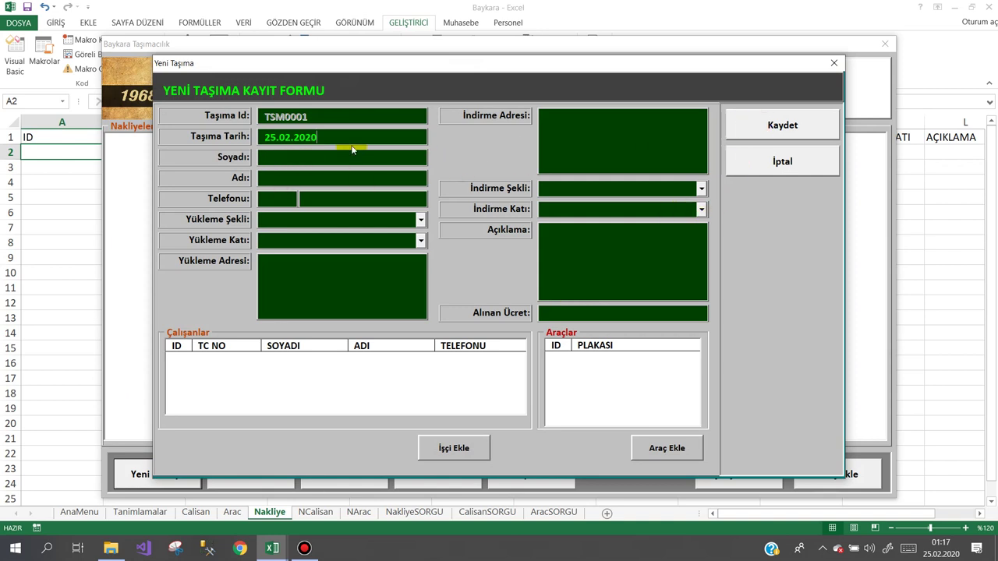
pyautogui.press('Tab')
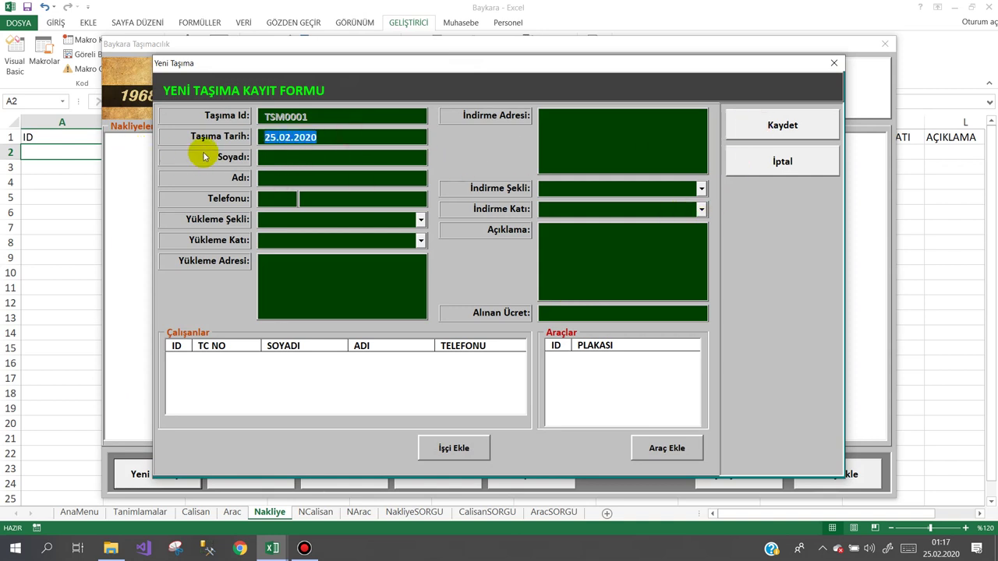
pyautogui.click(287, 138)
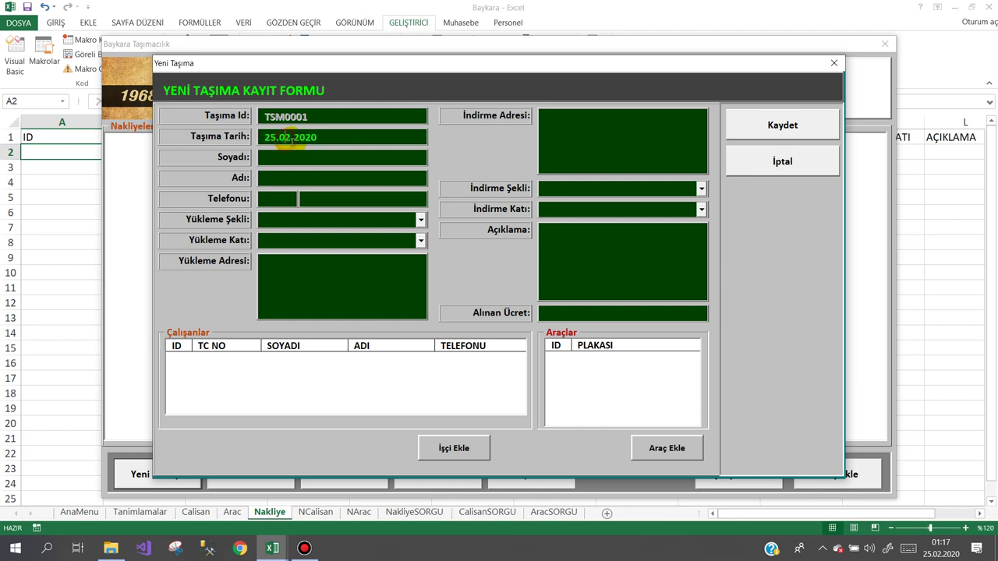
pyautogui.press('BackSpace')
pyautogui.write('2')
pyautogui.click(783, 123)
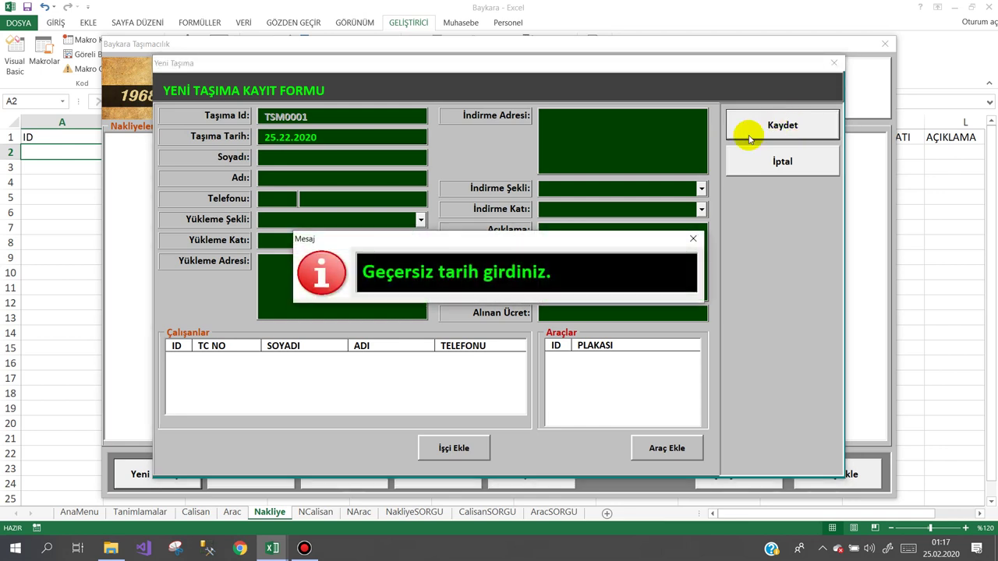
pyautogui.click(499, 267)
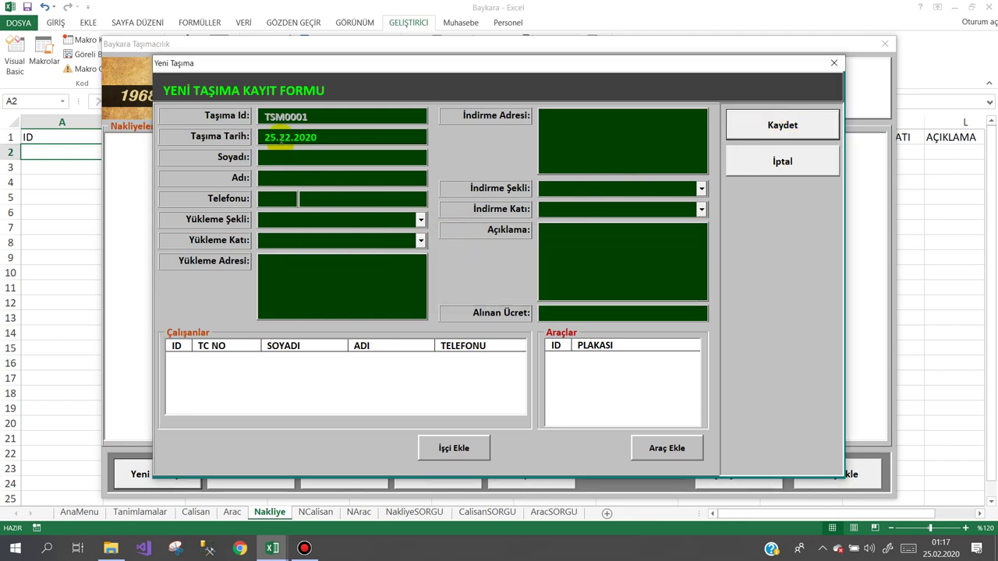
# - Retry with 'khjkhjk', then save with 25.02.2020 and answer Hayır to the confirmation
pyautogui.moveTo(320, 137); pyautogui.dragTo(53, 166)
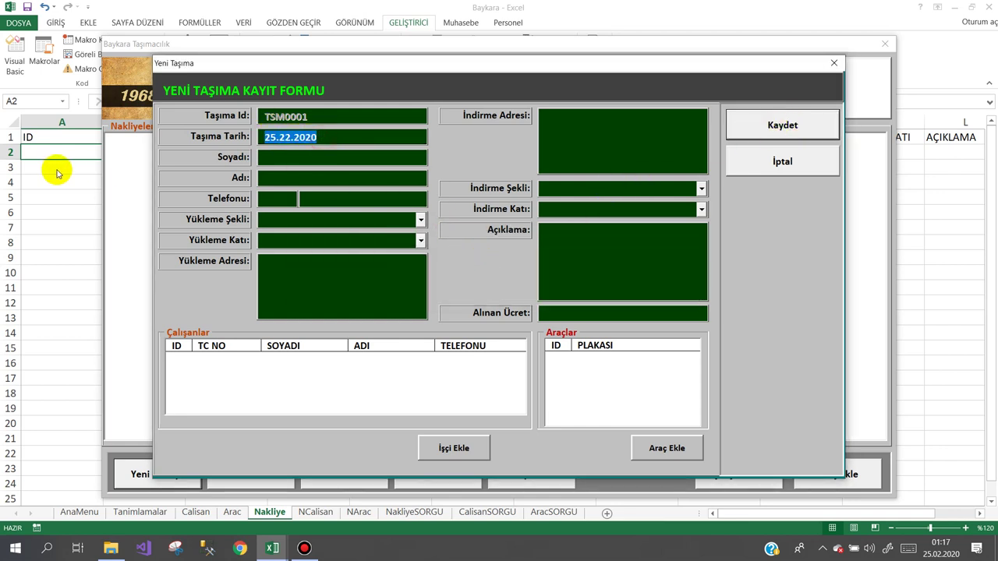
pyautogui.write('khjkhjk')
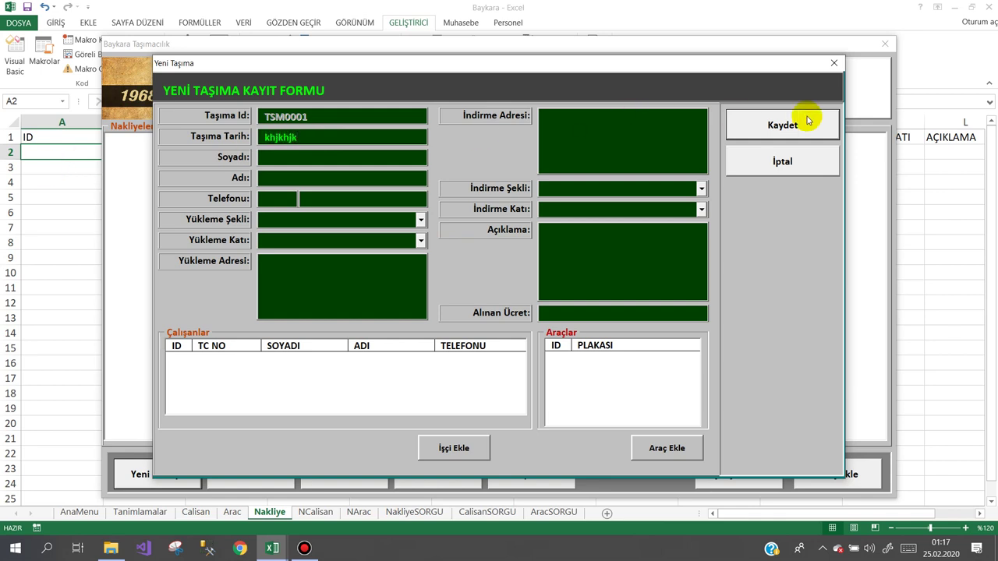
pyautogui.click(783, 125)
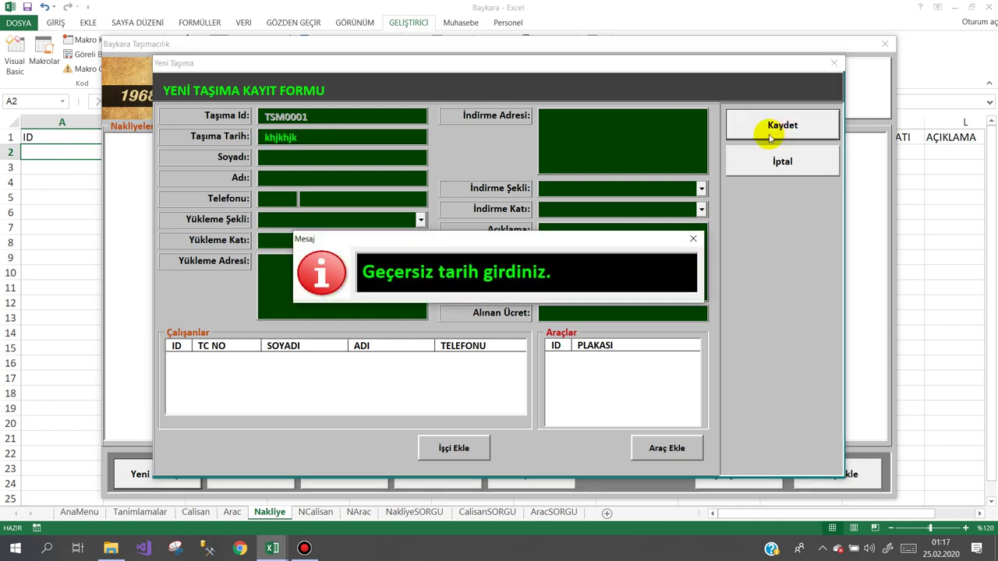
pyautogui.doubleClick(312, 137)
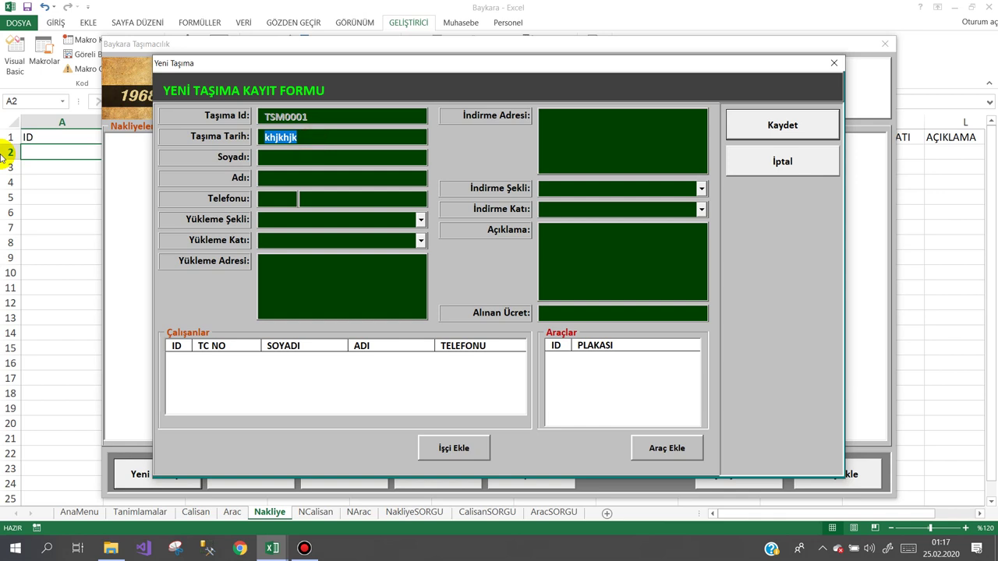
pyautogui.write('25.02.2020')
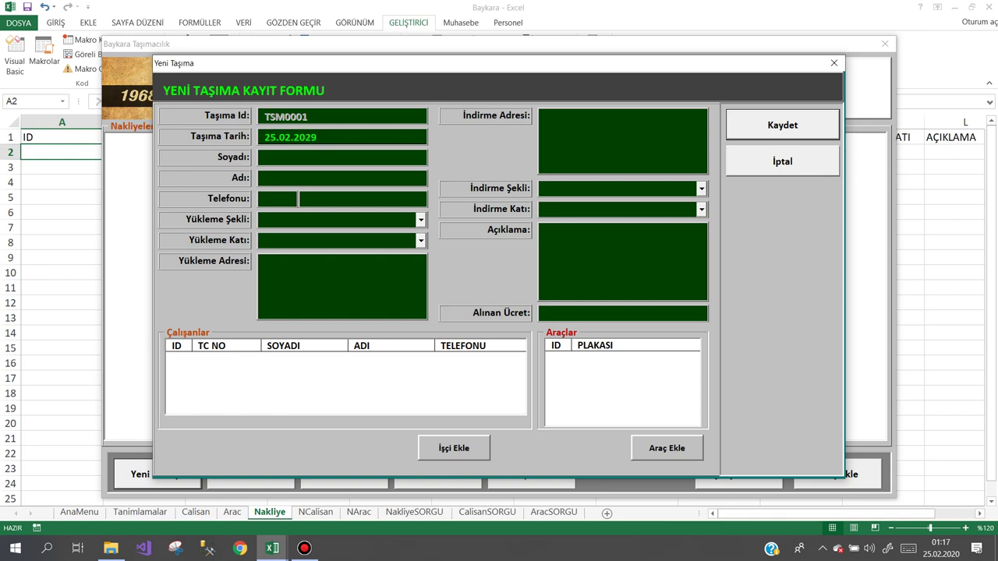
pyautogui.click(772, 124)
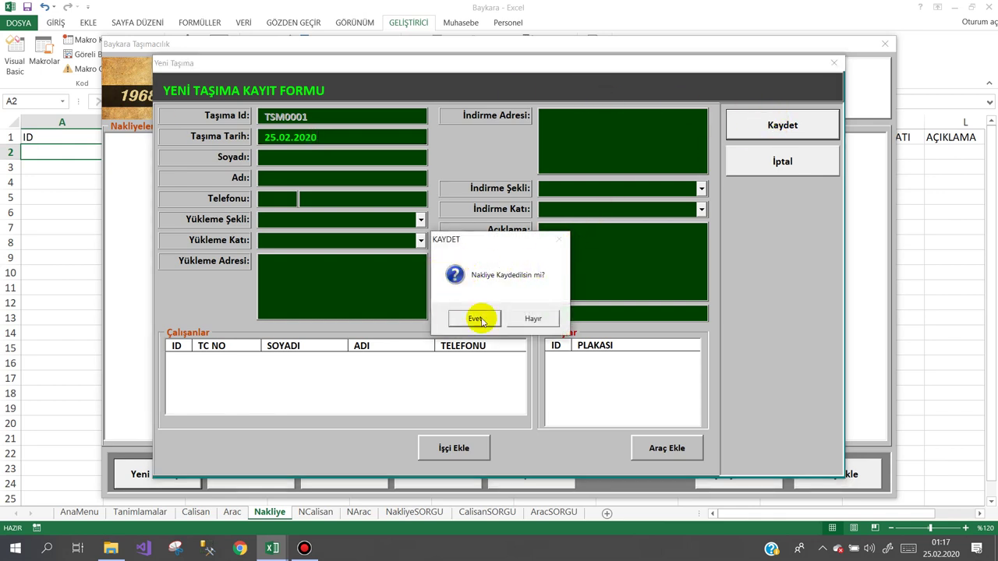
pyautogui.click(541, 320)
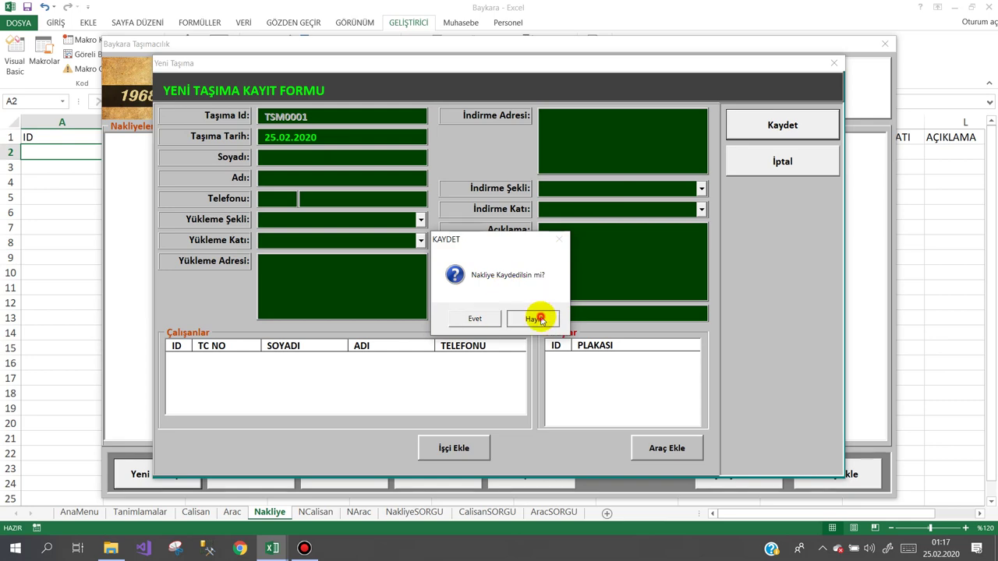
# - Close the running forms and open frmYeniTasima in design view, selecting the Taşıma Tarih box
pyautogui.click(807, 161)
pyautogui.click(827, 102)
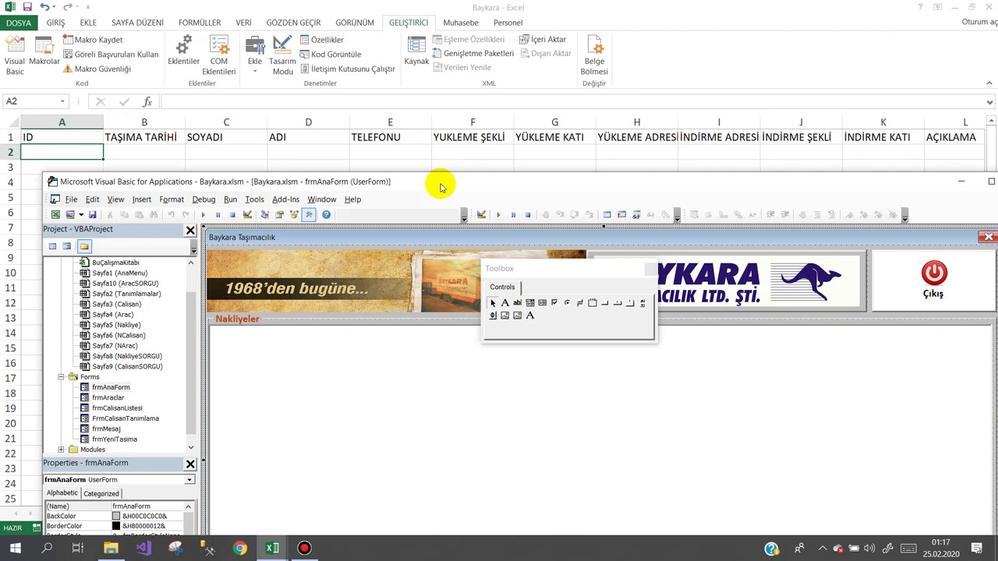
pyautogui.moveTo(439, 182)
pyautogui.mouseDown()
pyautogui.moveTo(479, 156)
pyautogui.moveTo(503, 113)
pyautogui.mouseUp()
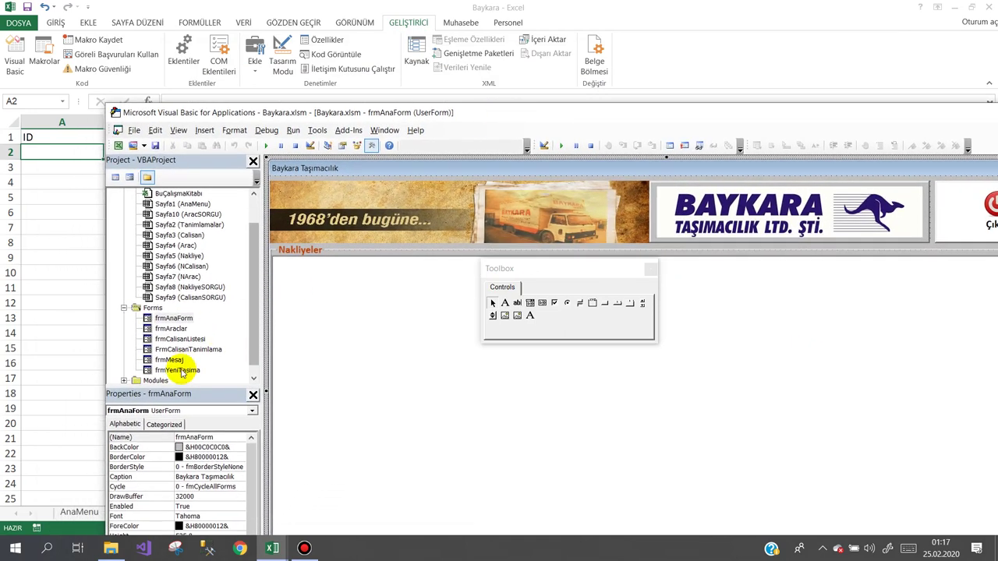
pyautogui.doubleClick(177, 370)
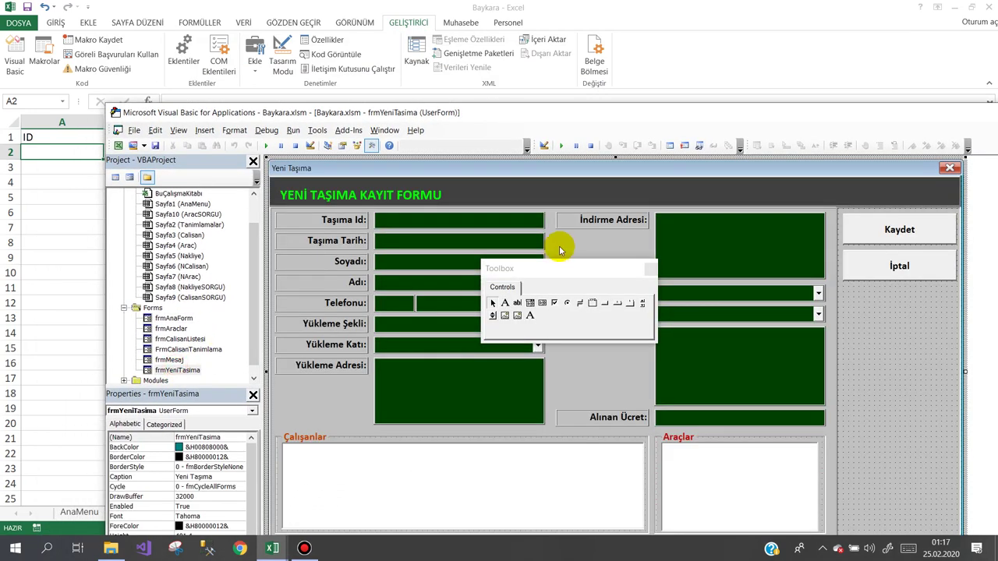
pyautogui.click(382, 241)
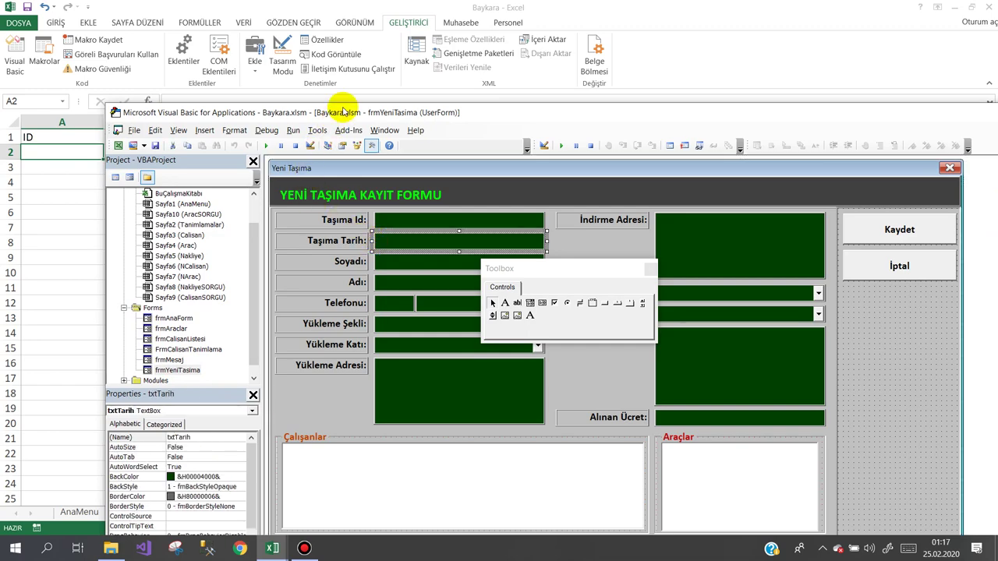
pyautogui.moveTo(343, 110); pyautogui.dragTo(343, 186)
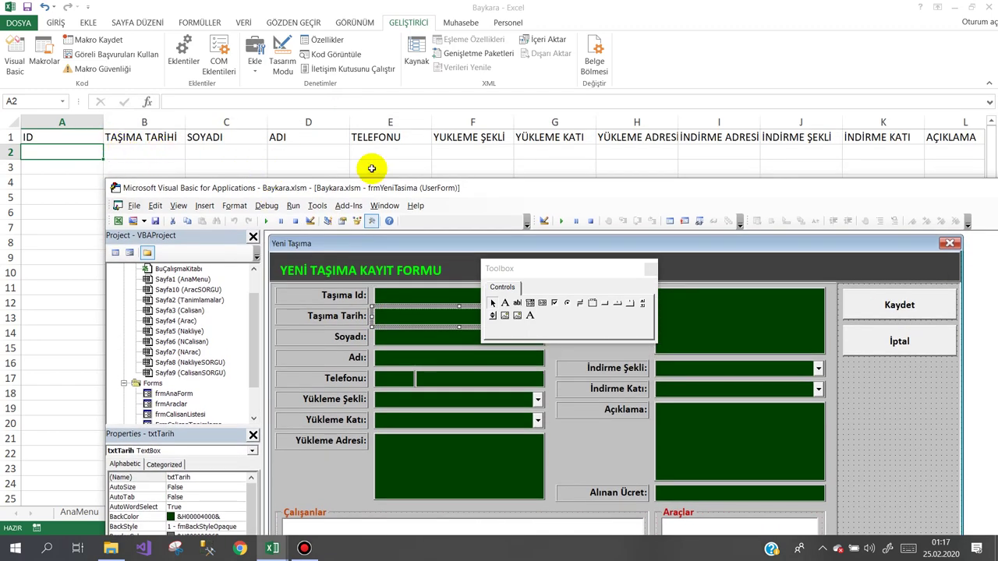
# - Open btnKaydet_Click and locate the B2 date assignment among the Sheets lines
pyautogui.doubleClick(911, 304)
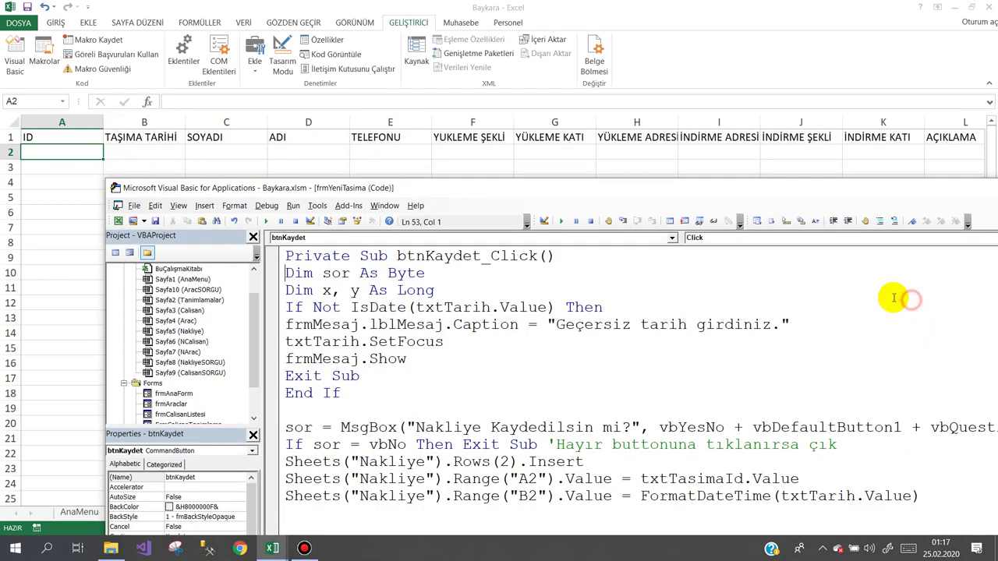
pyautogui.scroll(-5, 491, 335)
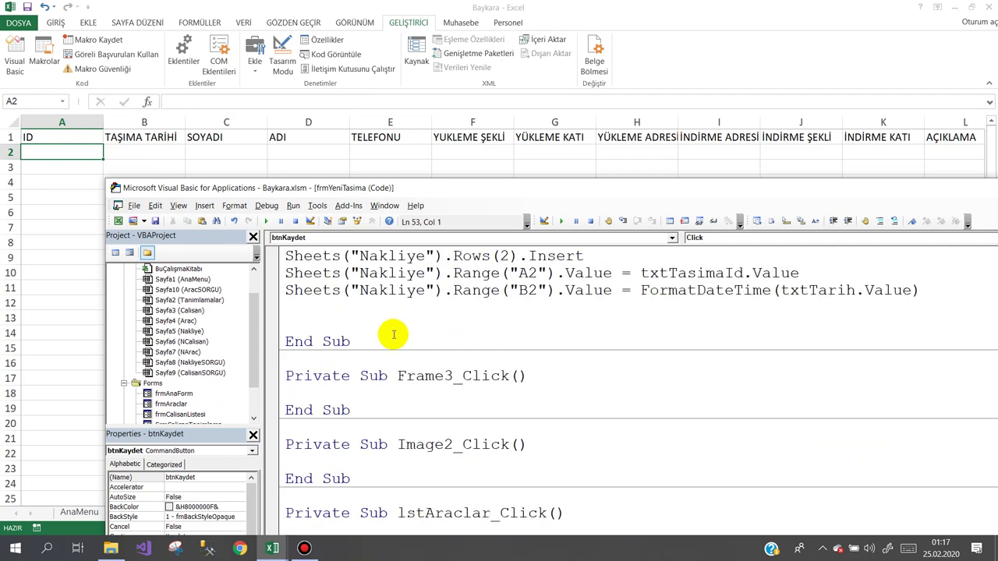
pyautogui.click(279, 294)
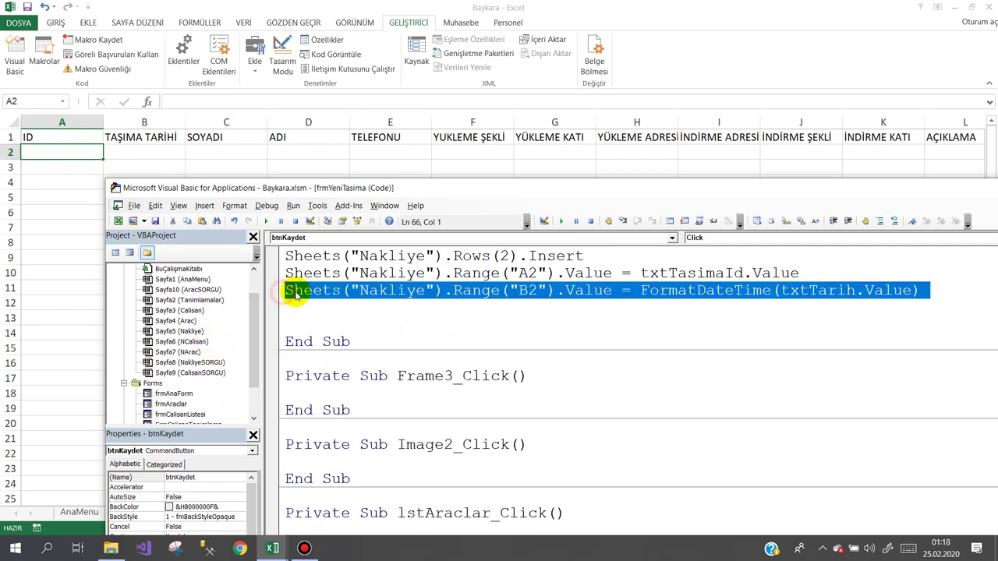
pyautogui.click(330, 289)
pyautogui.click(330, 318)
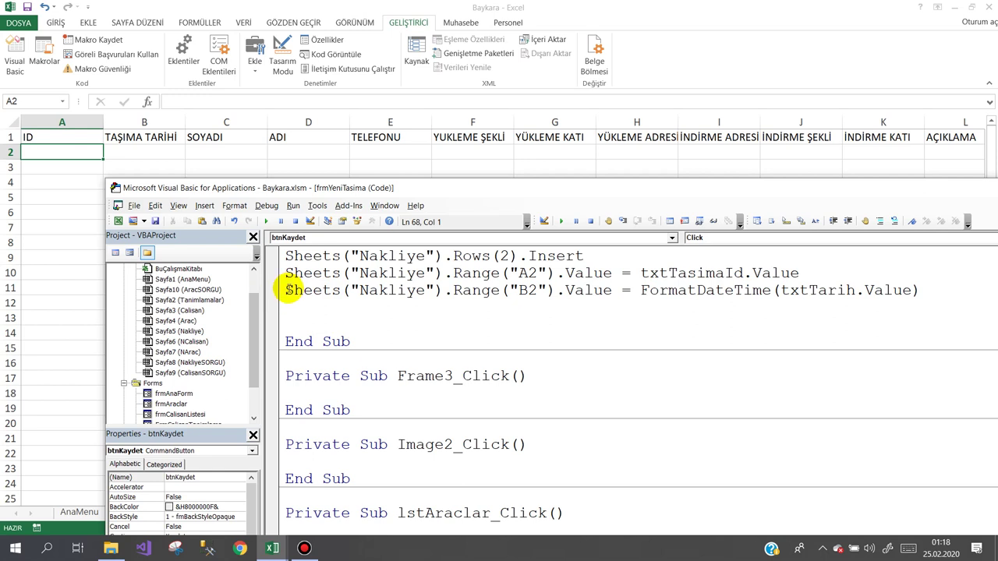
pyautogui.moveTo(285, 290)
pyautogui.mouseDown()
pyautogui.moveTo(713, 298)
pyautogui.moveTo(624, 295)
pyautogui.mouseUp()
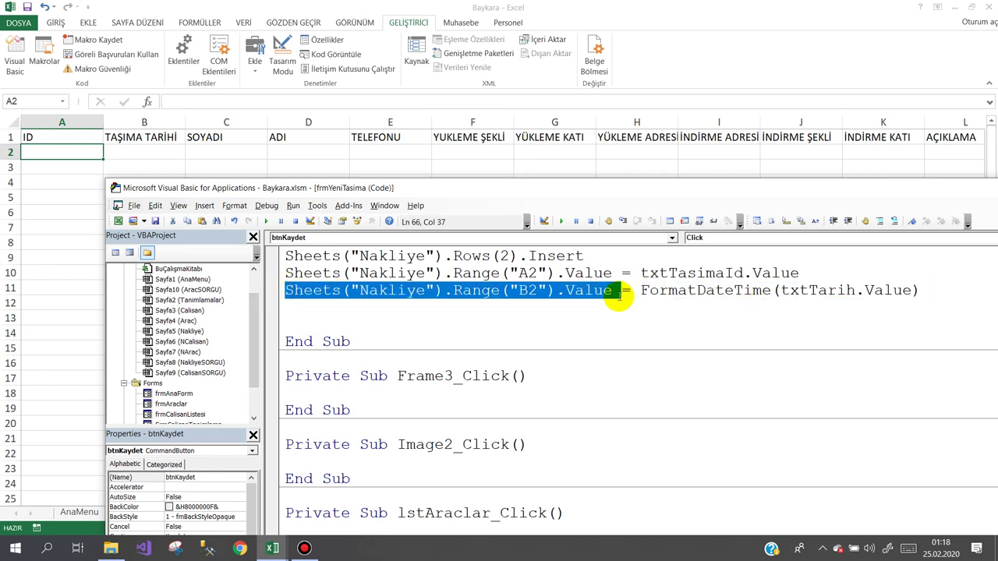
pyautogui.click(348, 309)
# - Paste a copy of the B2 line and edit it into C2 = UCase(txtSoyadi.Value)
pyautogui.write('Sheets("Nakliye").Range("B2").Value')
pyautogui.moveTo(529, 308); pyautogui.dragTo(518, 310)
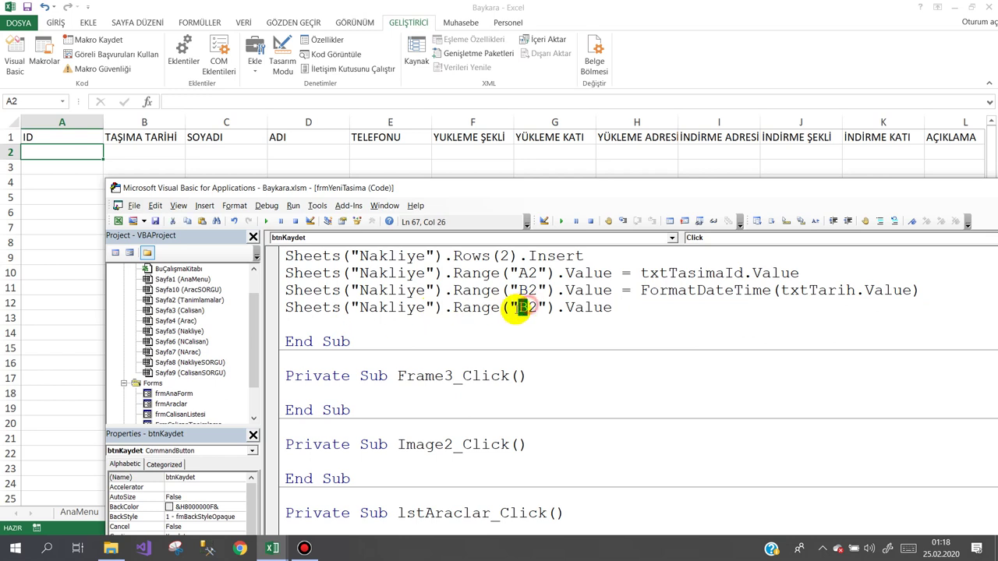
pyautogui.write('C')
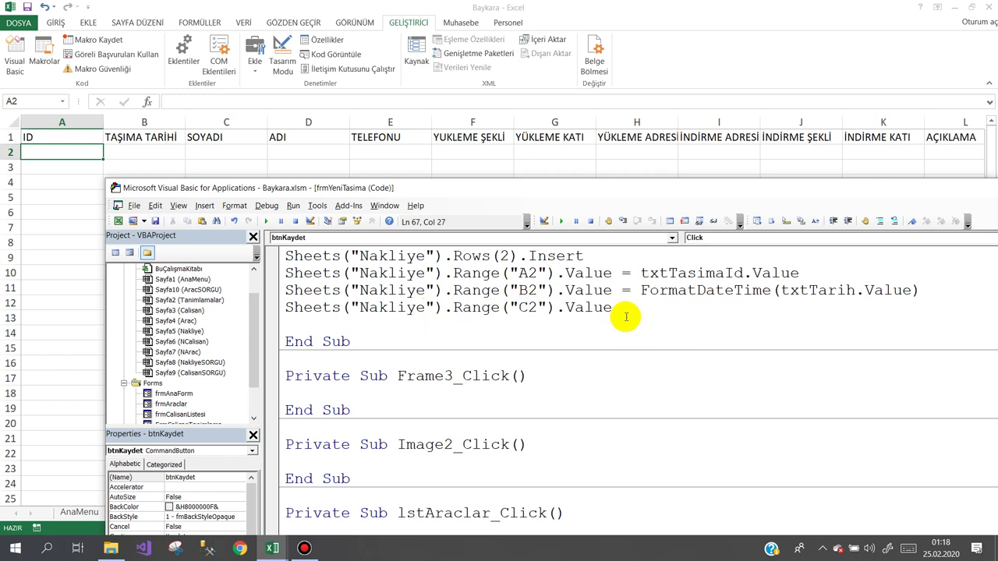
pyautogui.click(630, 312)
pyautogui.write('=t')
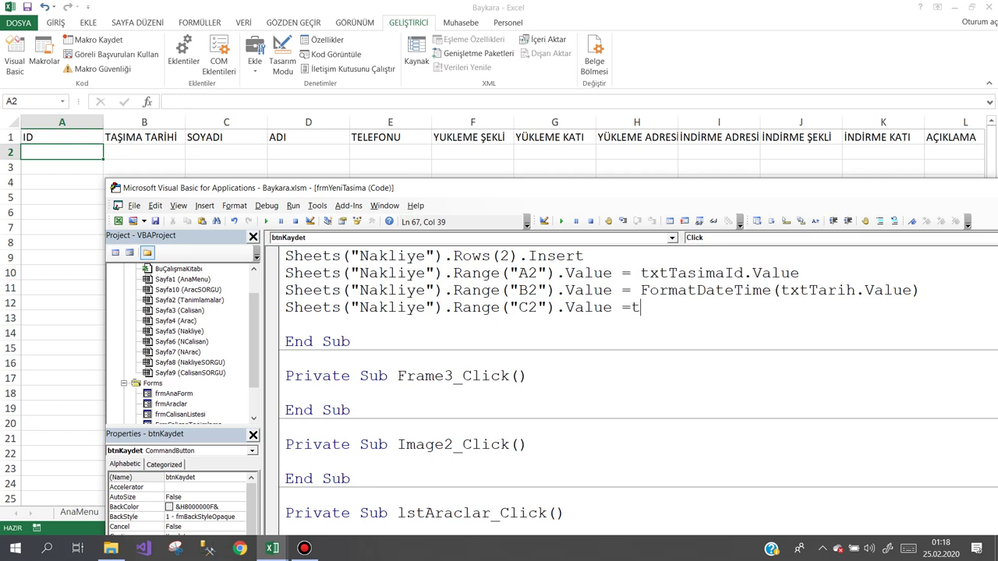
pyautogui.write('xt')
pyautogui.hotkey('ctrl', 'space')
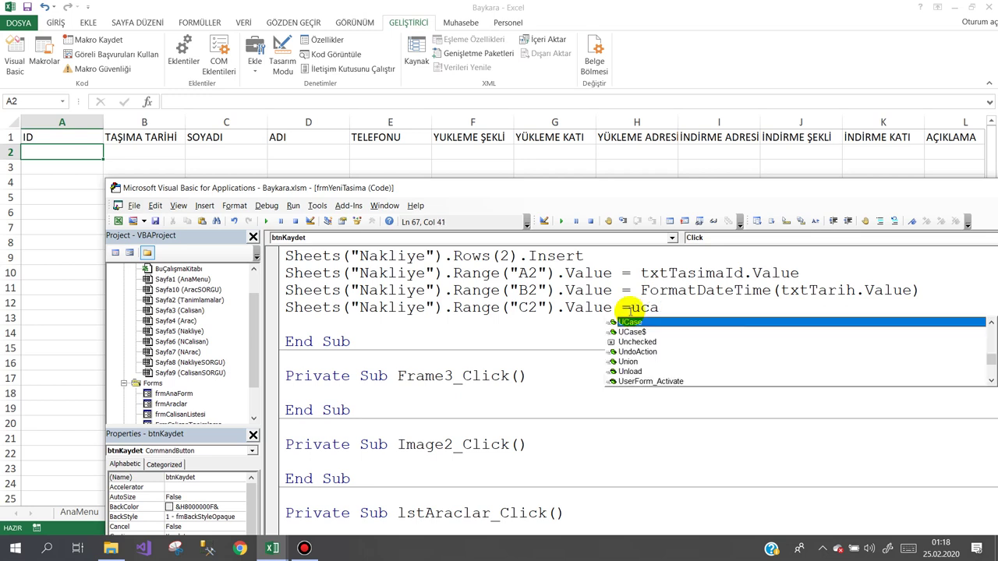
pyautogui.write('(txt')
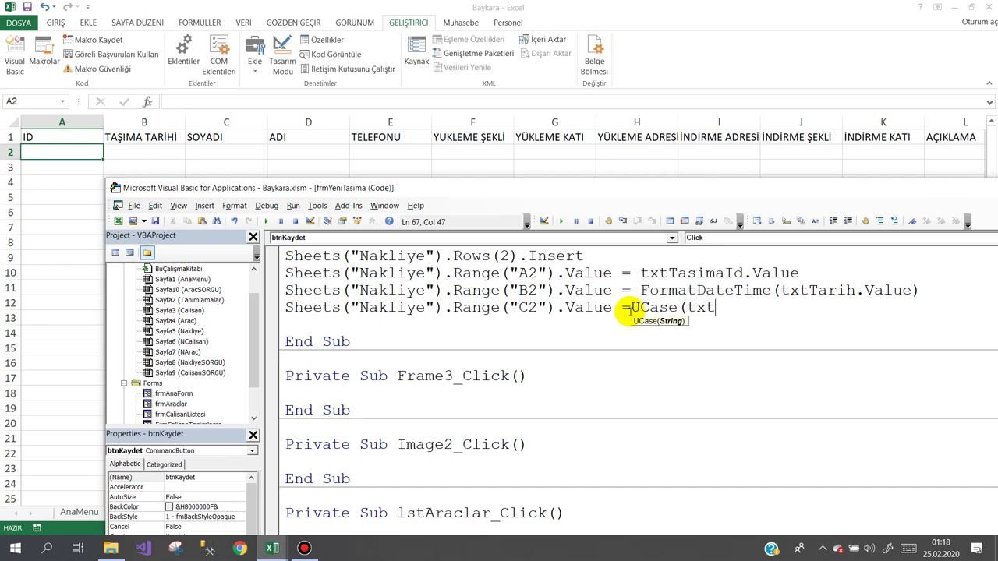
pyautogui.write('oyadi')
pyautogui.write('.v)')
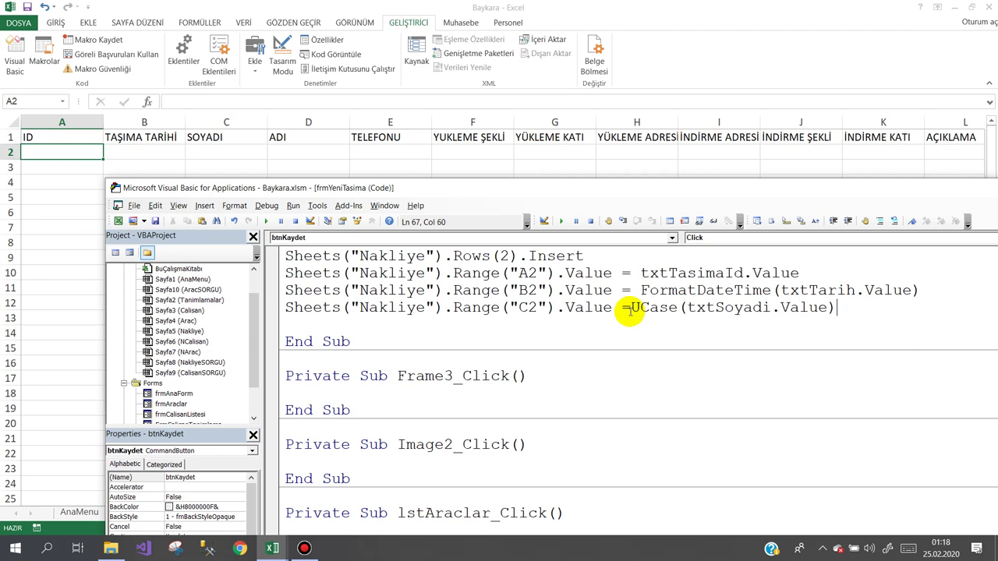
pyautogui.press('Return')
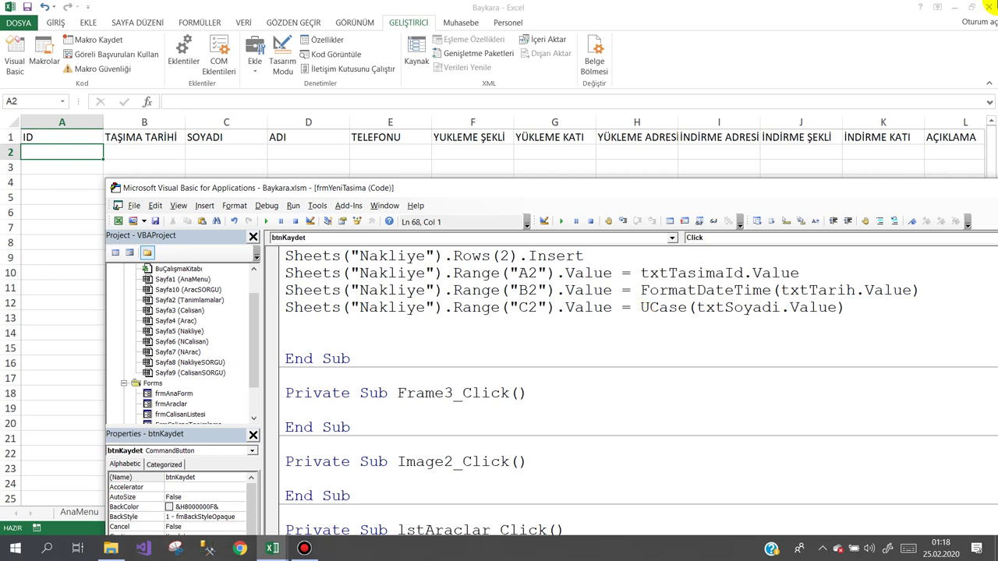
# - Duplicate the C2 line and change the copy to D2 = UCase(txtAdi.Value)
pyautogui.moveTo(844, 307)
pyautogui.mouseDown()
pyautogui.moveTo(277, 306)
pyautogui.moveTo(607, 358)
pyautogui.mouseUp()
pyautogui.hotkey('ctrl', 'c')
pyautogui.click(296, 324)
pyautogui.hotkey('ctrl', 'v')
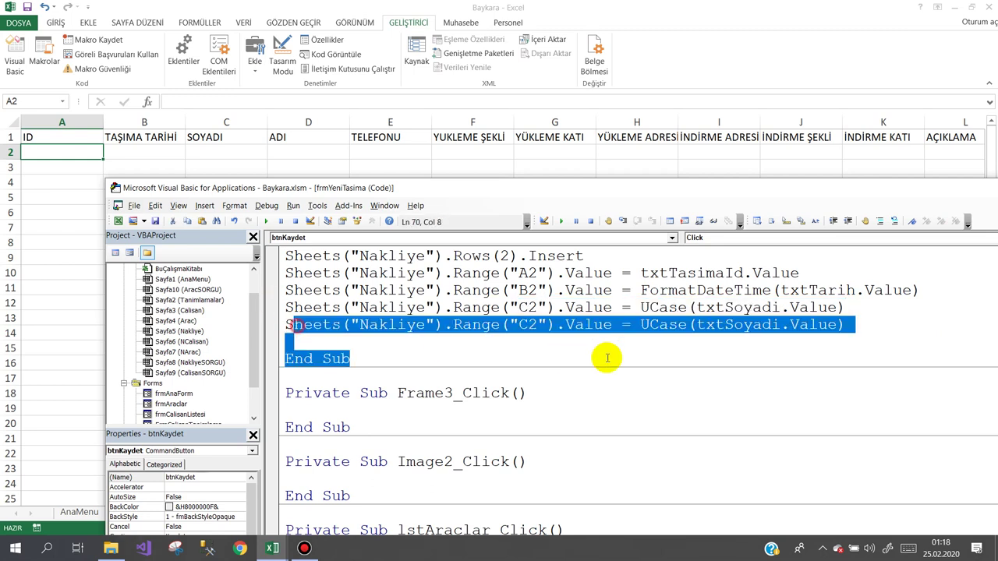
pyautogui.moveTo(547, 324); pyautogui.dragTo(533, 325)
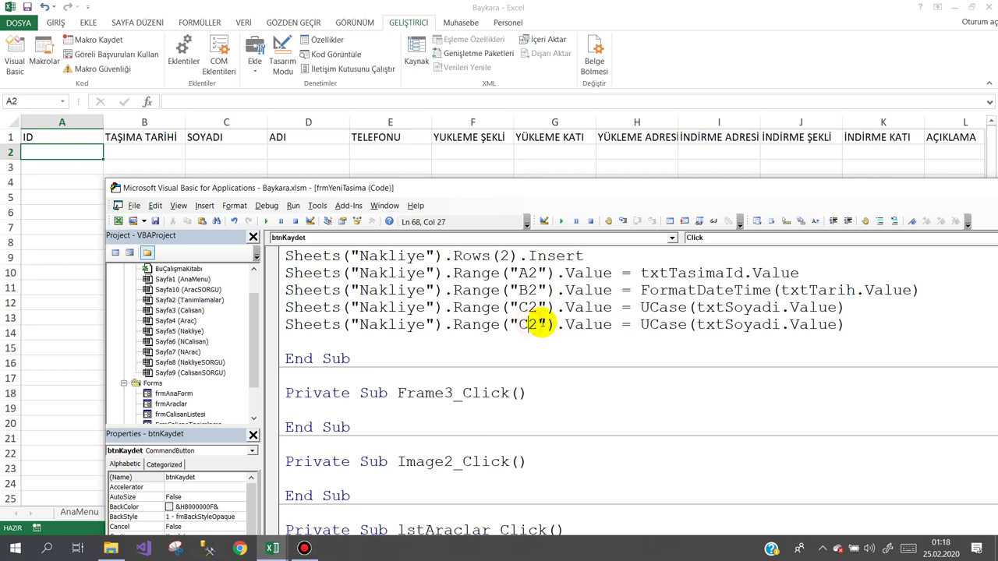
pyautogui.press('BackSpace')
pyautogui.write('D')
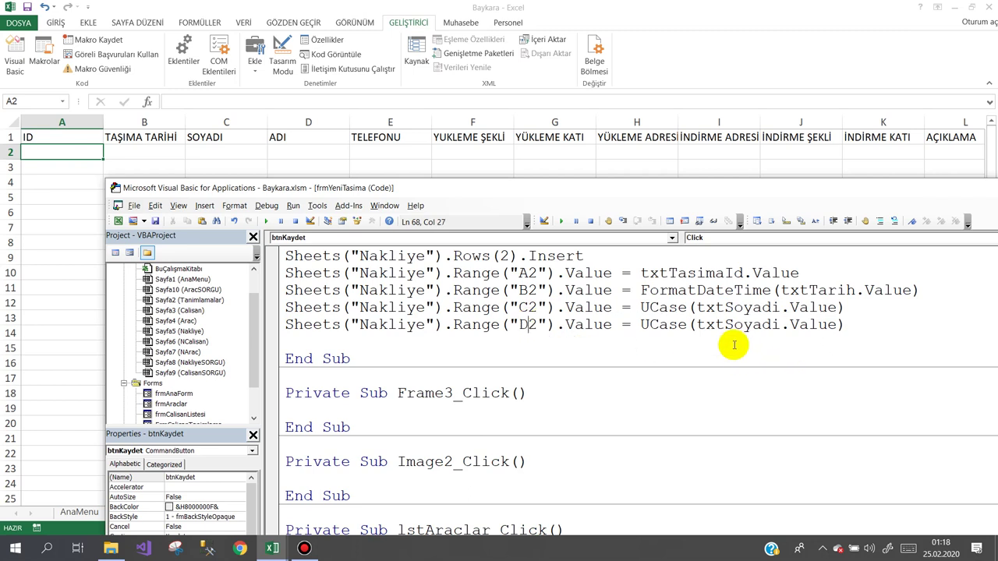
pyautogui.moveTo(780, 324); pyautogui.dragTo(724, 324)
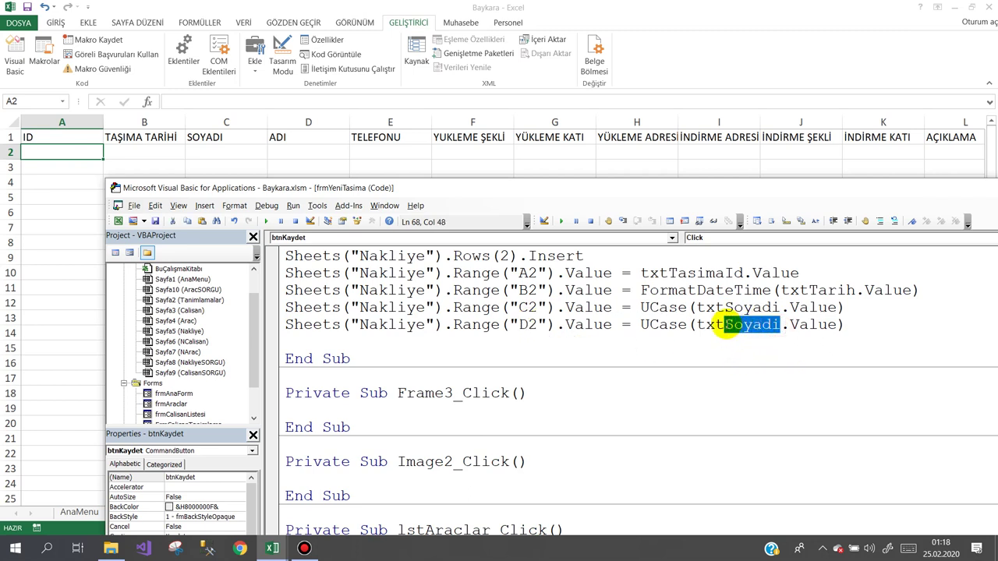
pyautogui.write('a')
pyautogui.hotkey('ctrl', 'space')
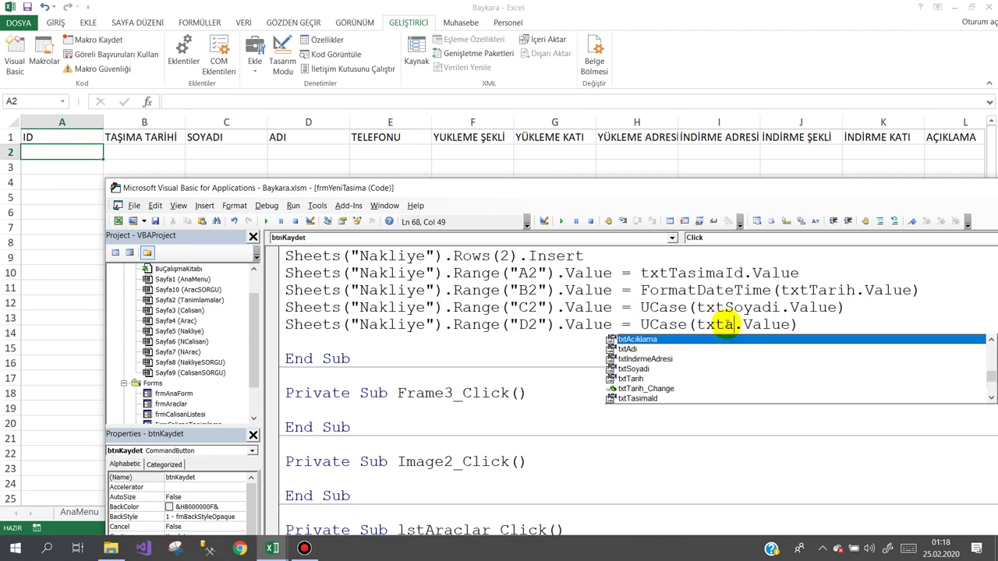
pyautogui.press('Down')
pyautogui.press('Tab')
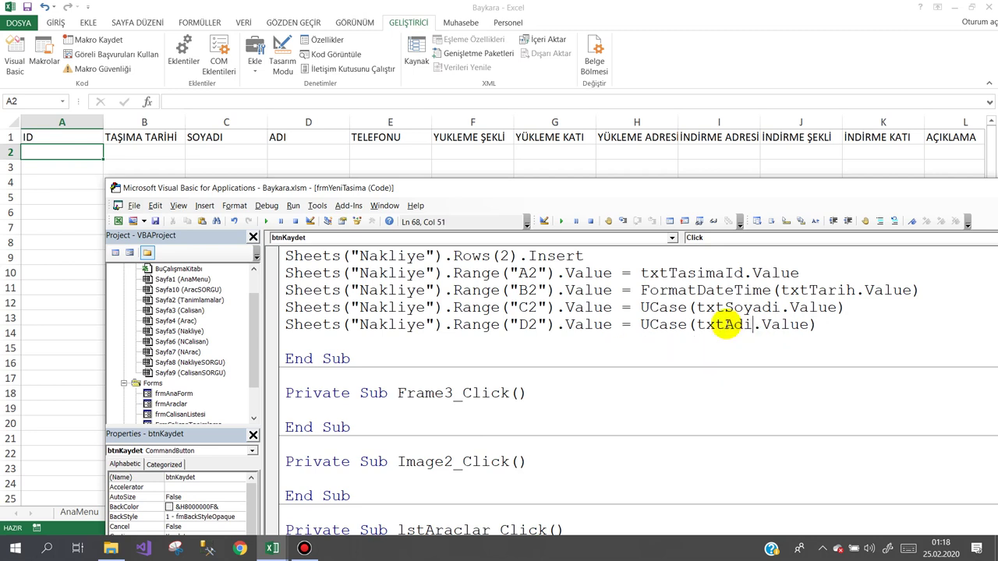
pyautogui.click(331, 343)
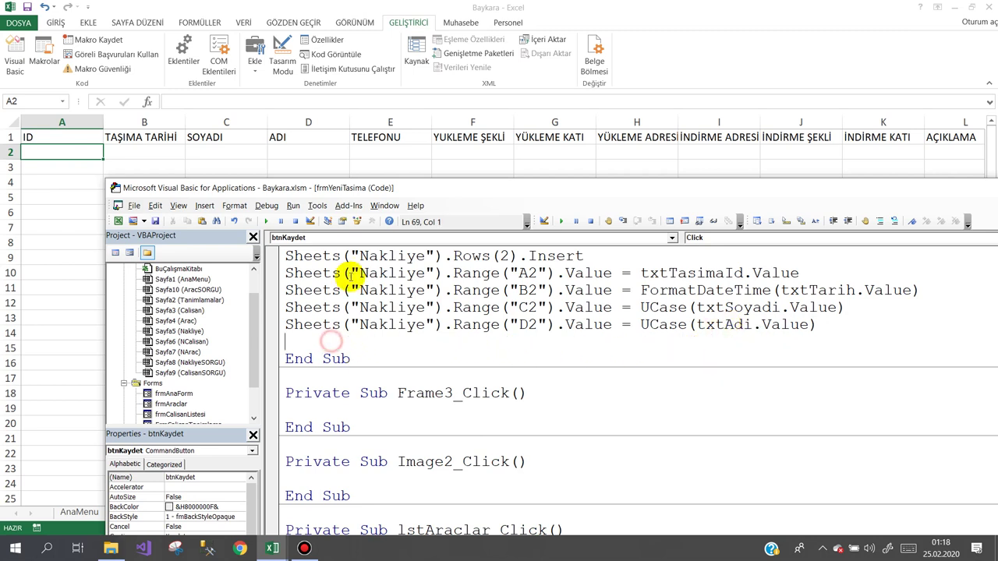
# - Paste another C2 line, change it to E2, and replace its right side with txtTelKodu
pyautogui.hotkey('ctrl', 'v')
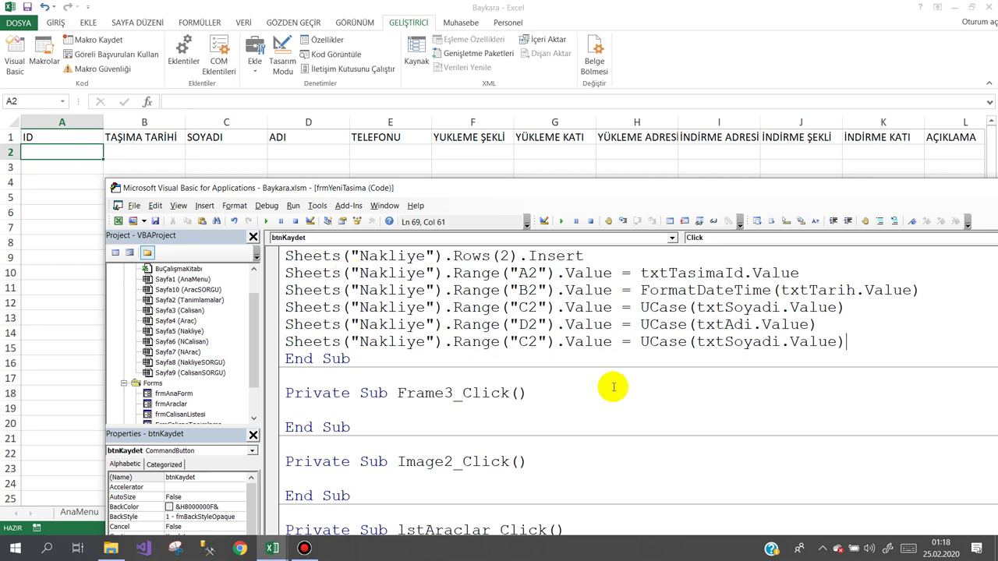
pyautogui.moveTo(519, 342); pyautogui.dragTo(528, 341)
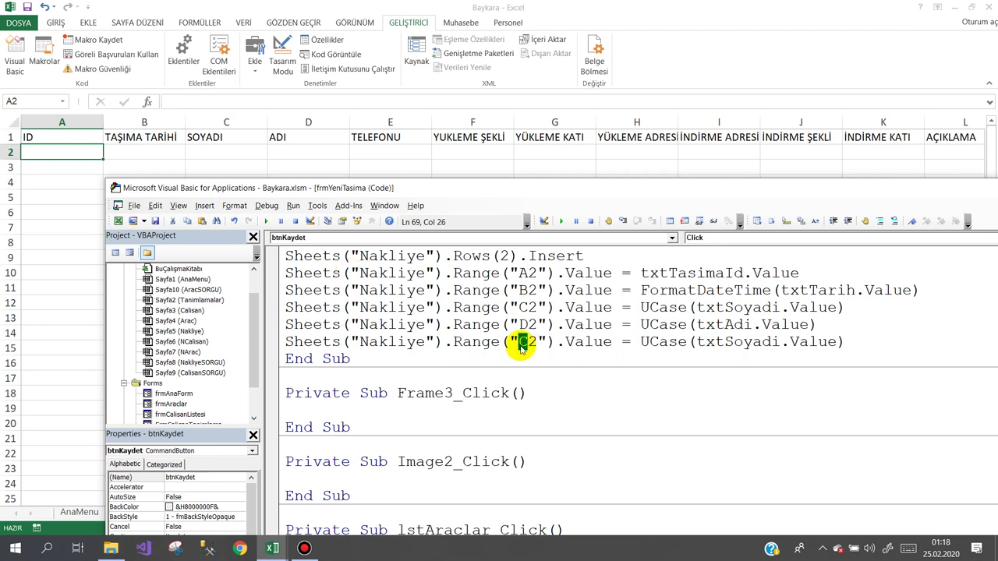
pyautogui.write('E')
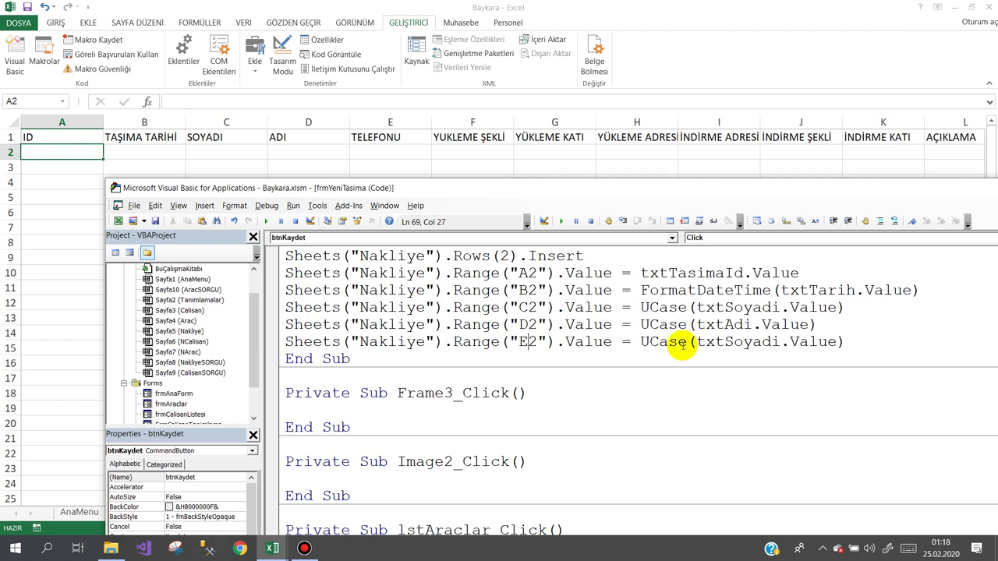
pyautogui.moveTo(639, 341); pyautogui.dragTo(843, 350)
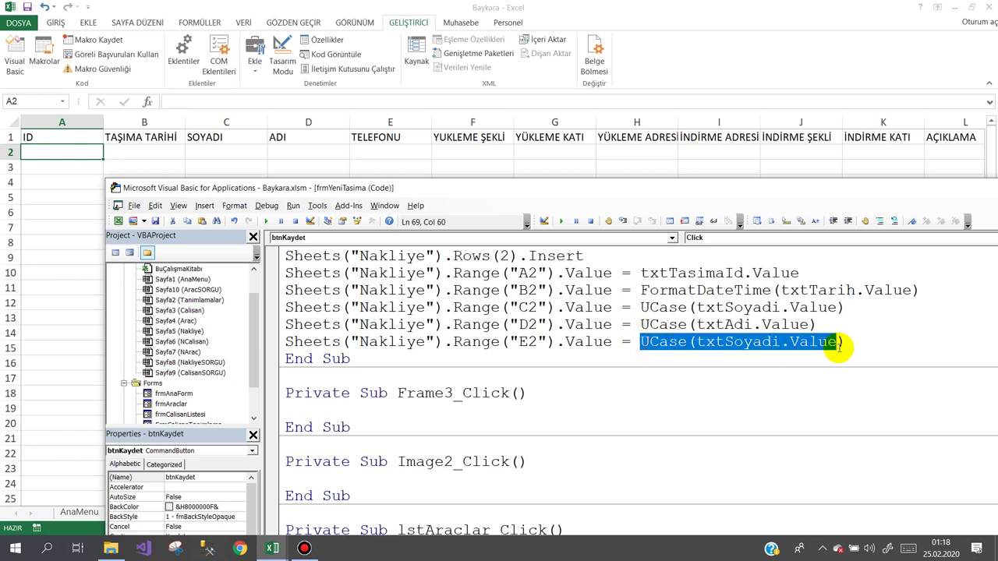
pyautogui.write('txt')
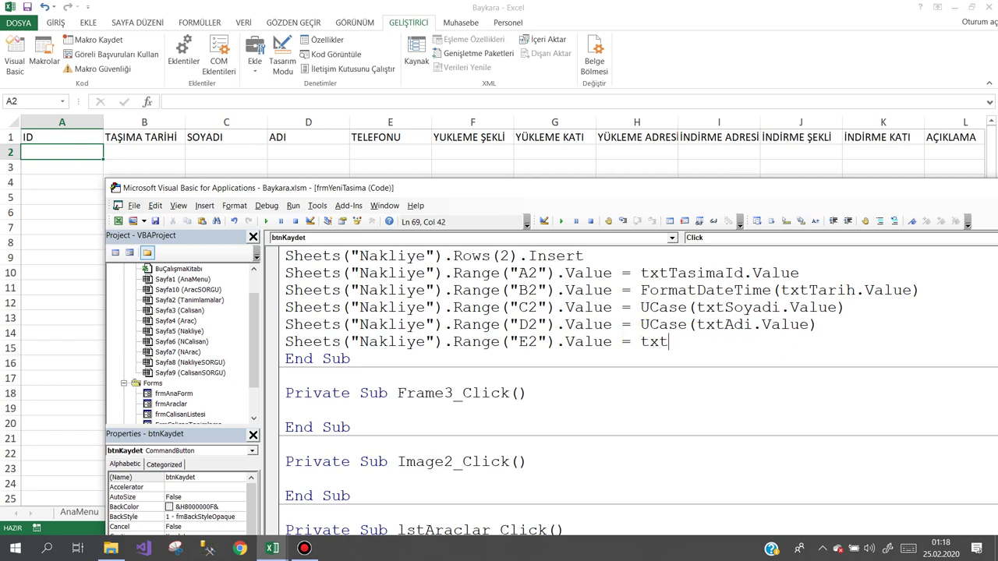
pyautogui.hotkey('ctrl', 'space')
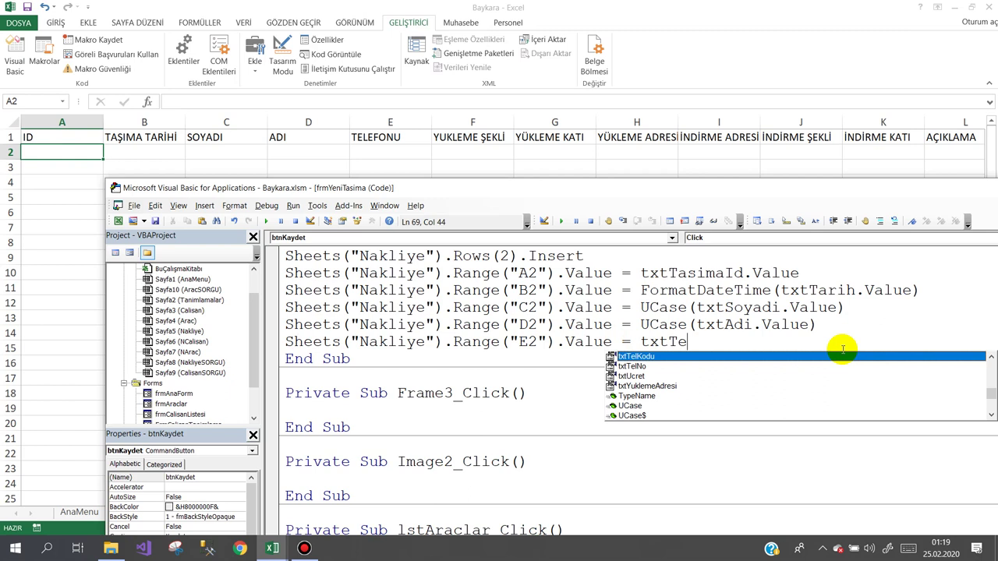
# - Complete E2 as txtTelKodu.Value & txtTelNo.Value and add a blank line above End Sub
pyautogui.write('.v')
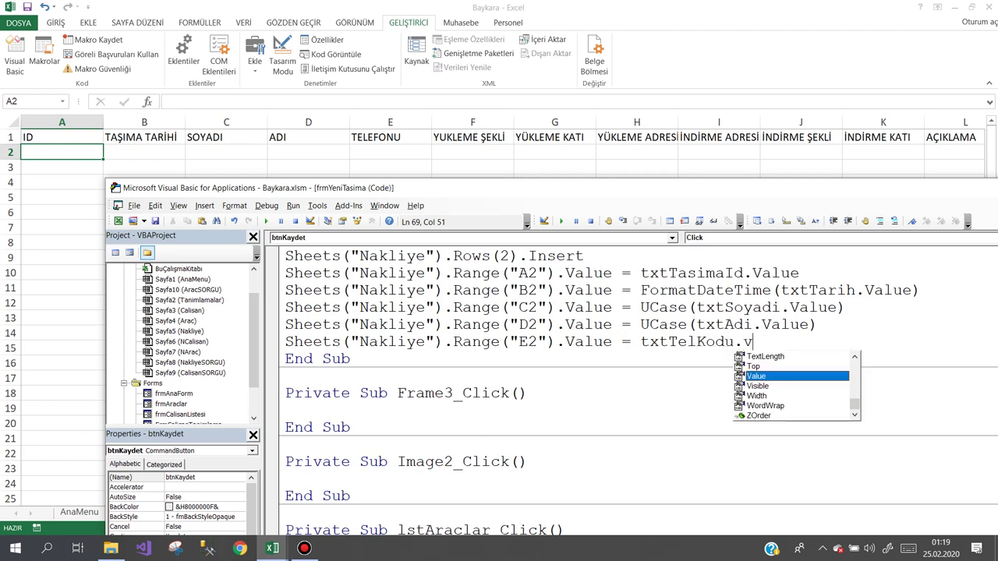
pyautogui.write(' &')
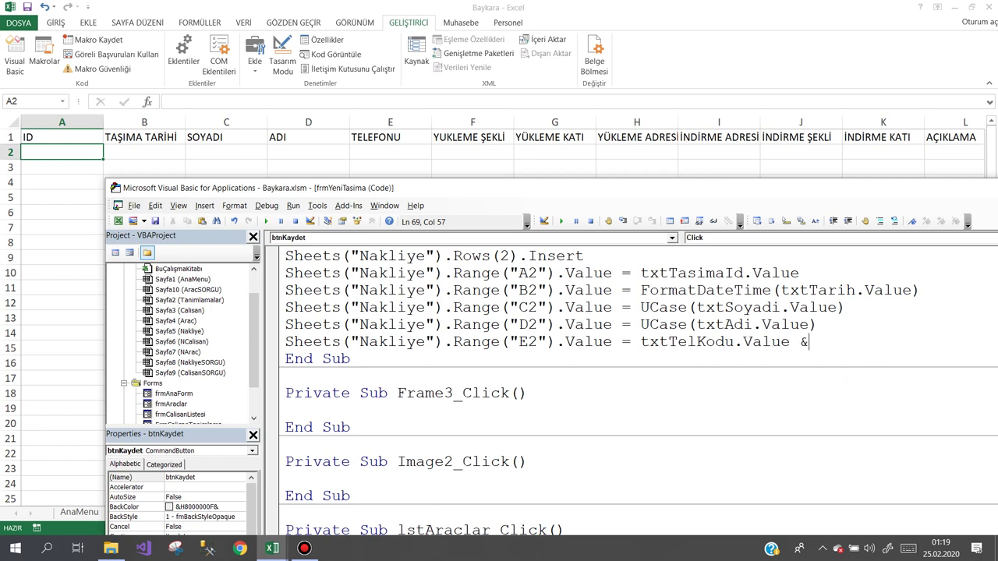
pyautogui.write('txtTe')
pyautogui.hotkey('ctrl', 'space')
pyautogui.press('Down')
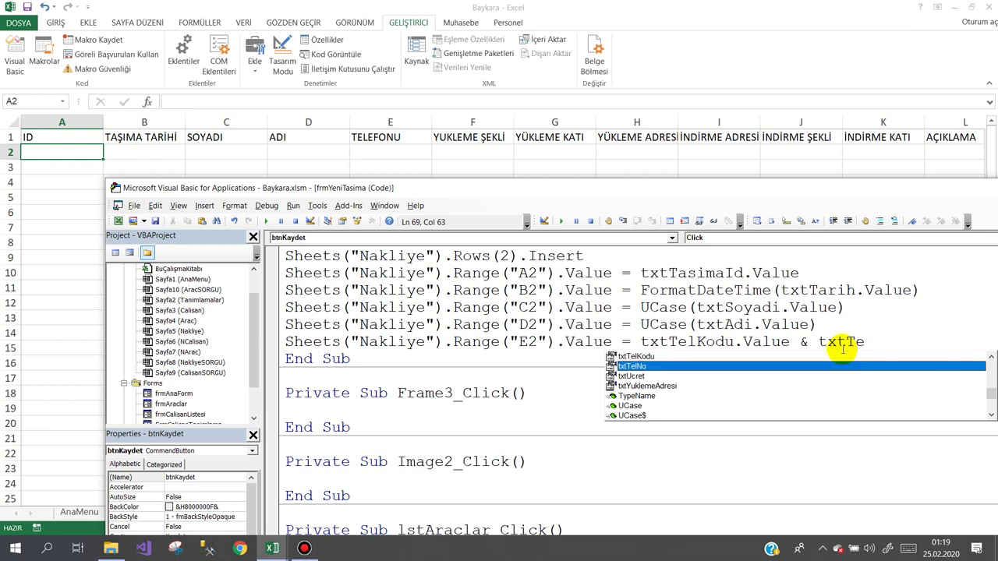
pyautogui.write('.va')
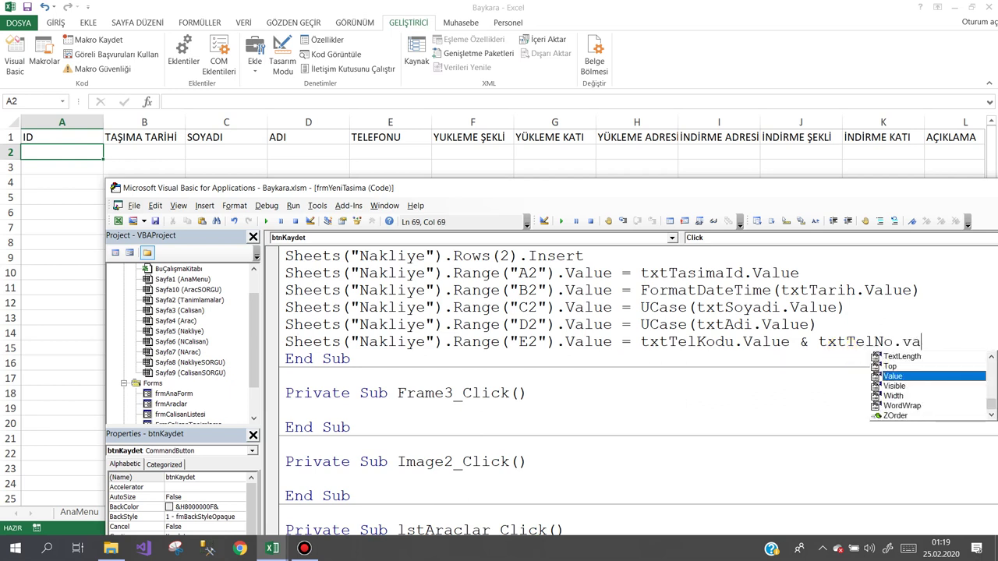
pyautogui.press('Tab')
pyautogui.press('Down')
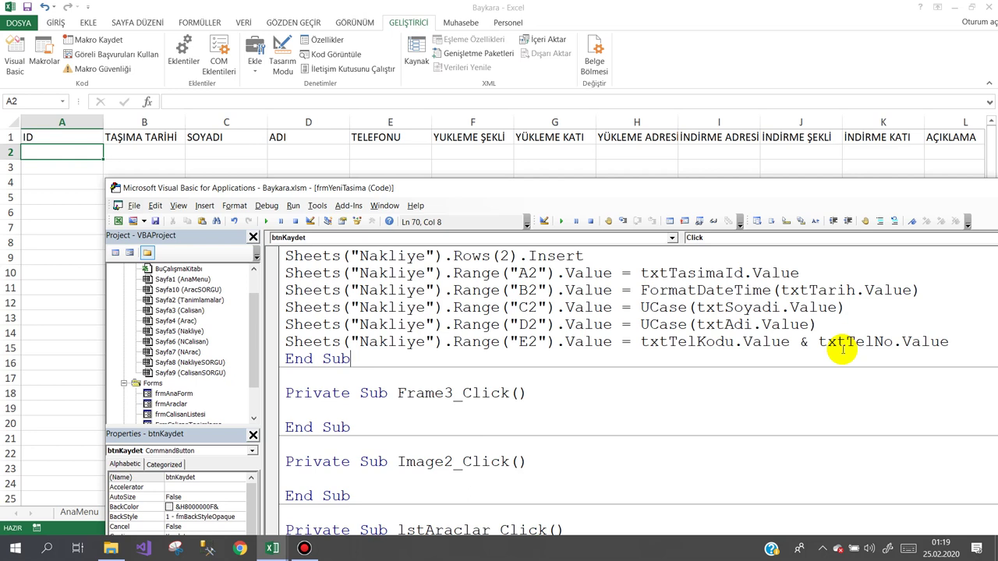
pyautogui.click(971, 344)
pyautogui.press('Return')
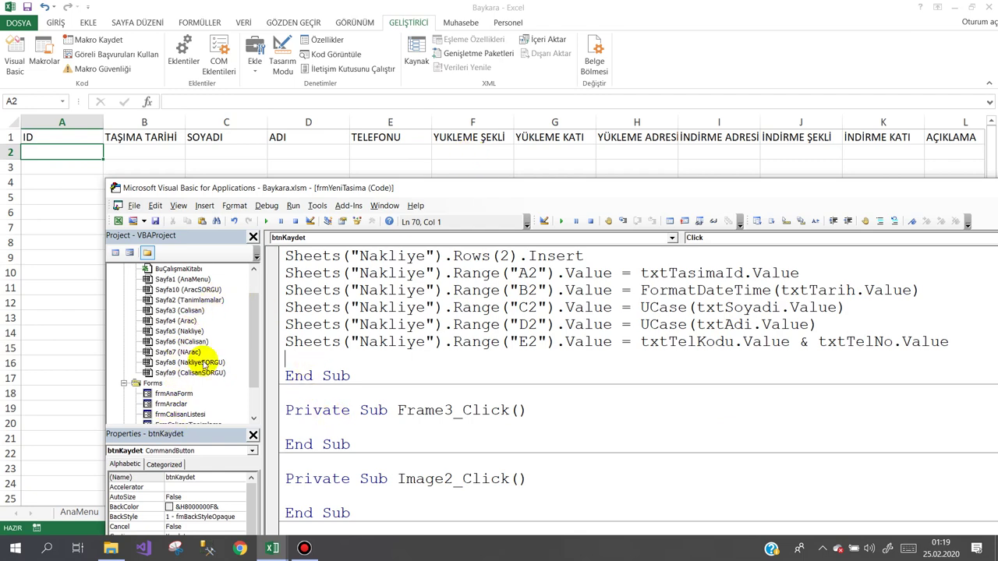
# - Open the Kaydet button's click code from the frmYeniTasima form design
pyautogui.scroll(-2, 232, 365)
pyautogui.doubleClick(173, 404)
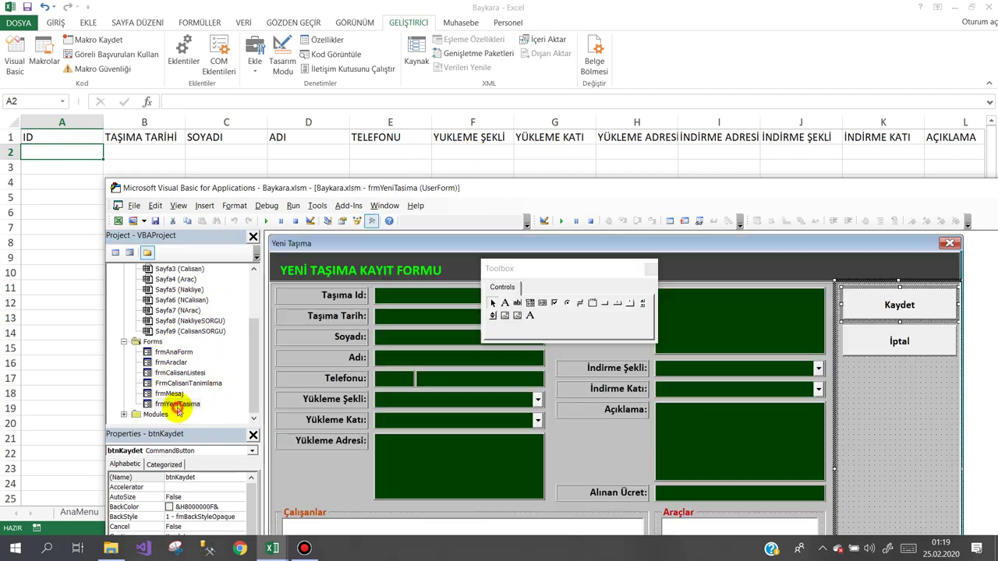
pyautogui.click(396, 396)
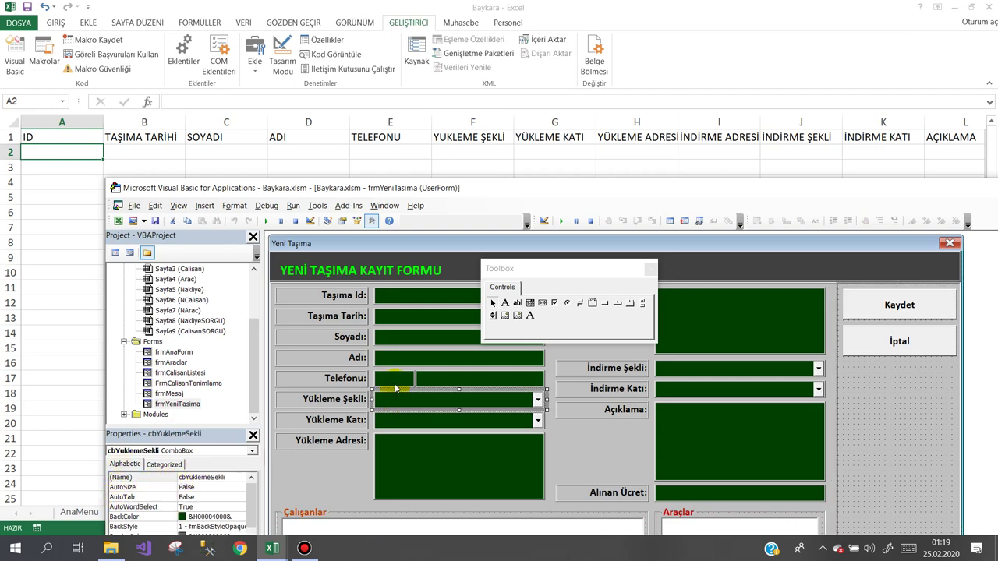
pyautogui.doubleClick(888, 306)
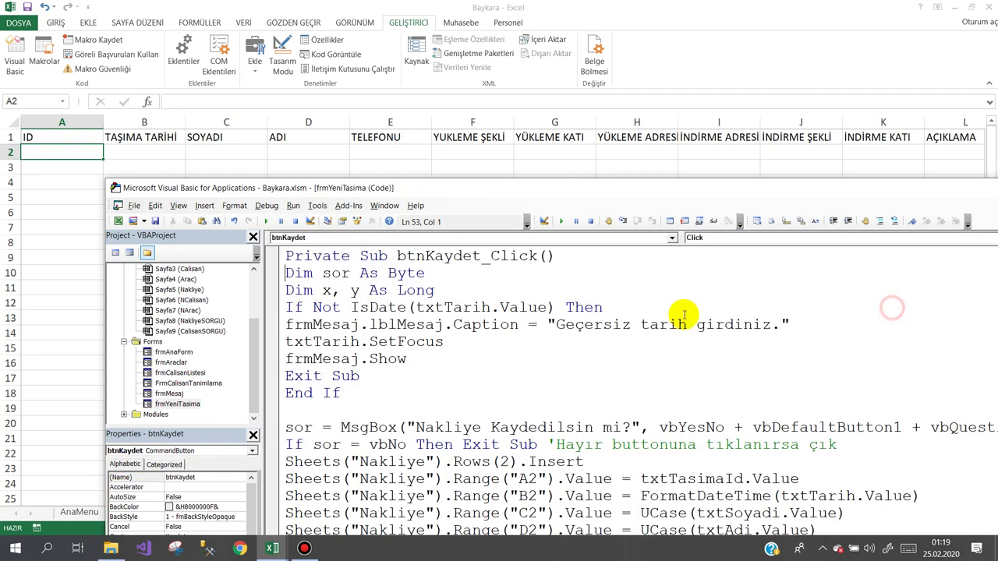
# - Duplicate the E2 save line as F2 and assign cbYuklemeSekli.Value to it
pyautogui.scroll(-4, 441, 341)
pyautogui.click(306, 357)
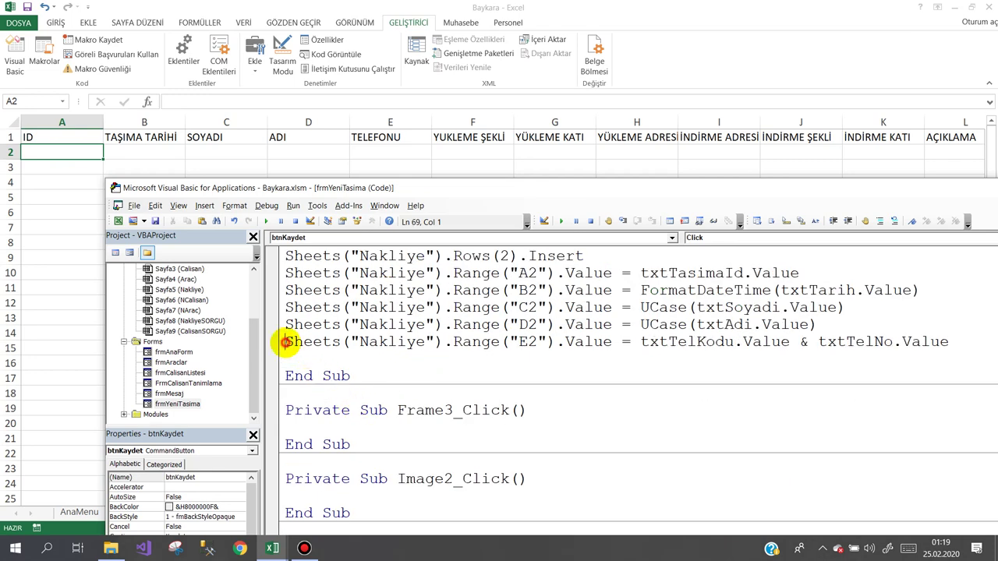
pyautogui.moveTo(282, 342); pyautogui.dragTo(635, 344)
pyautogui.hotkey('ctrl', 'c')
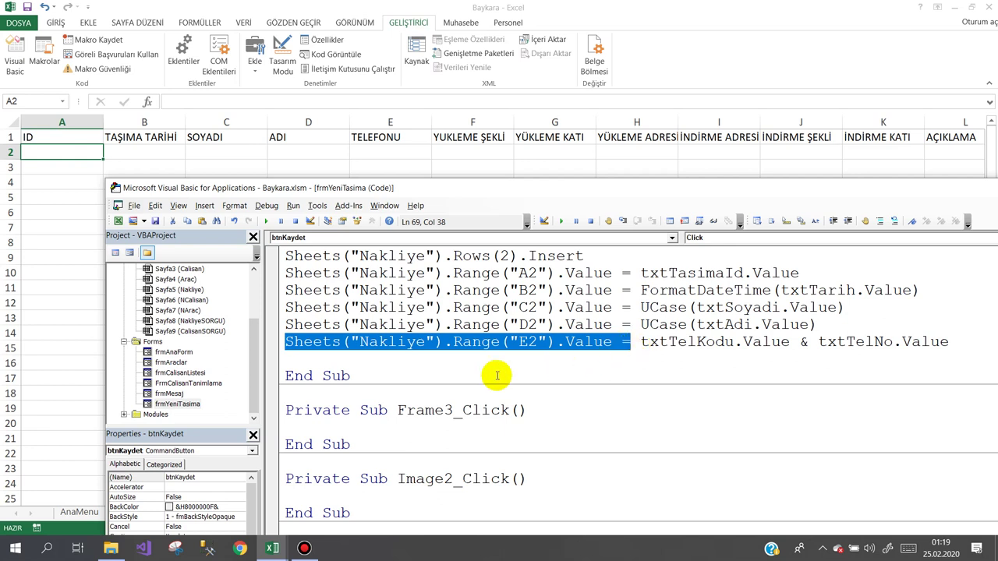
pyautogui.click(379, 373)
pyautogui.click(321, 359)
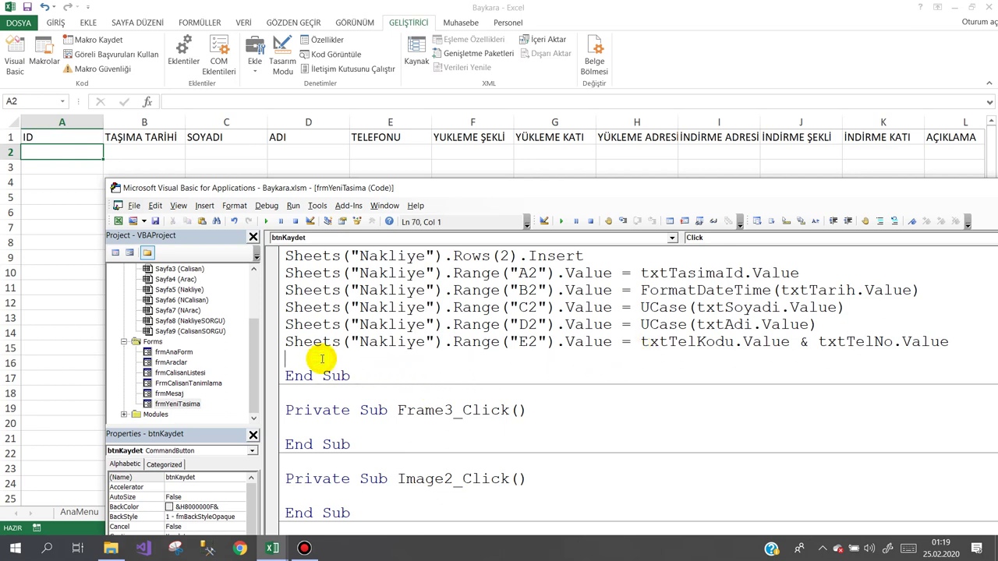
pyautogui.hotkey('ctrl', 'v')
pyautogui.click(526, 358)
pyautogui.moveTo(524, 359); pyautogui.dragTo(517, 360)
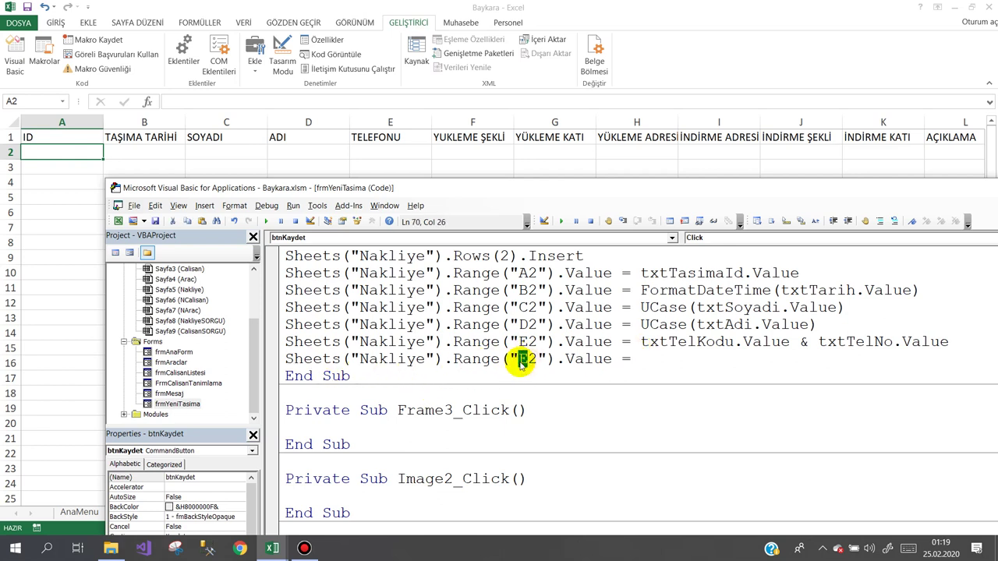
pyautogui.write('F')
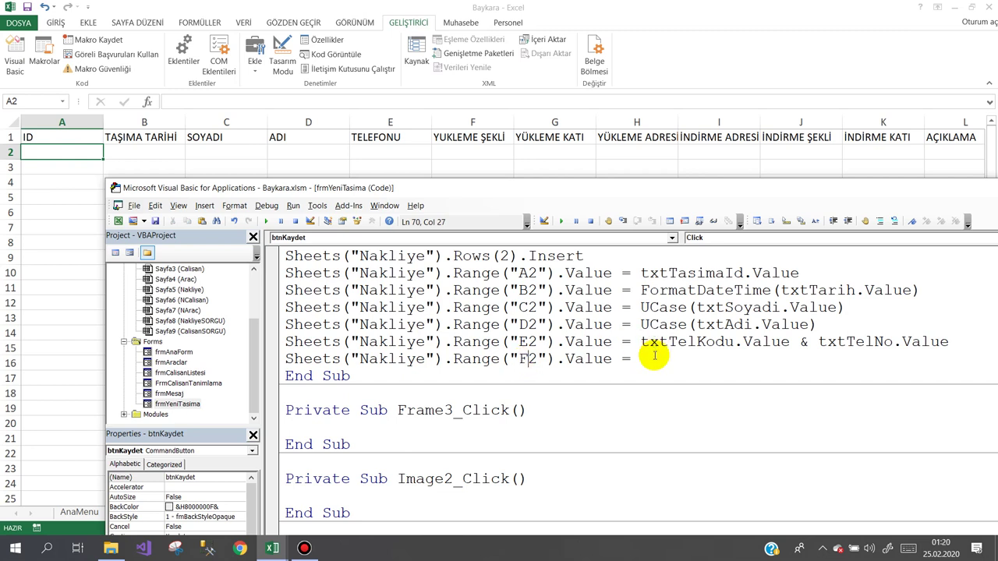
pyautogui.click(643, 355)
pyautogui.write('cby')
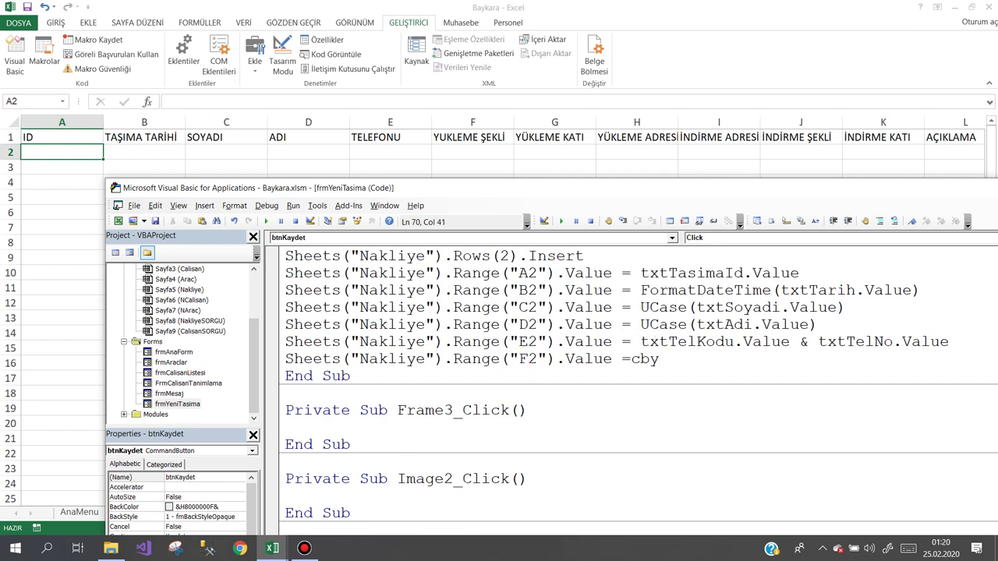
pyautogui.hotkey('ctrl', 'space')
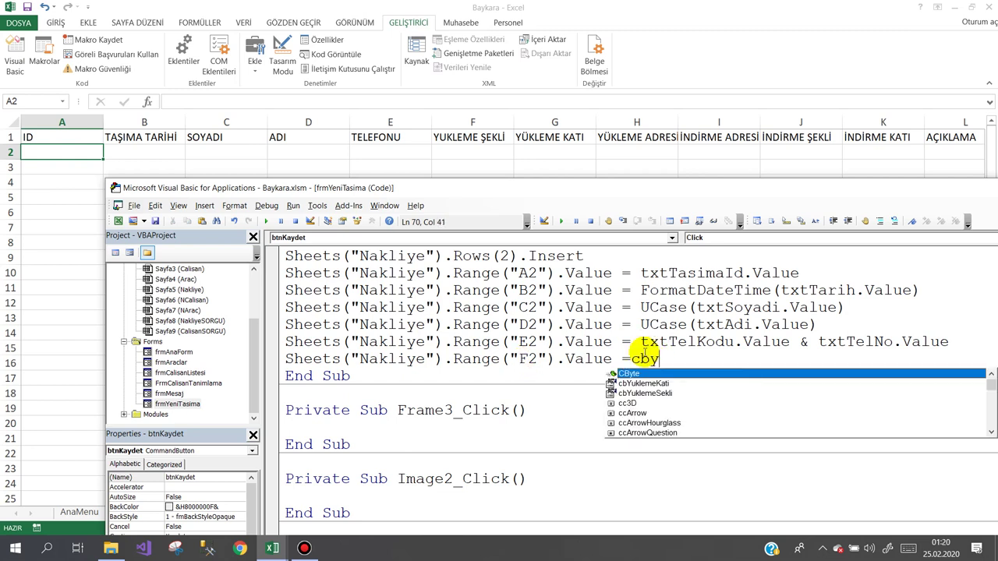
pyautogui.press('Down')
pyautogui.press('Down')
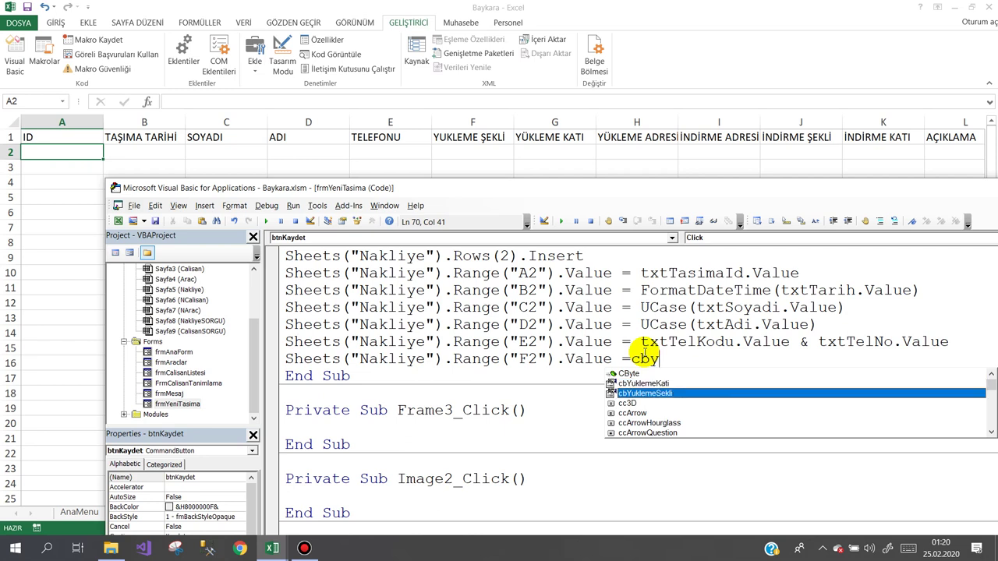
pyautogui.write('.v')
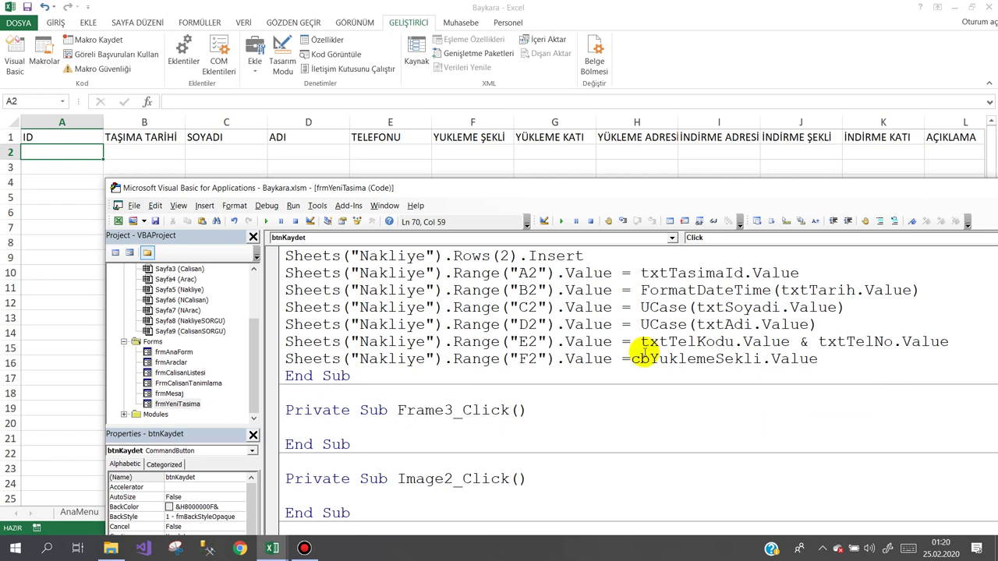
pyautogui.press('Return')
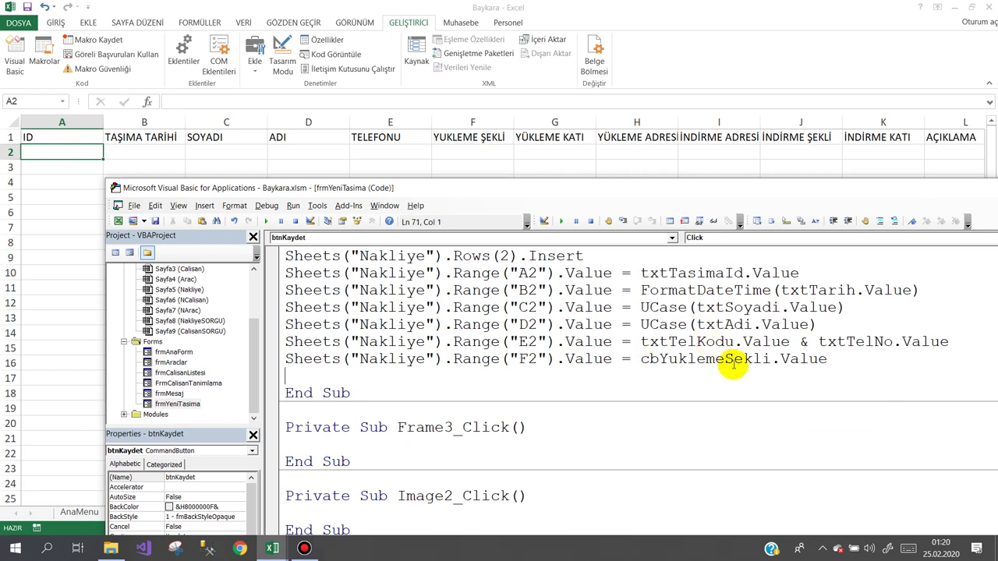
# - Add a G2 save line assigning cbYuklemeKati.Value on the Nakliye sheet
pyautogui.moveTo(619, 359); pyautogui.dragTo(257, 363)
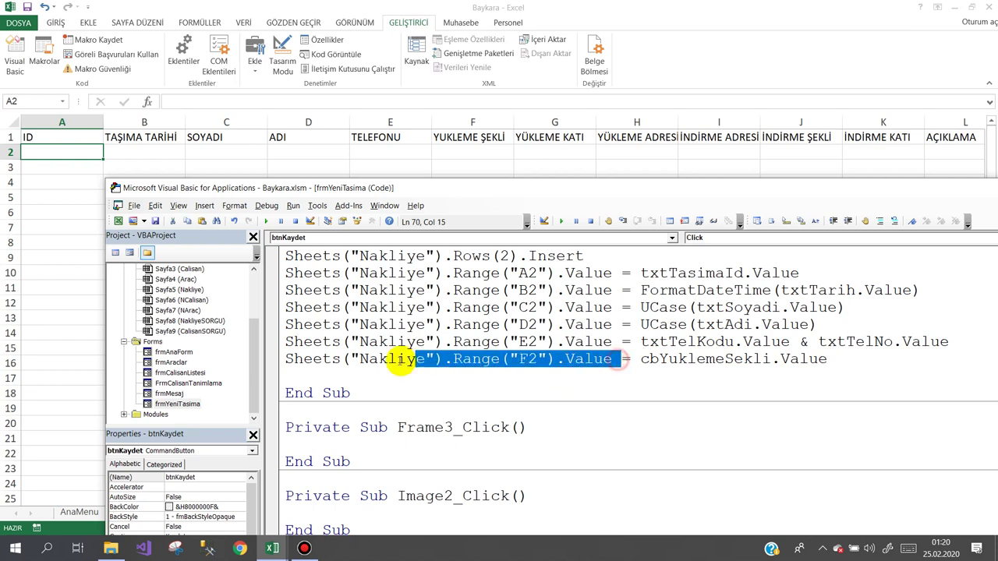
pyautogui.hotkey('ctrl', 'c')
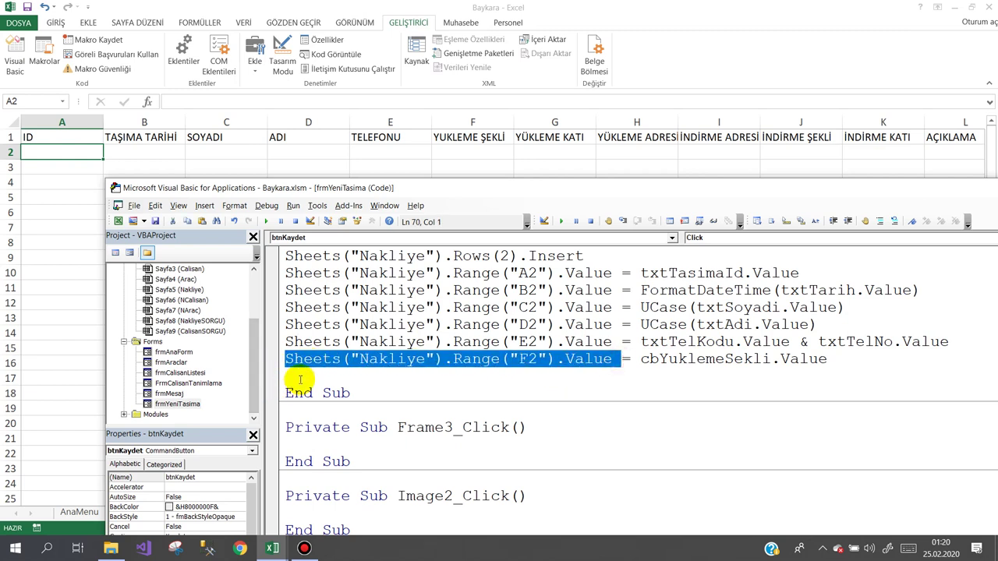
pyautogui.click(297, 376)
pyautogui.hotkey('ctrl', 'v')
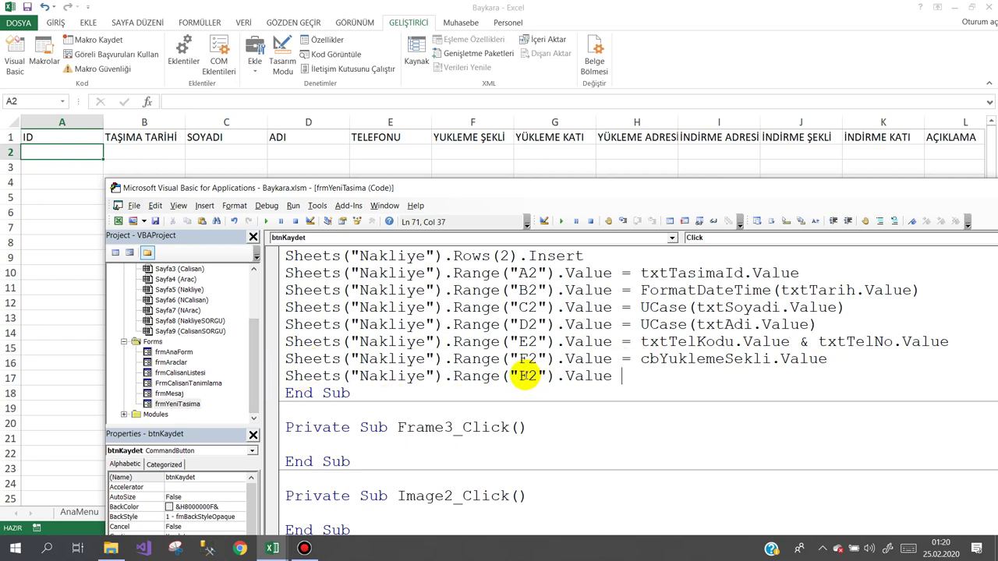
pyautogui.moveTo(532, 377); pyautogui.dragTo(523, 377)
pyautogui.write('G')
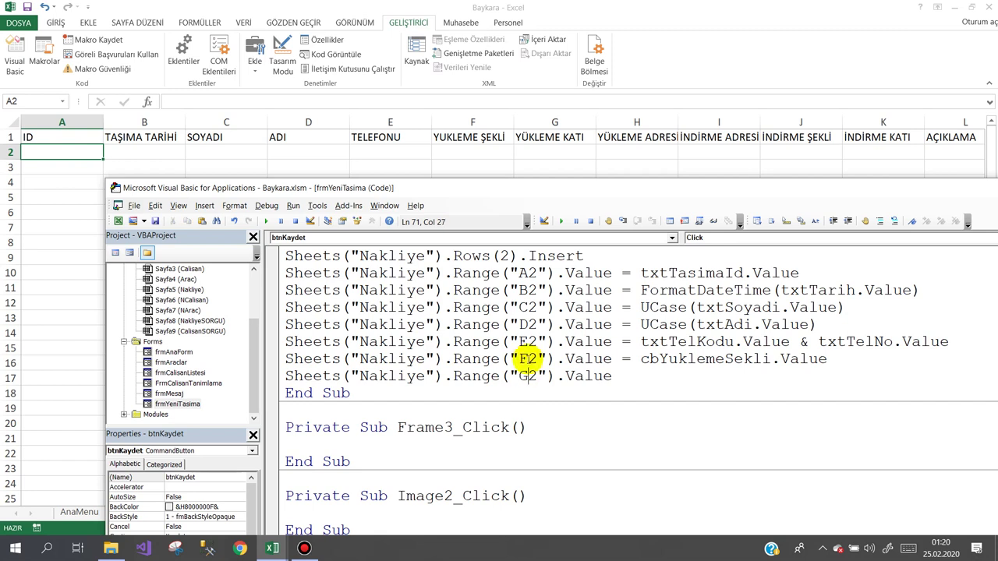
pyautogui.click(628, 376)
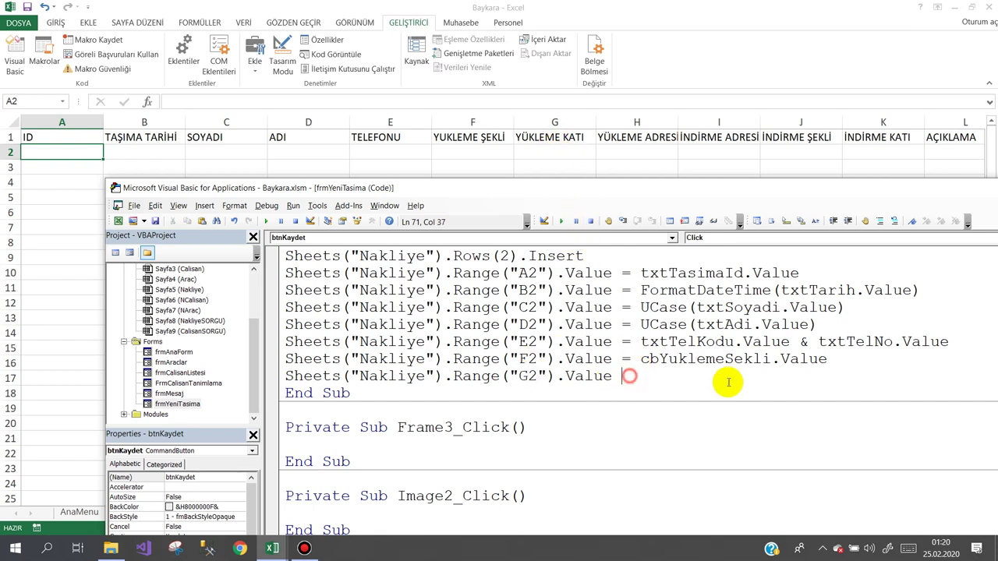
pyautogui.write('=cby')
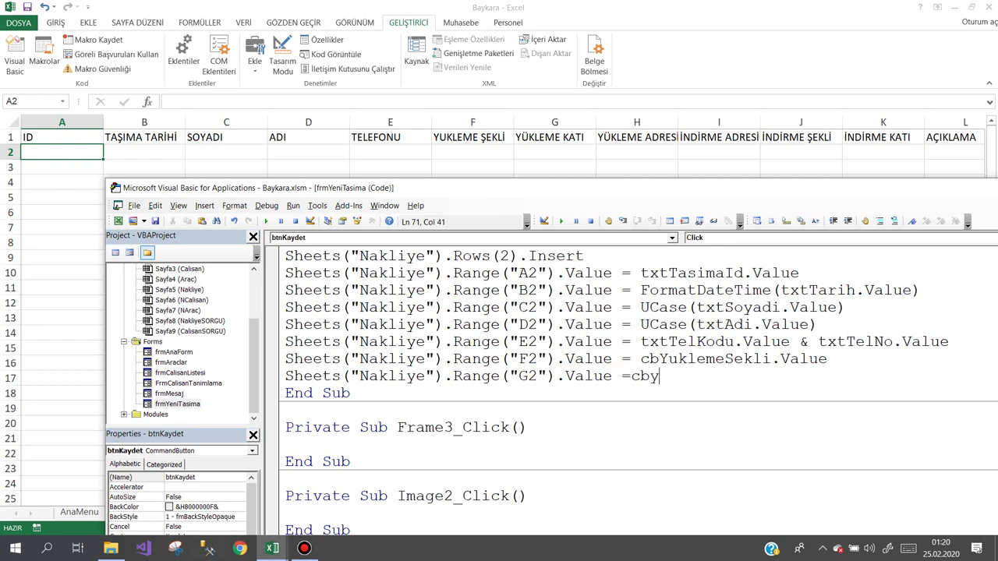
pyautogui.hotkey('ctrl', 'space')
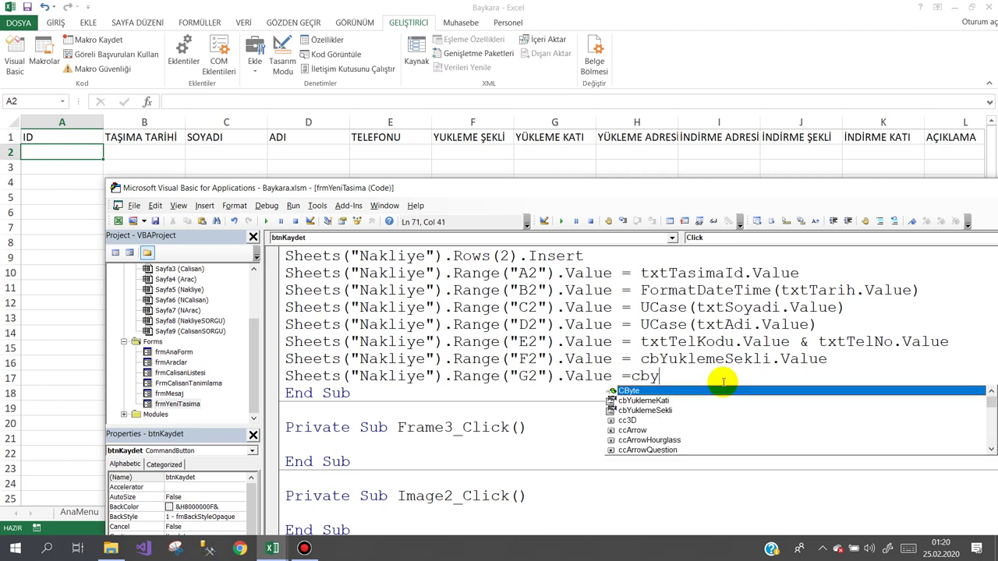
pyautogui.press('Down')
pyautogui.write('.v')
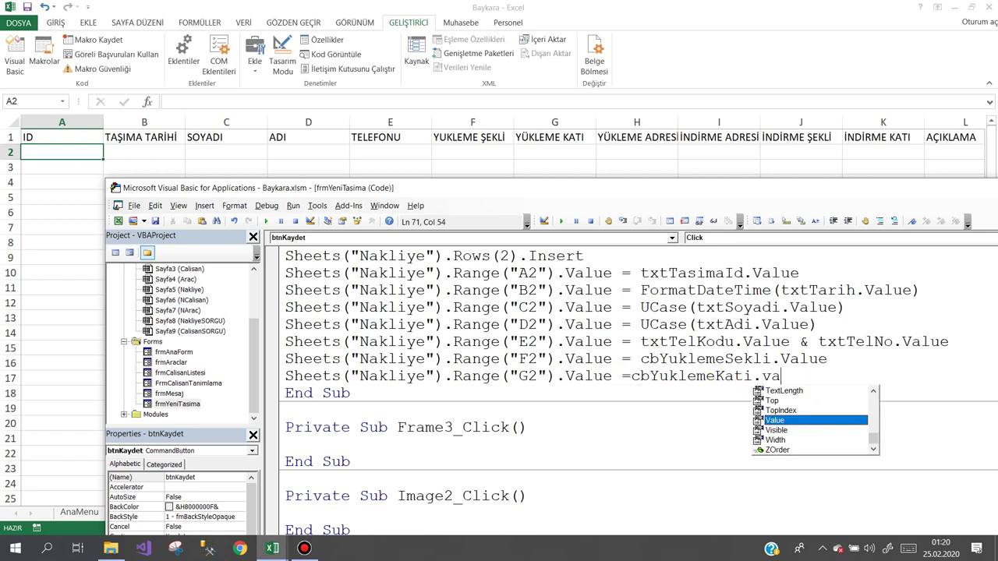
pyautogui.write('alue')
pyautogui.press('Return')
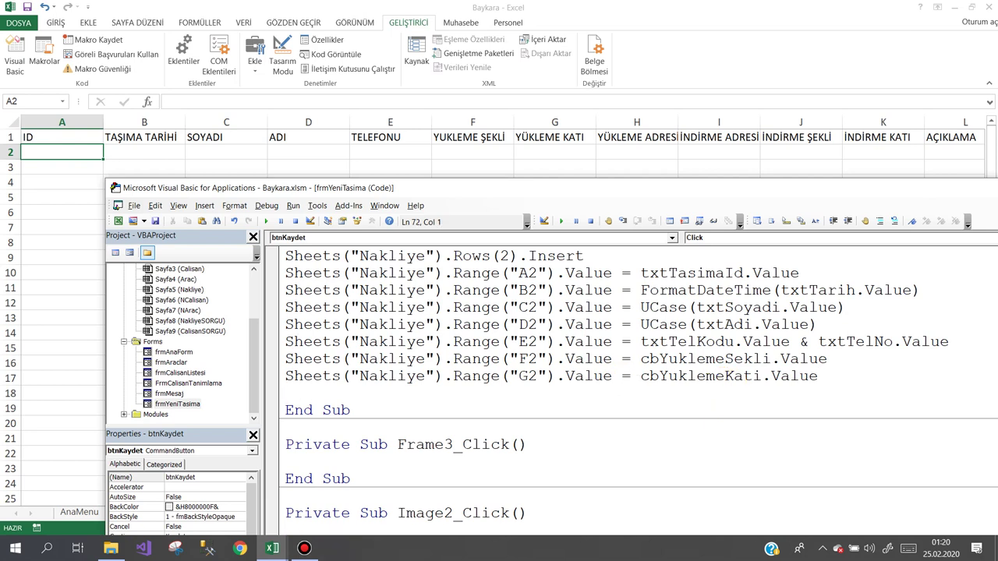
# - Add an H2 line to the Nakliye sheet assigning UCase(txtYuklemeAdresi.Value)
pyautogui.hotkey('ctrl', 'v')
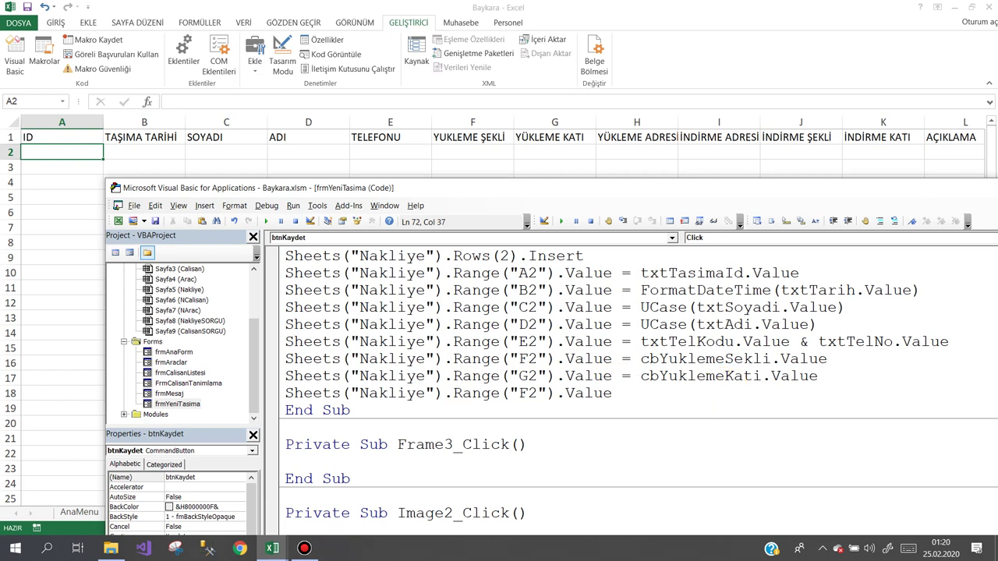
pyautogui.click(532, 393)
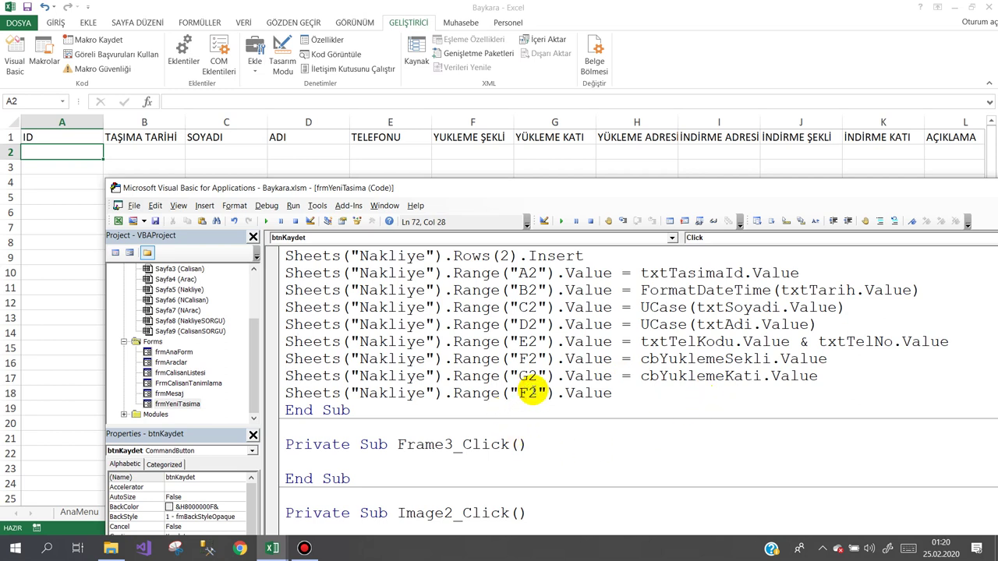
pyautogui.moveTo(529, 393); pyautogui.dragTo(521, 395)
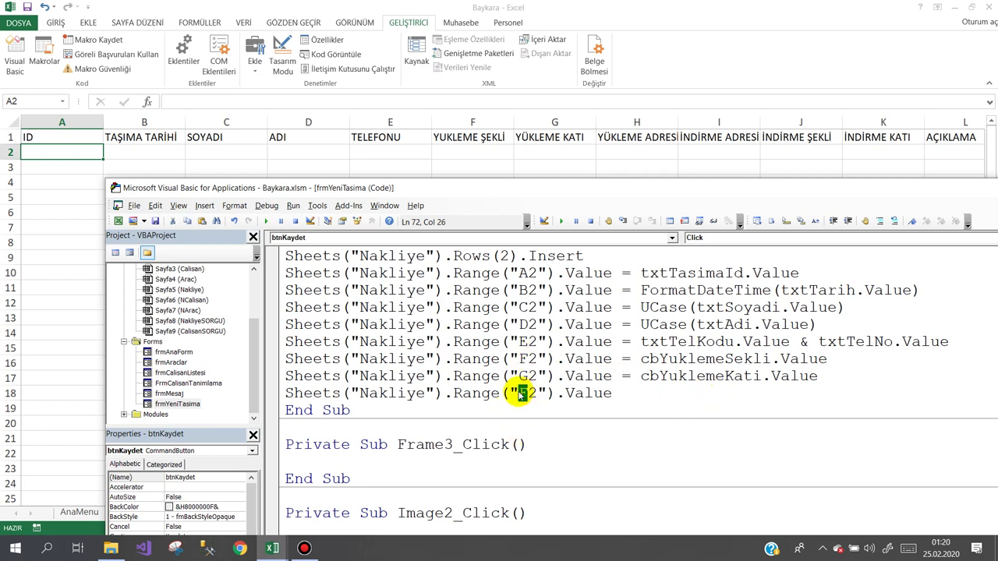
pyautogui.write('H')
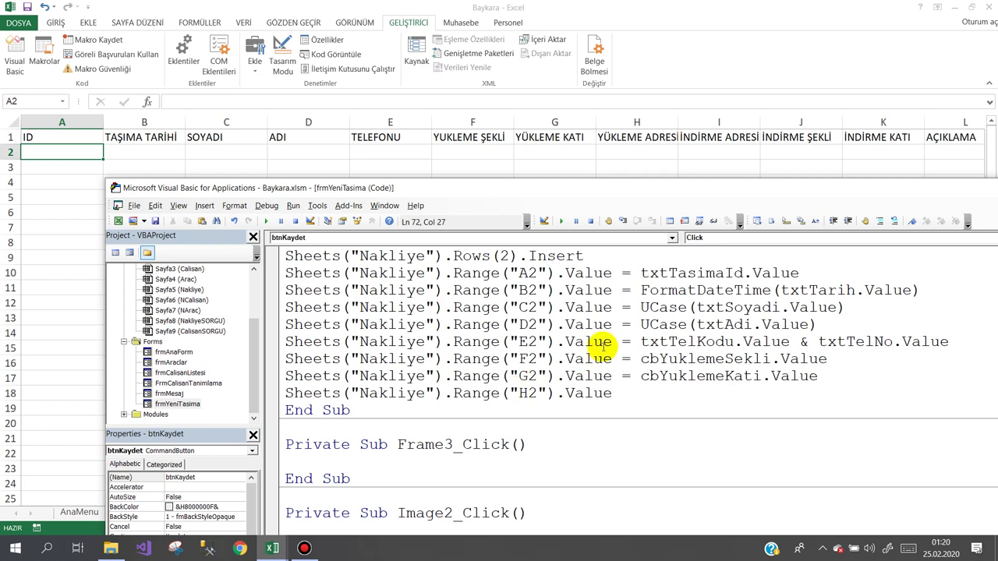
pyautogui.click(616, 391)
pyautogui.write('=txtYuk')
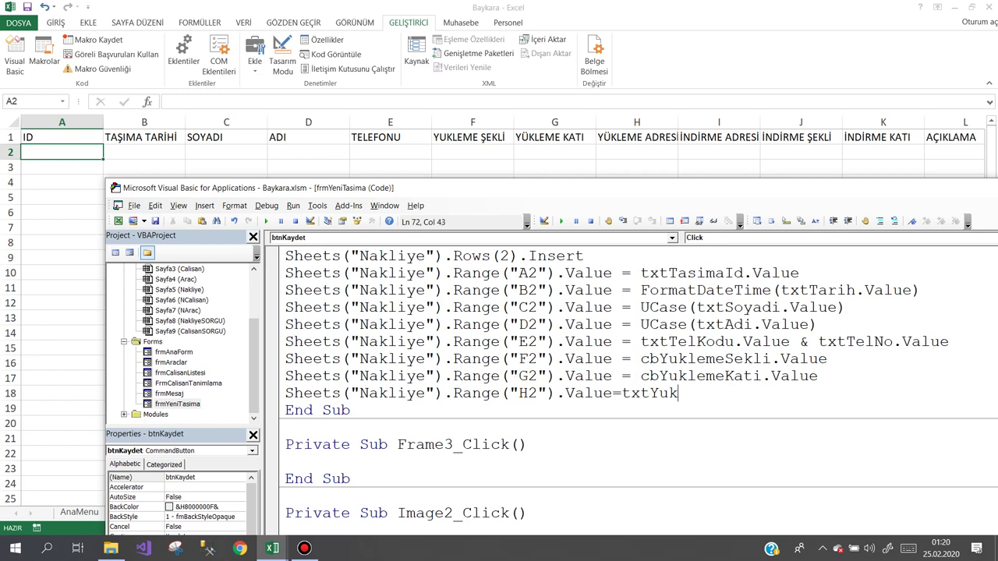
pyautogui.write('lemeAdresi')
pyautogui.write('.va')
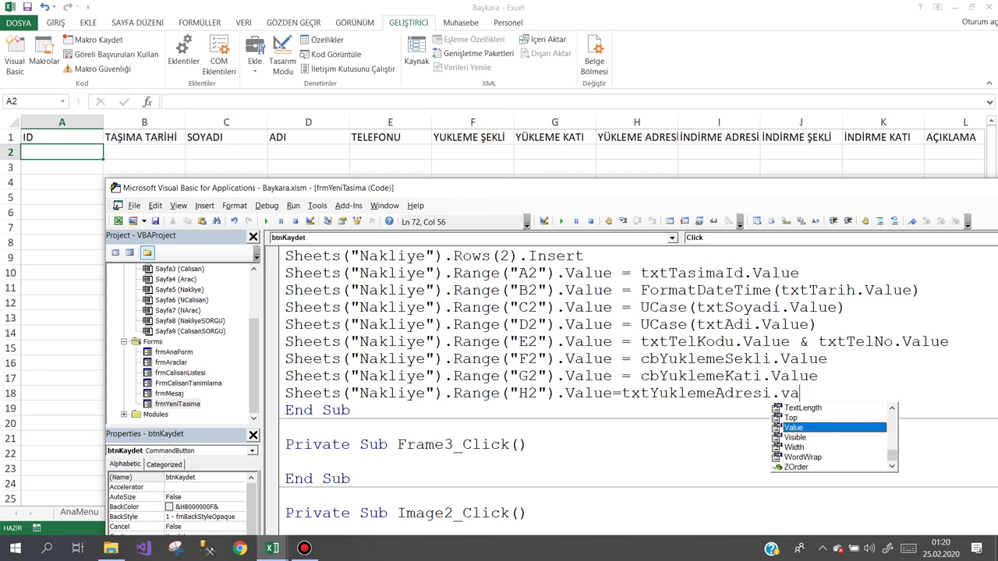
pyautogui.press('space')
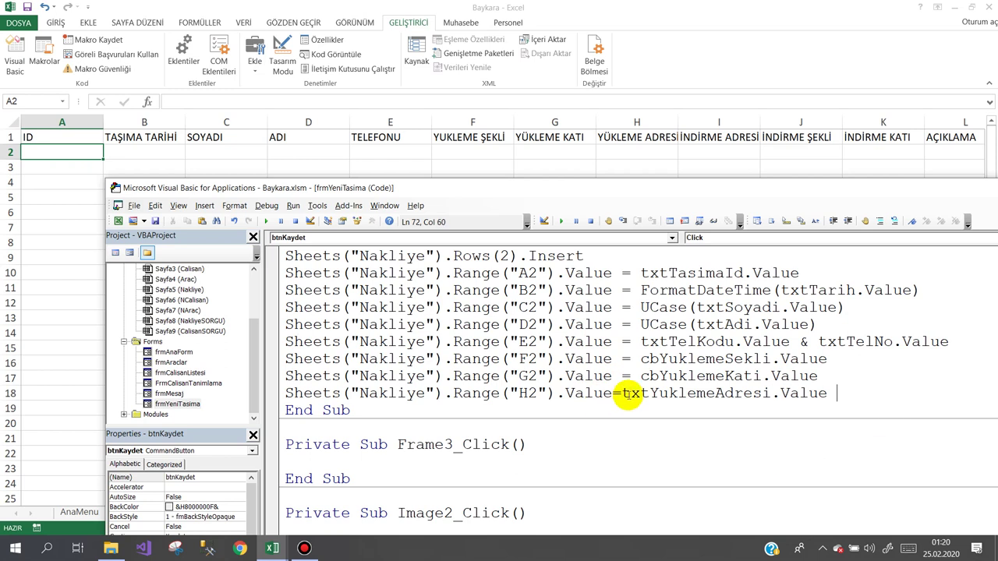
pyautogui.click(623, 394)
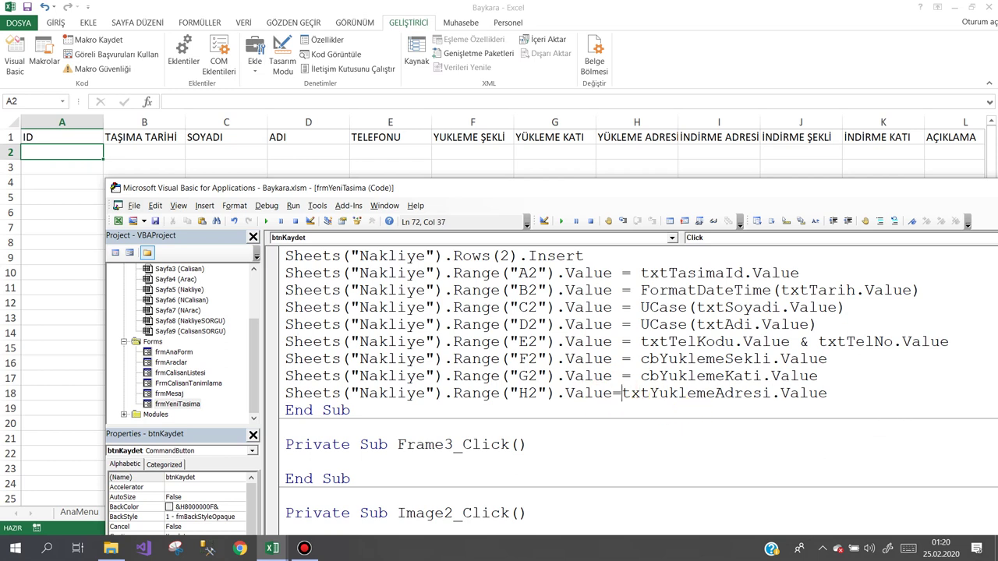
pyautogui.write('ucase(')
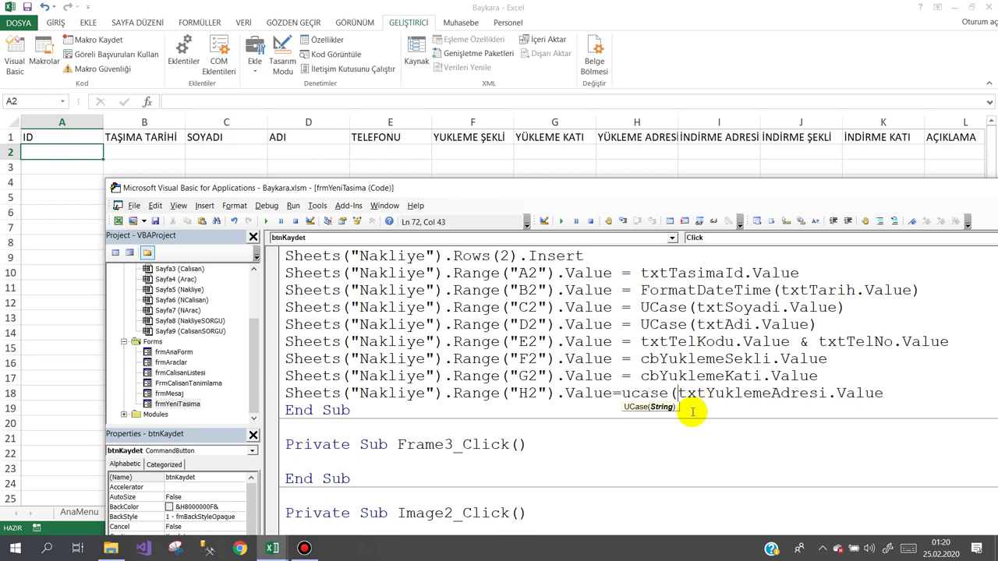
pyautogui.click(878, 393)
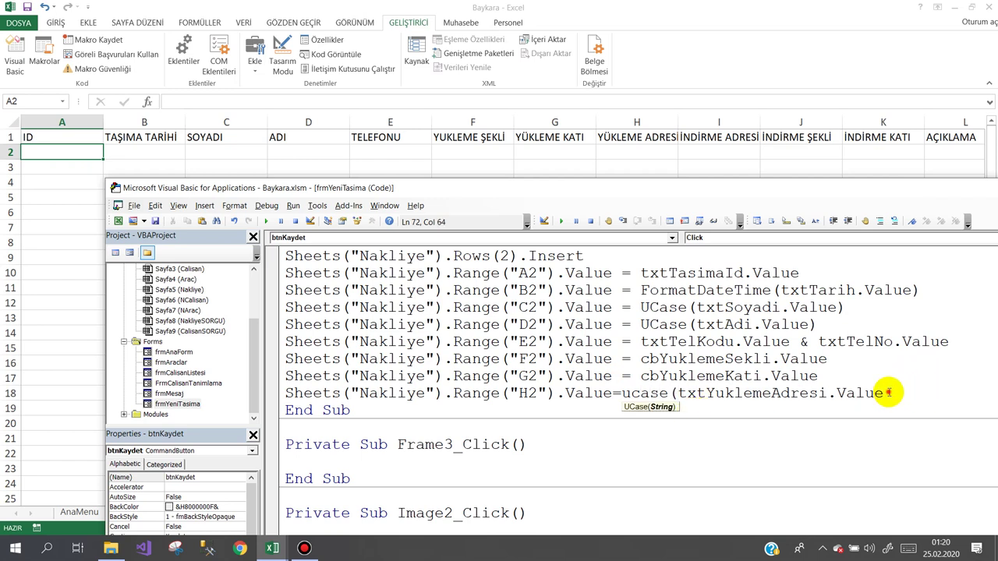
pyautogui.click(888, 393)
pyautogui.write(')')
pyautogui.press('Return')
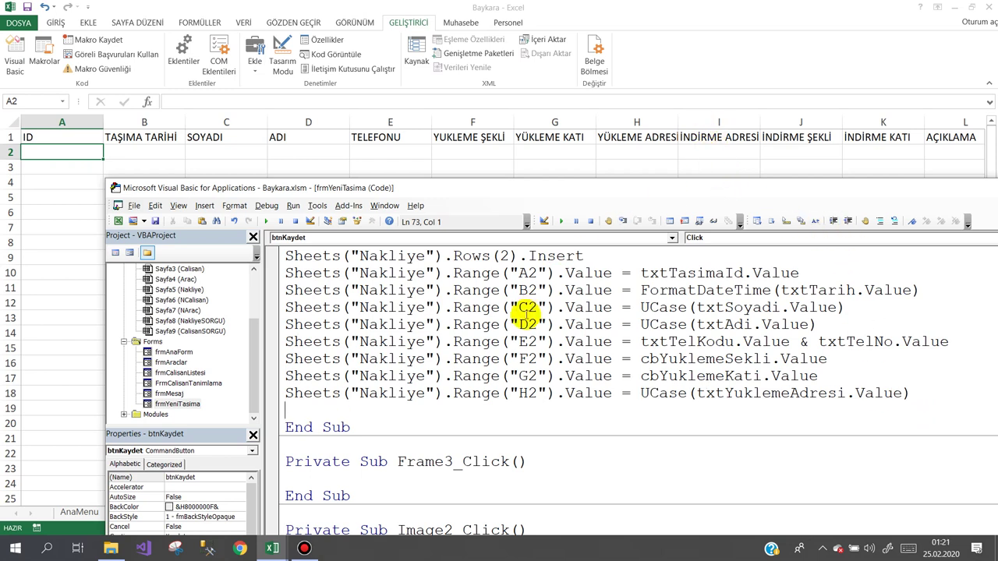
# - Duplicate the H2 line as I2 using txtIndirmeAdresi as the source
pyautogui.hotkey('shift', 'Up')
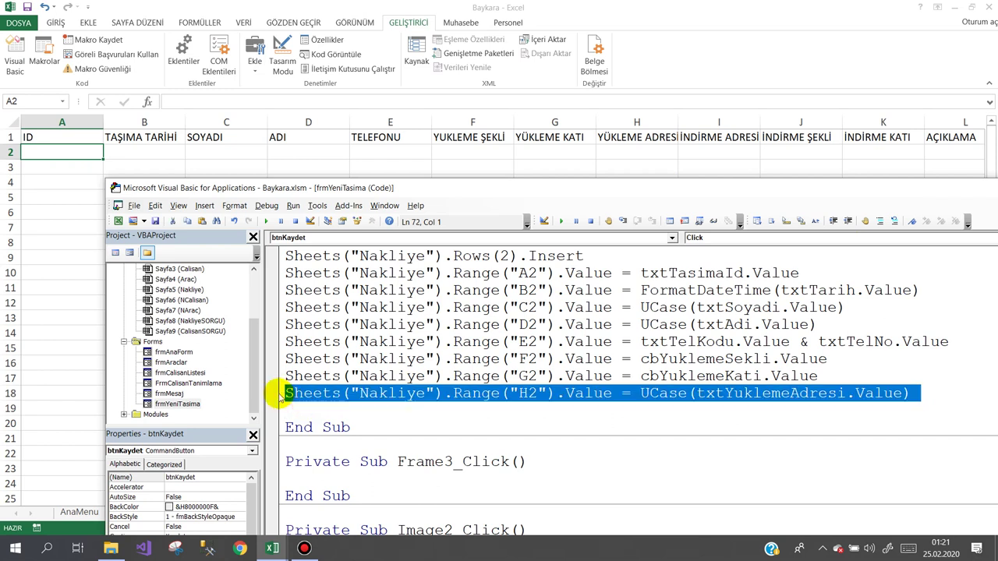
pyautogui.write('Sheets("Nakliye").Range("H2").Value = UCase(txtYuklemeAdresi.Value)')
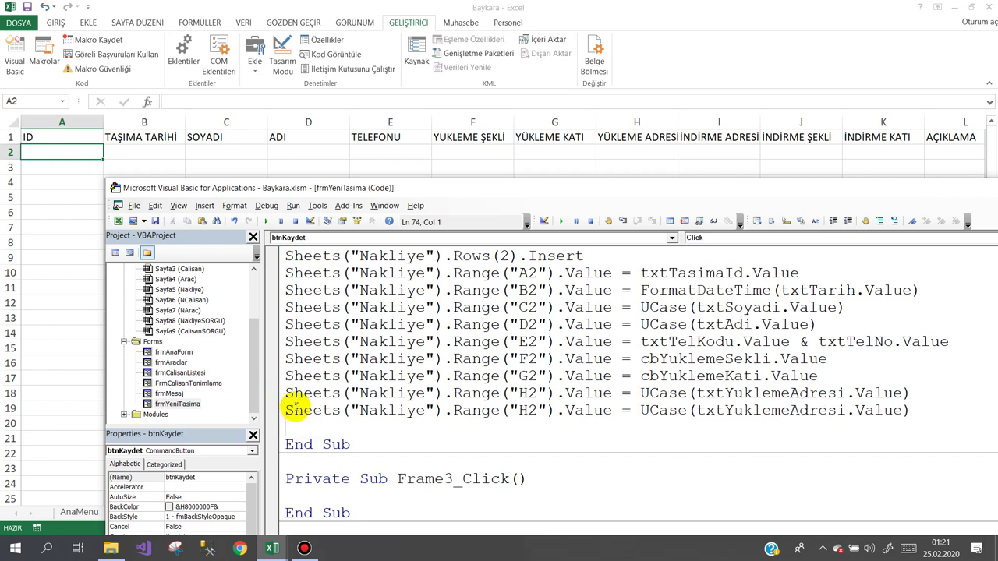
pyautogui.moveTo(516, 410); pyautogui.dragTo(525, 410)
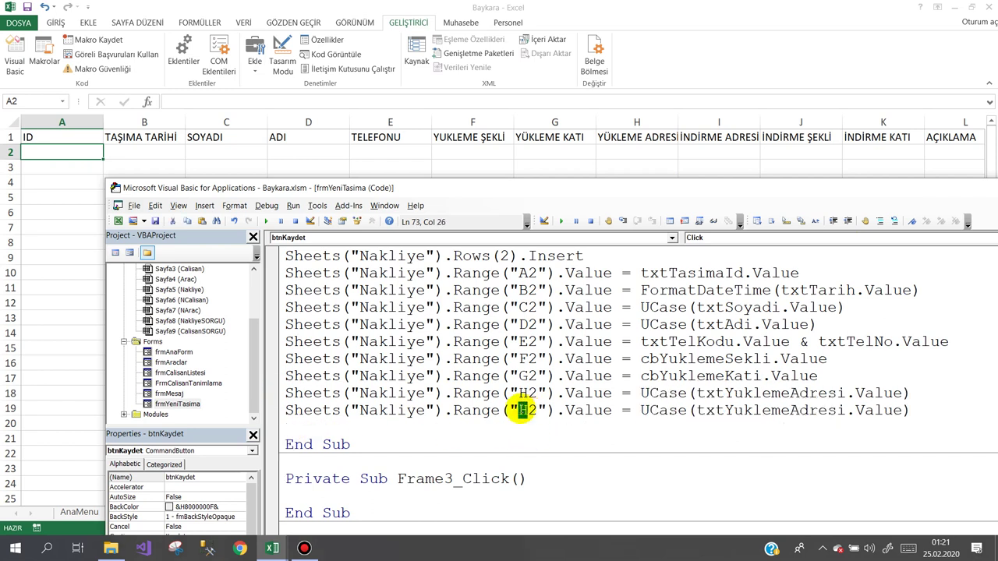
pyautogui.press('Up')
pyautogui.press('Up')
pyautogui.moveTo(527, 410); pyautogui.dragTo(516, 410)
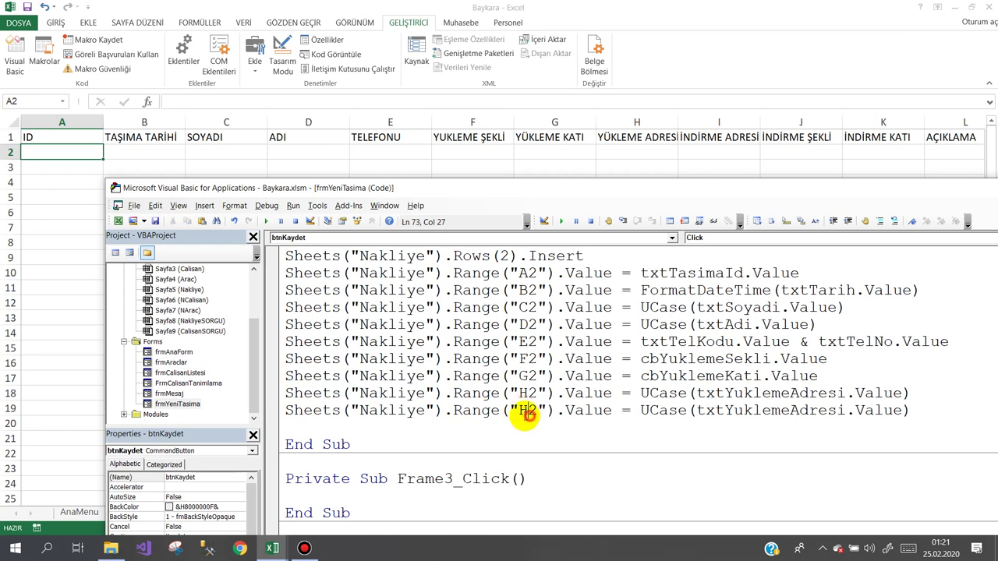
pyautogui.write('I')
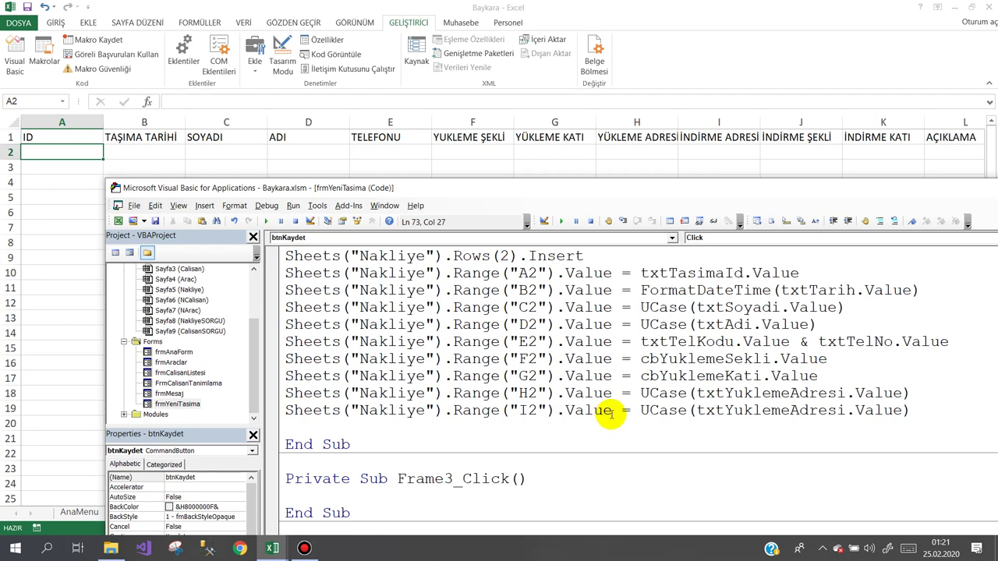
pyautogui.doubleClick(733, 412)
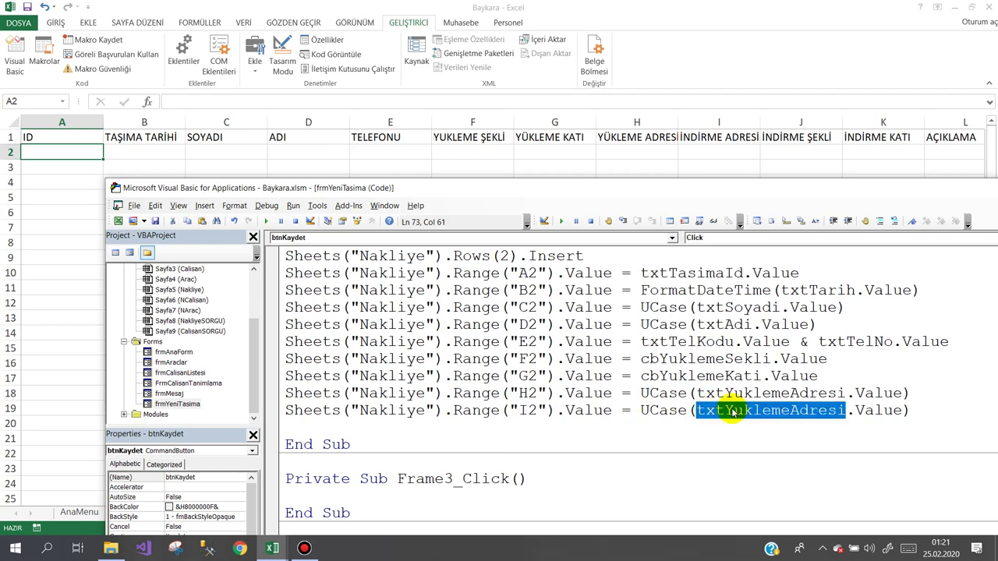
pyautogui.write('txtI')
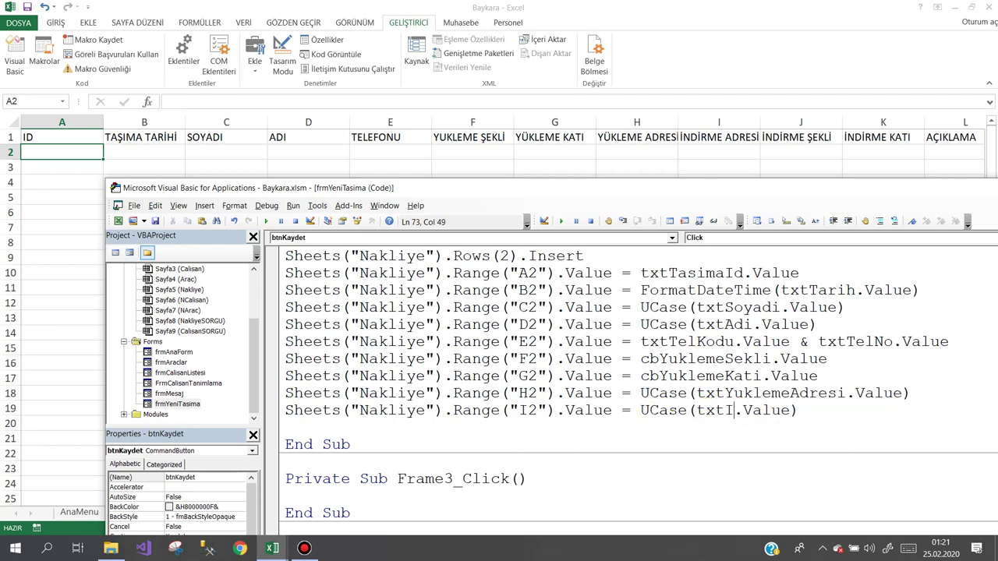
pyautogui.write('ndirmeAdresi')
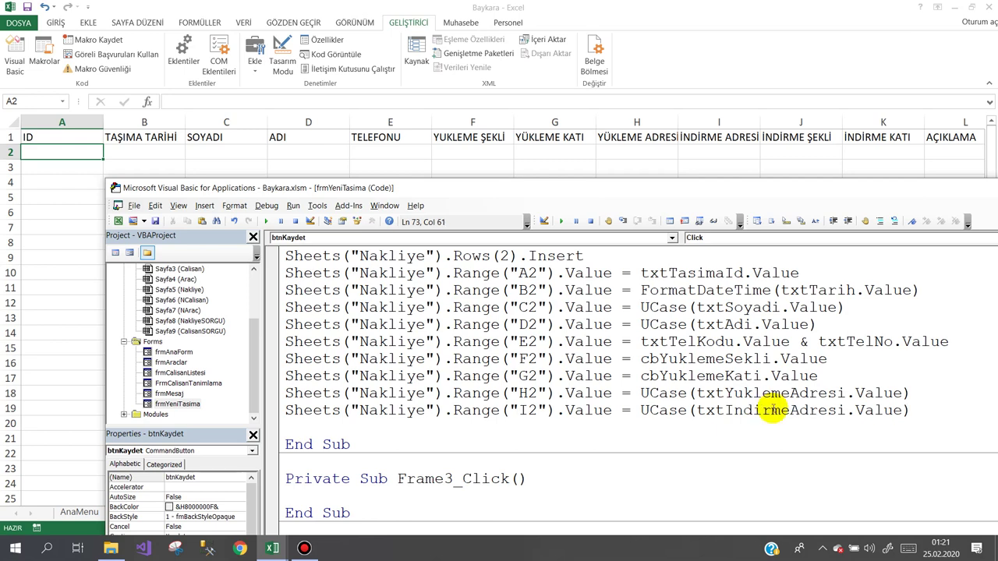
pyautogui.click(920, 411)
pyautogui.press('Return')
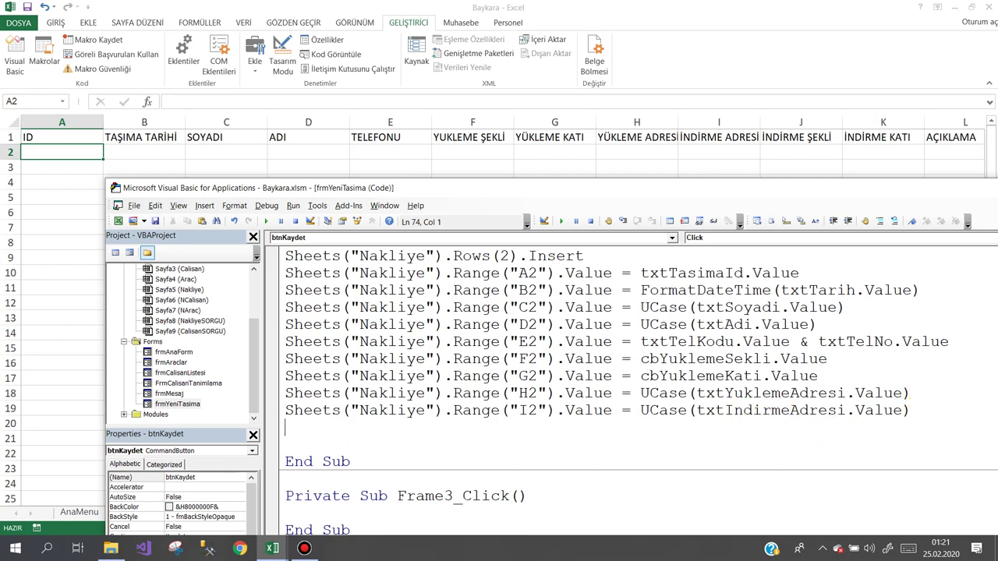
# - Add a J2 save line sourced from cbIndirmeSekli
pyautogui.write('Sheets("Nakliye").Range("H2").Value = UCase(txtYuklemeAdresi.Value)')
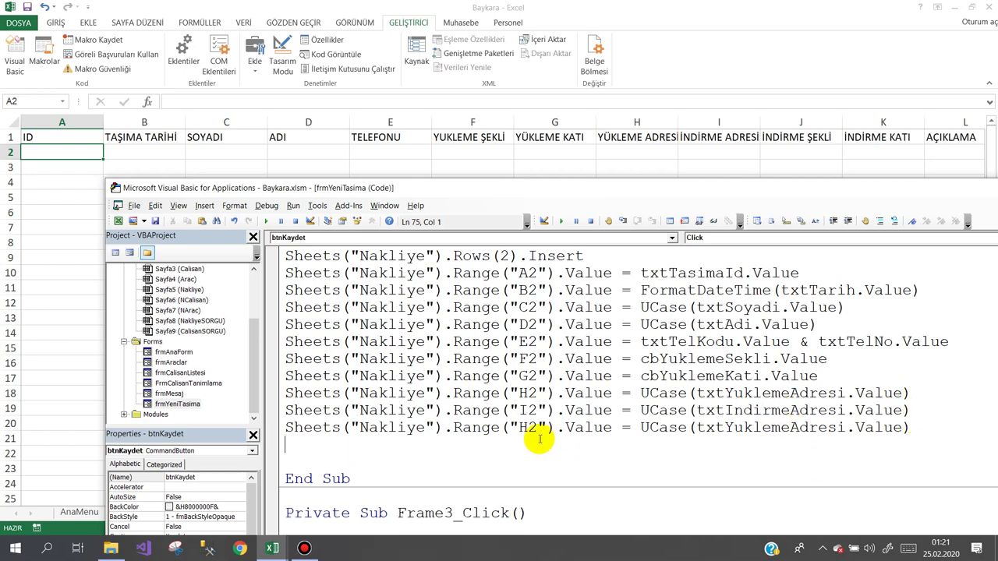
pyautogui.click(527, 427)
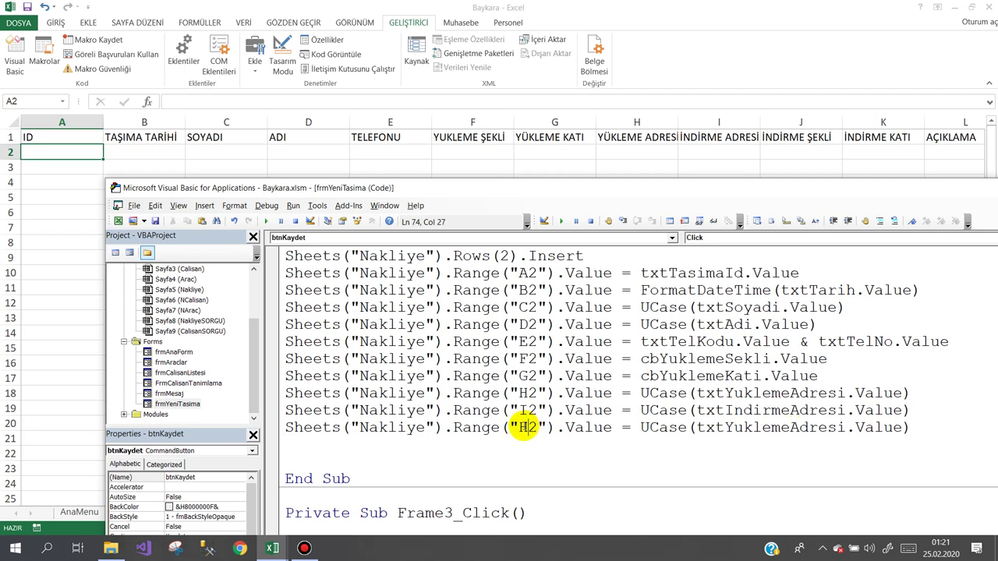
pyautogui.press('BackSpace')
pyautogui.write('J')
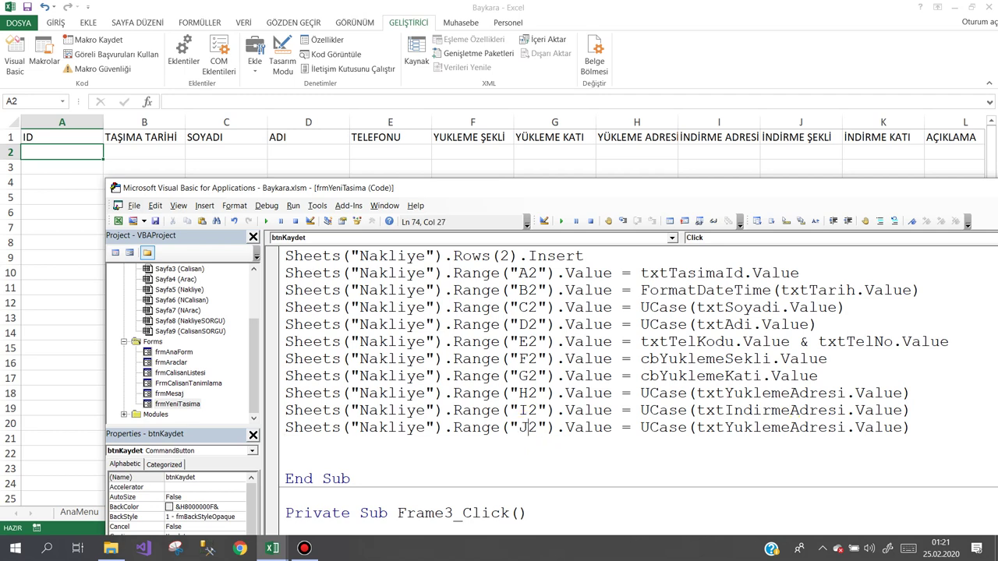
pyautogui.doubleClick(725, 427)
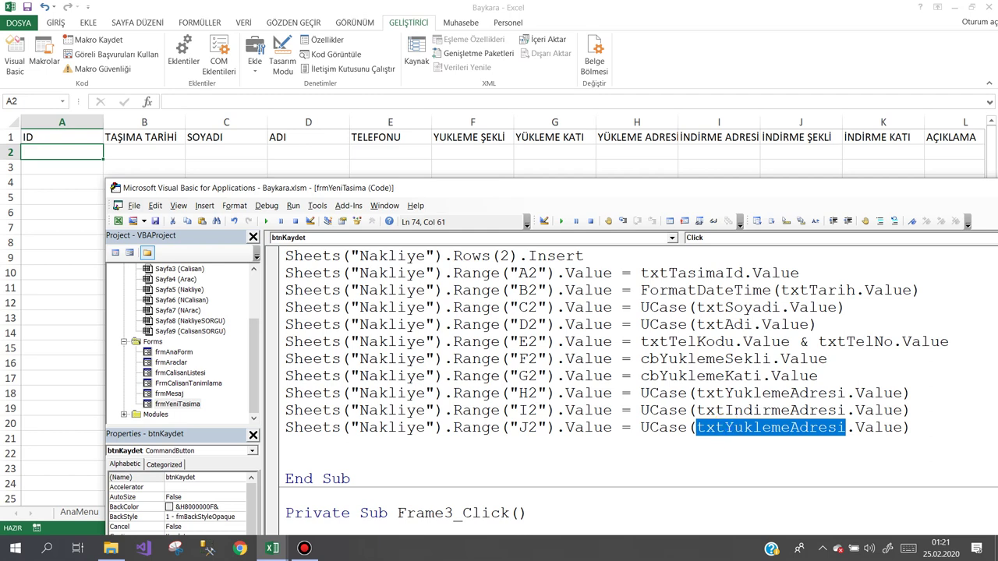
pyautogui.write('cbInd')
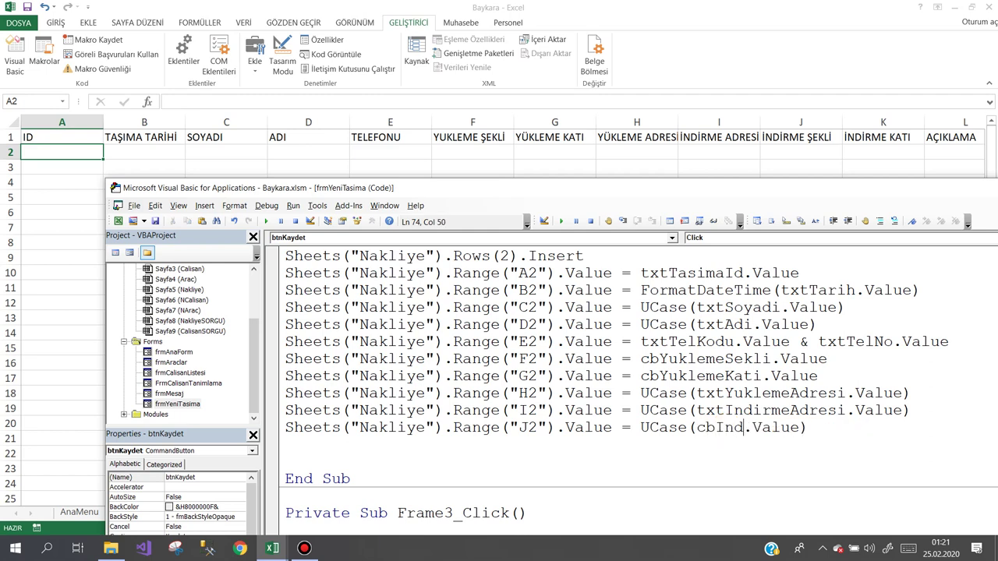
pyautogui.hotkey('ctrl', 'space')
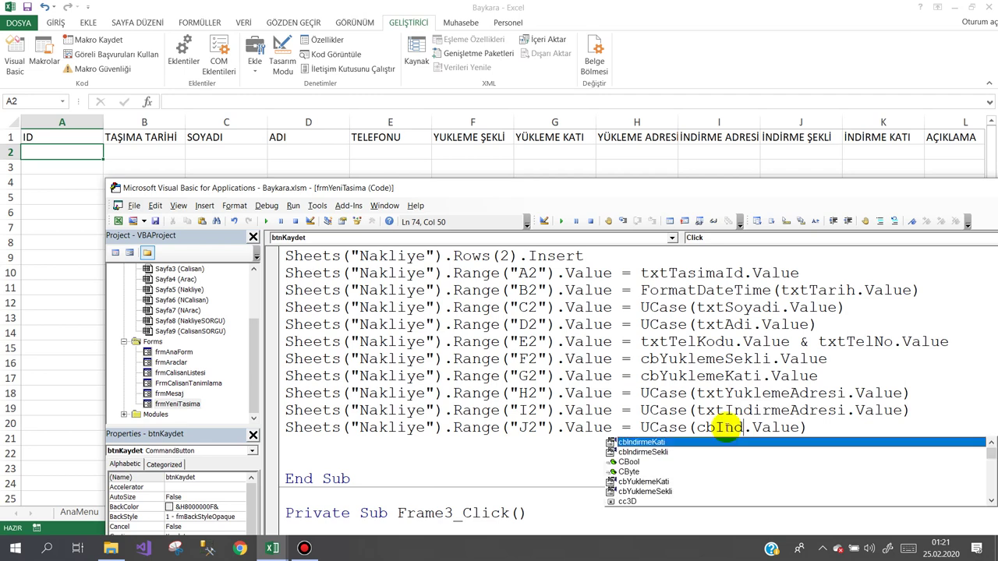
pyautogui.press('Down')
pyautogui.press('Tab')
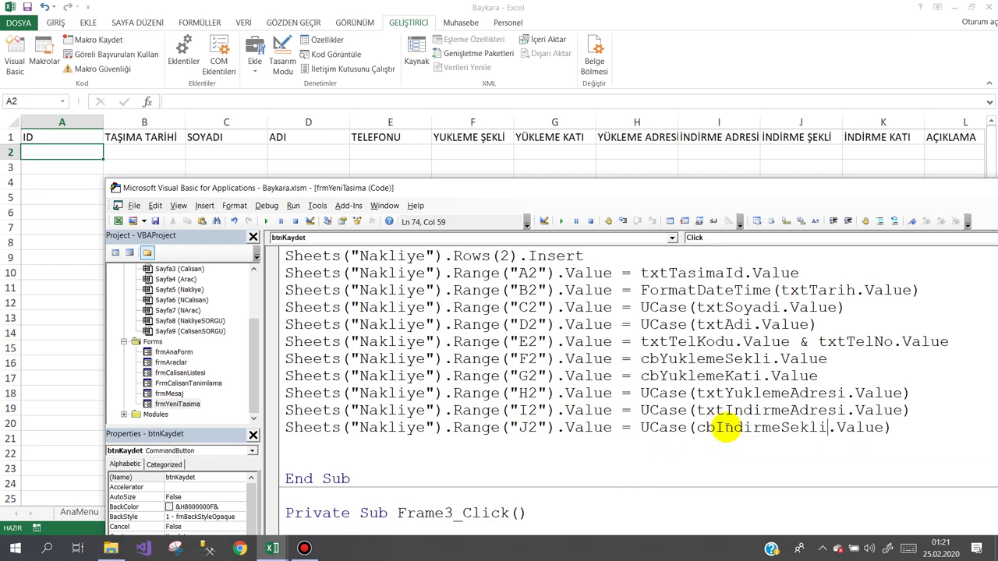
pyautogui.click(291, 448)
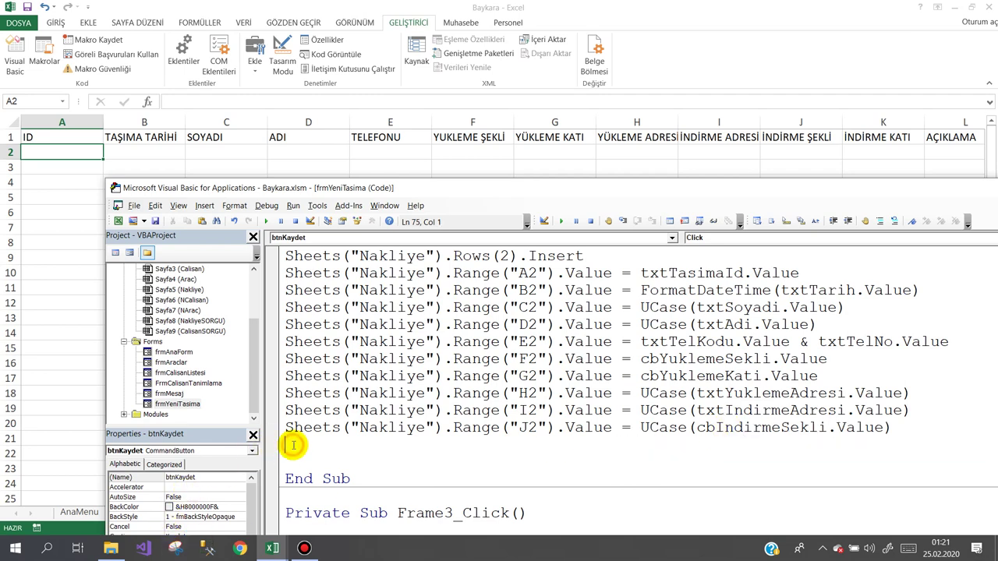
# - Add a K2 save line sourced from cbIndirmeKati
pyautogui.write('Sheets("Nakliye").Range("H2").Value = UCase(txtYuklemeAdresi.Value)')
pyautogui.moveTo(526, 445); pyautogui.dragTo(516, 444)
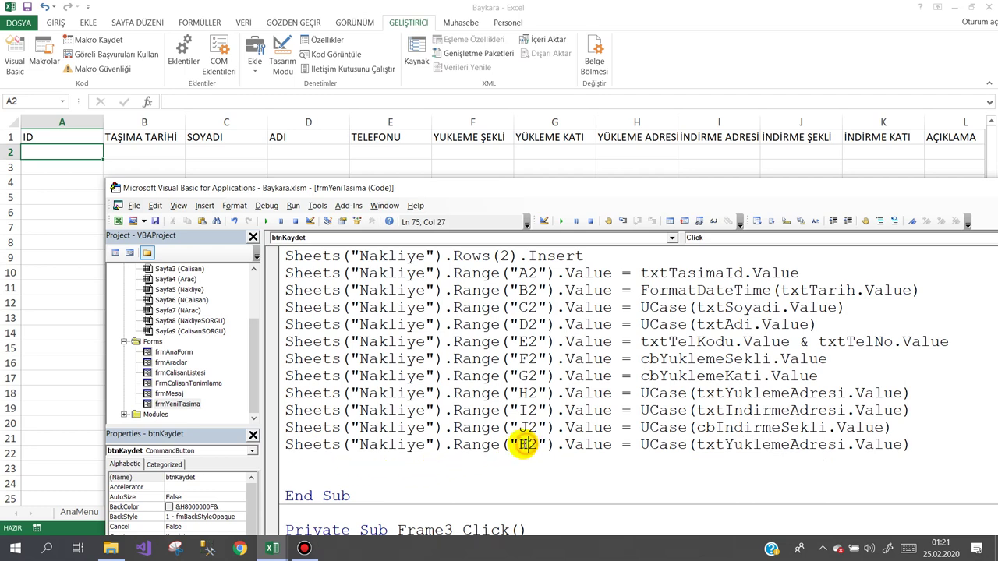
pyautogui.write('K')
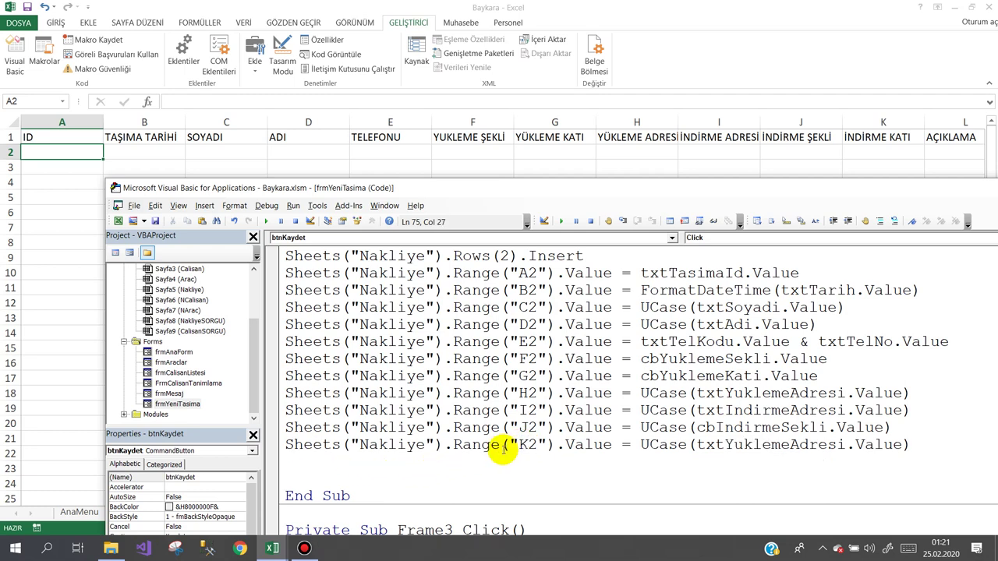
pyautogui.doubleClick(741, 446)
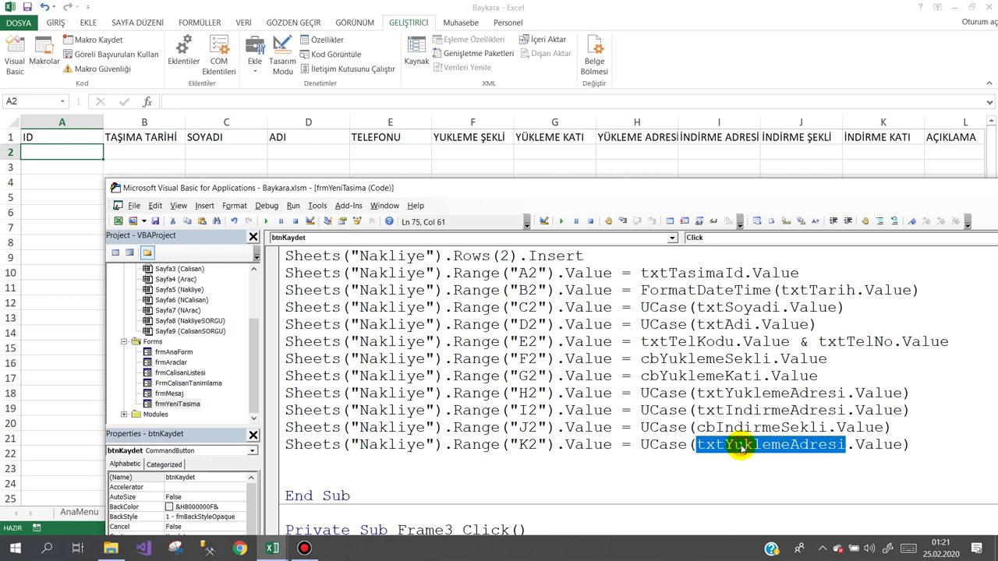
pyautogui.write('txt')
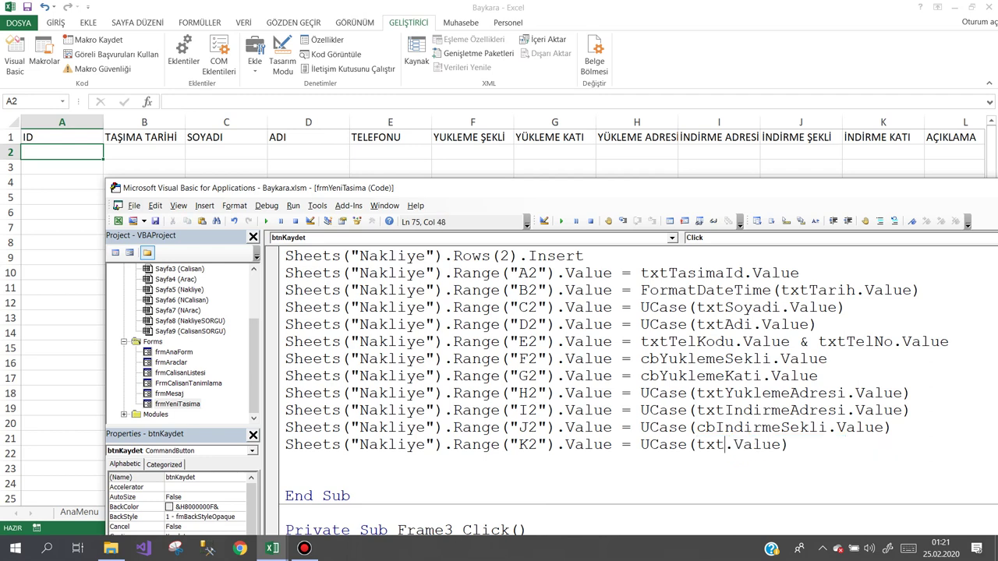
pyautogui.press('BackSpace')
pyautogui.press('BackSpace')
pyautogui.press('BackSpace')
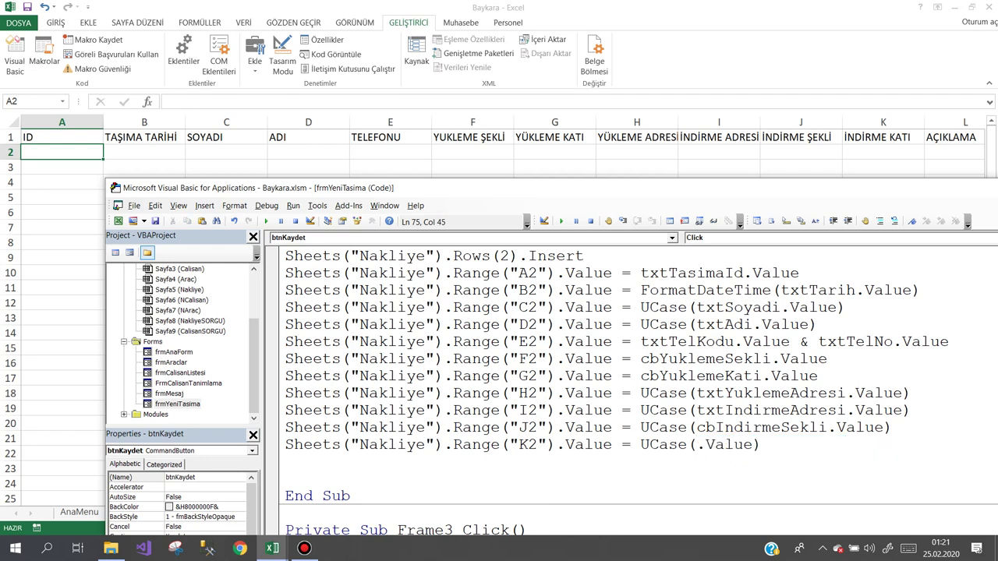
pyautogui.write('cb')
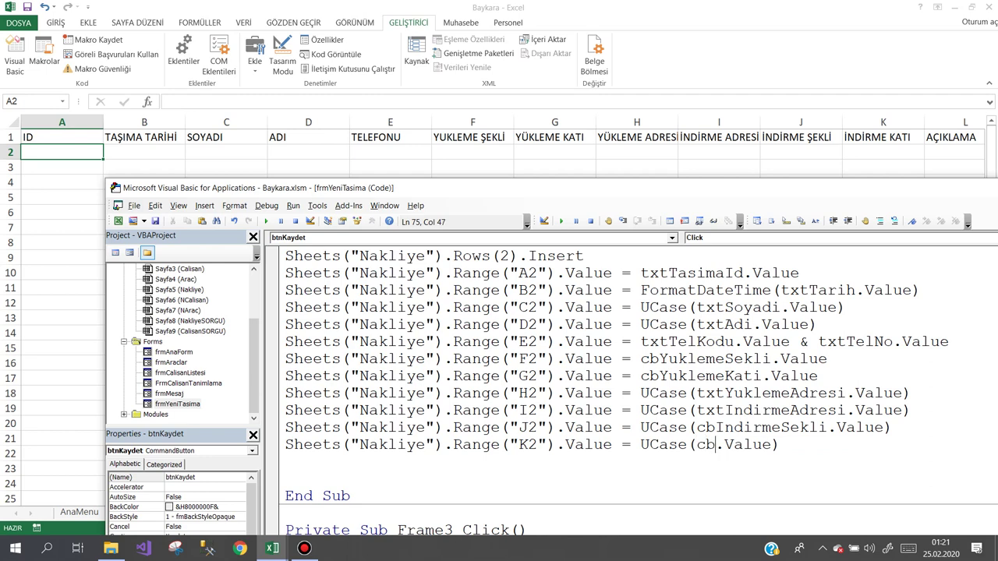
pyautogui.write('In')
pyautogui.hotkey('ctrl', 'space')
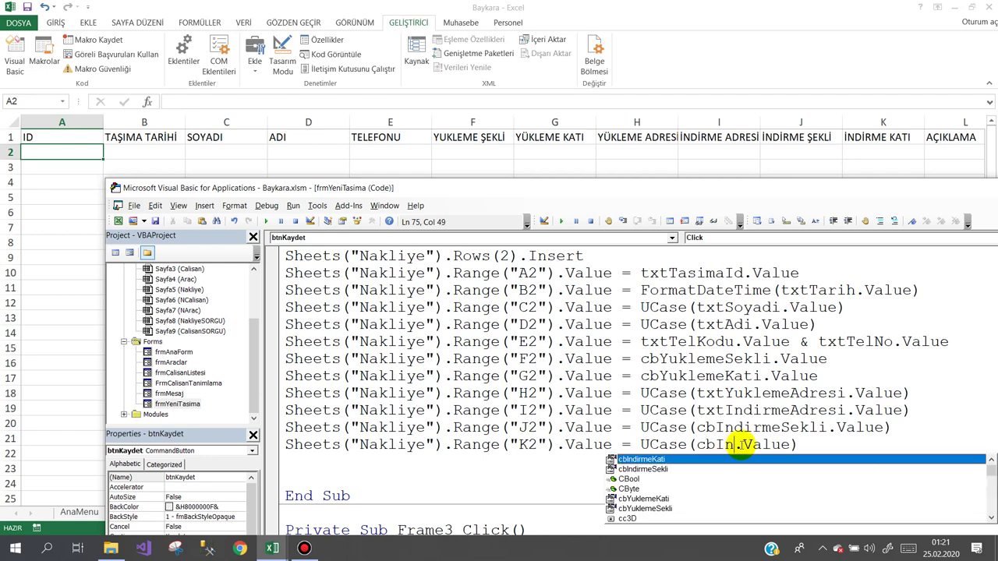
pyautogui.press('Tab')
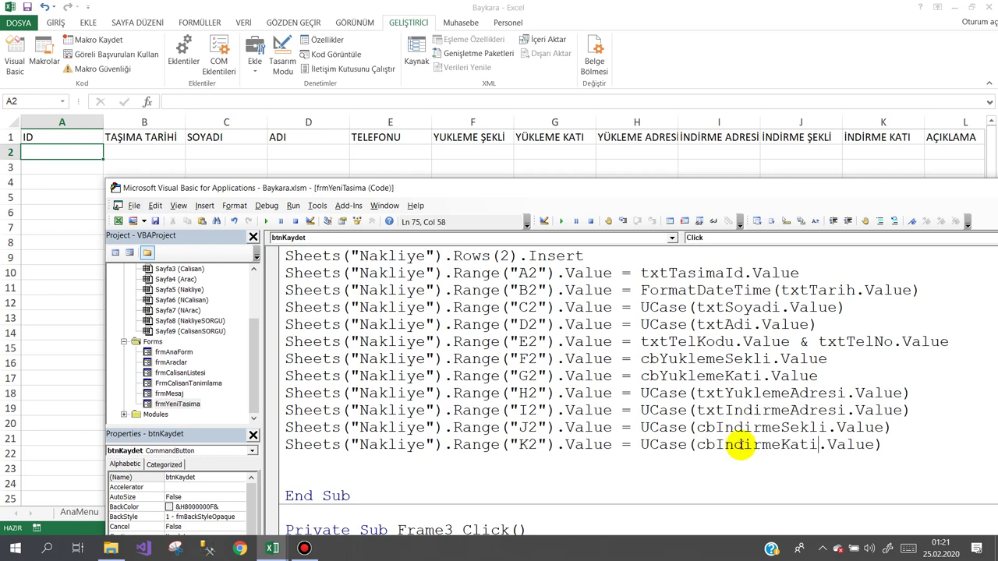
pyautogui.click(320, 462)
# - Add an L2 save line writing the uppercased txtAciklama value
pyautogui.write('Sheets("Nakliye").Range("H2").Value = UCase(txtYuklemeAdresi.Value)')
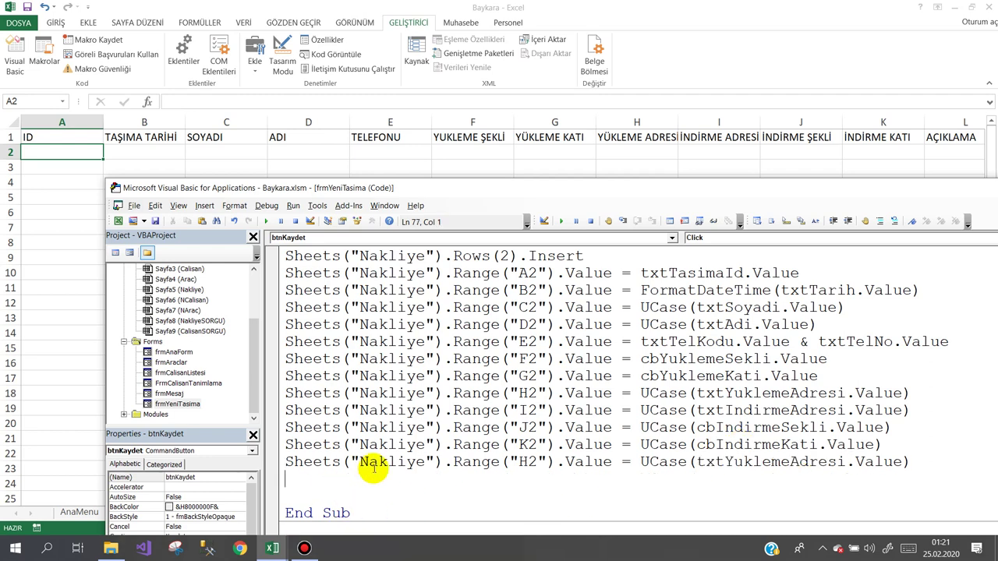
pyautogui.moveTo(532, 462); pyautogui.dragTo(518, 462)
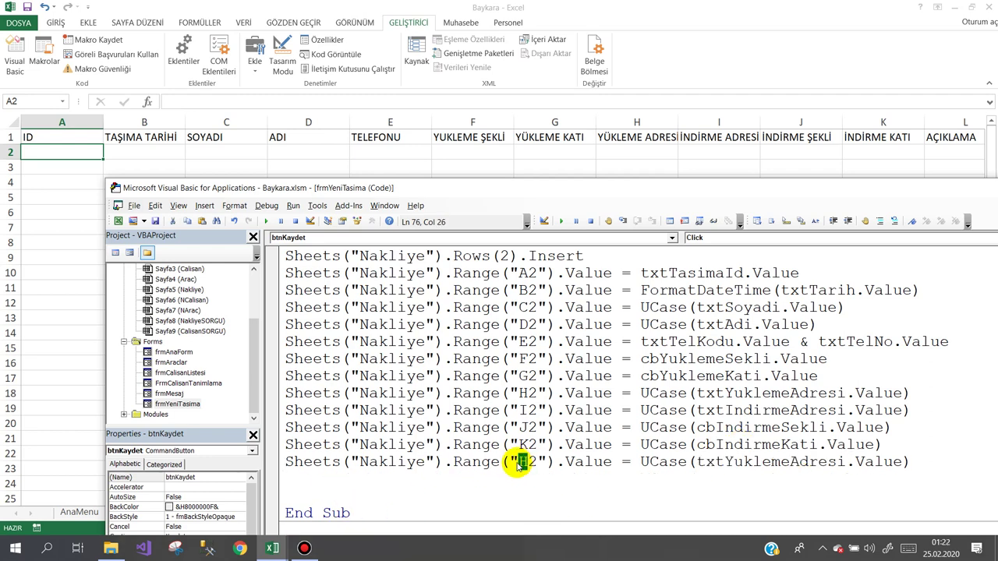
pyautogui.press('Up')
pyautogui.moveTo(518, 463); pyautogui.dragTo(526, 461)
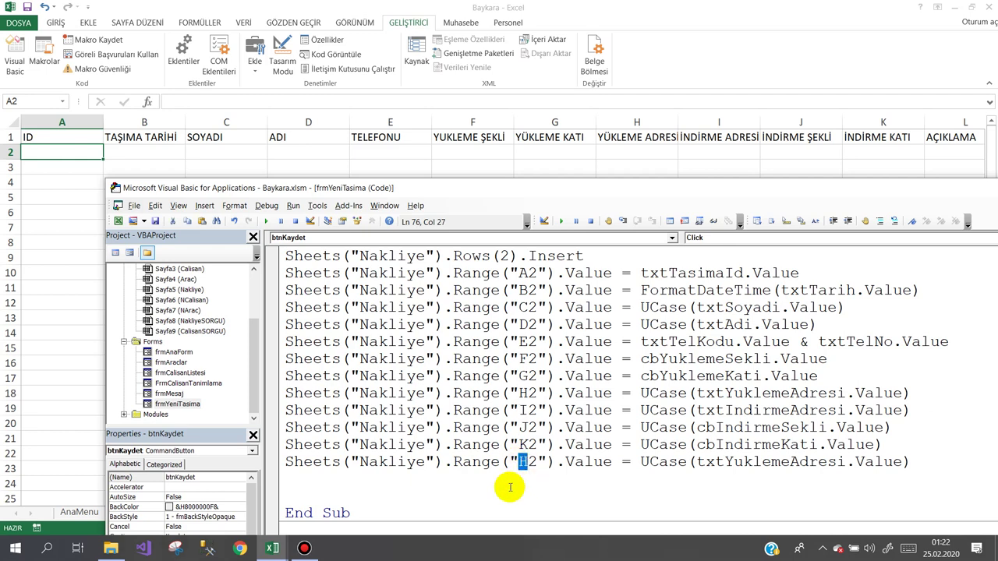
pyautogui.write('L')
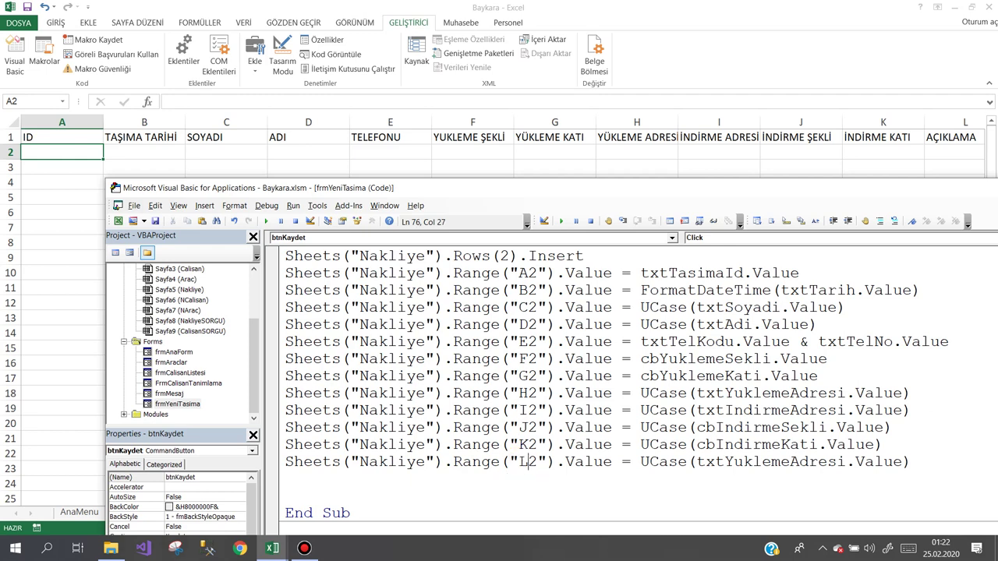
pyautogui.doubleClick(727, 463)
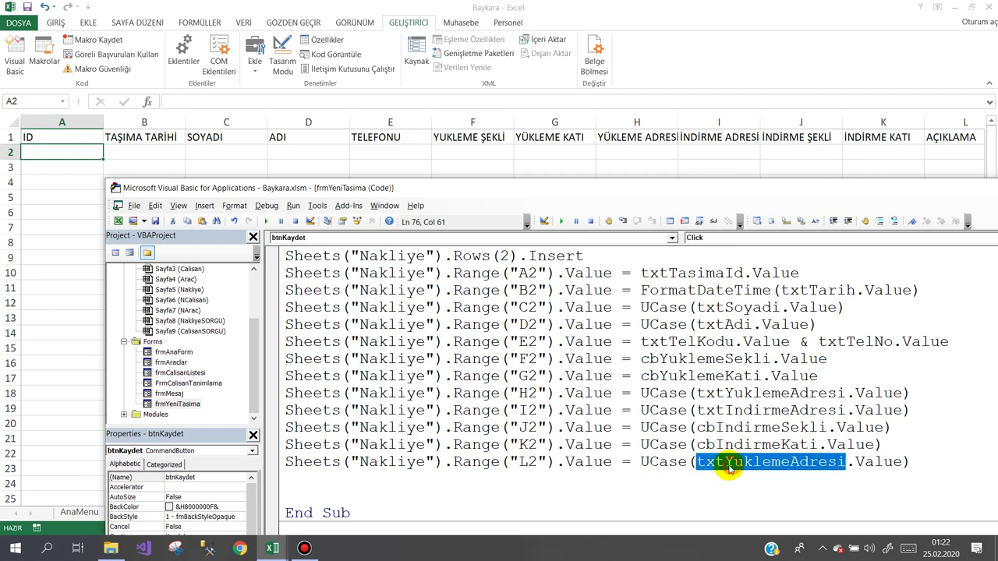
pyautogui.write('txtA')
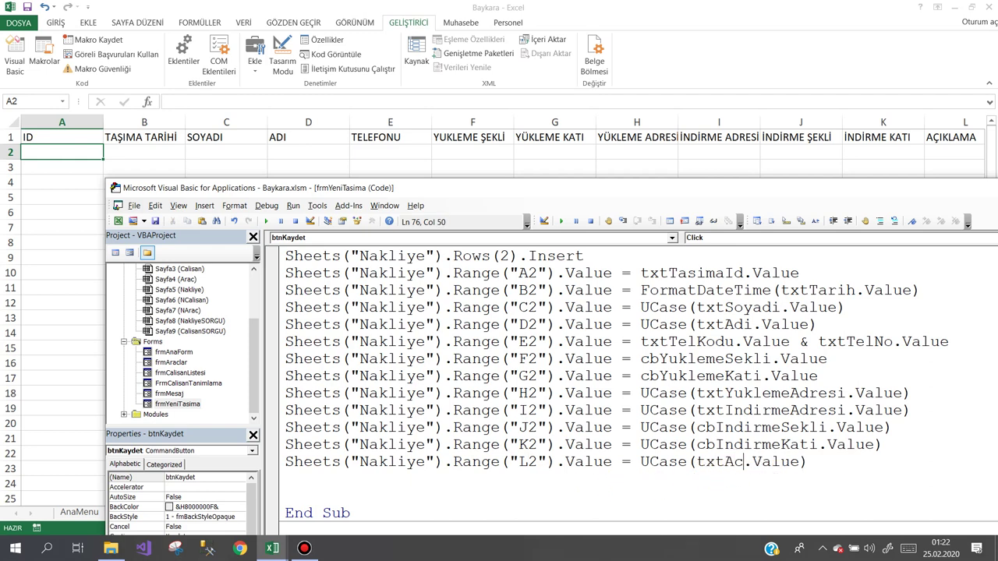
pyautogui.write('ciklama')
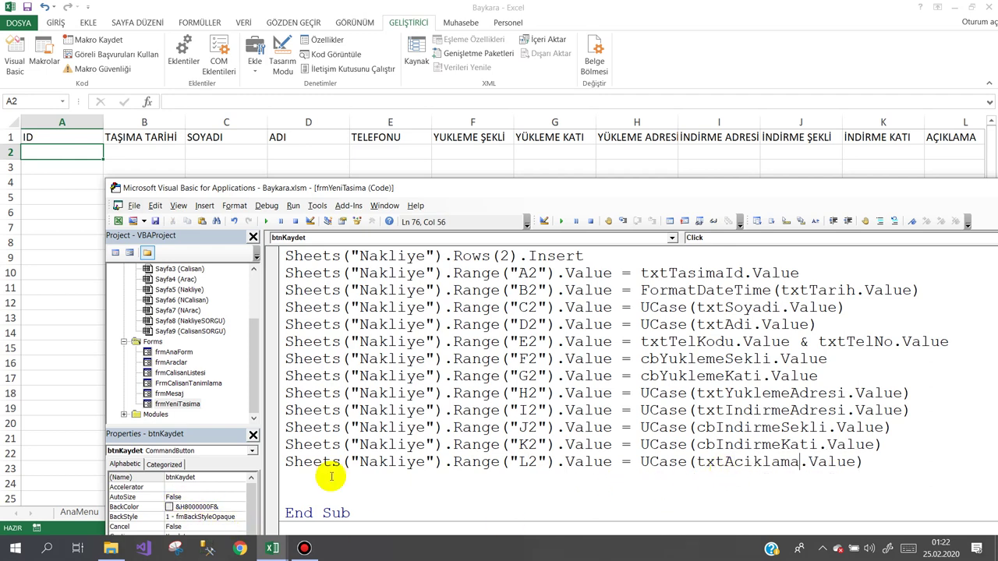
pyautogui.click(332, 477)
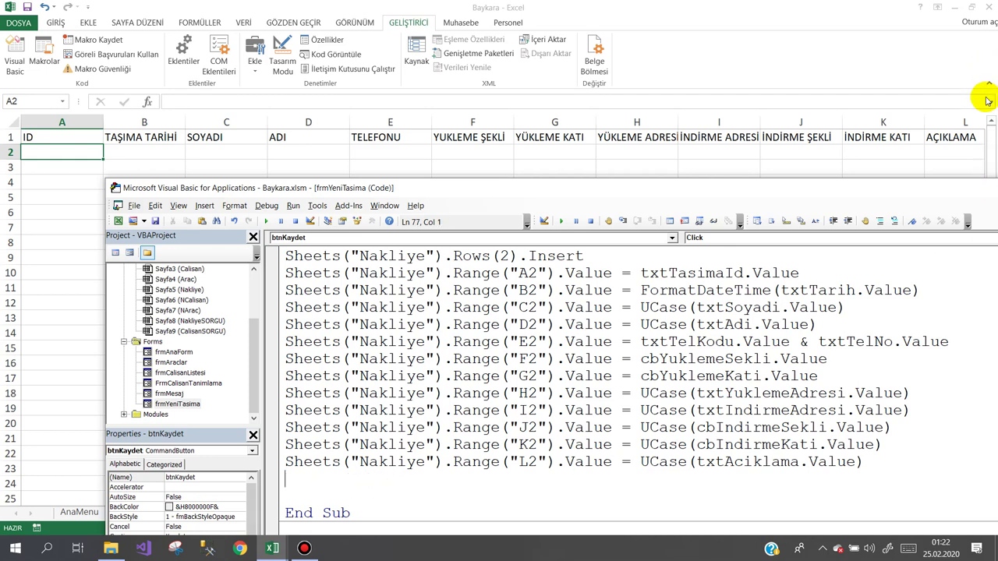
# - Confirm column M is ALINAN ÜCRET, then add an M2 line assigning txtUcret.Value
pyautogui.click(959, 153)
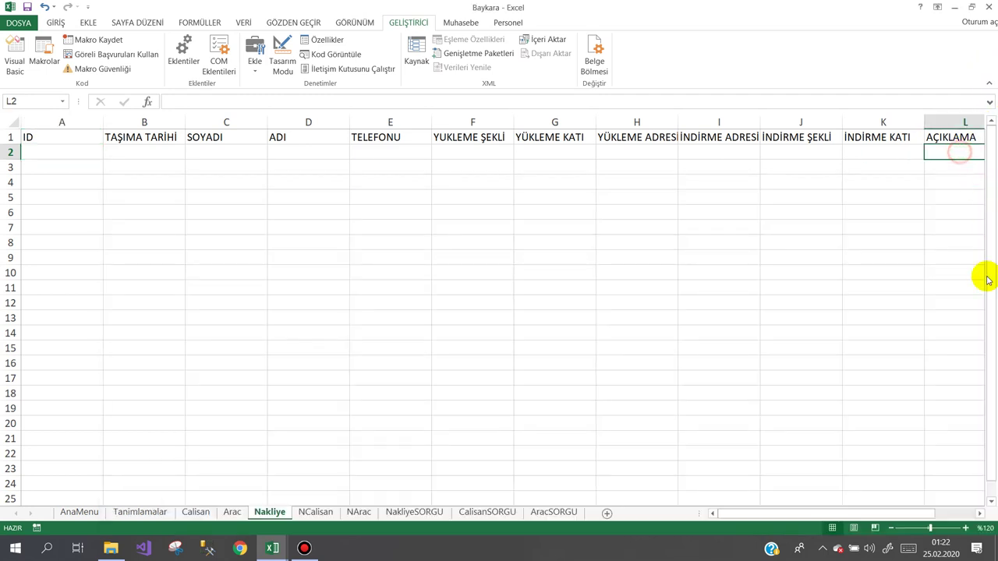
pyautogui.click(979, 514)
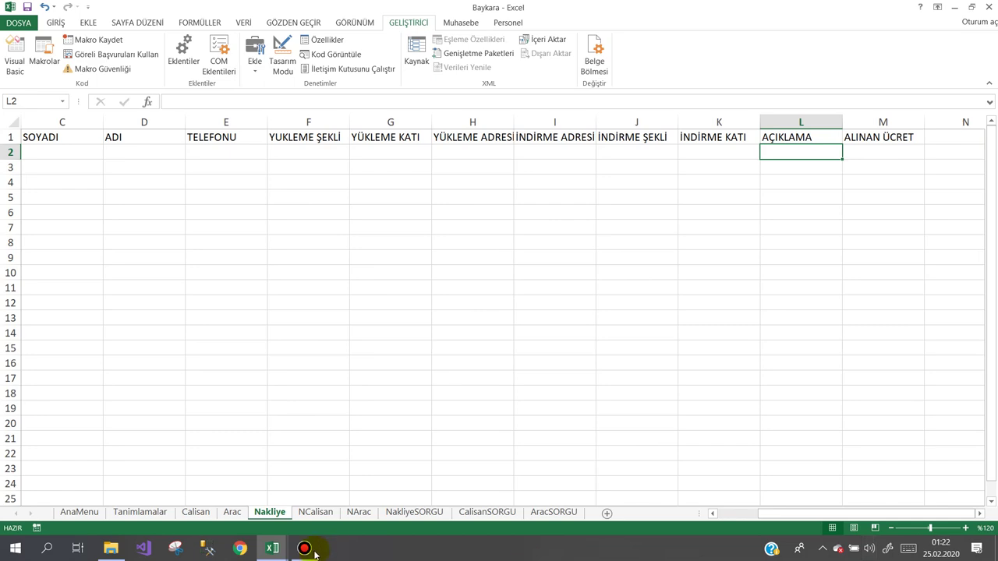
pyautogui.moveTo(272, 548)
pyautogui.click(332, 500)
pyautogui.click(311, 479)
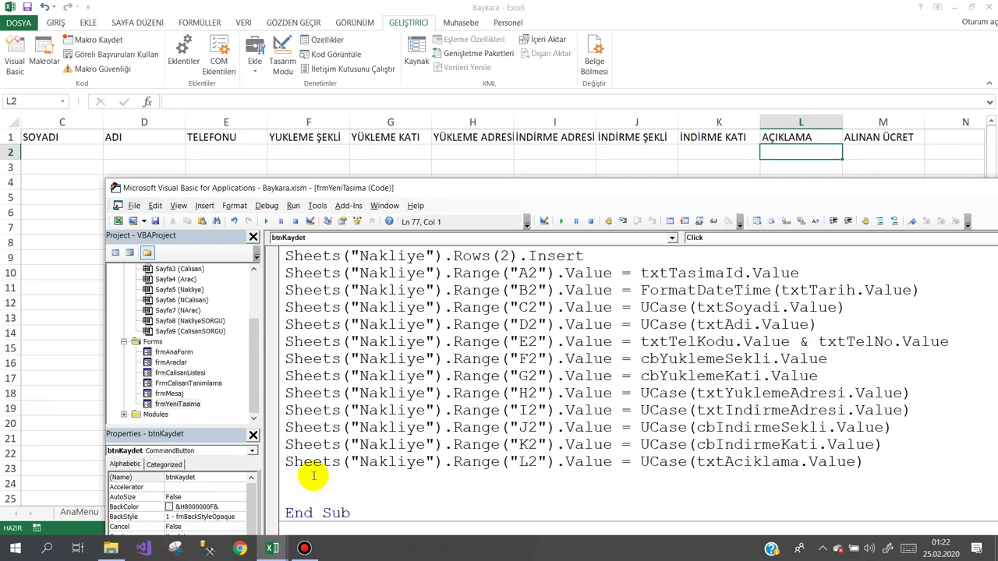
pyautogui.write('Sheets("Nakliye").Range("H2").Value = UCase(txtYuklemeAdresi.Value)')
pyautogui.moveTo(527, 480); pyautogui.dragTo(521, 479)
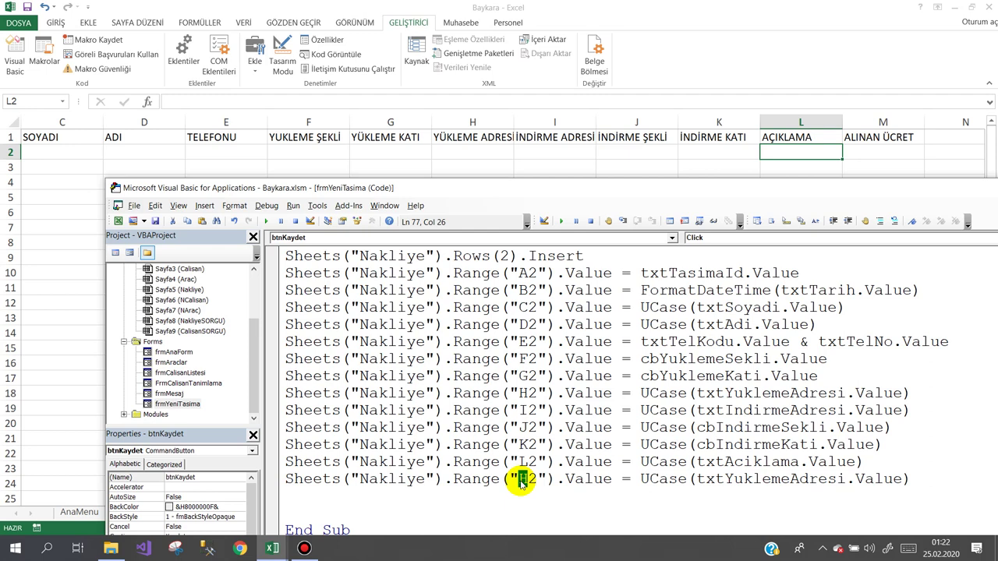
pyautogui.write('M')
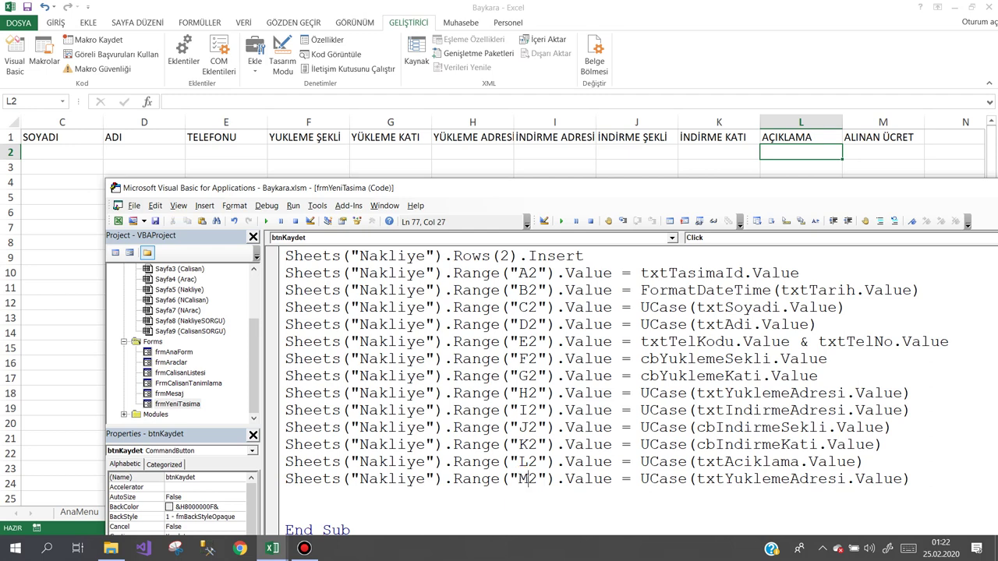
pyautogui.doubleClick(721, 479)
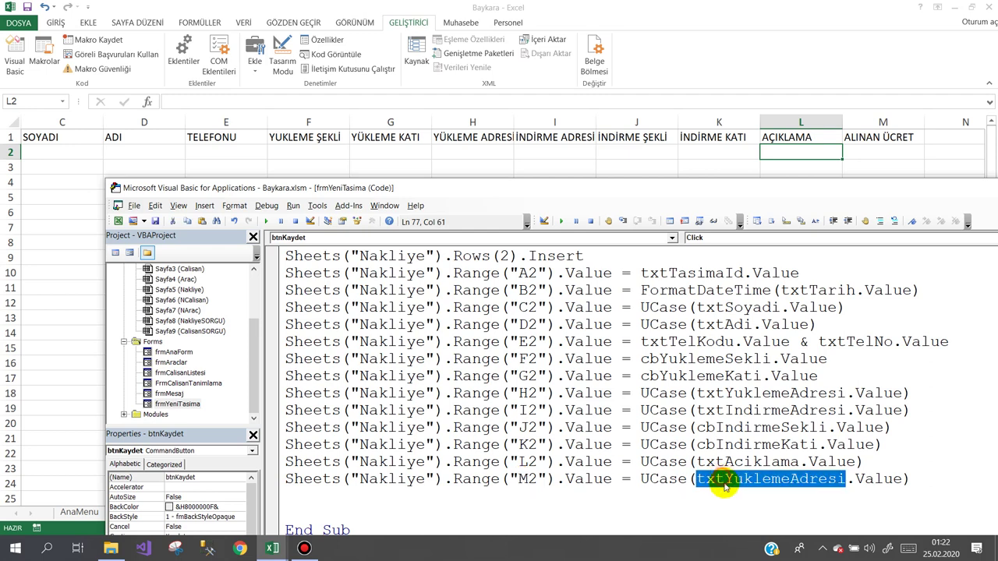
pyautogui.moveTo(639, 479); pyautogui.dragTo(897, 493)
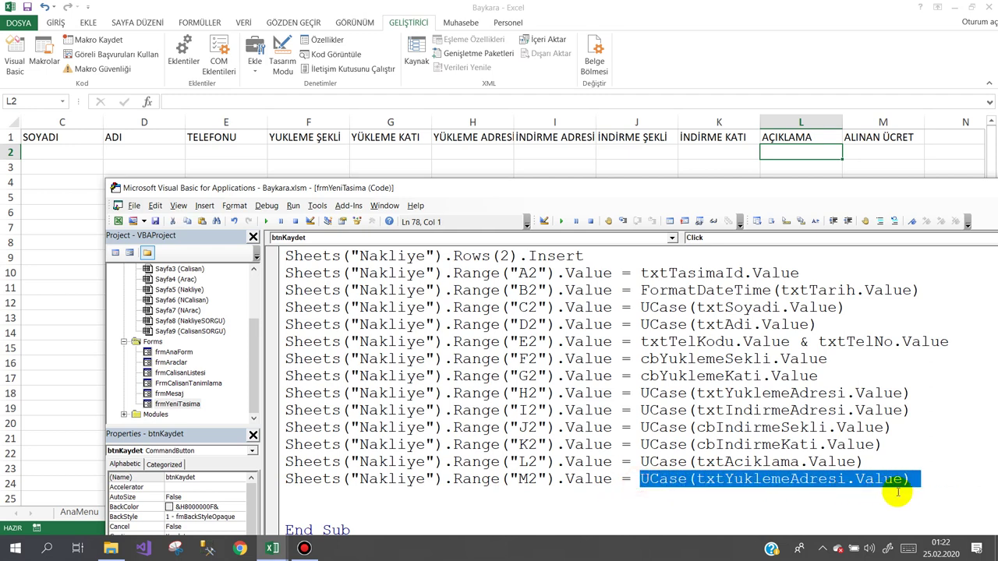
pyautogui.write('txtUc')
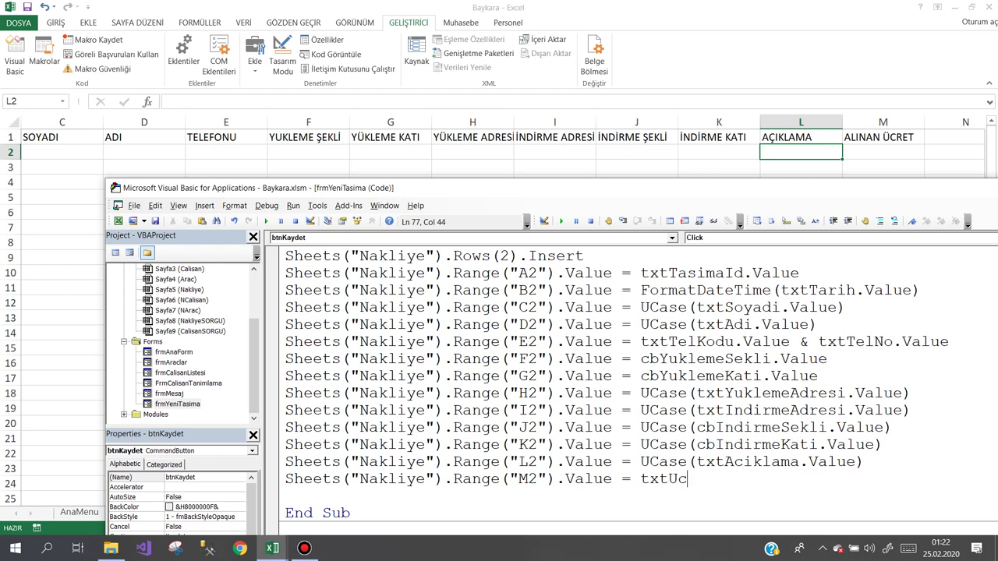
pyautogui.write('ret.va')
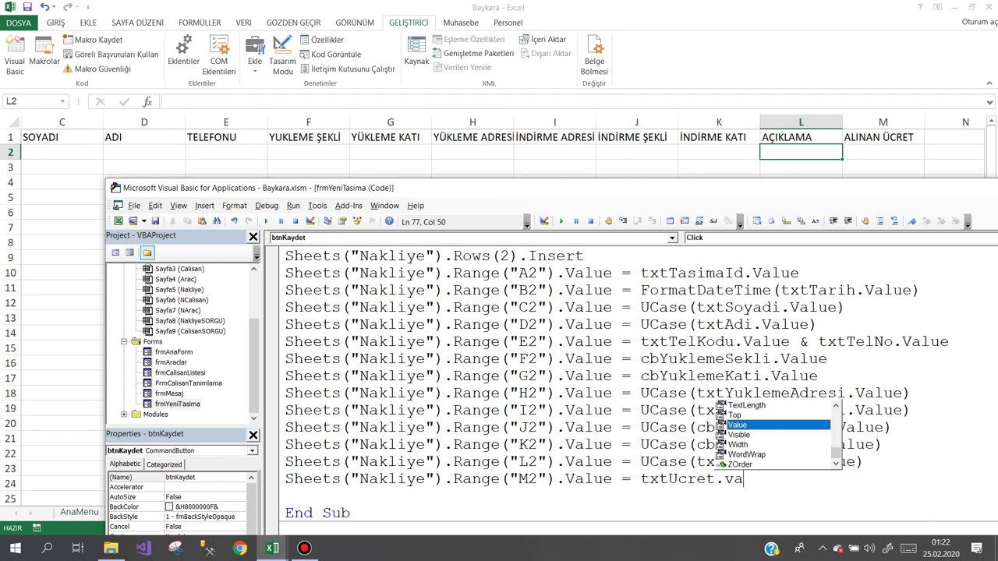
pyautogui.press('Return')
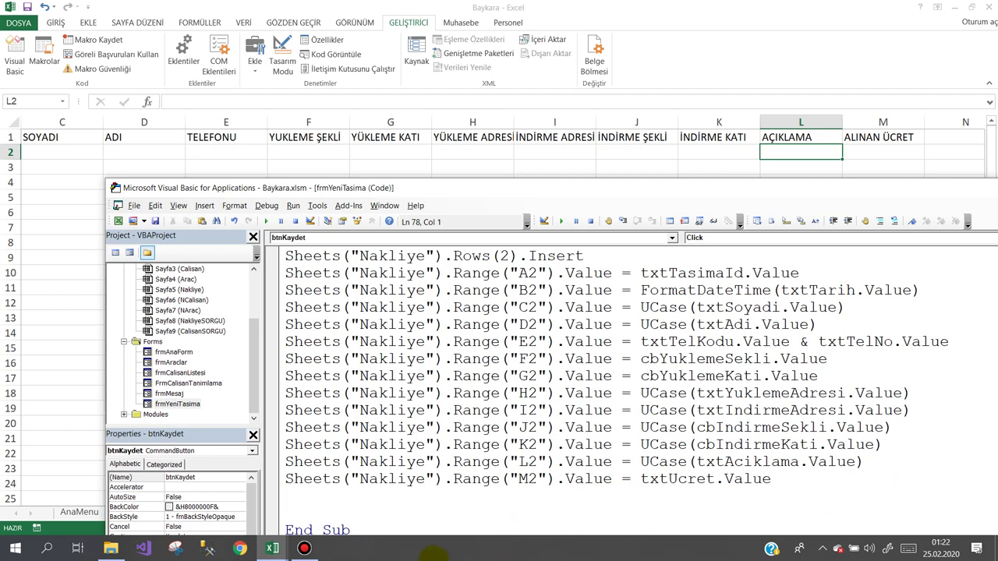
# - Add Sheets("Nakliye").Range("M2").Style = "Currentcy" on a new line
pyautogui.moveTo(285, 478); pyautogui.dragTo(551, 479)
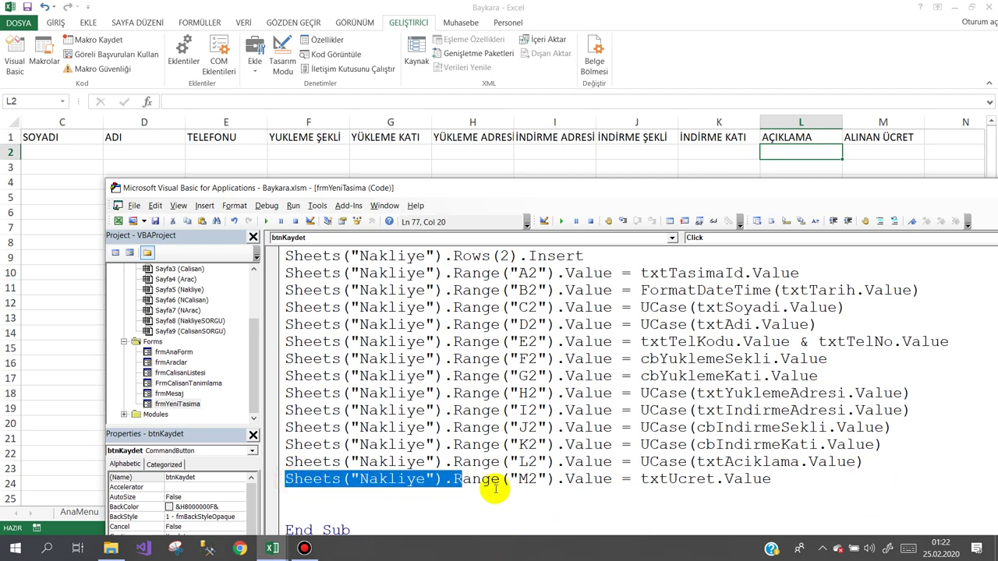
pyautogui.hotkey('ctrl', 'c')
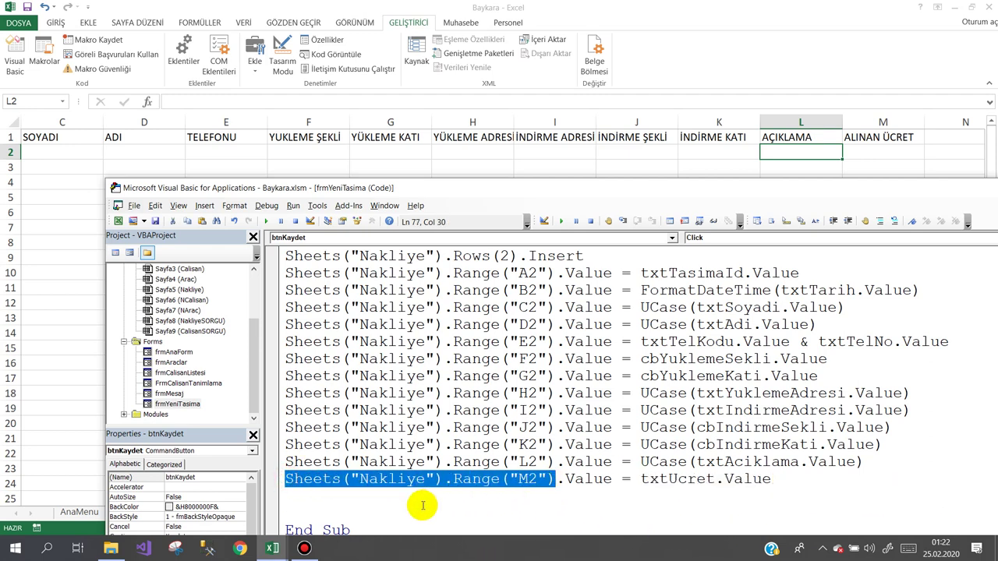
pyautogui.click(398, 496)
pyautogui.hotkey('ctrl', 'v')
pyautogui.write('.s')
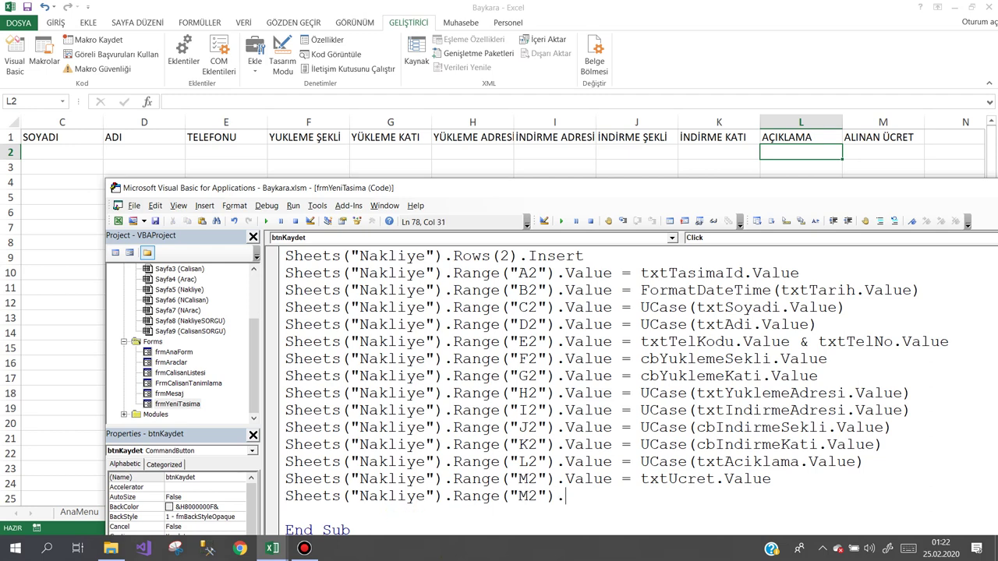
pyautogui.write('tyle=')
pyautogui.write('"C')
pyautogui.write('urr')
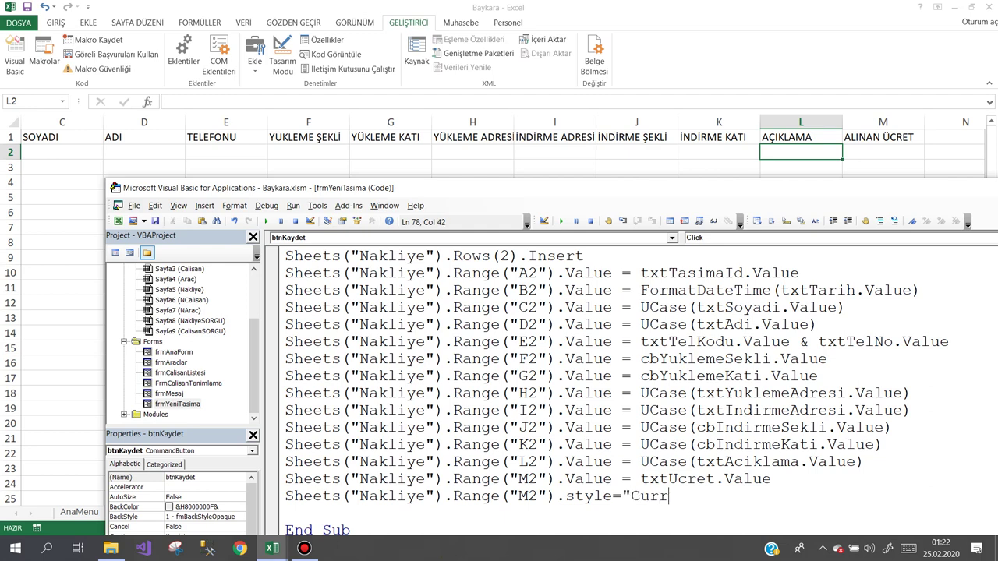
pyautogui.write('entcy')
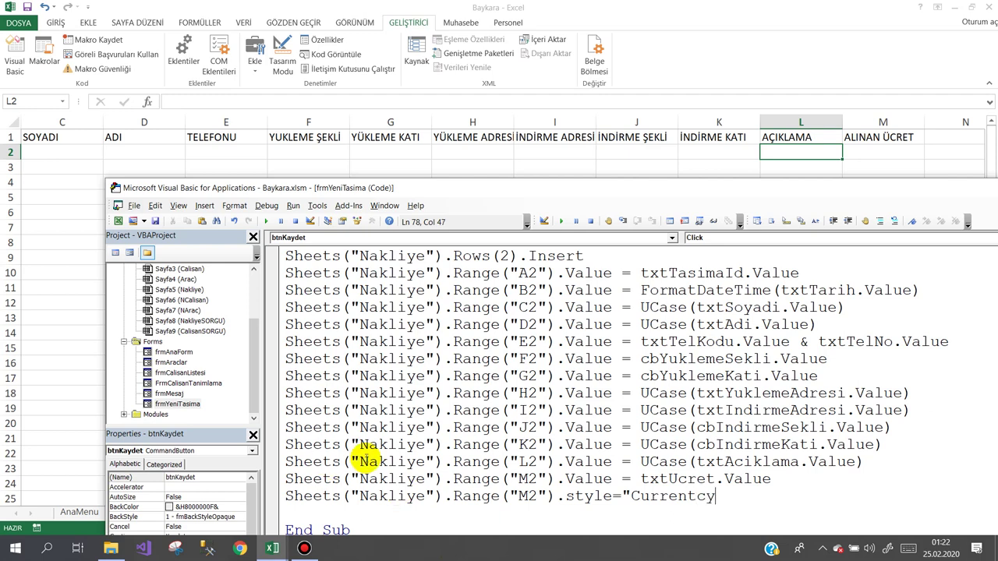
pyautogui.write('"')
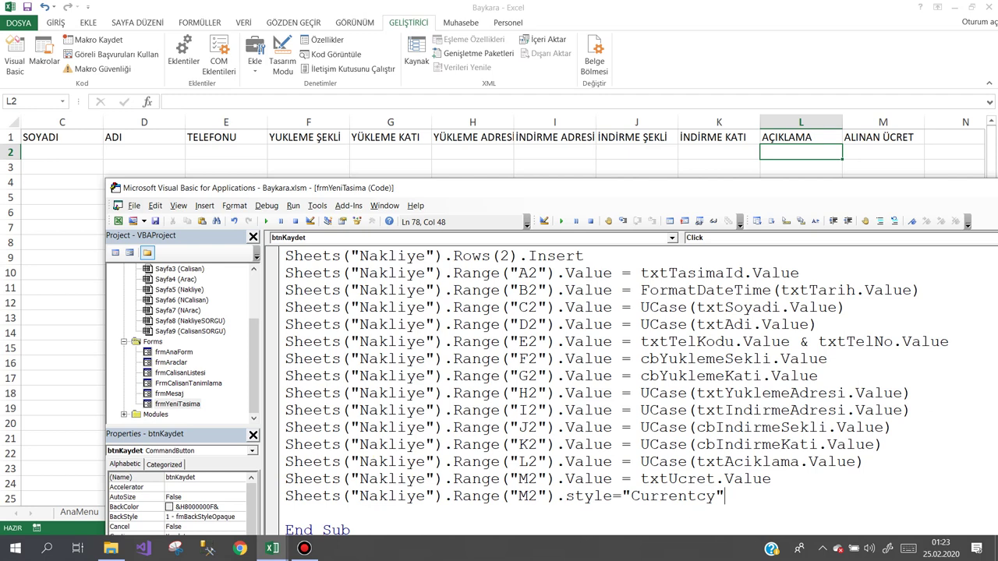
pyautogui.press('Return')
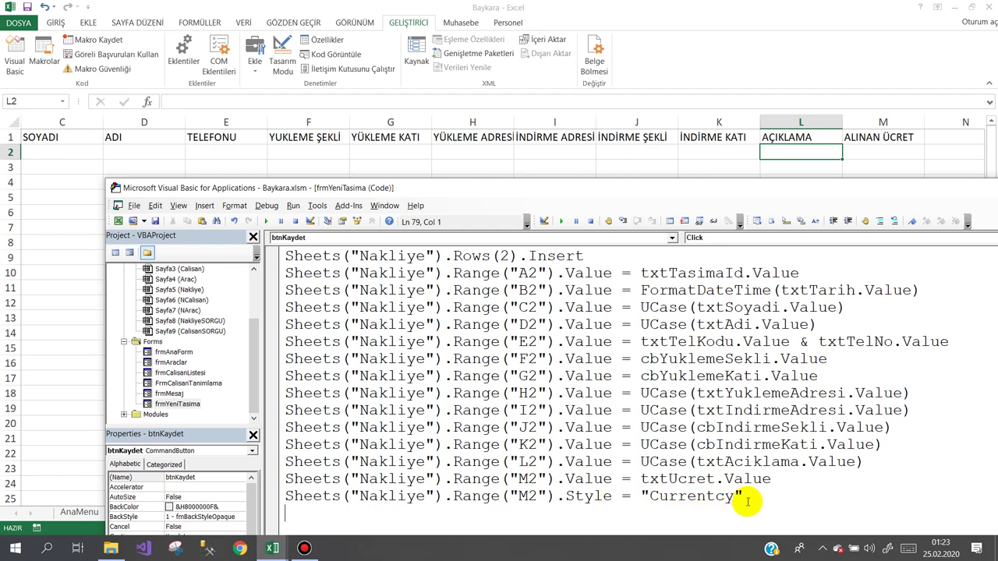
# - Browse completion suggestions for 'Curr', then erase the partial word
pyautogui.write('Curr')
pyautogui.hotkey('ctrl', 'space')
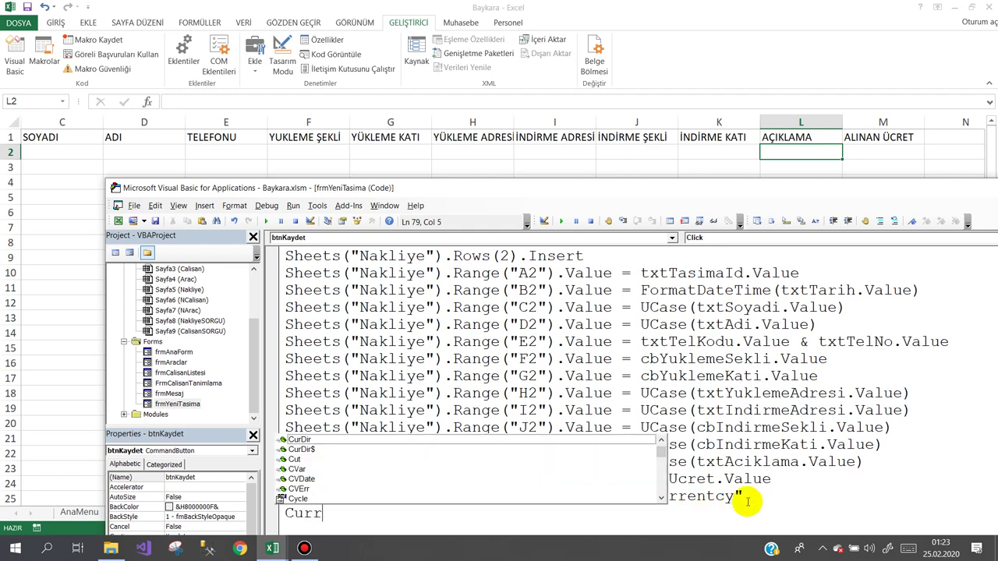
pyautogui.press('Down')
pyautogui.press('Down')
pyautogui.press('Down')
pyautogui.press('Down')
pyautogui.press('Down')
pyautogui.press('Down')
pyautogui.press('Down')
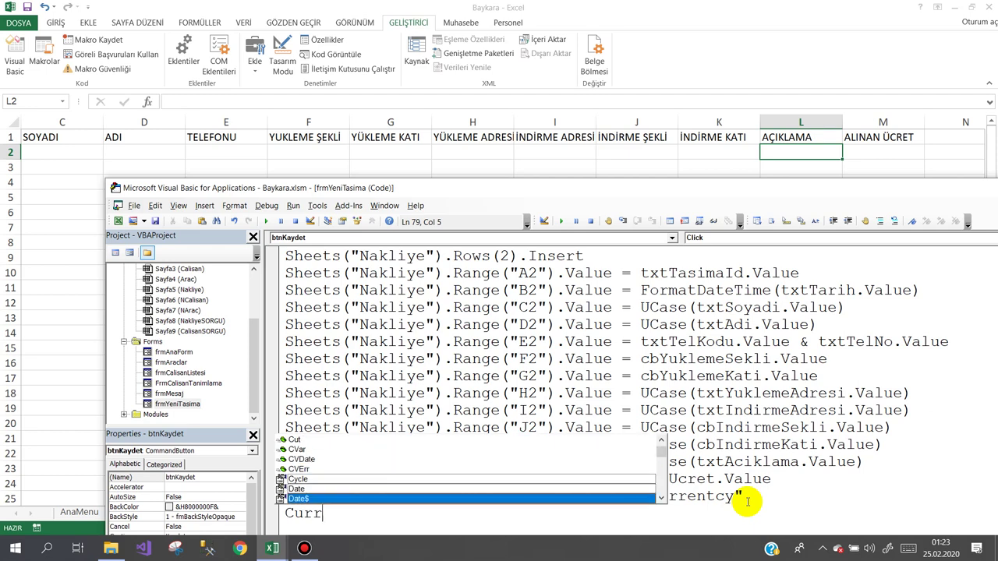
pyautogui.press('Down')
pyautogui.press('Down')
pyautogui.press('Down')
pyautogui.press('Down')
pyautogui.press('Down')
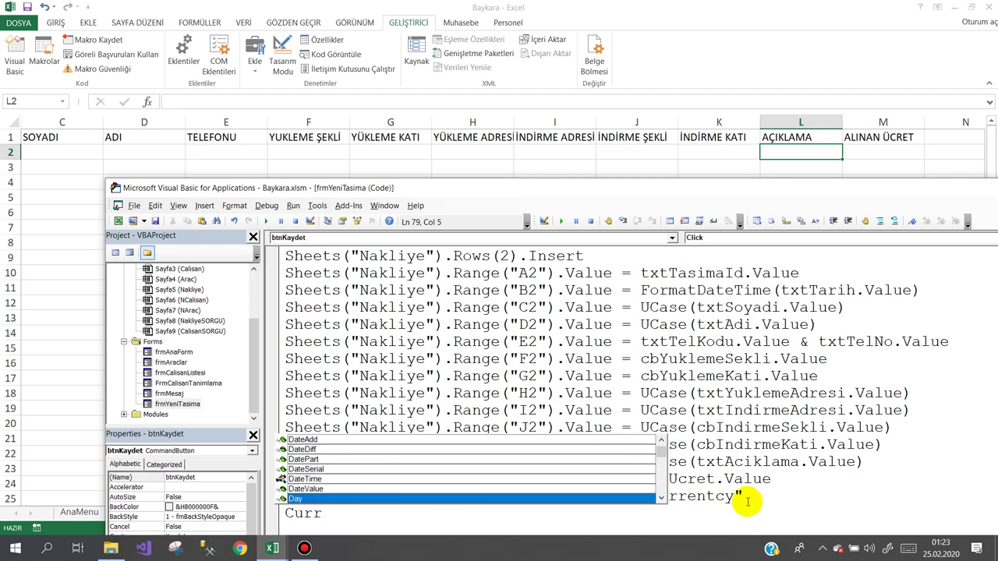
pyautogui.press('BackSpace')
pyautogui.press('BackSpace')
pyautogui.press('BackSpace')
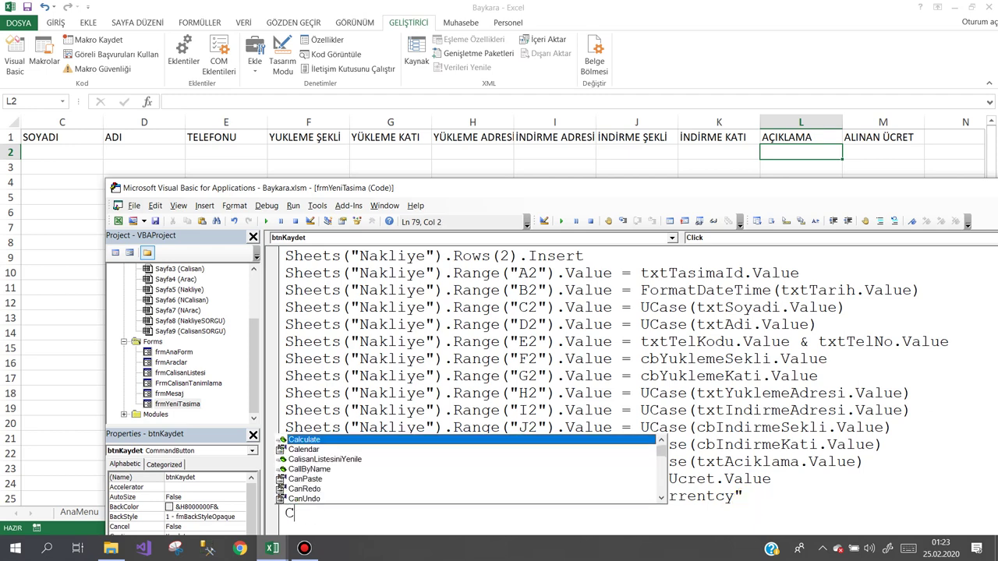
pyautogui.press('BackSpace')
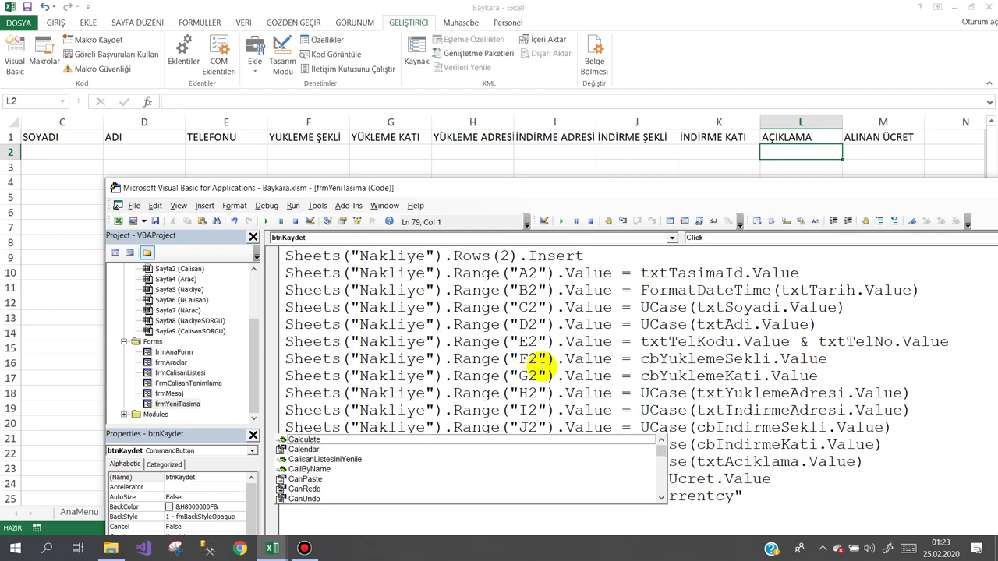
# - Paste the three frmMesaj message lines from the date check after the M2 Style line
pyautogui.click(511, 375)
pyautogui.scroll(-3, 383, 440)
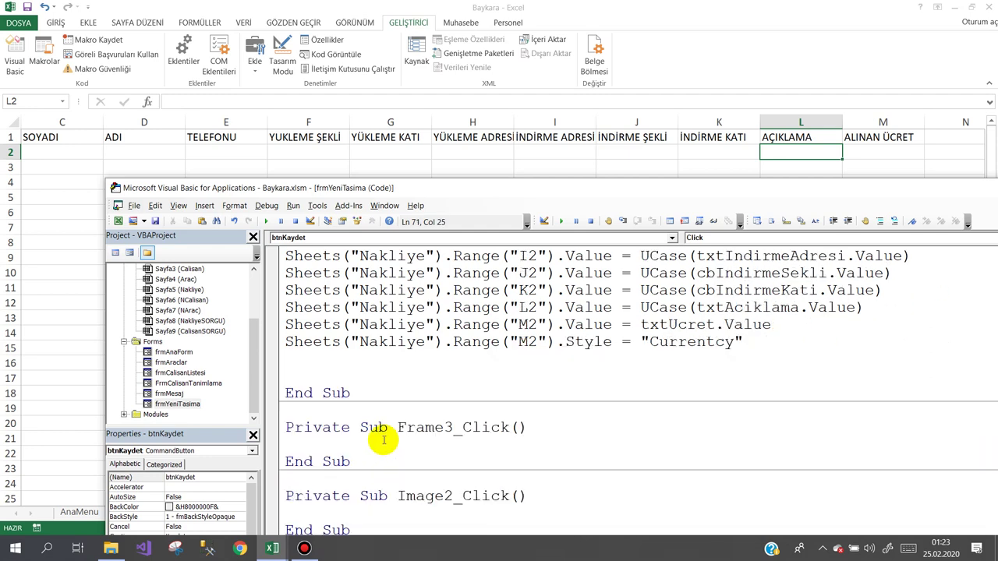
pyautogui.click(320, 365)
pyautogui.scroll(3, 321, 361)
pyautogui.scroll(2, 322, 357)
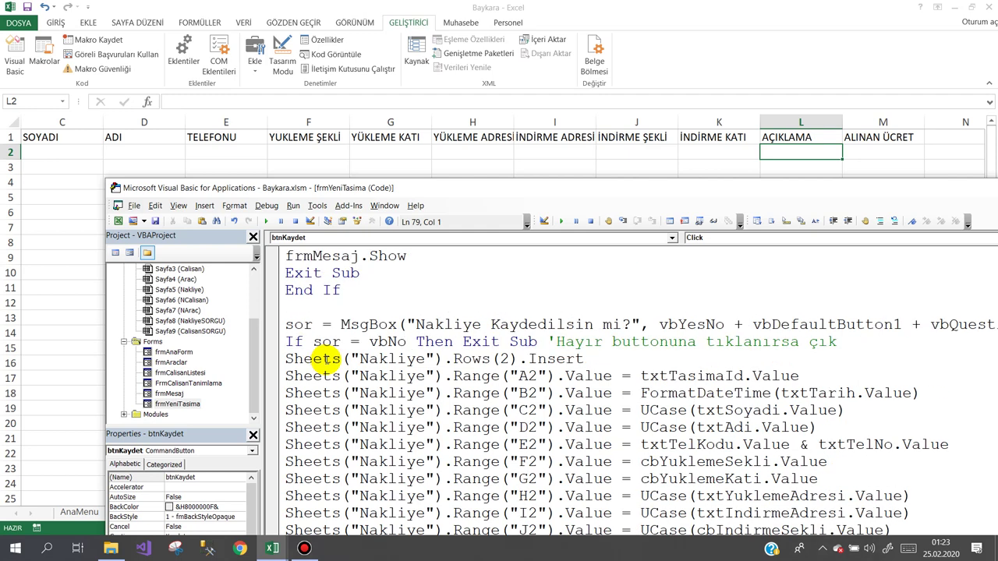
pyautogui.scroll(1, 323, 354)
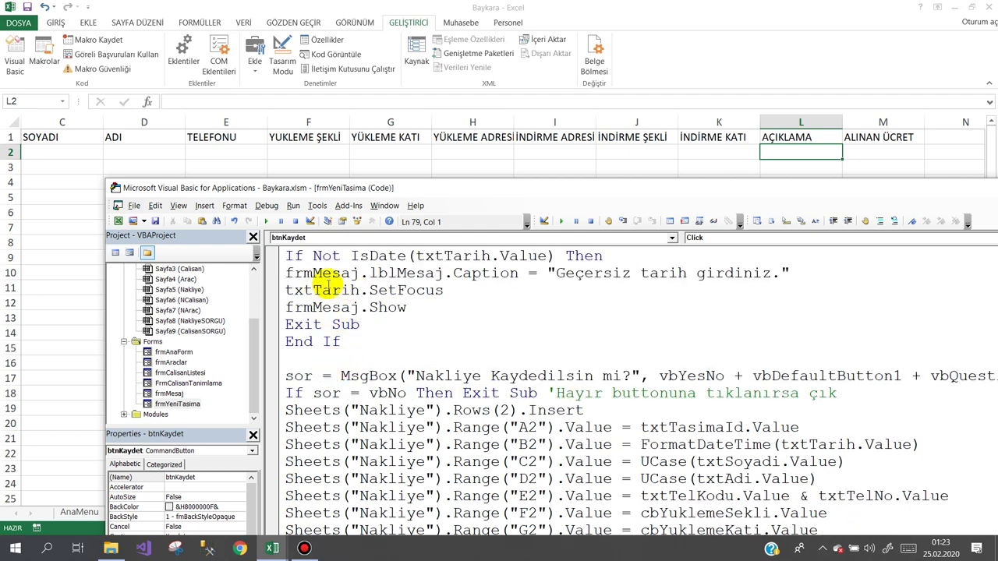
pyautogui.moveTo(285, 273); pyautogui.dragTo(414, 305)
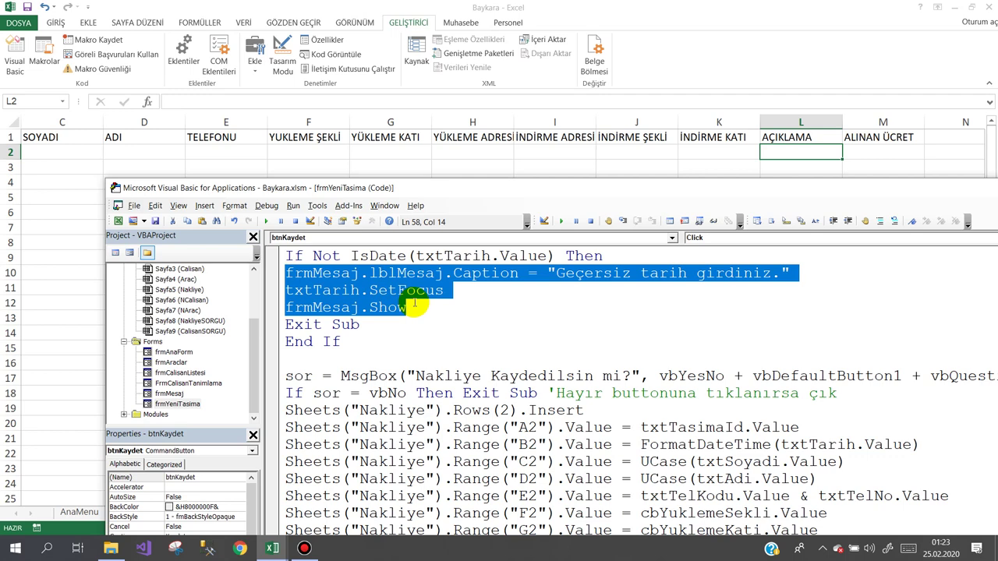
pyautogui.scroll(-4, 402, 320)
pyautogui.scroll(-2, 394, 339)
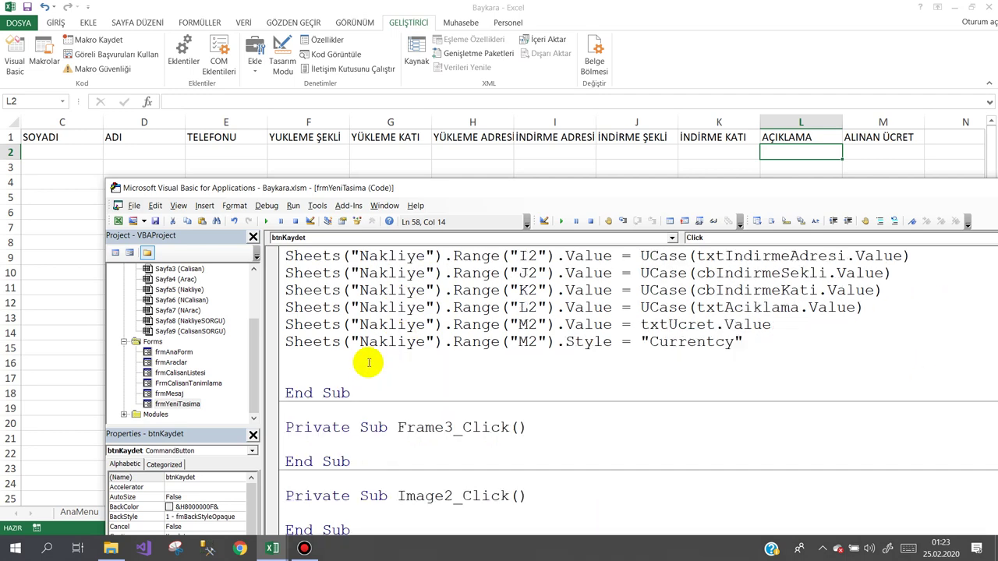
pyautogui.click(344, 362)
pyautogui.hotkey('ctrl', 'v')
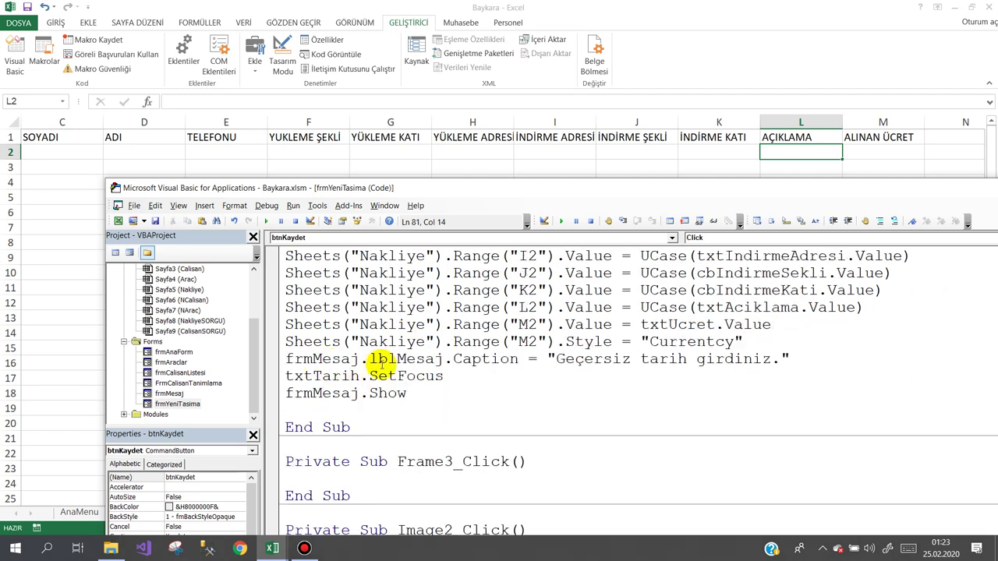
# - Change the message caption to "Nakliye Kaydedildi..." and delete the txtTarih.SetFocus line
pyautogui.moveTo(556, 359); pyautogui.dragTo(781, 359)
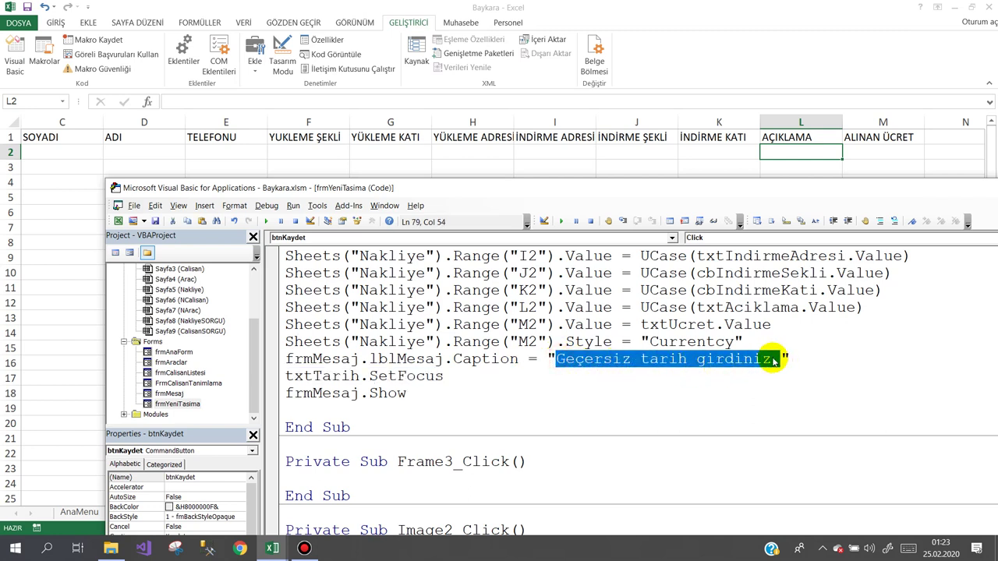
pyautogui.write('Na')
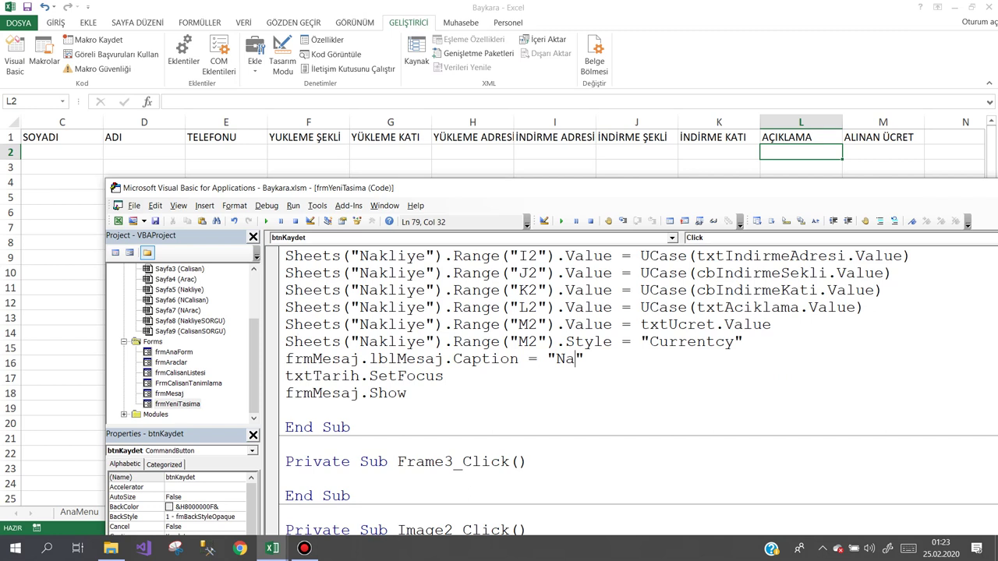
pyautogui.write('kli')
pyautogui.write('ye ')
pyautogui.write('KA')
pyautogui.press('BackSpace')
pyautogui.write('a')
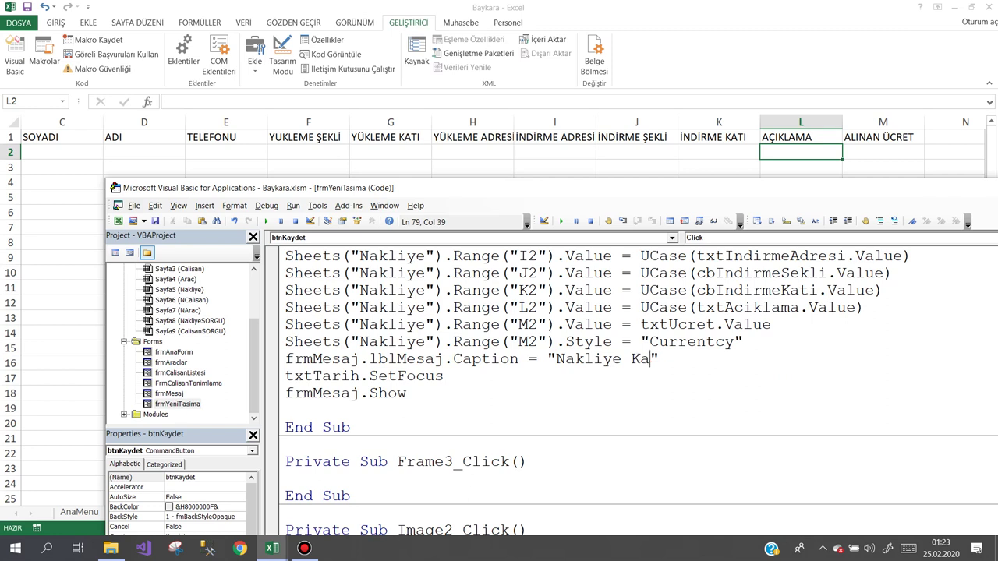
pyautogui.write('yded')
pyautogui.write('ildi.')
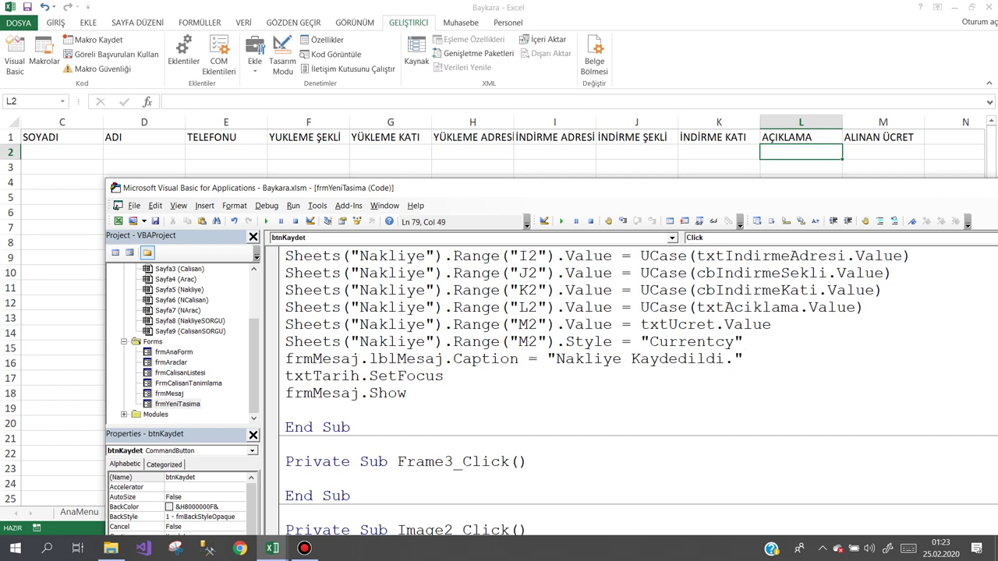
pyautogui.write('..')
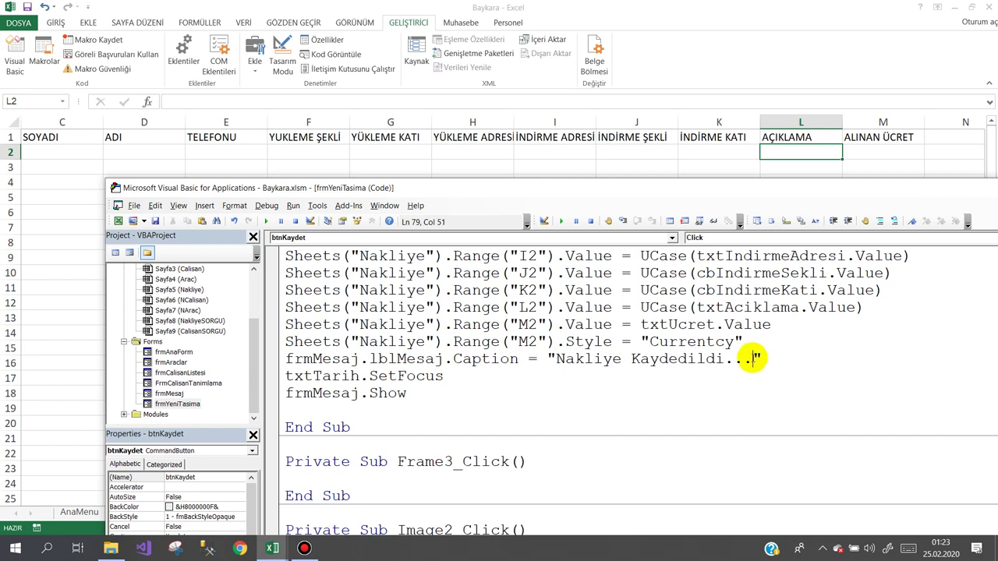
pyautogui.click(655, 378)
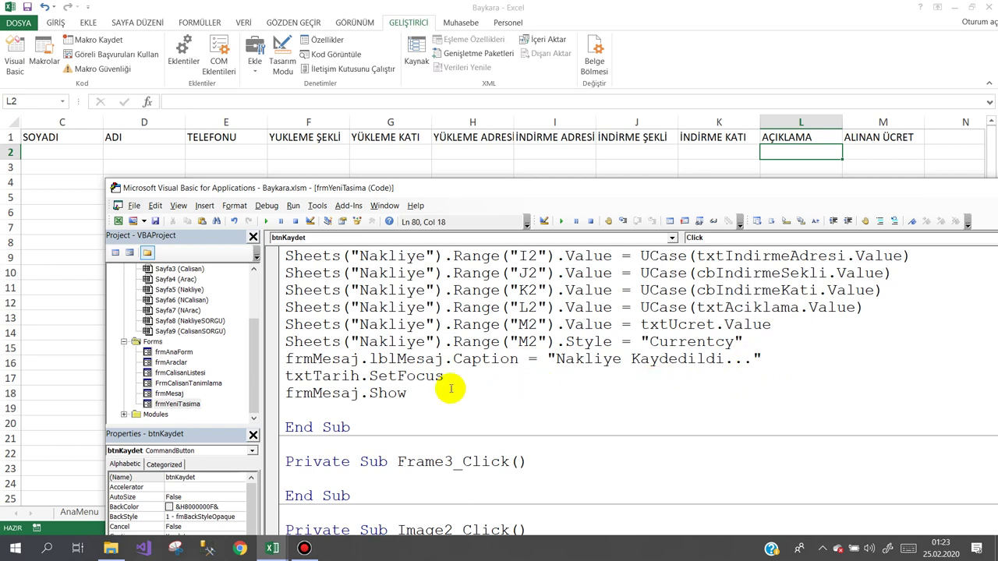
pyautogui.moveTo(459, 376); pyautogui.dragTo(286, 377)
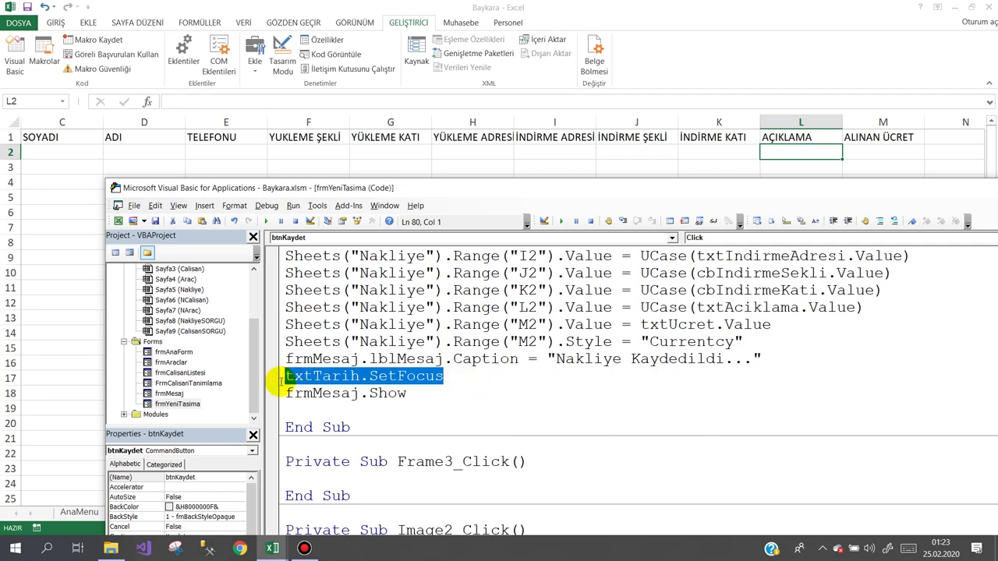
pyautogui.press('Delete')
# - Add Unload Me after frmMesaj.Show in the Kaydet handler
pyautogui.click(287, 410)
pyautogui.scroll(6, 429, 353)
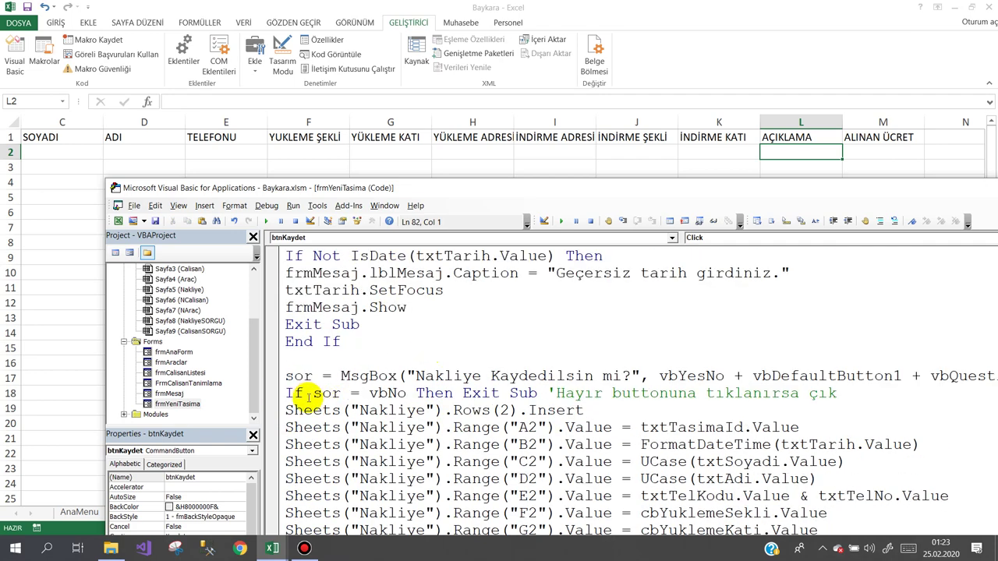
pyautogui.scroll(-1, 307, 394)
pyautogui.scroll(-2, 306, 395)
pyautogui.scroll(-3, 307, 394)
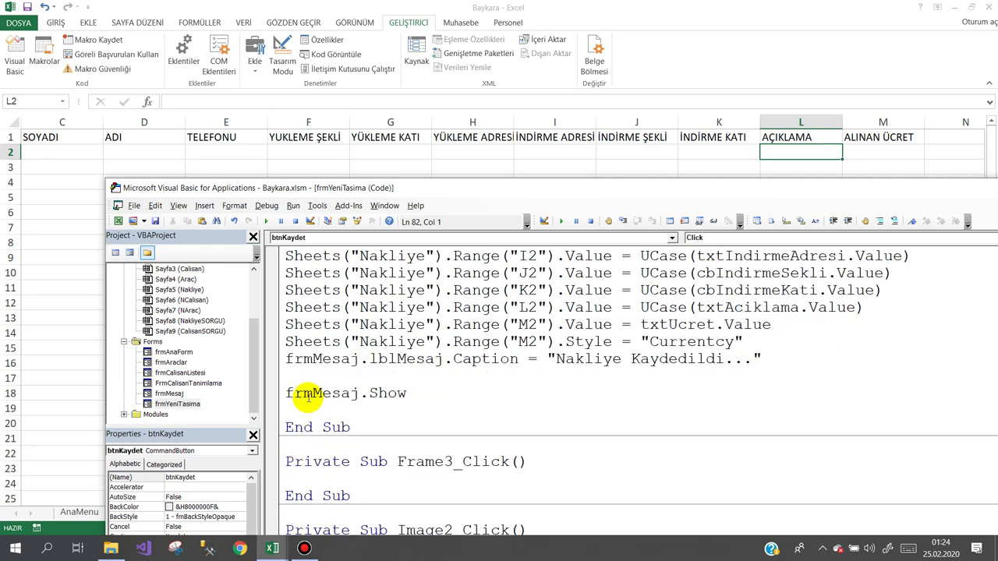
pyautogui.write('unl')
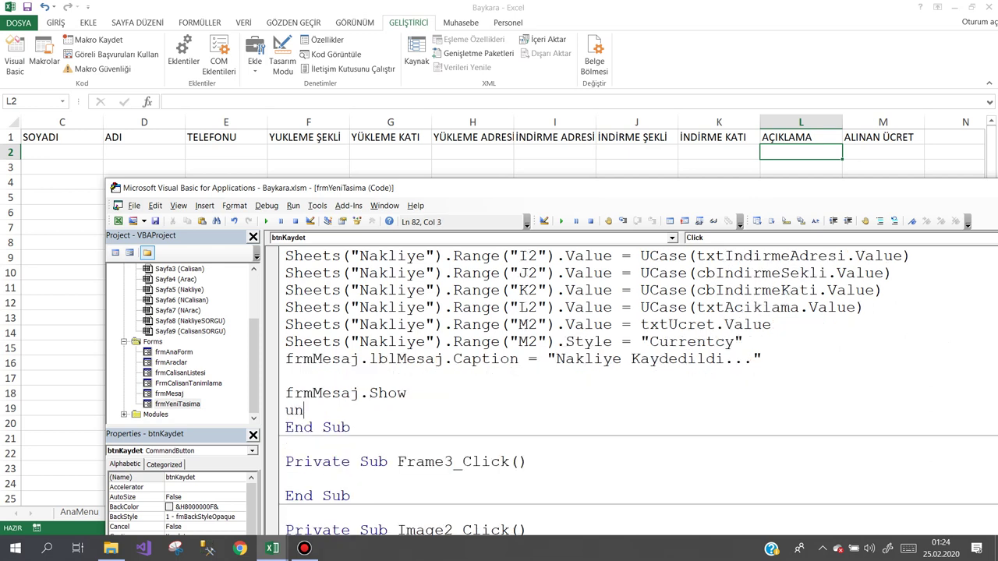
pyautogui.write('oad ')
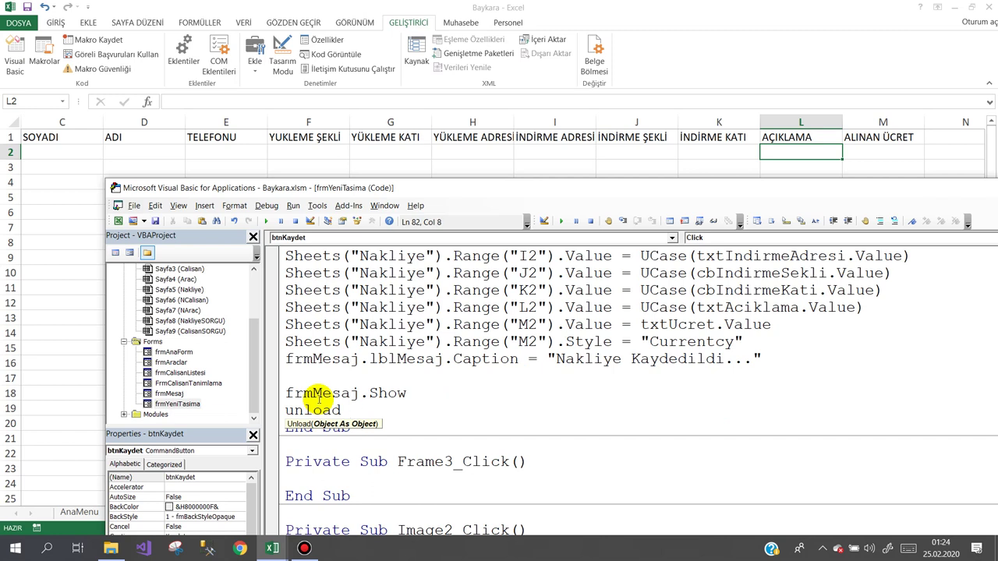
pyautogui.write('me')
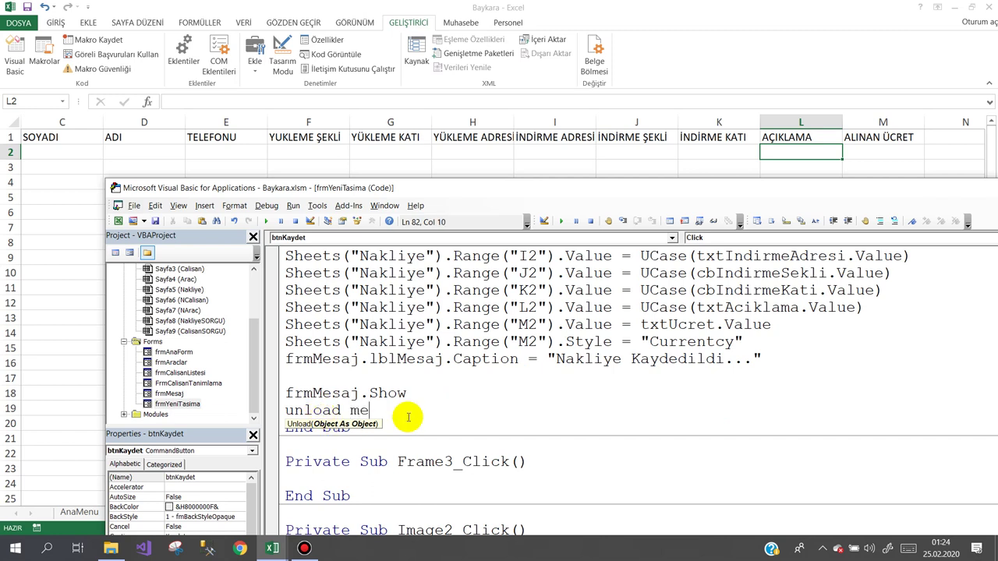
pyautogui.click(413, 439)
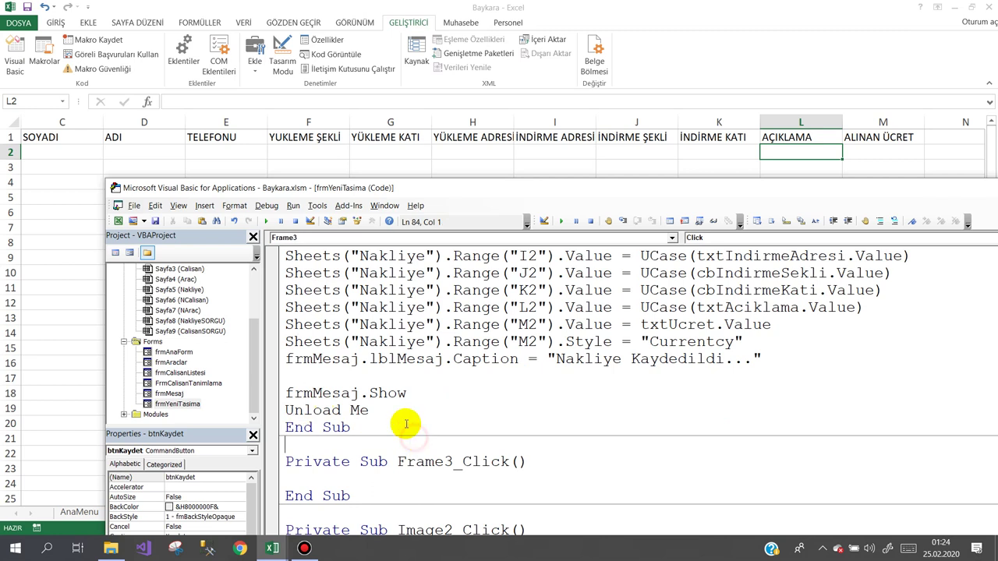
pyautogui.click(380, 410)
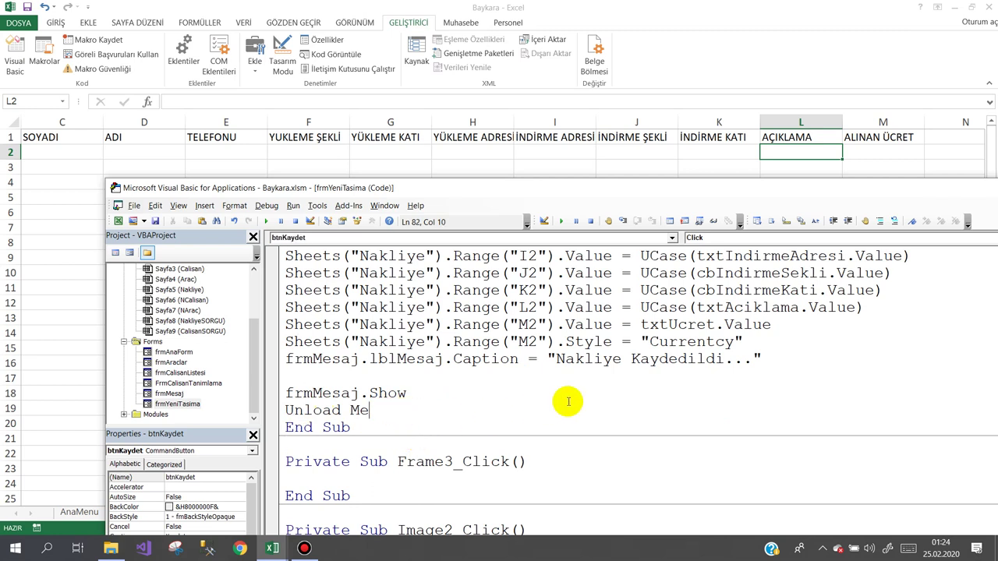
pyautogui.press('Return')
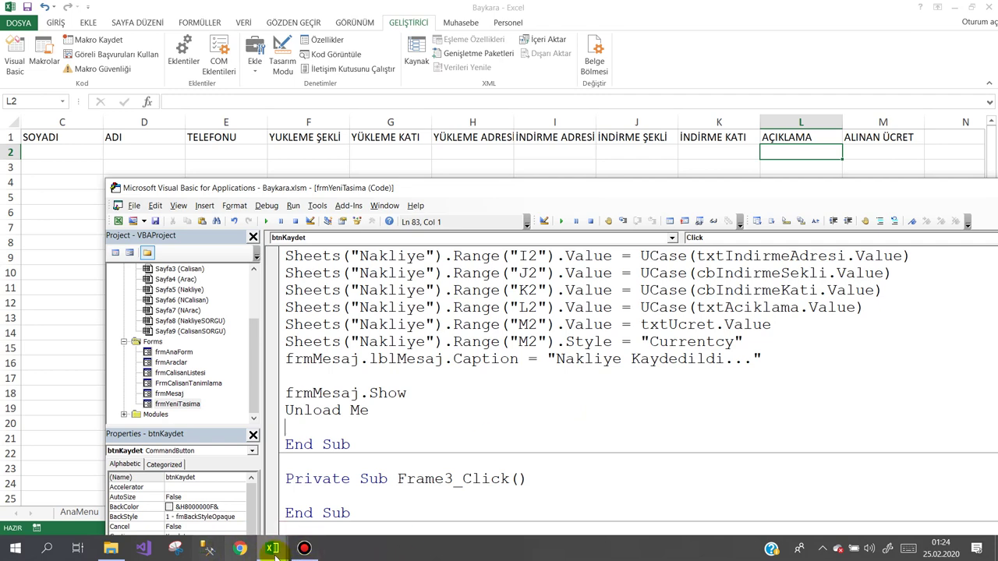
# - Select the empty Frame3_Click, Image2_Click and lstAraclar_Click subs for removal
pyautogui.click(304, 548)
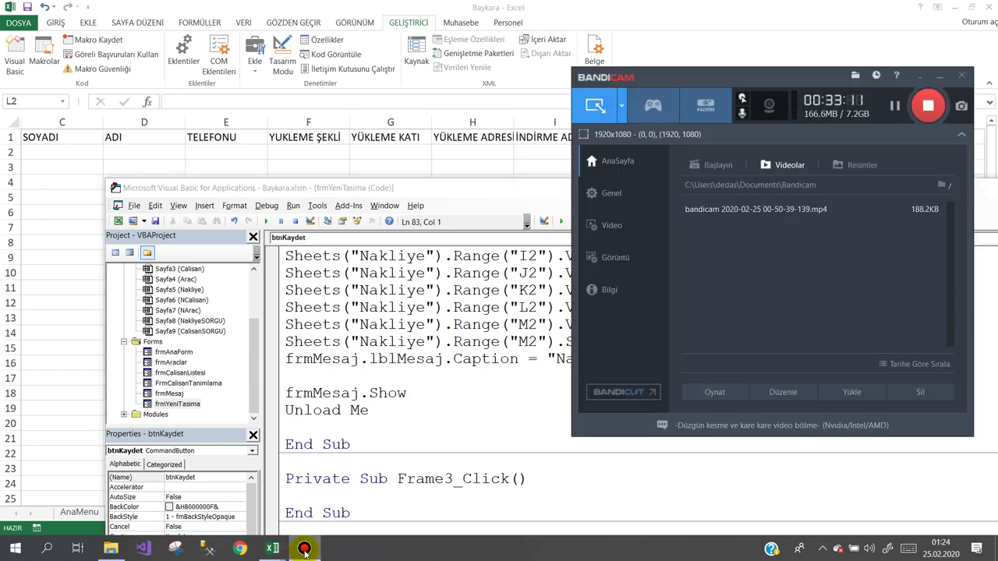
pyautogui.click(386, 433)
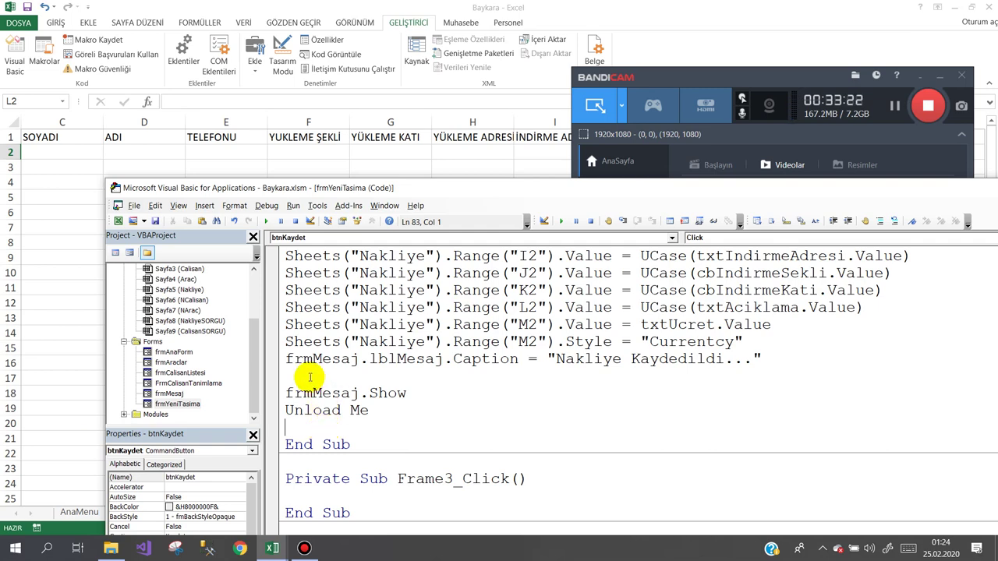
pyautogui.scroll(-2, 312, 379)
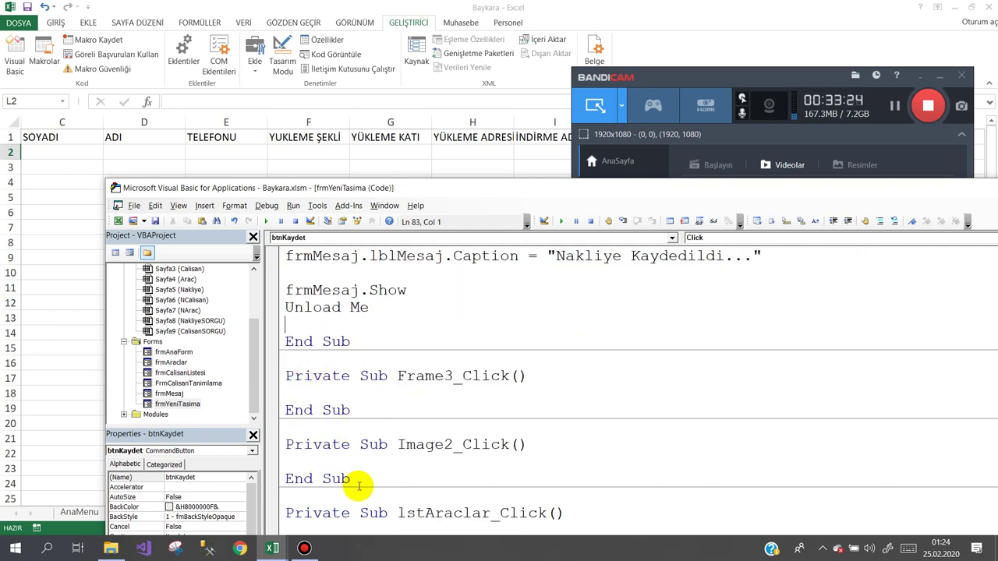
pyautogui.scroll(-2, 361, 481)
pyautogui.moveTo(352, 444); pyautogui.dragTo(278, 288)
# - Delete the unused empty event subs and add an empty AraclariKaydet sub
pyautogui.press('Delete')
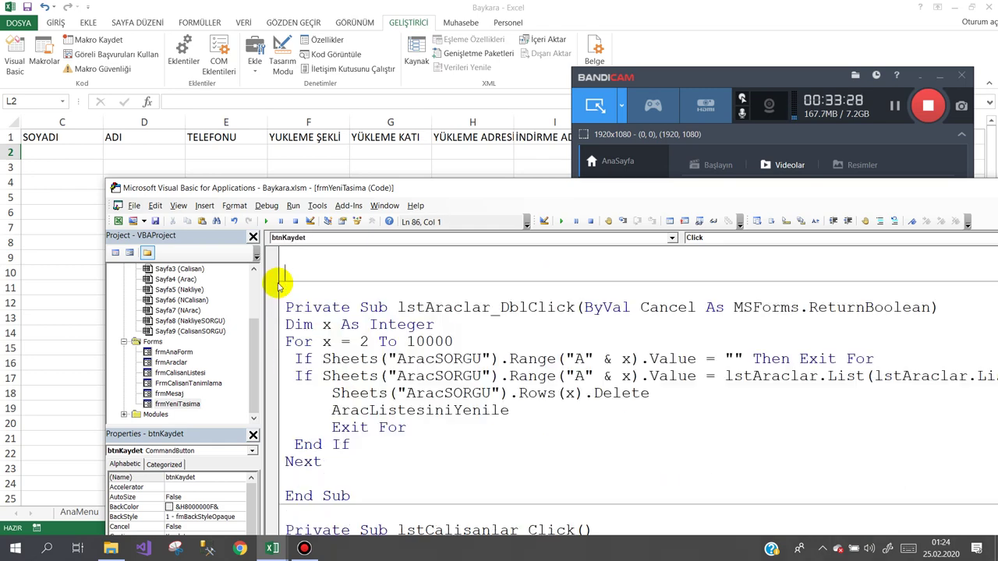
pyautogui.scroll(1, 278, 286)
pyautogui.scroll(1, 327, 308)
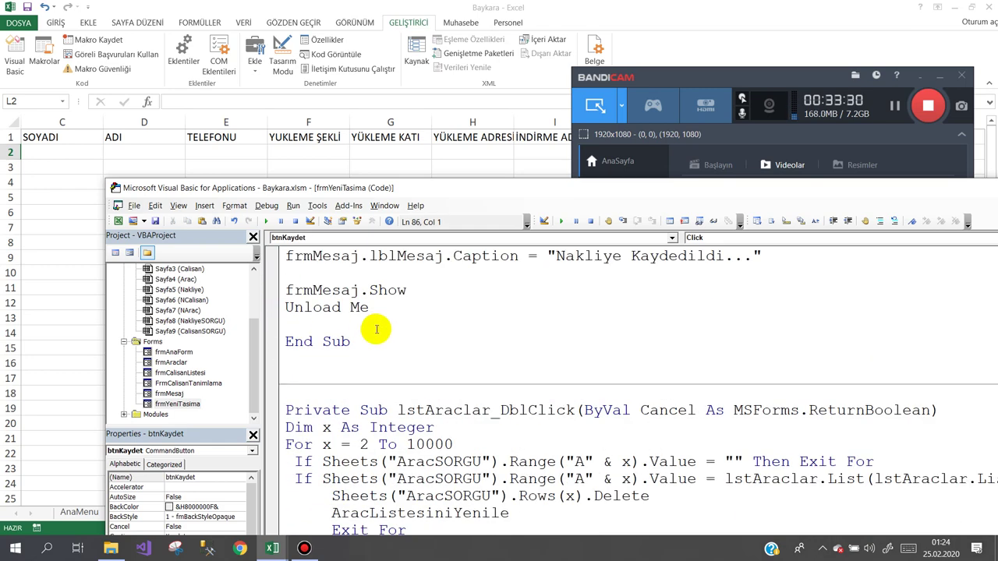
pyautogui.write('sub A')
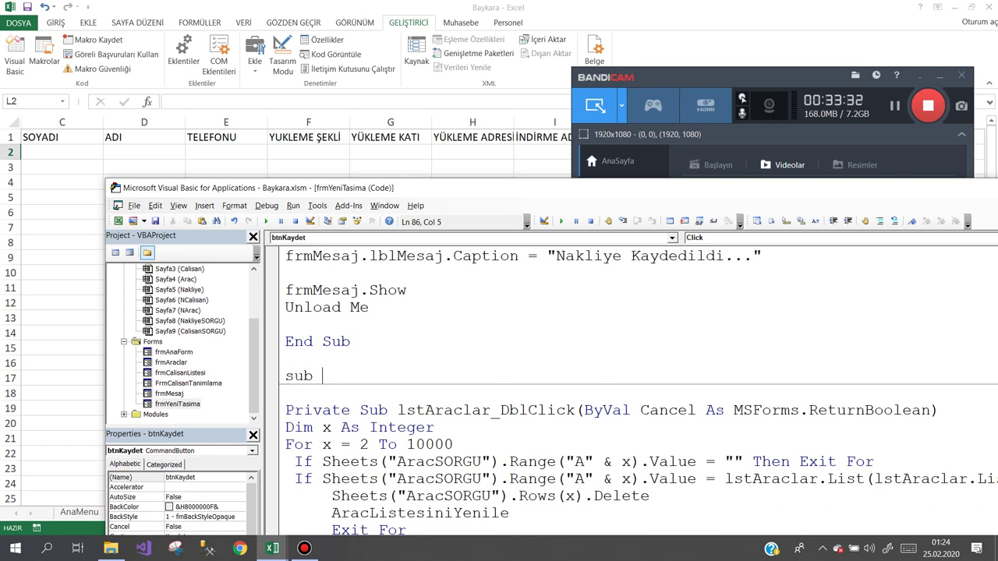
pyautogui.write('racar')
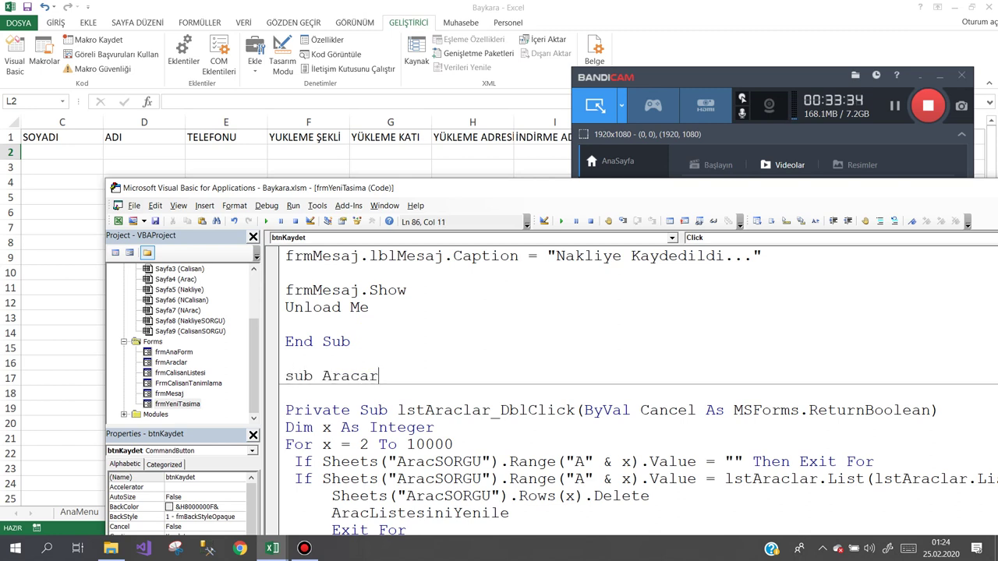
pyautogui.write('i')
pyautogui.press('BackSpace')
pyautogui.press('BackSpace')
pyautogui.press('BackSpace')
pyautogui.write('lari')
pyautogui.write('KAyd')
pyautogui.press('BackSpace')
pyautogui.press('BackSpace')
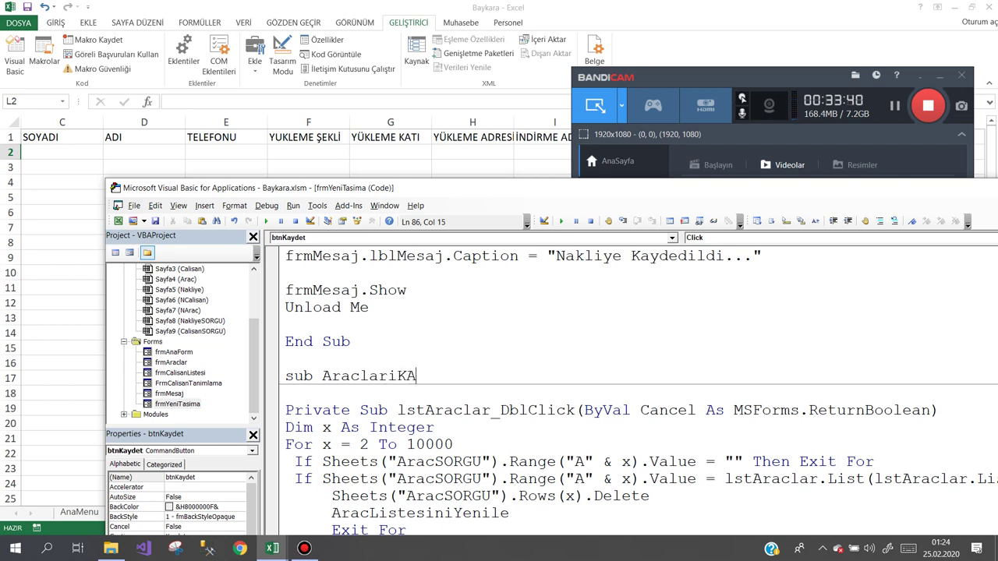
pyautogui.press('BackSpace')
pyautogui.write('aydet')
pyautogui.press('Return')
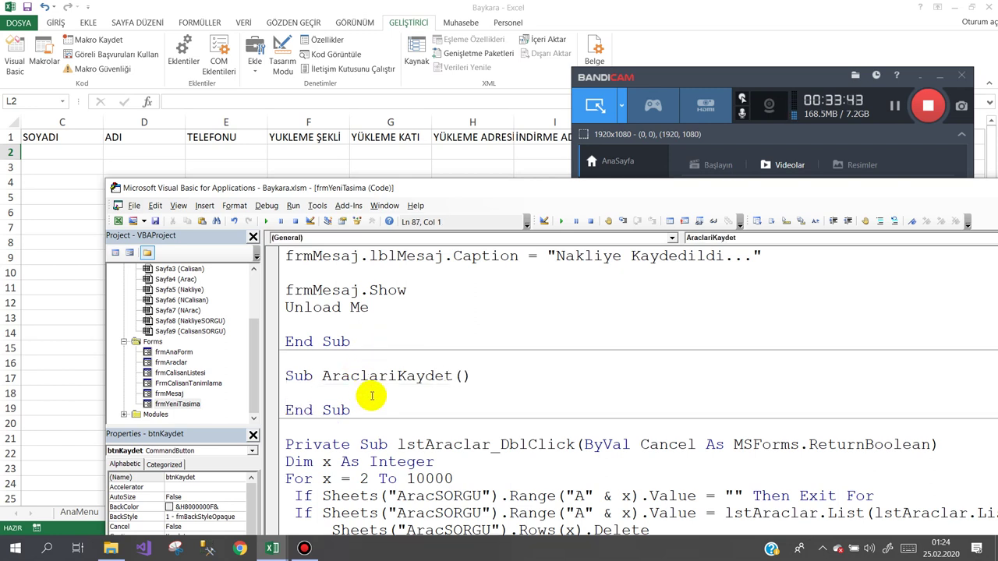
# - Declare Sub CalisanlariKaydet on a new line below AraclariKaydet's End Sub
pyautogui.click(373, 413)
pyautogui.press('Return')
pyautogui.press('Return')
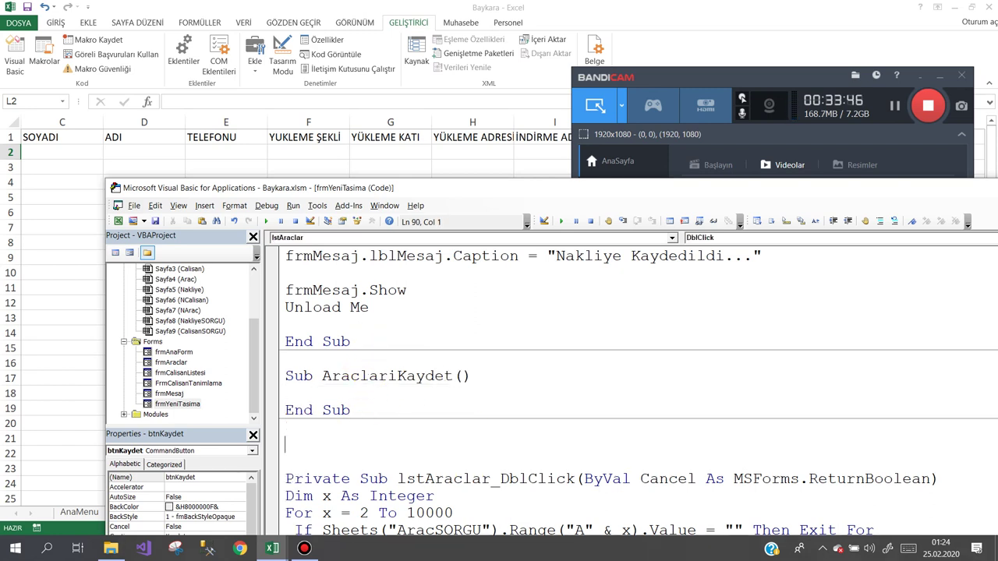
pyautogui.write('sub ')
pyautogui.write('Cal')
pyautogui.write('isan')
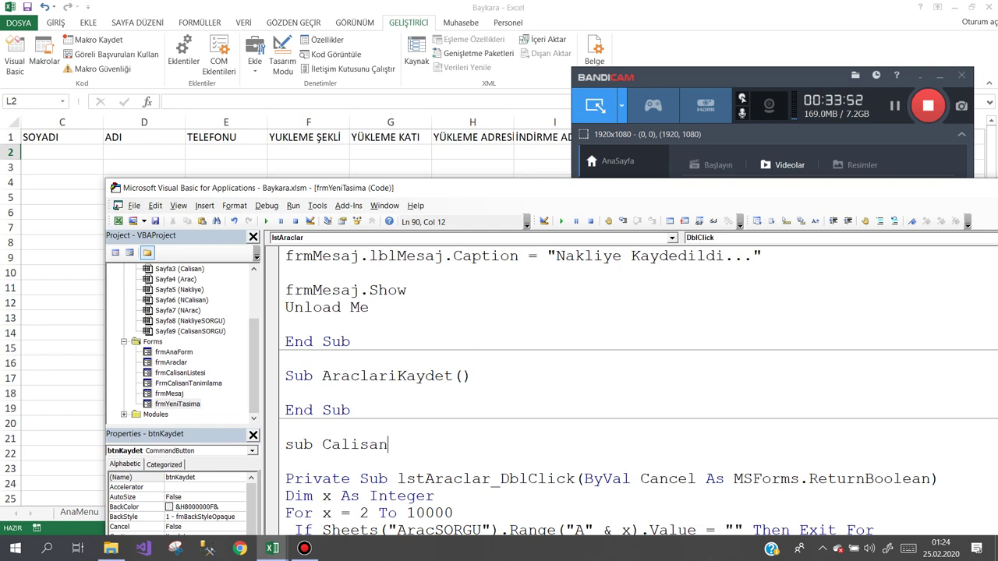
pyautogui.write('lariKa')
pyautogui.write('ydet')
pyautogui.press('Return')
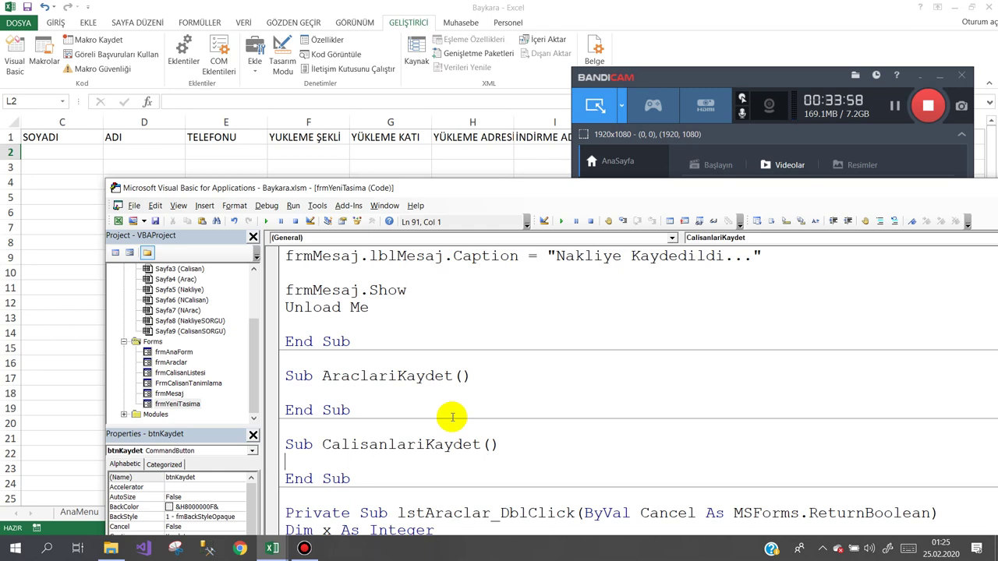
pyautogui.scroll(-1, 452, 415)
pyautogui.scroll(2, 344, 326)
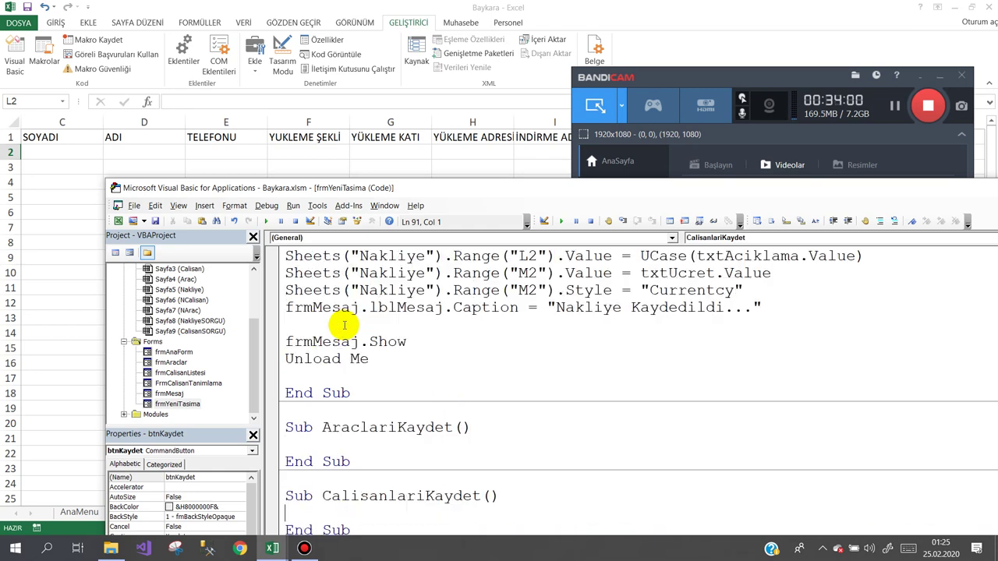
# - Replace the blank line after the Caption line with a CalisanlariKaydet call
pyautogui.click(297, 325)
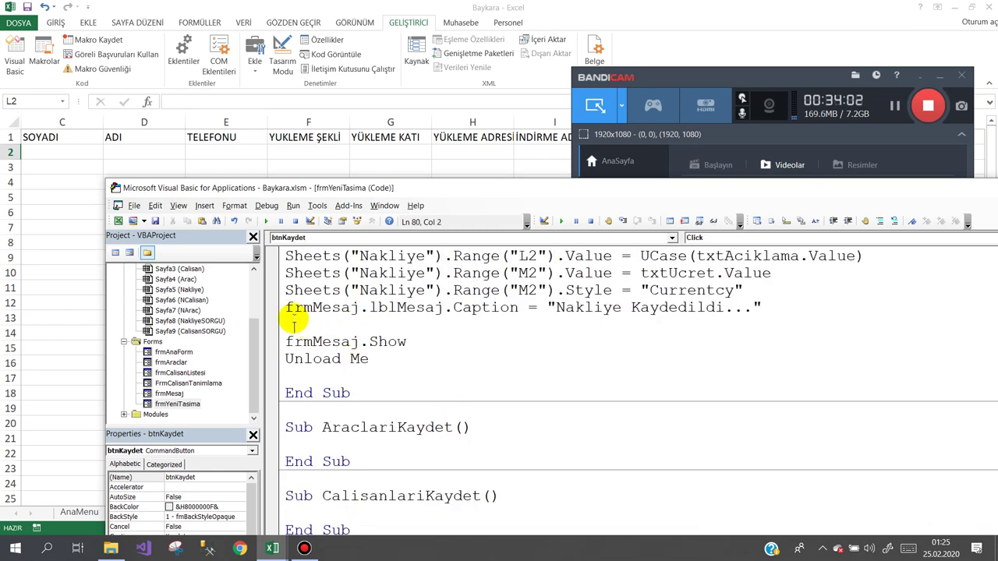
pyautogui.click(280, 325)
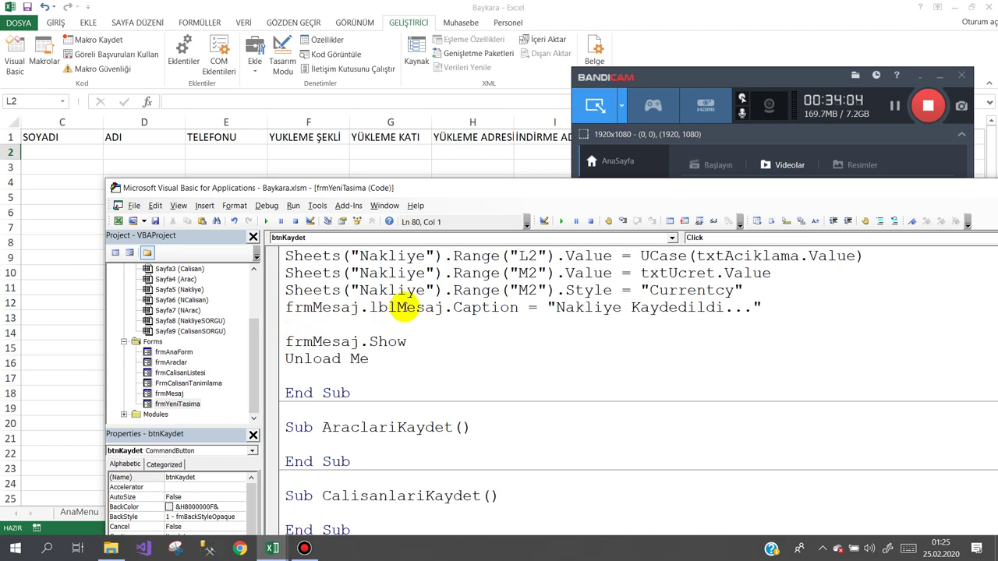
pyautogui.press('BackSpace')
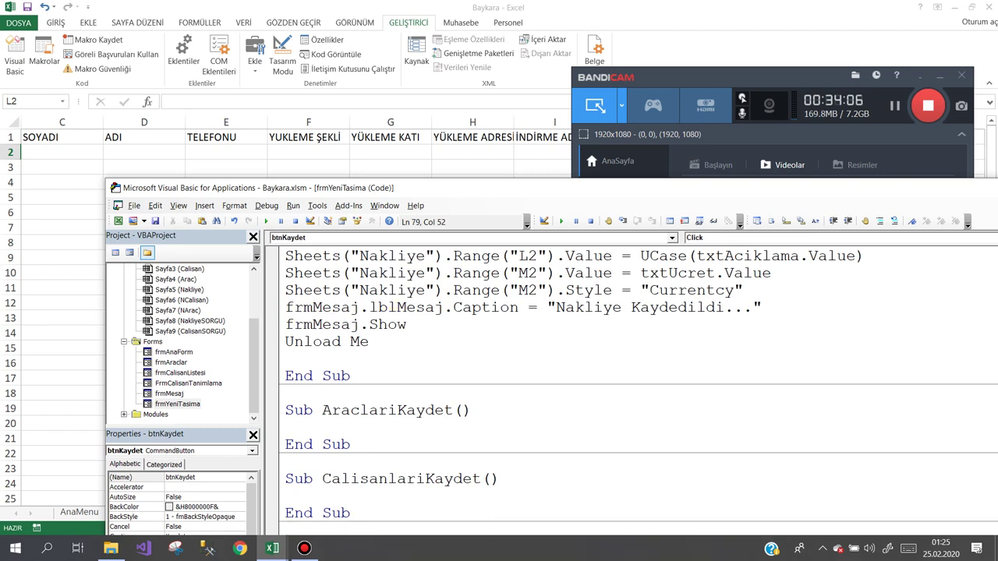
pyautogui.press('Return')
pyautogui.write('C')
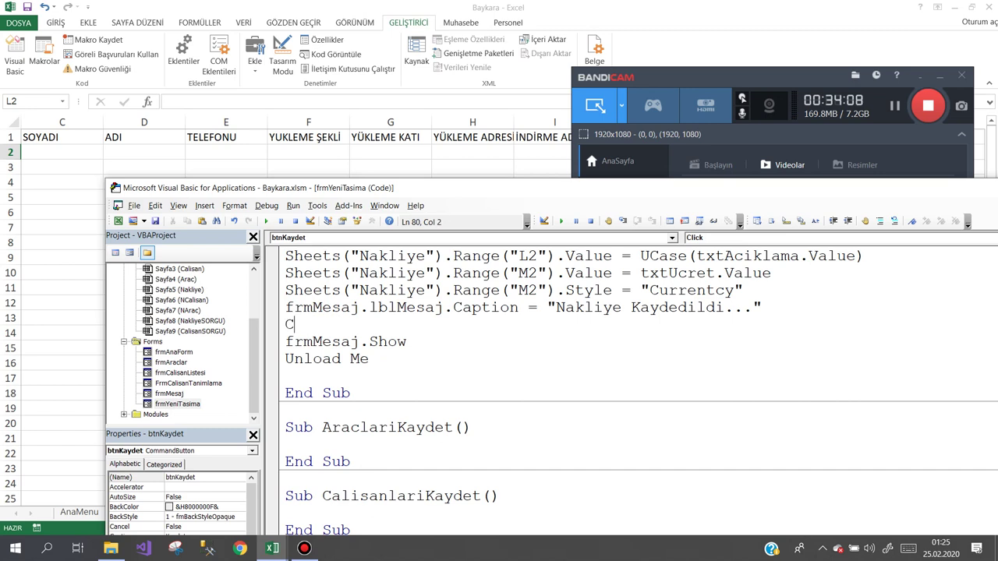
pyautogui.write('a')
pyautogui.hotkey('ctrl', 'space')
pyautogui.press('Down')
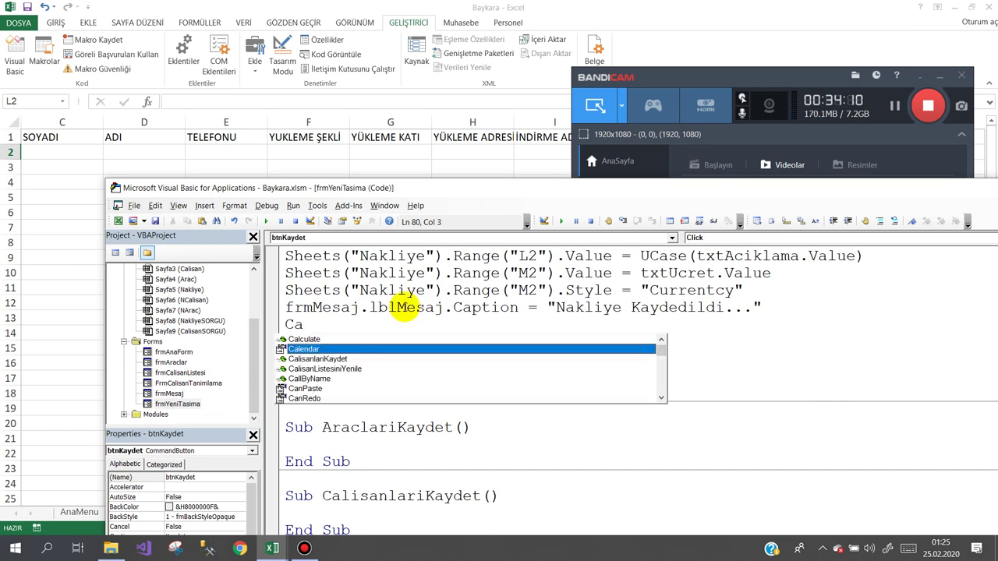
pyautogui.press('Down')
pyautogui.press('Return')
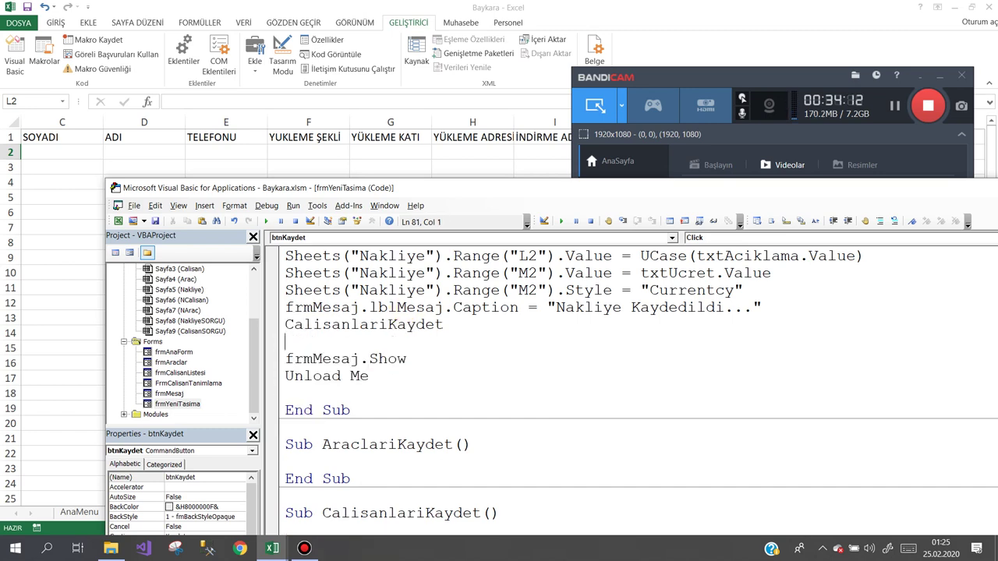
# - Add an AraclariKaydet call beneath it, just before frmMesaj.Show
pyautogui.write('Arac')
pyautogui.hotkey('ctrl', 'space')
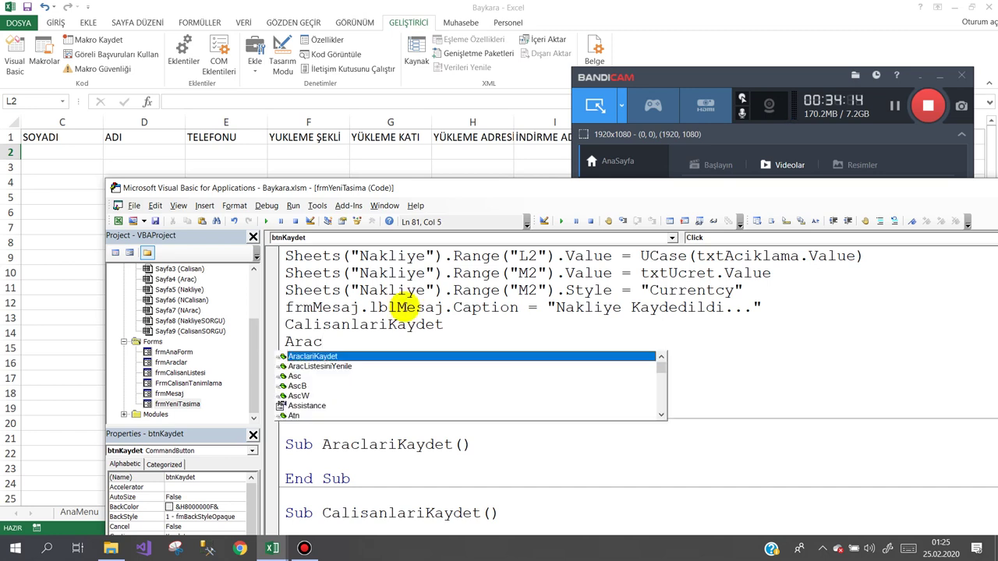
pyautogui.press('Tab')
pyautogui.press('Down')
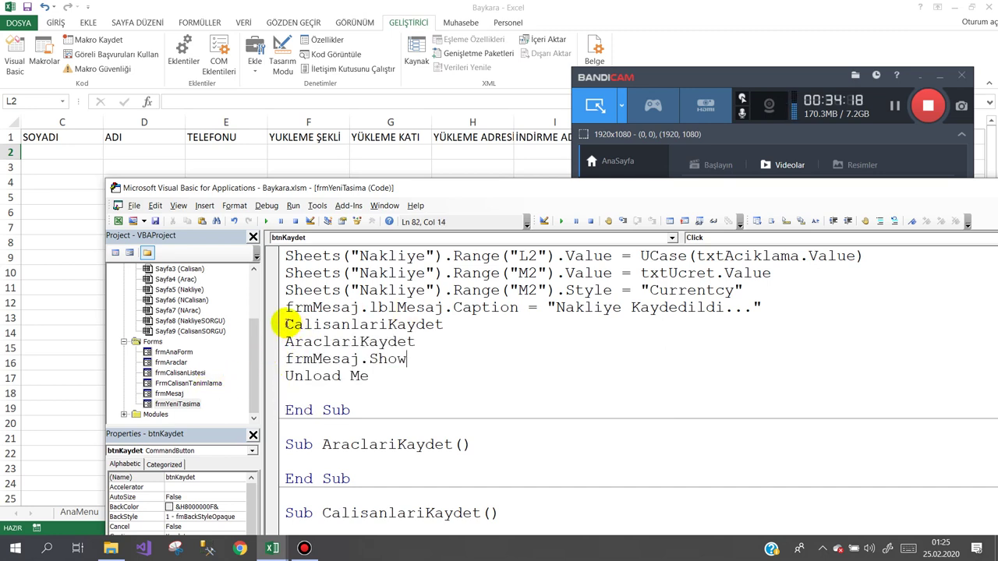
pyautogui.moveTo(285, 324); pyautogui.dragTo(441, 343)
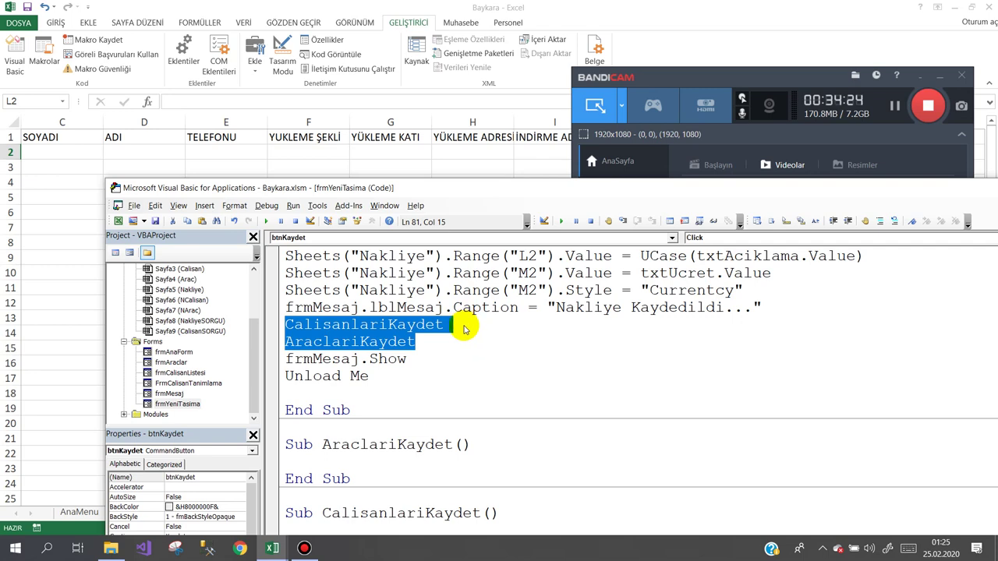
pyautogui.click(379, 359)
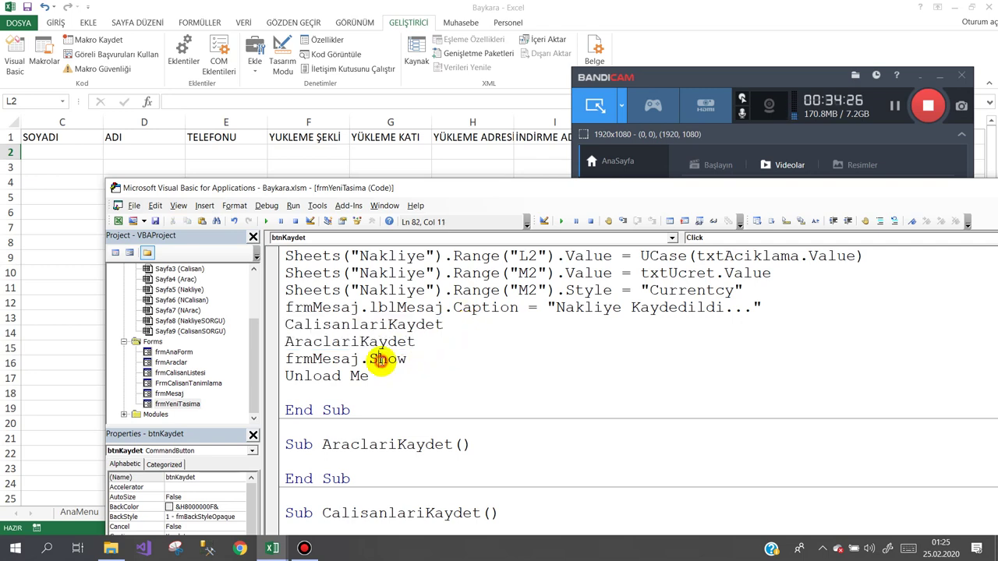
pyautogui.scroll(-6, 379, 359)
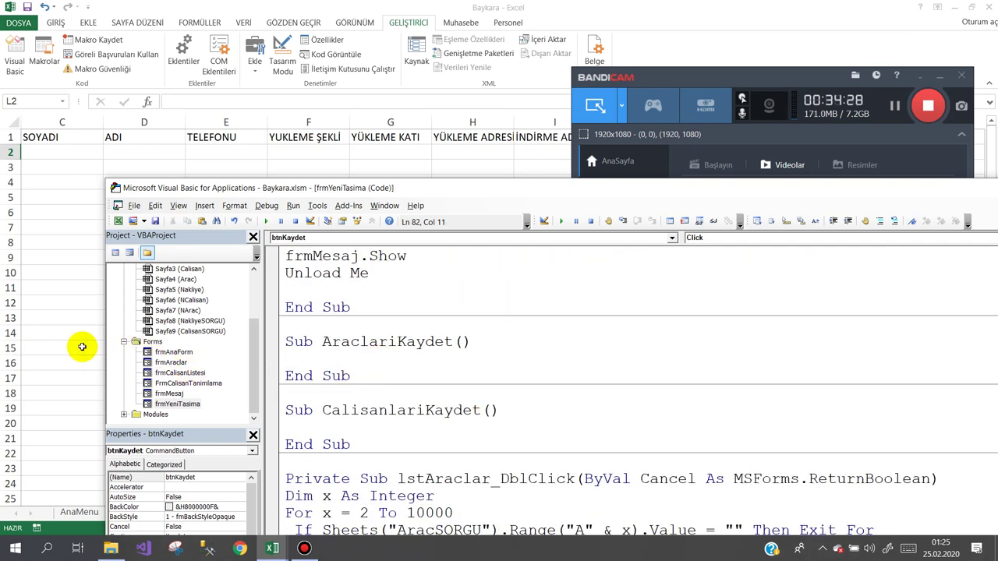
# - On the NCalisan sheet, change the A1 header from ID to NAKLİYE ID
pyautogui.click(63, 332)
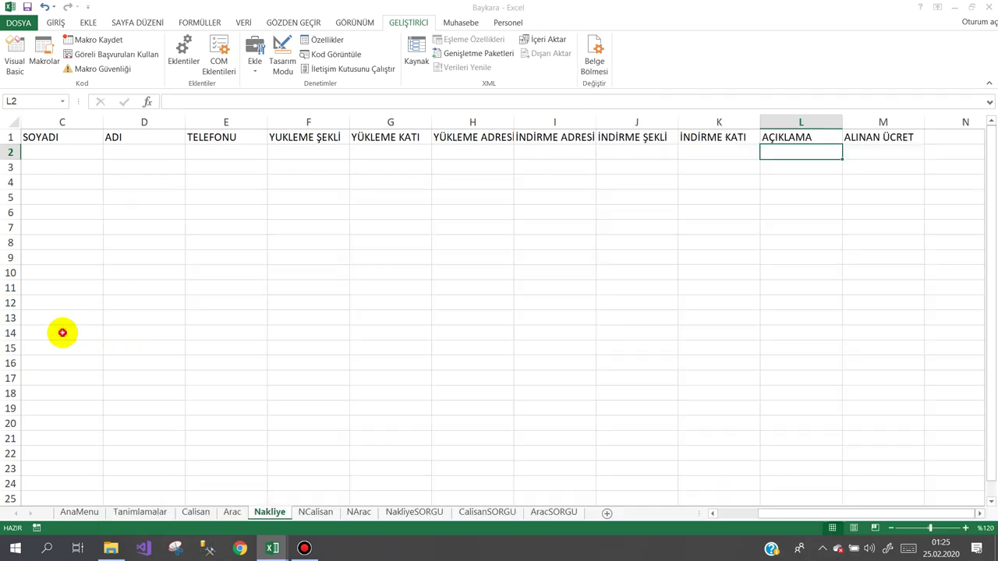
pyautogui.click(312, 512)
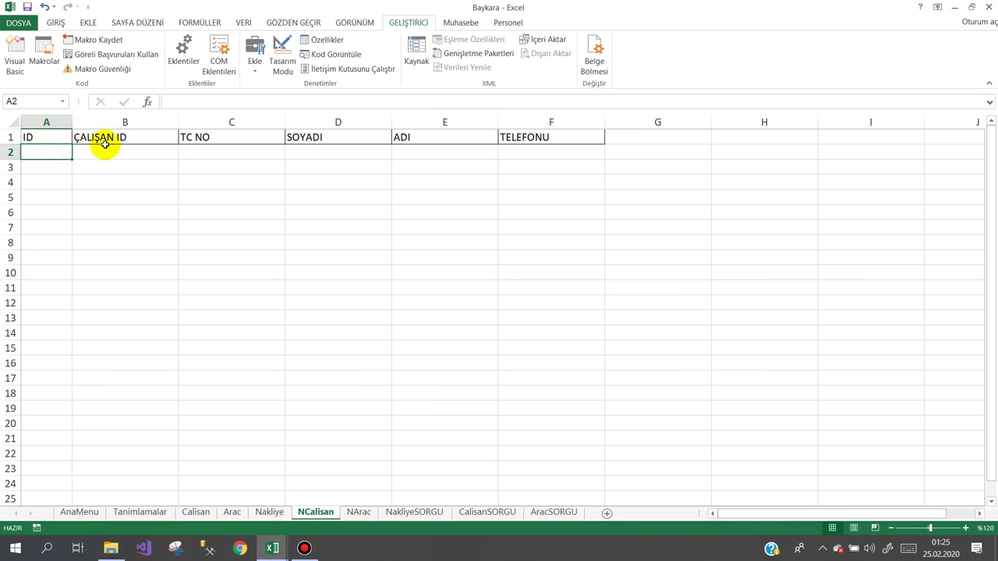
pyautogui.hotkey('ctrl', 'c')
pyautogui.press('Escape')
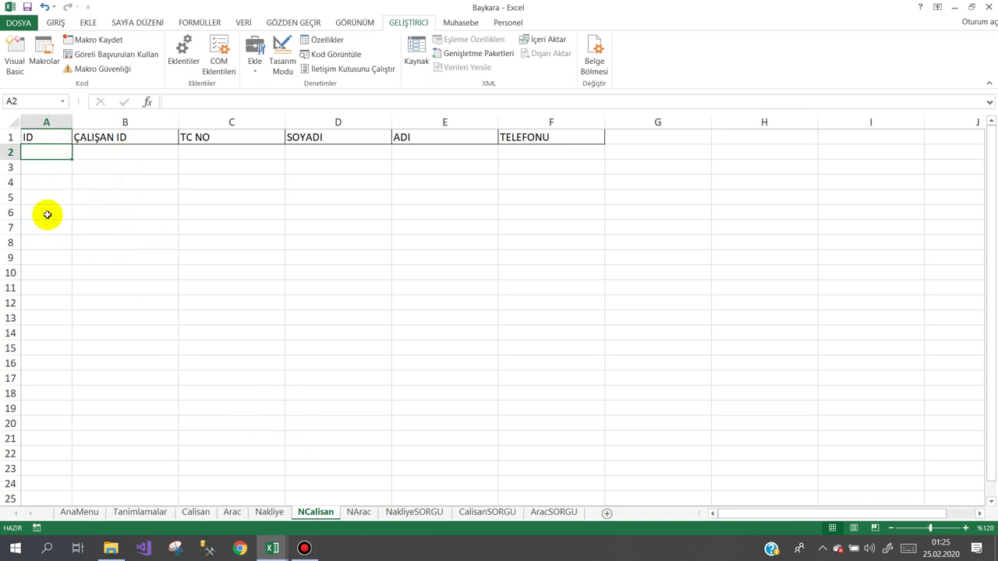
pyautogui.doubleClick(26, 137)
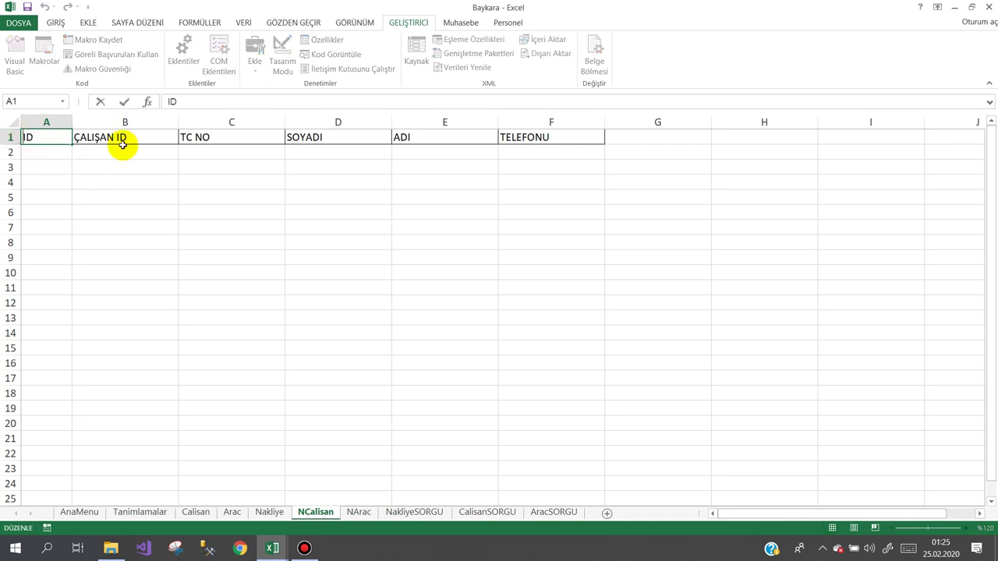
pyautogui.write('n')
pyautogui.press('BackSpace')
pyautogui.write('NA')
pyautogui.write('KL')
pyautogui.write('İYE')
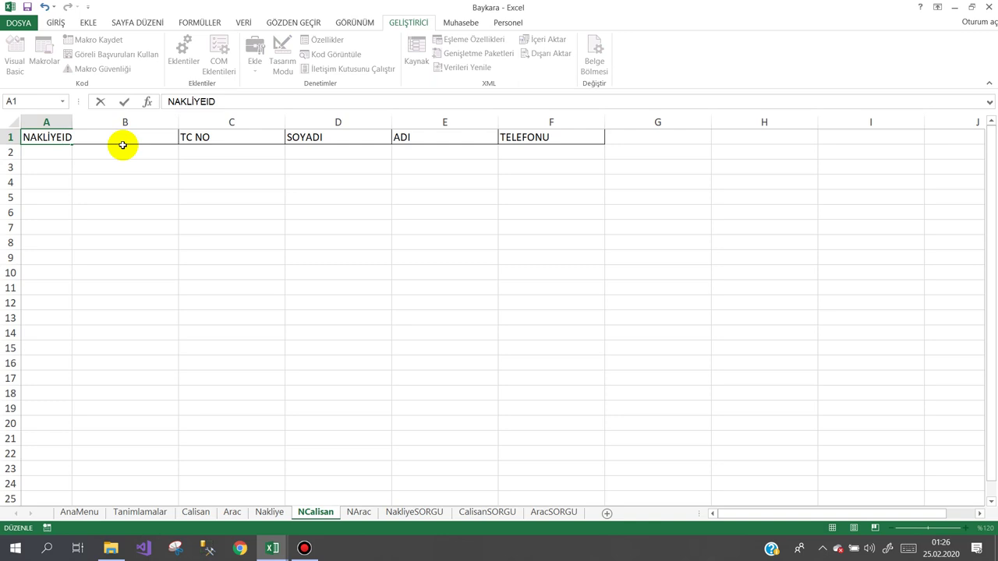
pyautogui.press('Return')
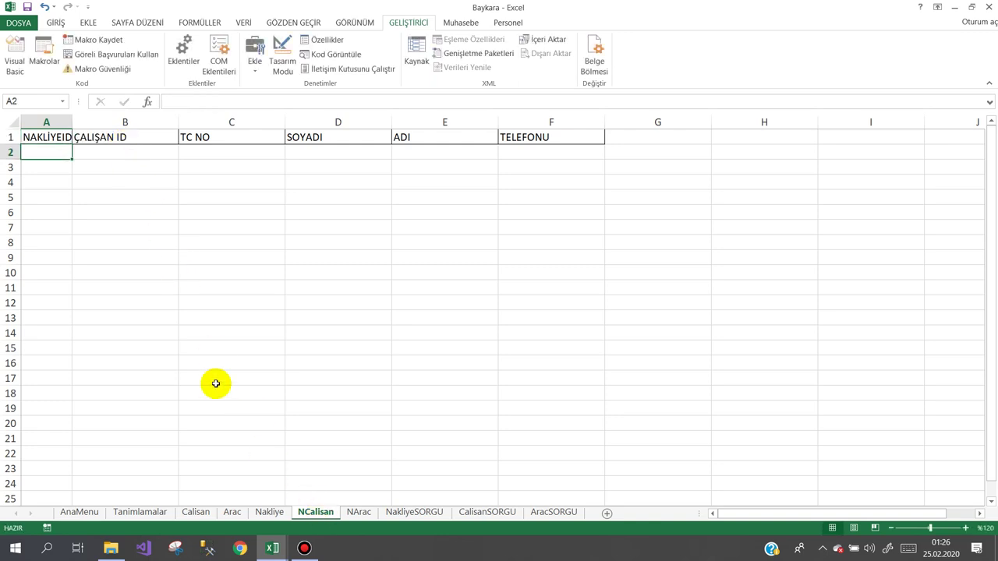
# - On the NArac sheet, rename the A1 header to NAKLİYE ID
pyautogui.click(358, 512)
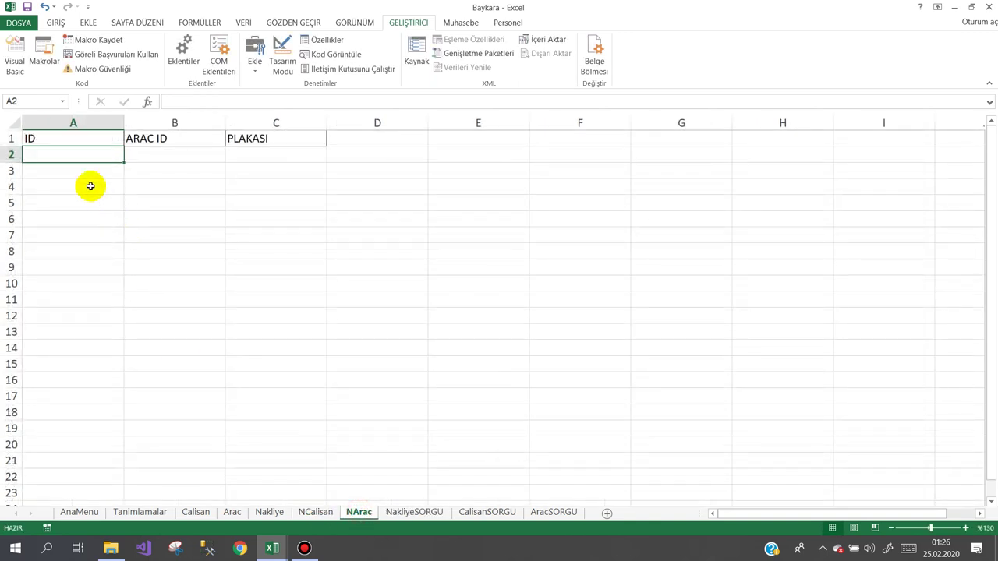
pyautogui.doubleClick(63, 141)
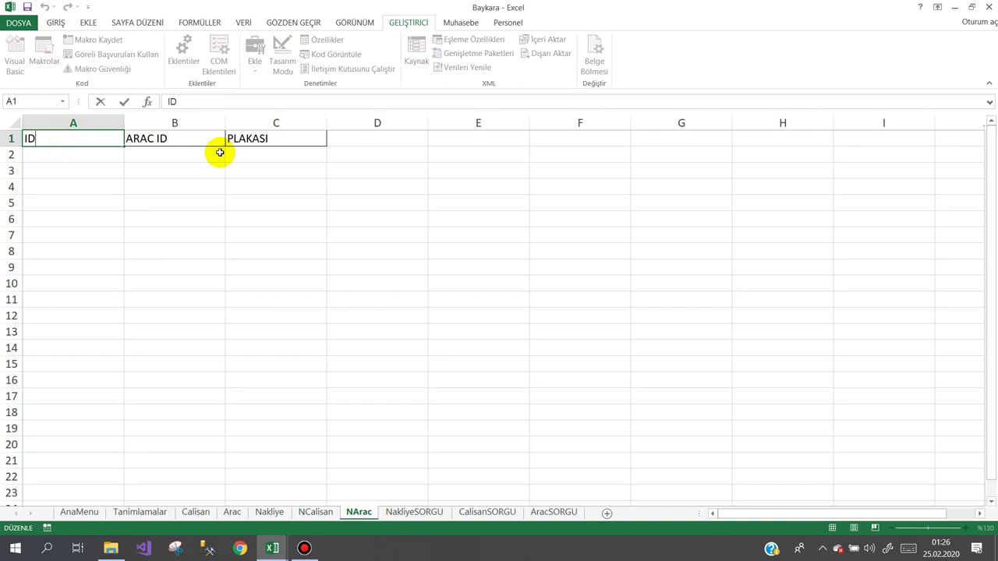
pyautogui.write('N')
pyautogui.write('AKL')
pyautogui.write('İYE')
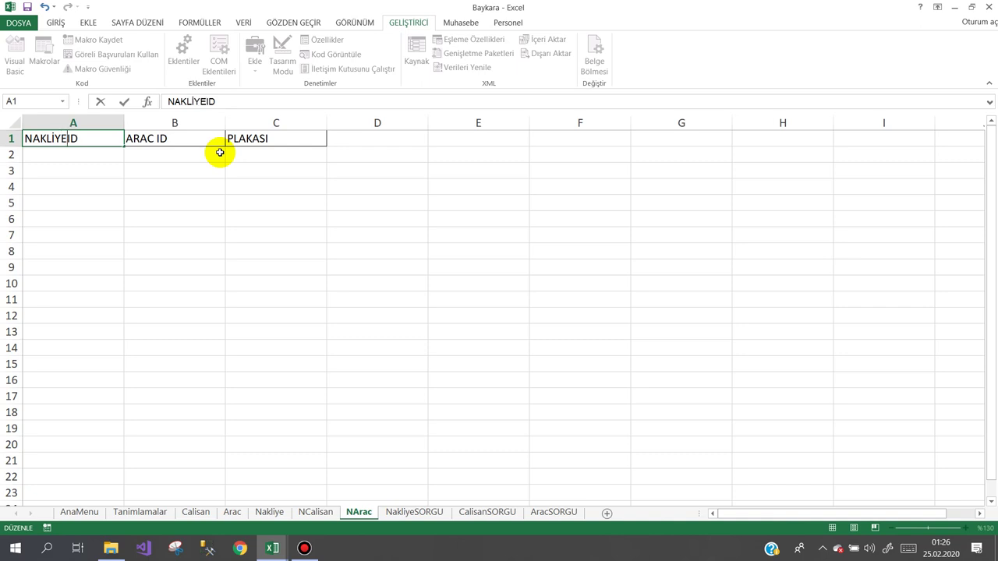
pyautogui.press('Return')
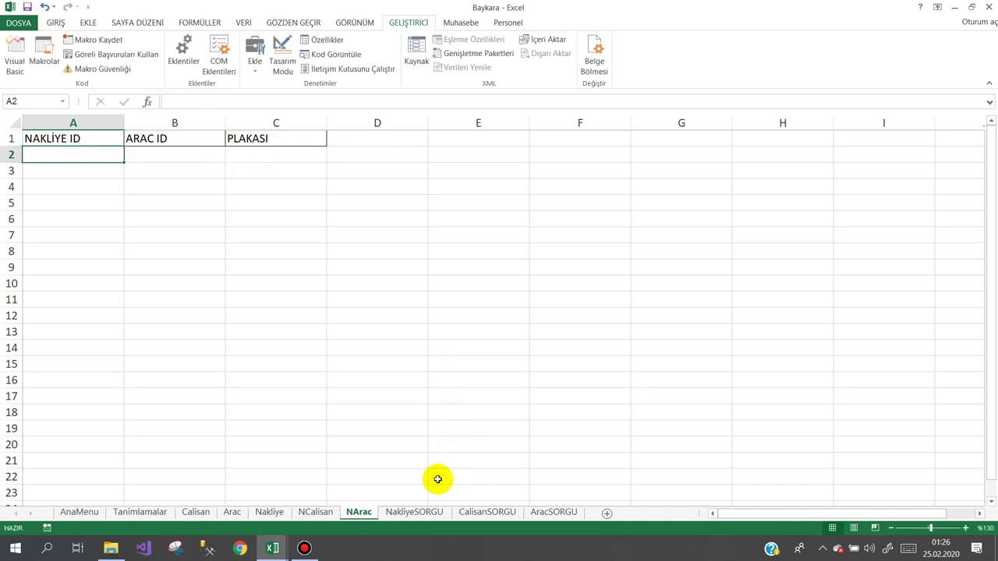
# - Widen NCalisan's column A and correct its header to 'NAKLİYE ID' with a space
pyautogui.click(308, 506)
pyautogui.click(315, 512)
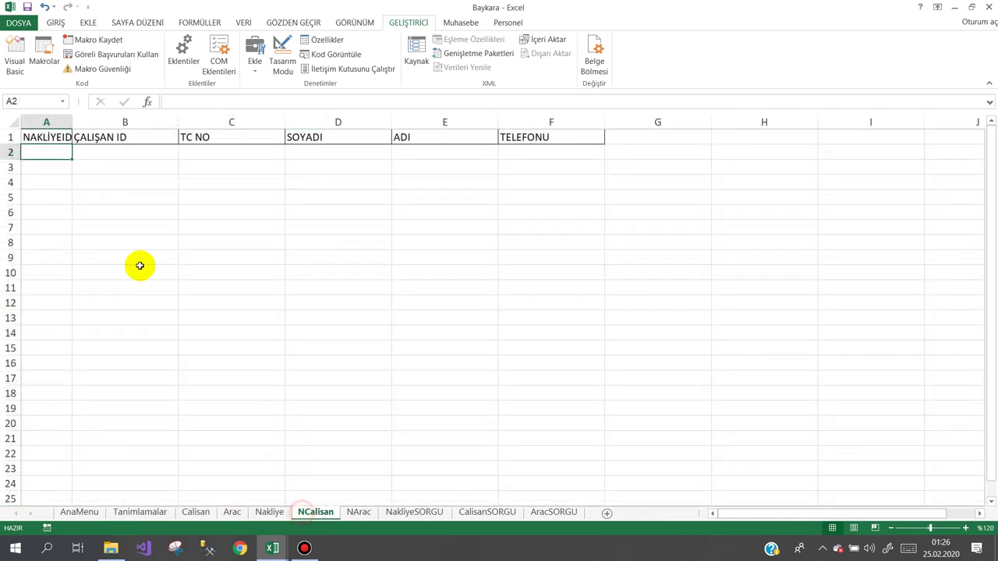
pyautogui.moveTo(72, 123); pyautogui.dragTo(92, 122)
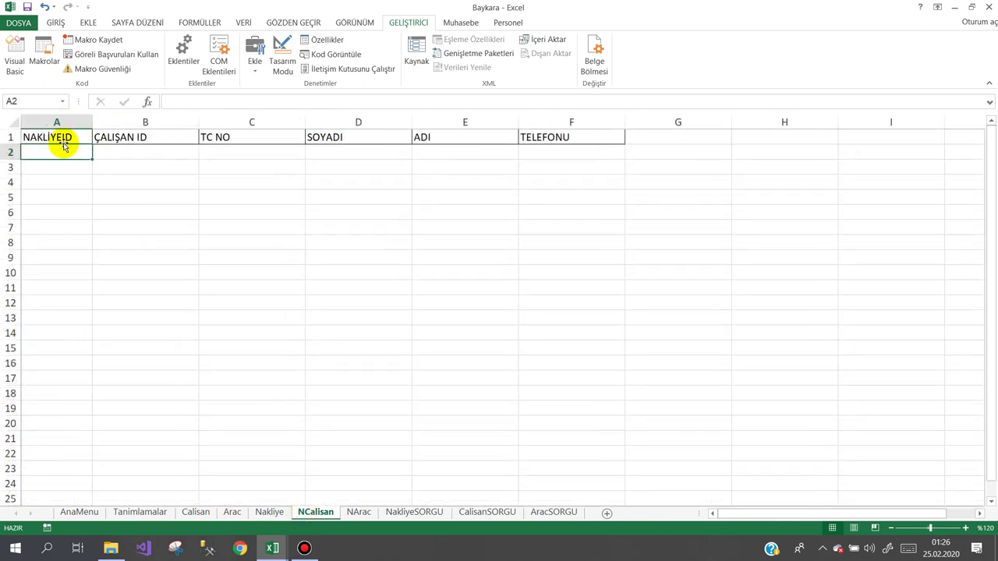
pyautogui.click(62, 140)
pyautogui.doubleClick(60, 139)
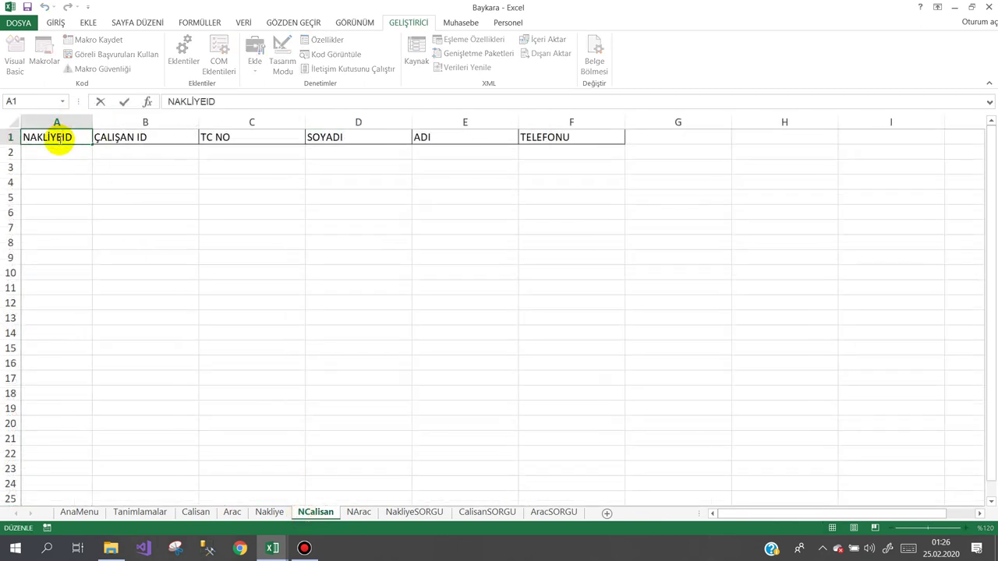
pyautogui.click(86, 166)
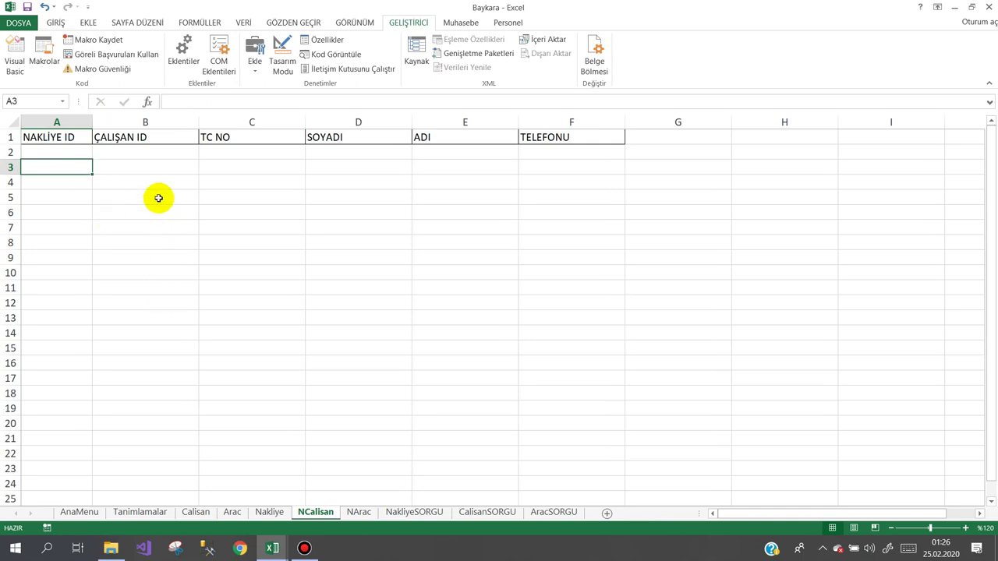
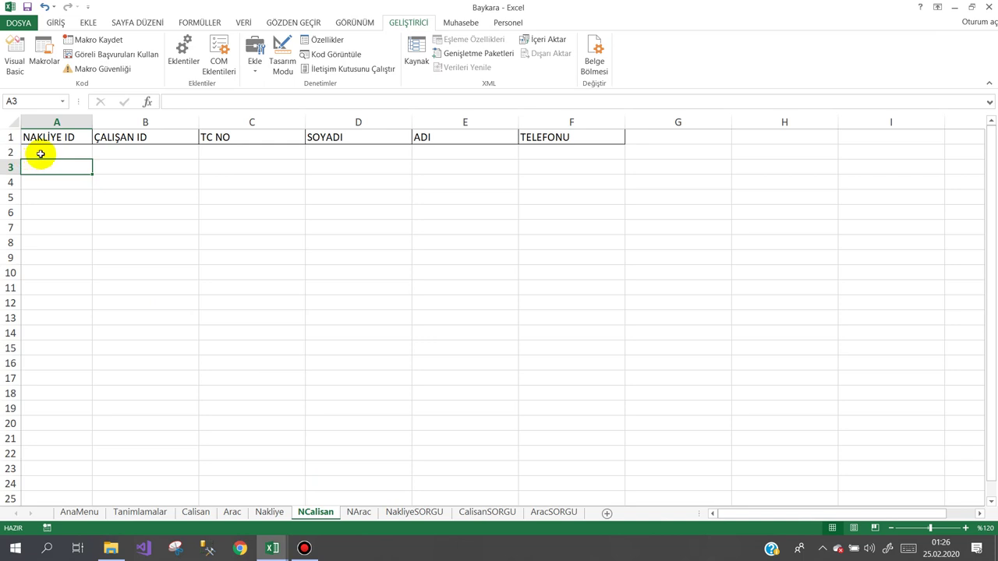
# - Select cell A2 and row 2 on the NCalisan sheet, then bring the Visual Basic editor back to the front
pyautogui.click(41, 154)
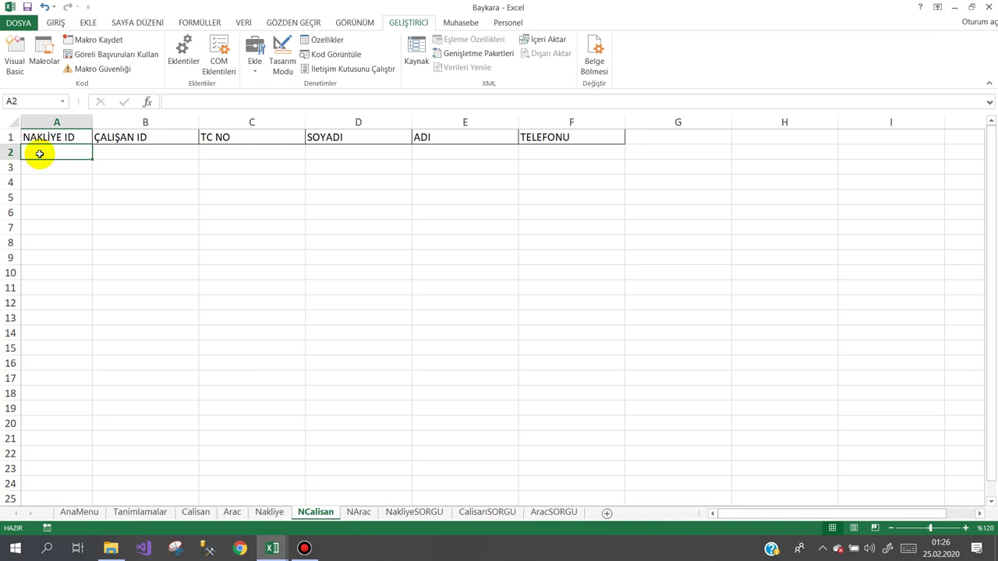
pyautogui.click(11, 152)
pyautogui.click(39, 152)
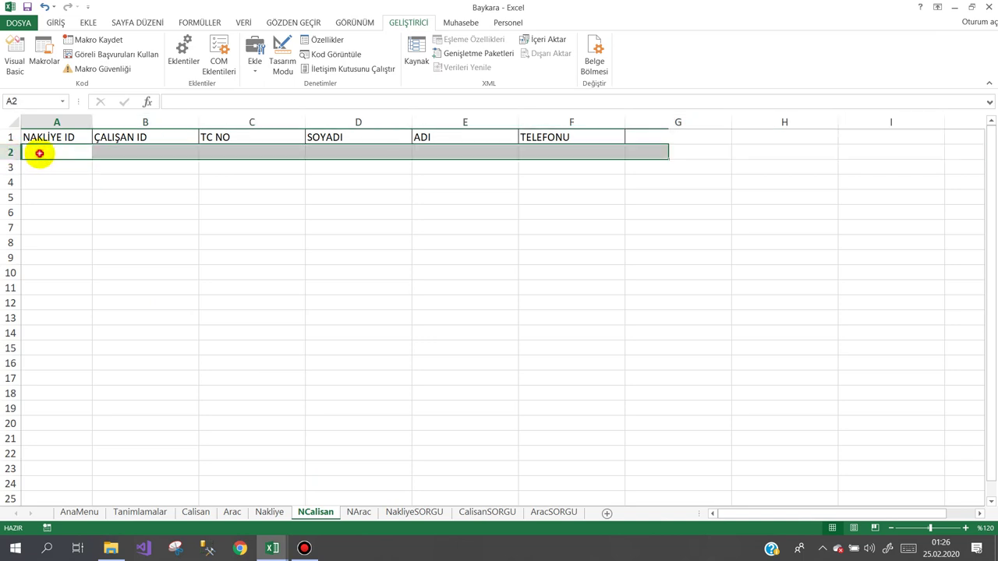
pyautogui.click(11, 152)
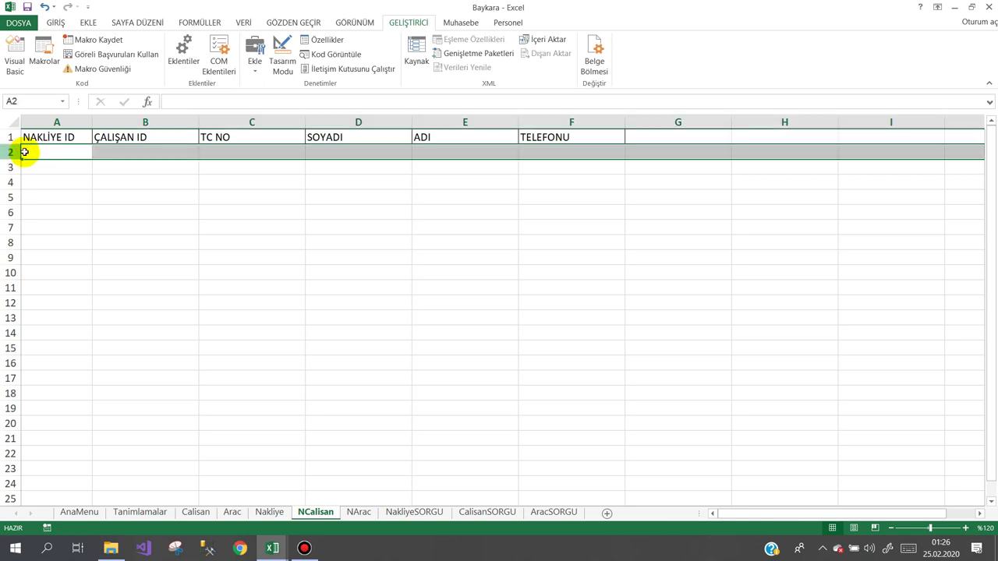
pyautogui.click(38, 152)
pyautogui.click(8, 152)
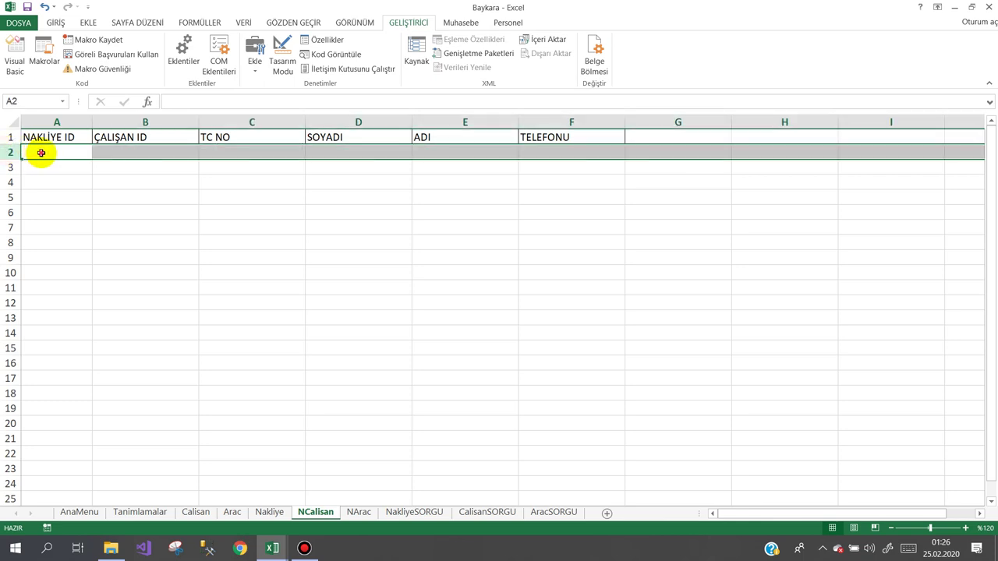
pyautogui.click(41, 152)
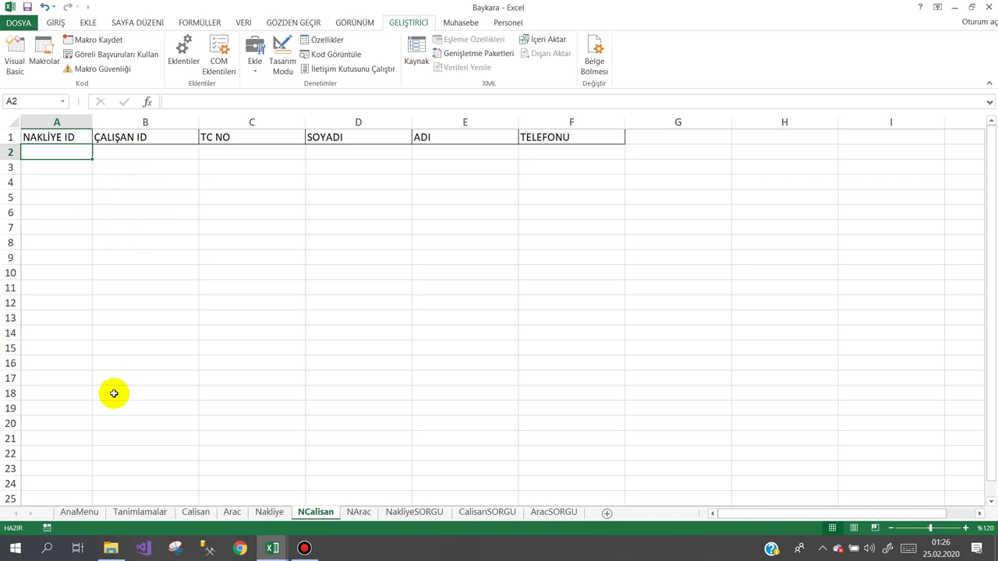
pyautogui.moveTo(271, 548)
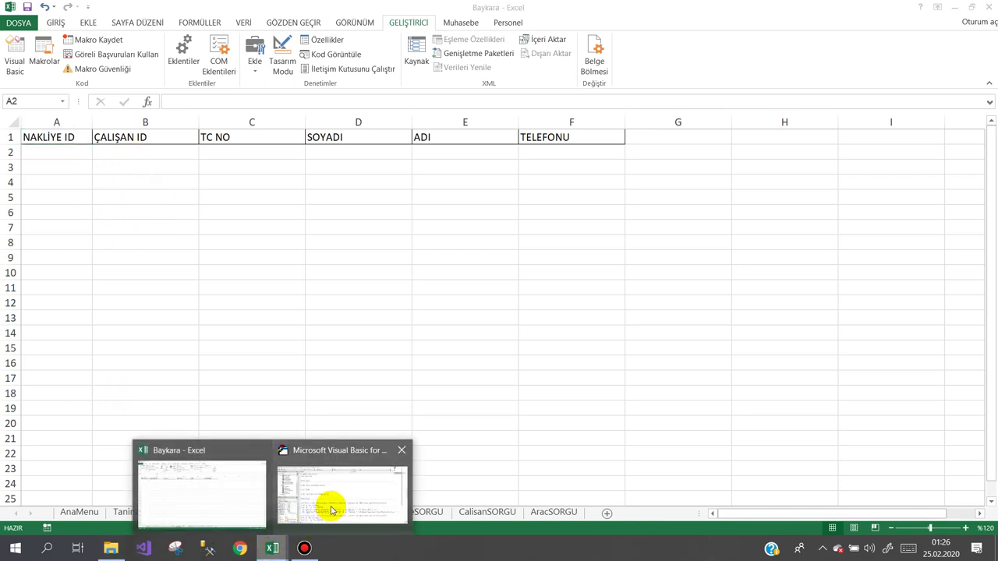
pyautogui.click(328, 511)
# - In AraclariKaydet, declare x As Integer
pyautogui.click(292, 359)
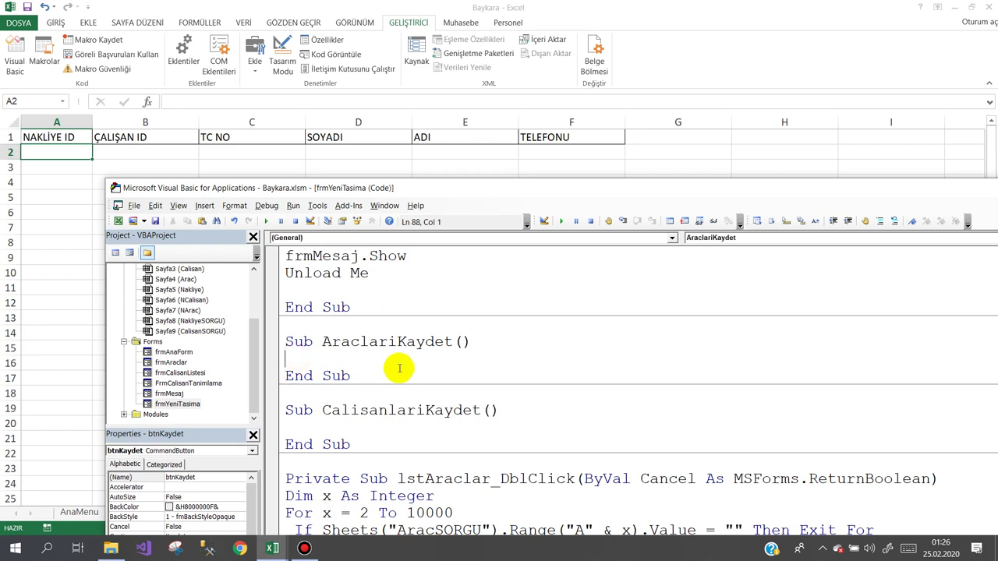
pyautogui.write('Dİ')
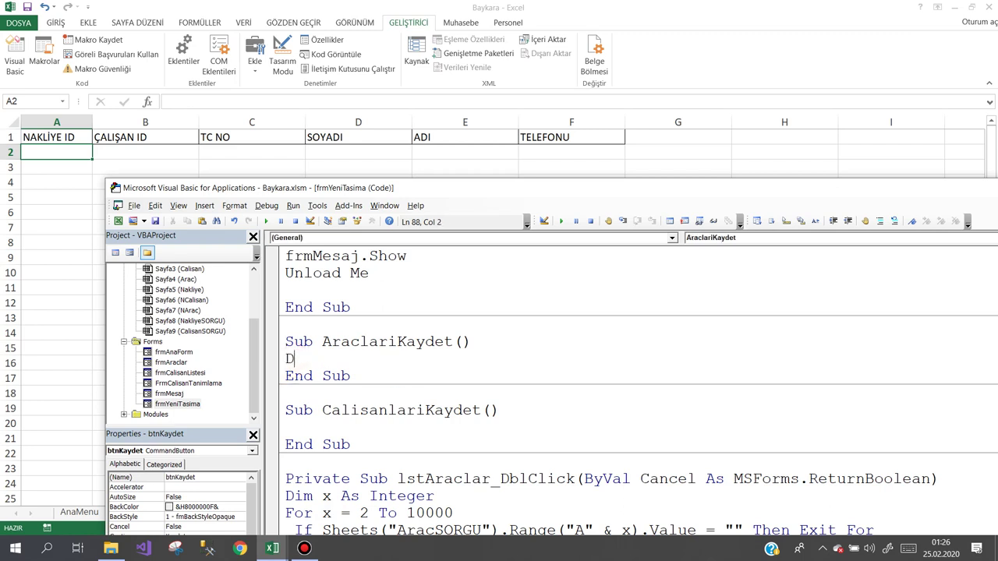
pyautogui.press('BackSpace')
pyautogui.write('i')
pyautogui.write('m ')
pyautogui.write('x a')
pyautogui.write('s ')
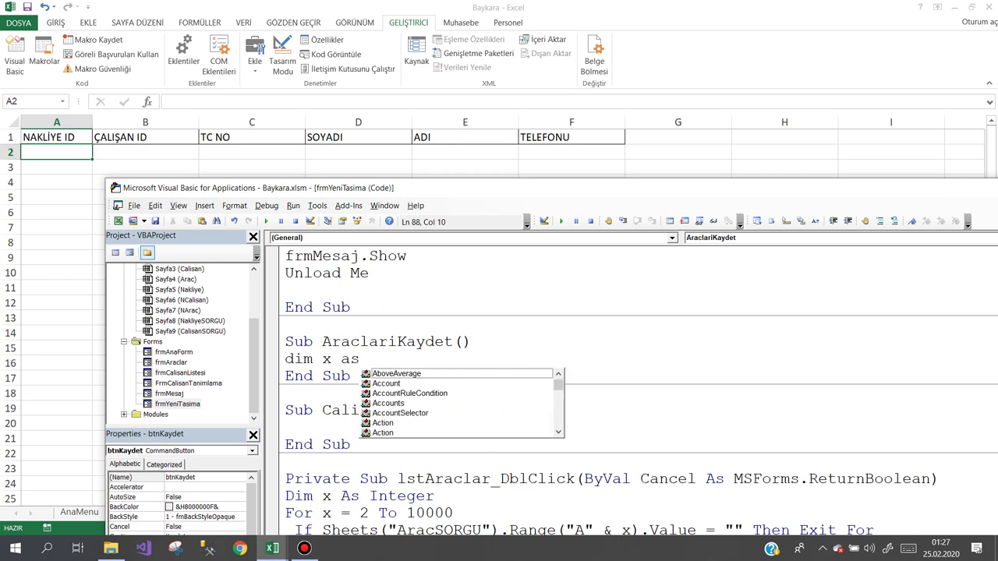
pyautogui.write('in')
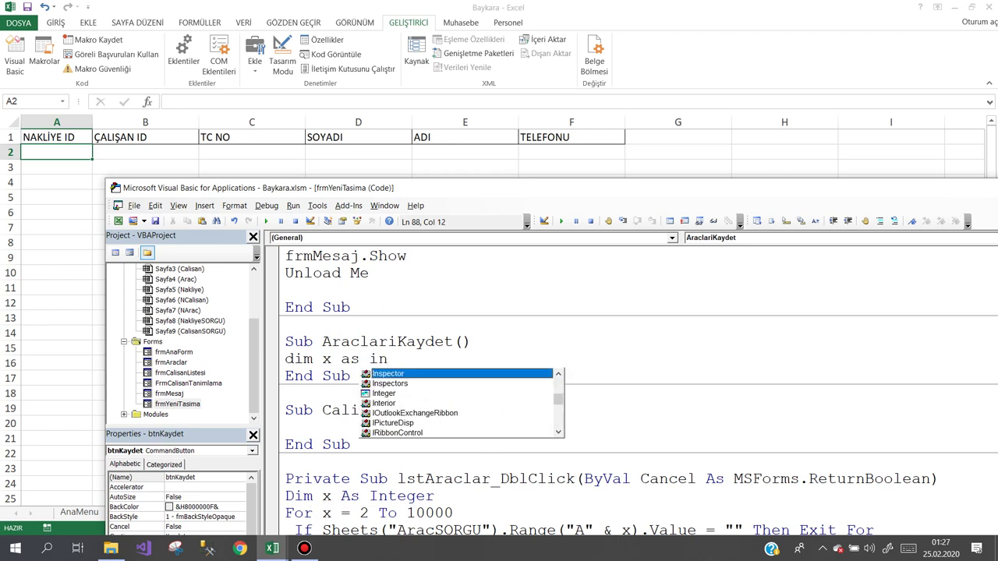
pyautogui.press('Down')
pyautogui.press('Down')
pyautogui.press('space')
pyautogui.press('Return')
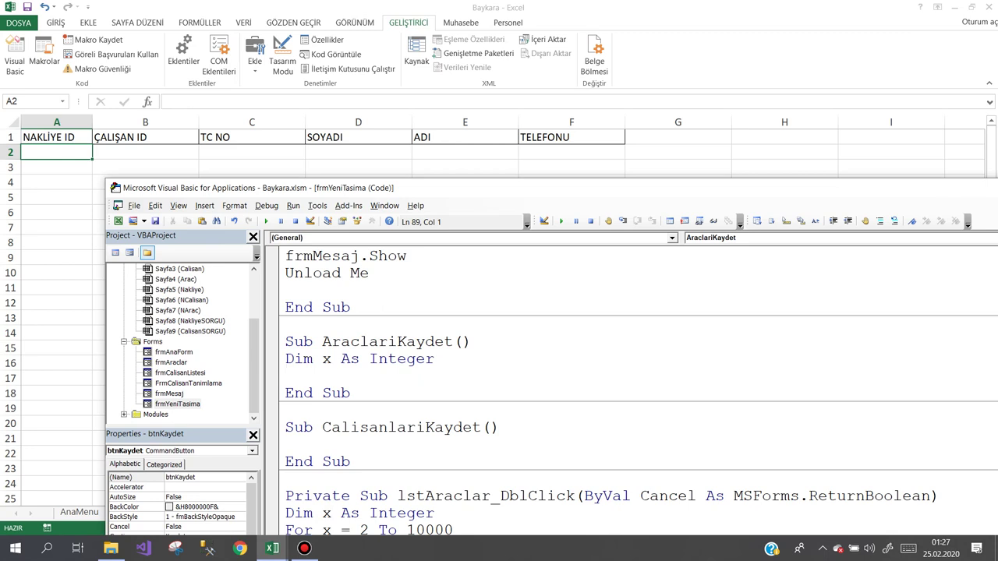
# - Drop the unfinished For line and declare aracSayisi As Integer
pyautogui.write('for')
pyautogui.write(' x=')
pyautogui.write('ls')
pyautogui.write('t')
pyautogui.press('BackSpace')
pyautogui.press('BackSpace')
pyautogui.press('BackSpace')
pyautogui.press('BackSpace')
pyautogui.press('BackSpace')
pyautogui.press('BackSpace')
pyautogui.press('BackSpace')
pyautogui.press('BackSpace')
pyautogui.press('BackSpace')
pyautogui.write('dim ')
pyautogui.write('arac')
pyautogui.write('S')
pyautogui.write('ayisi ')
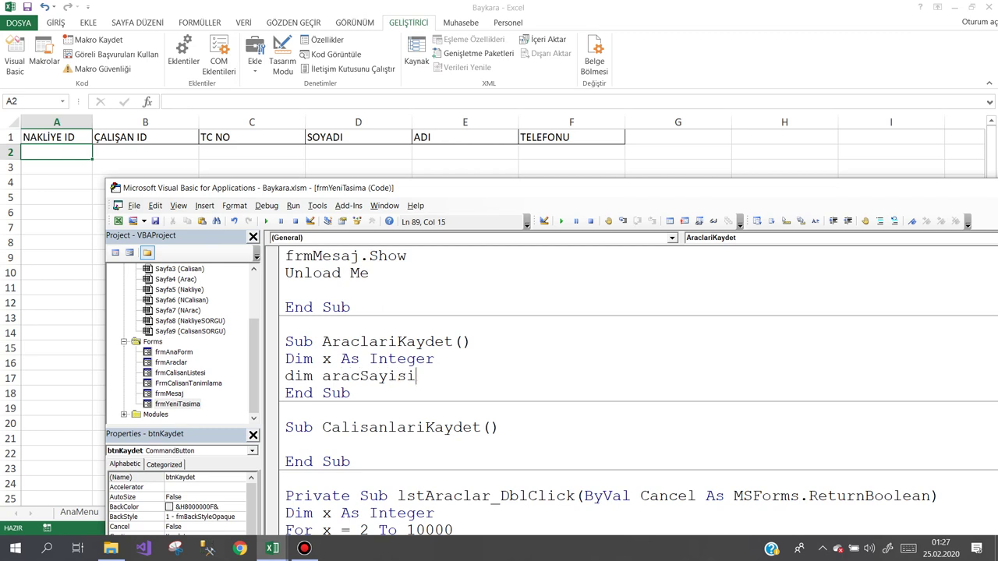
pyautogui.write('as ')
pyautogui.write('in')
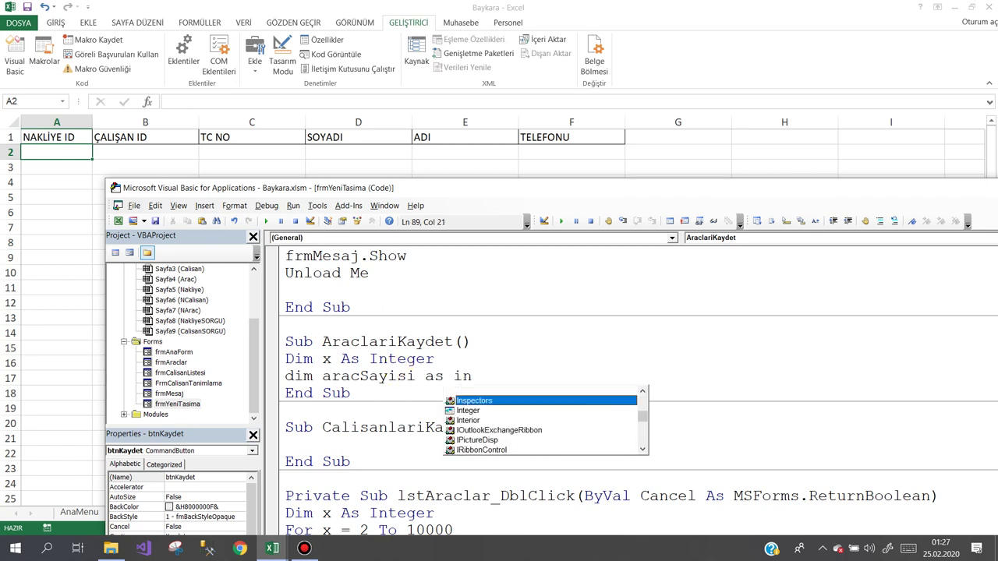
pyautogui.press('Down')
pyautogui.press('Down')
pyautogui.press('Return')
pyautogui.press('Return')
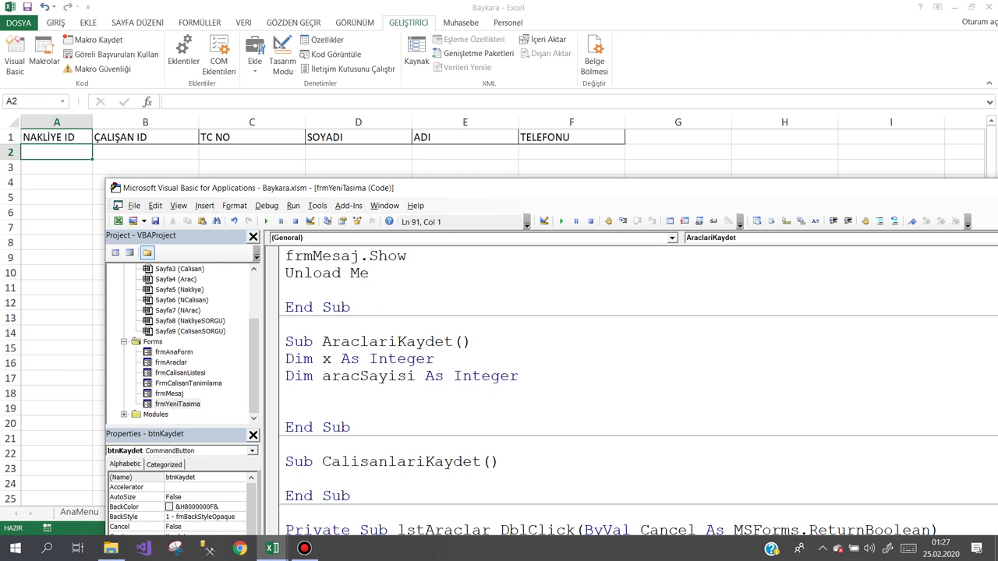
# - Add aracSayisi = lstAraclar.ListCount and select that line for copying
pyautogui.write('aracs')
pyautogui.write('ay')
pyautogui.hotkey('ctrl', 'space')
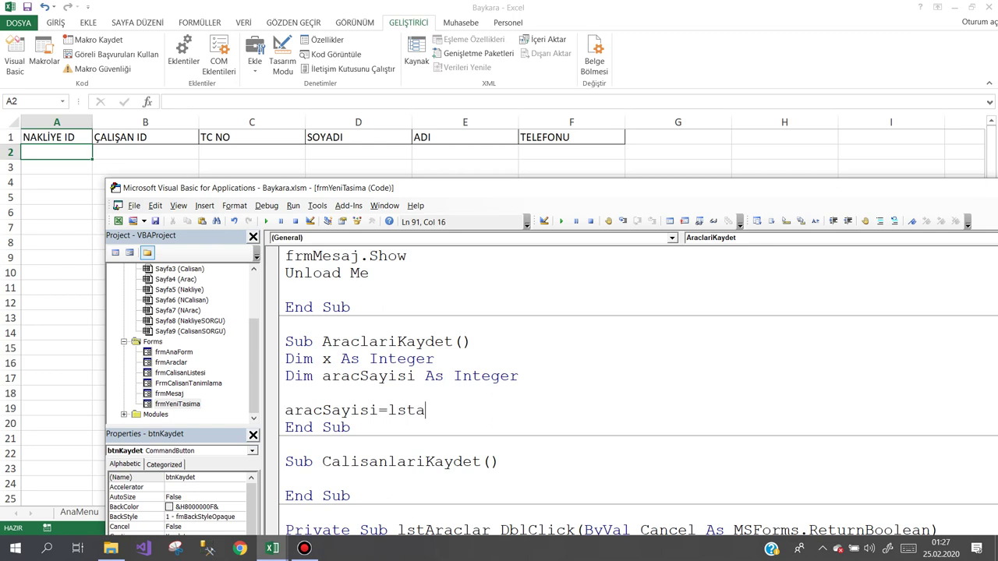
pyautogui.hotkey('ctrl', 'space')
pyautogui.write('.')
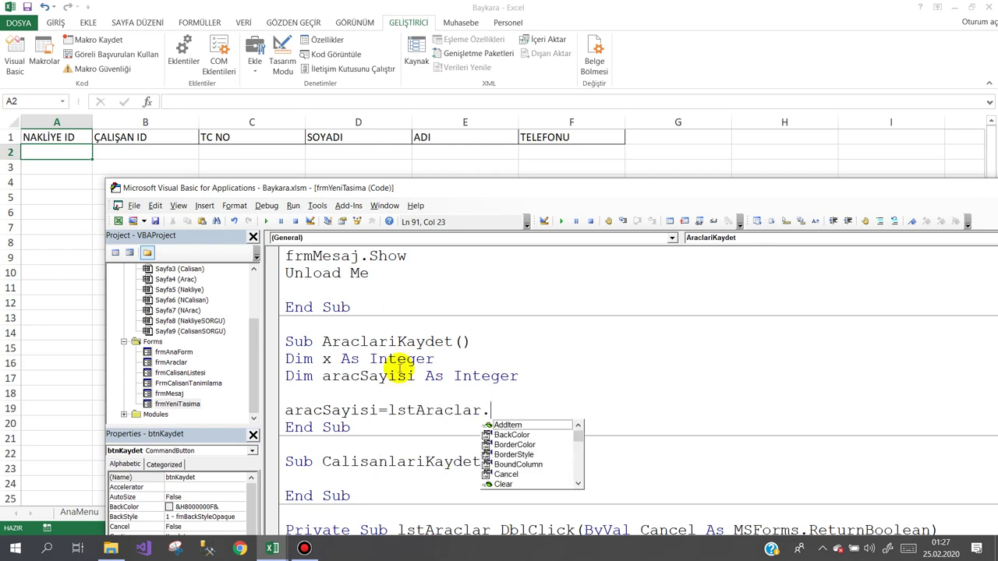
pyautogui.write('listCount')
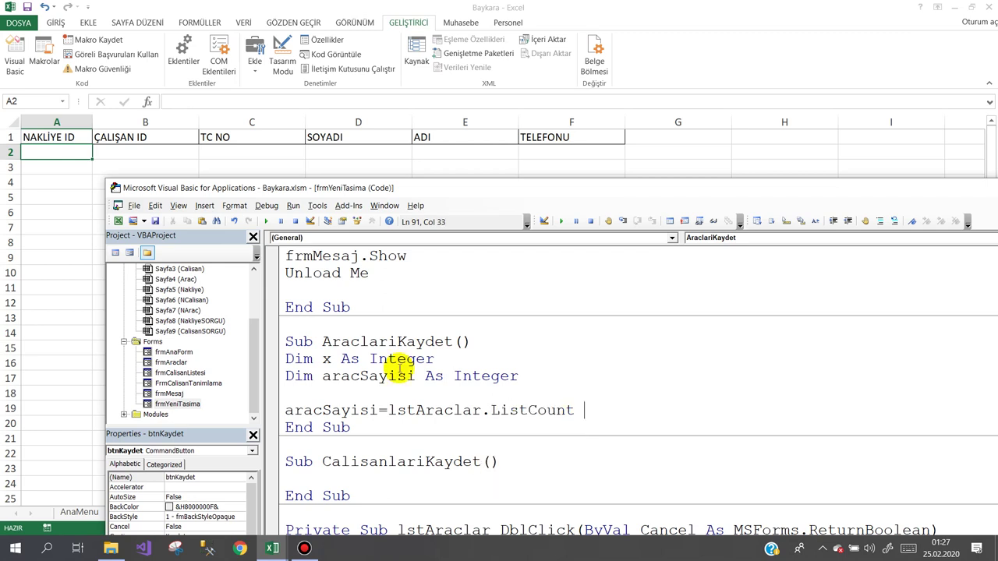
pyautogui.press('Return')
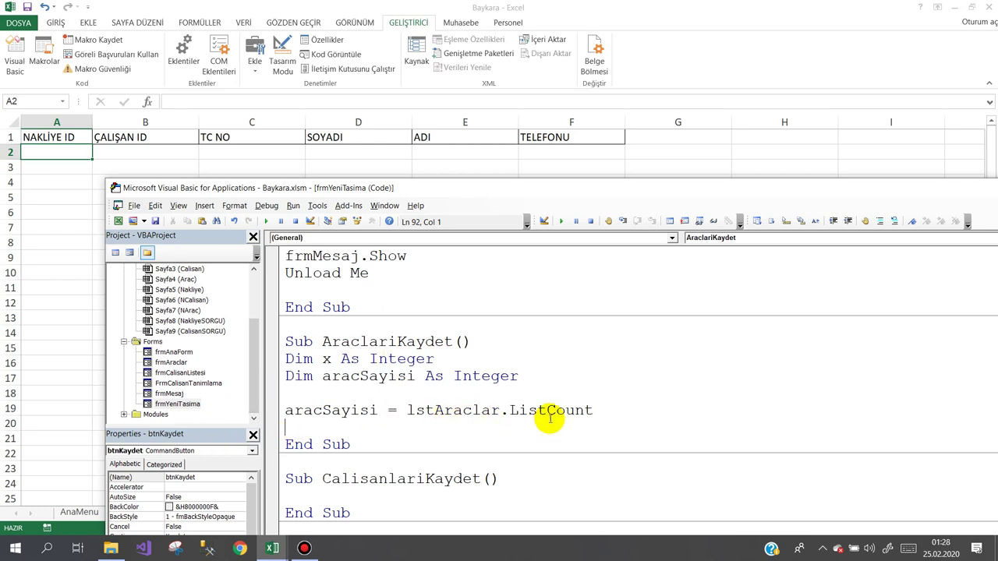
pyautogui.moveTo(593, 411); pyautogui.dragTo(287, 414)
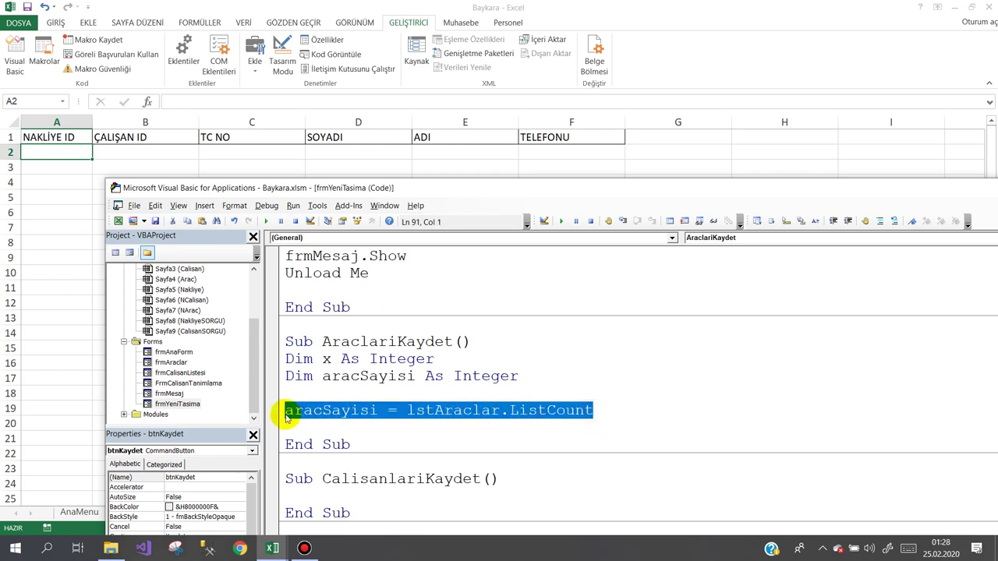
# - On the maximized frmYeniTasima designer, draw a CommandButton beside Araç Ekle and open its Click handler
pyautogui.doubleClick(168, 404)
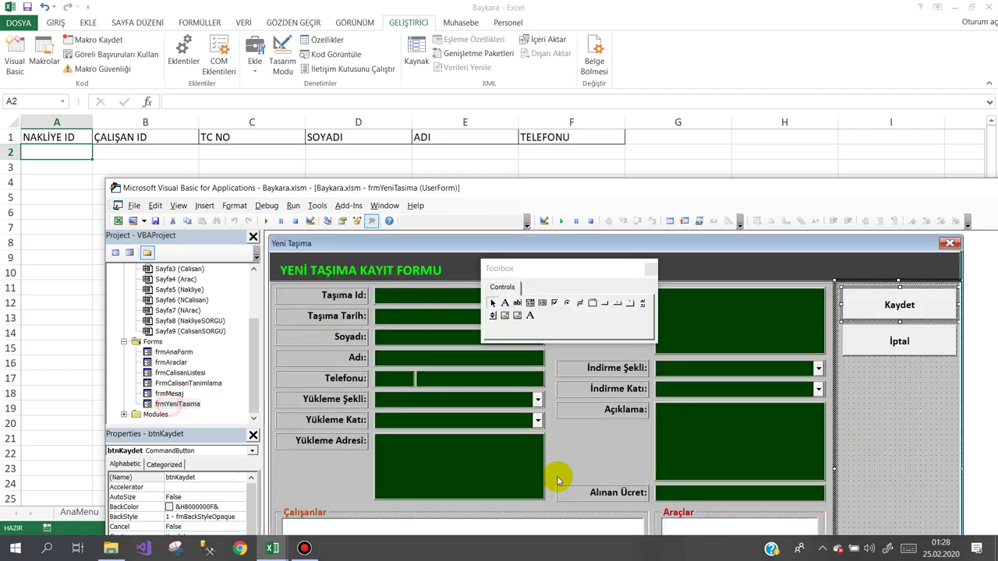
pyautogui.doubleClick(736, 188)
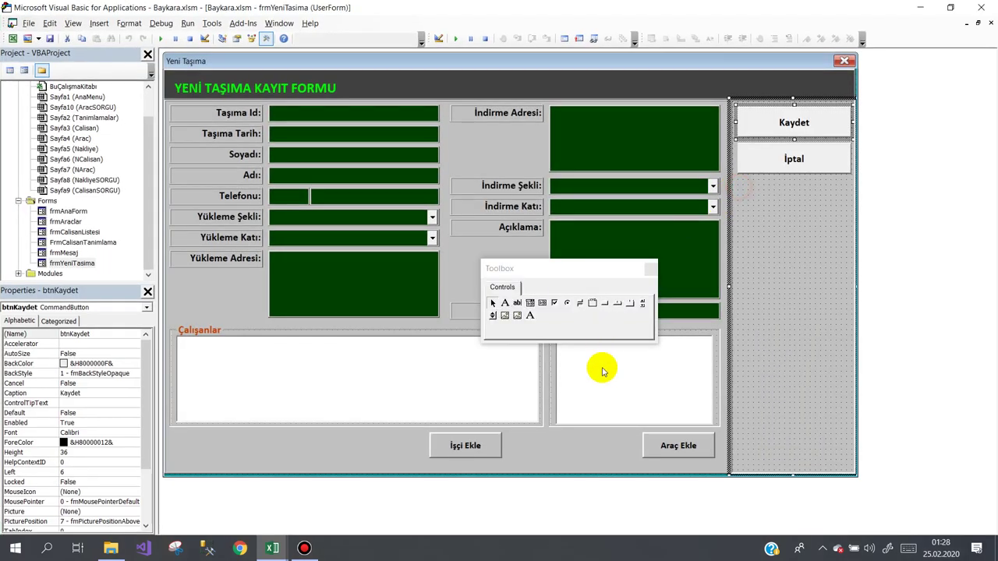
pyautogui.click(607, 304)
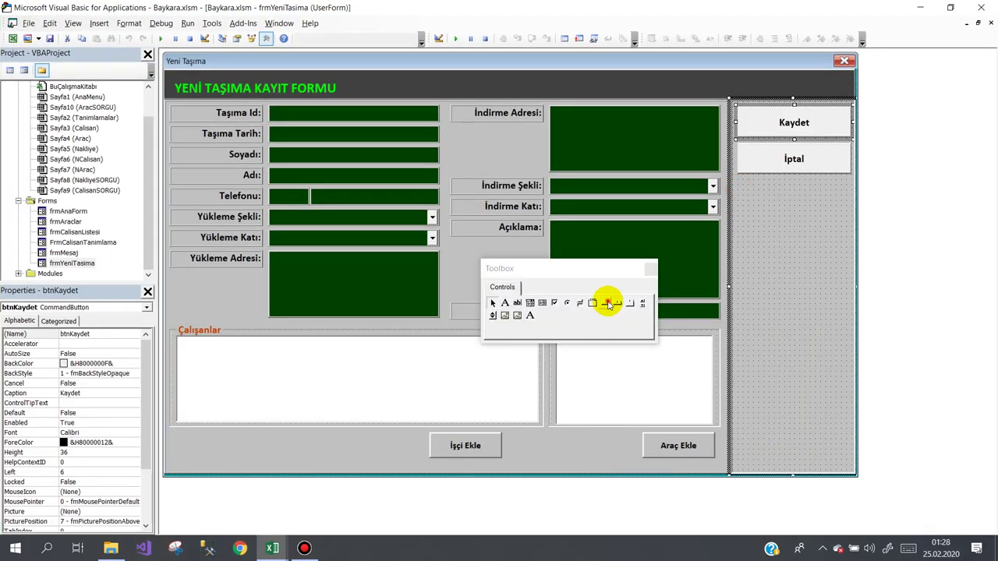
pyautogui.moveTo(581, 433); pyautogui.dragTo(609, 454)
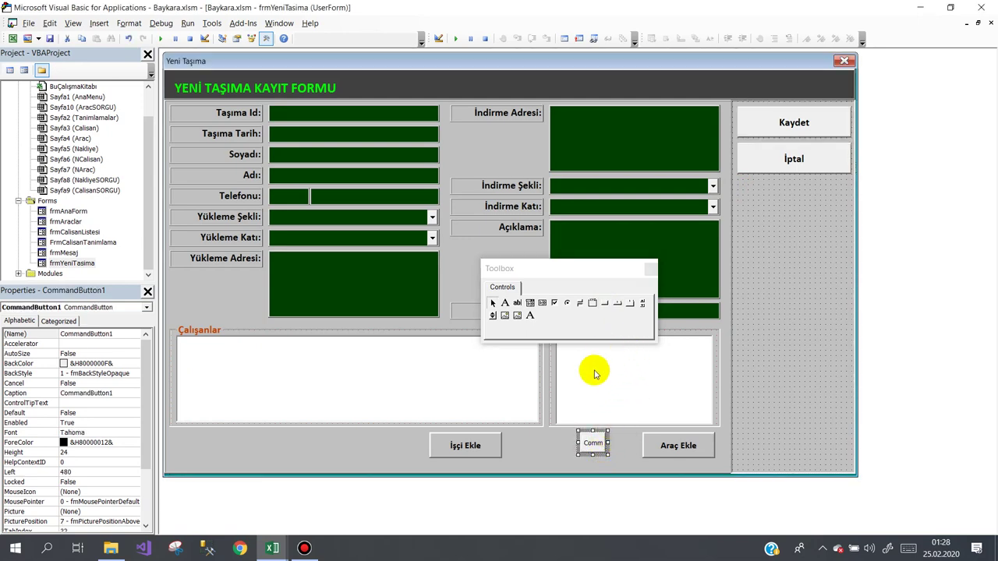
pyautogui.doubleClick(591, 441)
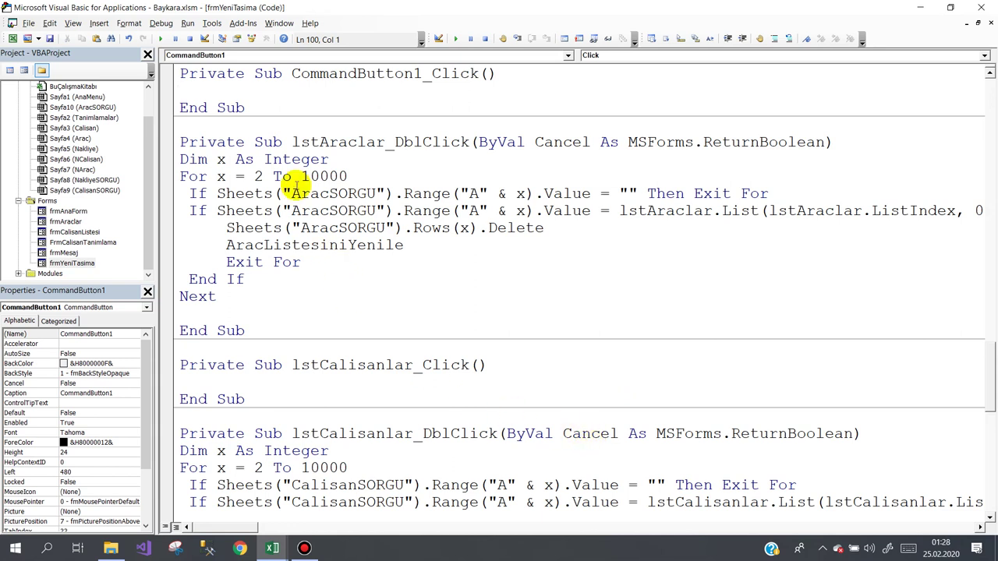
# - In CommandButton1_Click, add the ListCount assignment and declare aracSayisi As Integer above it
pyautogui.write('aracSayisi = lstAraclar.ListCount')
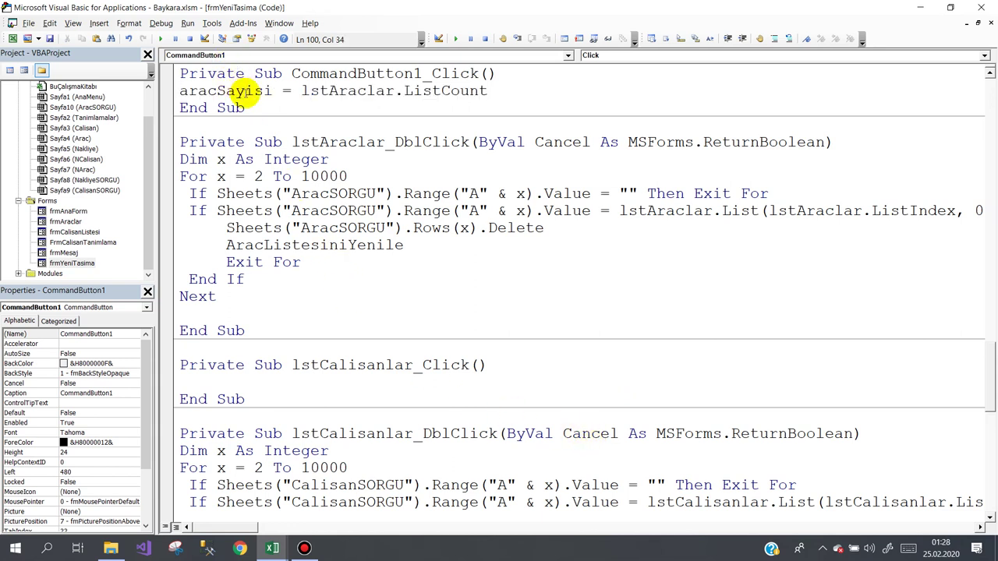
pyautogui.moveTo(272, 90); pyautogui.dragTo(145, 90)
pyautogui.hotkey('ctrl', 'c')
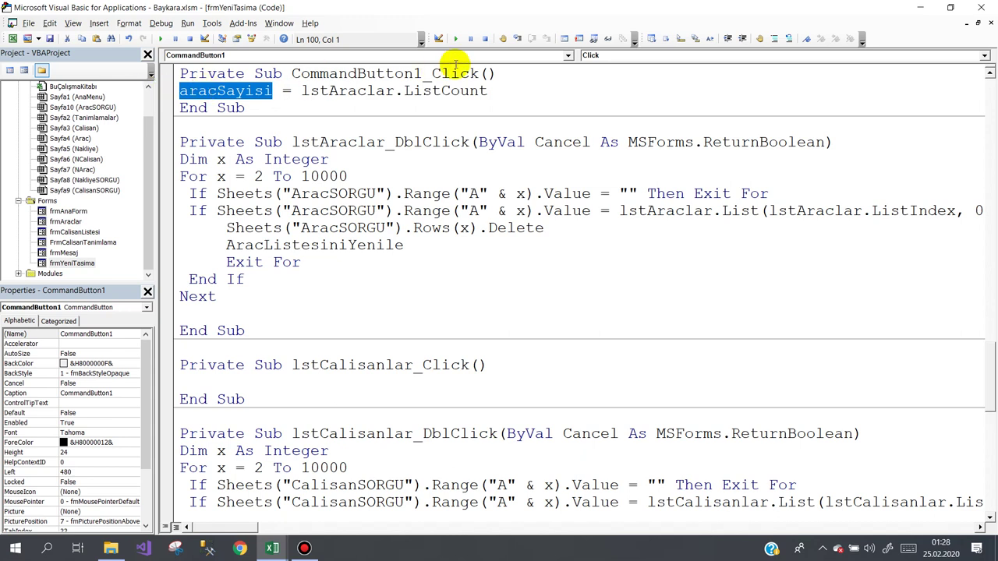
pyautogui.click(499, 73)
pyautogui.press('Return')
pyautogui.write('dim')
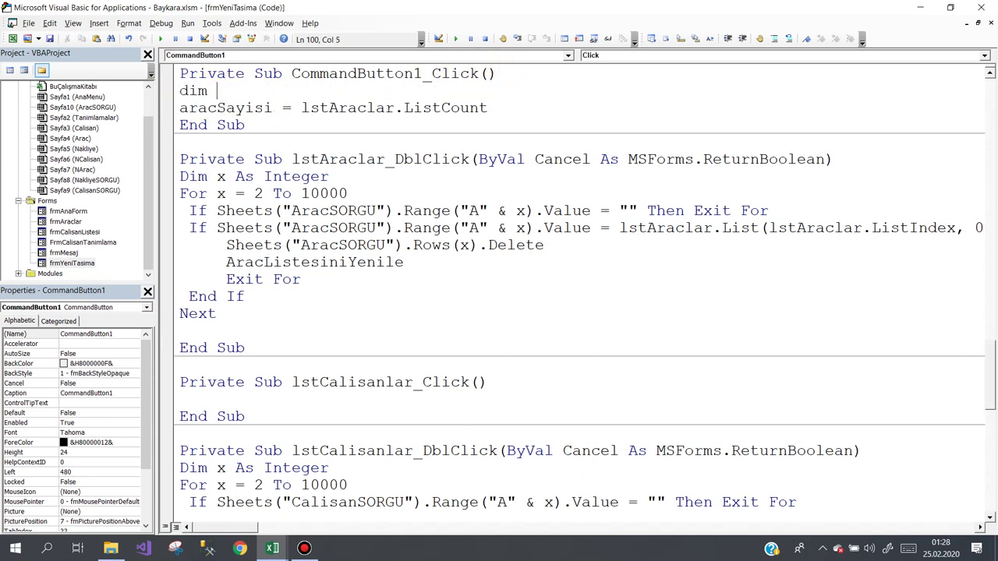
pyautogui.hotkey('ctrl', 'v')
pyautogui.write('as ')
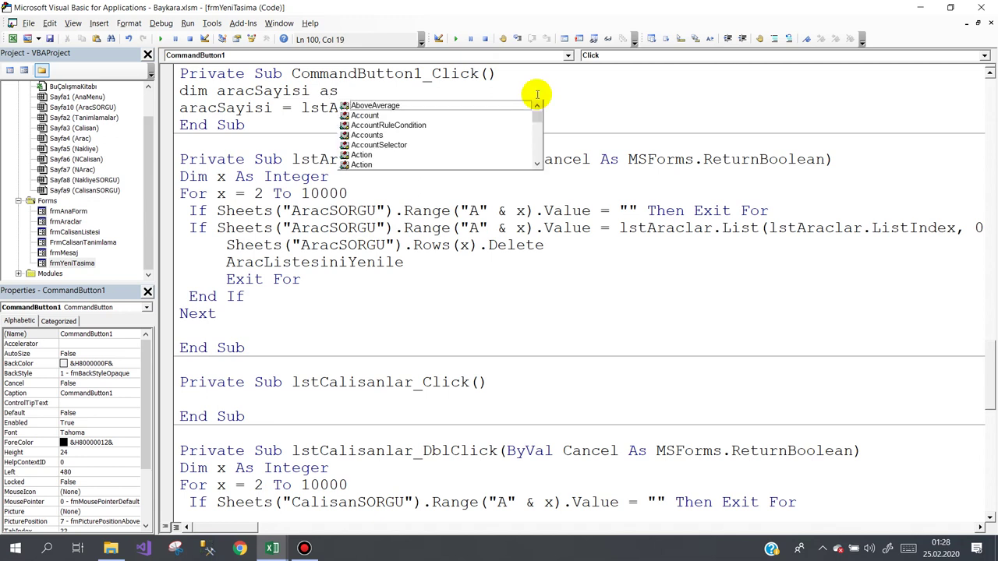
pyautogui.write('In')
pyautogui.press('space')
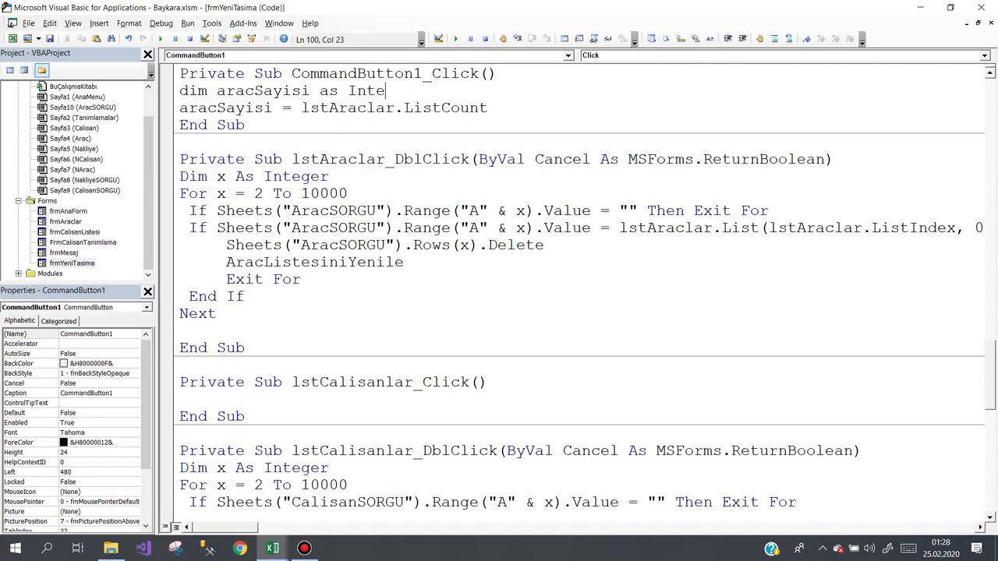
pyautogui.hotkey('ctrl', 'space')
pyautogui.press('space')
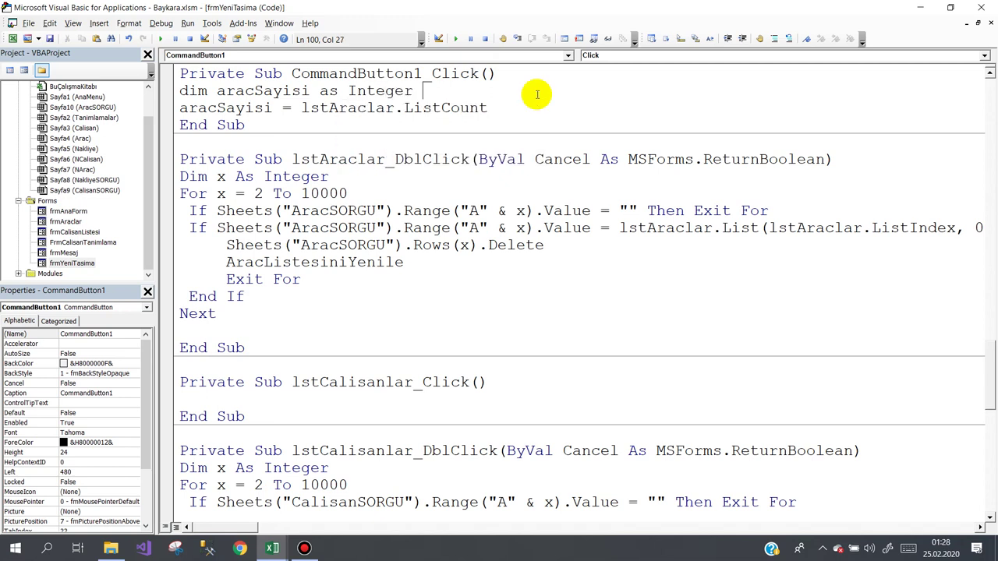
# - Add a MsgBox aracSayisi line below the count assignment
pyautogui.click(510, 111)
pyautogui.press('Return')
pyautogui.write('msg')
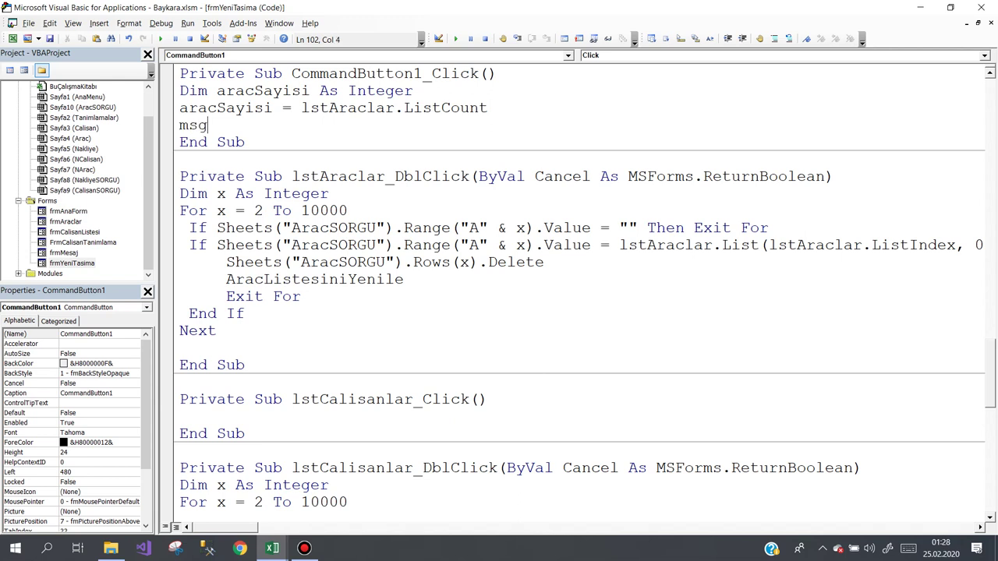
pyautogui.hotkey('ctrl', 'space')
pyautogui.press('space')
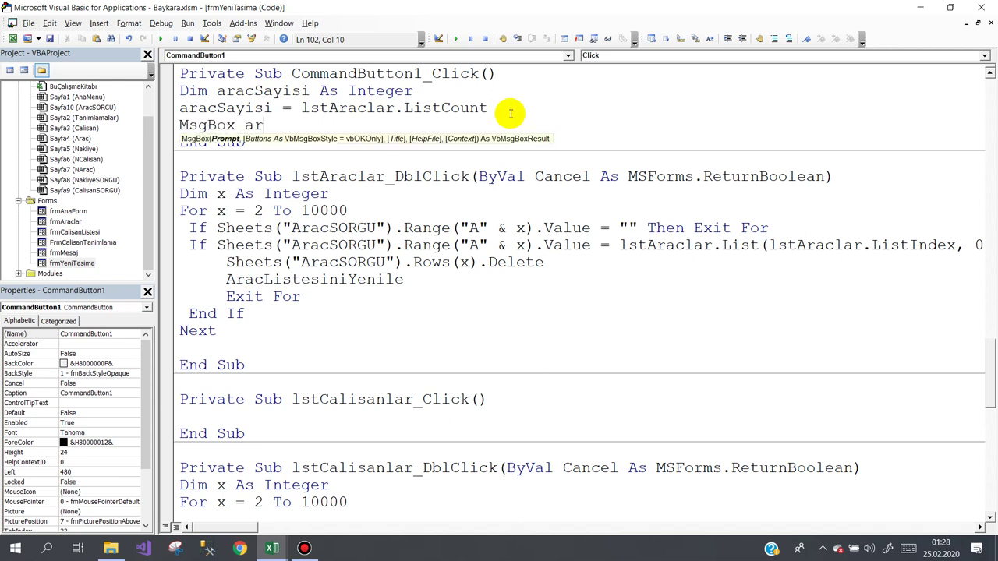
pyautogui.hotkey('ctrl', 'space')
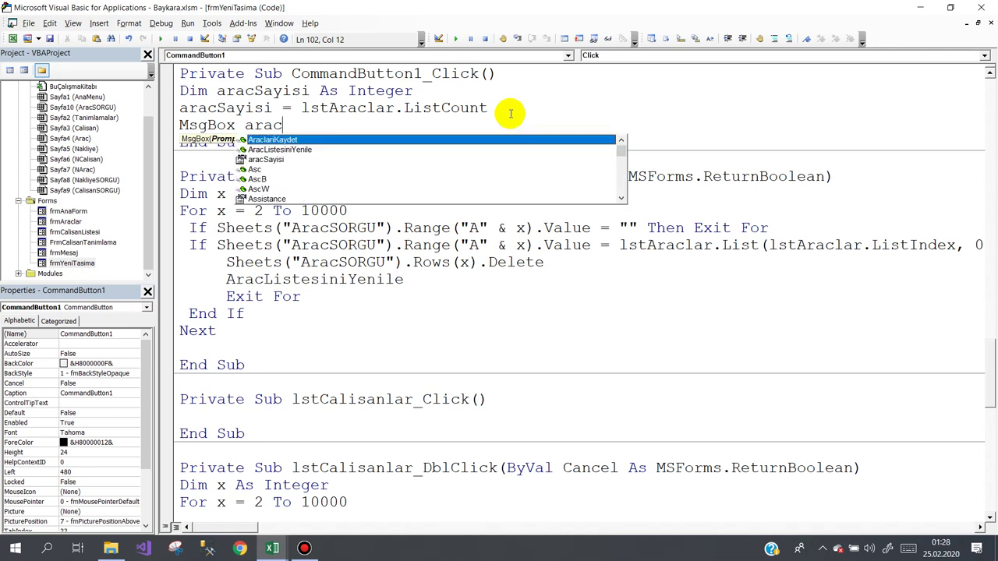
pyautogui.press('Down')
pyautogui.press('Down')
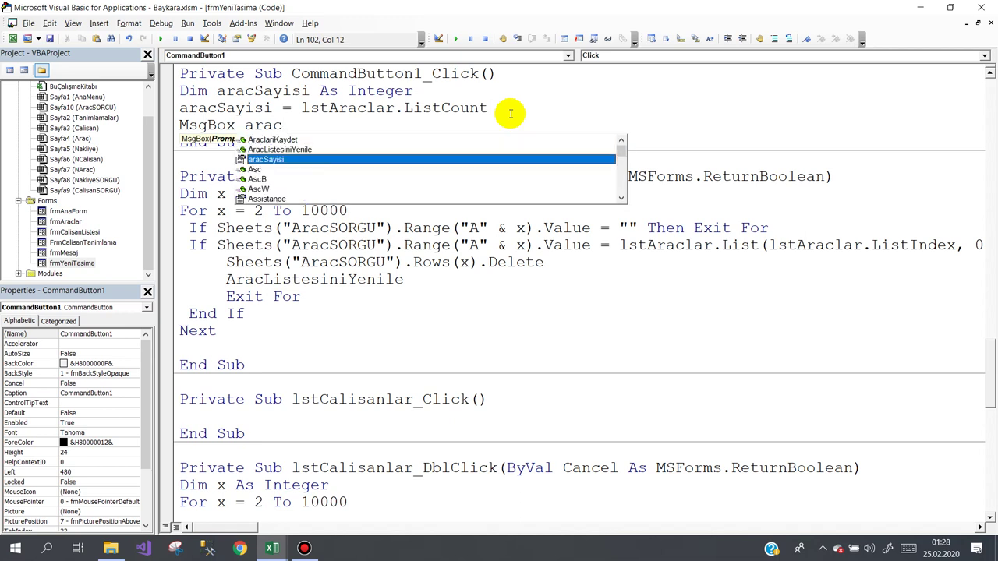
pyautogui.press('Tab')
pyautogui.press('Down')
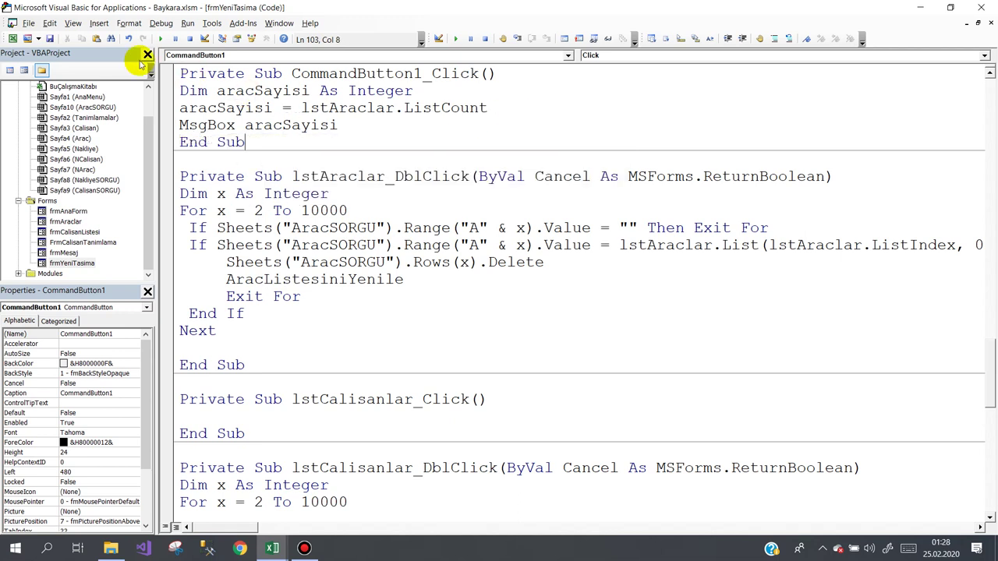
pyautogui.click(159, 39)
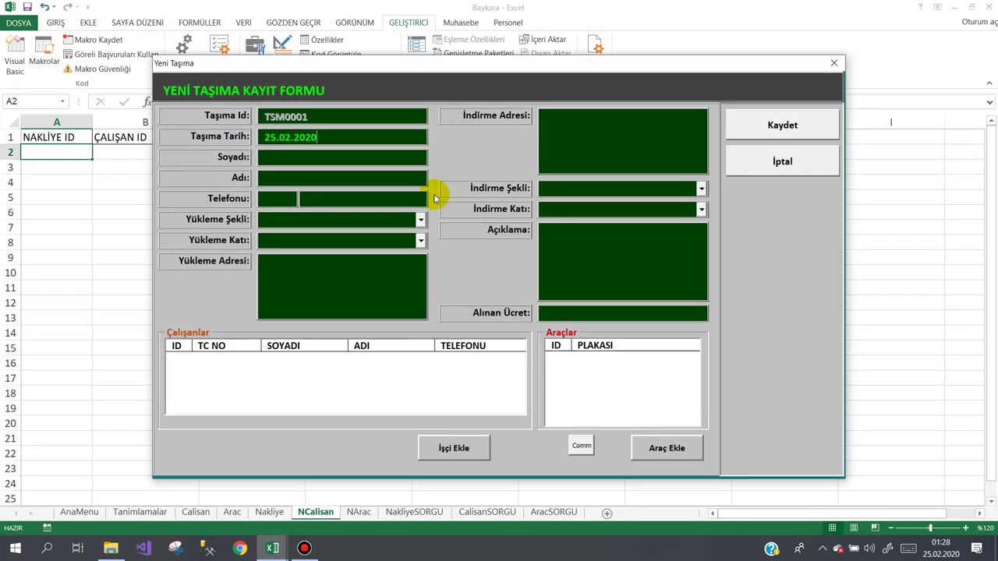
pyautogui.click(659, 441)
pyautogui.doubleClick(477, 213)
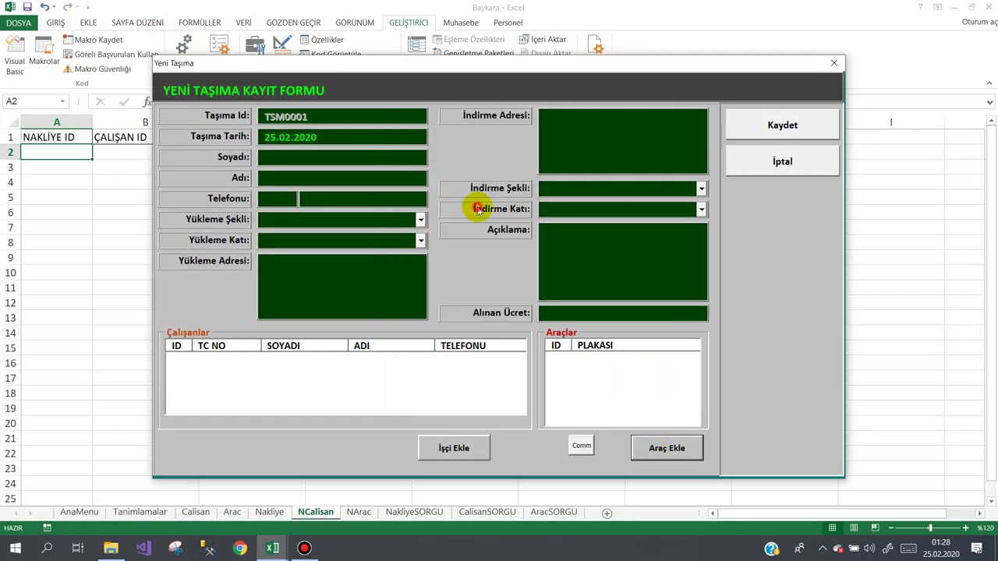
pyautogui.click(688, 445)
pyautogui.doubleClick(475, 225)
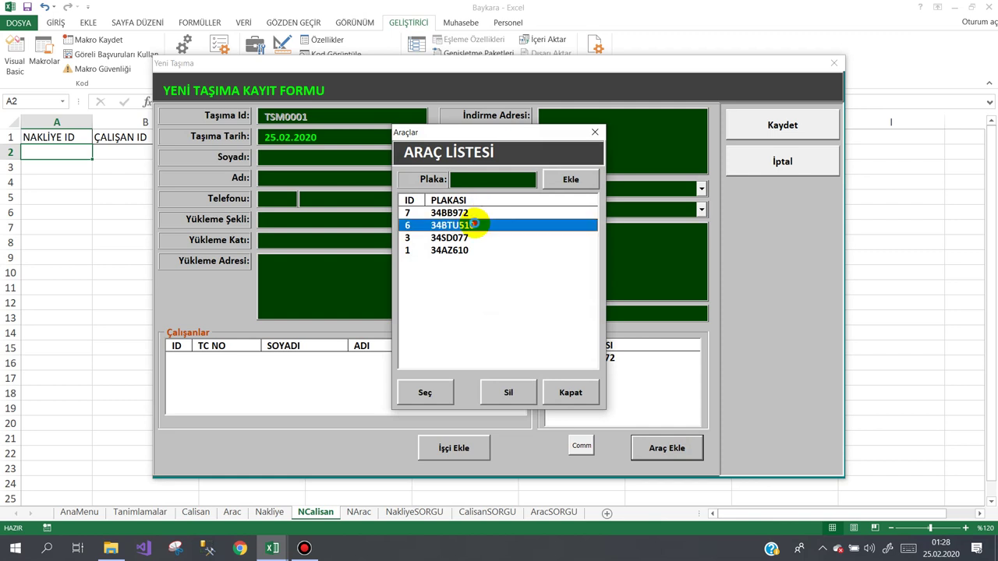
pyautogui.click(668, 461)
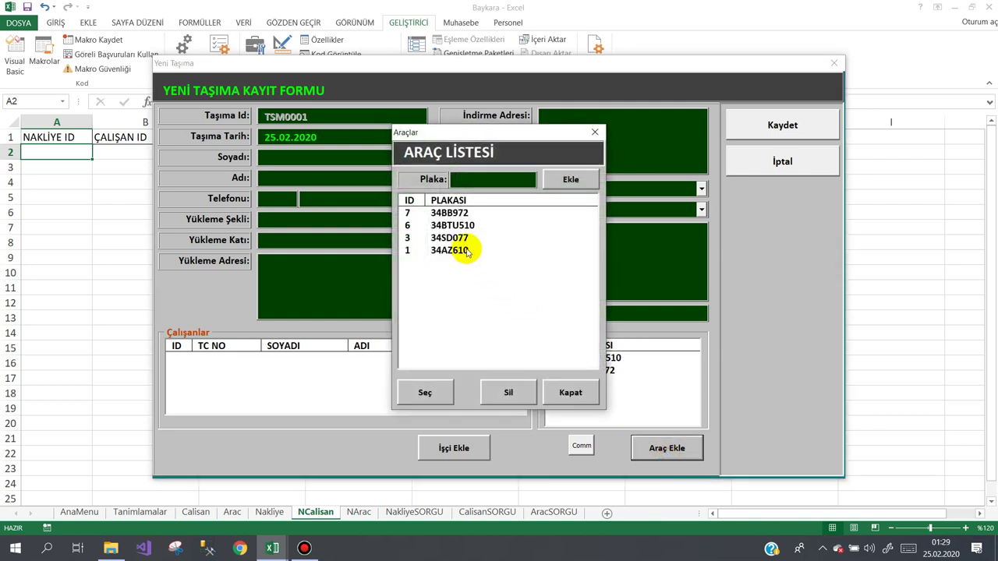
pyautogui.doubleClick(465, 248)
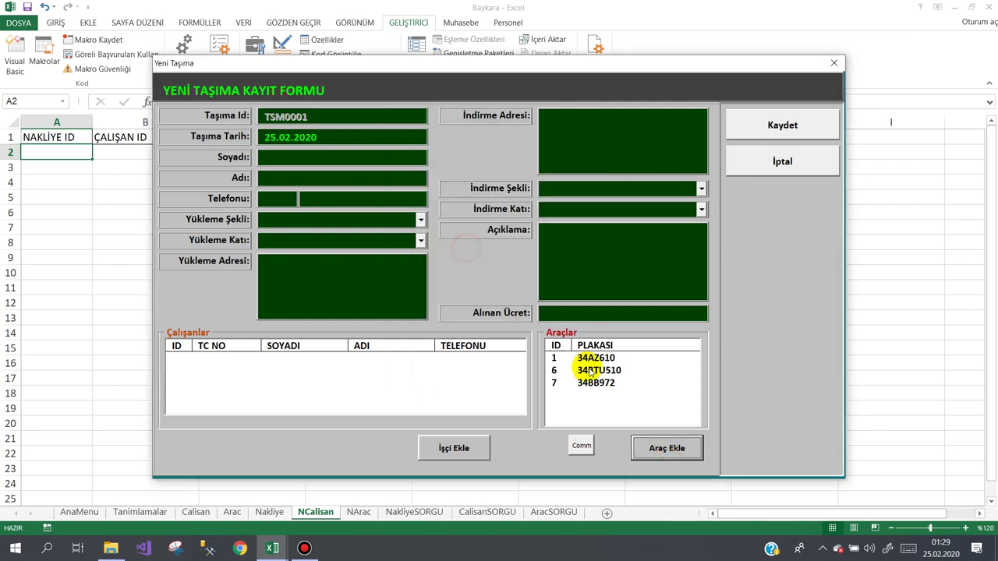
pyautogui.click(586, 447)
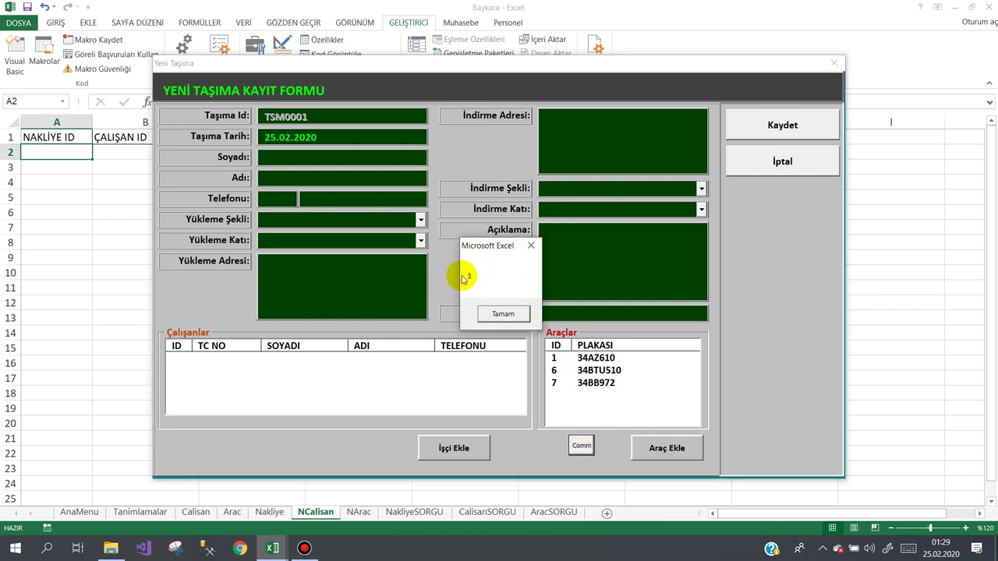
pyautogui.click(529, 247)
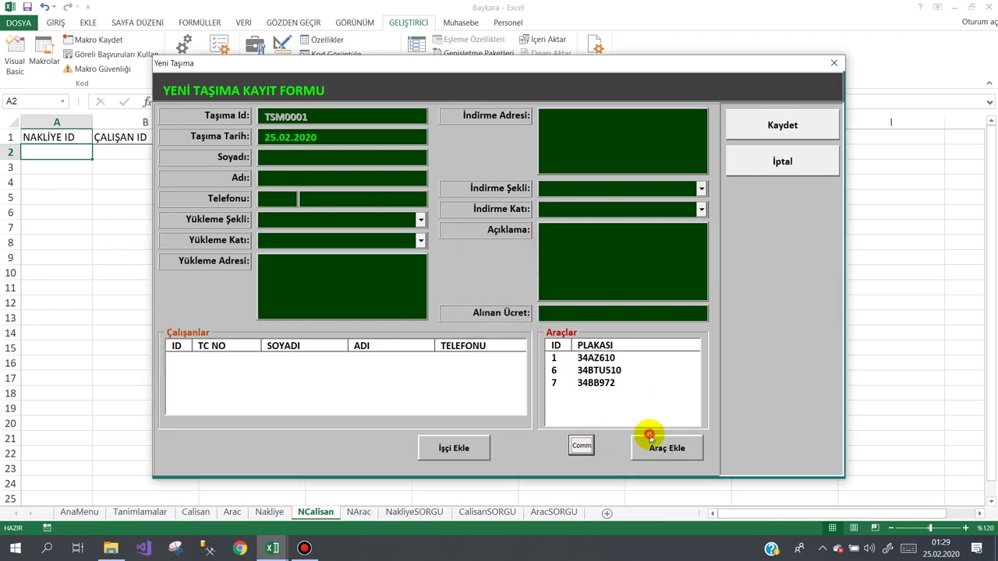
pyautogui.click(668, 452)
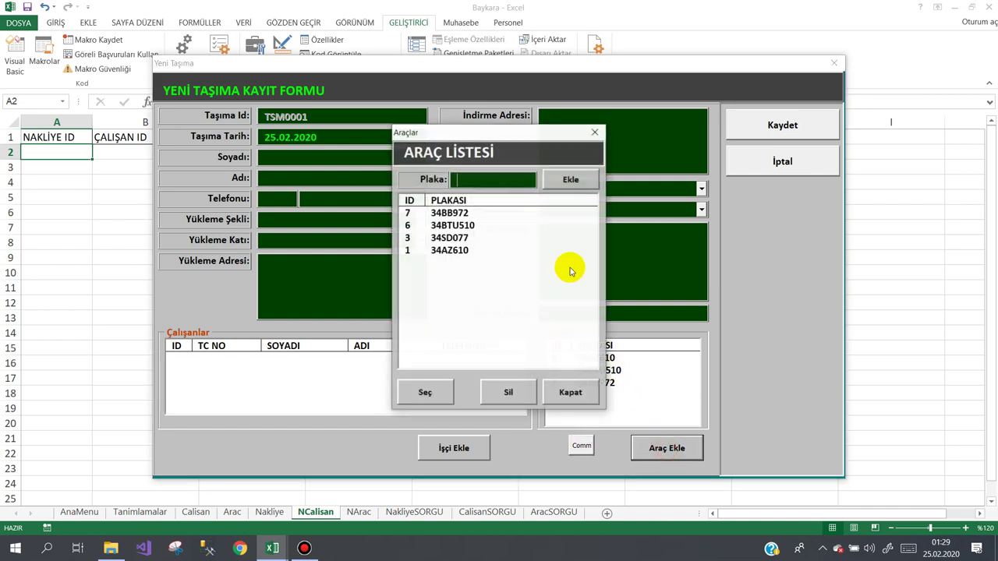
pyautogui.doubleClick(485, 238)
pyautogui.click(579, 449)
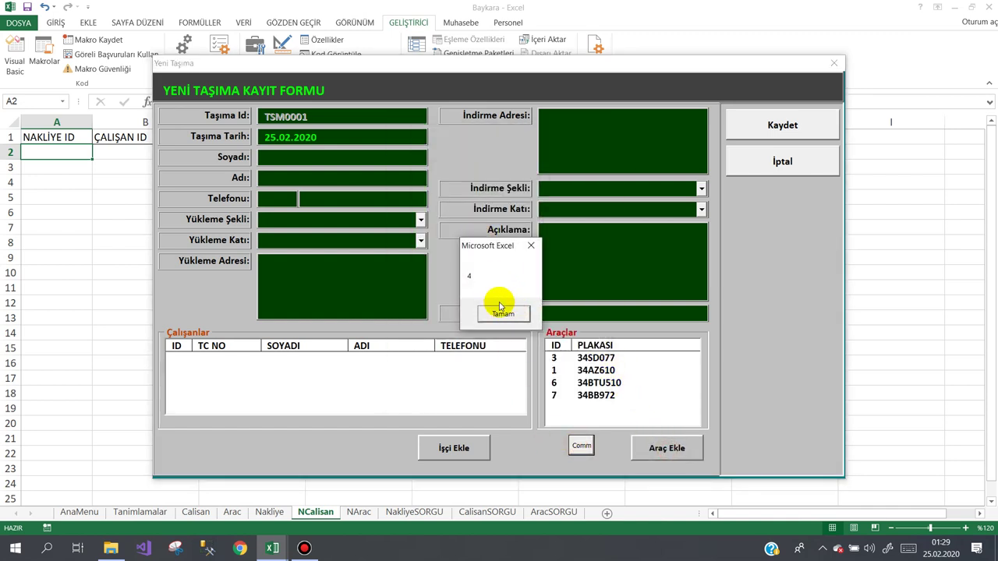
pyautogui.click(503, 311)
pyautogui.doubleClick(592, 382)
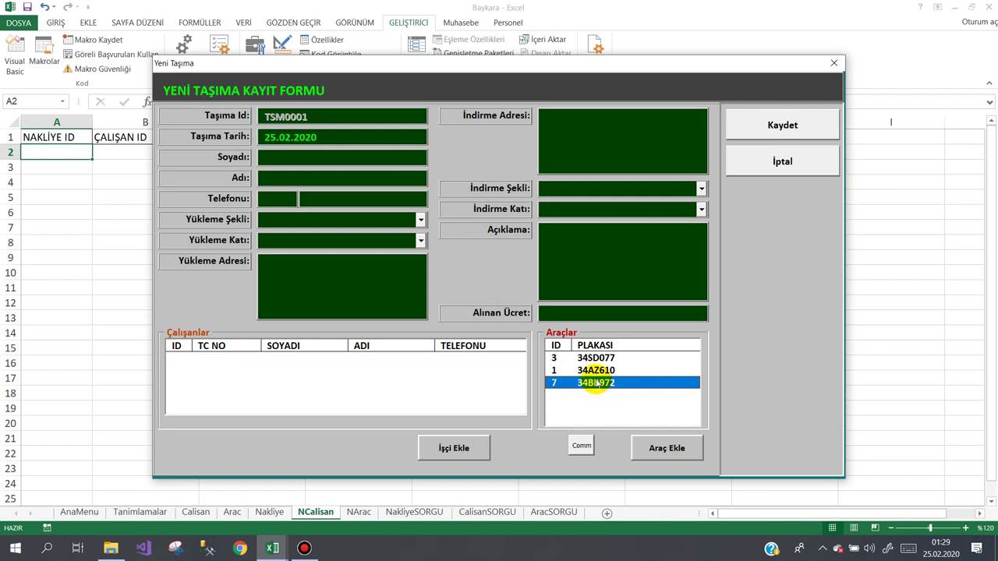
pyautogui.doubleClick(594, 381)
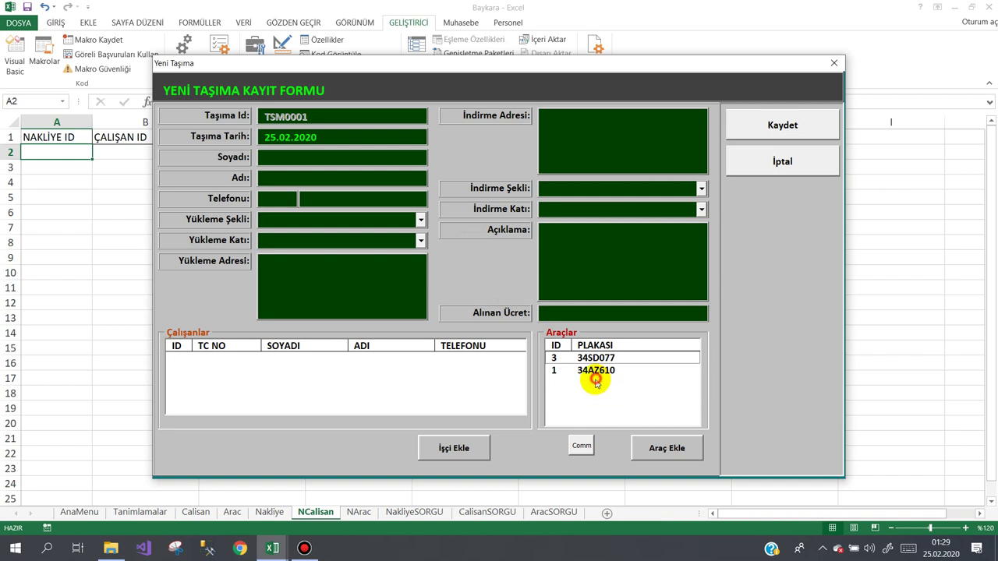
pyautogui.click(577, 446)
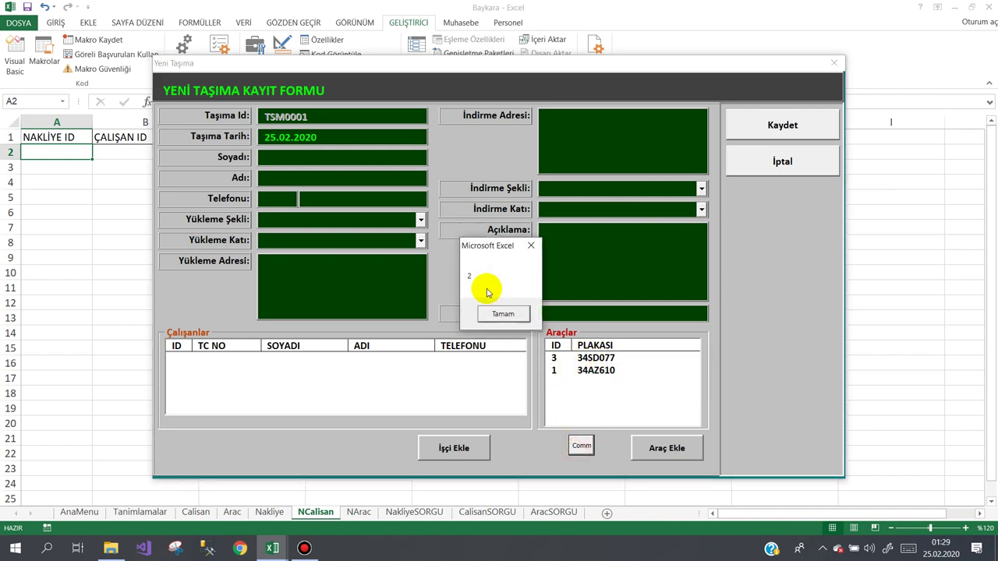
pyautogui.click(531, 245)
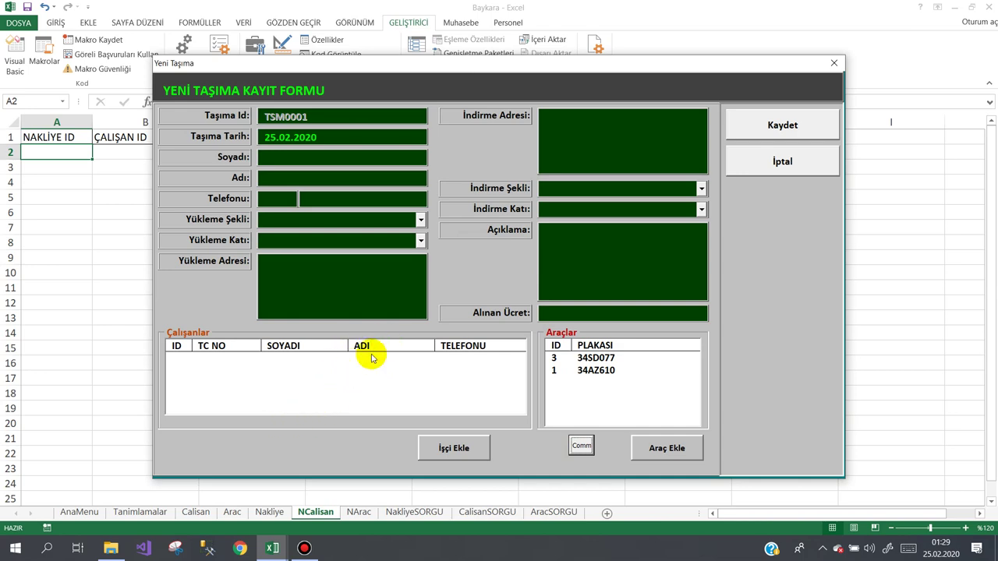
# - Close the form and delete the test CommandButton1 button and its Click procedure
pyautogui.click(799, 160)
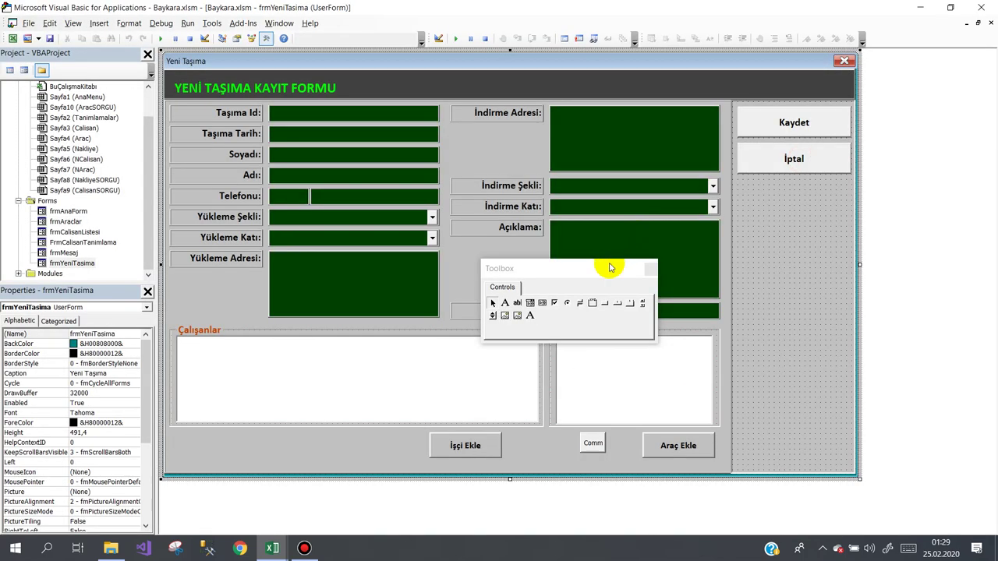
pyautogui.click(591, 442)
pyautogui.doubleClick(591, 442)
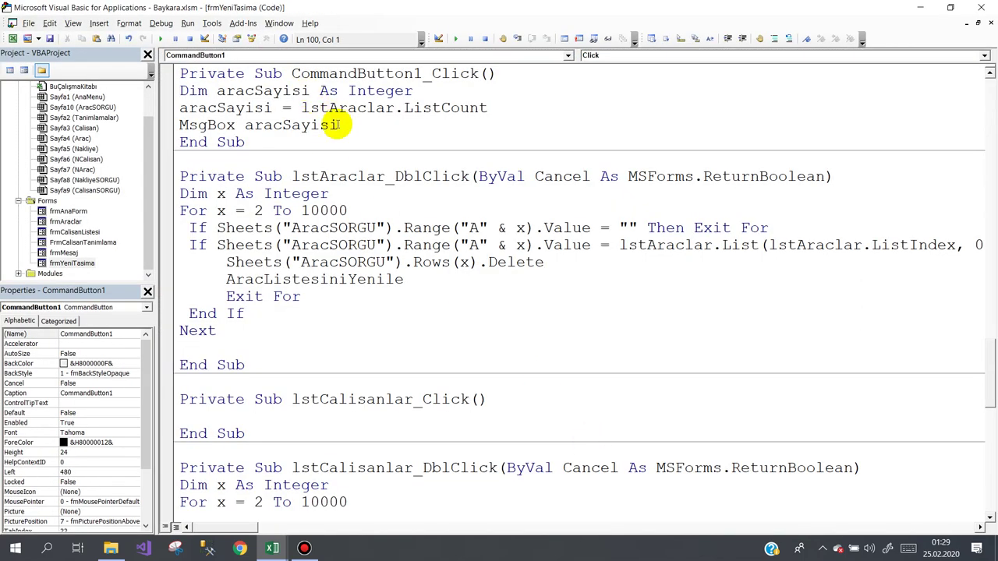
pyautogui.moveTo(251, 143); pyautogui.dragTo(167, 65)
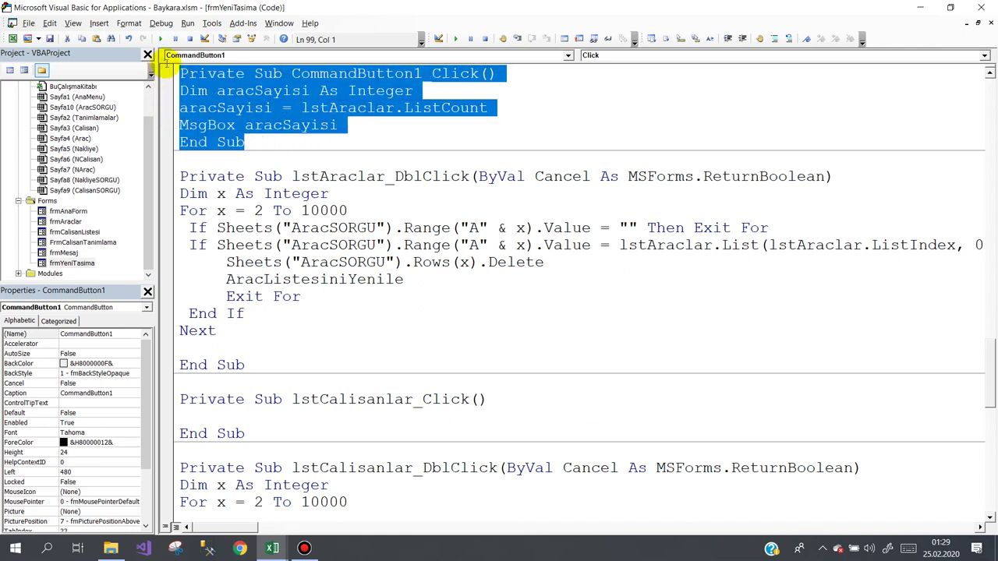
pyautogui.press('Delete')
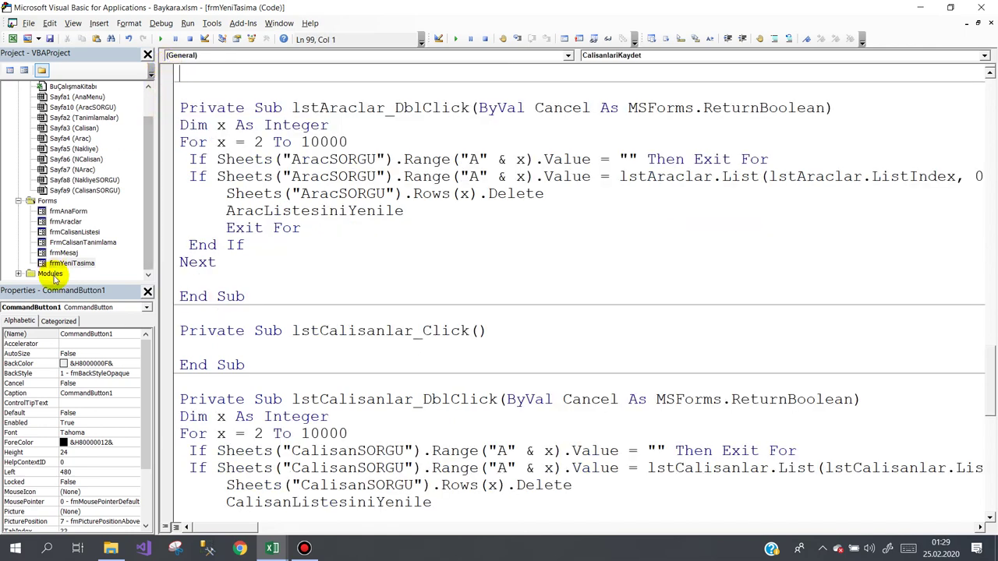
pyautogui.click(68, 262)
pyautogui.doubleClick(69, 263)
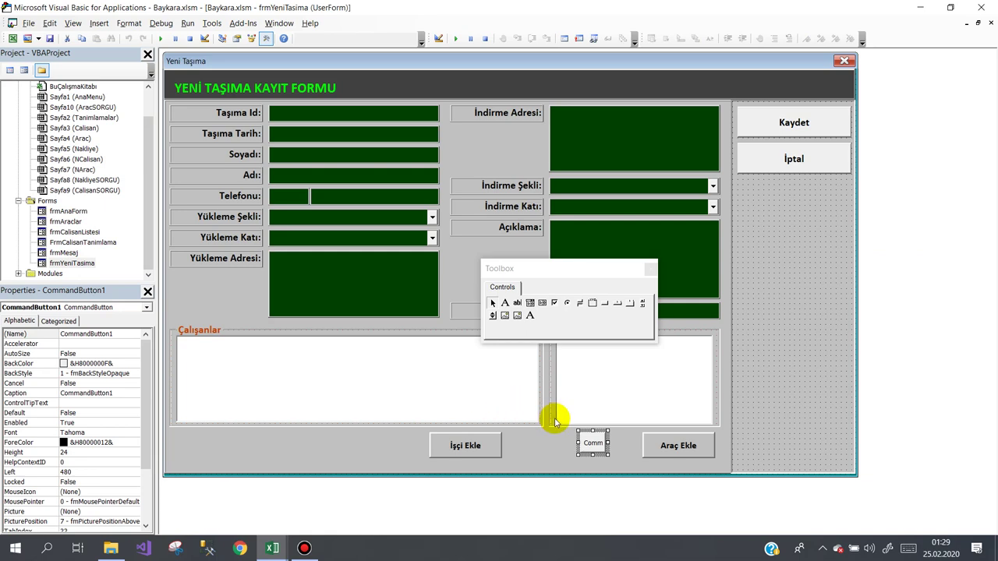
pyautogui.press('Delete')
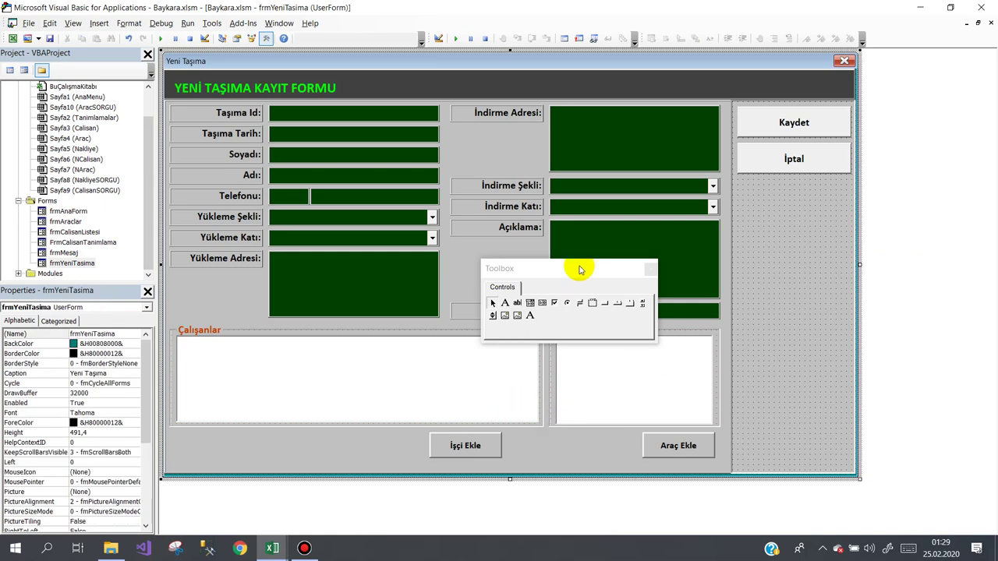
# - Below the ListCount line in AraclariKaydet, add the loop line For x = 2 To aracSayisi + 2
pyautogui.doubleClick(788, 125)
pyautogui.scroll(-9, 419, 265)
pyautogui.scroll(-1, 419, 265)
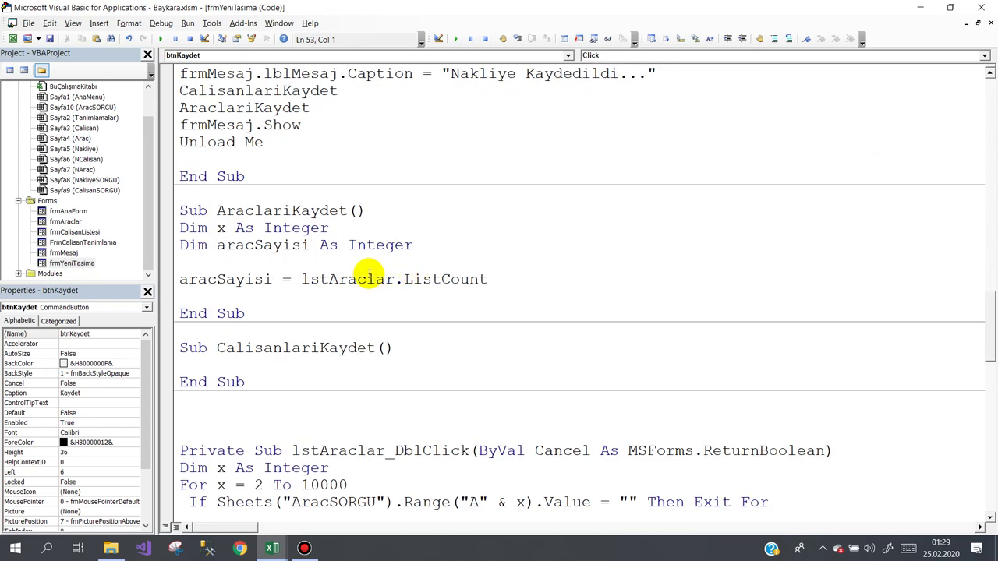
pyautogui.scroll(-1, 351, 281)
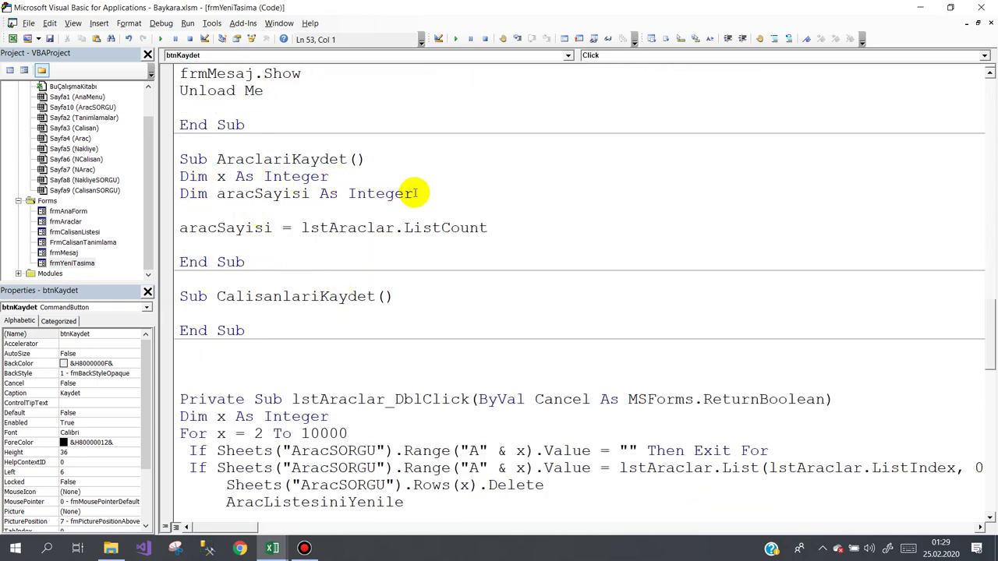
pyautogui.click(189, 244)
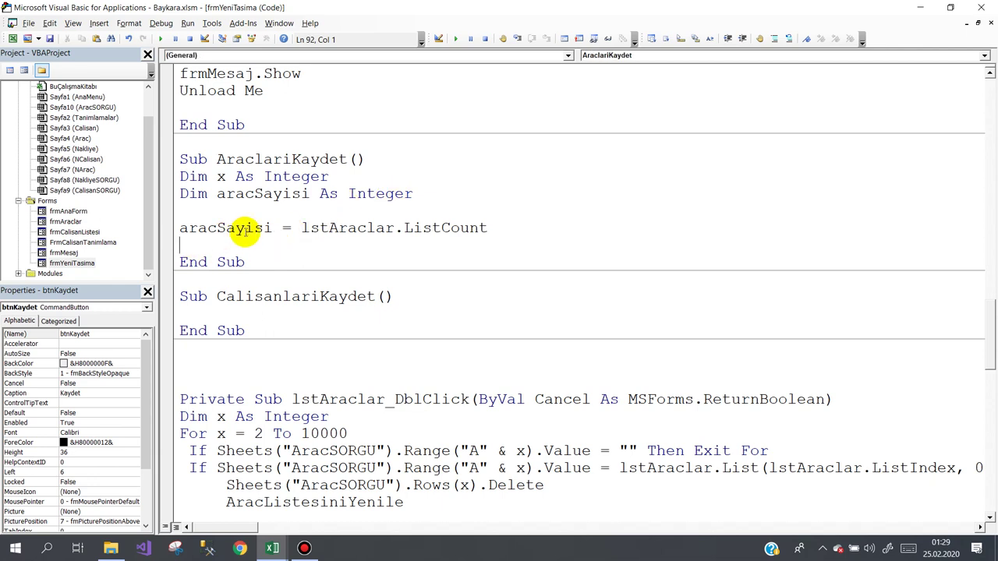
pyautogui.press('Return')
pyautogui.press('Return')
pyautogui.write('for x=2 to ara')
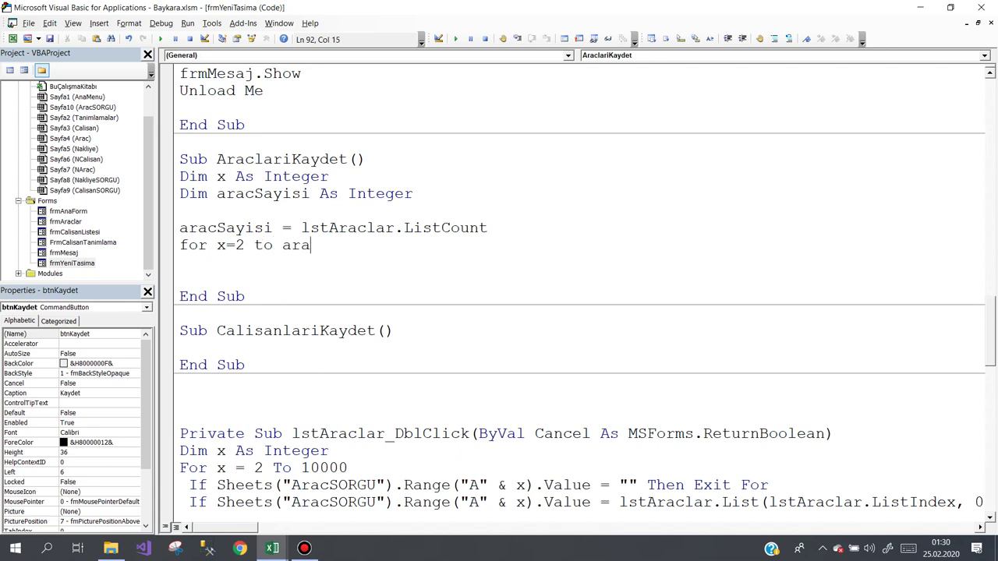
pyautogui.hotkey('ctrl', 'space')
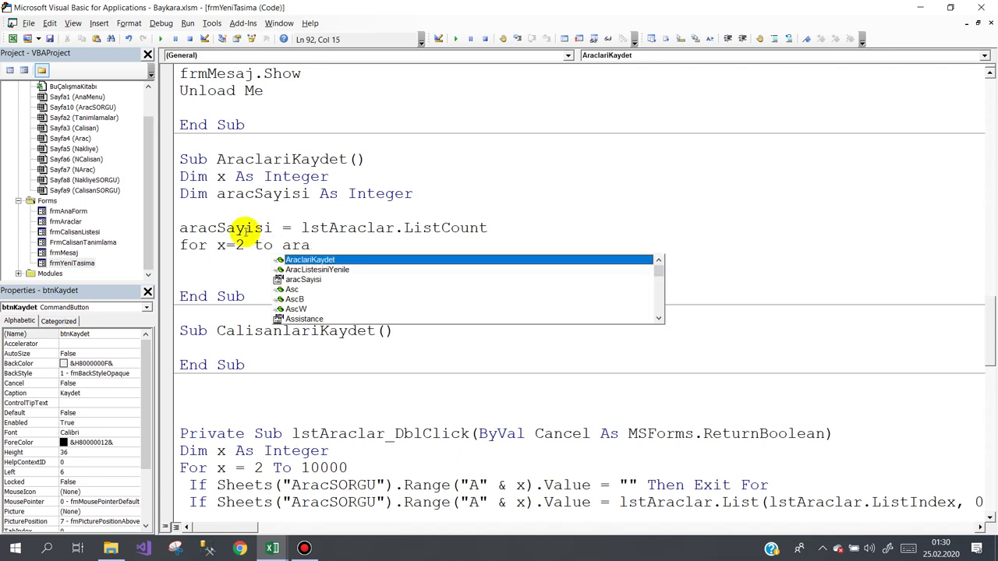
pyautogui.press('Down')
pyautogui.press('Down')
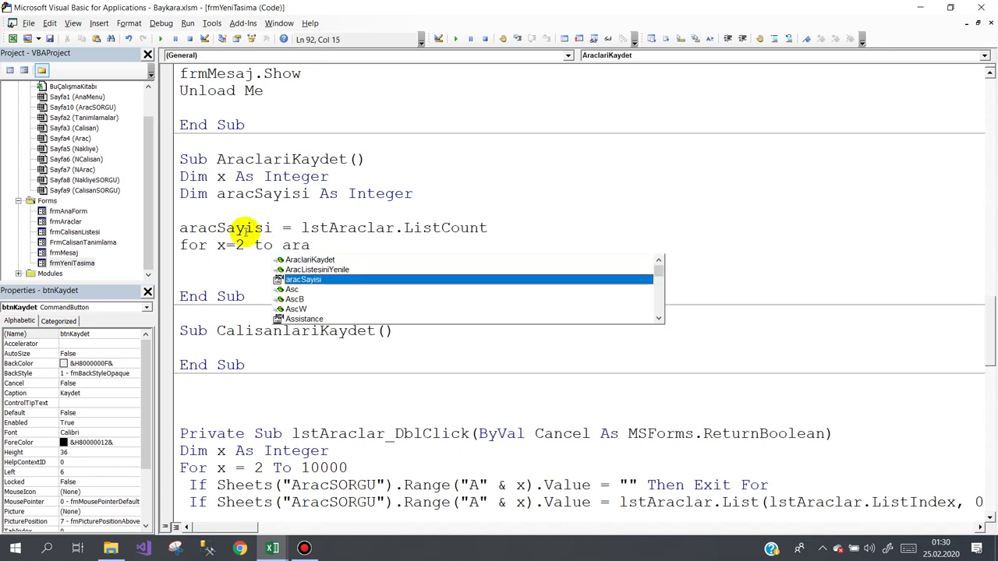
pyautogui.write('+ ')
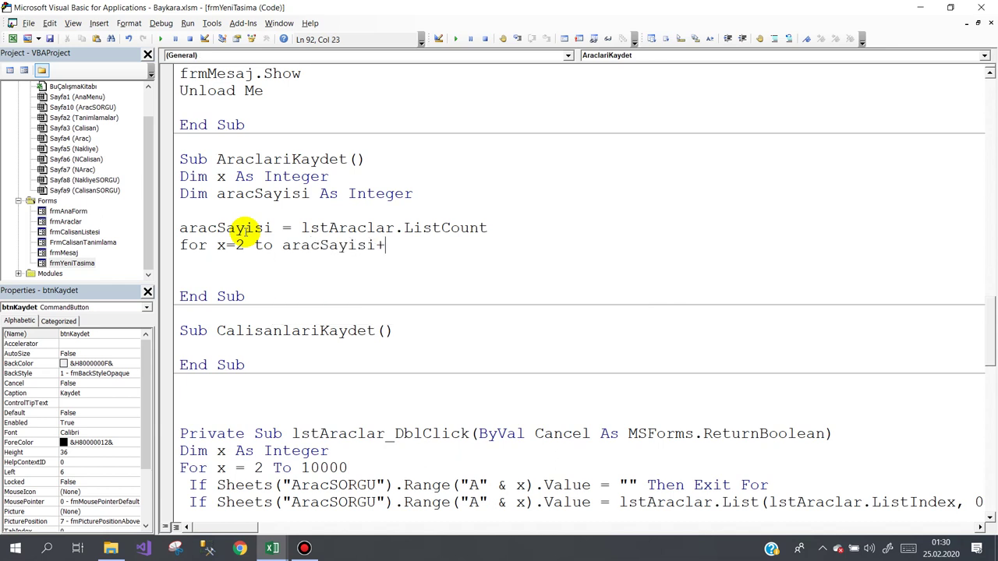
pyautogui.write('2')
pyautogui.press('Return')
pyautogui.press('Return')
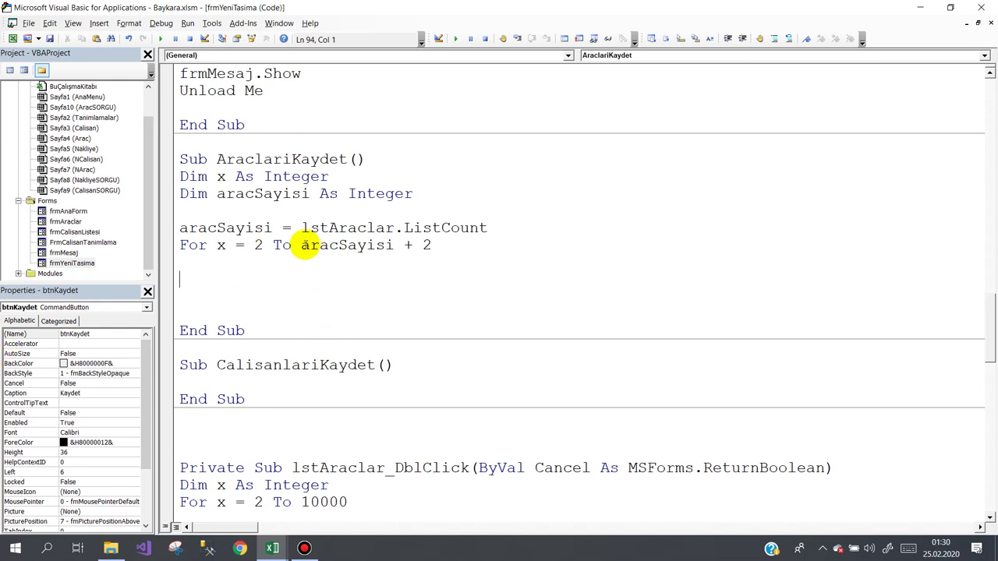
pyautogui.moveTo(302, 246); pyautogui.dragTo(393, 247)
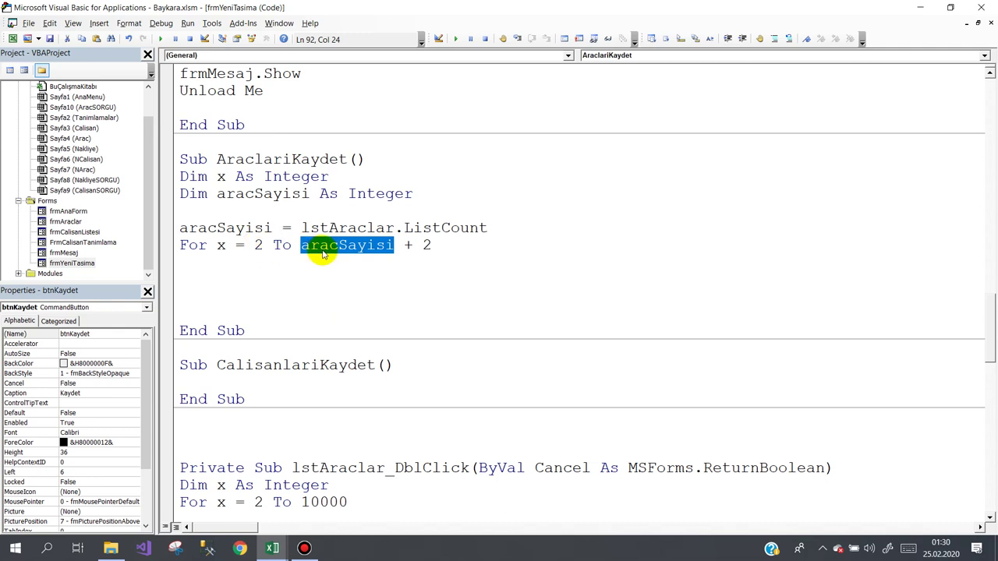
pyautogui.moveTo(432, 246); pyautogui.dragTo(306, 246)
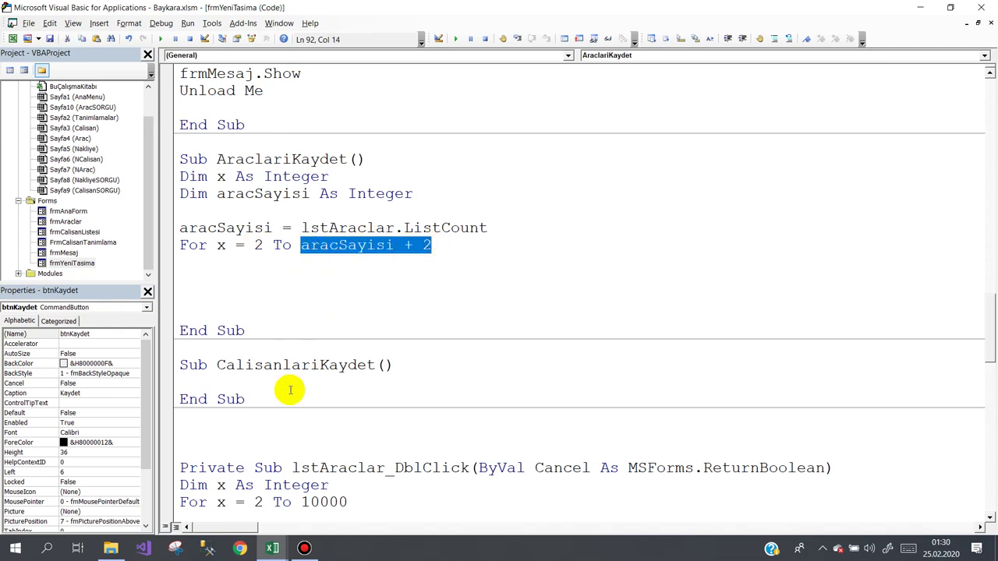
pyautogui.click(272, 548)
# - Count the NArac sheet's data rows A2–A4, then return to the VBA code editor
pyautogui.click(240, 491)
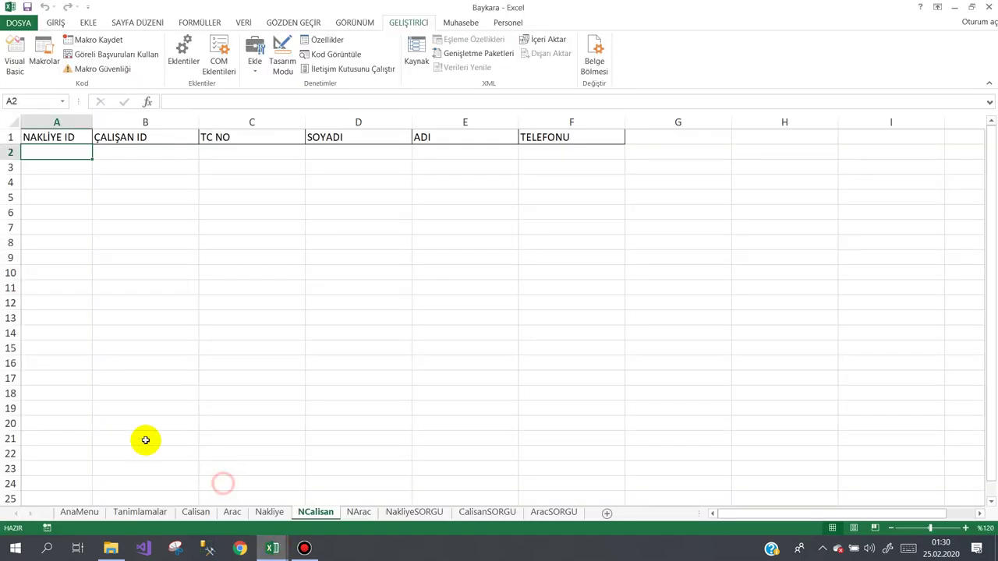
pyautogui.click(357, 512)
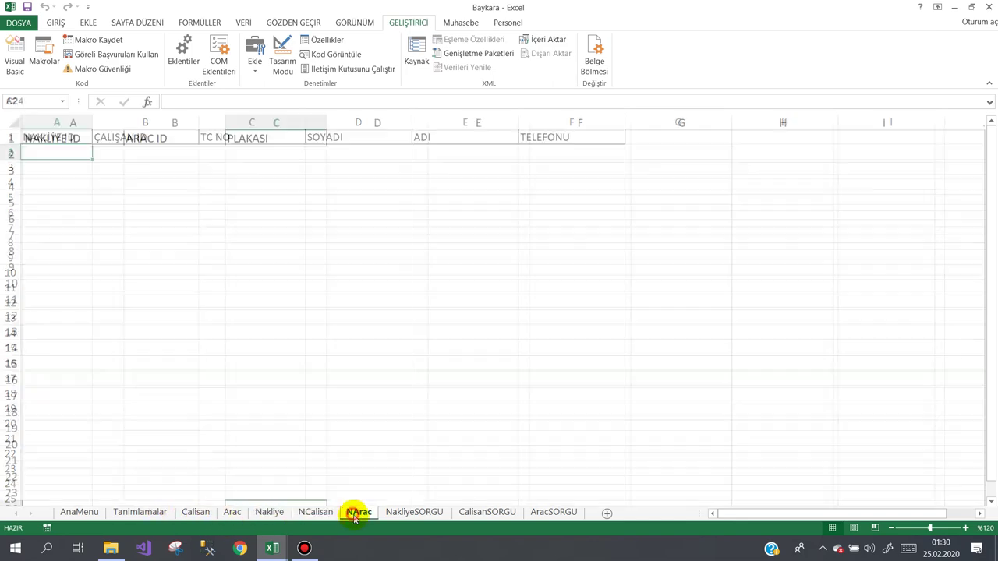
pyautogui.click(39, 150)
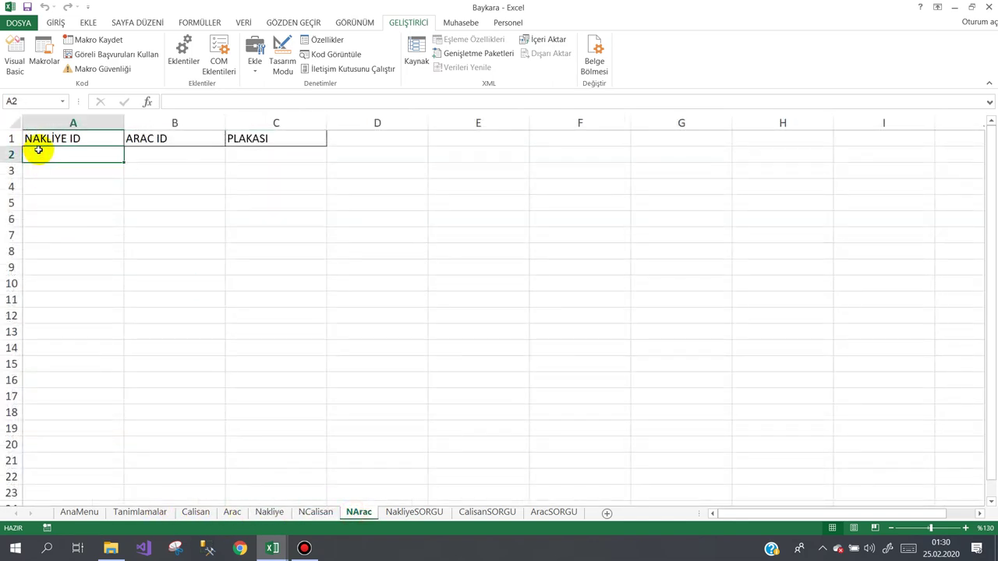
pyautogui.click(35, 170)
pyautogui.click(34, 184)
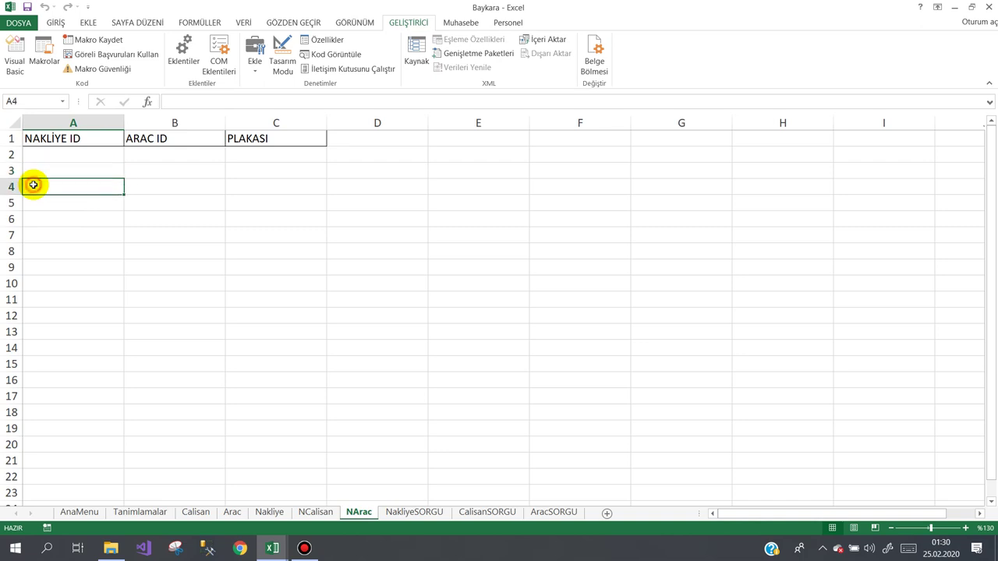
pyautogui.click(33, 158)
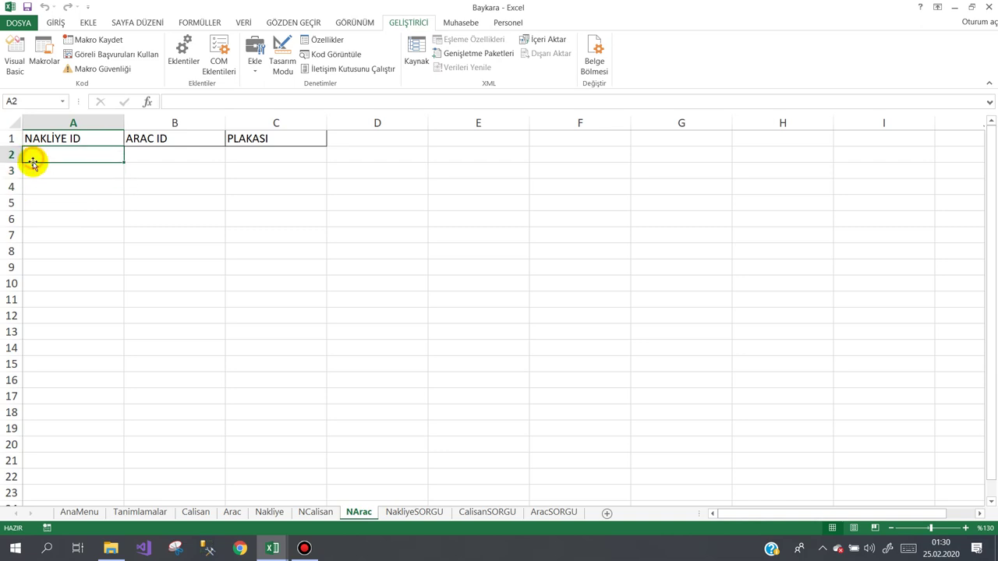
pyautogui.click(32, 170)
pyautogui.click(36, 186)
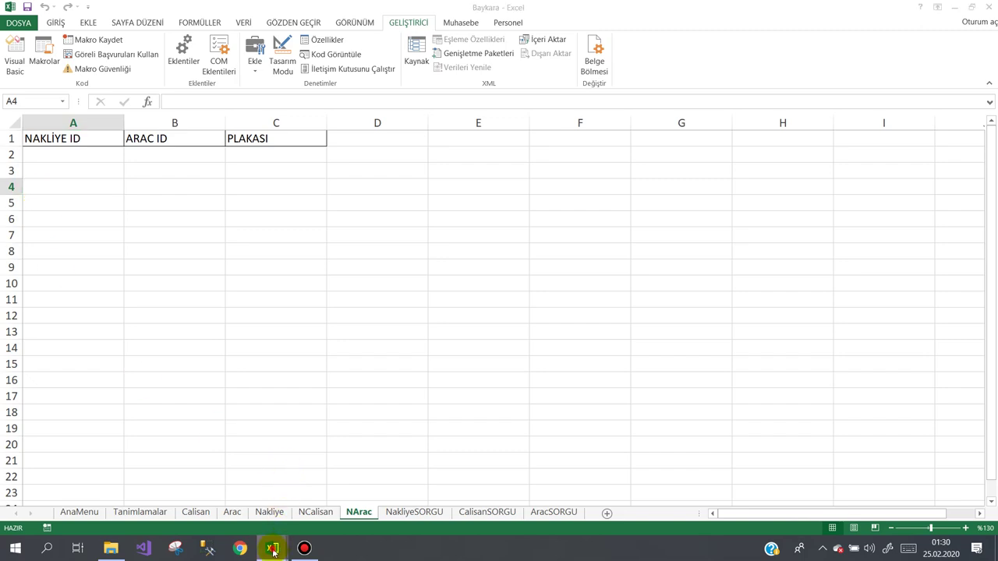
pyautogui.click(318, 515)
# - Change the loop bound to aracSayisi + 1 and close the loop with Next
pyautogui.click(411, 263)
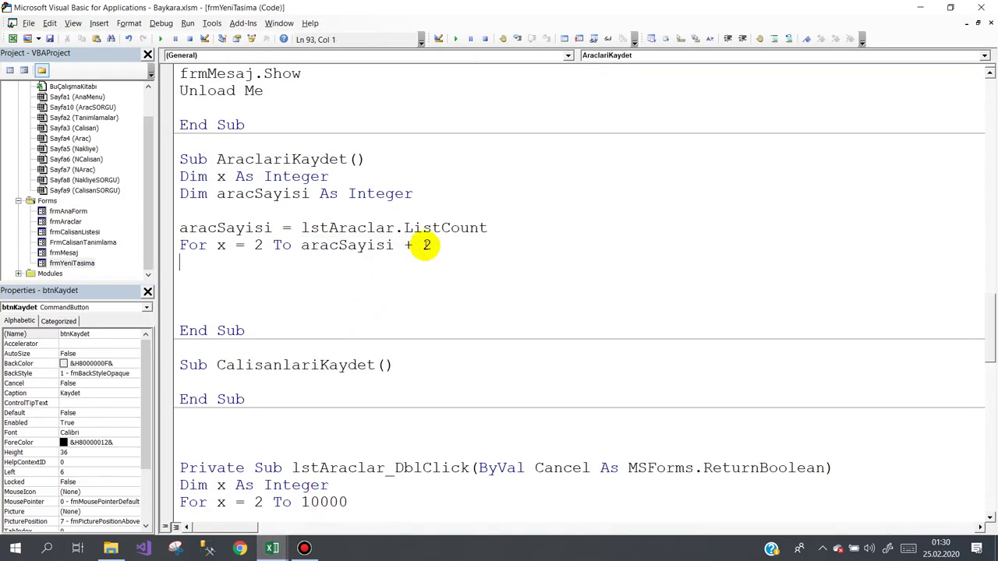
pyautogui.doubleClick(428, 247)
pyautogui.write('1')
pyautogui.click(414, 283)
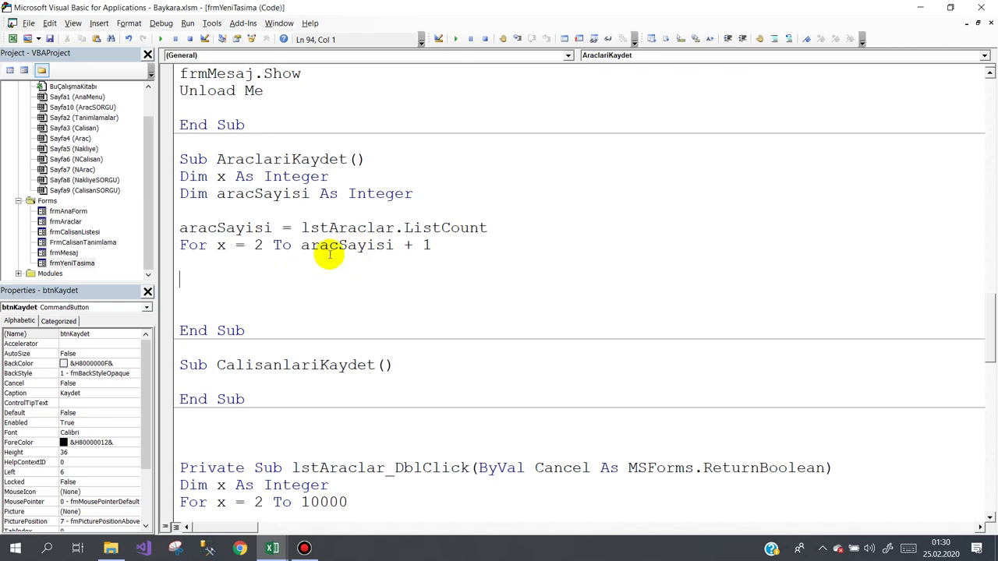
pyautogui.click(251, 245)
pyautogui.moveTo(277, 249); pyautogui.dragTo(466, 246)
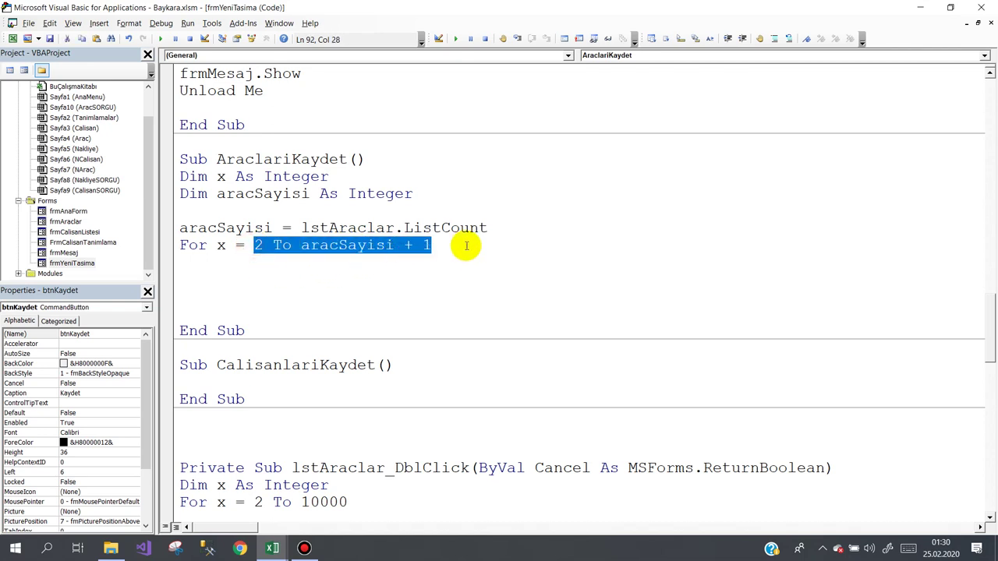
pyautogui.click(382, 283)
pyautogui.click(357, 246)
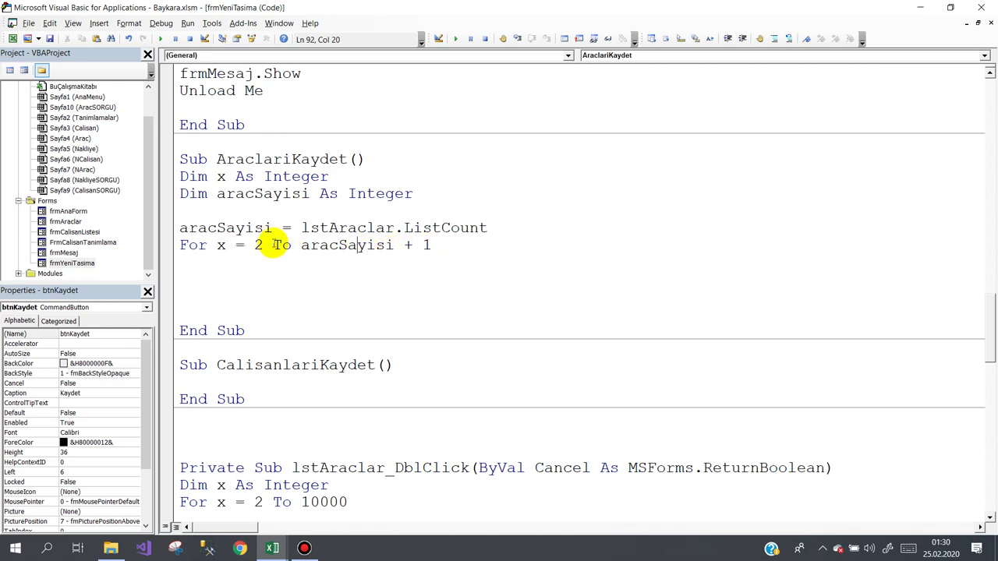
pyautogui.click(182, 279)
pyautogui.write('next')
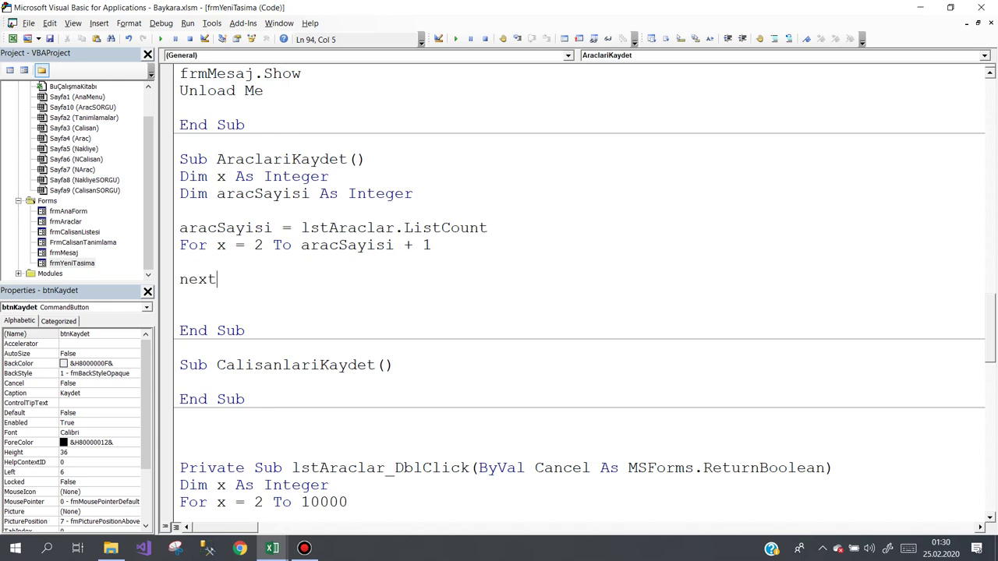
pyautogui.click(218, 262)
# - Inside the loop, add Sheets("NArac").Rows(2).Insert
pyautogui.hotkey('ctrl', 'space')
pyautogui.write('(')
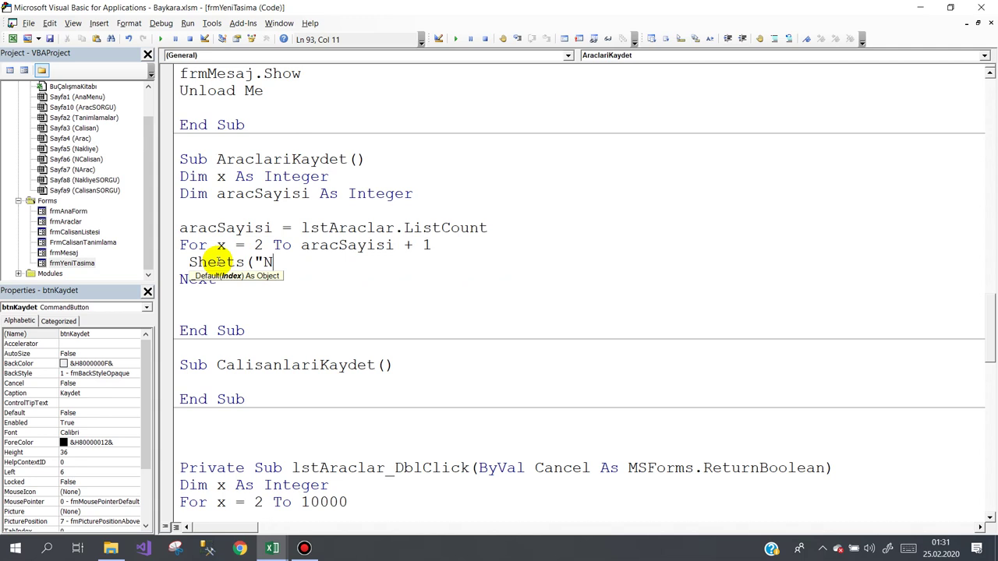
pyautogui.write('Arac')
pyautogui.write('").')
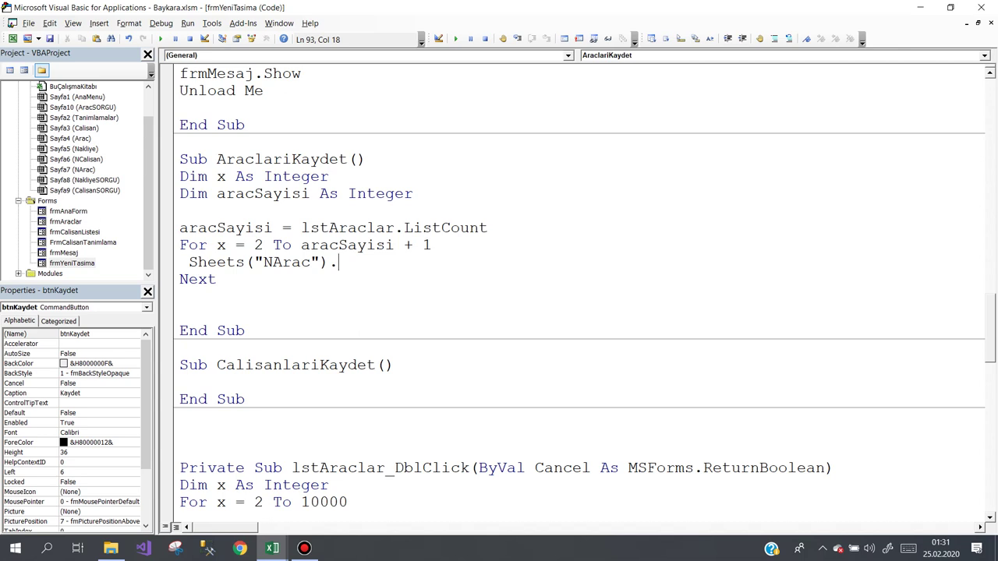
pyautogui.write('rw')
pyautogui.press('BackSpace')
pyautogui.write('ows')
pyautogui.write('(x)')
pyautogui.write('.i')
pyautogui.click(392, 263)
pyautogui.doubleClick(392, 263)
pyautogui.write('2')
pyautogui.click(422, 262)
pyautogui.write('n')
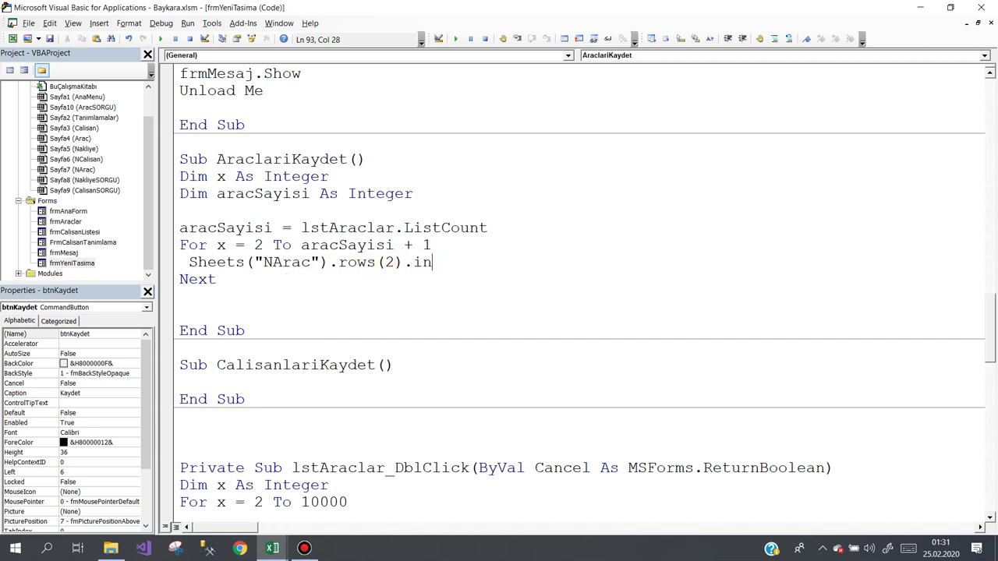
pyautogui.write('sert')
pyautogui.click(365, 297)
pyautogui.click(479, 262)
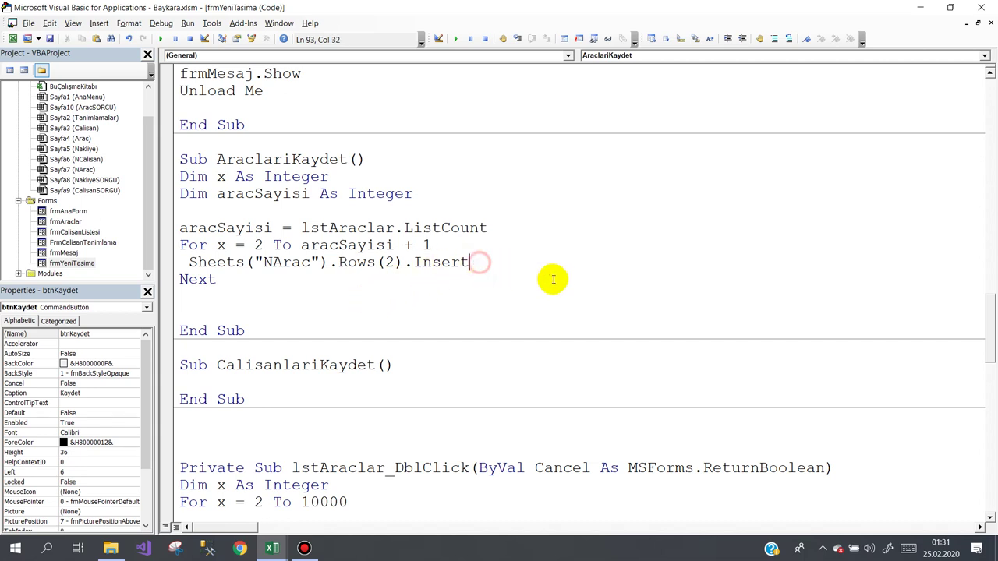
pyautogui.press('Return')
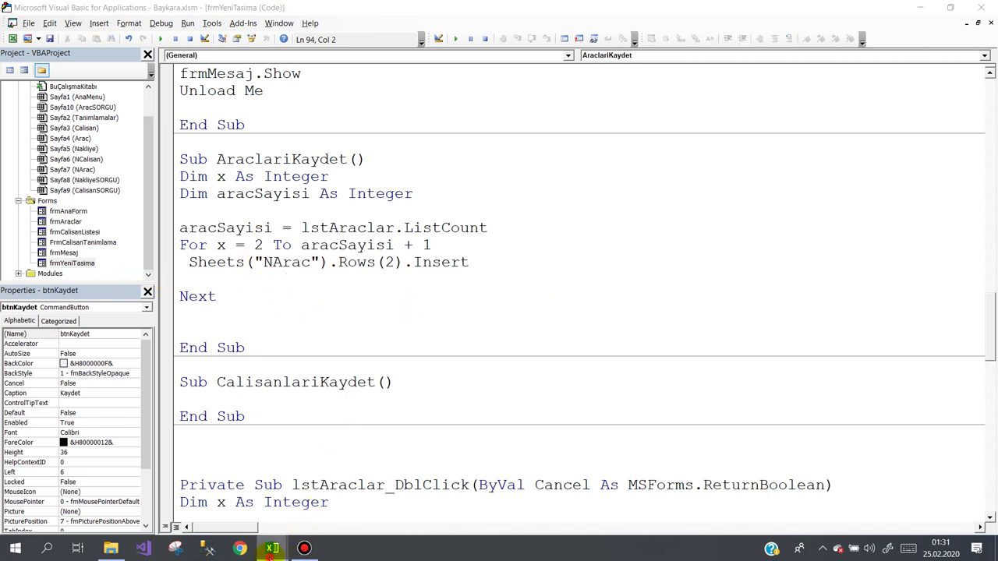
# - Start the next loop line as Sheets("NArac").Range("A2").Value =
pyautogui.click(226, 503)
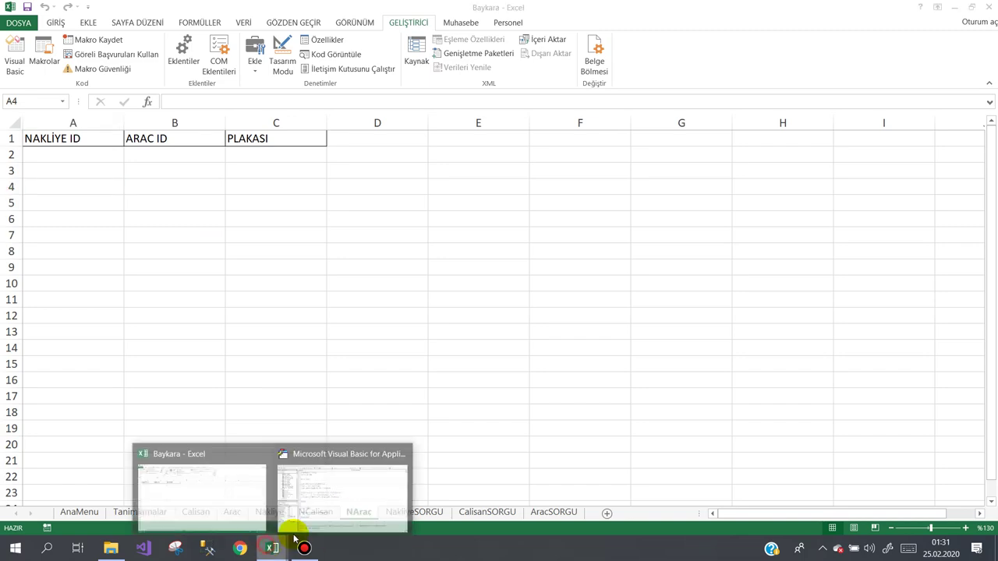
pyautogui.click(332, 490)
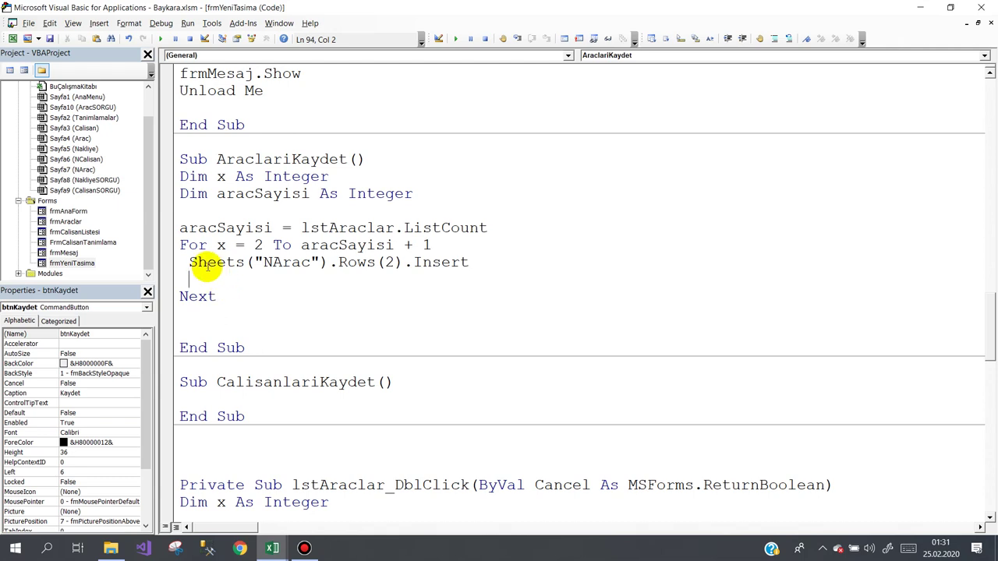
pyautogui.moveTo(191, 264); pyautogui.dragTo(328, 263)
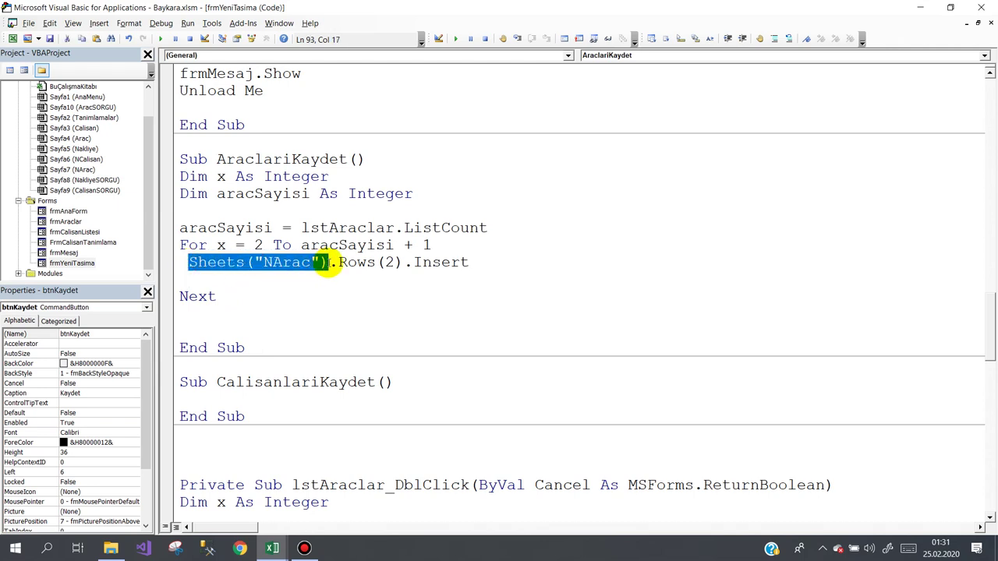
pyautogui.click(238, 275)
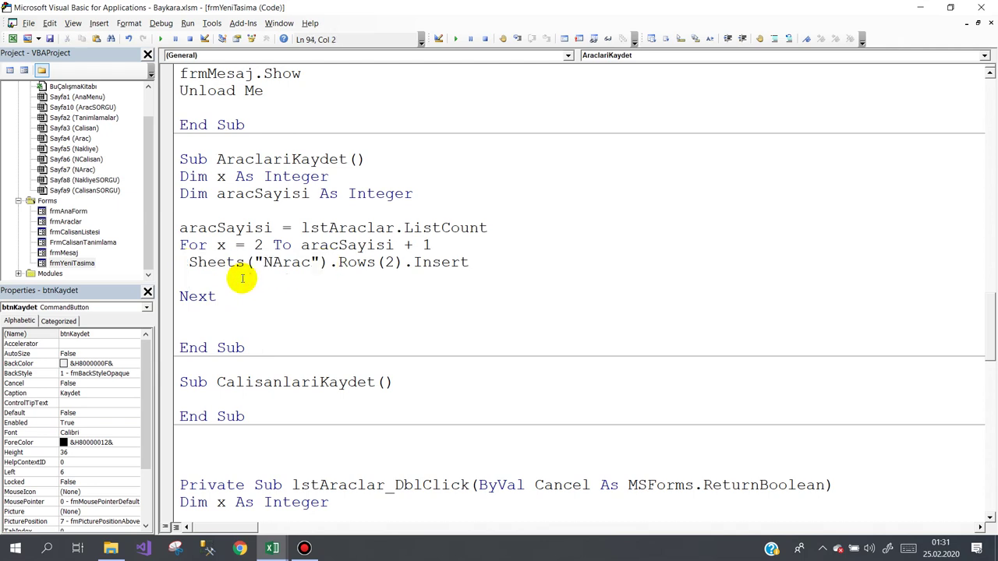
pyautogui.write('Sheets("NArac")')
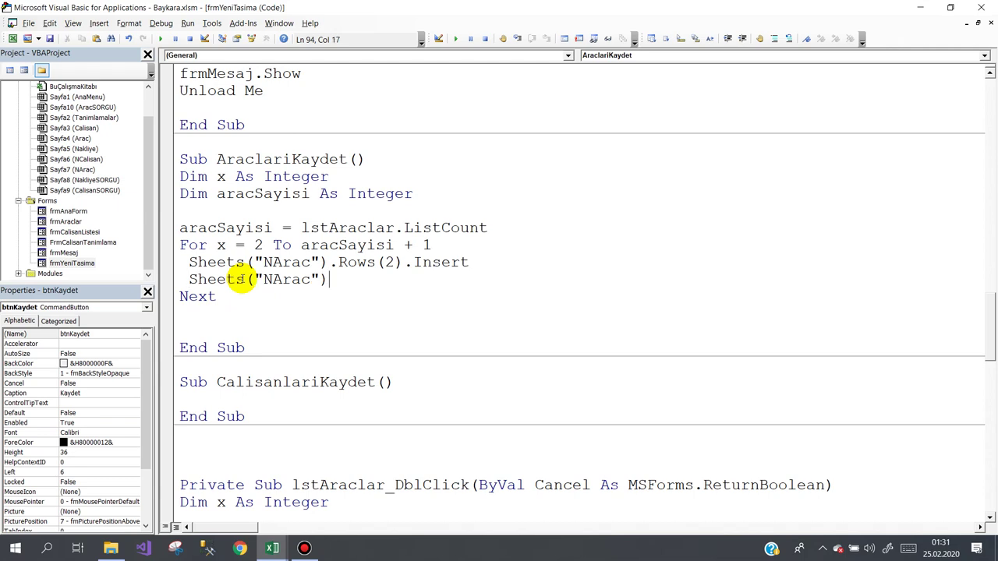
pyautogui.write('.r')
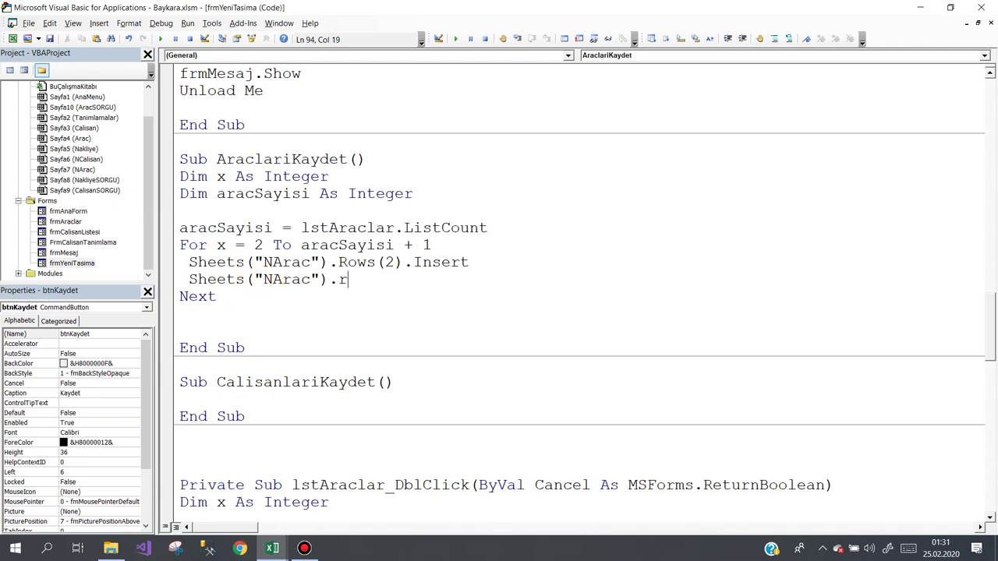
pyautogui.write('ange')
pyautogui.write('("')
pyautogui.write('A')
pyautogui.write('2"')
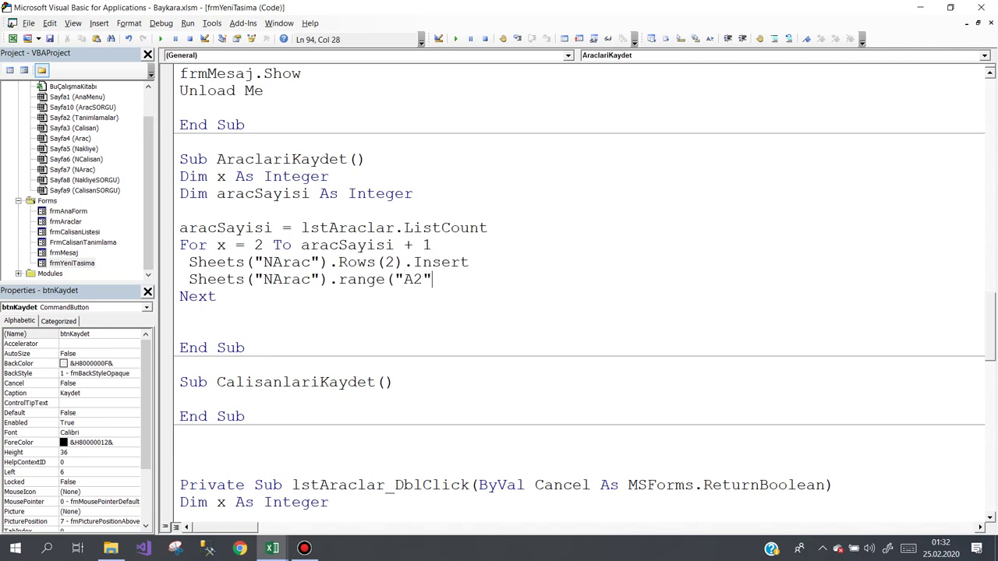
pyautogui.write(').va')
pyautogui.write('lu')
pyautogui.write('e=')
# - After checking the NArac columns, complete Range("A2").Value = txtTasimaId.Value
pyautogui.click(271, 549)
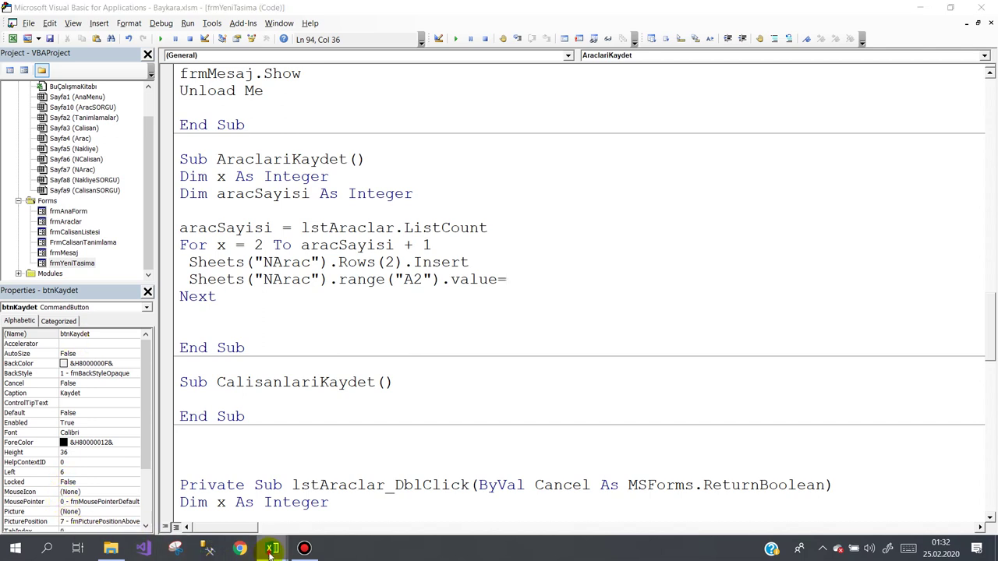
pyautogui.click(222, 499)
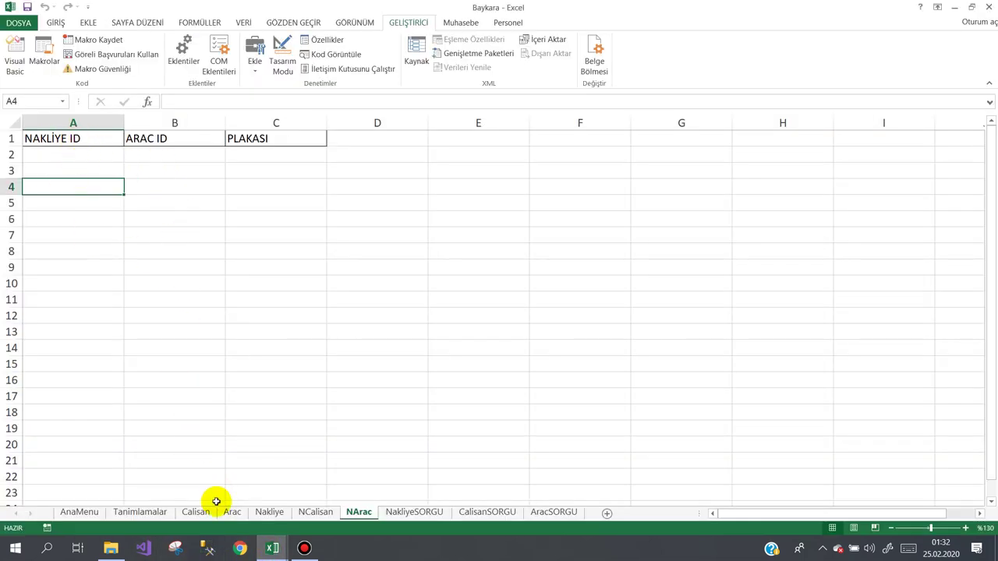
pyautogui.click(335, 499)
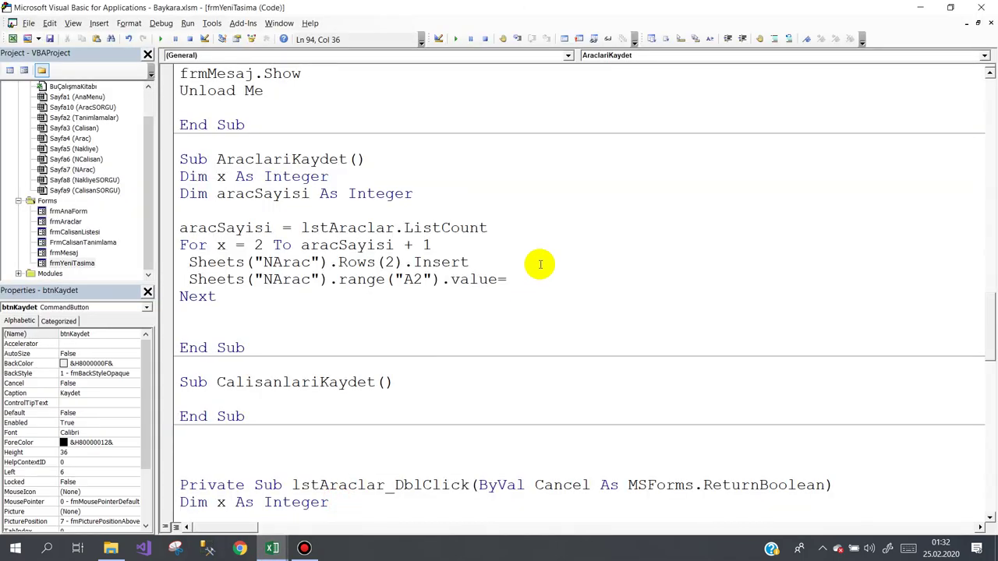
pyautogui.write('txtN')
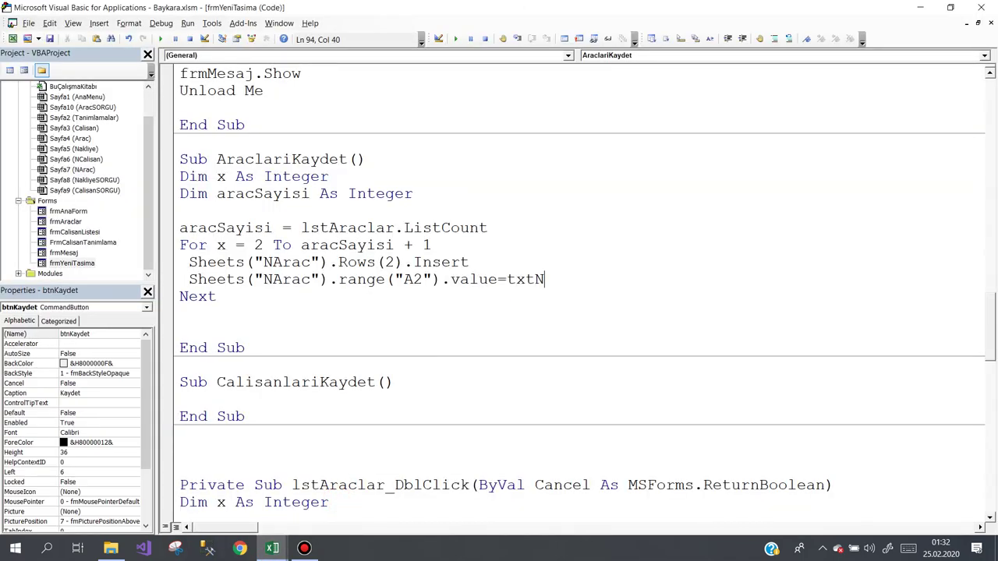
pyautogui.hotkey('ctrl', 'space')
pyautogui.press('Down')
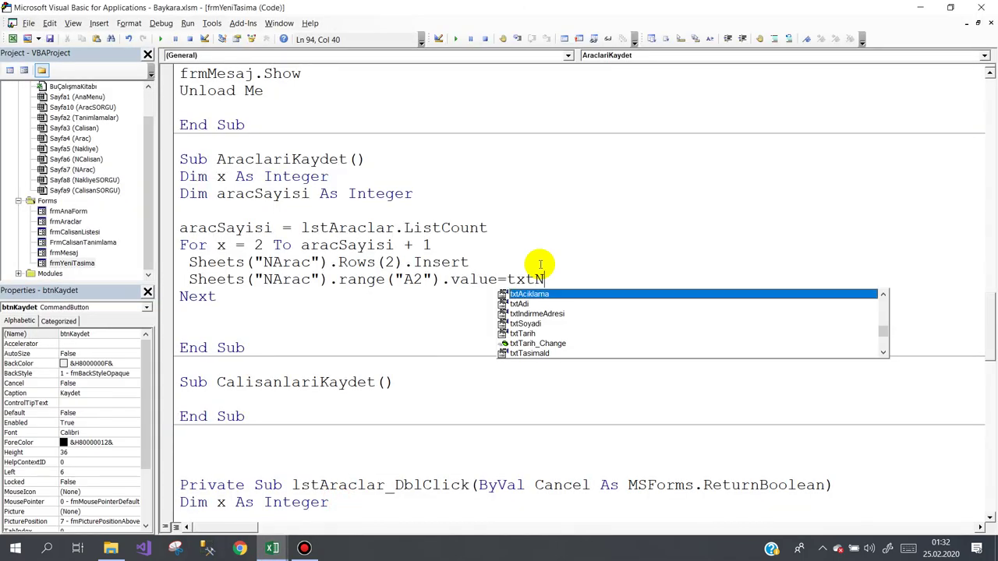
pyautogui.press('Down')
pyautogui.press('Down')
pyautogui.press('Down')
pyautogui.press('Down')
pyautogui.press('Down')
pyautogui.press('Down')
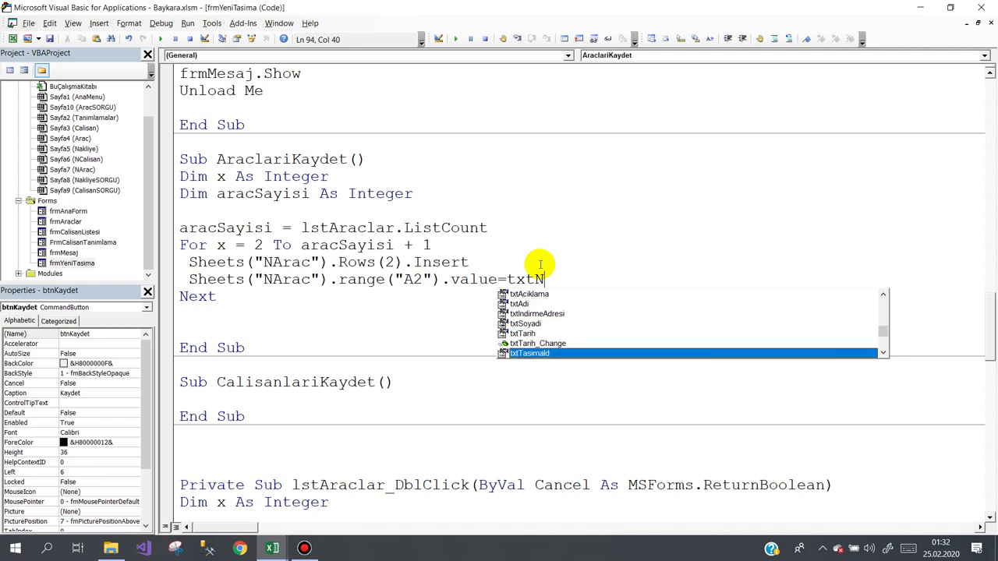
pyautogui.write('.va')
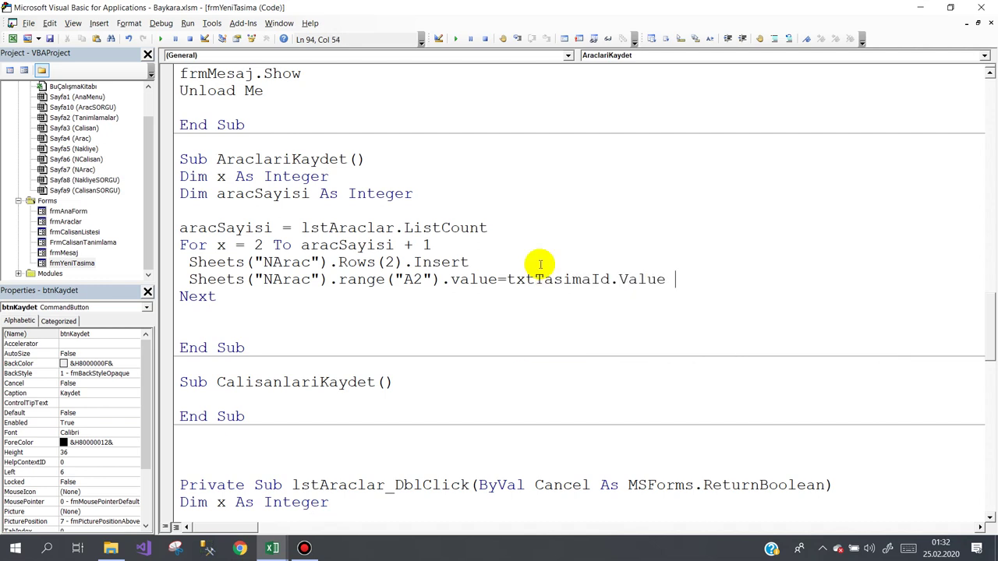
pyautogui.press('Return')
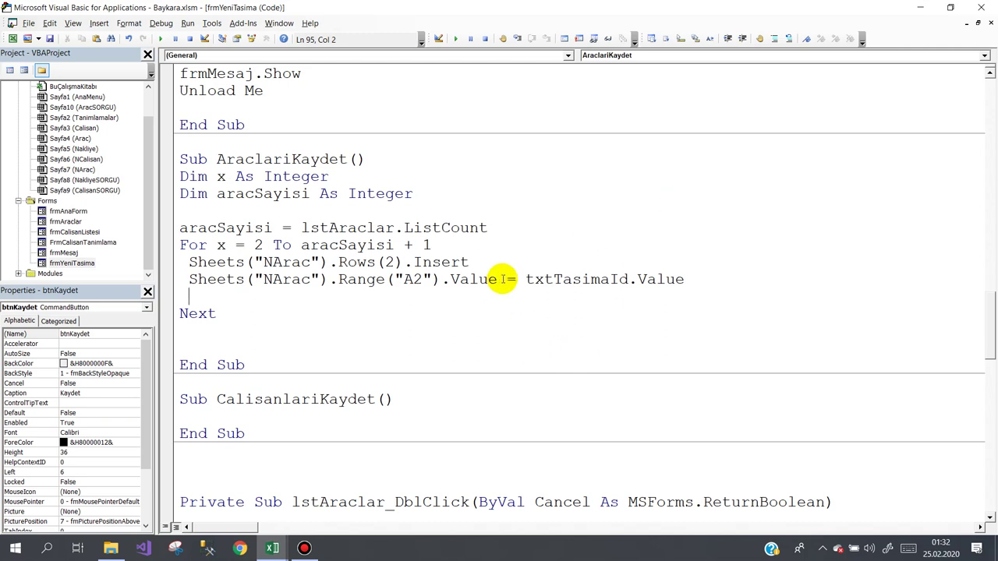
# - Duplicate the A2 cell reference on the next line and change it to B2
pyautogui.moveTo(501, 279)
pyautogui.mouseDown()
pyautogui.moveTo(230, 294)
pyautogui.moveTo(182, 278)
pyautogui.mouseUp()
pyautogui.hotkey('ctrl', 'c')
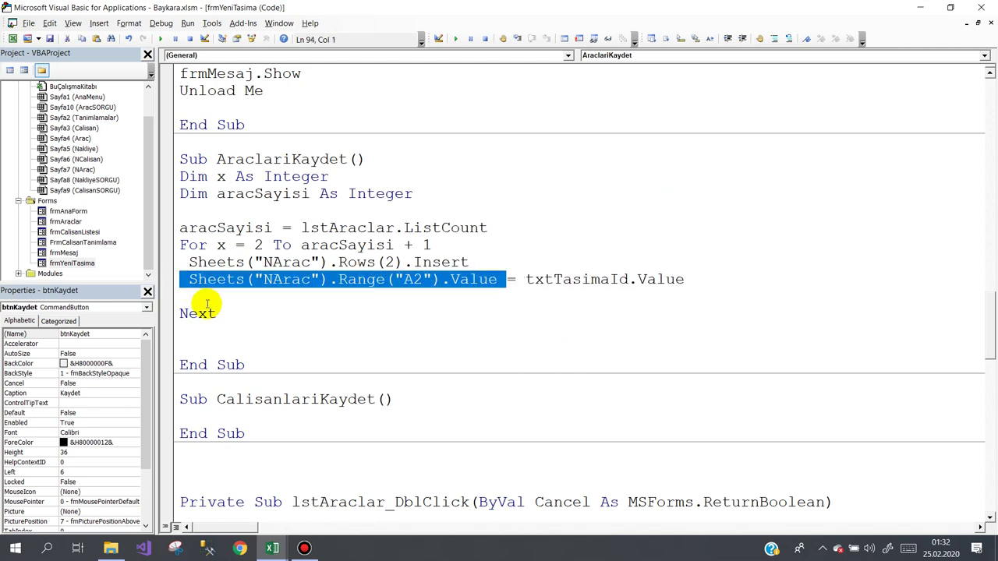
pyautogui.click(201, 298)
pyautogui.hotkey('ctrl', 'v')
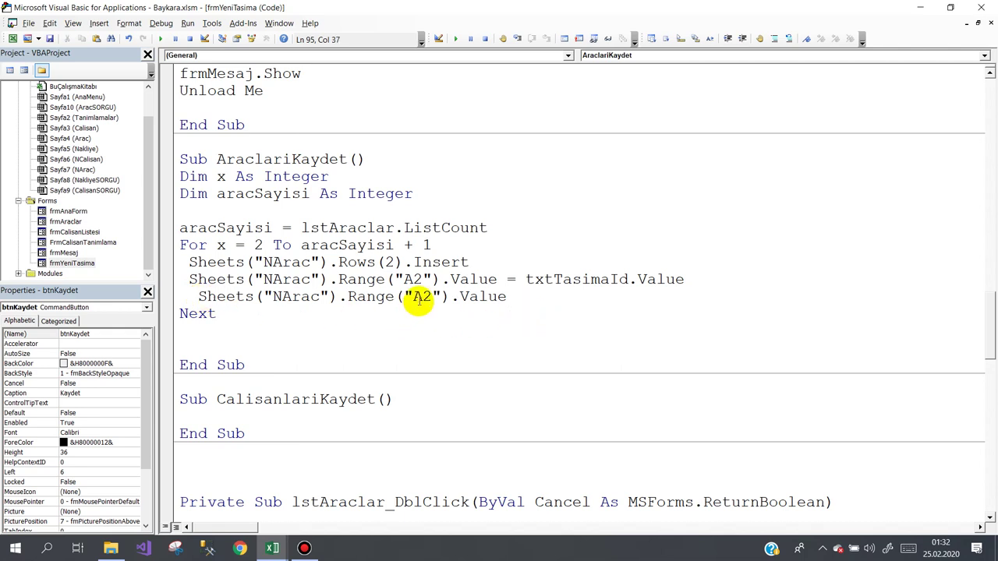
pyautogui.moveTo(424, 297); pyautogui.dragTo(413, 298)
pyautogui.write('B')
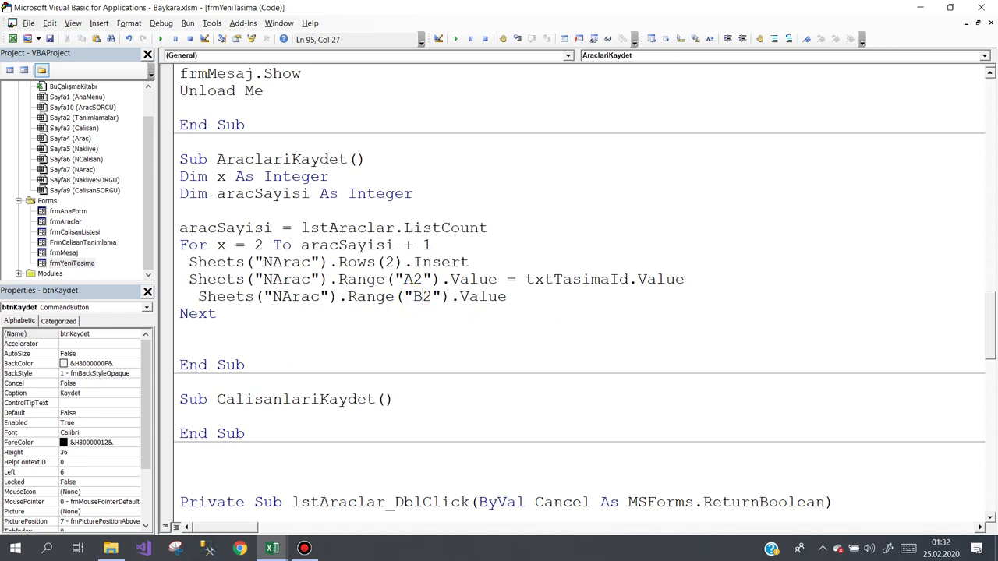
# - Assign lstAraclar.List(lstAraclar.ListIndex, 0) to B2
pyautogui.click(515, 301)
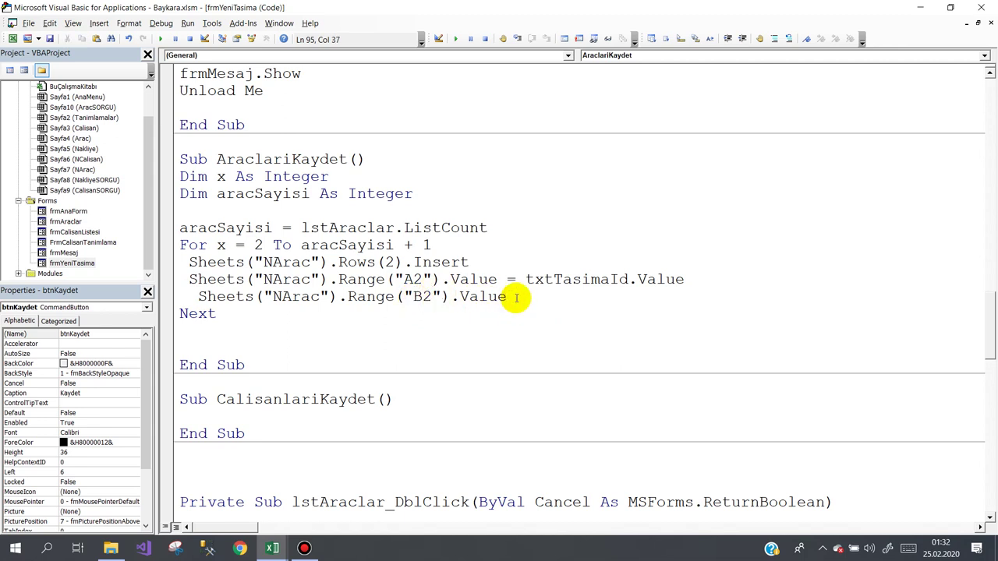
pyautogui.write('=s')
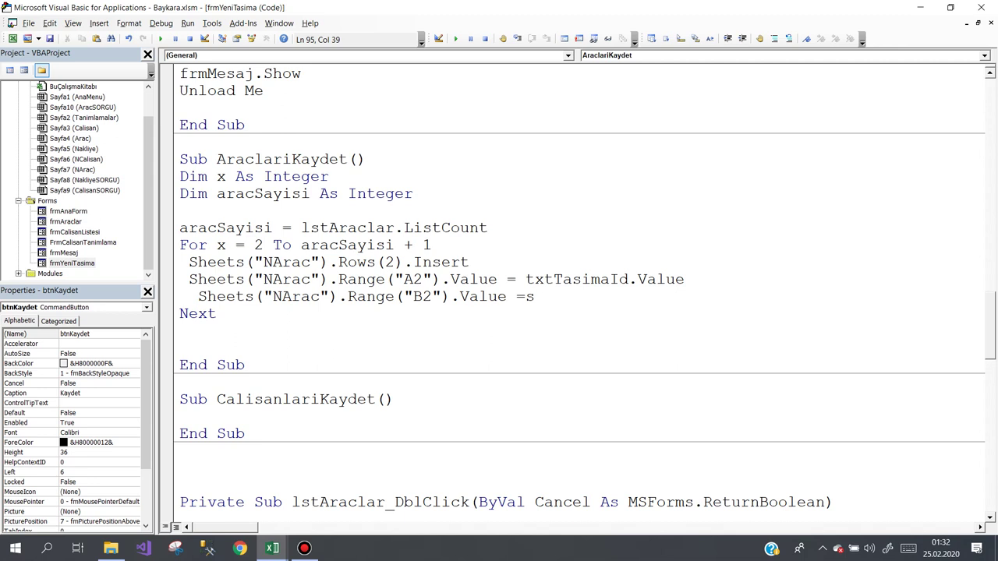
pyautogui.press('BackSpace')
pyautogui.write('l')
pyautogui.write('sta')
pyautogui.hotkey('ctrl', 'space')
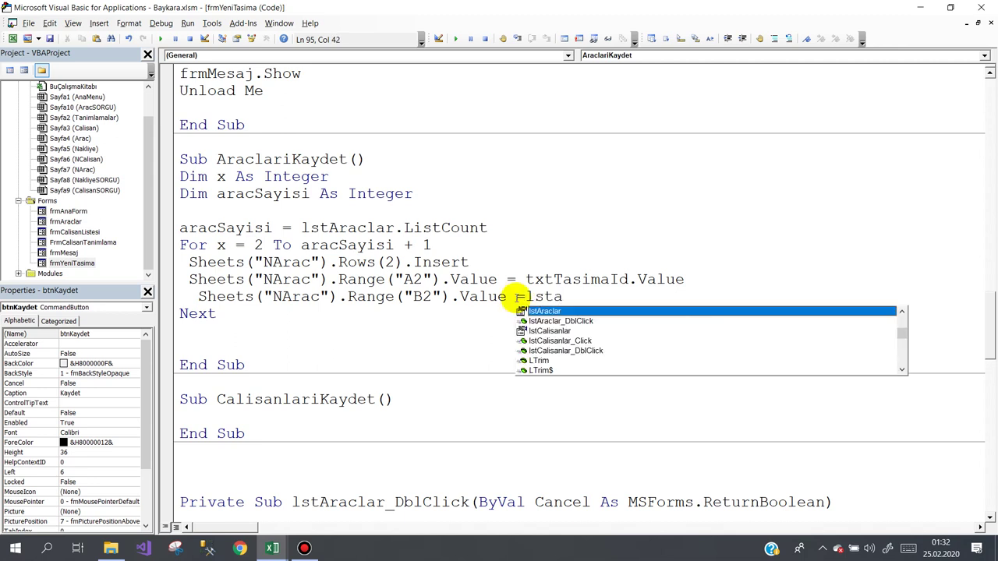
pyautogui.write('.')
pyautogui.write('lar.l')
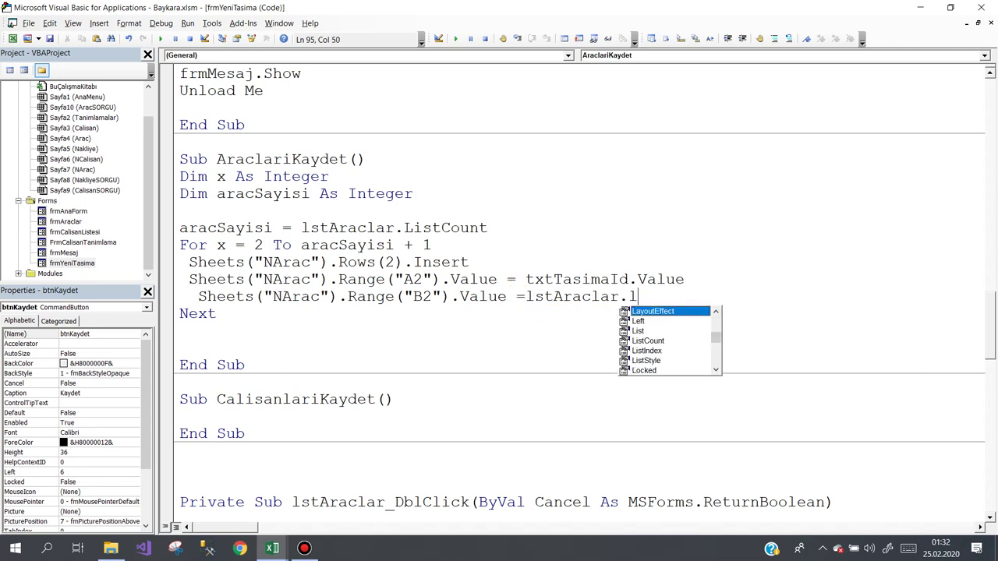
pyautogui.write('ist(')
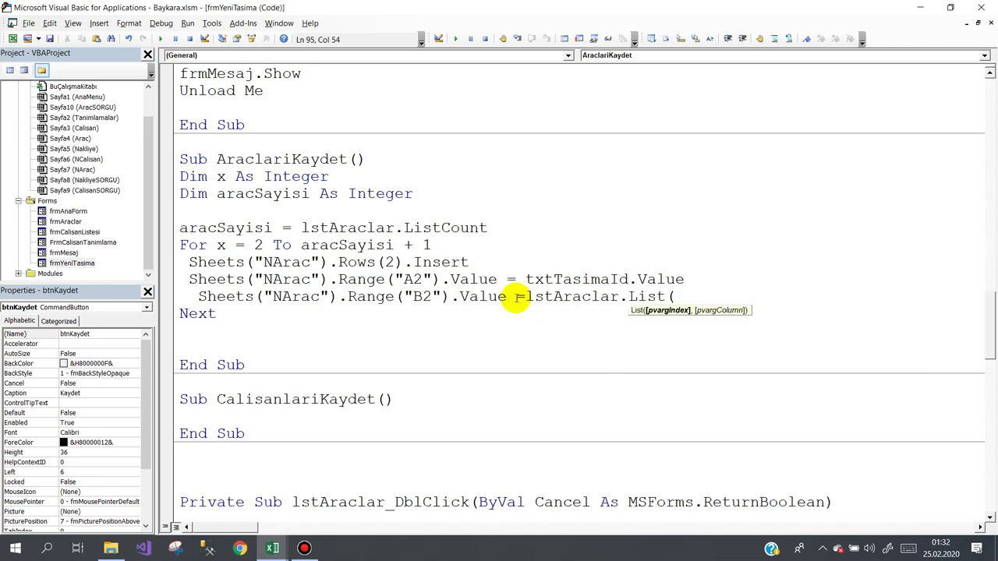
pyautogui.write('lsta')
pyautogui.hotkey('ctrl', 'space')
pyautogui.write('.')
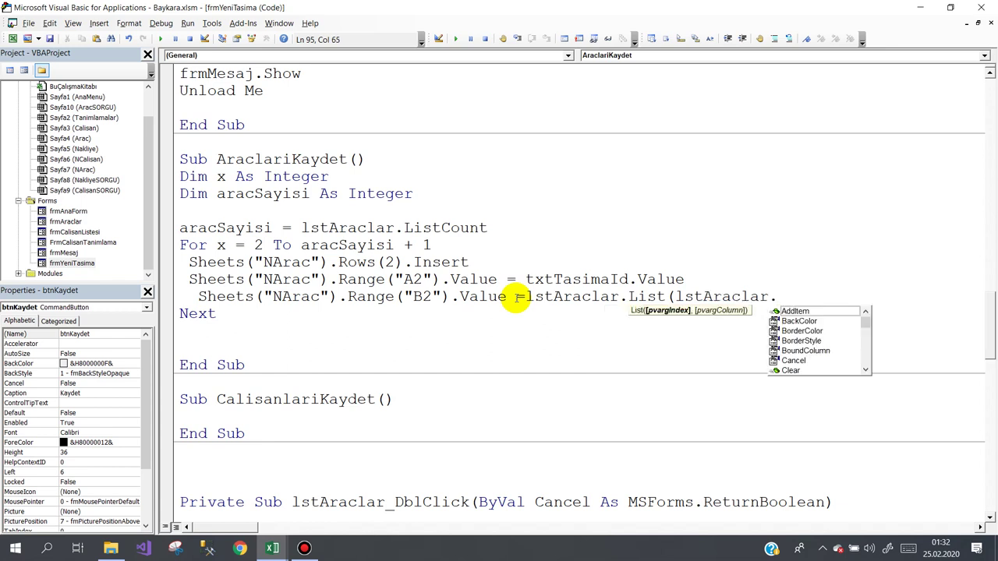
pyautogui.write('li')
pyautogui.press('Down')
pyautogui.press('Down')
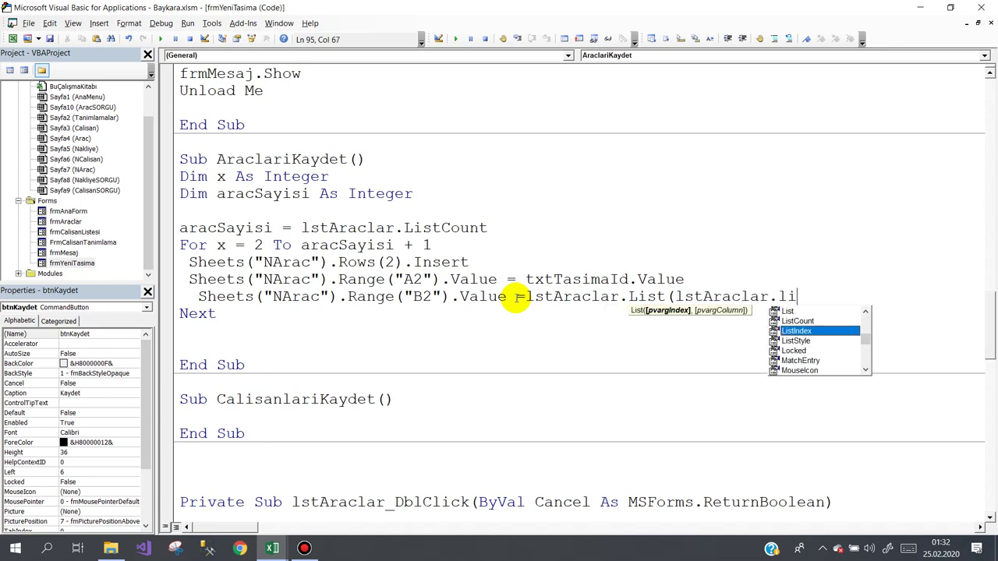
pyautogui.write(',')
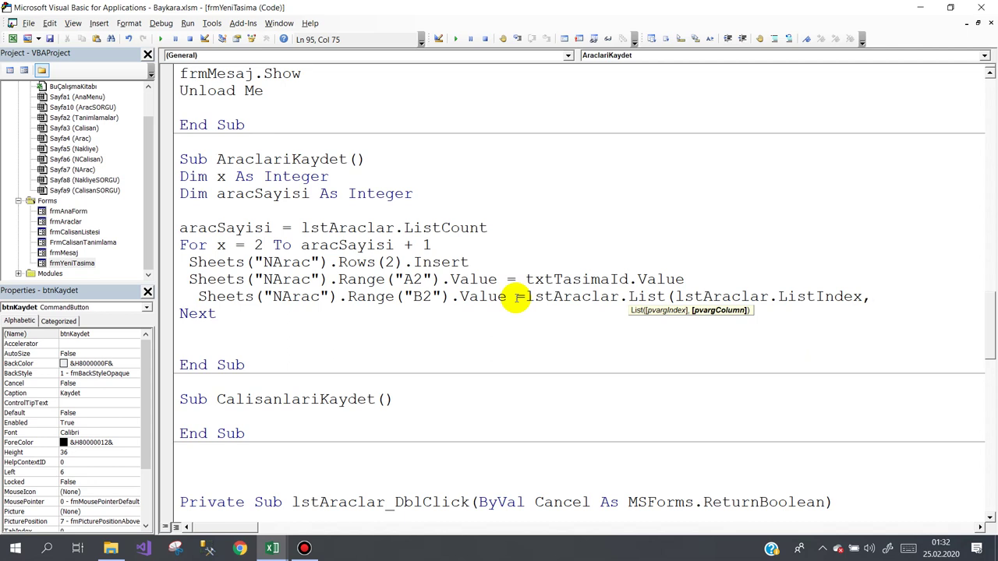
pyautogui.write('0)')
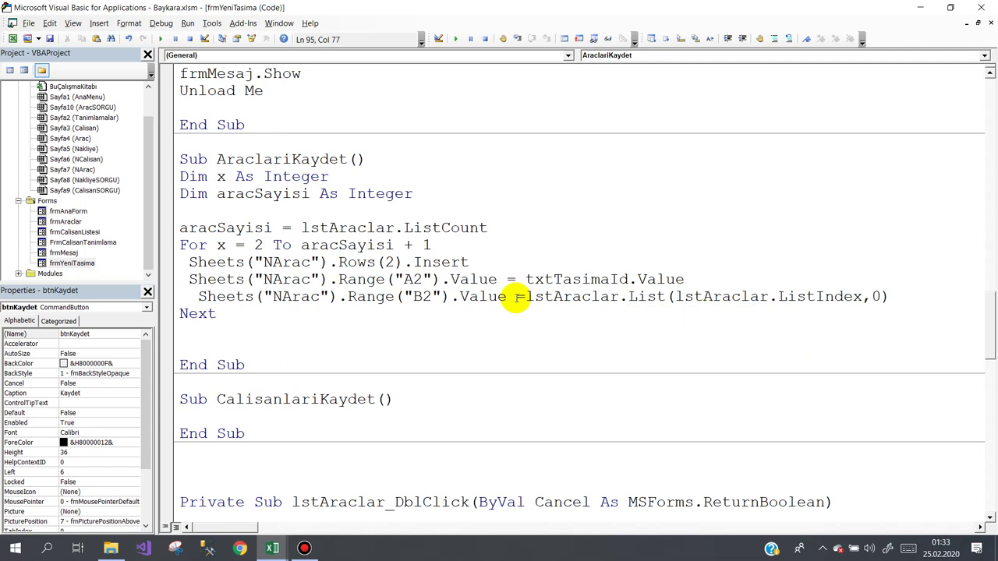
pyautogui.press('Return')
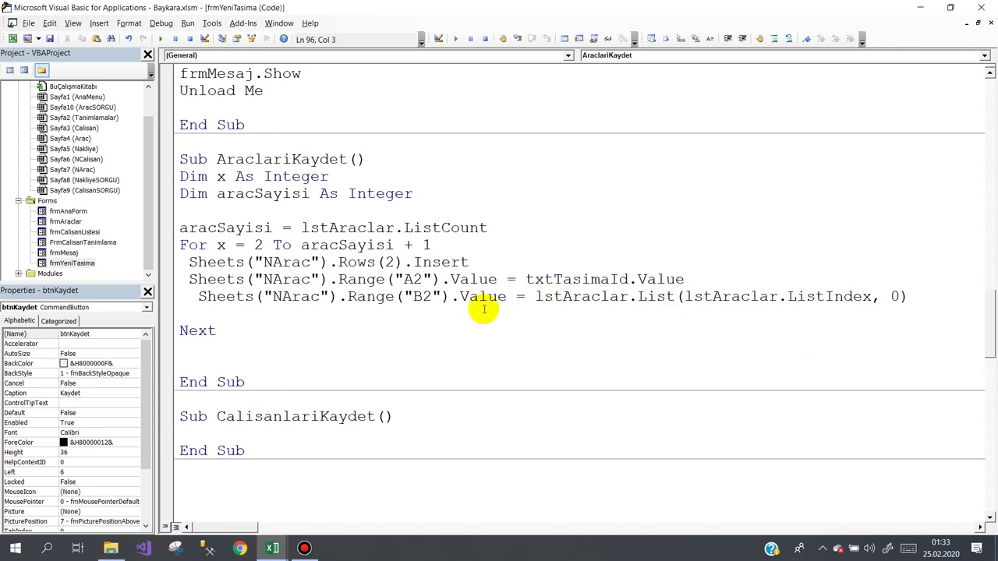
pyautogui.moveTo(197, 296); pyautogui.dragTo(909, 292)
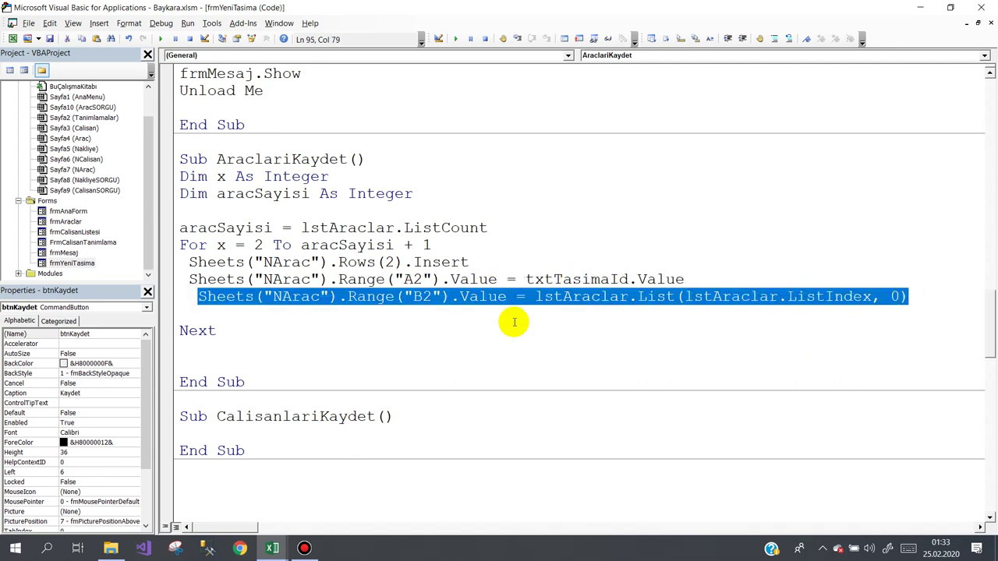
# - Add a C2 line that writes lstAraclar.List(lstAraclar.ListIndex, 1)
pyautogui.click(221, 313)
pyautogui.write('Sheets("NArac").Range("B2").Value = lstAraclar.List(lstAraclar.ListIndex, 0)')
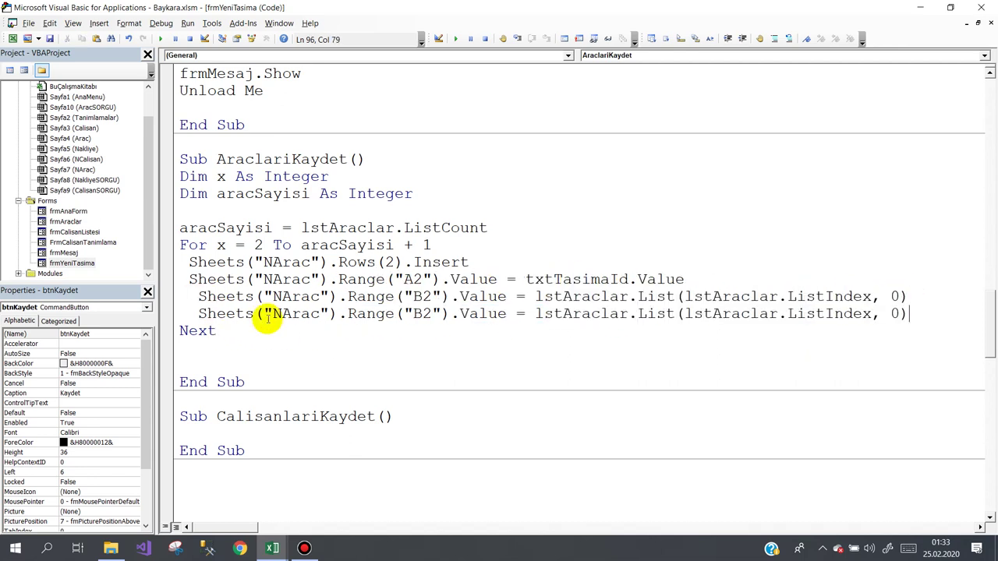
pyautogui.moveTo(422, 313); pyautogui.dragTo(415, 315)
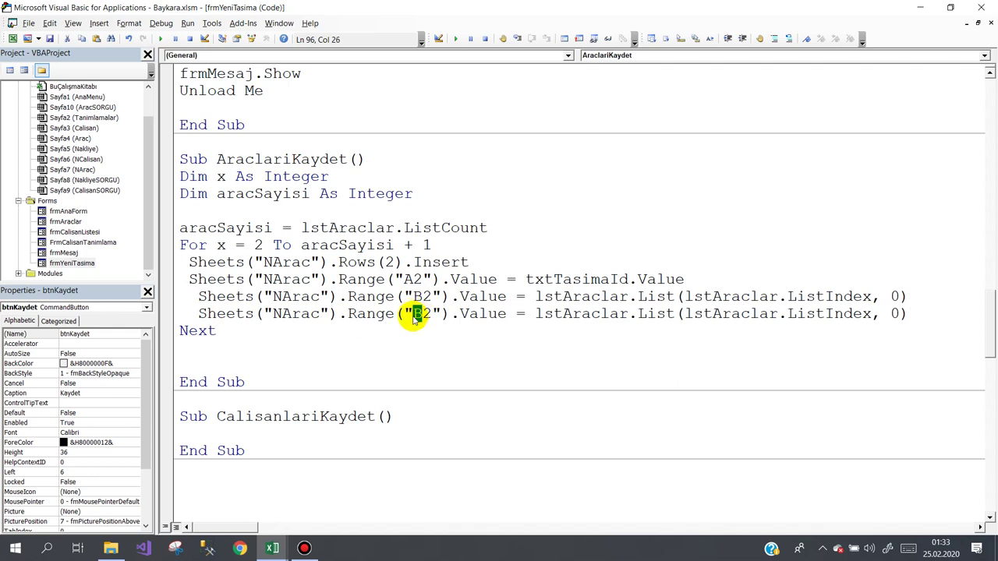
pyautogui.write('C')
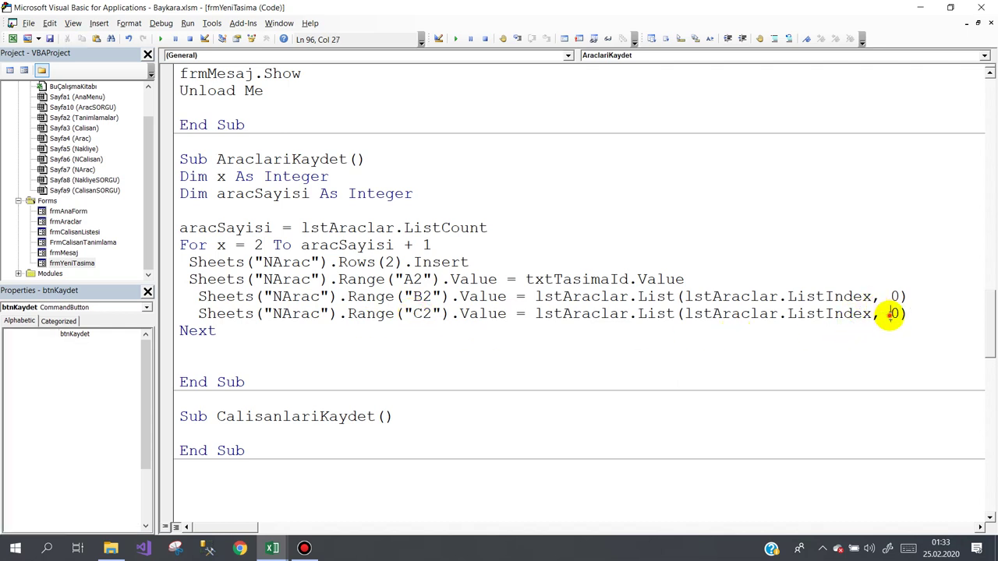
pyautogui.doubleClick(894, 313)
pyautogui.write('1')
# - Review the row-insert and fill lines, then select lstAraclar.ListIndex in the B2 line
pyautogui.click(704, 347)
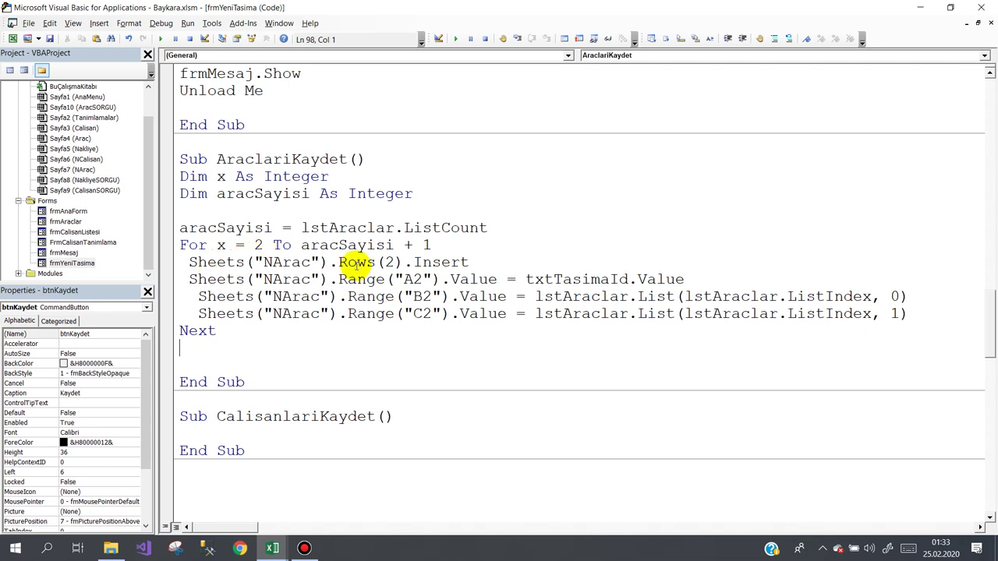
pyautogui.moveTo(472, 262)
pyautogui.mouseDown()
pyautogui.moveTo(188, 263)
pyautogui.moveTo(917, 310)
pyautogui.mouseUp()
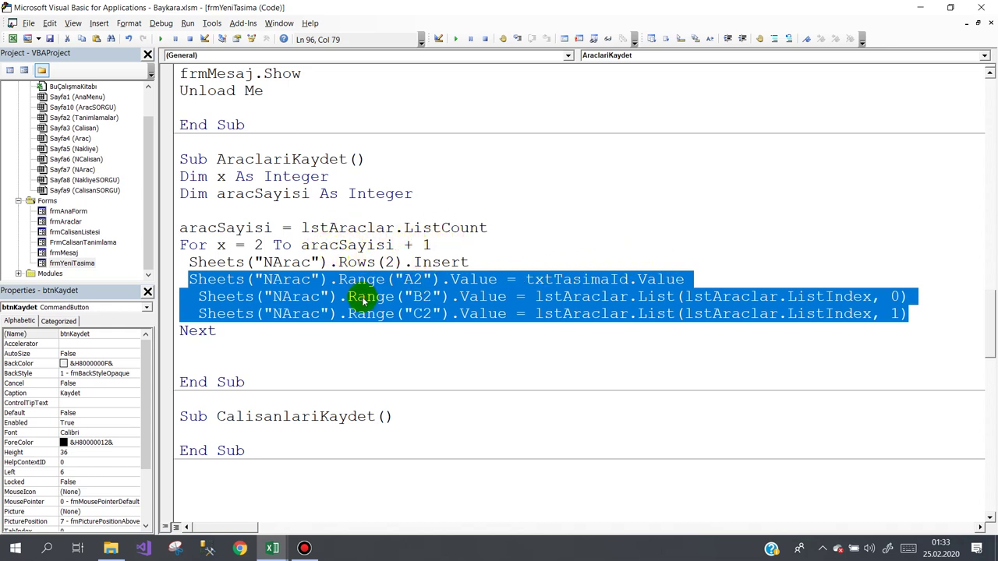
pyautogui.click(468, 329)
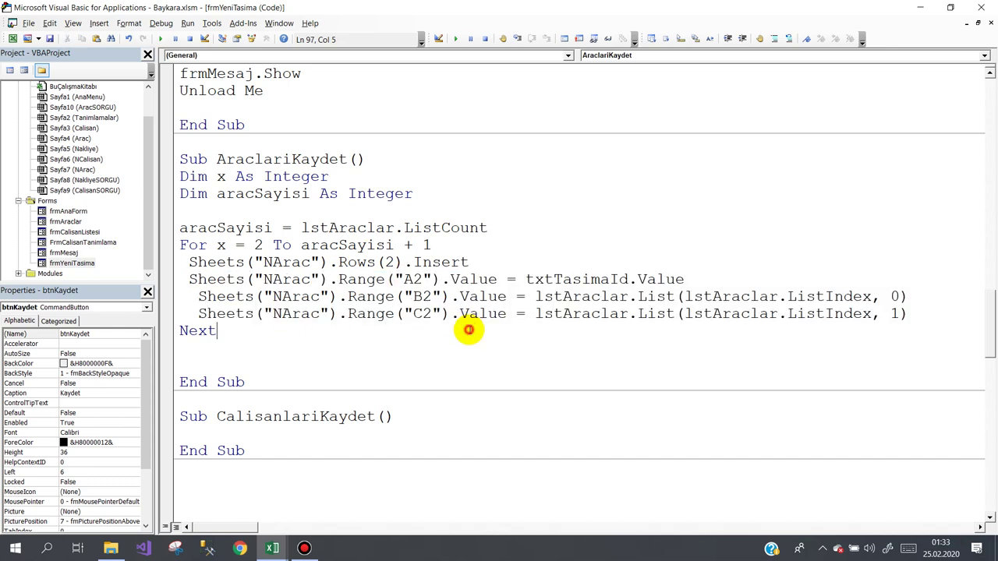
pyautogui.click(473, 263)
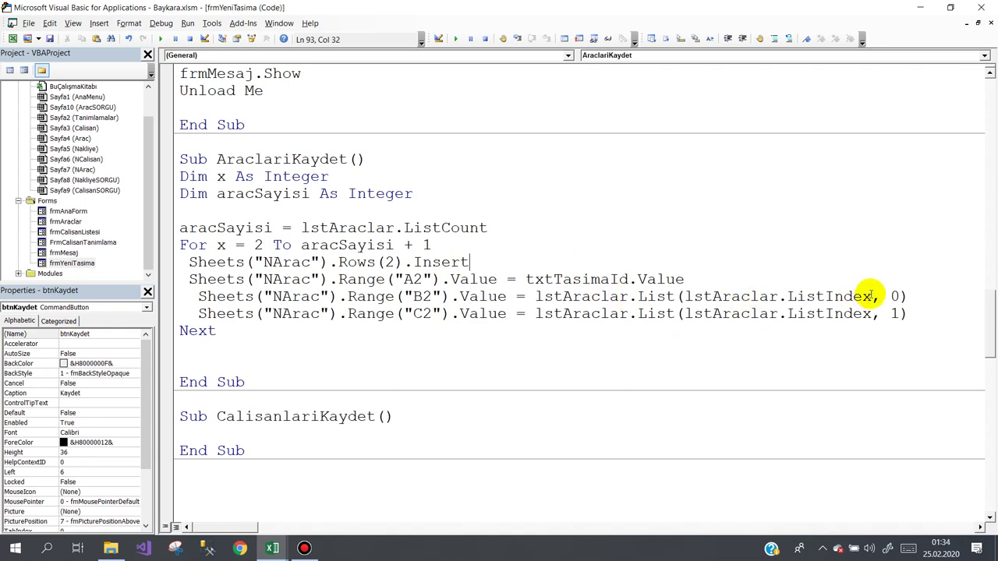
pyautogui.moveTo(871, 296); pyautogui.dragTo(685, 296)
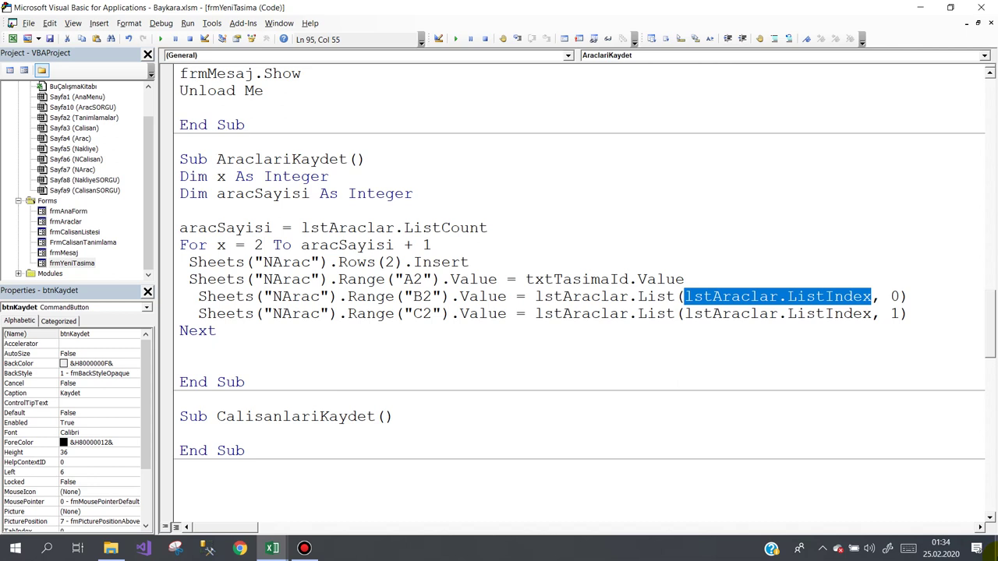
# - Replace lstAraclar.ListIndex with x - 2 in both the B2 and C2 lines
pyautogui.write('x')
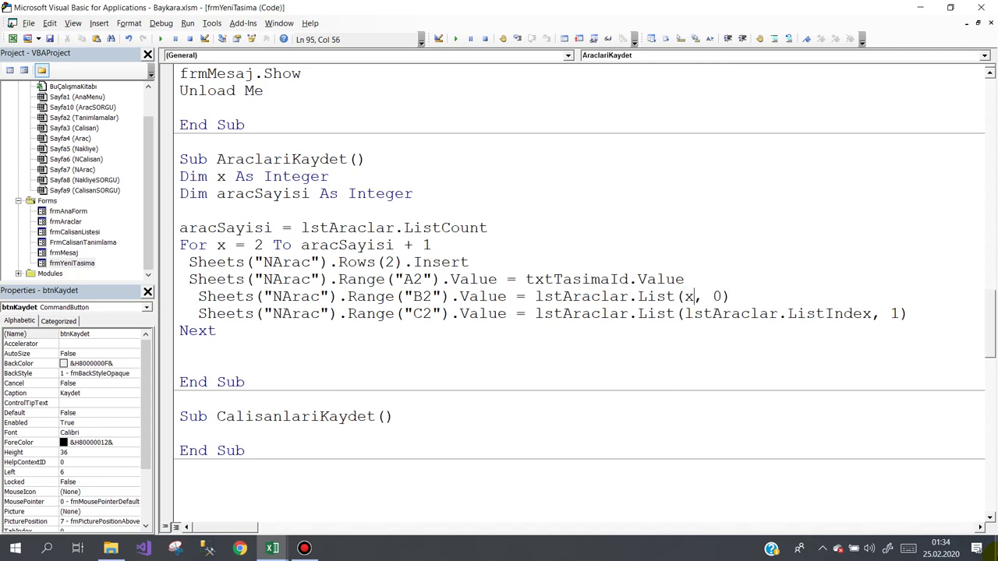
pyautogui.write('-1')
pyautogui.write('2')
pyautogui.press('BackSpace')
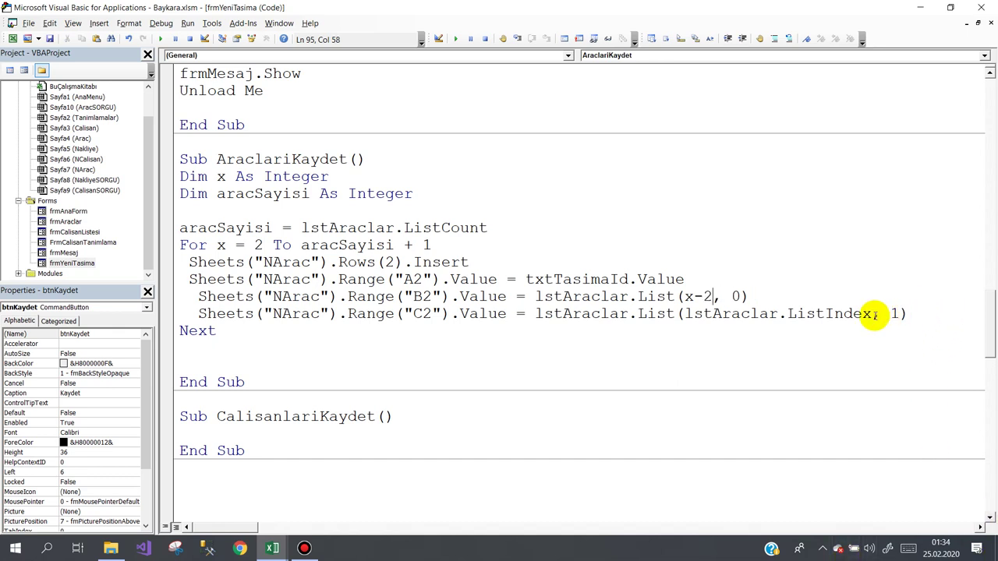
pyautogui.moveTo(871, 314); pyautogui.dragTo(686, 315)
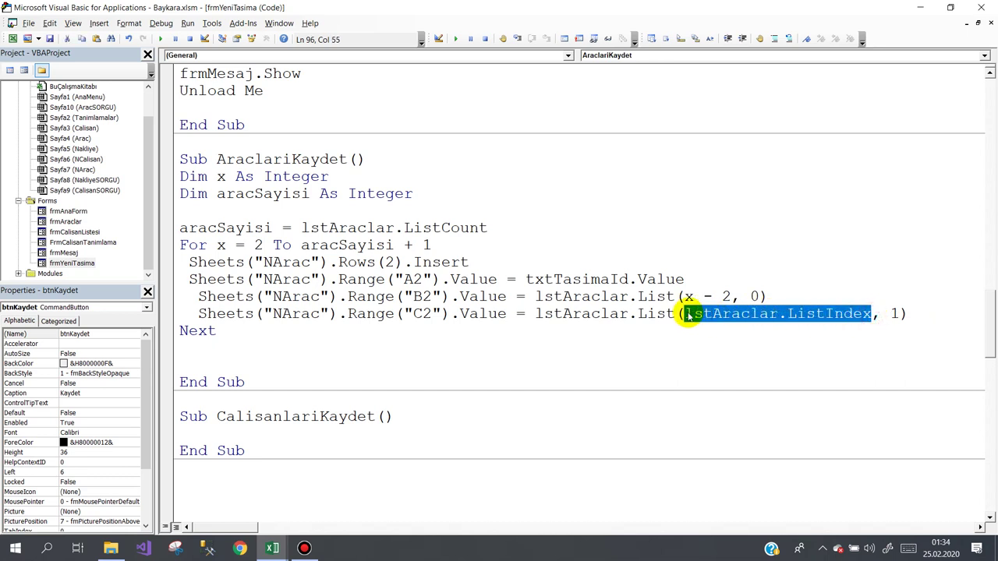
pyautogui.write('x-2')
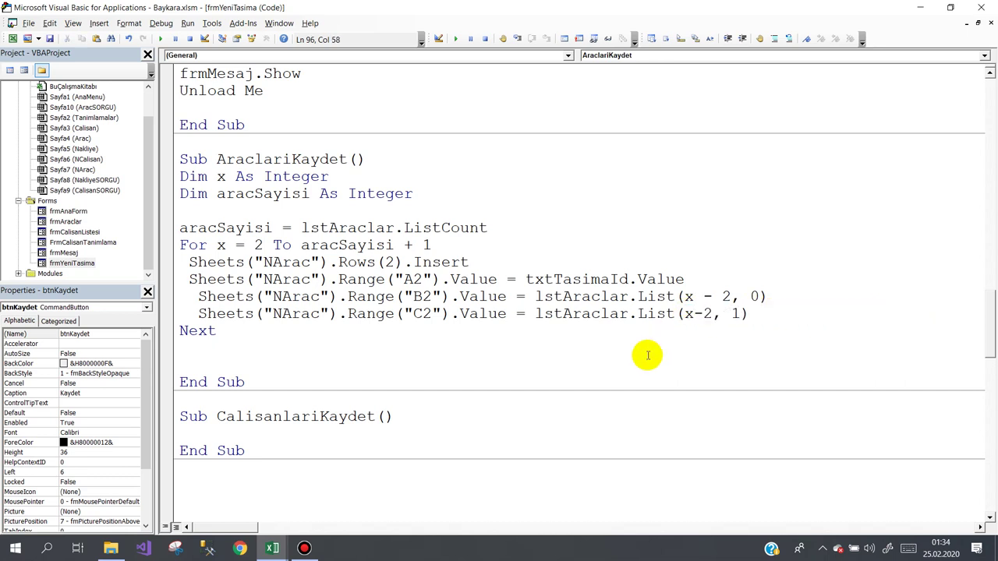
pyautogui.click(647, 357)
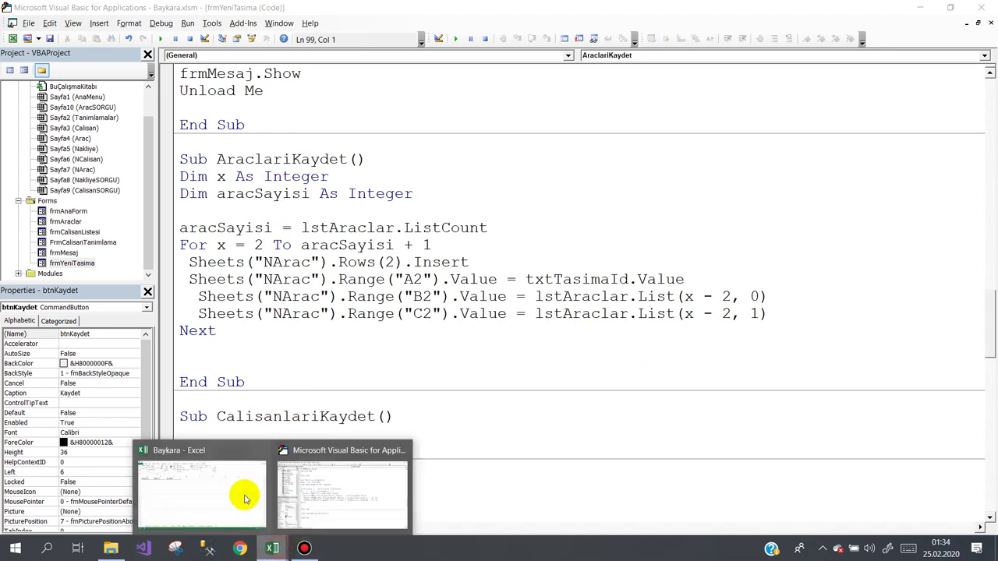
# - From the AnaMenu sheet, open the main menu and then the Yeni Nakliye form
pyautogui.click(245, 493)
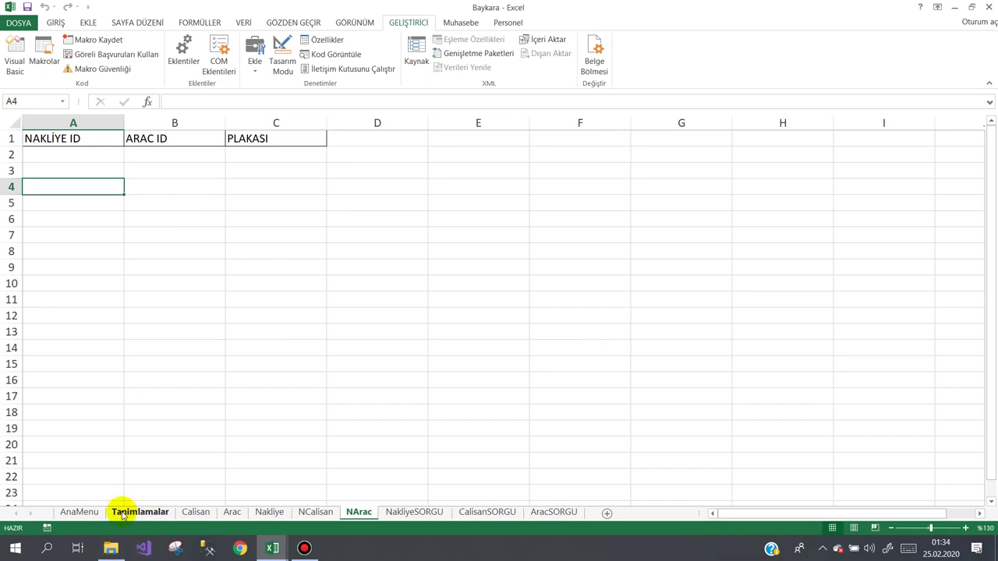
pyautogui.click(80, 512)
pyautogui.click(495, 217)
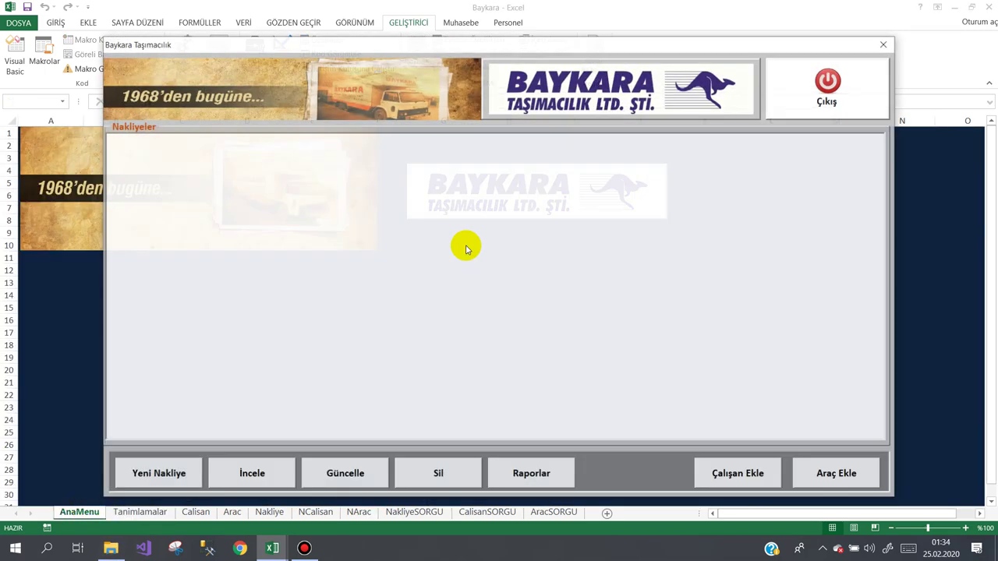
pyautogui.click(165, 473)
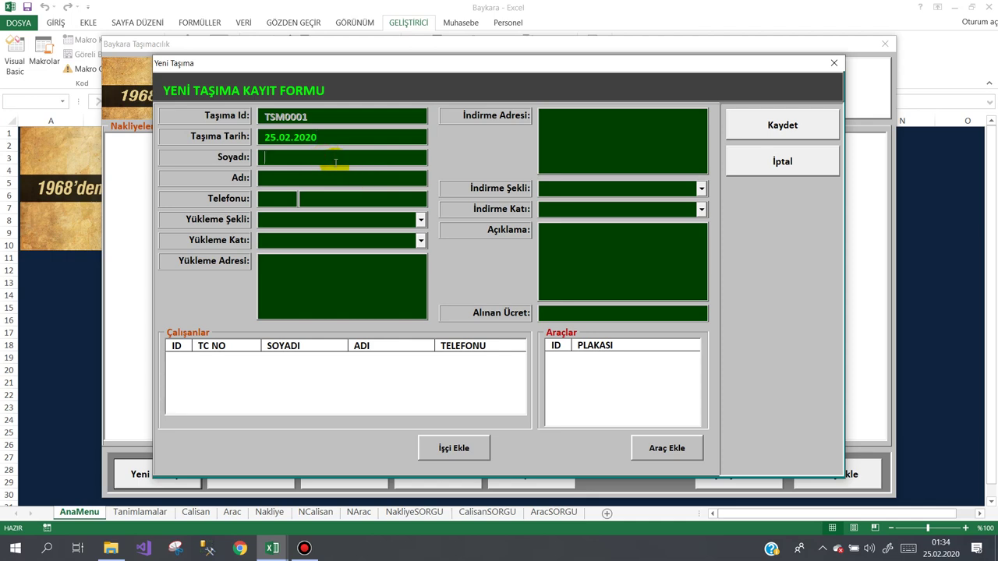
# - Fill in a test customer, Bina Yük Asansörü loading/unloading, floors and a 10000 fee
pyautogui.write('DEMİR')
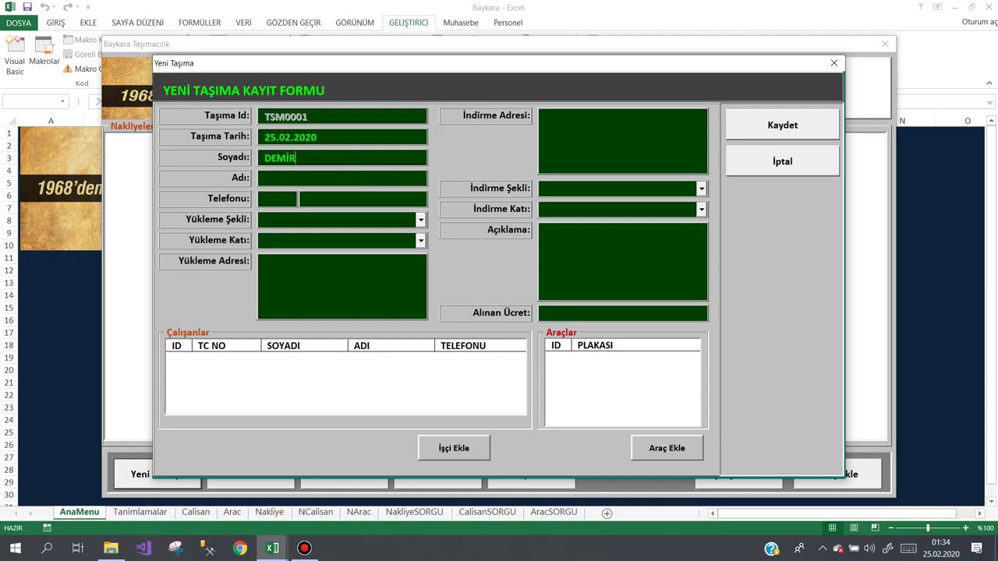
pyautogui.press('Tab')
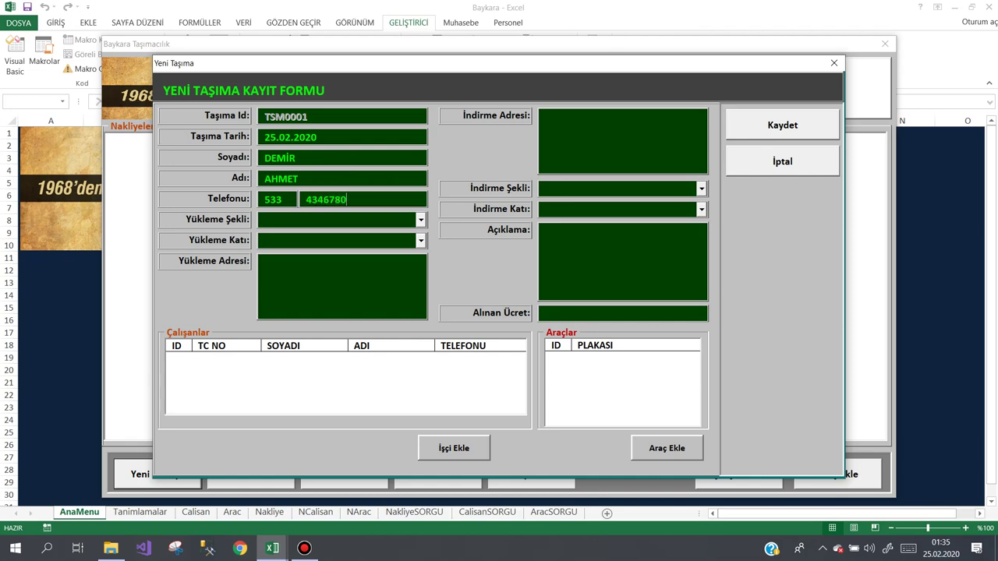
pyautogui.press('Down')
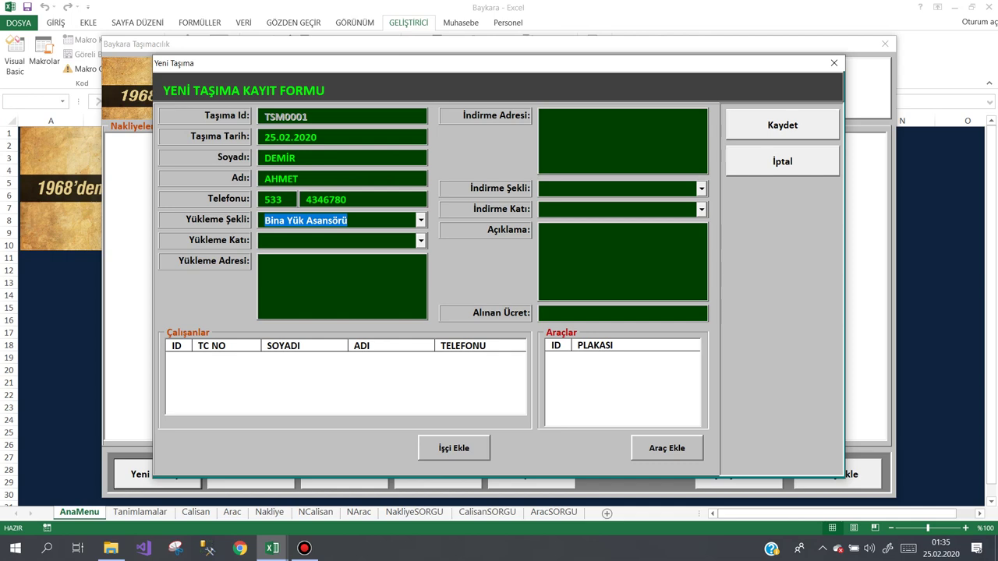
pyautogui.click(265, 241)
pyautogui.write('ÇANKAYA ANKARA')
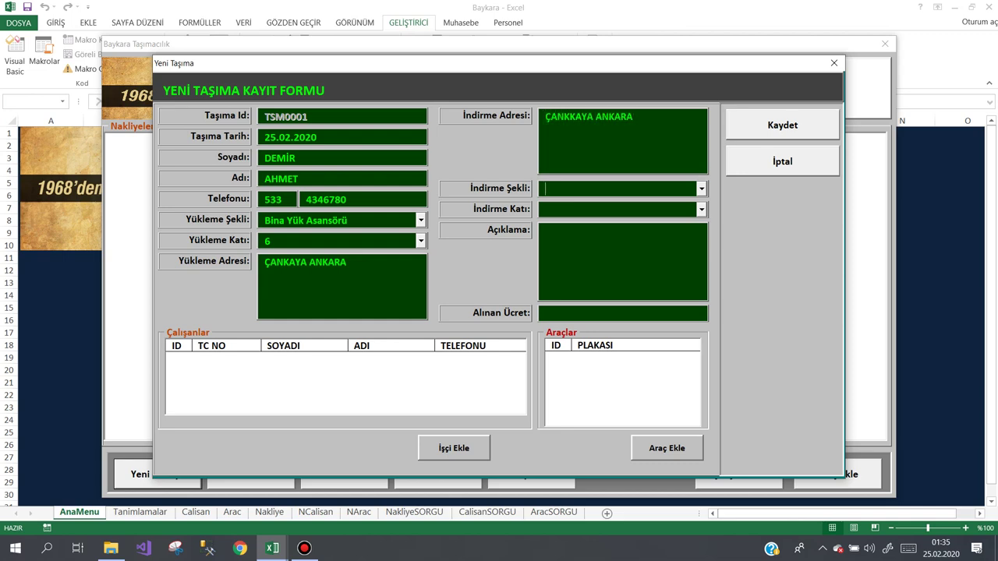
pyautogui.press('Down')
pyautogui.press('Down')
pyautogui.press('Tab')
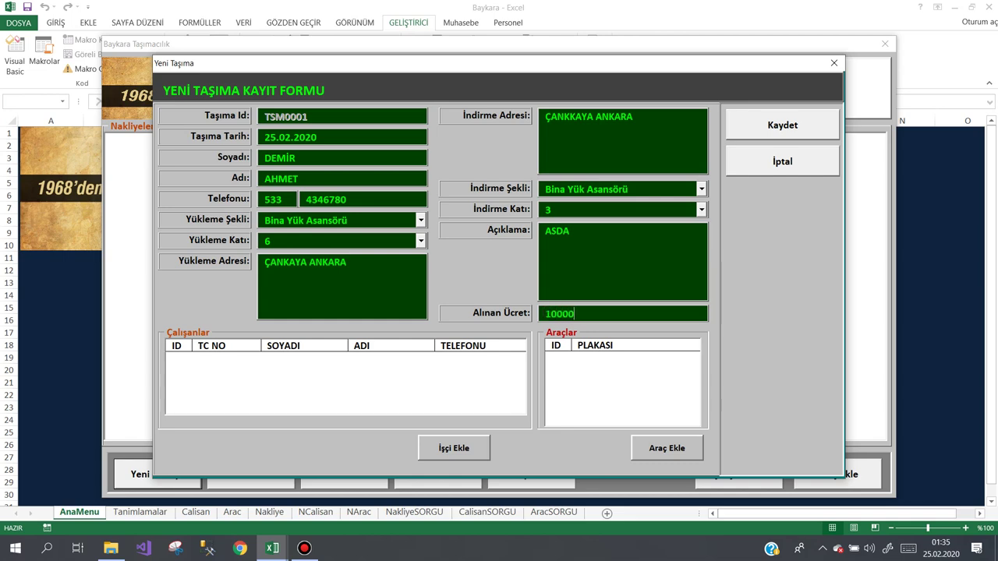
pyautogui.click(644, 446)
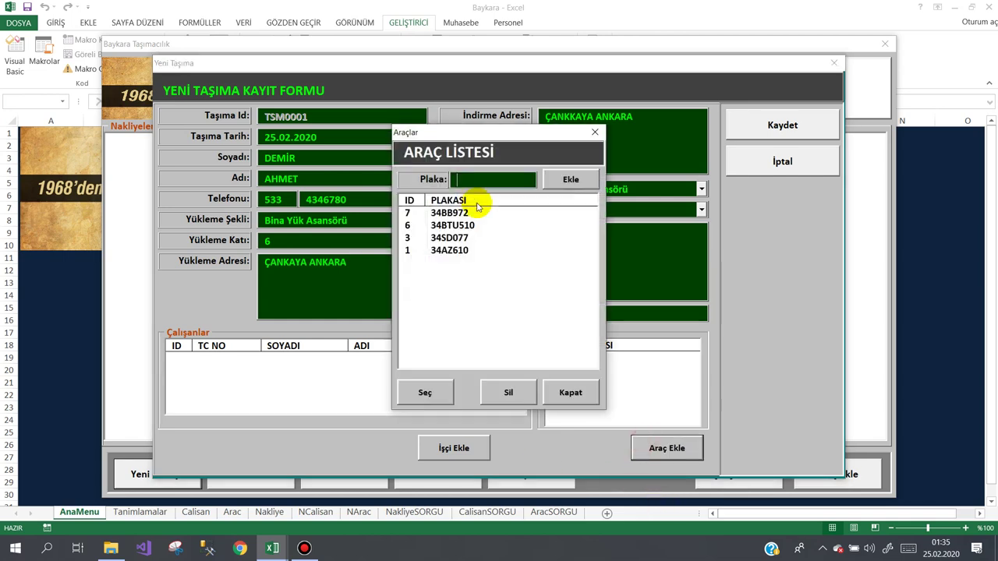
# - Add vehicles 34BB972, 34BTU510 and 34AZ610 to the shipment
pyautogui.doubleClick(451, 213)
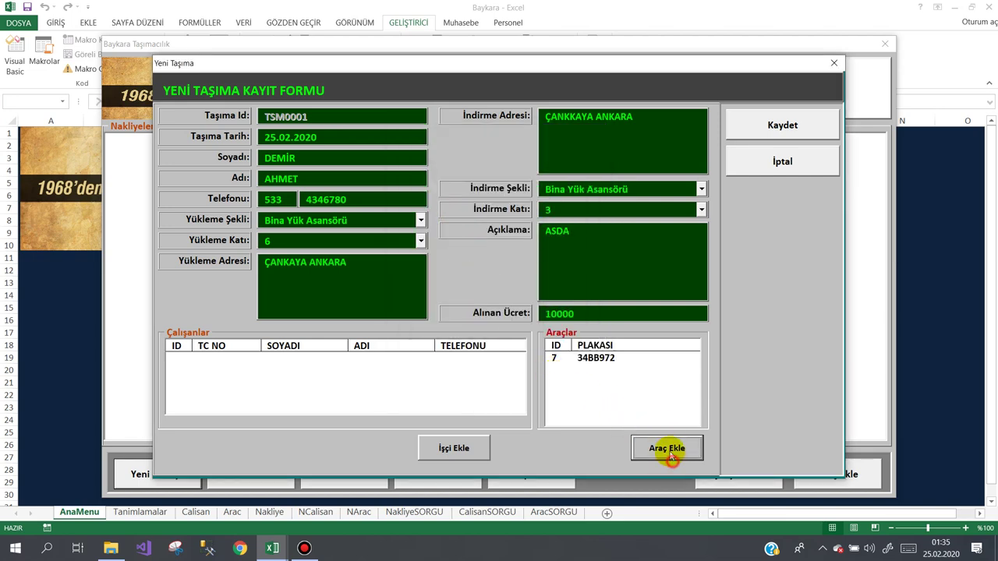
pyautogui.click(667, 452)
pyautogui.doubleClick(469, 226)
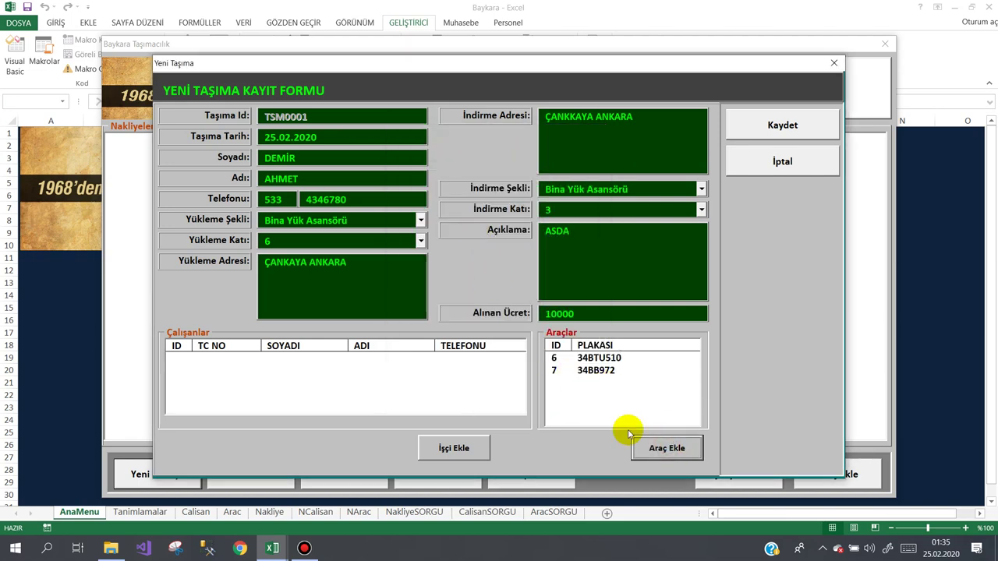
pyautogui.click(657, 454)
pyautogui.doubleClick(464, 253)
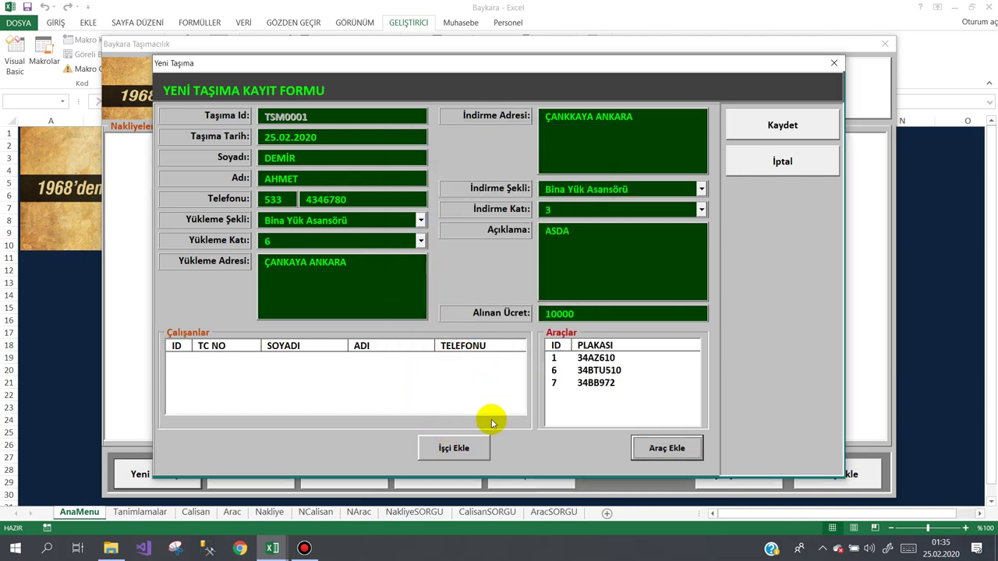
# - Save the record, then debug the runtime error at the Currentcy style line
pyautogui.click(783, 123)
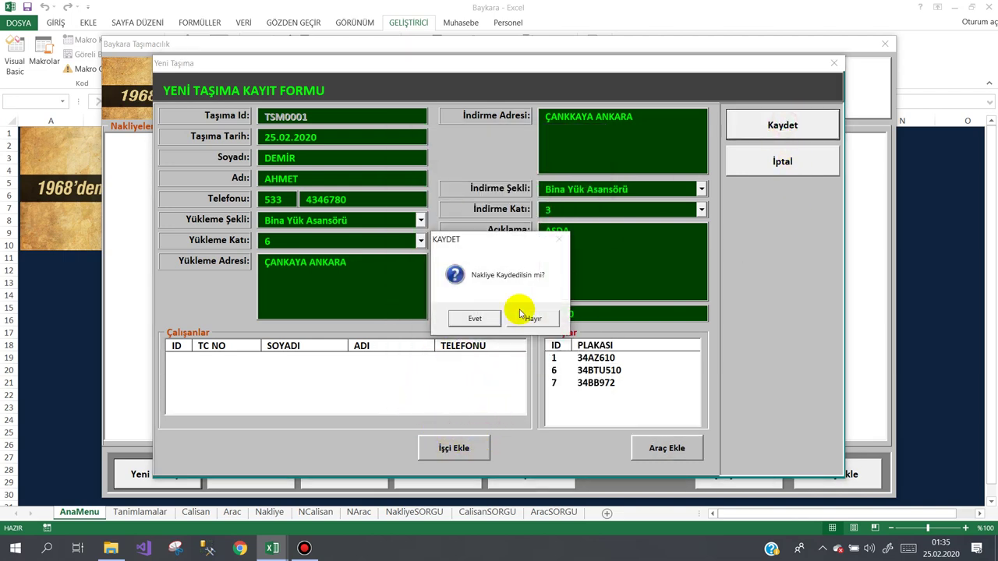
pyautogui.click(485, 315)
pyautogui.click(520, 248)
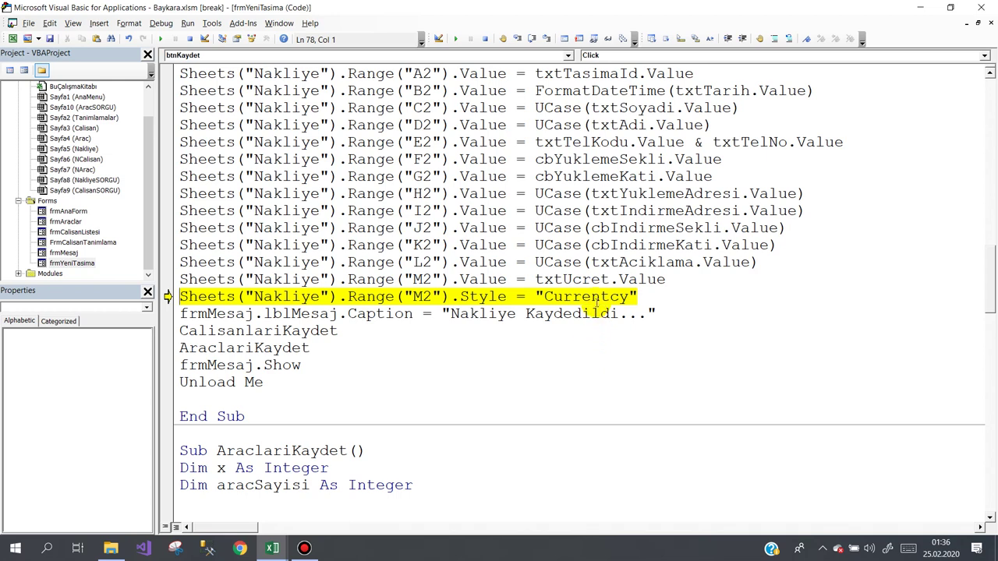
pyautogui.click(610, 296)
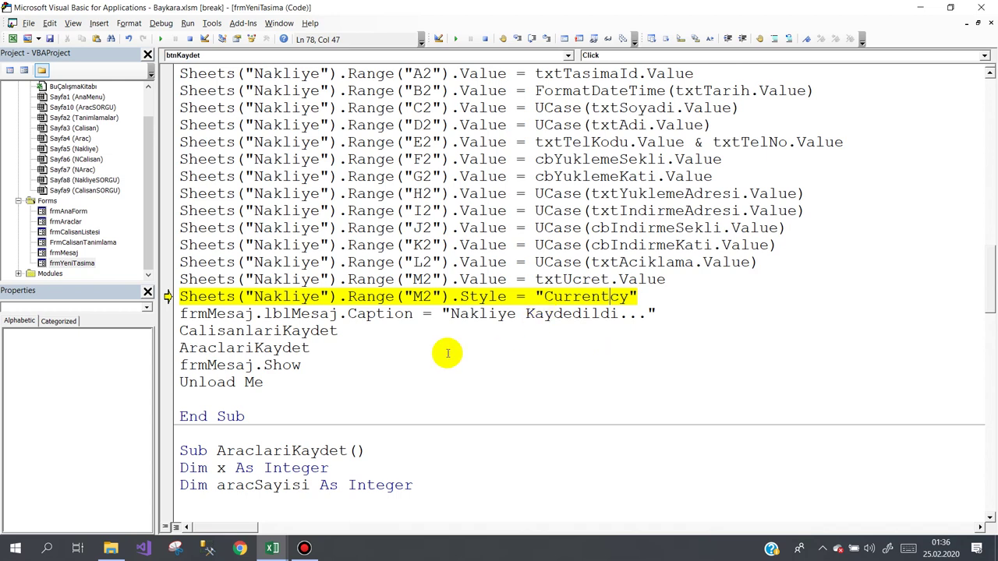
# - Search CURRENTC in Chrome to confirm the spelling 'currency', then go back to the VBA editor
pyautogui.click(240, 549)
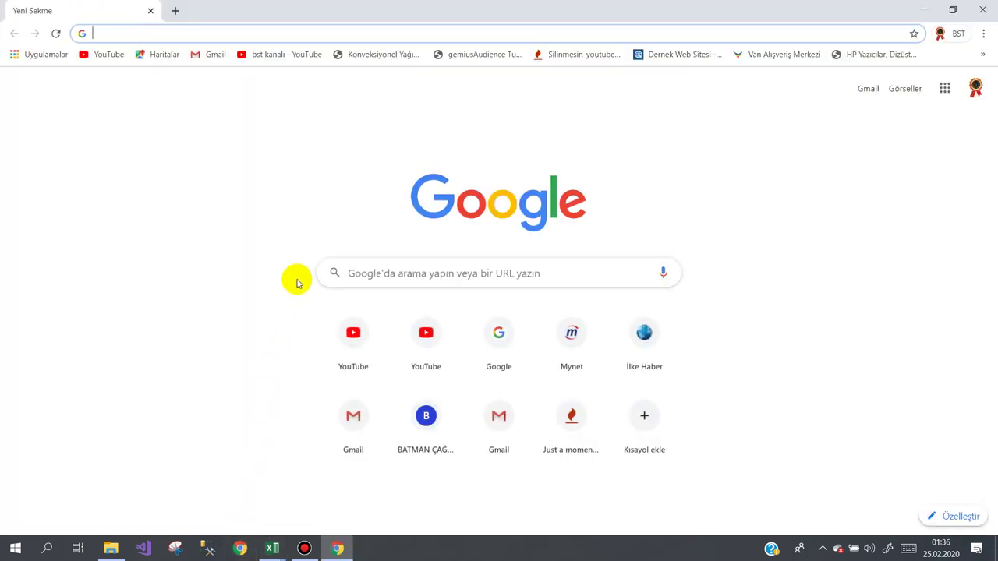
pyautogui.click(361, 272)
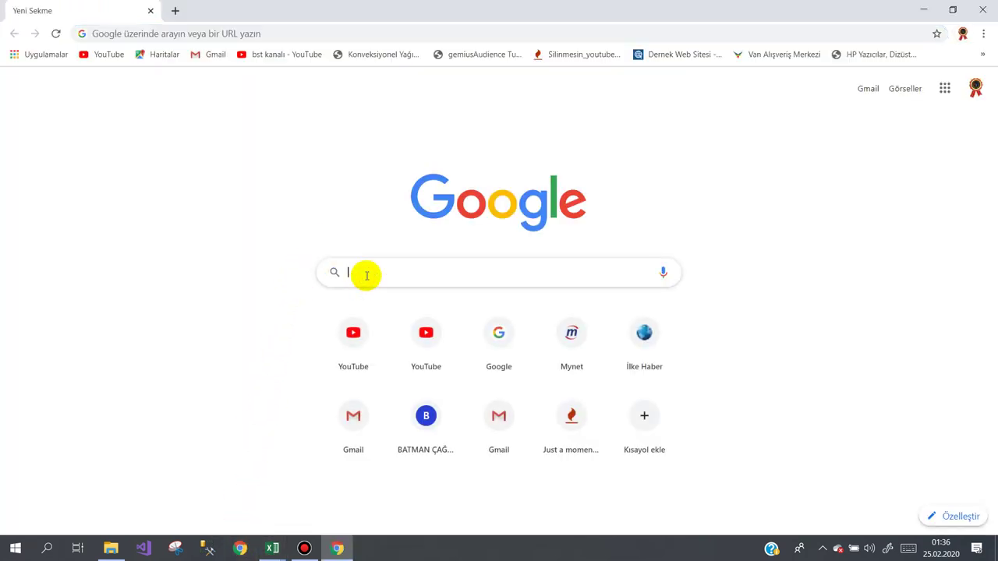
pyautogui.write('CURRE')
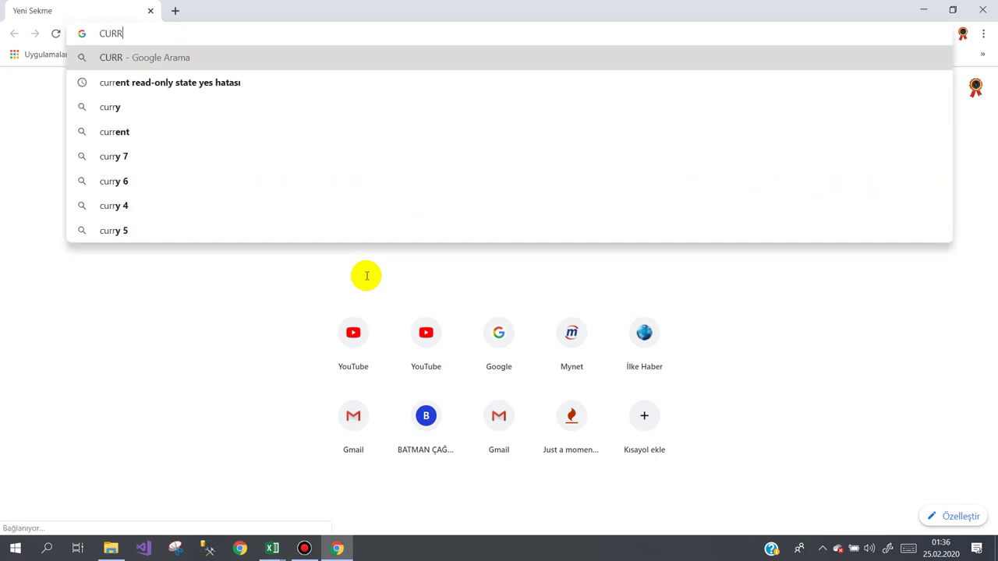
pyautogui.write('N')
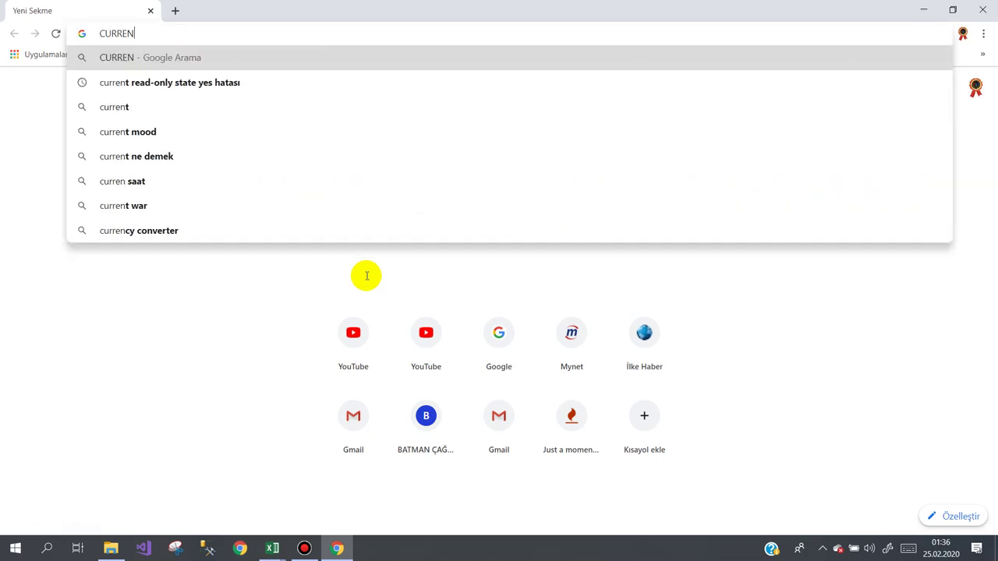
pyautogui.write('T')
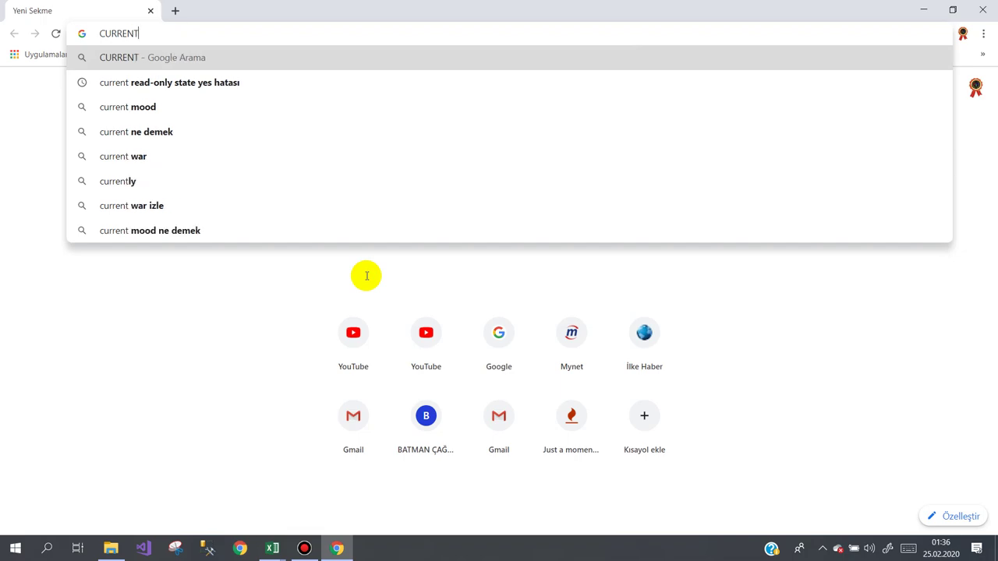
pyautogui.write('C')
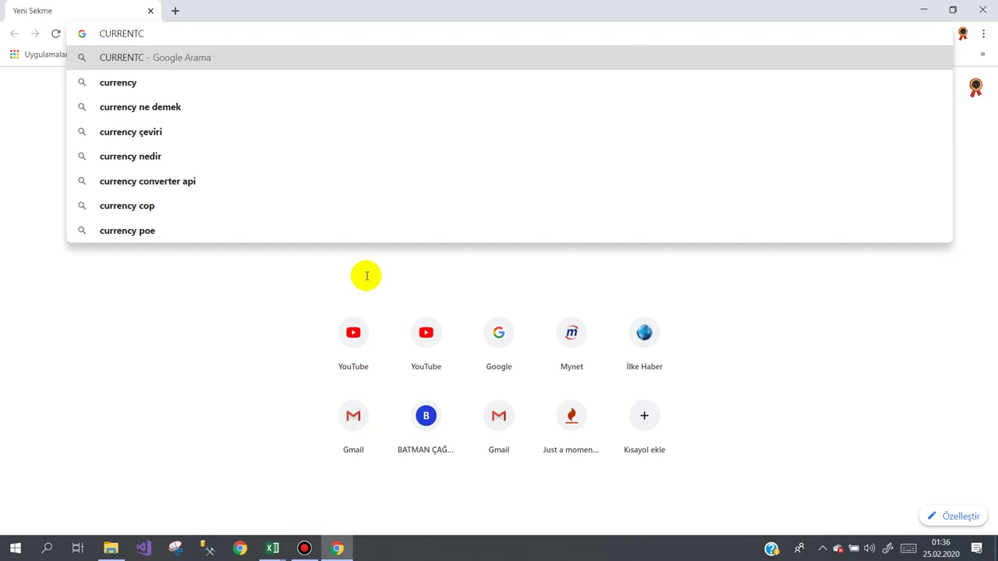
pyautogui.click(272, 546)
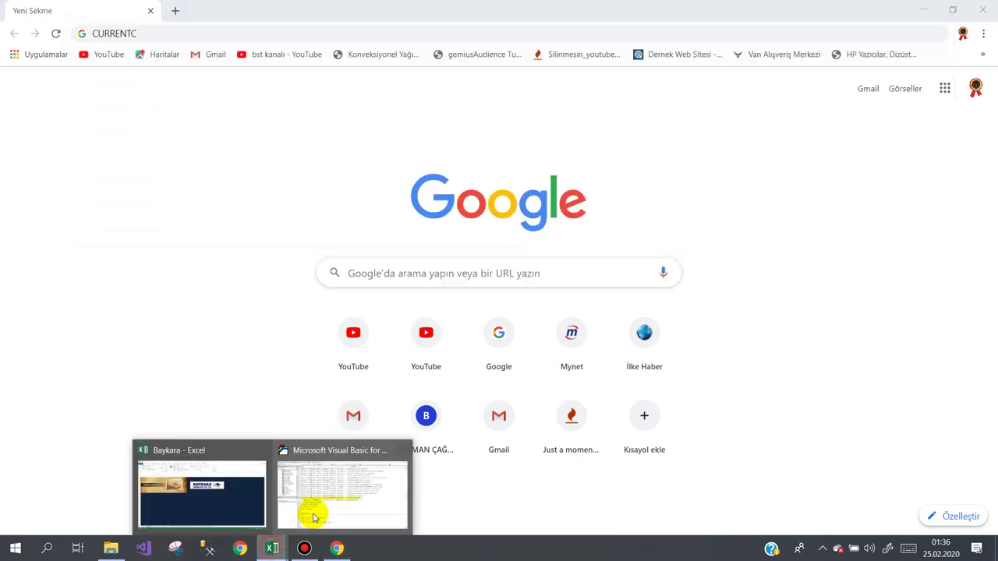
pyautogui.click(313, 511)
# - Fix Currentcy to Currency, resume the code, and close the forms with Çıkış
pyautogui.click(611, 297)
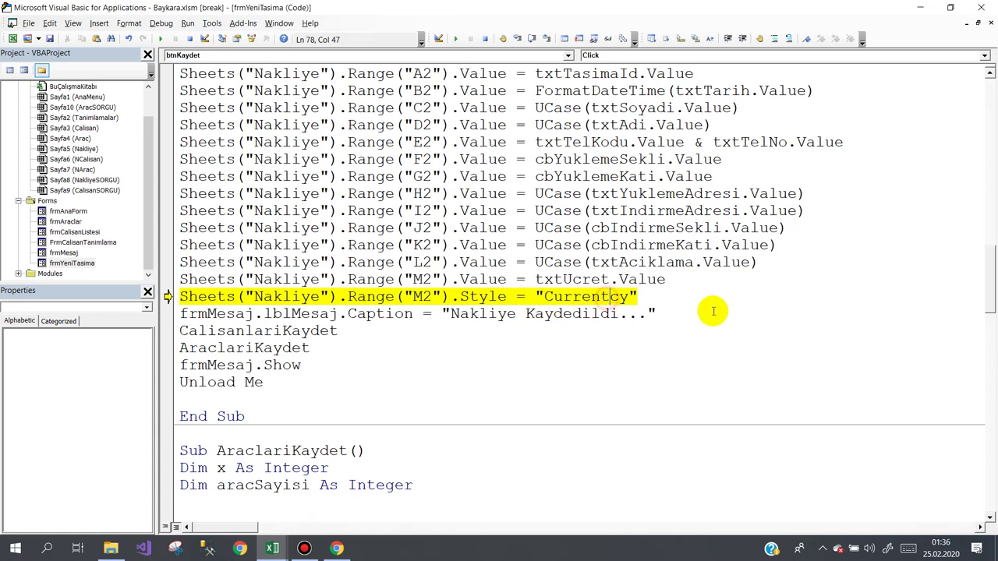
pyautogui.press('BackSpace')
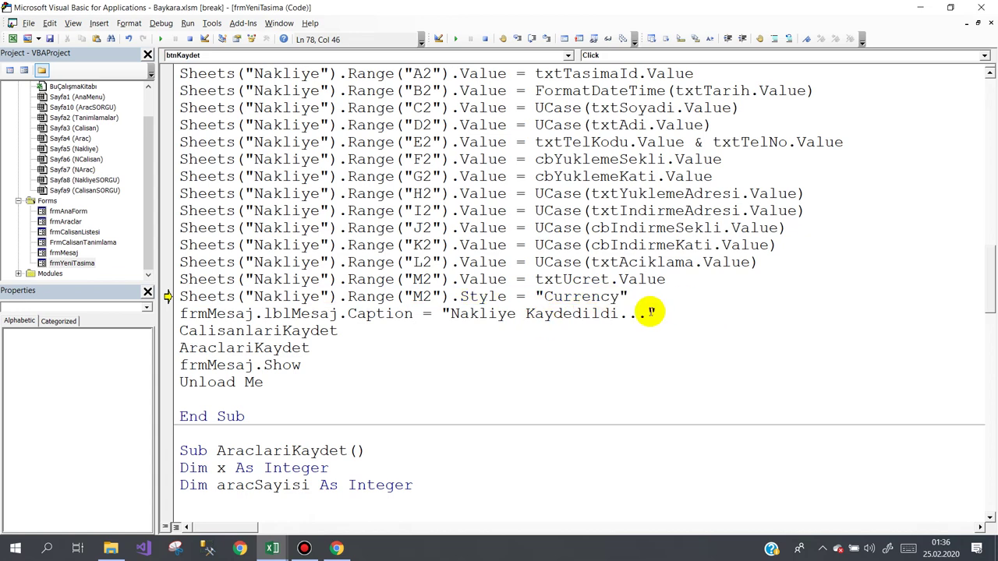
pyautogui.click(159, 40)
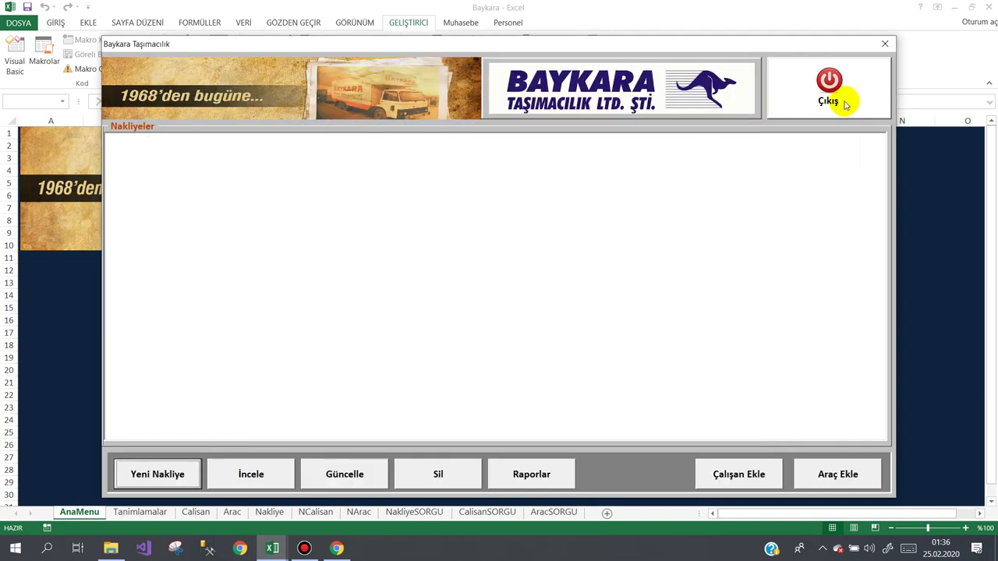
pyautogui.click(845, 100)
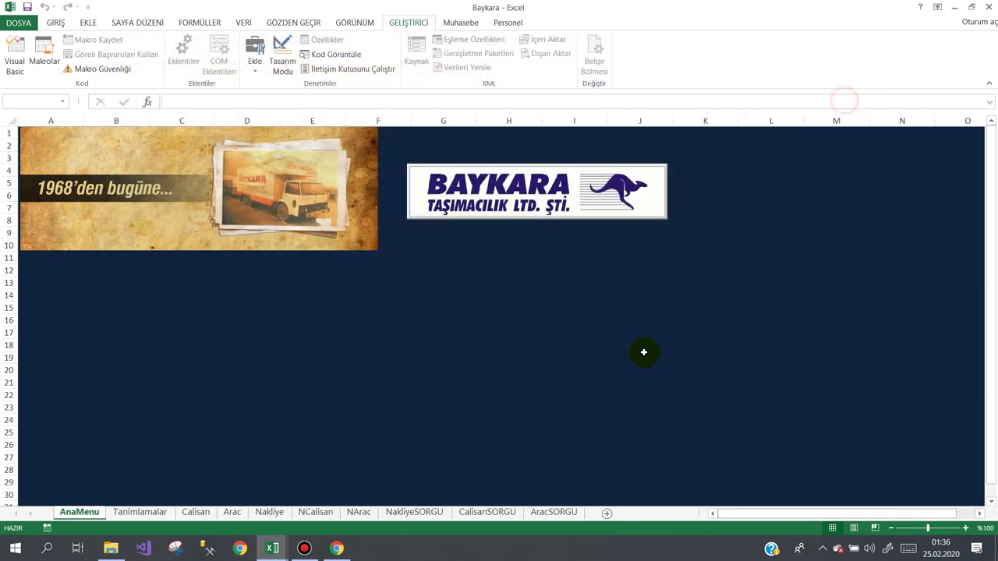
# - Verify the NArac sheet shows three TSM0001 vehicle rows, then return to VBA
pyautogui.click(359, 513)
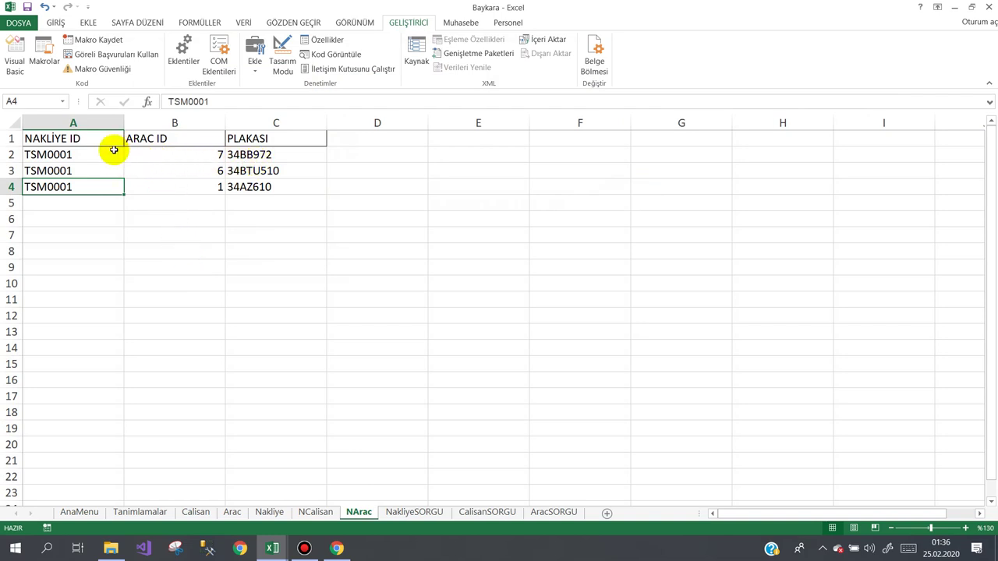
pyautogui.moveTo(60, 154); pyautogui.dragTo(252, 187)
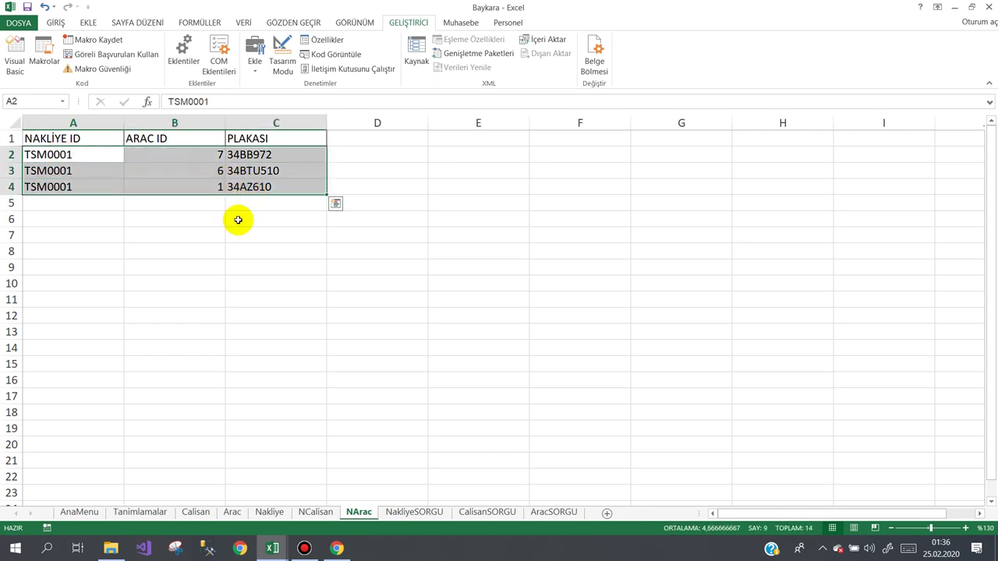
pyautogui.click(239, 219)
pyautogui.click(283, 549)
pyautogui.moveTo(271, 548)
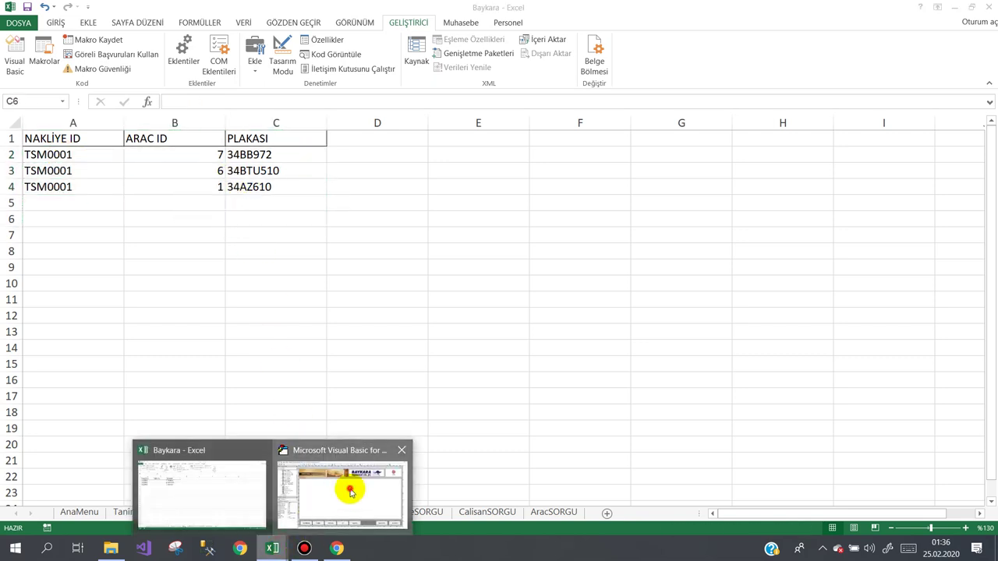
pyautogui.click(345, 485)
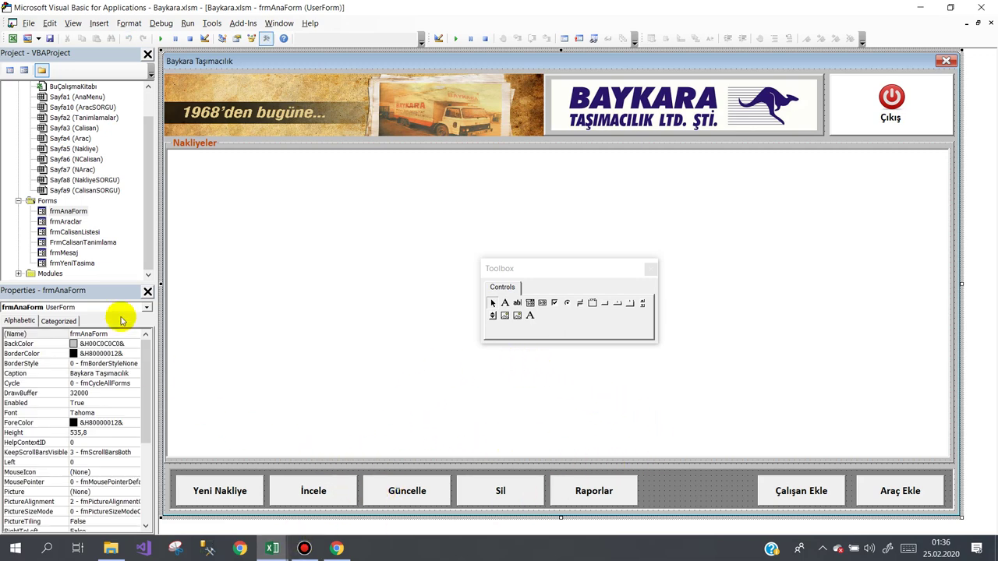
# - Open frmYeniTasima's Kaydet code and review the AraclariKaydet For x loop
pyautogui.doubleClick(72, 263)
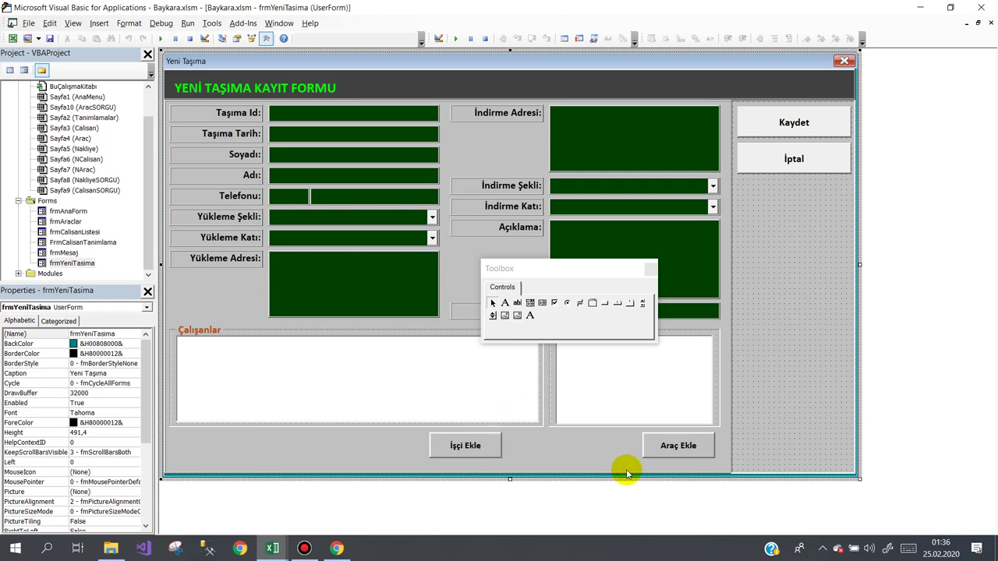
pyautogui.doubleClick(803, 128)
pyautogui.scroll(-3, 456, 279)
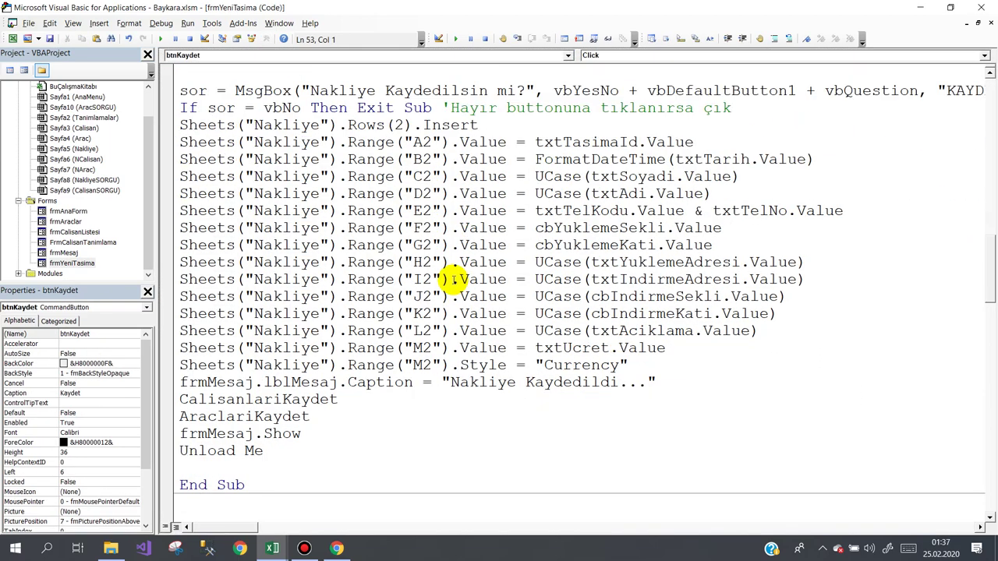
pyautogui.scroll(-6, 456, 279)
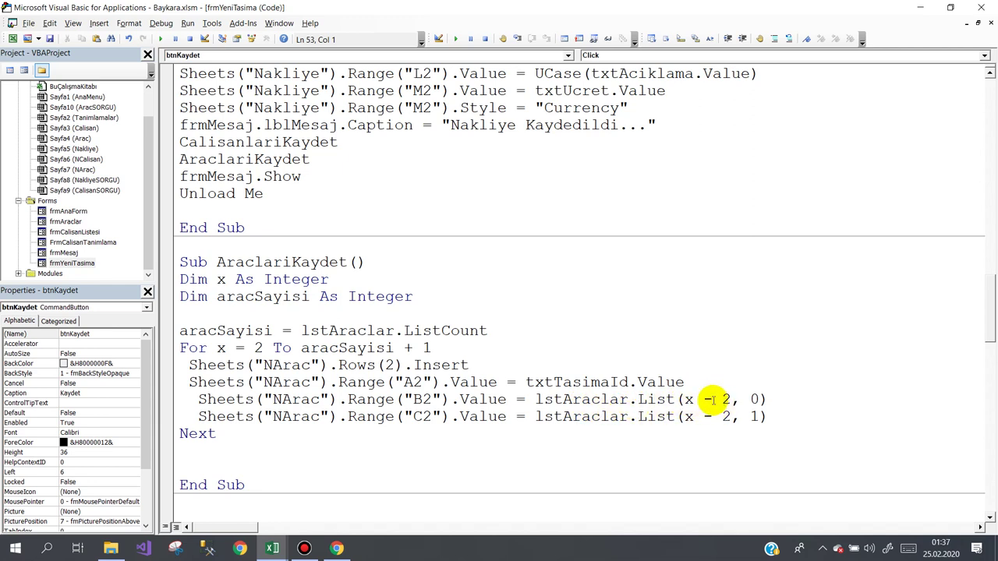
pyautogui.click(218, 347)
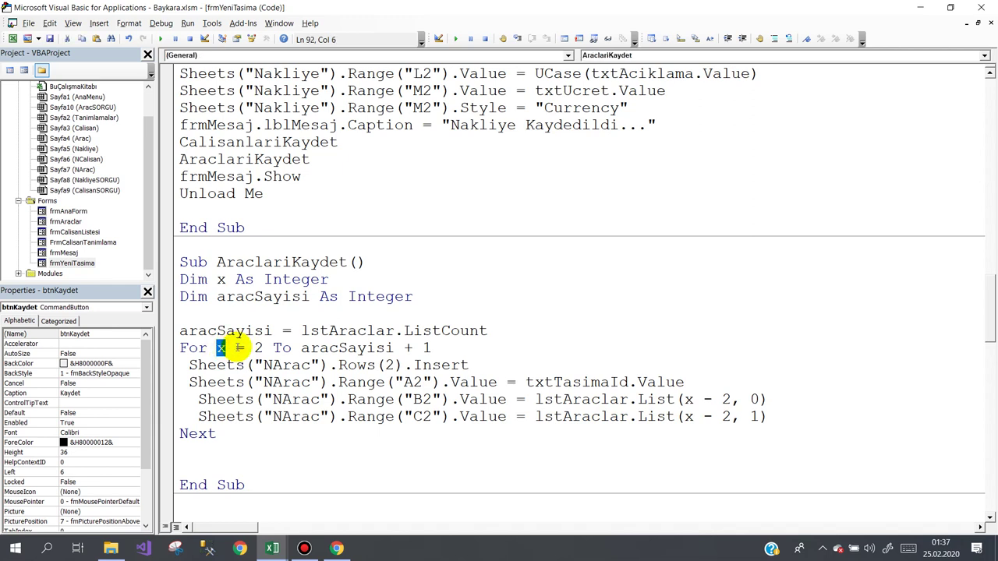
pyautogui.doubleClick(258, 348)
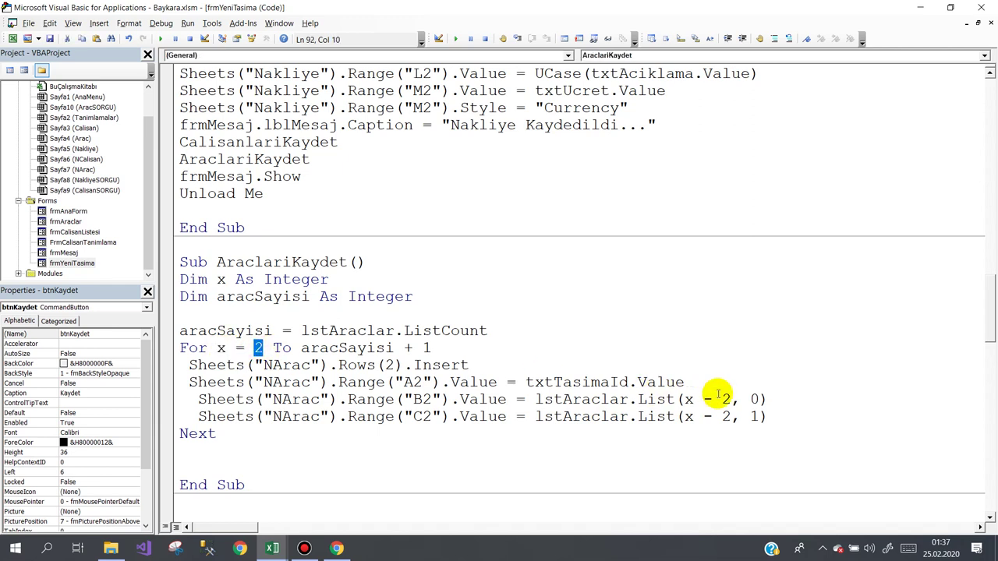
pyautogui.moveTo(731, 399); pyautogui.dragTo(684, 400)
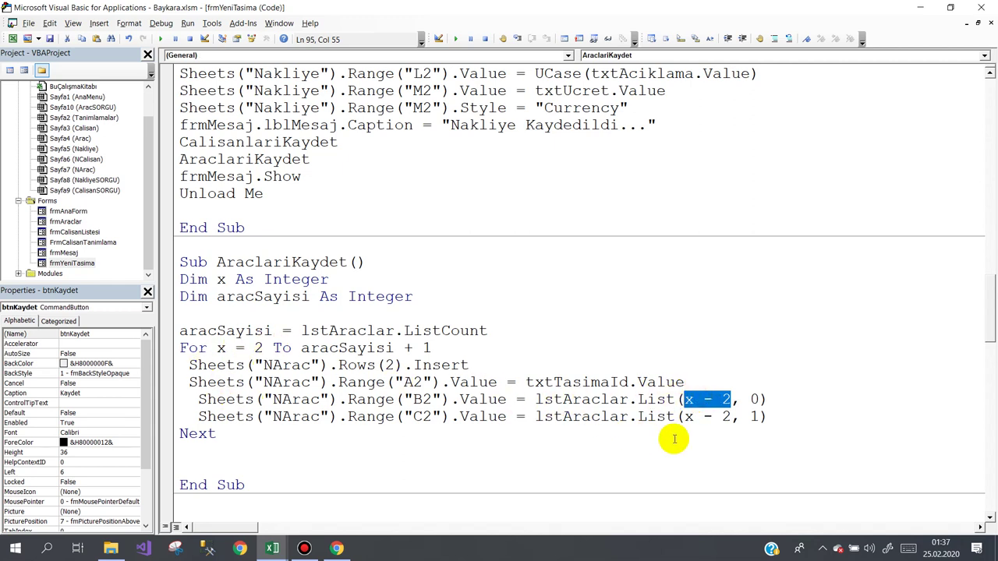
pyautogui.click(721, 417)
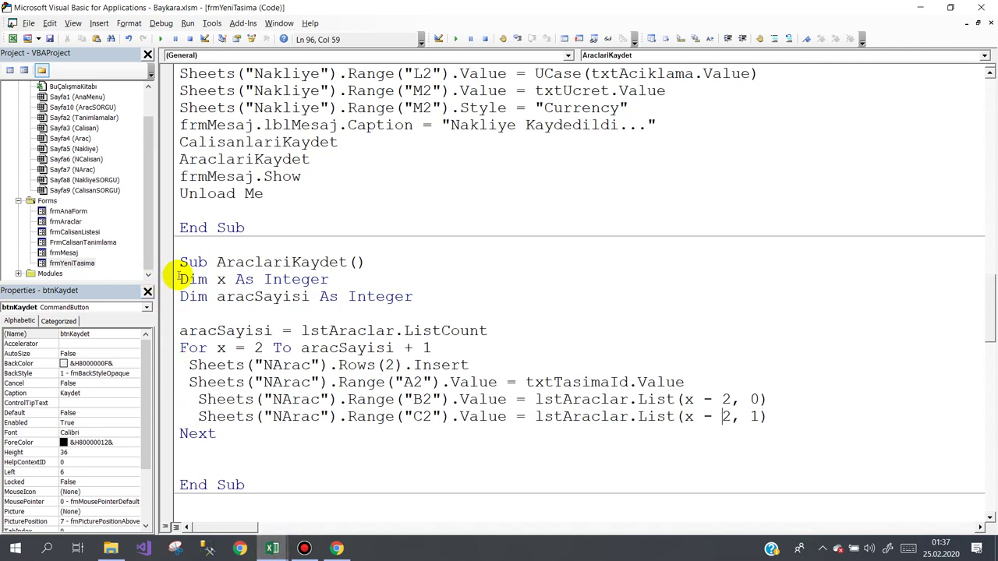
# - Copy the AraclariKaydet body and place the caret inside the empty CalisanlariKaydet sub
pyautogui.moveTo(179, 278); pyautogui.dragTo(423, 445)
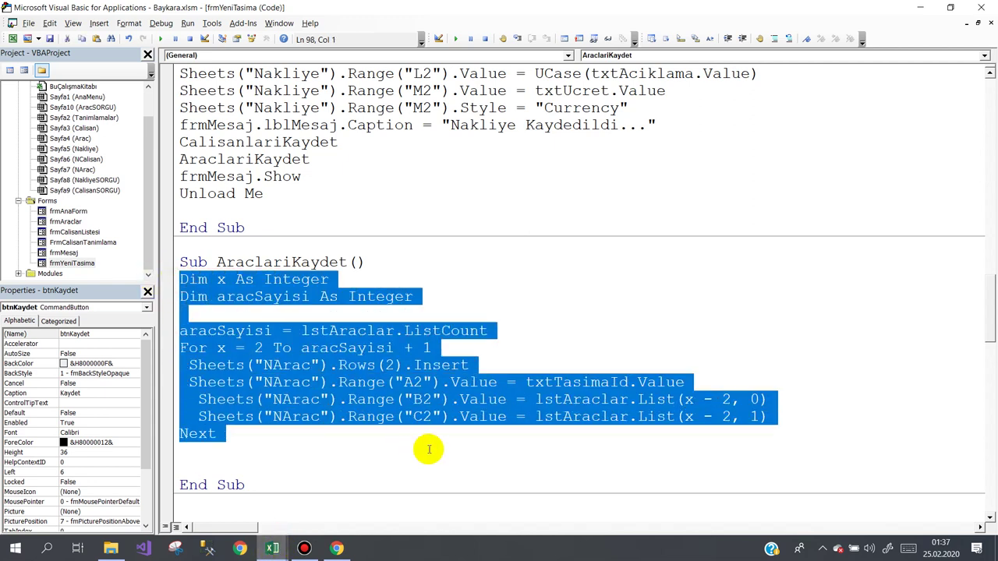
pyautogui.rightClick(407, 398)
pyautogui.click(444, 196)
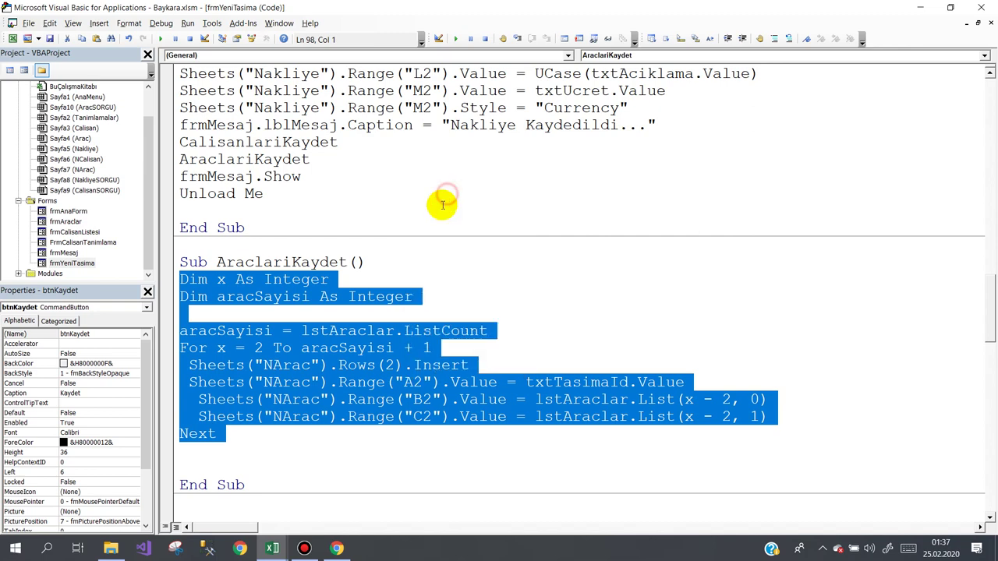
pyautogui.scroll(-1, 442, 204)
pyautogui.scroll(-3, 416, 283)
pyautogui.click(233, 330)
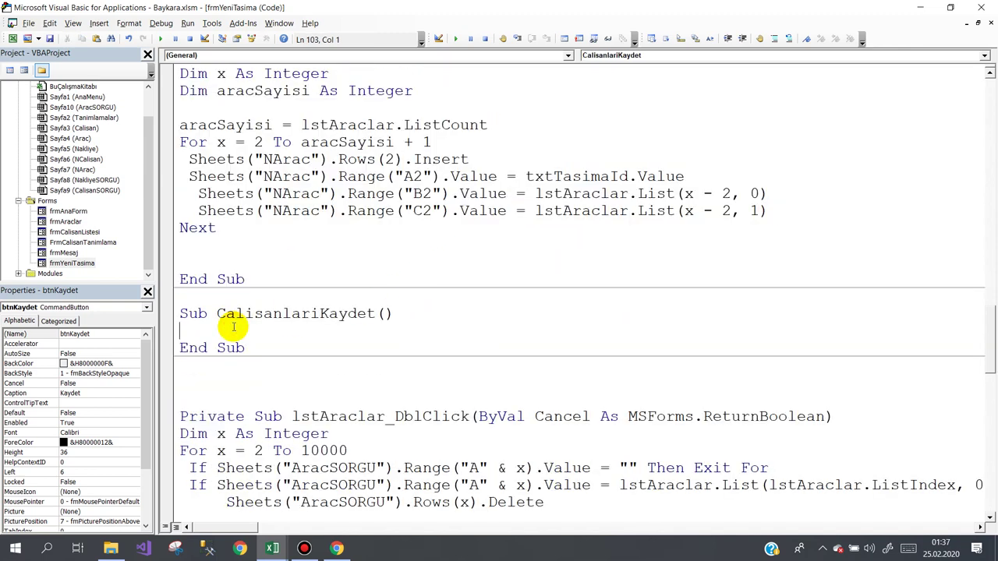
# - Paste the loop into CalisanlariKaydet and rename aracSayisi to CalisanSayisi in the declaration and count line
pyautogui.hotkey('ctrl', 'v')
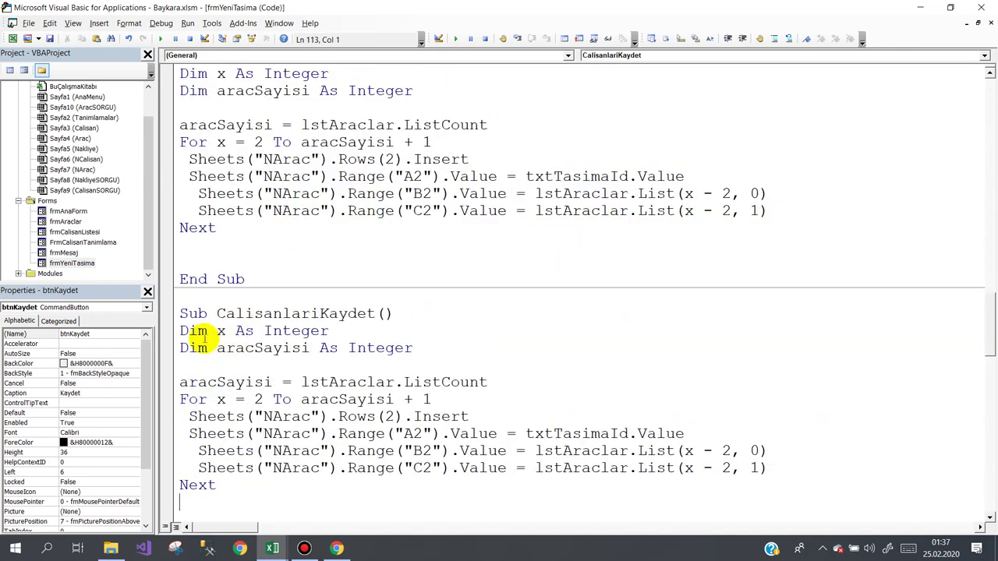
pyautogui.click(245, 348)
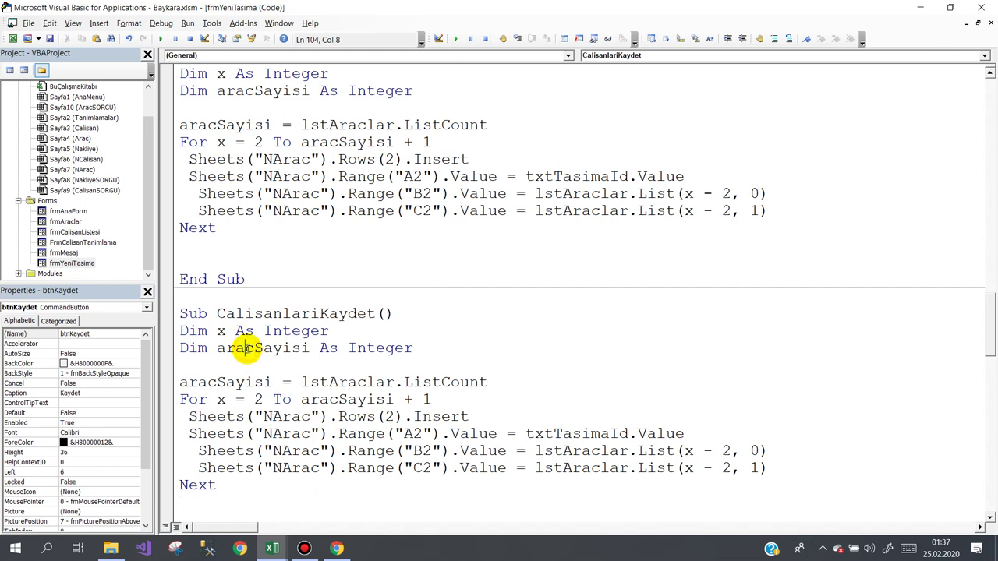
pyautogui.moveTo(255, 348); pyautogui.dragTo(217, 351)
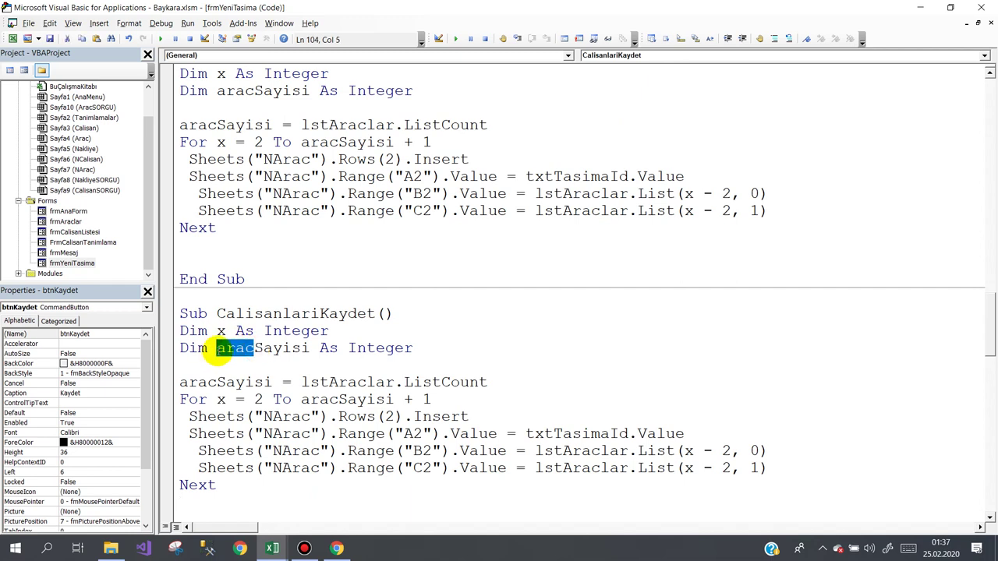
pyautogui.write('CA')
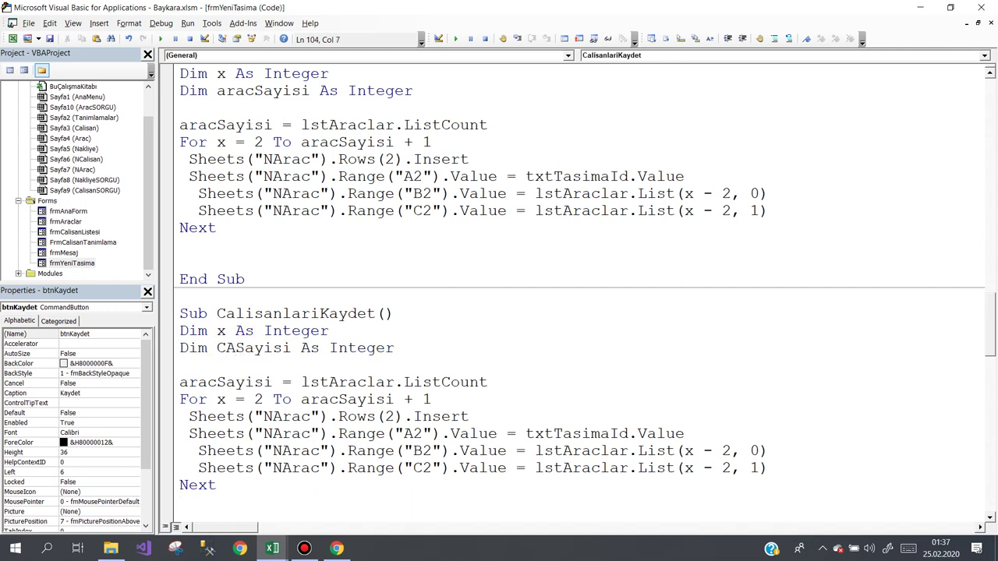
pyautogui.press('BackSpace')
pyautogui.press('BackSpace')
pyautogui.press('BackSpace')
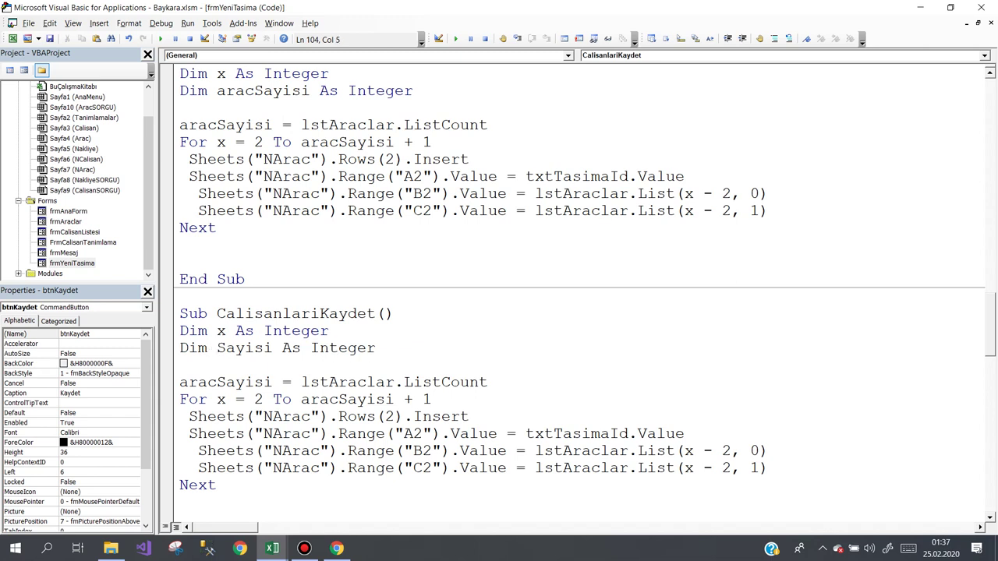
pyautogui.write('C')
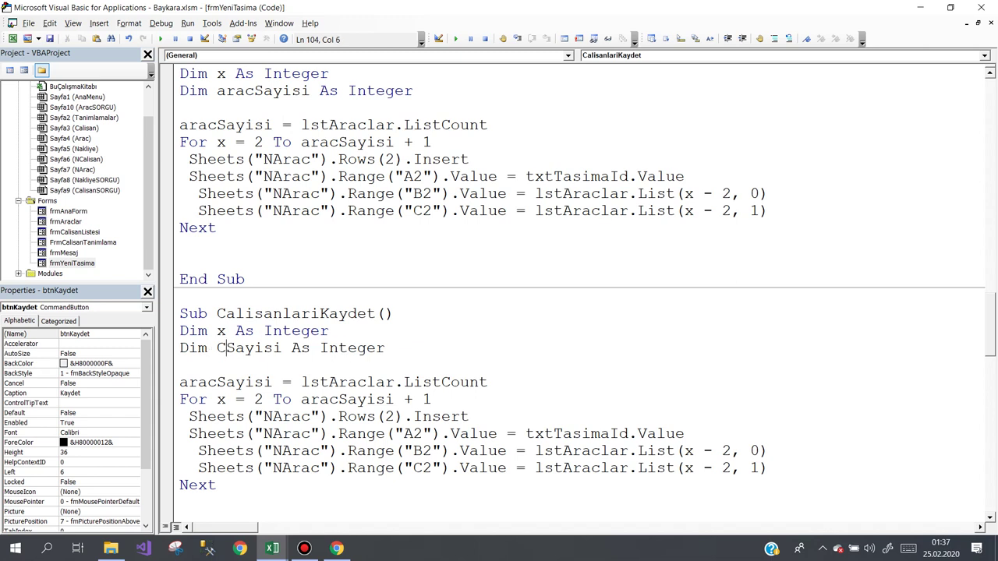
pyautogui.write('alis')
pyautogui.write('an')
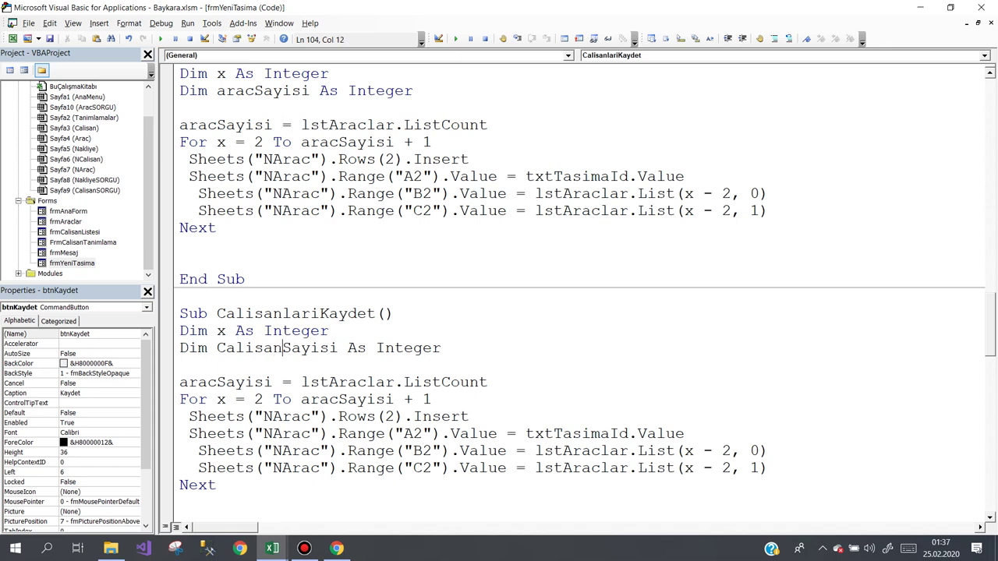
pyautogui.doubleClick(268, 349)
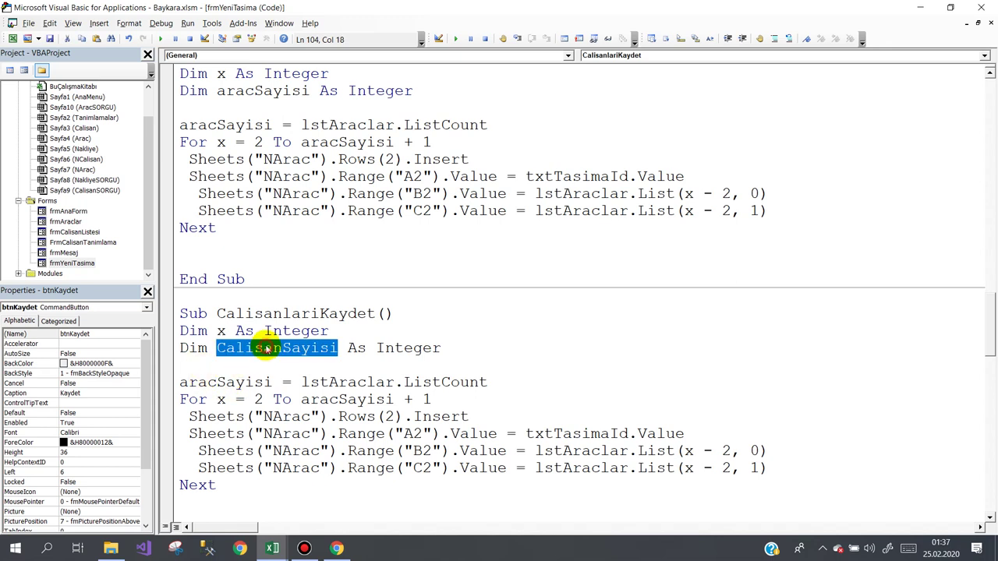
pyautogui.doubleClick(224, 384)
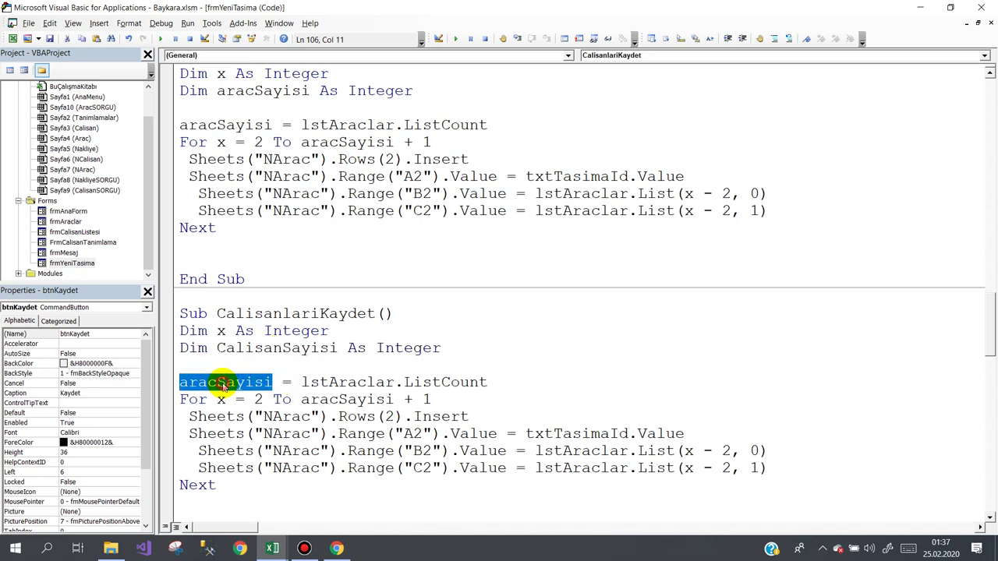
pyautogui.hotkey('ctrl', 'v')
# - Count lstCalisanlar items and use CalisanSayisi as the For loop limit
pyautogui.doubleClick(360, 382)
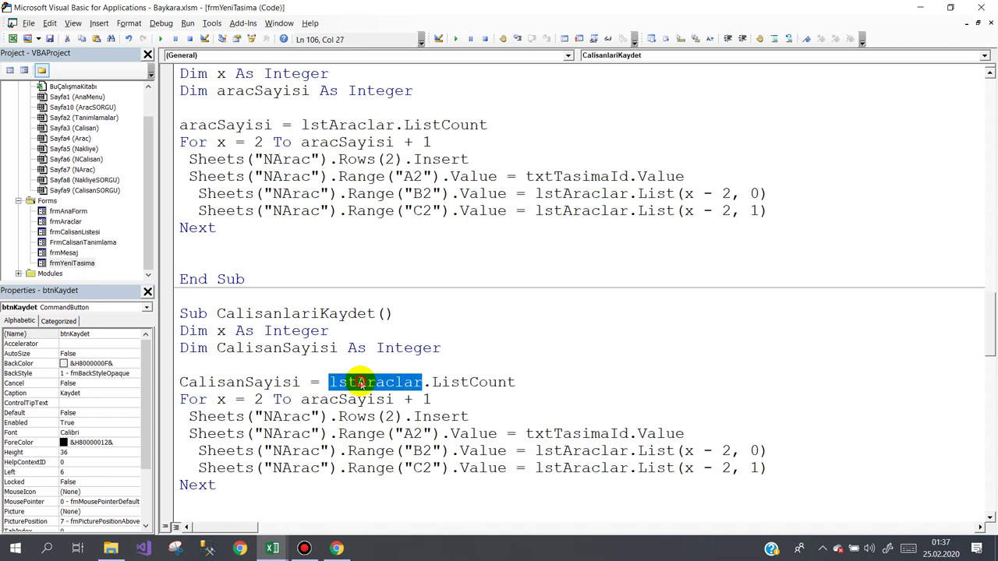
pyautogui.write('l')
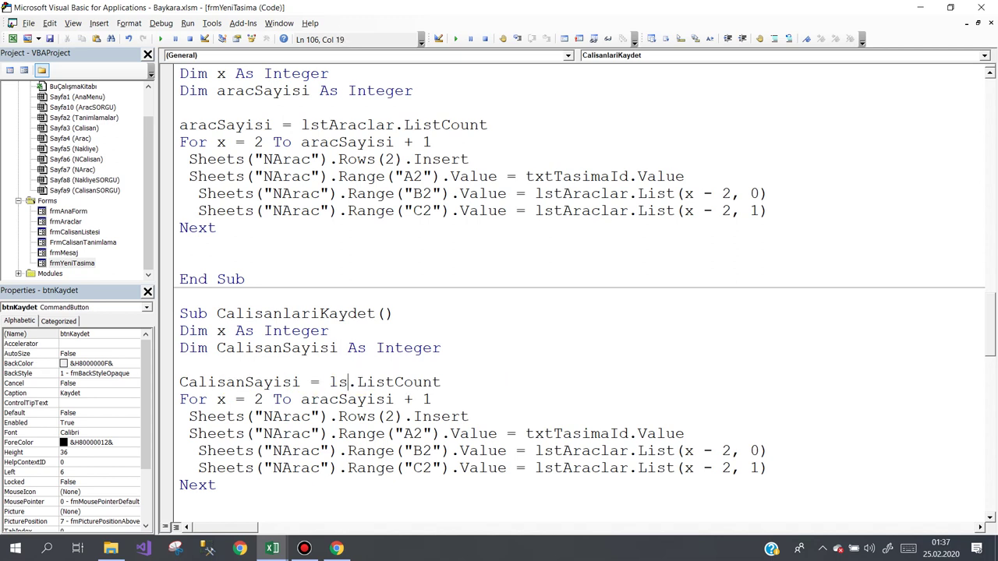
pyautogui.hotkey('ctrl', 'space')
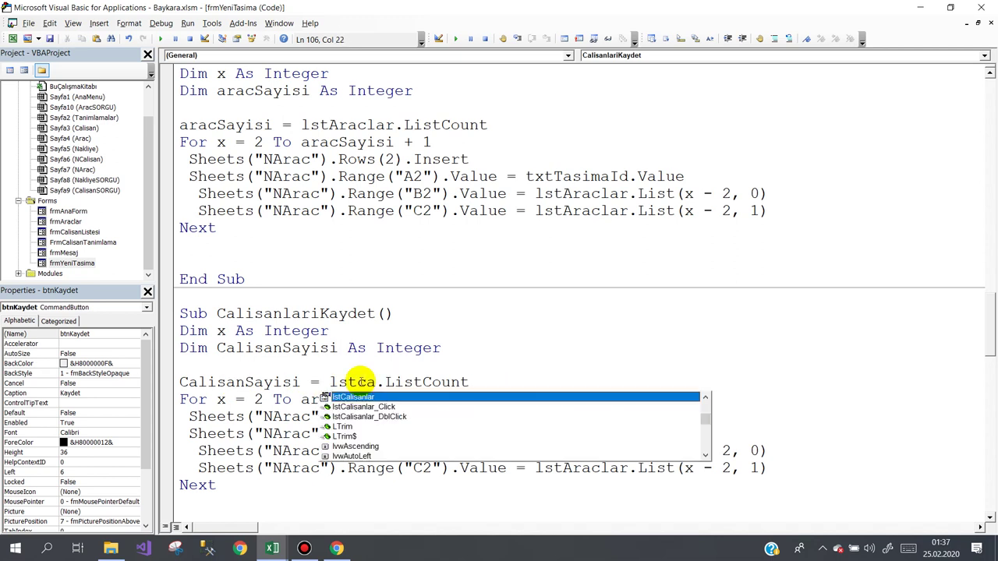
pyautogui.press('Tab')
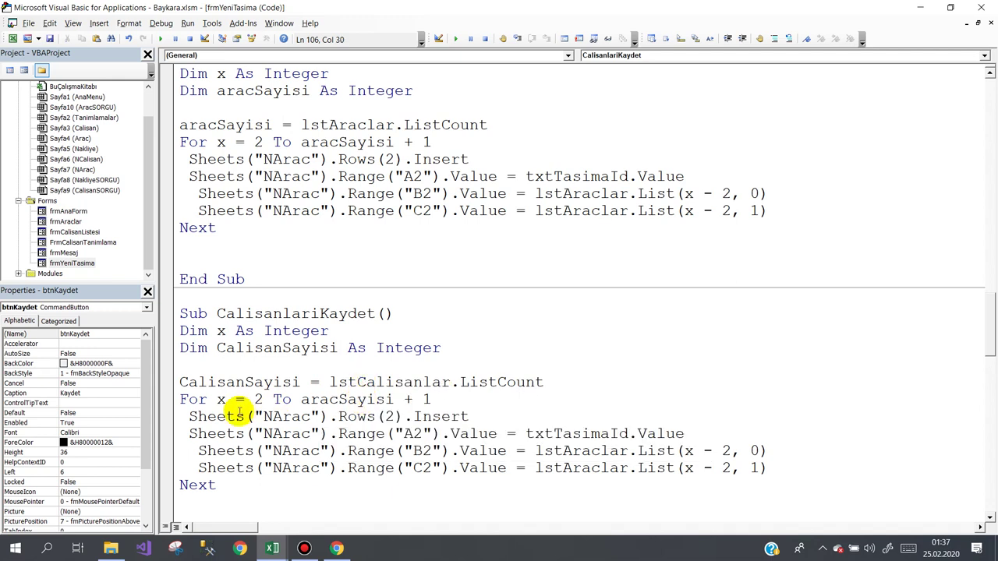
pyautogui.doubleClick(330, 399)
pyautogui.write('CalisanSayisi')
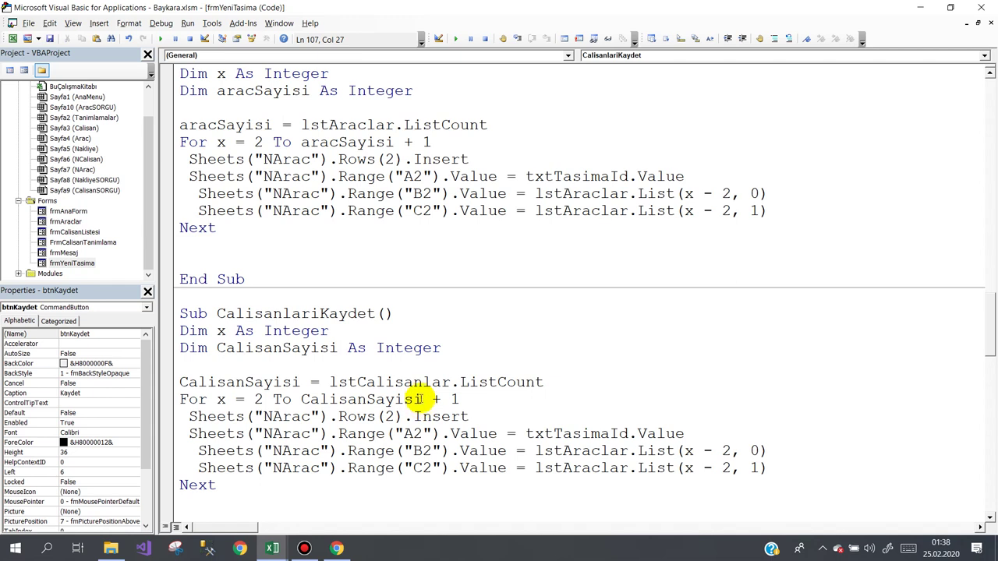
# - Change the Rows(2).Insert sheet to NCalisan and check that sheet's columns in Excel
pyautogui.doubleClick(281, 417)
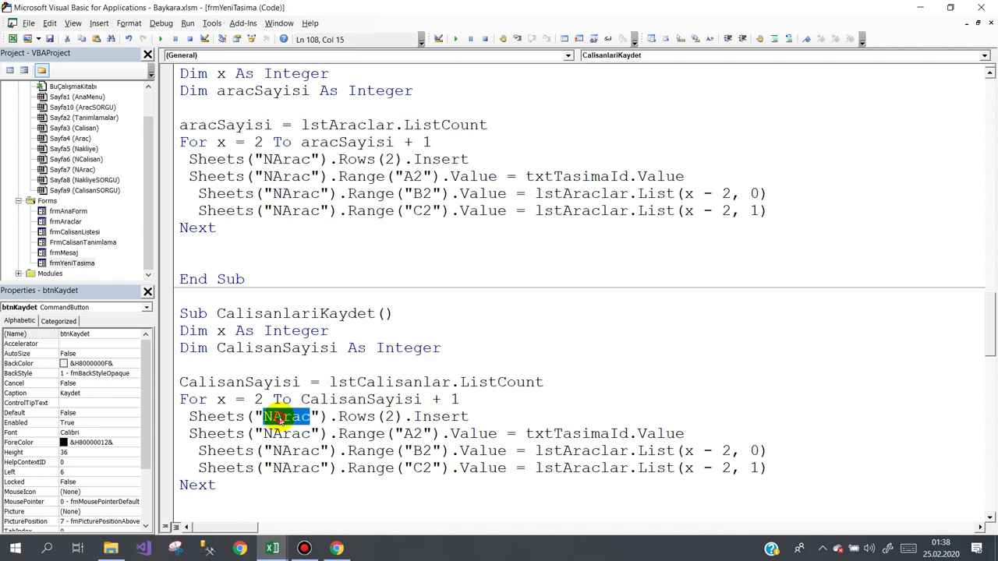
pyautogui.write('Nc')
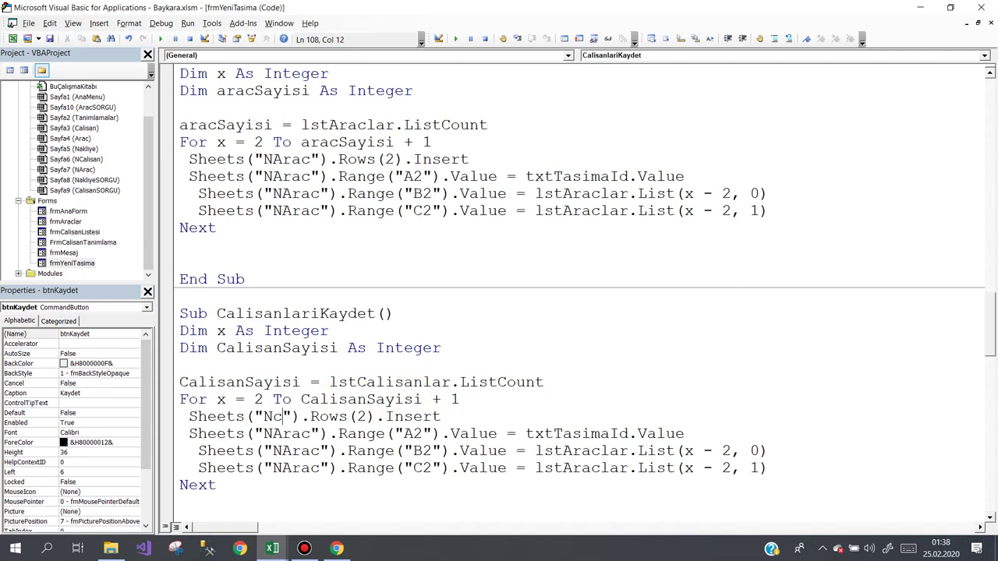
pyautogui.press('BackSpace')
pyautogui.write('C')
pyautogui.write('alisa')
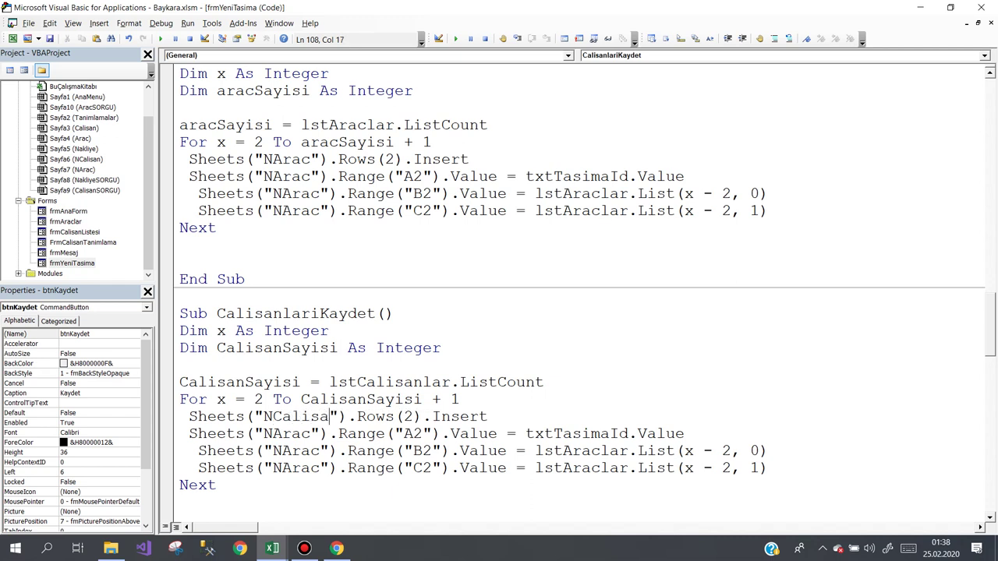
pyautogui.write('n')
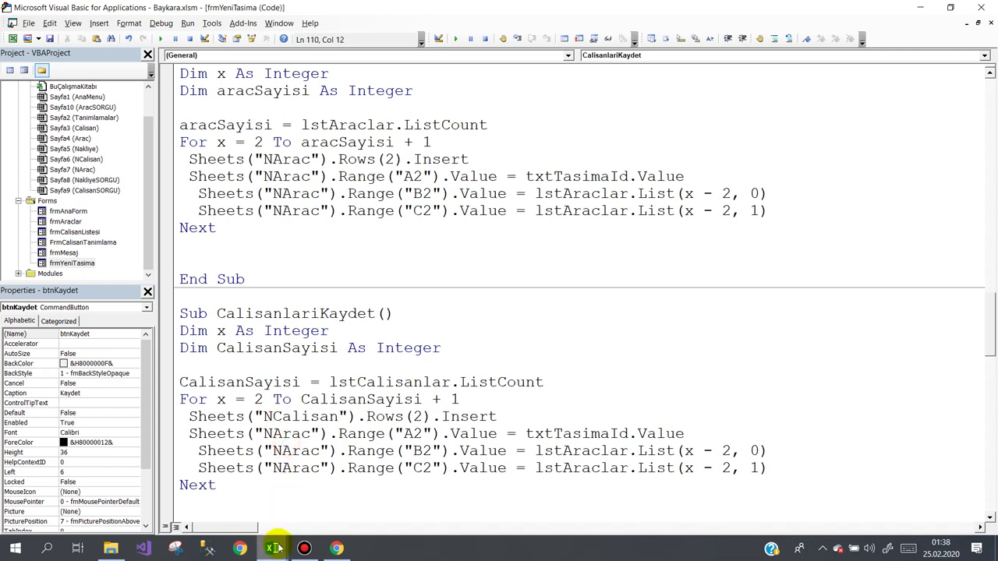
pyautogui.click(218, 509)
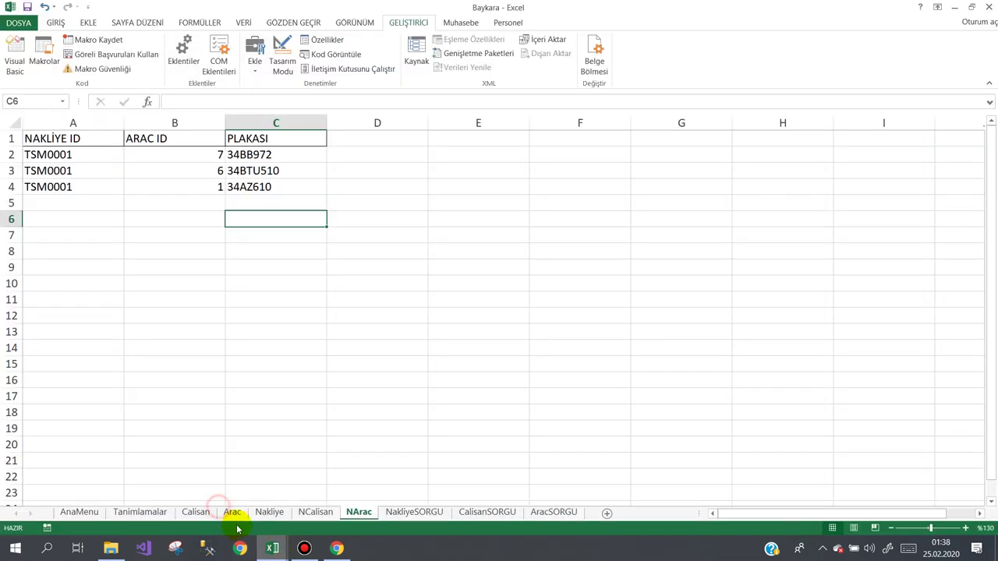
pyautogui.click(312, 511)
pyautogui.click(315, 553)
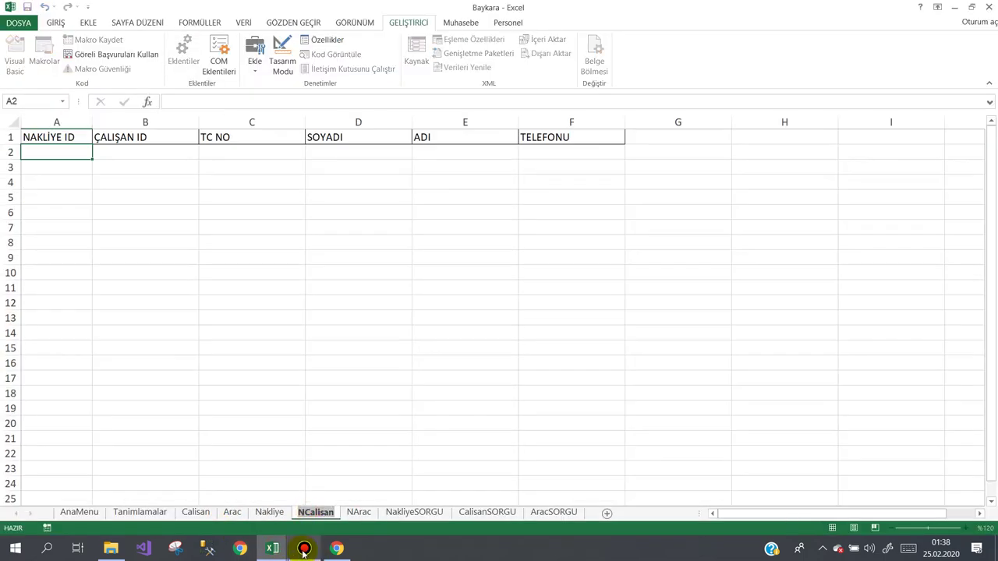
pyautogui.moveTo(272, 549)
pyautogui.click(343, 479)
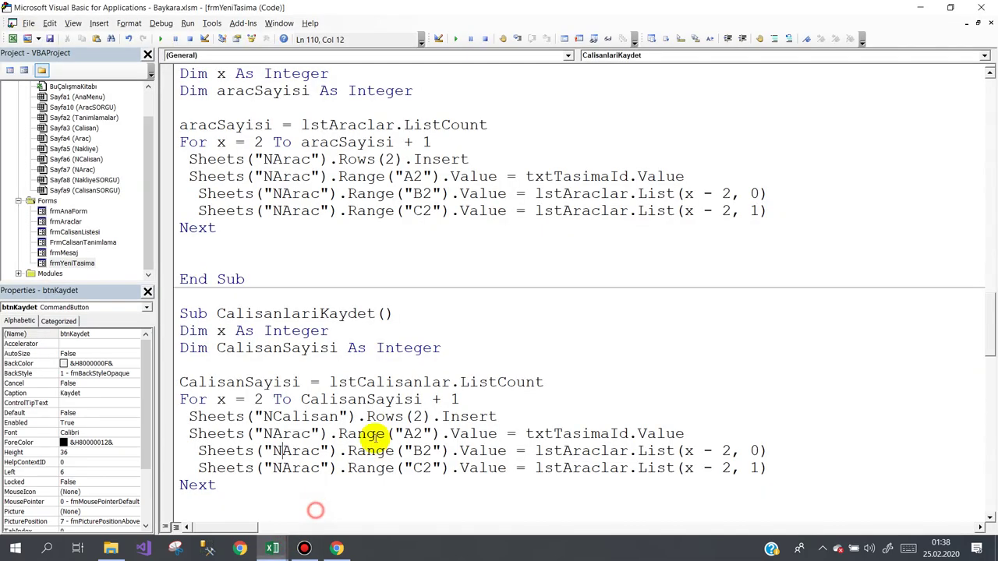
# - Retarget the A2, B2 and C2 writes from NArac to NCalisan, then switch to Excel
pyautogui.doubleClick(285, 434)
pyautogui.write('NCalisan')
pyautogui.doubleClick(295, 451)
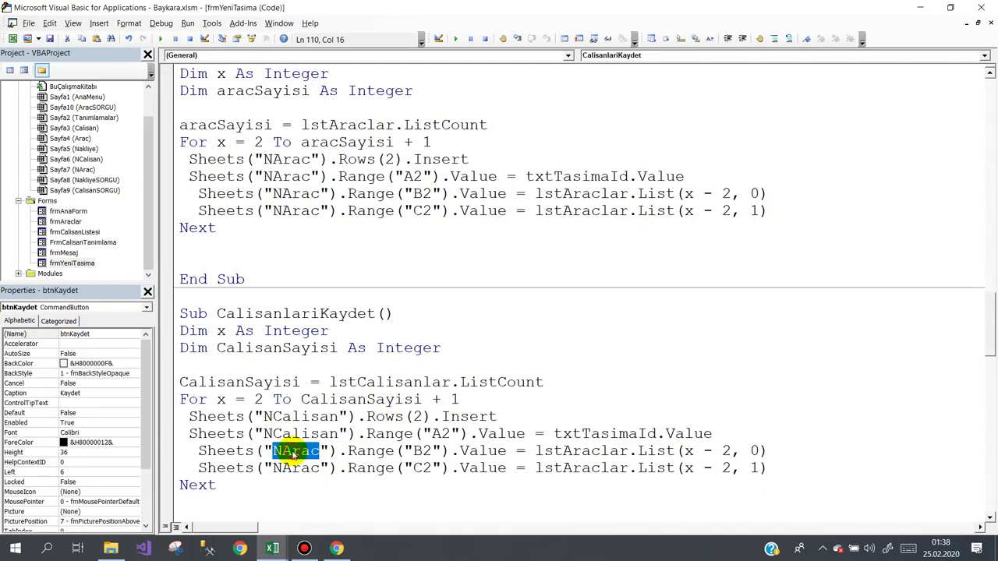
pyautogui.write('NCalisan')
pyautogui.doubleClick(298, 468)
pyautogui.write('NCalisan')
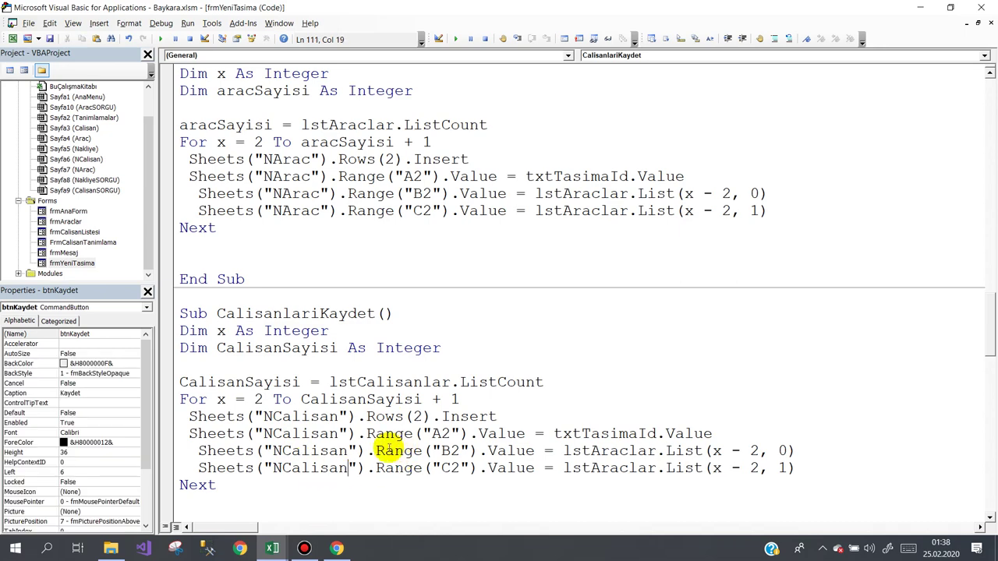
pyautogui.click(272, 548)
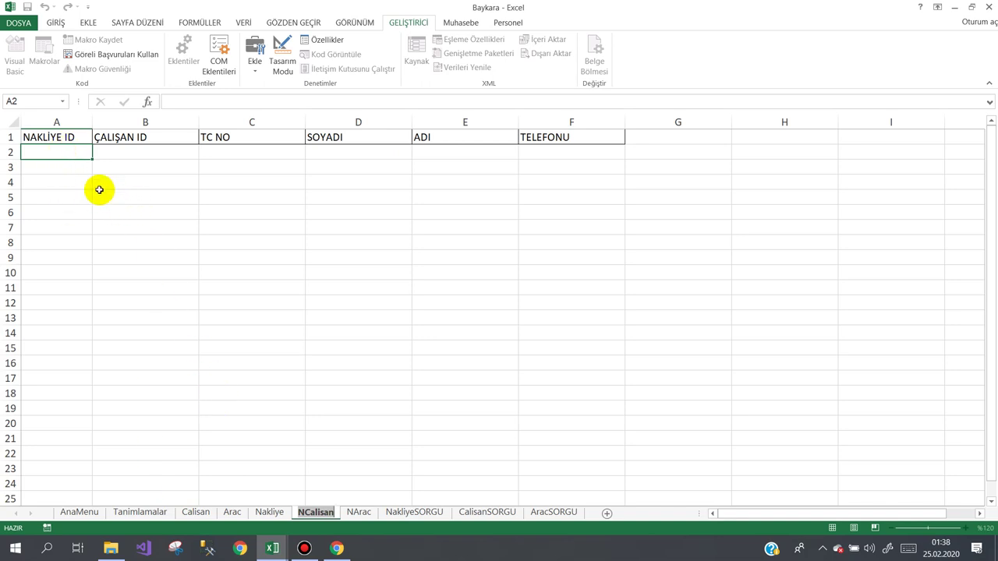
# - Check the NCalisan row-2 cells from ÇALIŞAN ID to TELEFONU, then return to the CalisanlariKaydet code
pyautogui.click(78, 152)
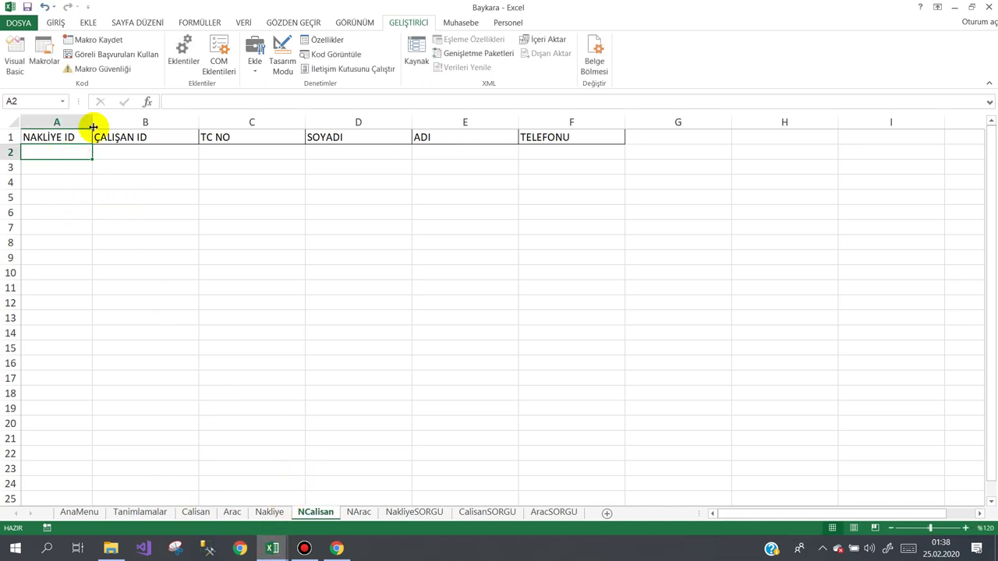
pyautogui.click(137, 152)
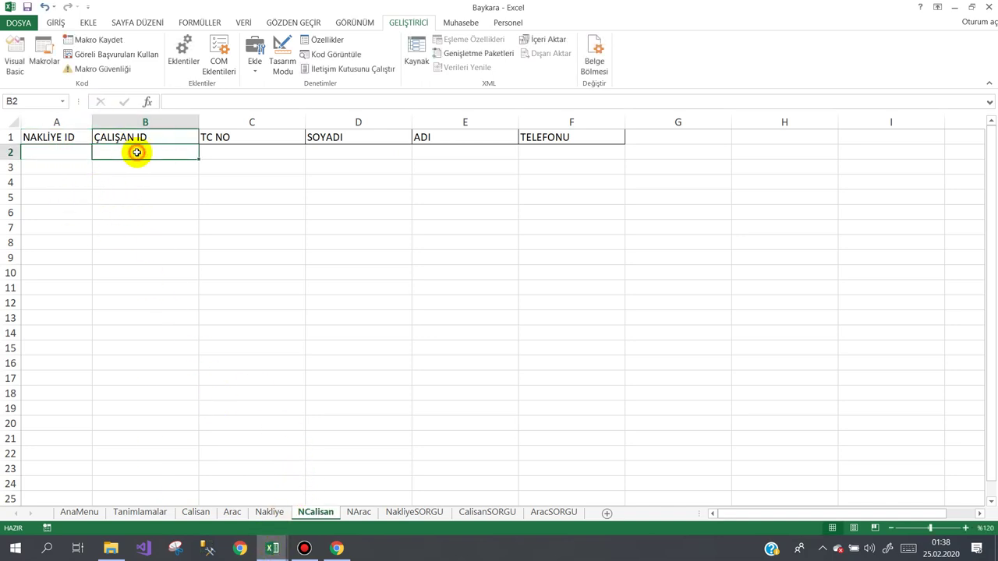
pyautogui.click(298, 148)
pyautogui.click(343, 149)
pyautogui.click(460, 148)
pyautogui.click(550, 152)
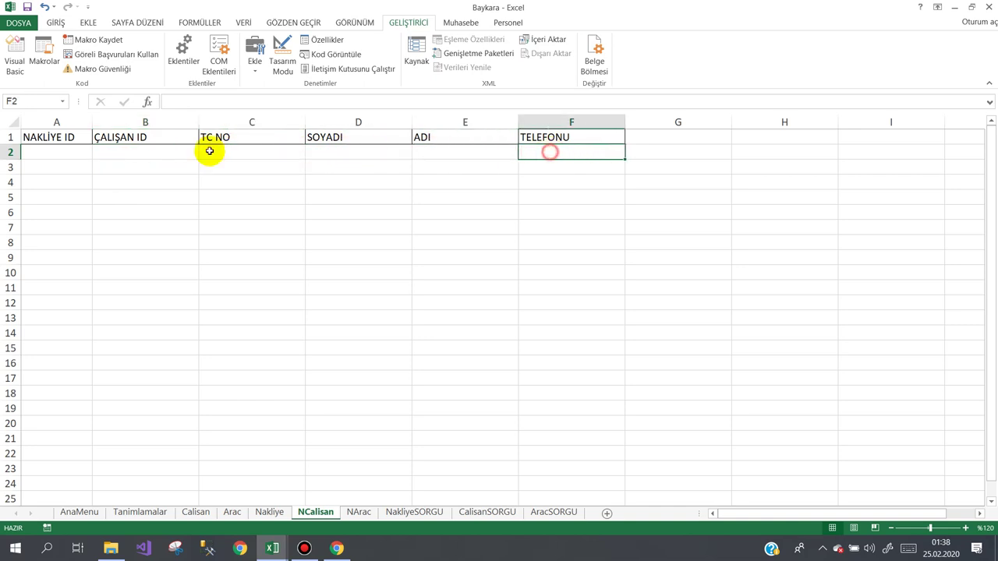
pyautogui.click(70, 150)
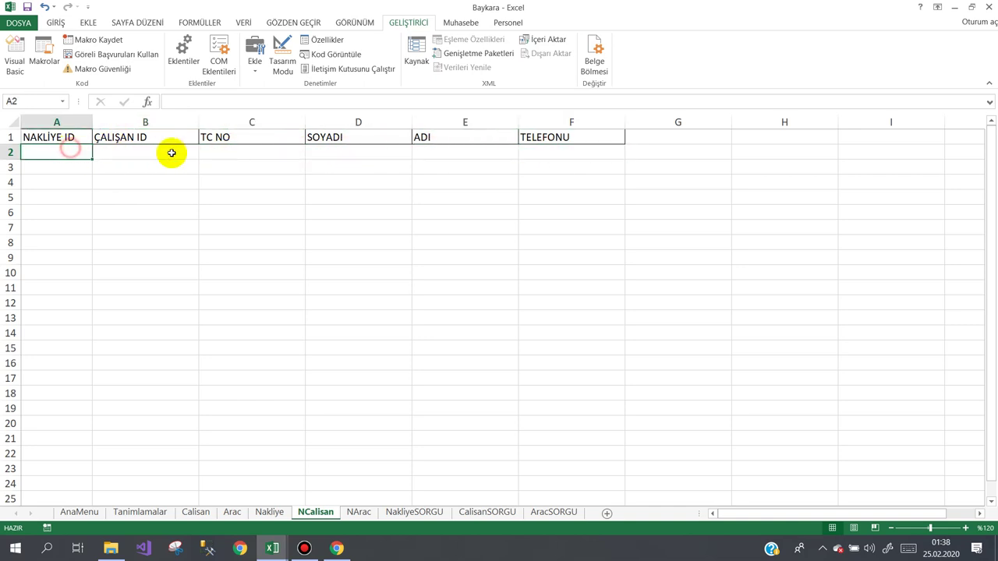
pyautogui.click(285, 546)
pyautogui.click(348, 494)
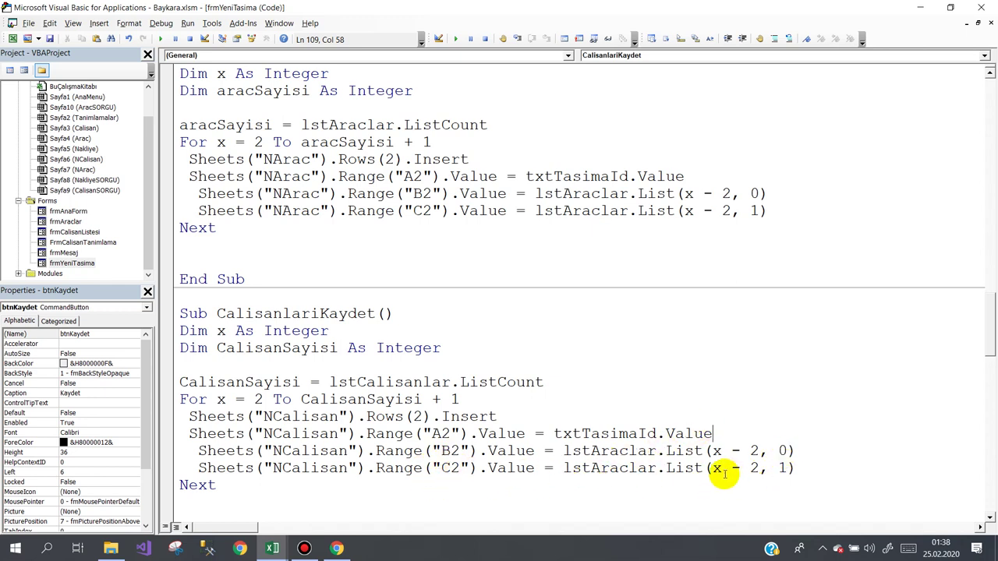
# - Replace lstAraclar with lstCalisanlar on the B2 line using name completion
pyautogui.doubleClick(592, 451)
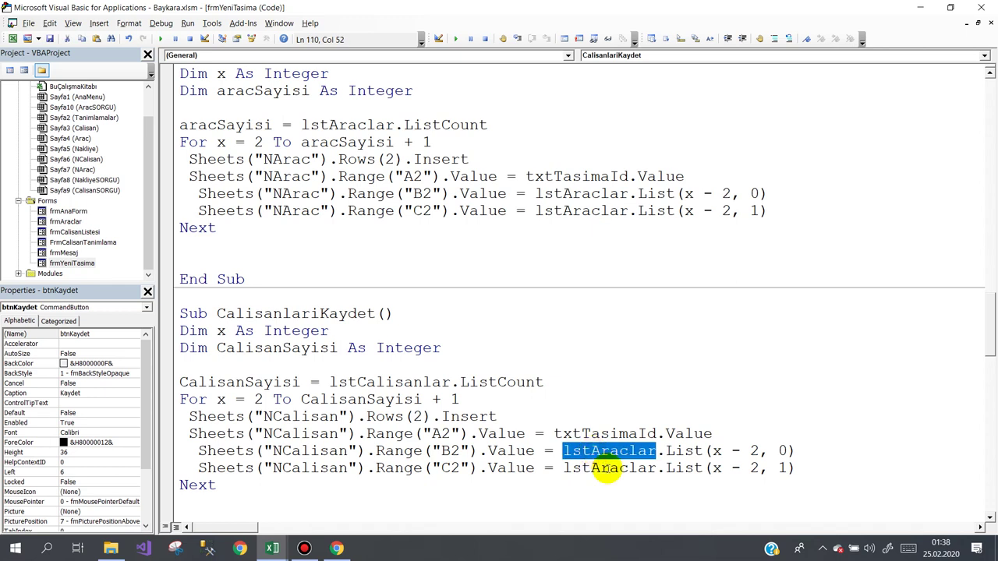
pyautogui.write('l')
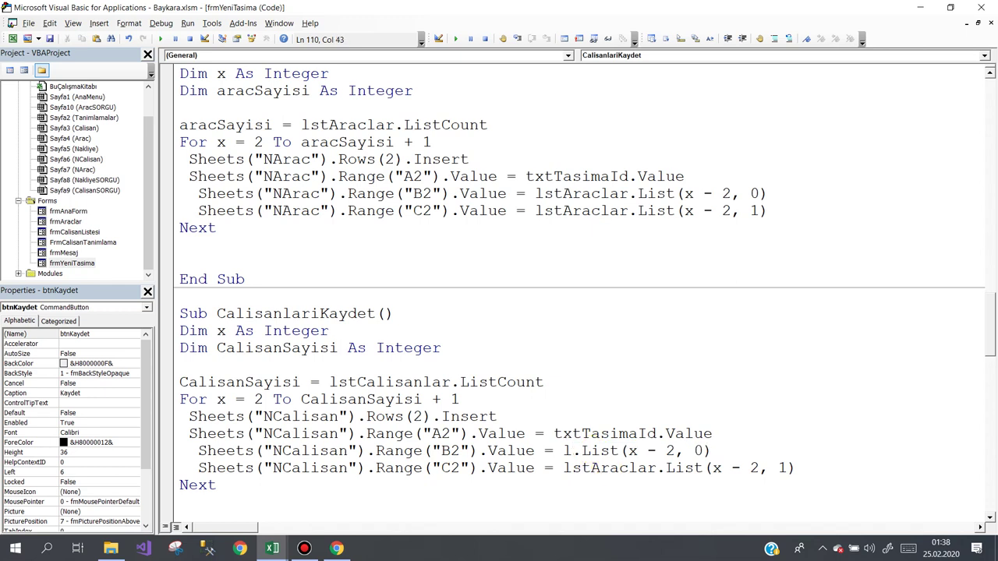
pyautogui.write('stc')
pyautogui.hotkey('ctrl', 'space')
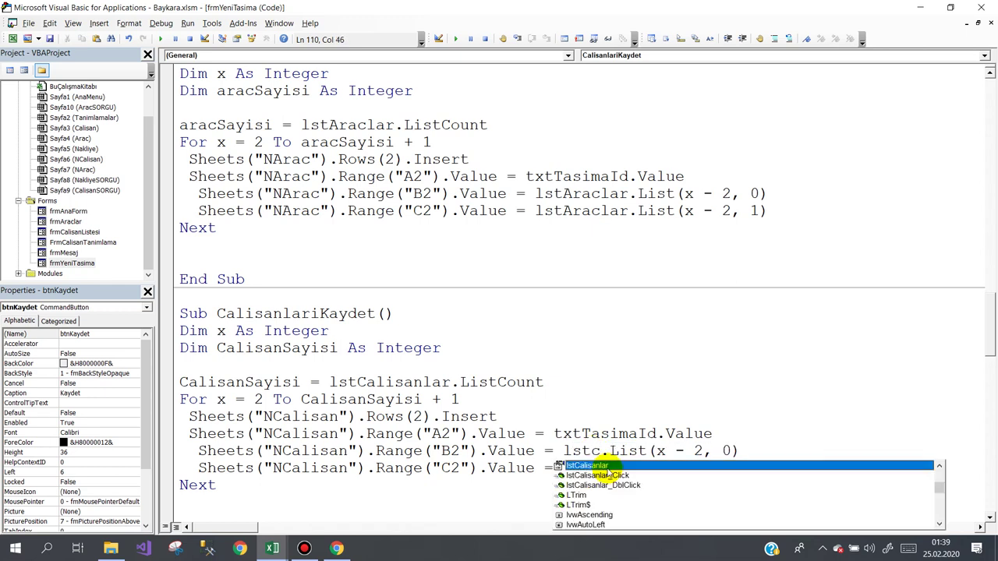
pyautogui.press('Tab')
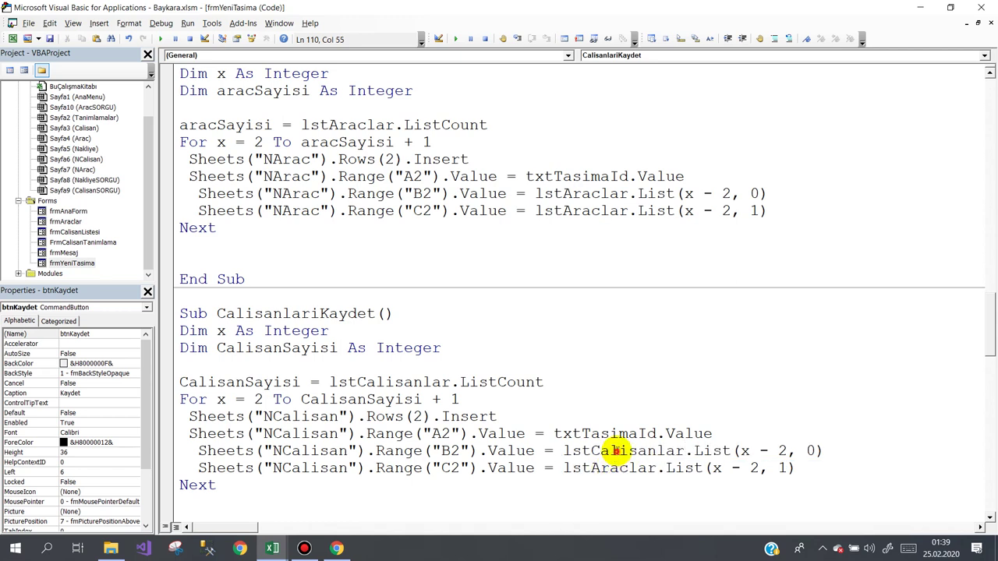
# - Paste lstCalisanlar over lstAraclar on the C2 line and add an empty line before Next
pyautogui.doubleClick(616, 451)
pyautogui.hotkey('ctrl', 'c')
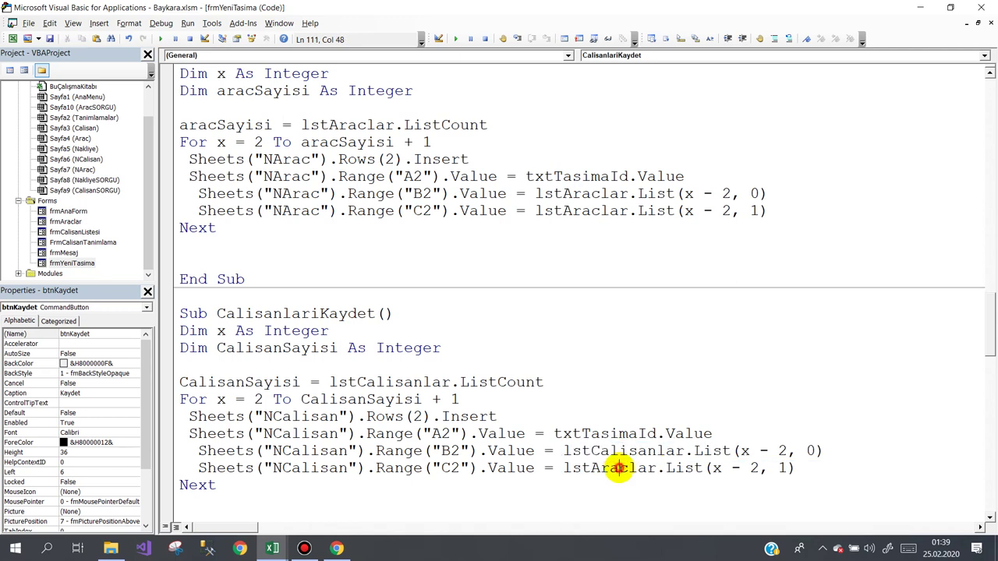
pyautogui.doubleClick(616, 468)
pyautogui.hotkey('ctrl', 'v')
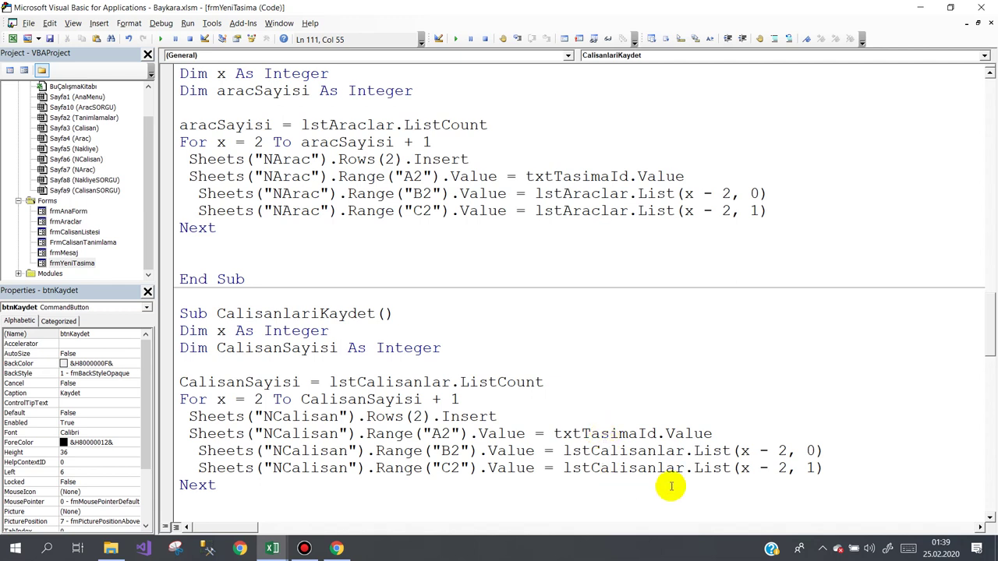
pyautogui.click(864, 465)
pyautogui.press('Return')
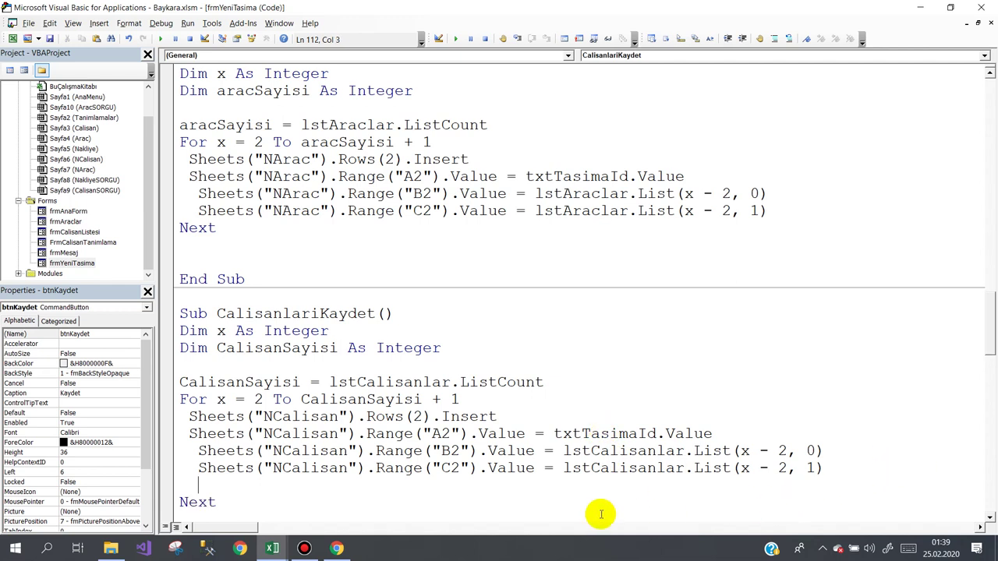
# - Copy the C2 line into a new Range("D2") line reading list column 2
pyautogui.click(191, 469)
pyautogui.moveTo(191, 469); pyautogui.dragTo(841, 478)
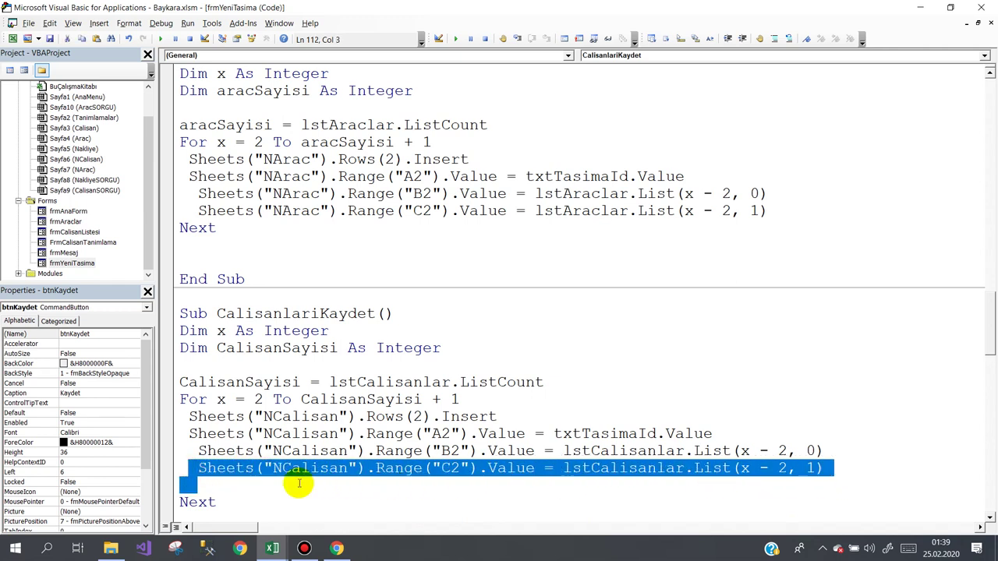
pyautogui.click(223, 484)
pyautogui.hotkey('ctrl', 'v')
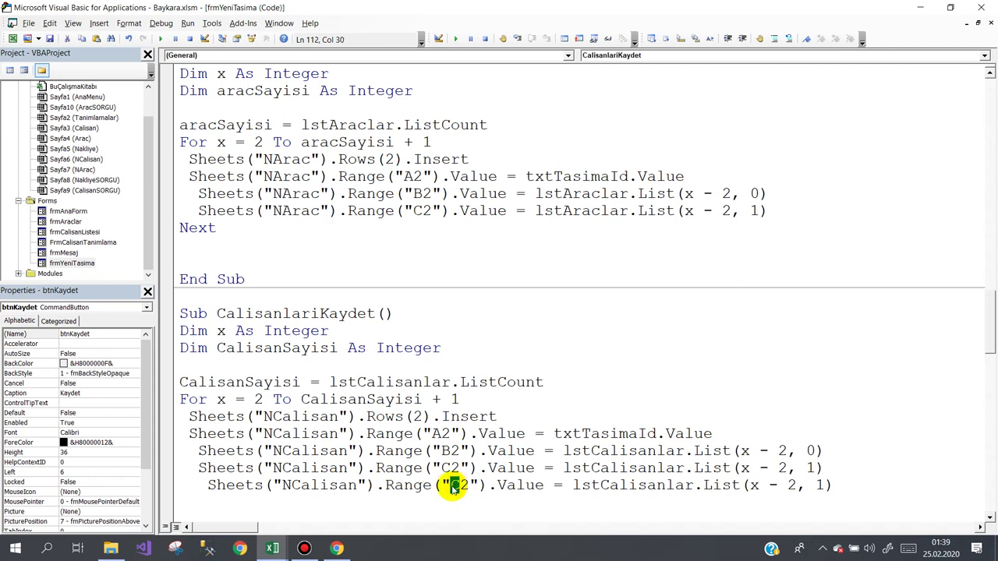
pyautogui.write('D')
pyautogui.doubleClick(819, 485)
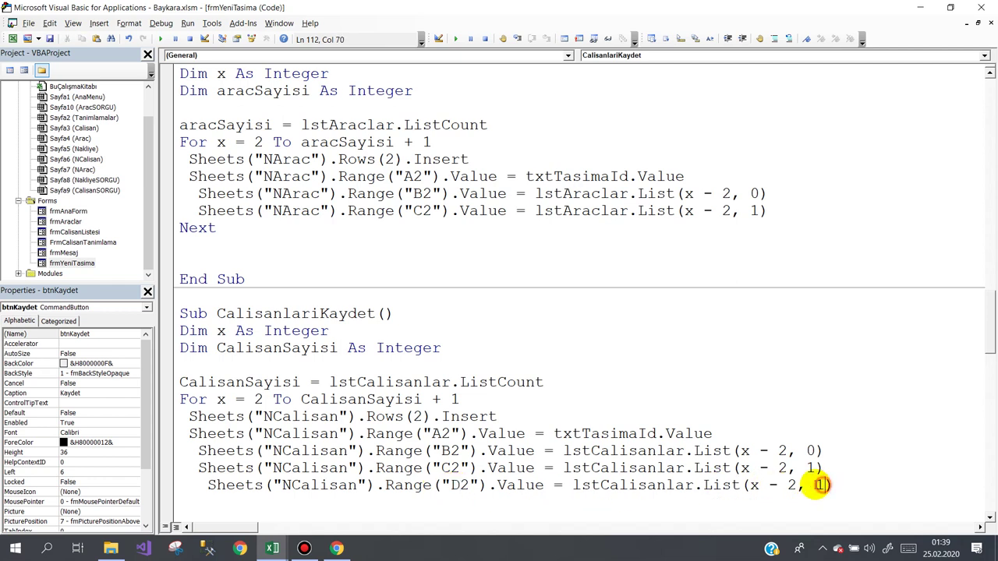
pyautogui.write('2')
pyautogui.press('Return')
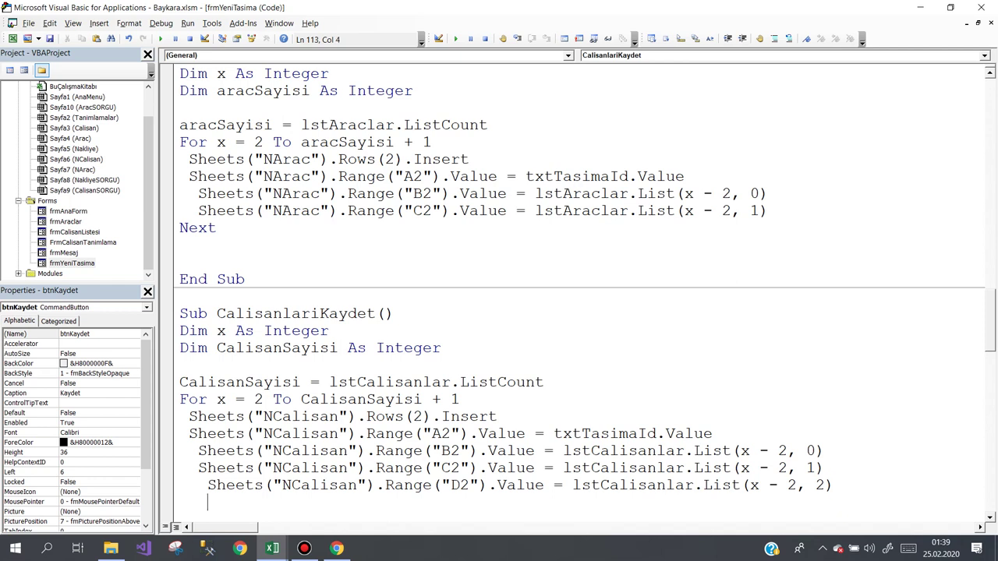
# - Add a Range("E2") line reading list column 3
pyautogui.write('Sheets("NCalisan").Range("C2").Value = lstCalisanlar.List(x - 2, 1)')
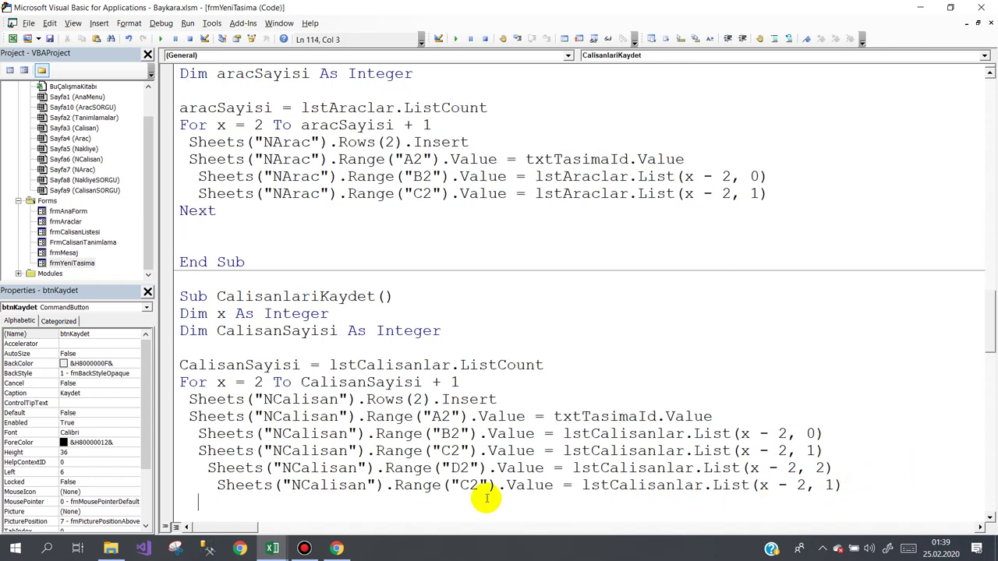
pyautogui.moveTo(466, 485); pyautogui.dragTo(461, 486)
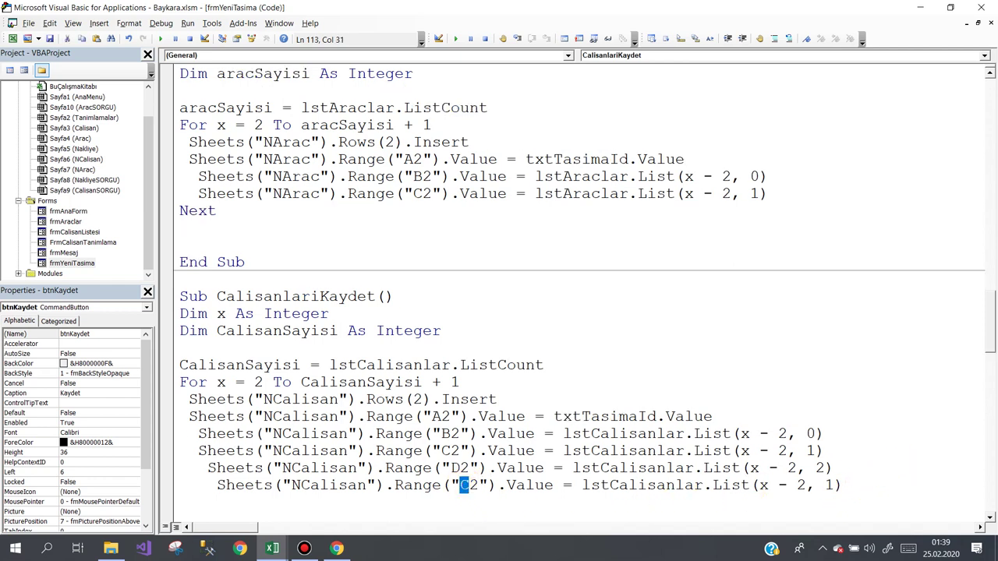
pyautogui.write('E')
pyautogui.moveTo(825, 484); pyautogui.dragTo(833, 487)
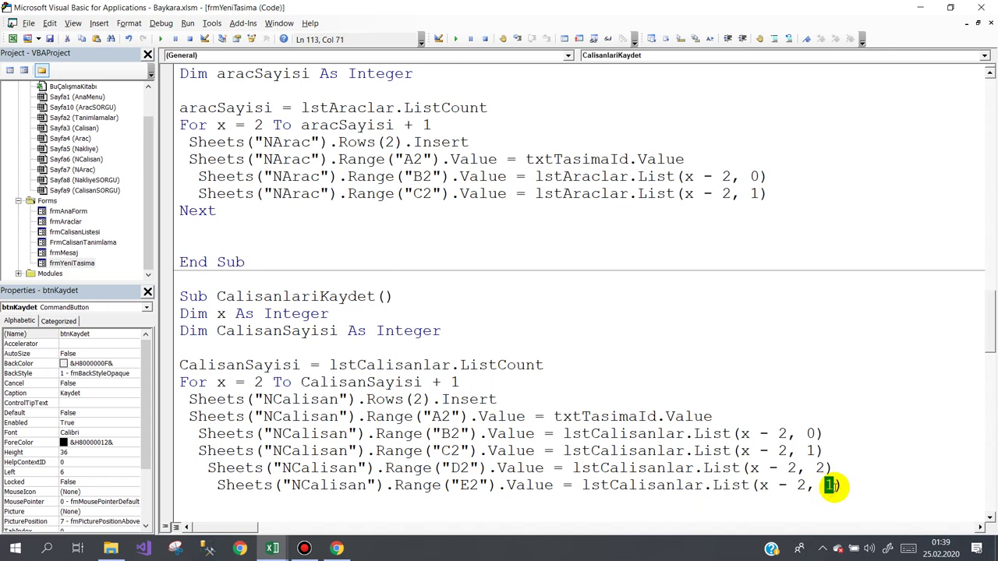
pyautogui.write('3')
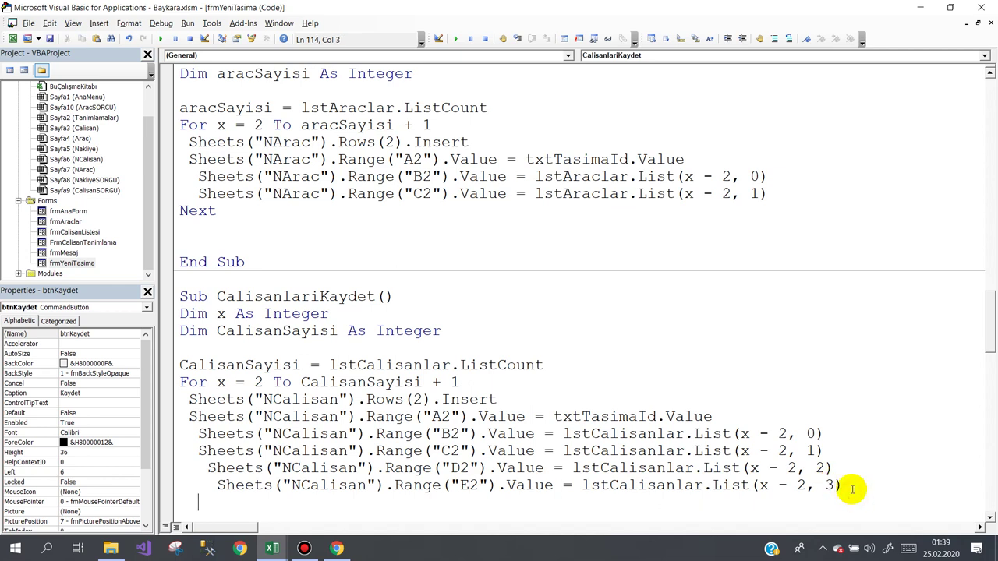
# - Add a Range("F2") line for column 4 and align the new lines' indentation
pyautogui.write('Sheets("NCalisan").Range("C2").Value = lstCalisanlar.List(x - 2, 1)')
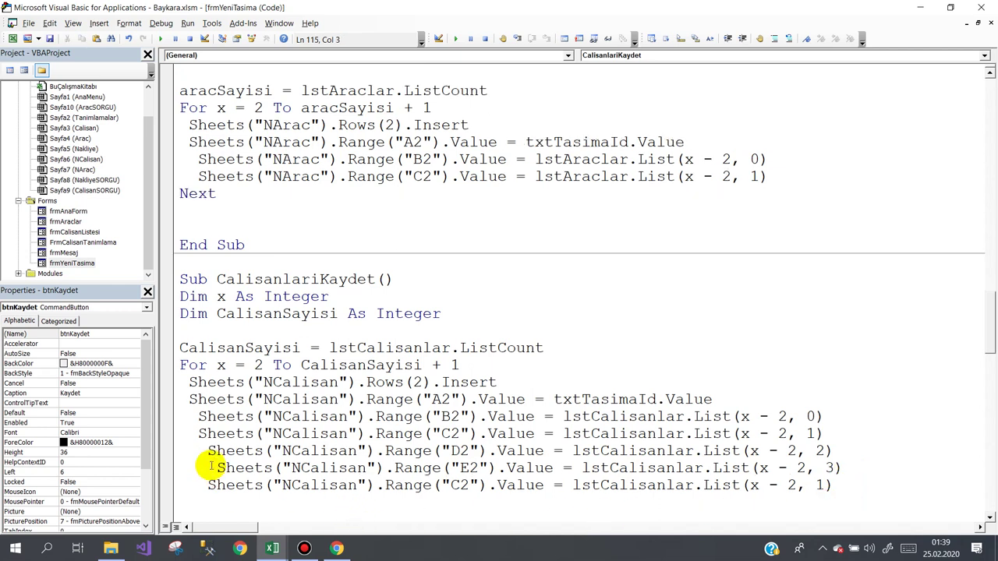
pyautogui.press('Delete')
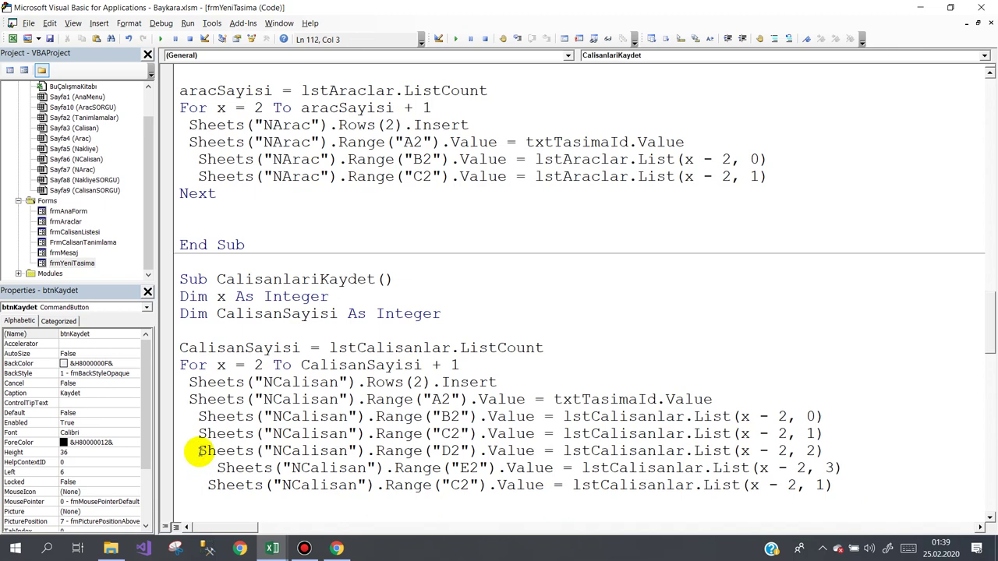
pyautogui.click(199, 469)
pyautogui.press('Delete')
pyautogui.press('Delete')
pyautogui.click(203, 485)
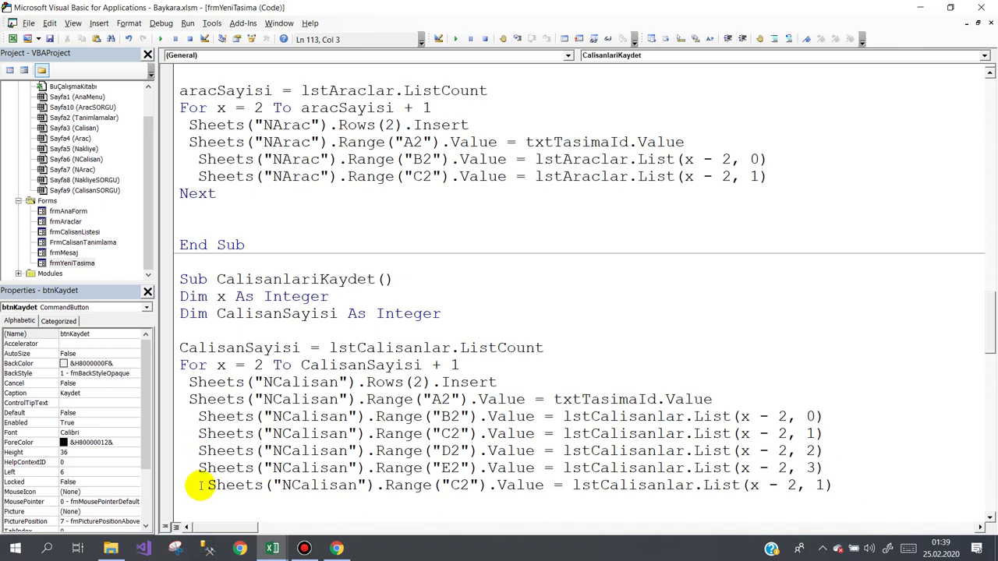
pyautogui.press('Delete')
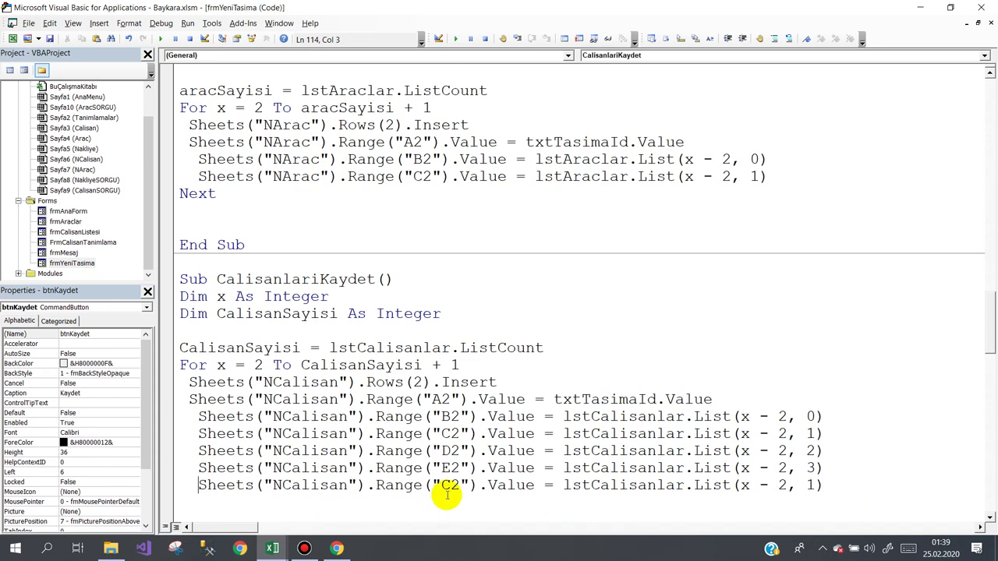
pyautogui.moveTo(451, 485); pyautogui.dragTo(442, 485)
pyautogui.write('F')
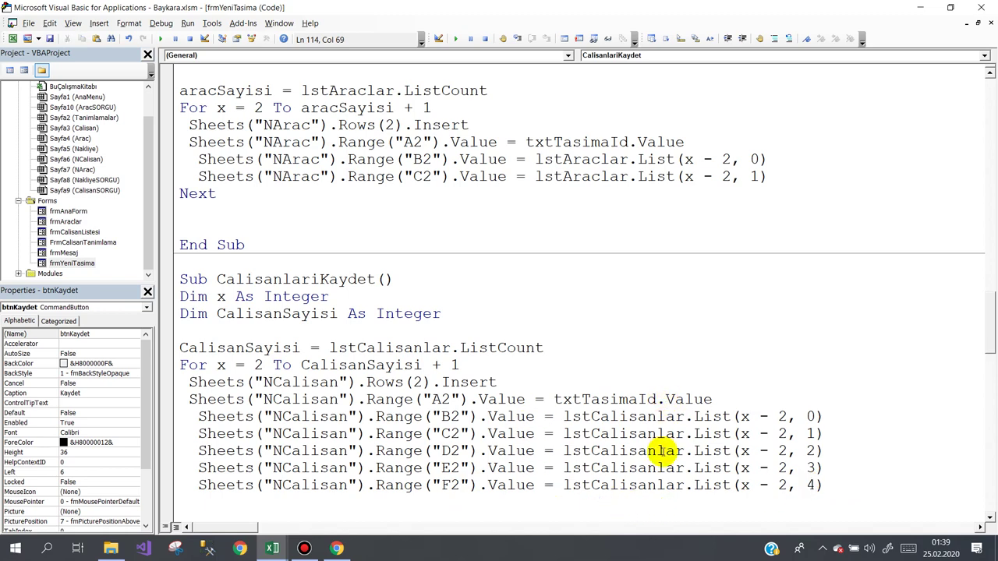
# - Move below the code and switch back to the Excel workbook
pyautogui.click(636, 517)
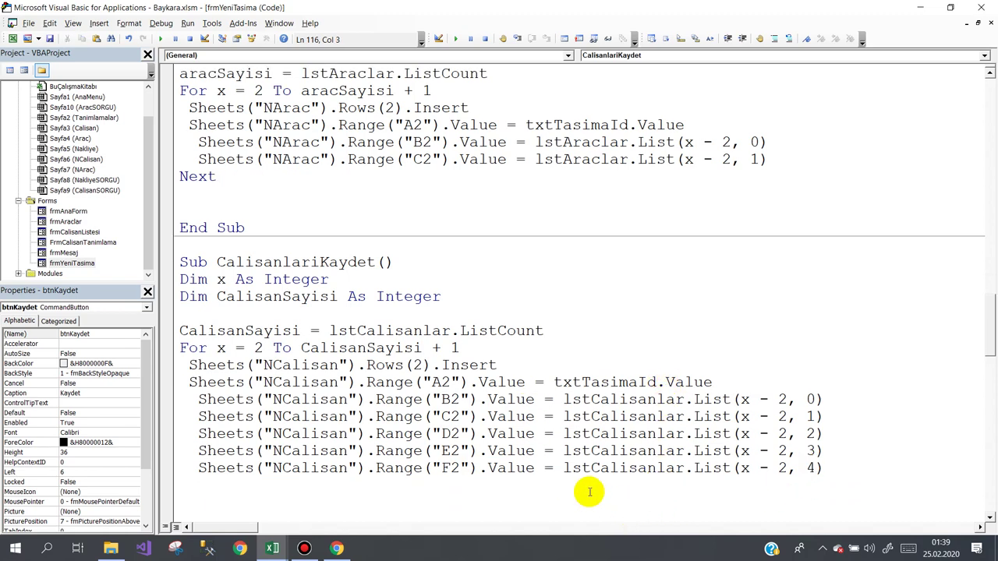
pyautogui.scroll(-1, 476, 383)
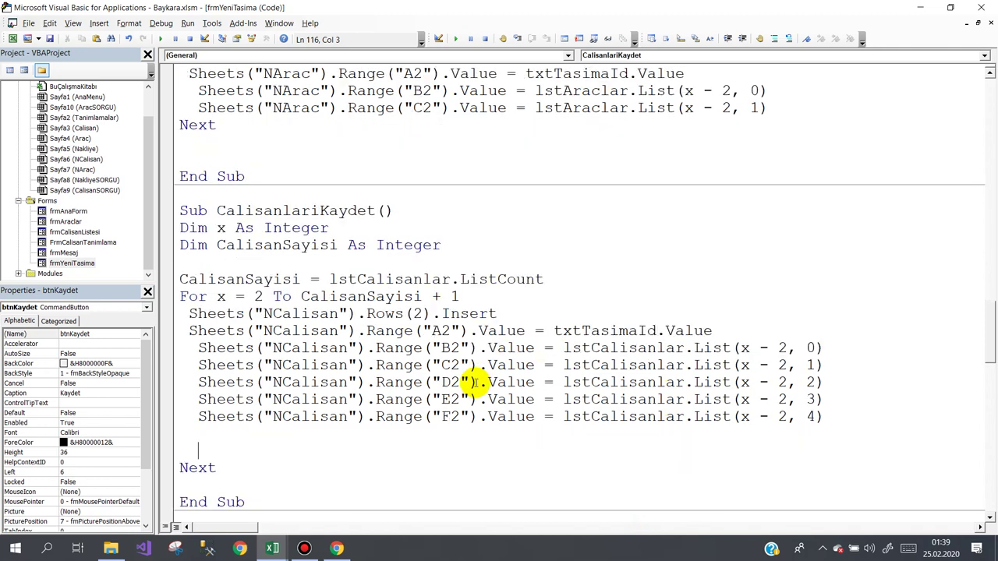
pyautogui.scroll(-1, 476, 383)
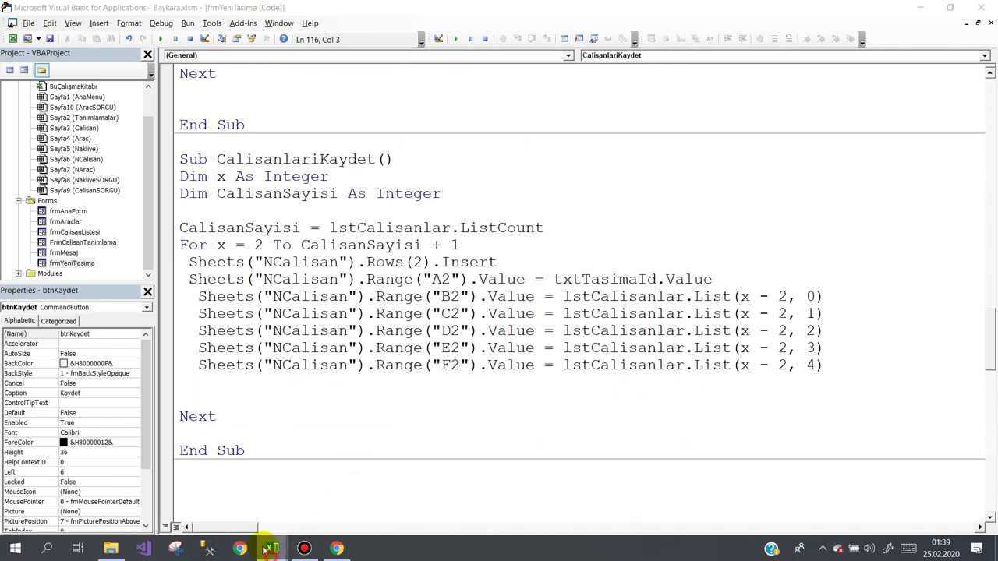
pyautogui.moveTo(272, 549)
pyautogui.click(206, 491)
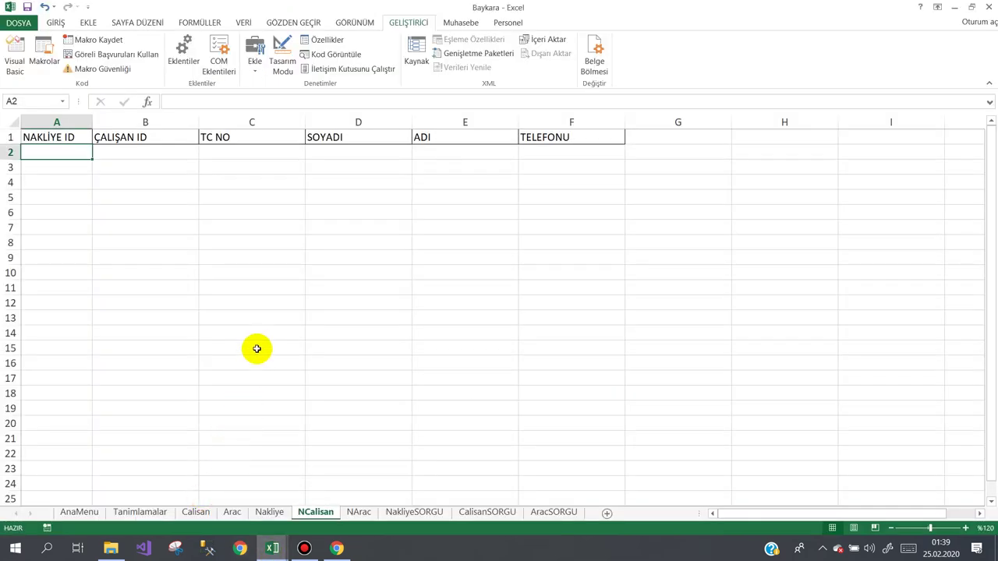
# - Clear the test record from row 2 of the Nakliye sheet
pyautogui.click(269, 512)
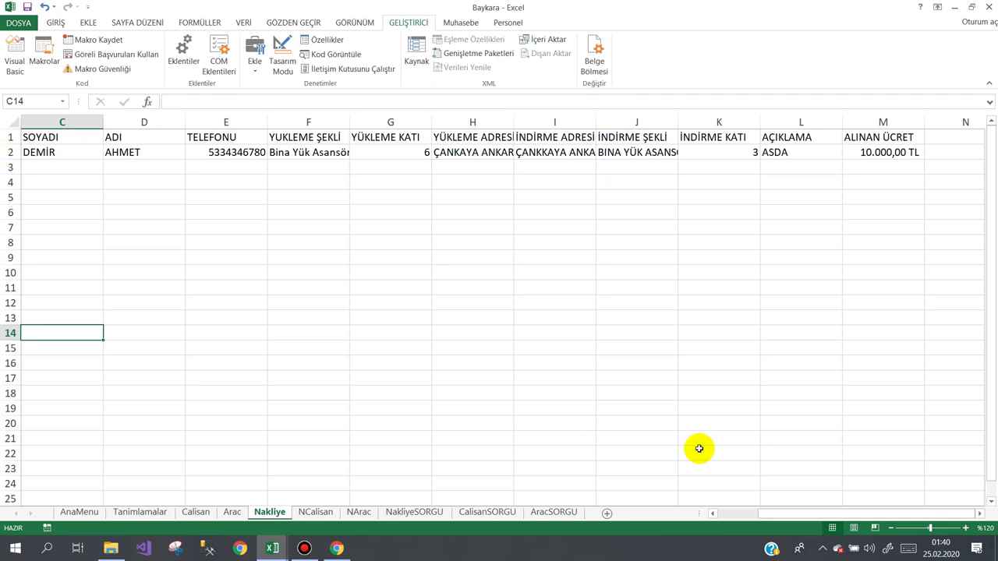
pyautogui.moveTo(829, 513); pyautogui.dragTo(693, 508)
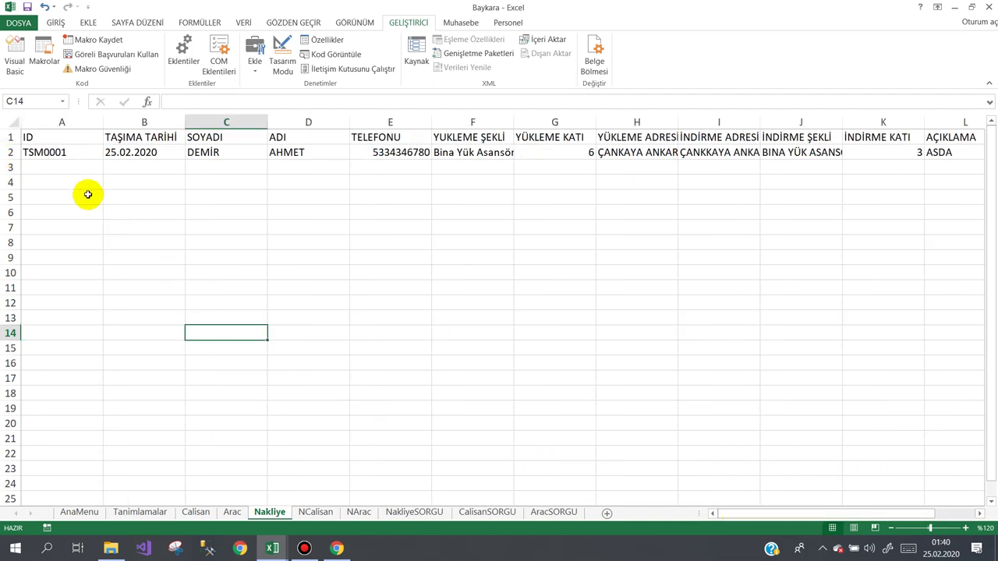
pyautogui.click(10, 152)
pyautogui.rightClick(17, 154)
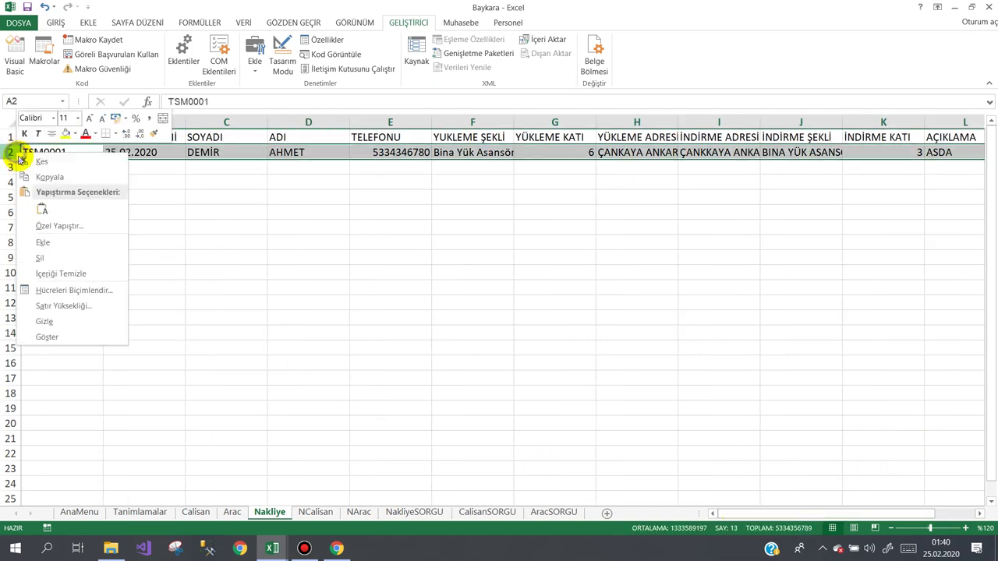
pyautogui.click(45, 273)
pyautogui.click(138, 242)
# - Check cell B1 on Tanimlamalar, then view the code in the VBA editor
pyautogui.click(135, 513)
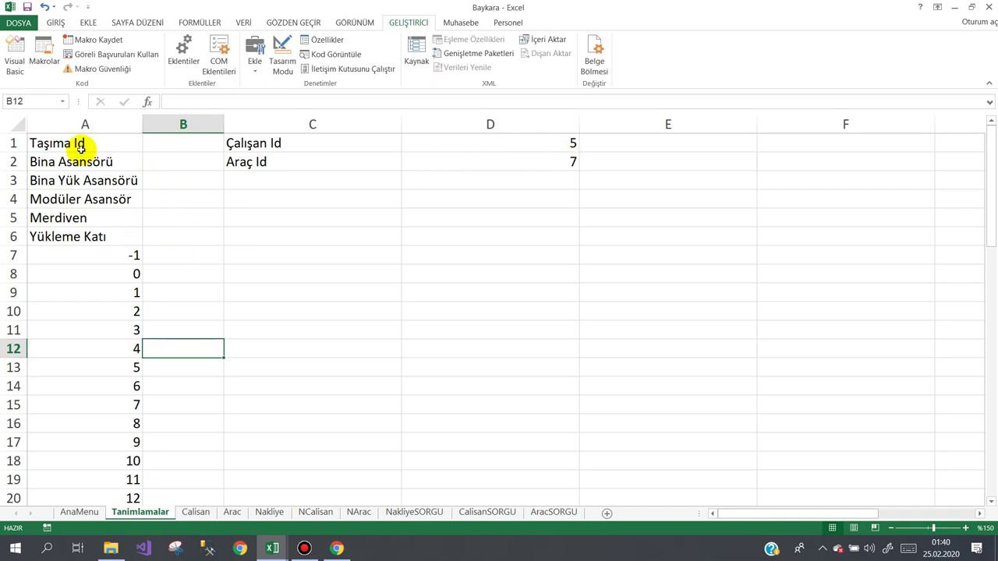
pyautogui.click(166, 145)
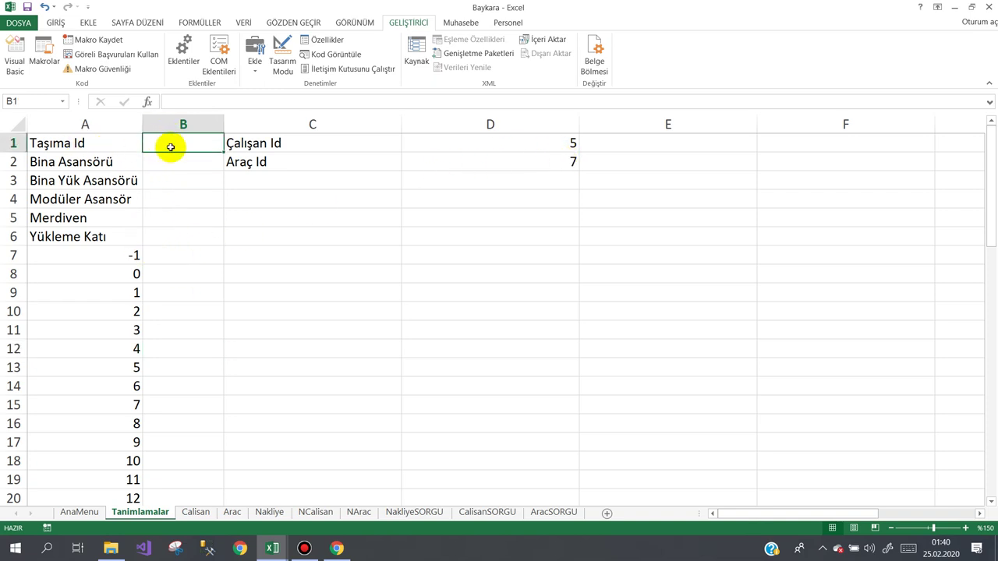
pyautogui.click(273, 548)
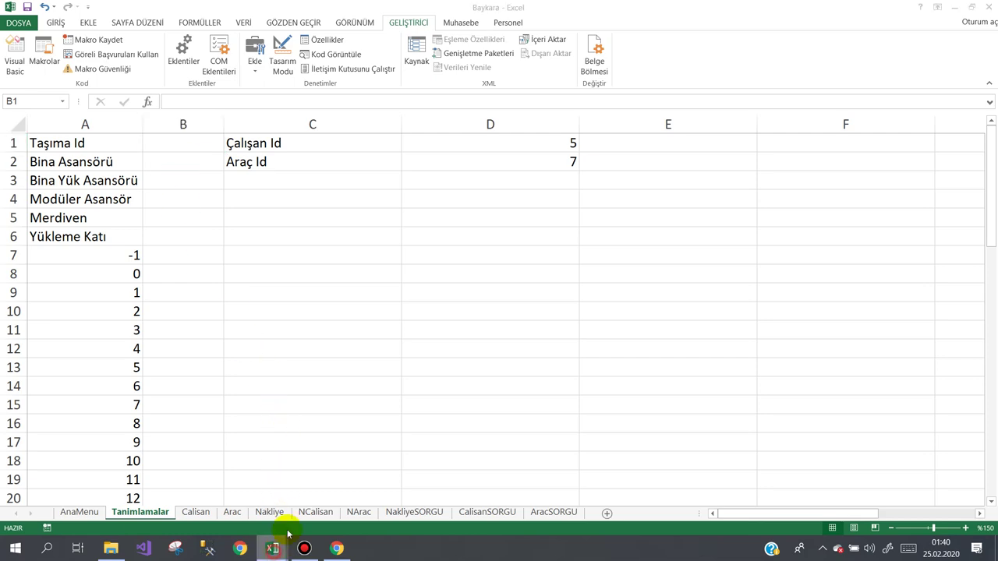
pyautogui.click(329, 499)
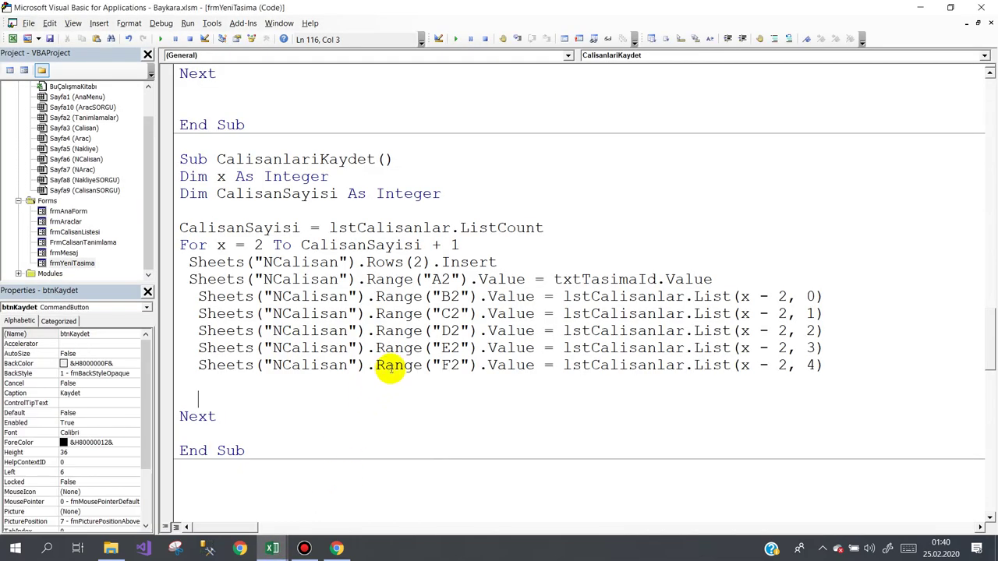
pyautogui.scroll(1, 389, 367)
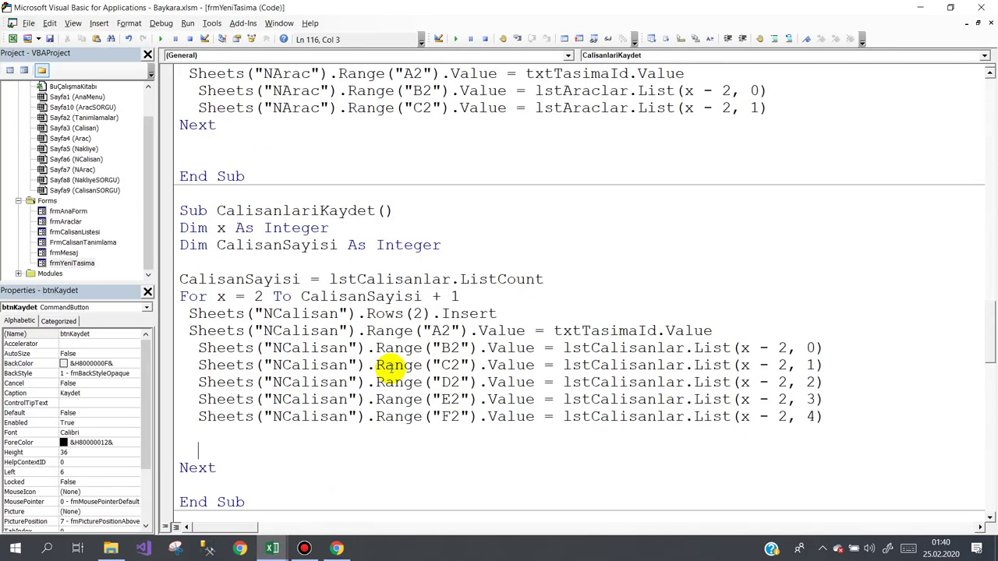
pyautogui.scroll(1, 389, 366)
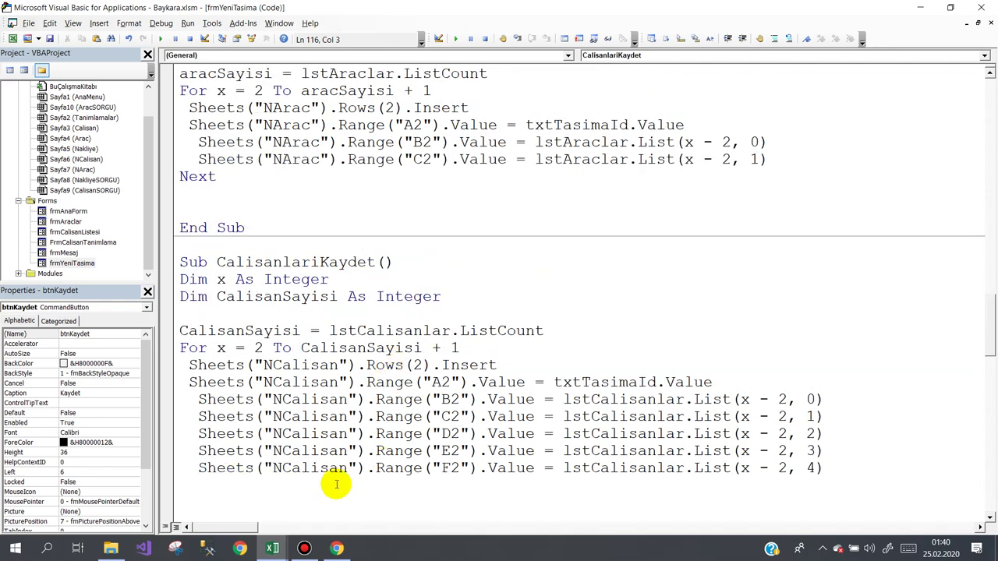
# - Back in Excel, look through the Arac, Calisan, NCalisan and Nakliye sheets to NArac
pyautogui.click(273, 546)
pyautogui.click(234, 499)
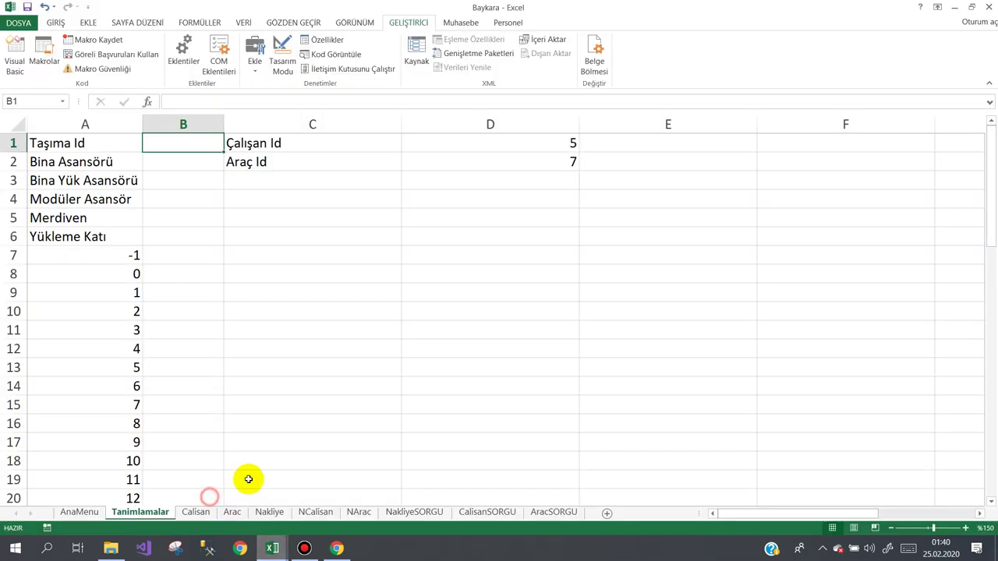
pyautogui.click(230, 515)
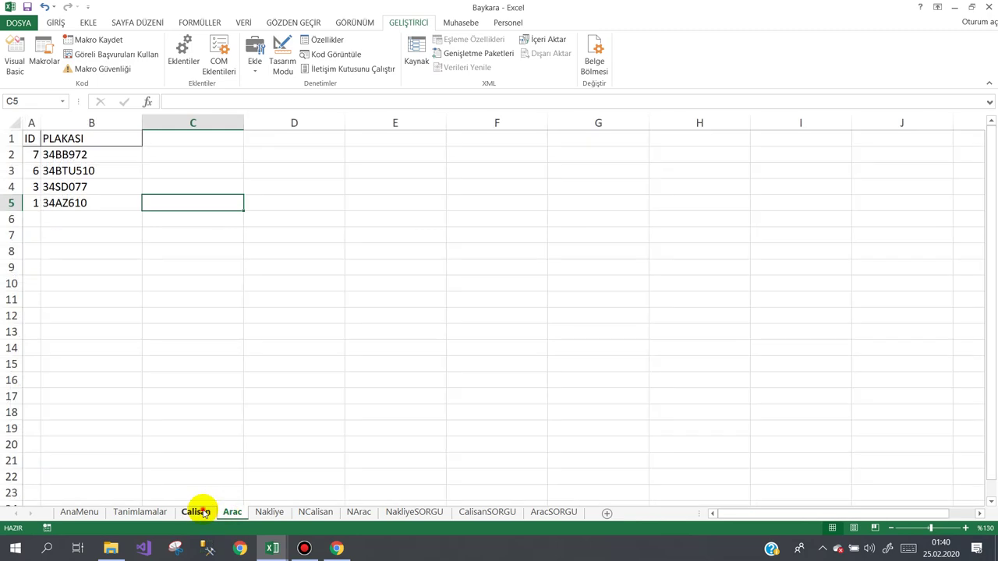
pyautogui.click(199, 512)
pyautogui.click(315, 513)
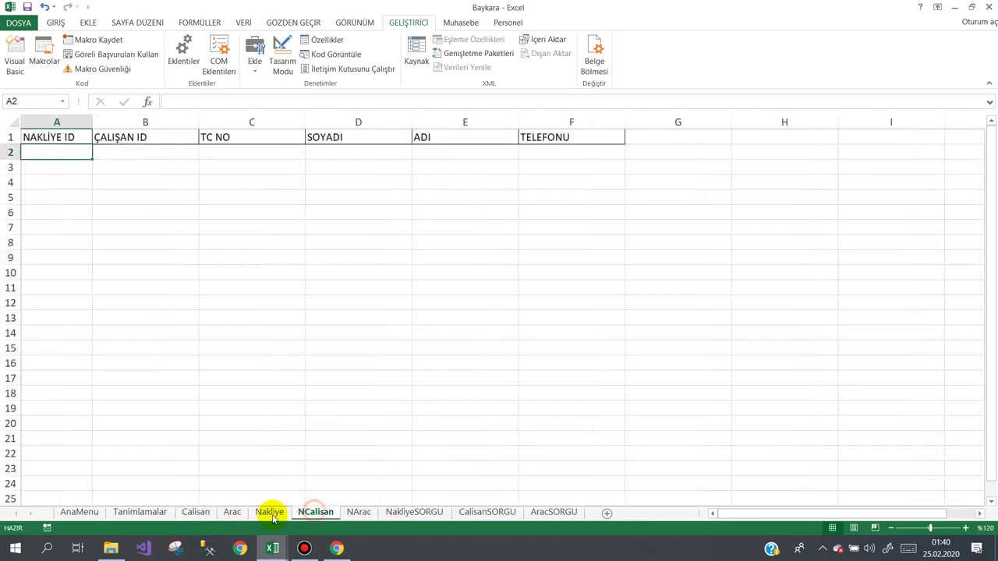
pyautogui.click(270, 513)
pyautogui.click(315, 513)
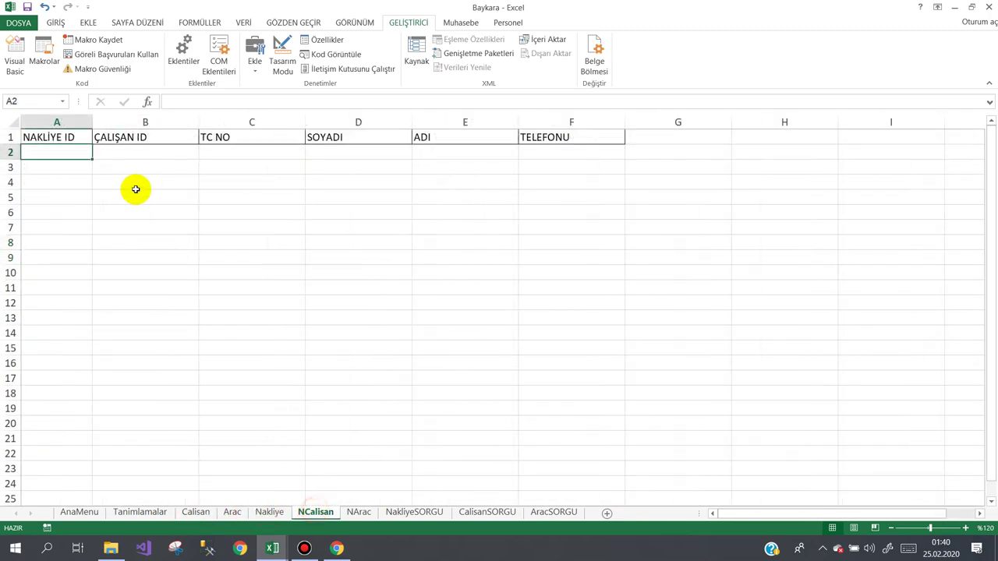
pyautogui.click(359, 512)
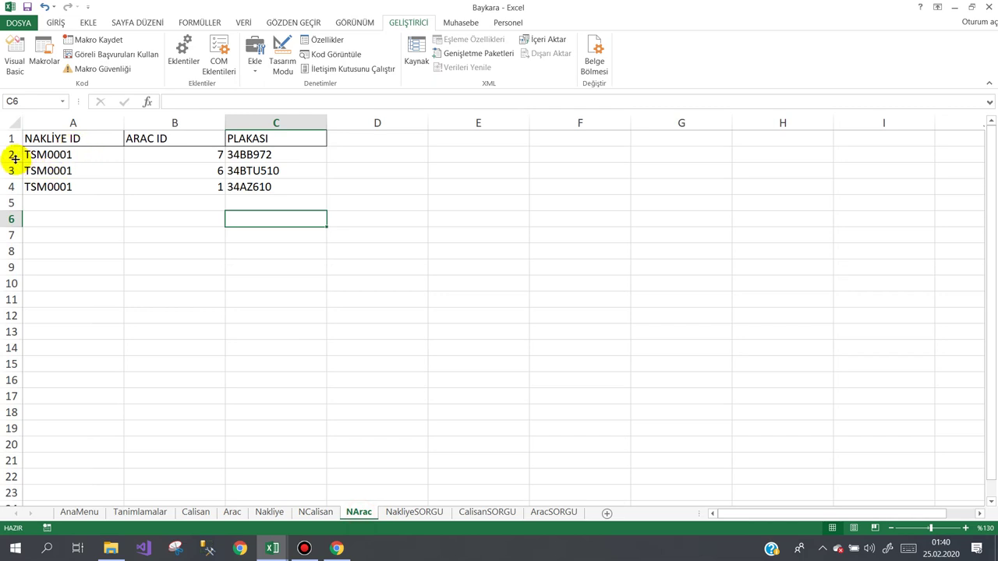
# - Clear the TSM0001 test rows 2 to 4 on NArac and return to the VBA editor
pyautogui.moveTo(11, 154); pyautogui.dragTo(12, 187)
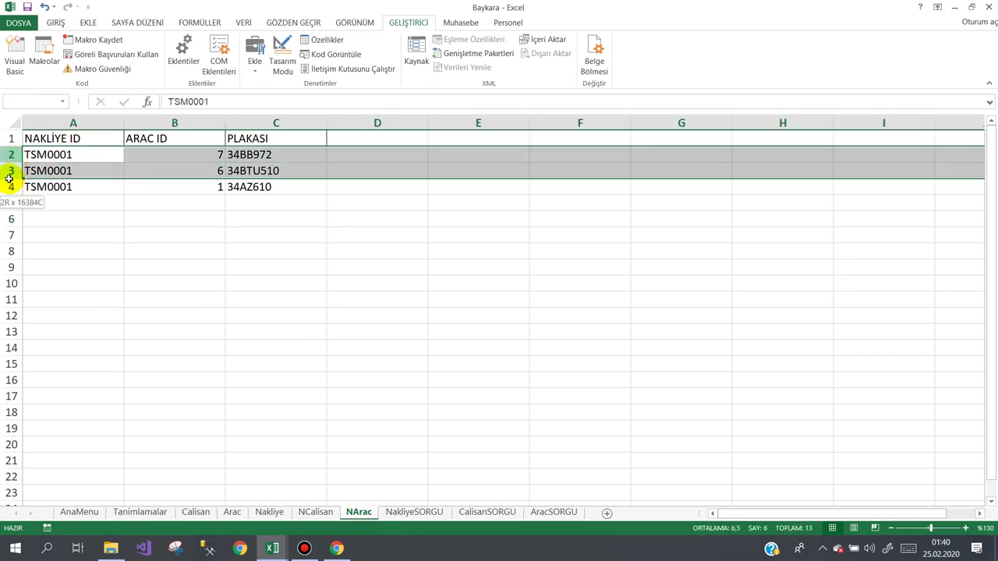
pyautogui.press('Delete')
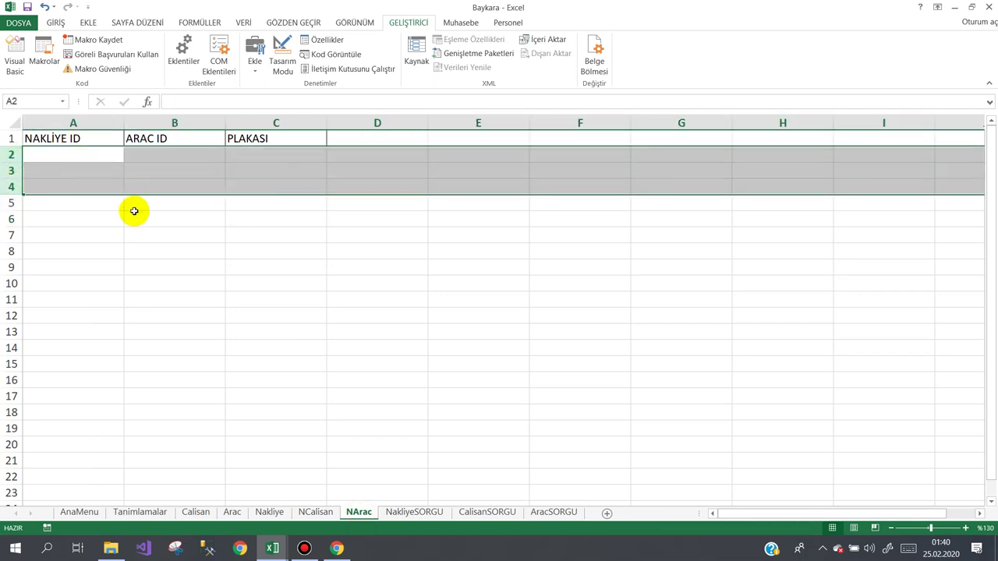
pyautogui.click(138, 218)
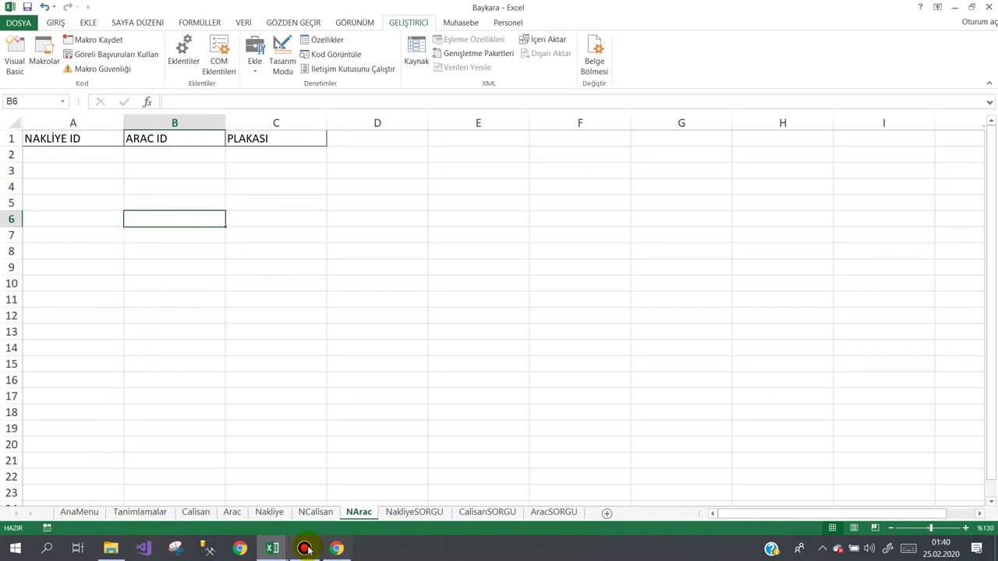
pyautogui.click(272, 548)
pyautogui.click(328, 500)
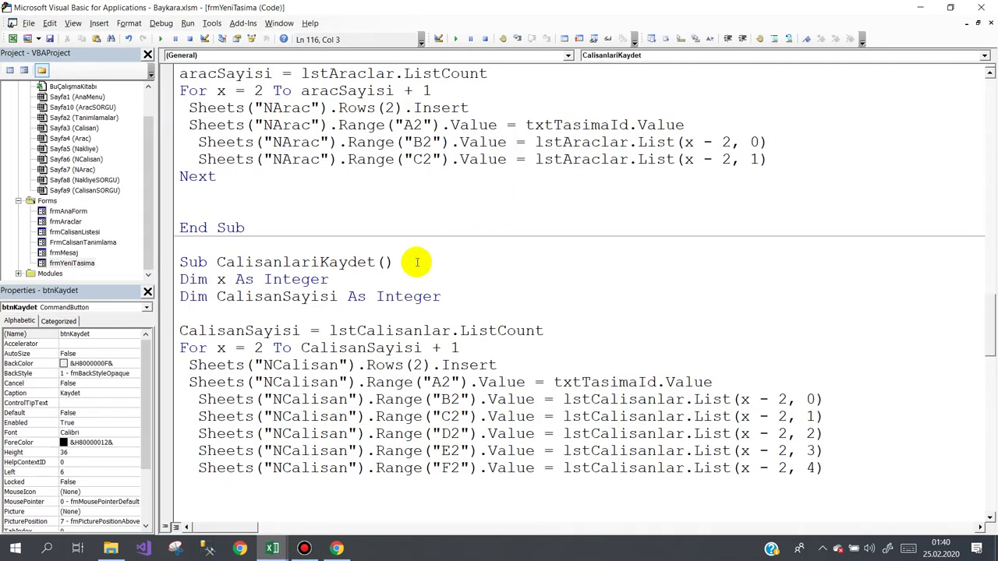
# - After the AraclariKaydet call, start a new Sheets("Tanimlamalar") line
pyautogui.scroll(6, 416, 260)
pyautogui.scroll(4, 416, 260)
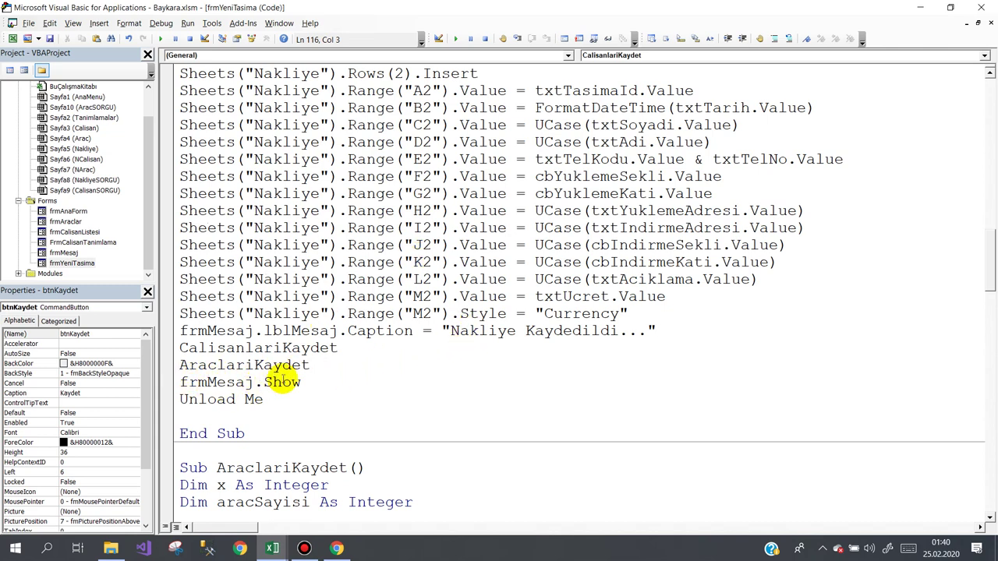
pyautogui.click(312, 366)
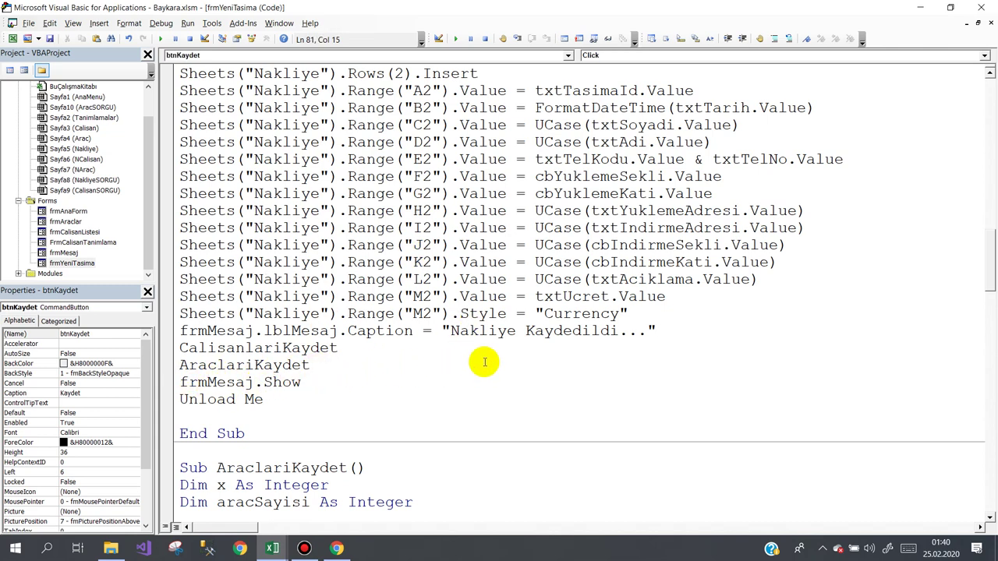
pyautogui.press('Return')
pyautogui.write('she')
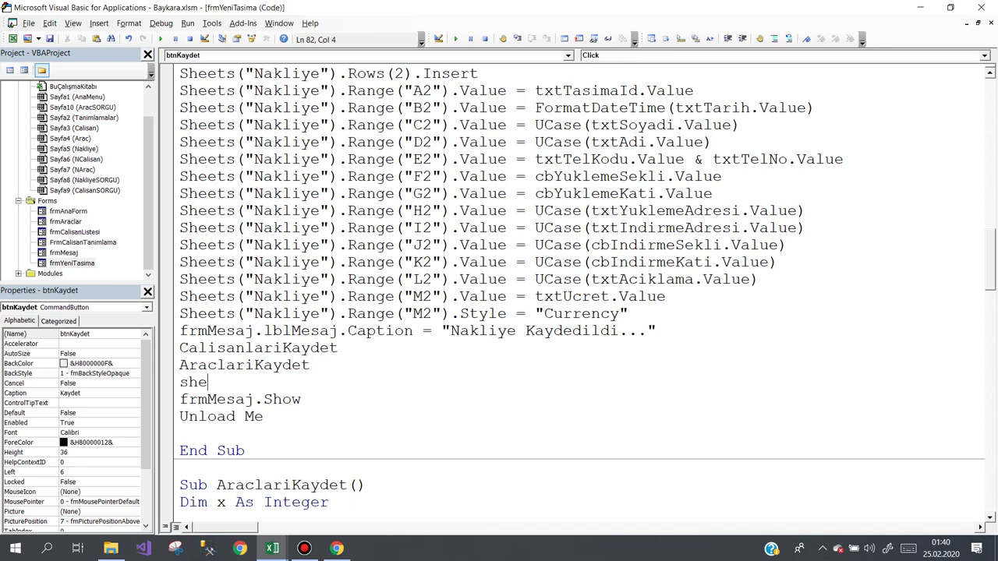
pyautogui.hotkey('ctrl', 'space')
pyautogui.write('(')
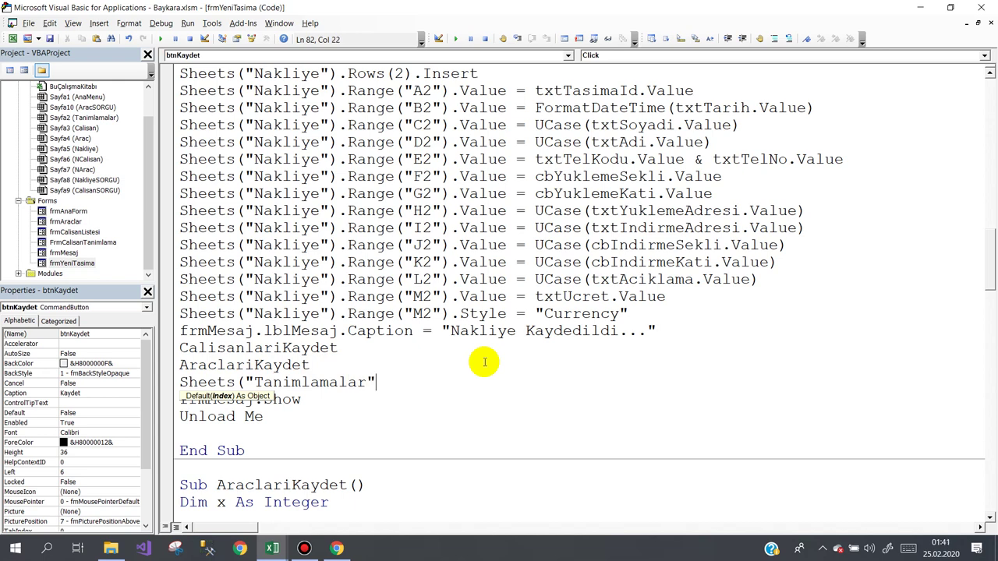
pyautogui.write(').range("')
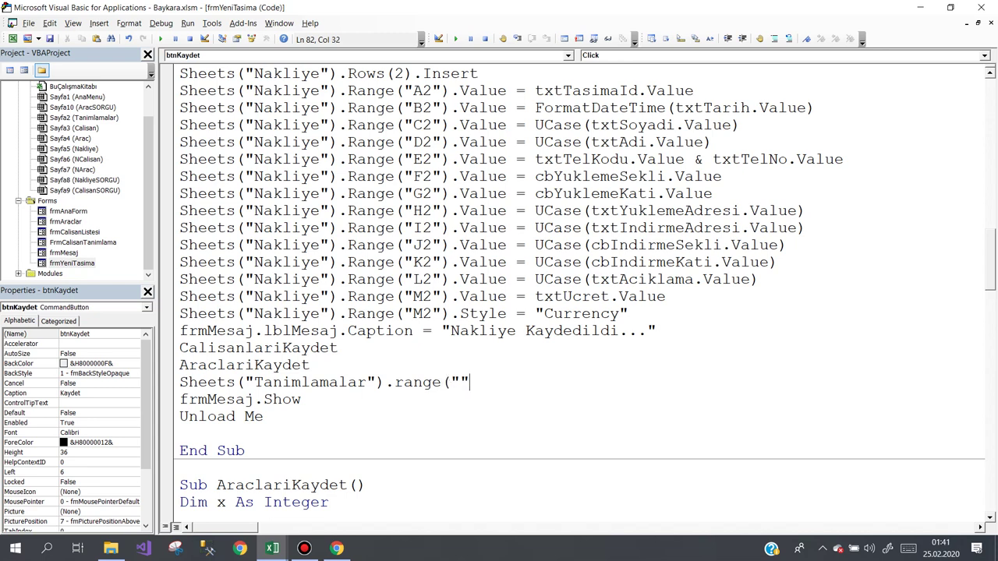
# - Check cell B1 on the Tanimlamalar sheet in Excel, then return to the code
pyautogui.click(272, 548)
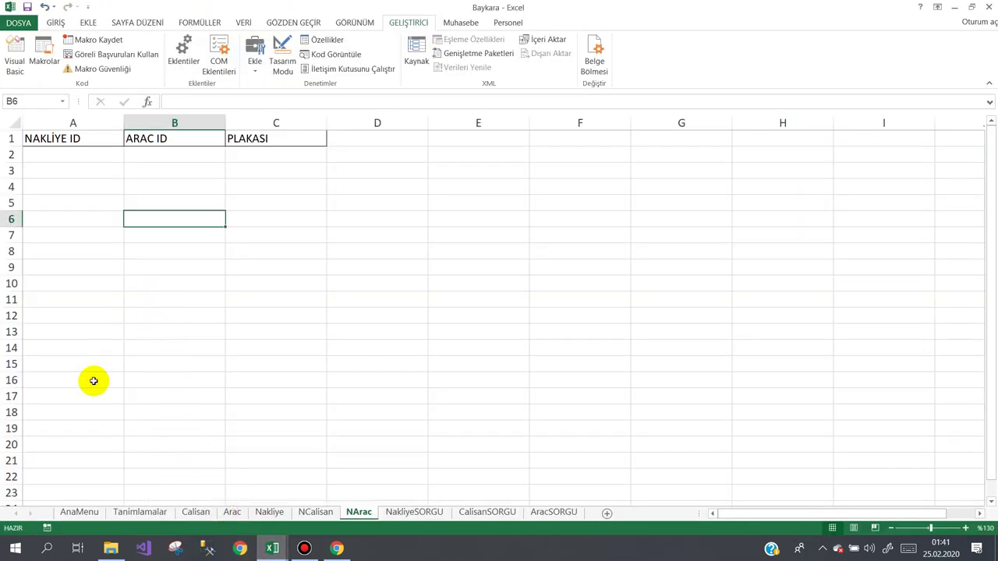
pyautogui.click(148, 503)
pyautogui.click(149, 513)
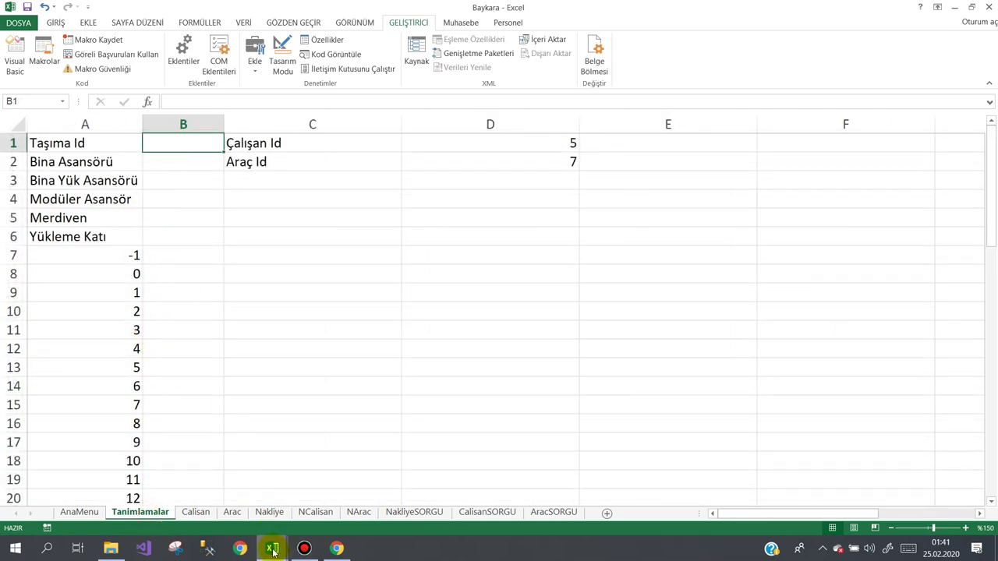
pyautogui.moveTo(272, 548)
pyautogui.click(350, 470)
# - Finish the line so Tanimlamalar Range("B1").Value equals its own value + 1
pyautogui.write('B1").value=')
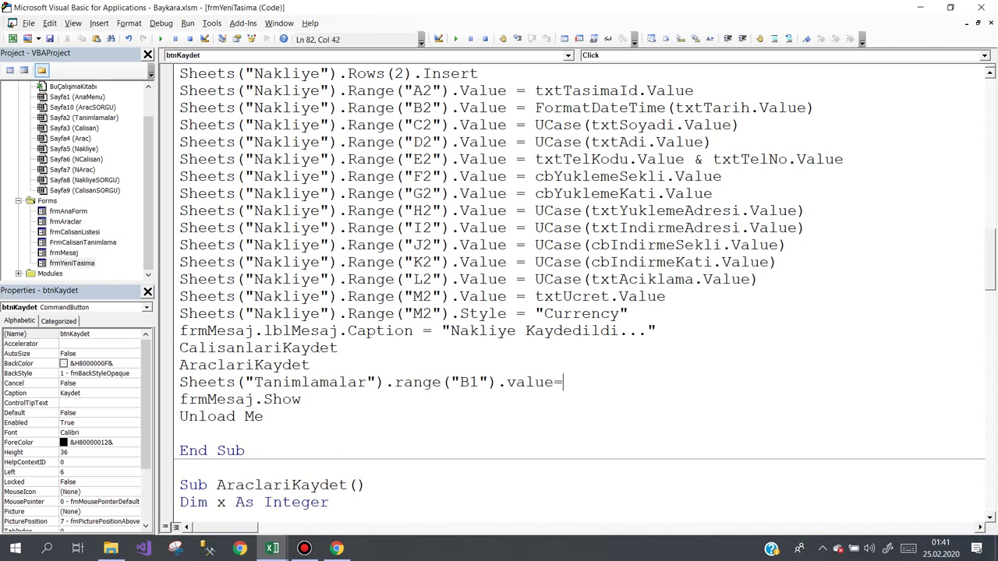
pyautogui.moveTo(565, 383); pyautogui.dragTo(177, 382)
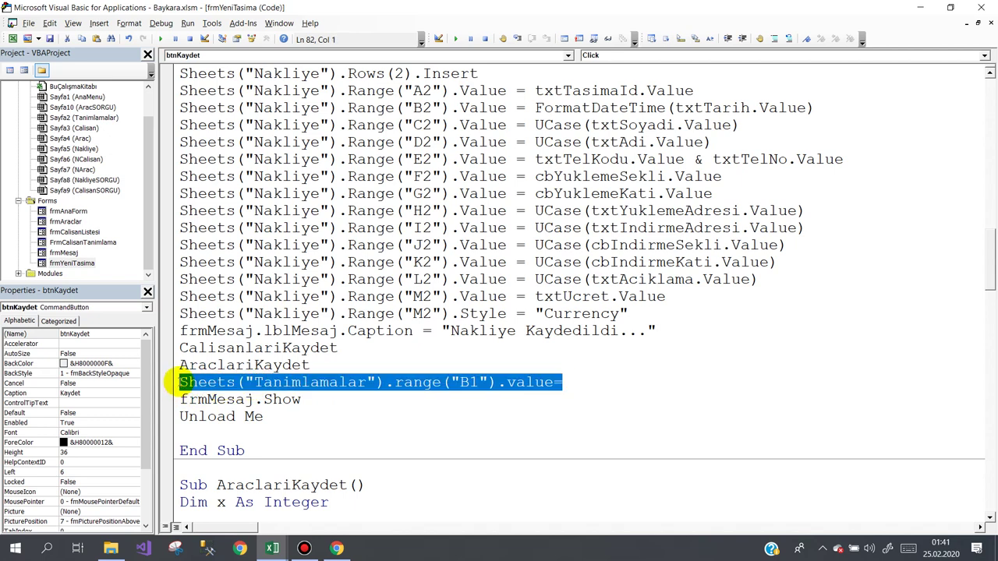
pyautogui.click(563, 383)
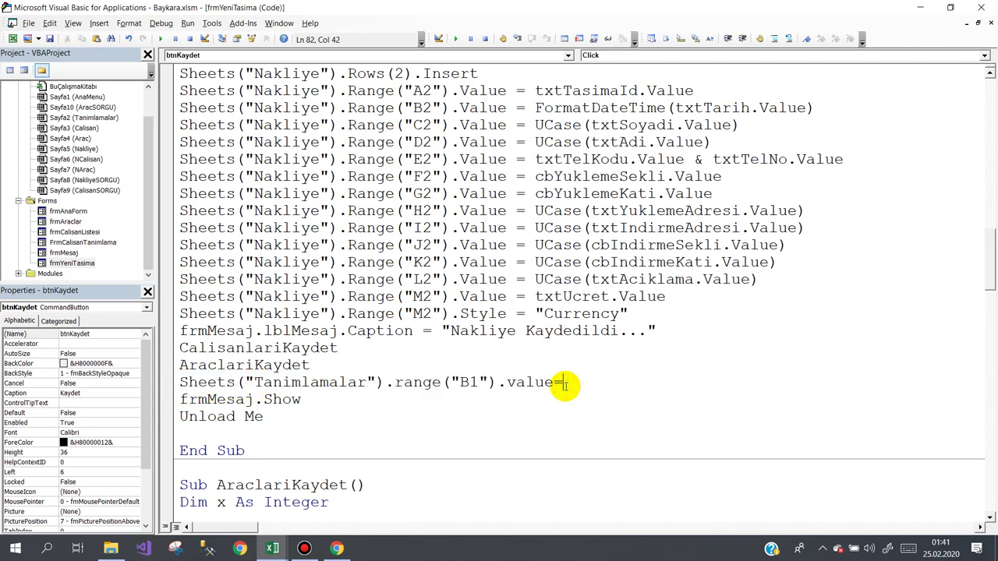
pyautogui.write('Sheets("Tanimlamalar").range("B1").value=')
pyautogui.press('BackSpace')
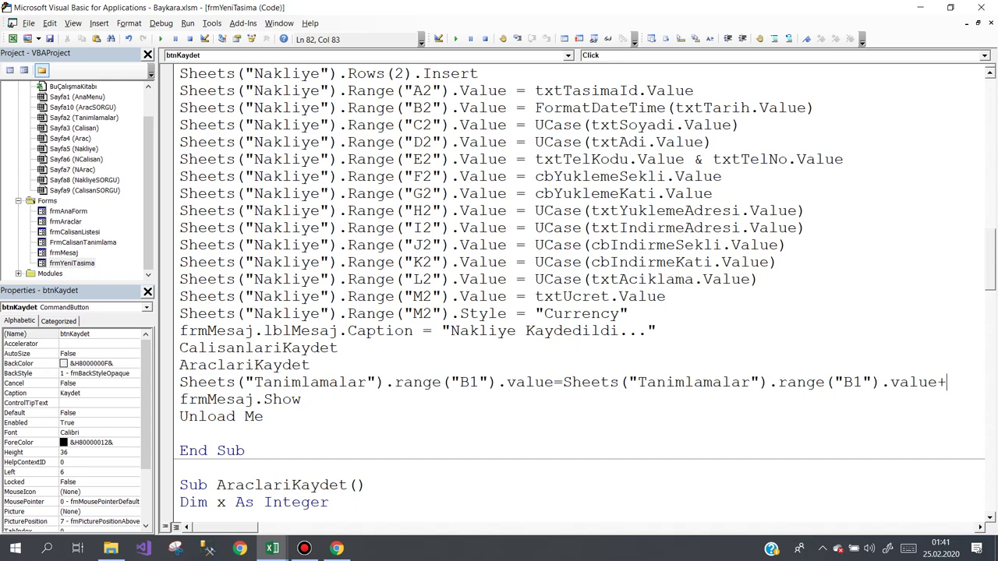
pyautogui.write('1')
pyautogui.click(301, 399)
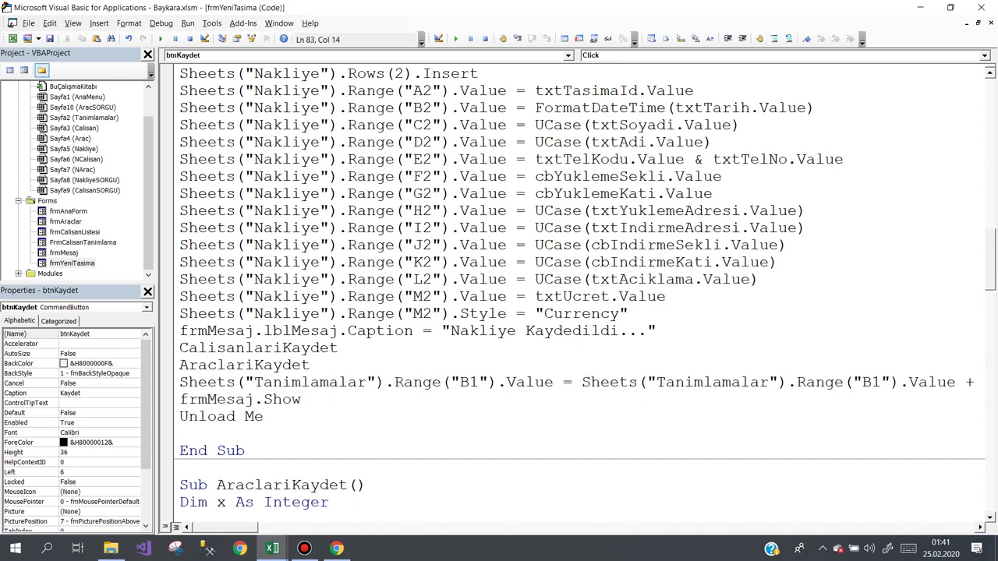
# - Save the workbook, accept the personal-information warning, and switch to Excel
pyautogui.click(49, 38)
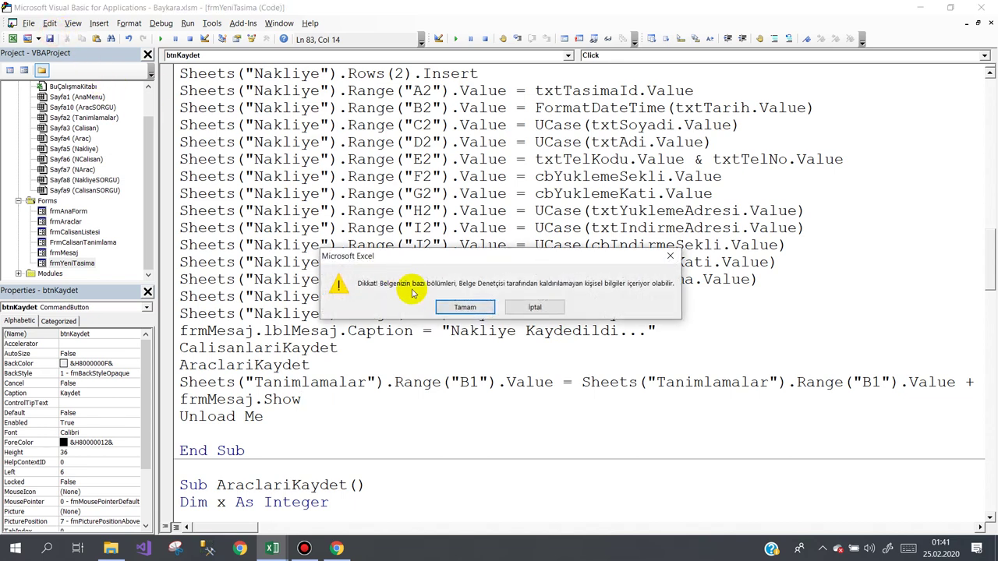
pyautogui.click(465, 308)
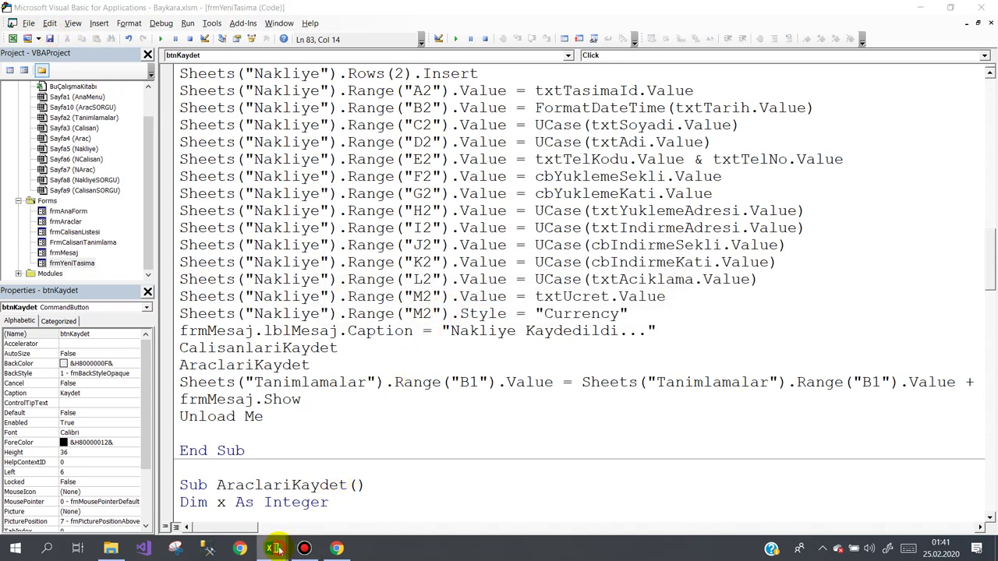
pyautogui.click(219, 493)
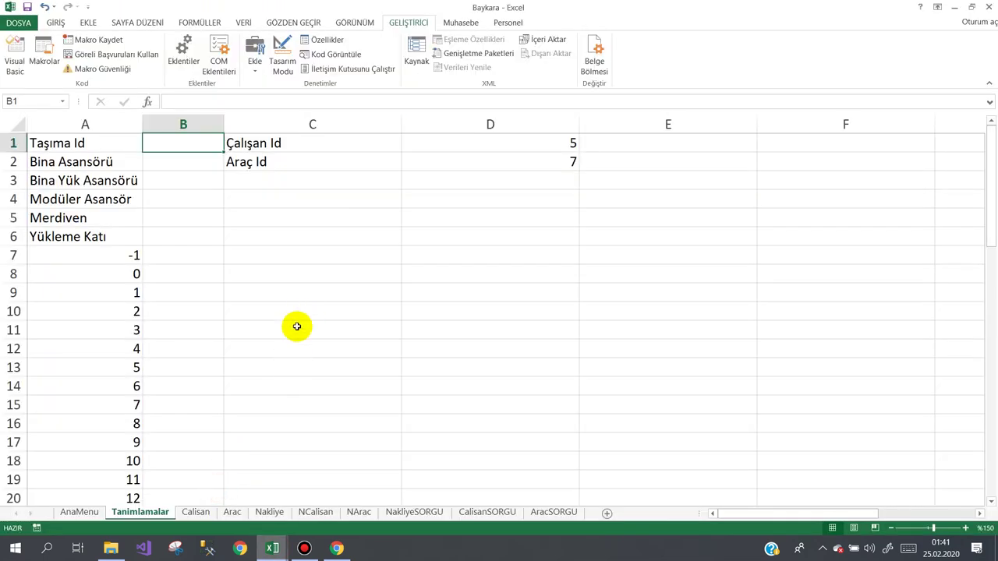
# - Open the Yeni Nakliye form from AnaMenu and enter date 25.02.2019 and the customer's surname
pyautogui.click(81, 513)
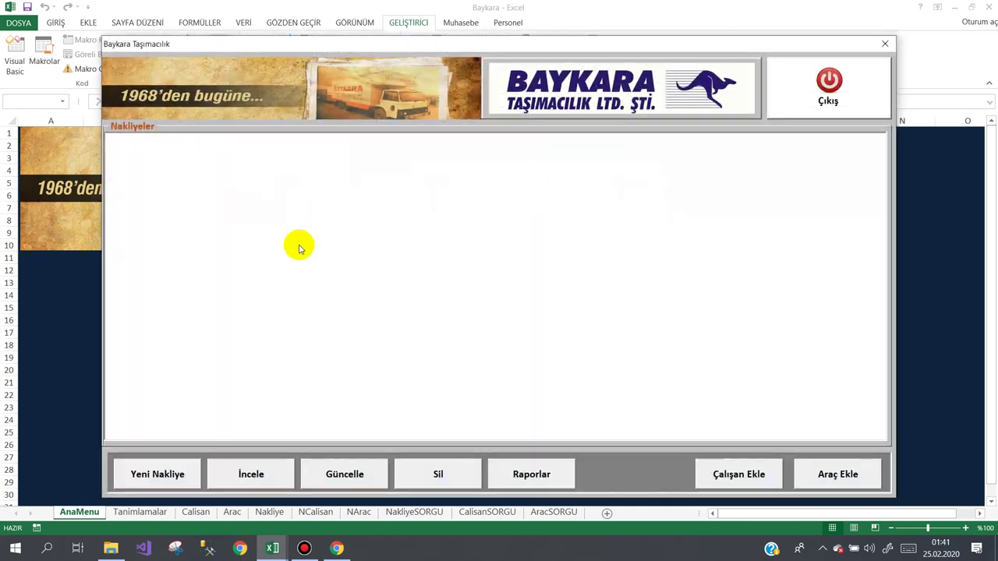
pyautogui.click(143, 466)
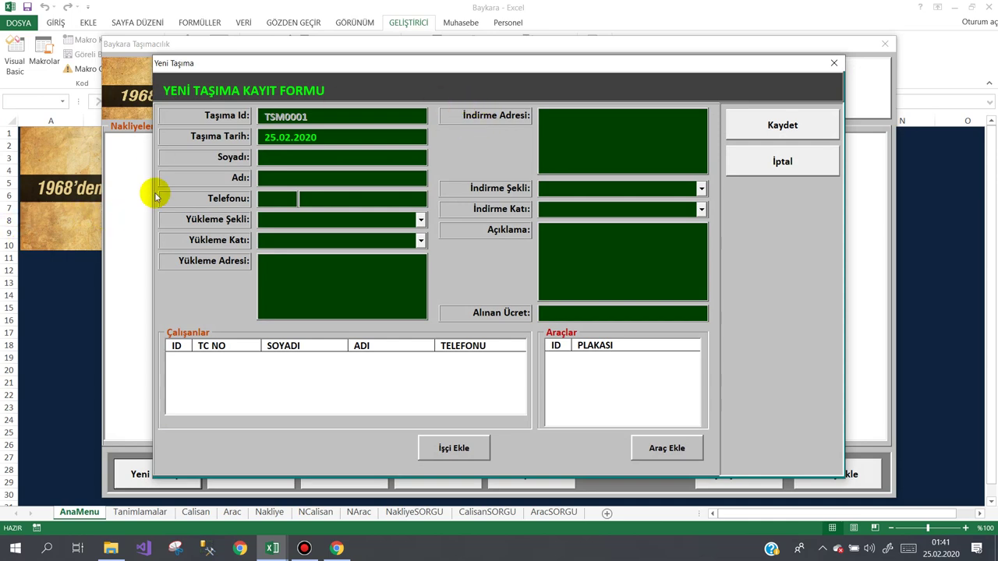
pyautogui.moveTo(304, 141); pyautogui.dragTo(329, 141)
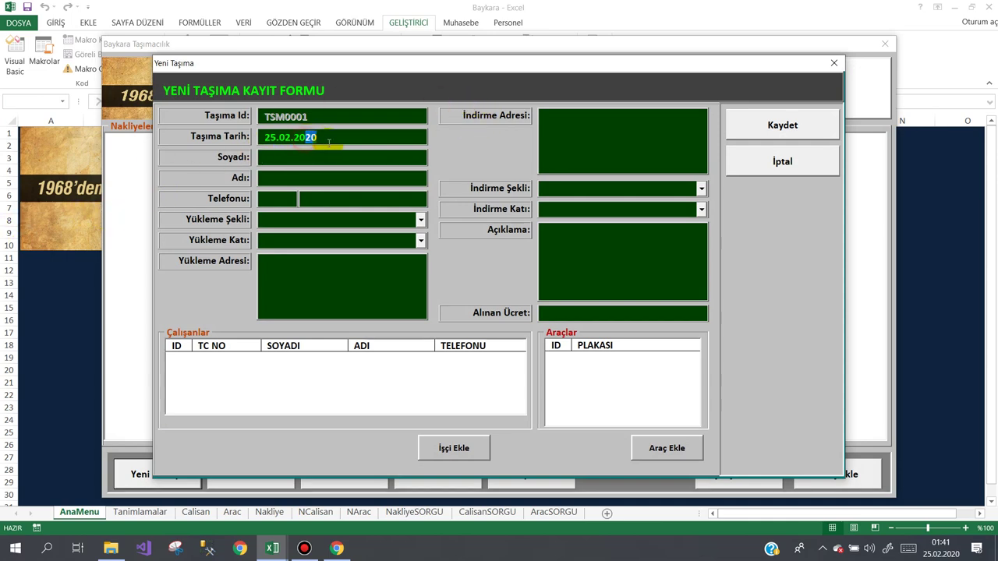
pyautogui.write('1')
pyautogui.write('demi')
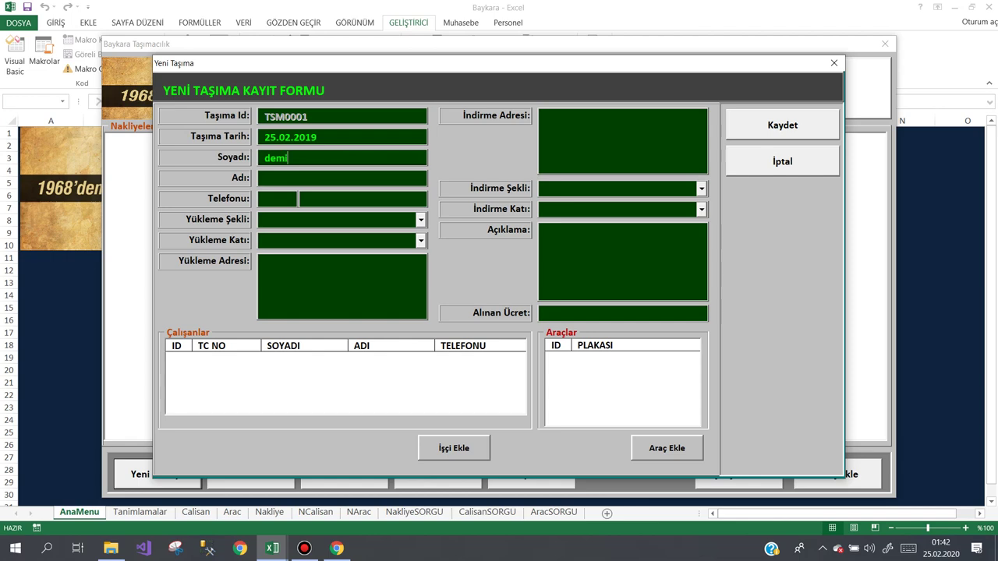
pyautogui.write('r')
pyautogui.press('Tab')
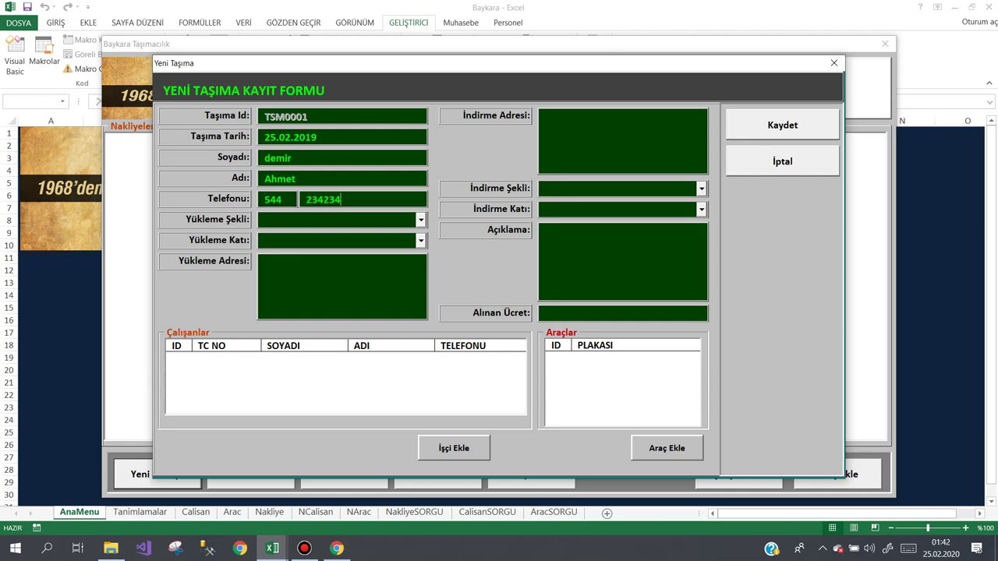
# - Choose Bina Yük Asansörü loading on floor 6 and Modüler Asansör unloading on floor -1
pyautogui.press('Down')
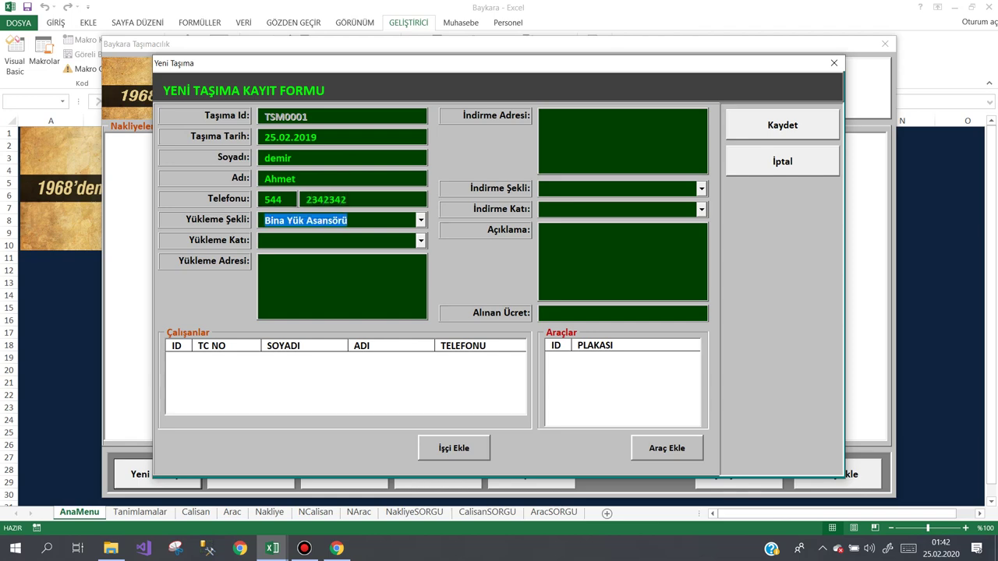
pyautogui.click(311, 240)
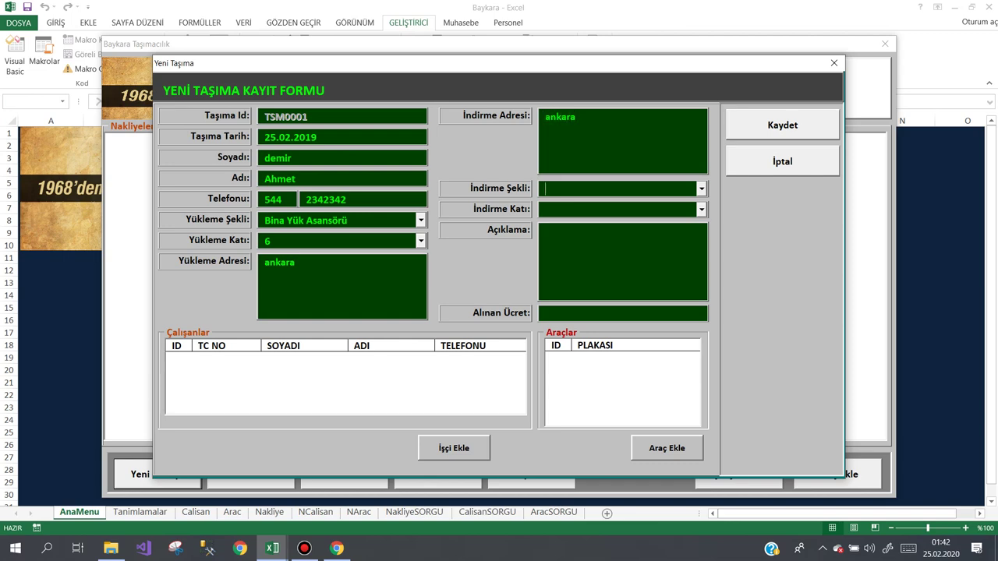
pyautogui.press('Down')
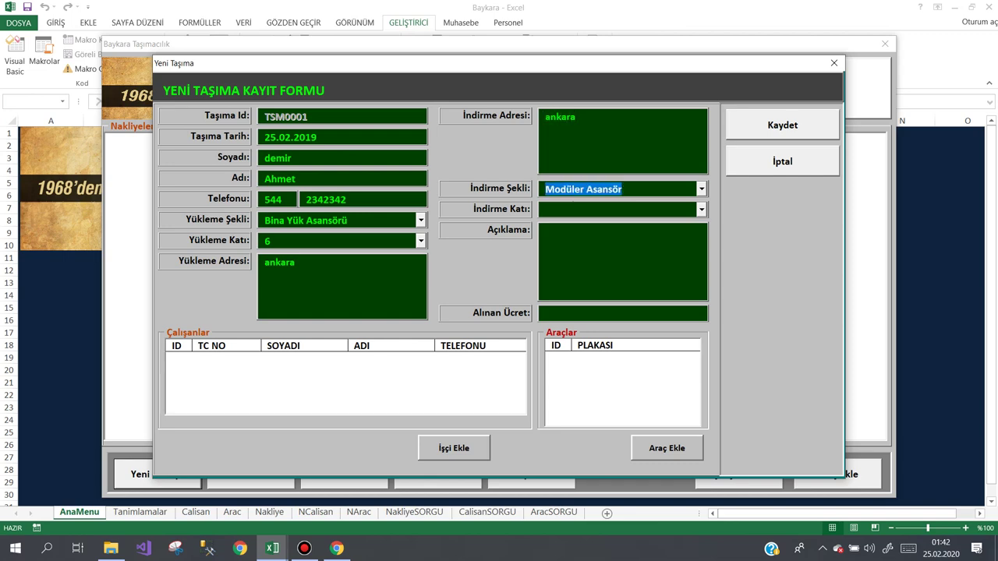
pyautogui.press('Tab')
pyautogui.press('Down')
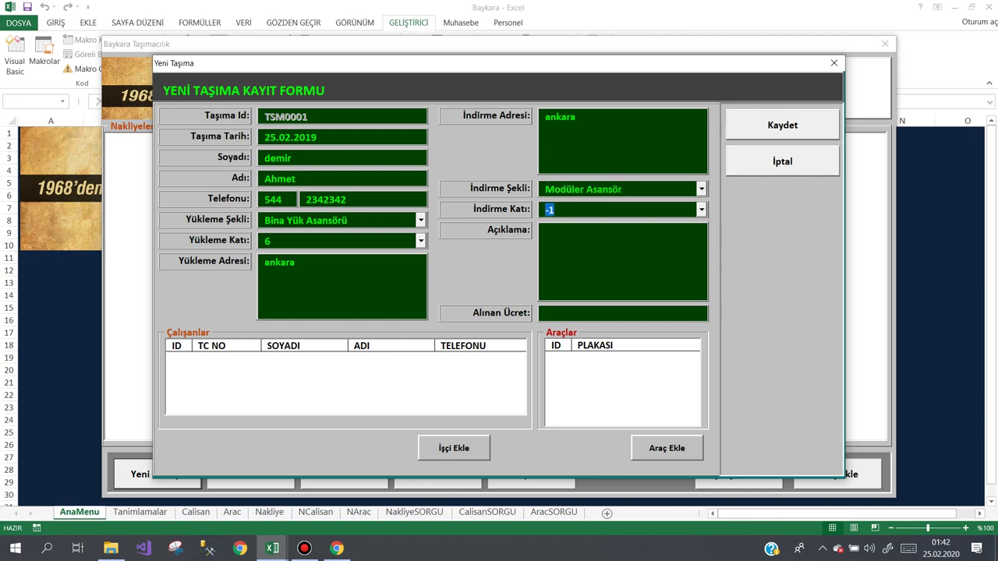
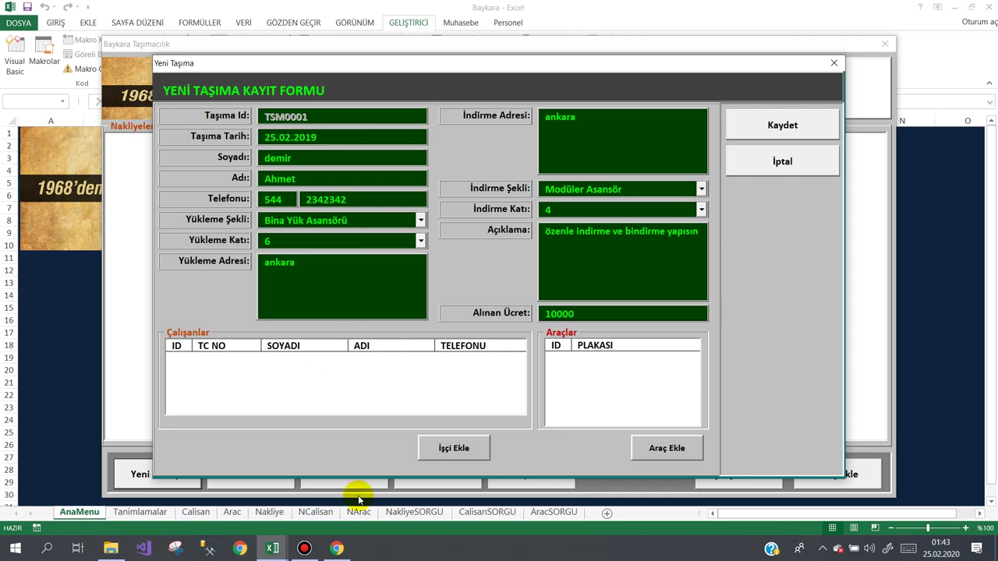
# - Assign employees PRS004, PRS005, PRS001 and PRS003 to TSM0001, then remove PRS001 again
pyautogui.click(448, 450)
pyautogui.doubleClick(328, 188)
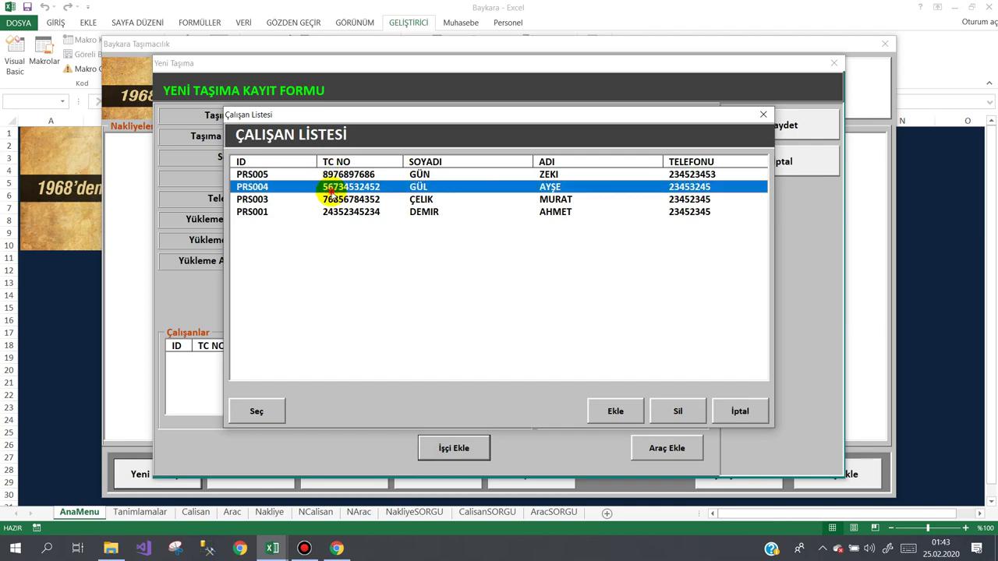
pyautogui.click(448, 447)
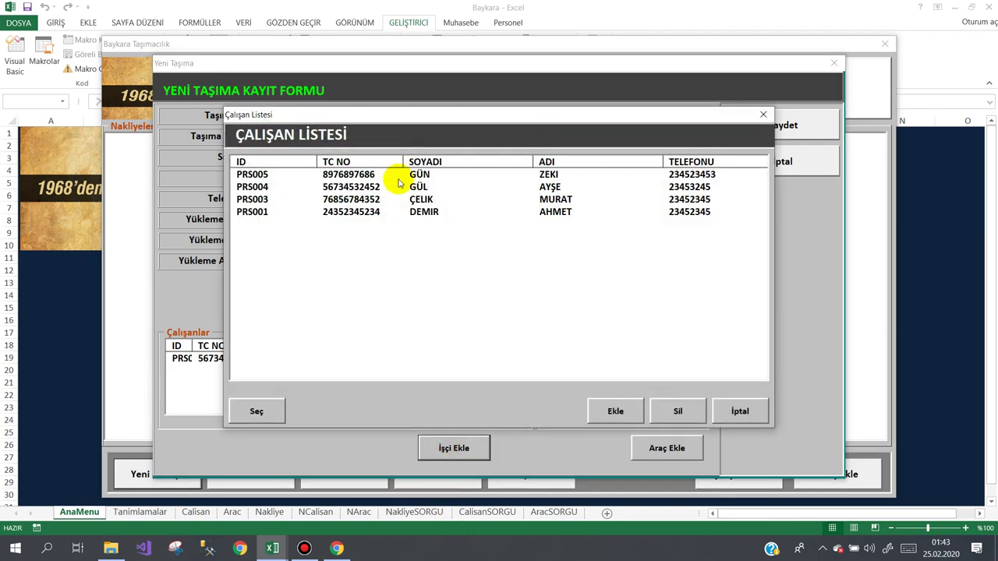
pyautogui.doubleClick(398, 168)
pyautogui.click(452, 452)
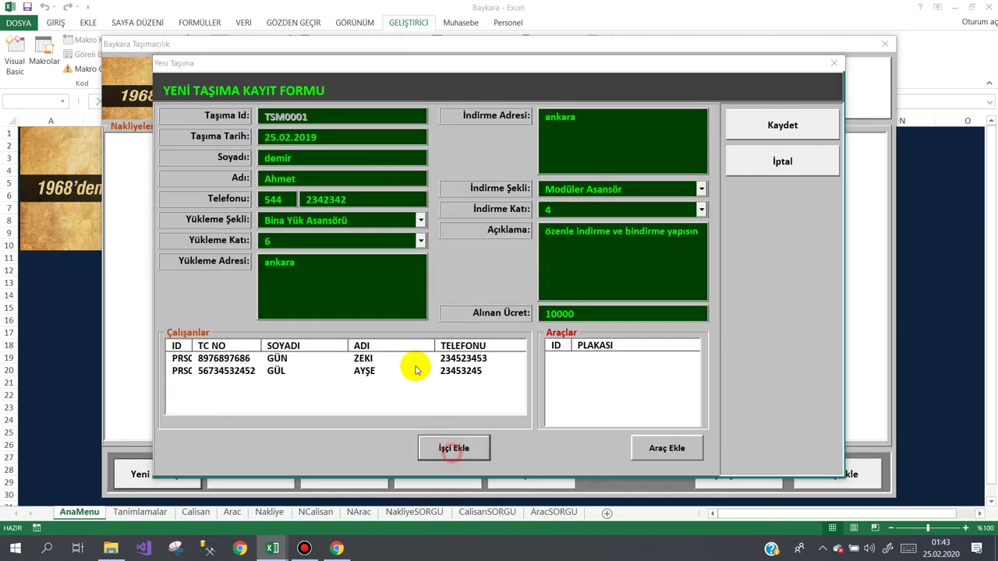
pyautogui.doubleClick(401, 216)
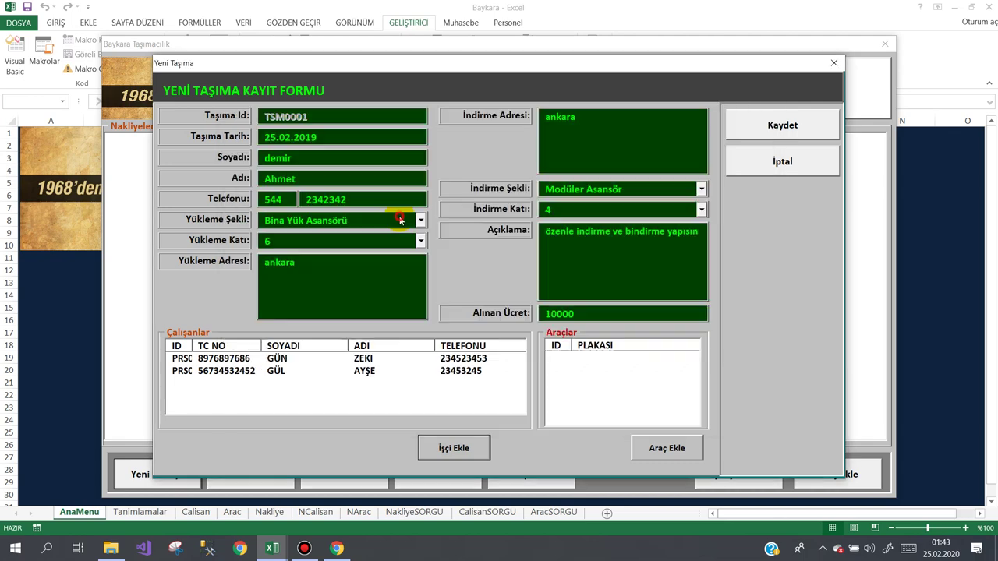
pyautogui.click(455, 450)
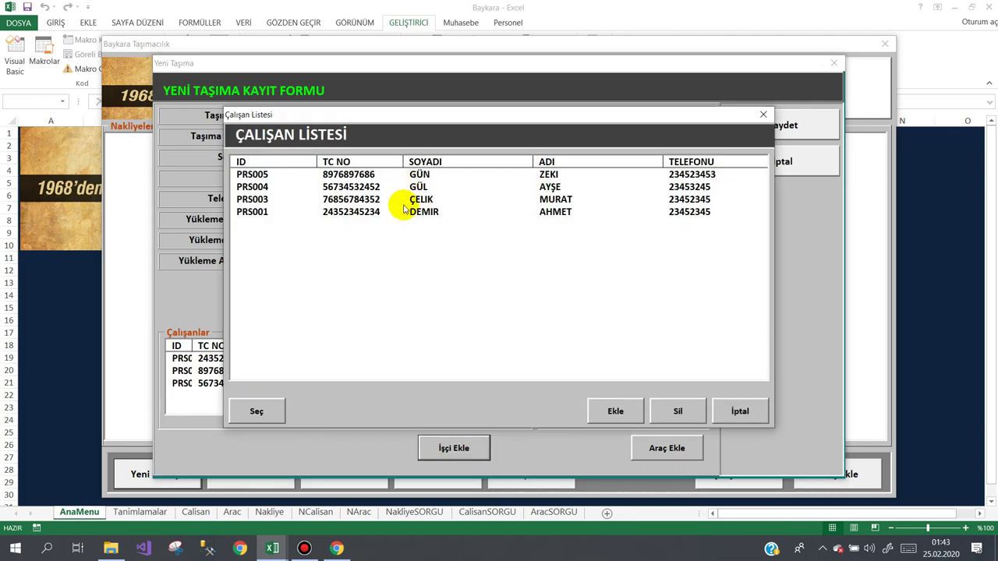
pyautogui.doubleClick(411, 201)
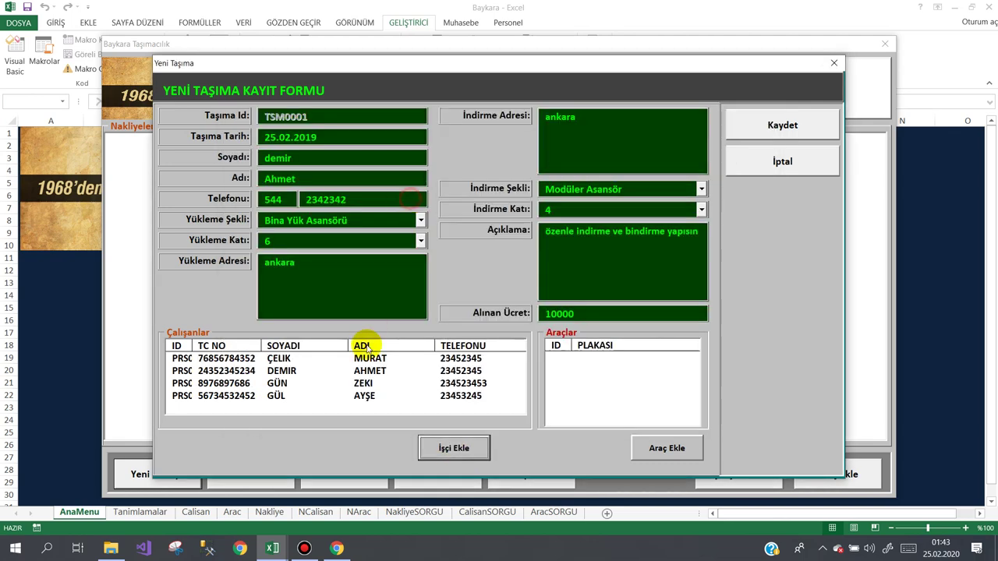
pyautogui.doubleClick(304, 372)
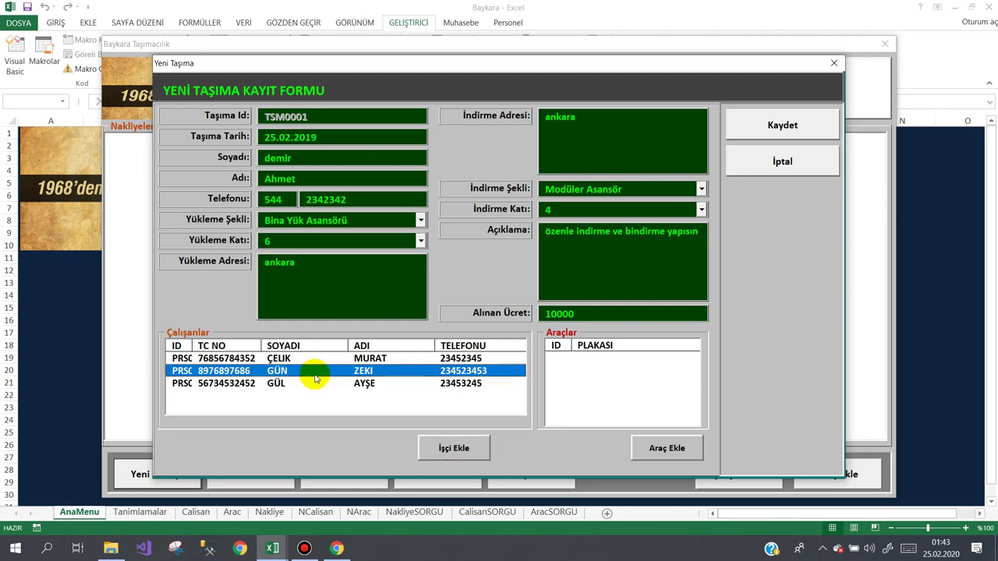
pyautogui.click(653, 450)
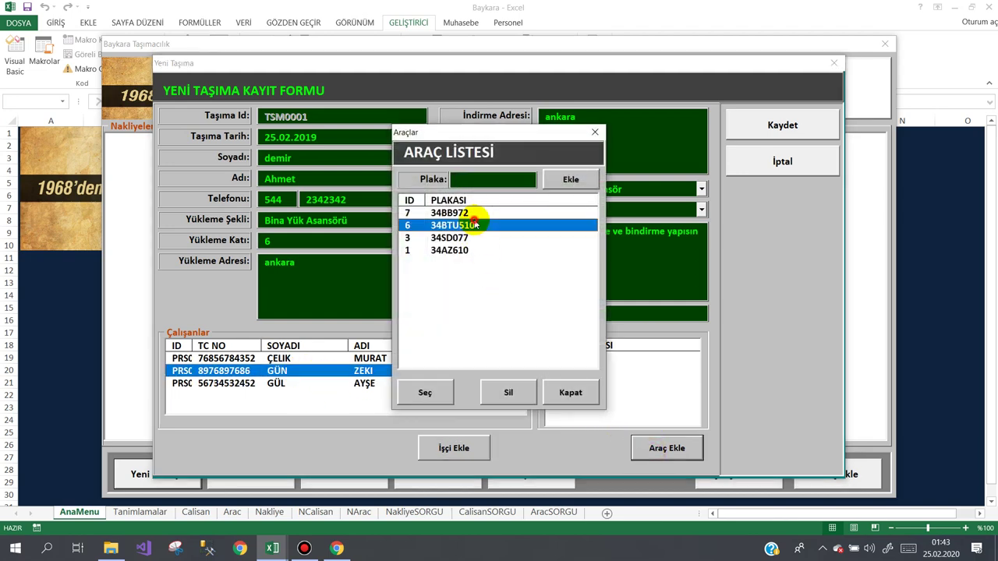
pyautogui.doubleClick(468, 226)
pyautogui.click(667, 448)
pyautogui.doubleClick(460, 250)
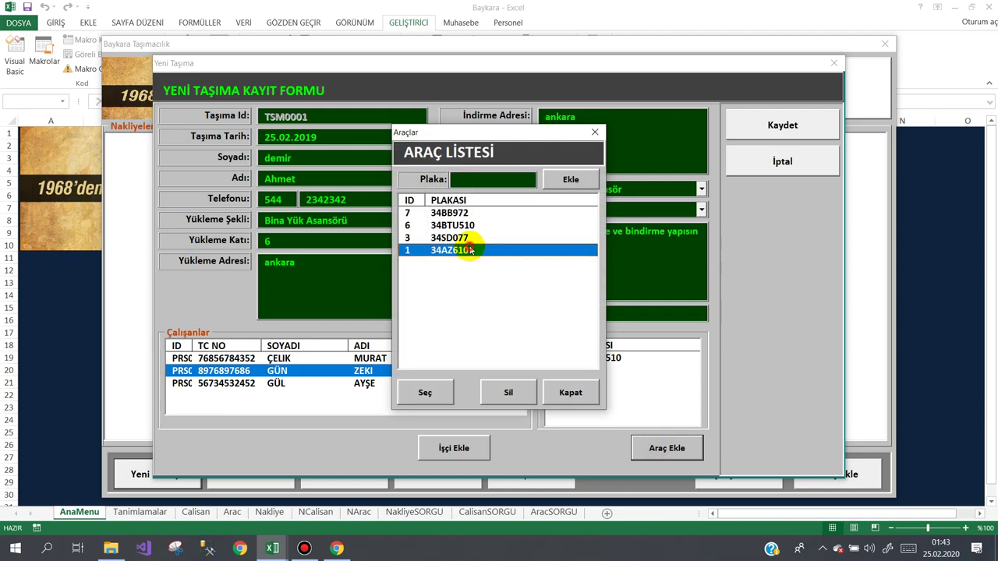
pyautogui.click(648, 446)
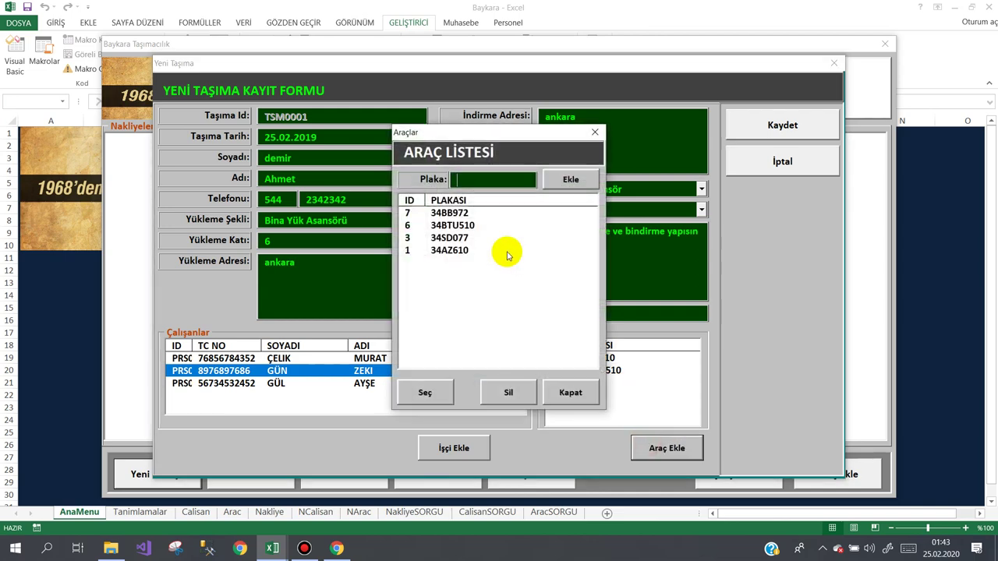
pyautogui.doubleClick(464, 213)
pyautogui.click(663, 450)
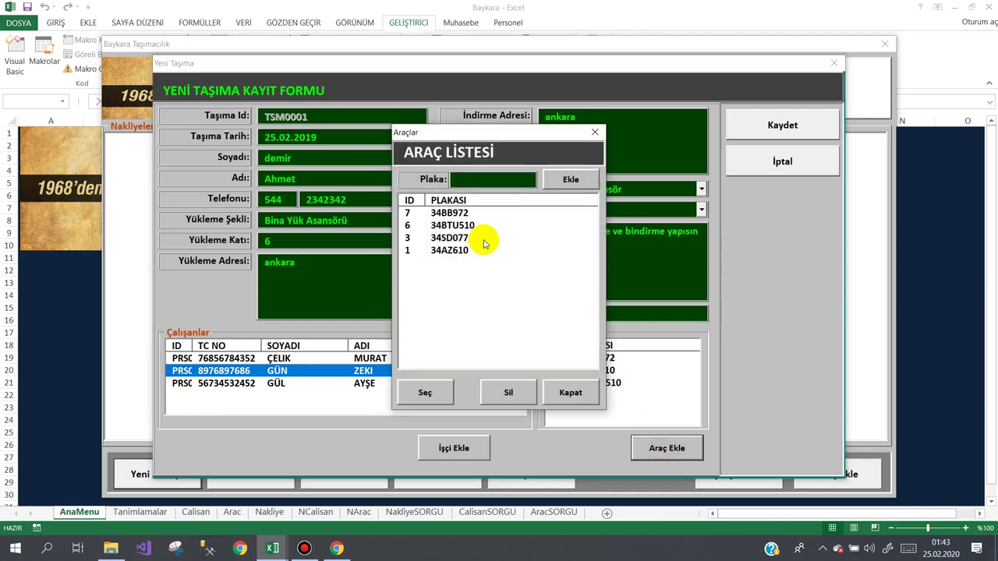
pyautogui.doubleClick(464, 238)
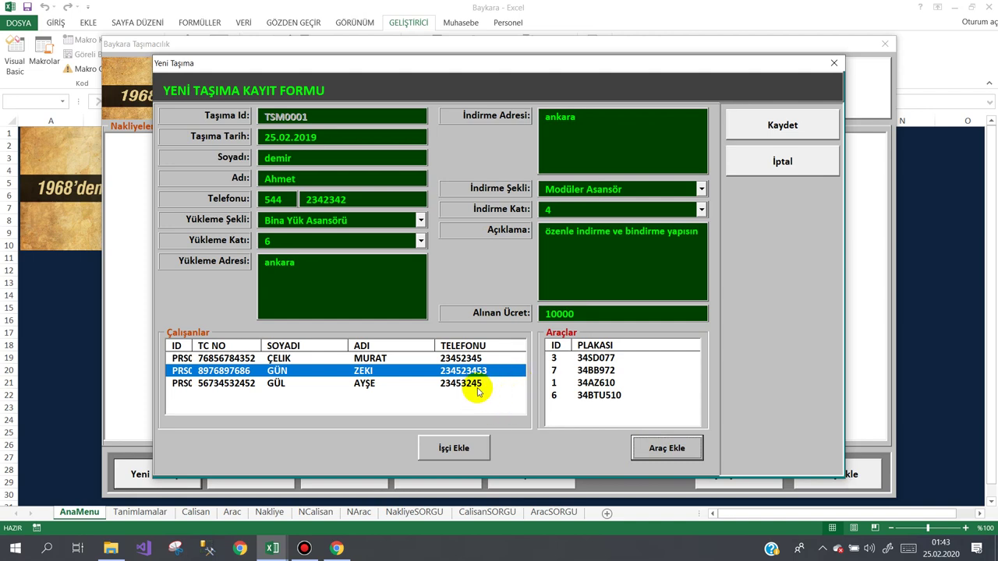
# - Select workers in the list, then save transport TSM0001 and confirm the save
pyautogui.click(364, 358)
pyautogui.click(357, 382)
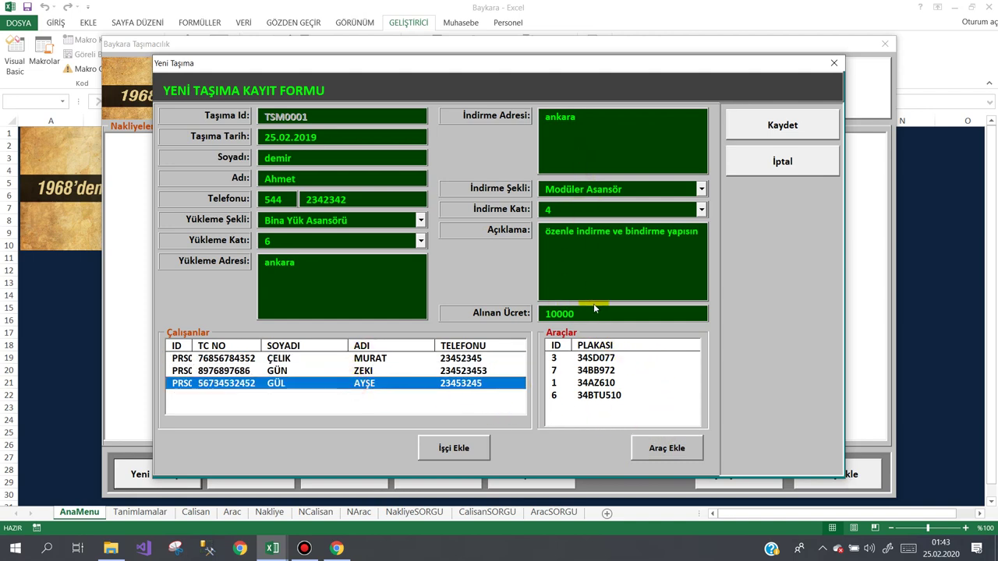
pyautogui.click(770, 127)
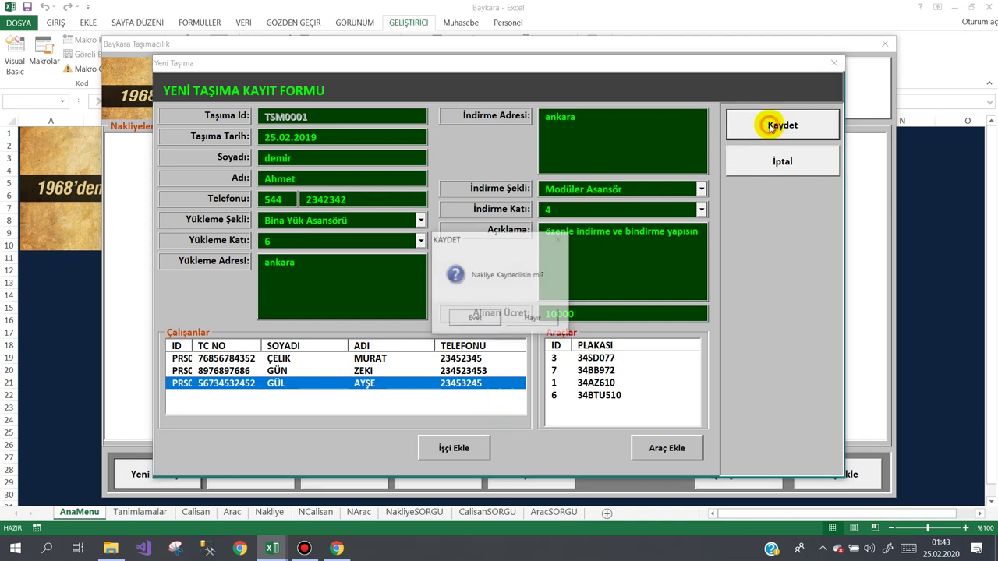
pyautogui.click(519, 319)
pyautogui.click(744, 124)
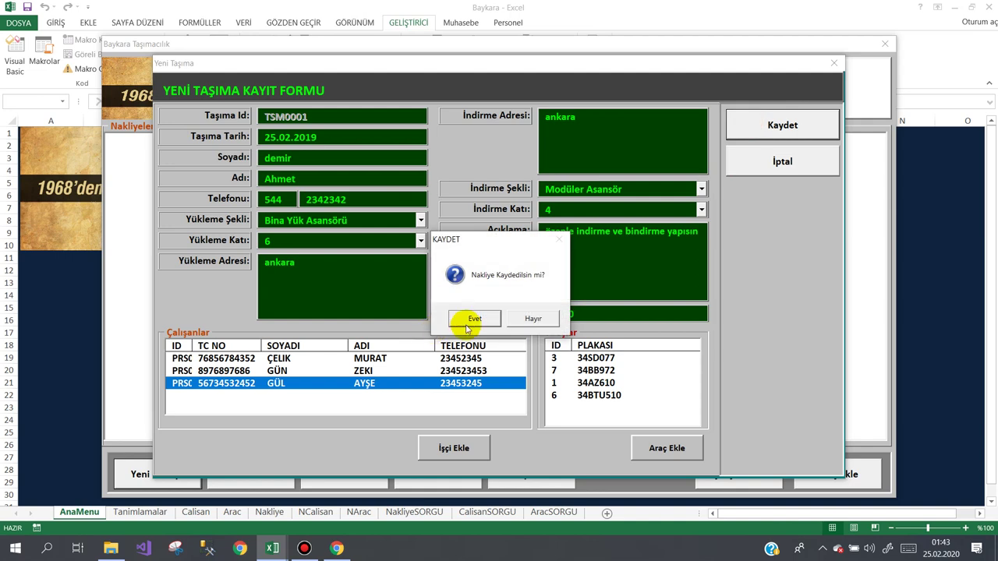
pyautogui.click(471, 318)
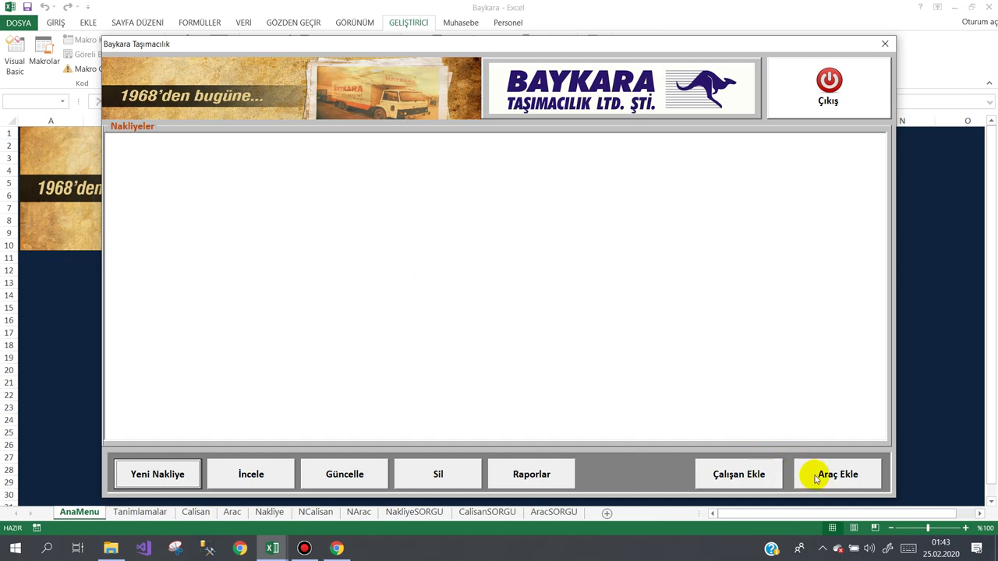
# - Close the main form and review the saved loading and unloading values on the Nakliye sheet
pyautogui.click(817, 83)
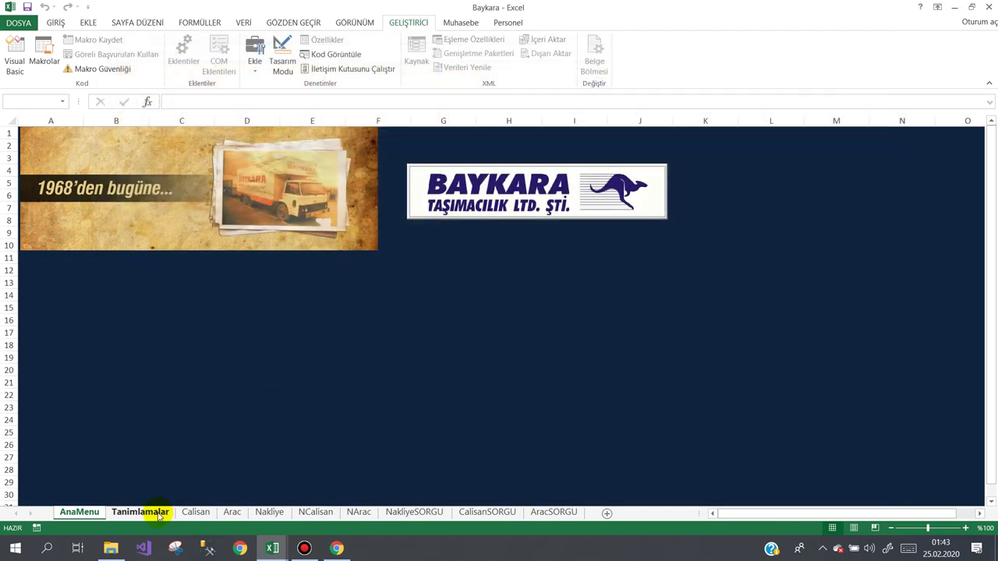
pyautogui.click(269, 512)
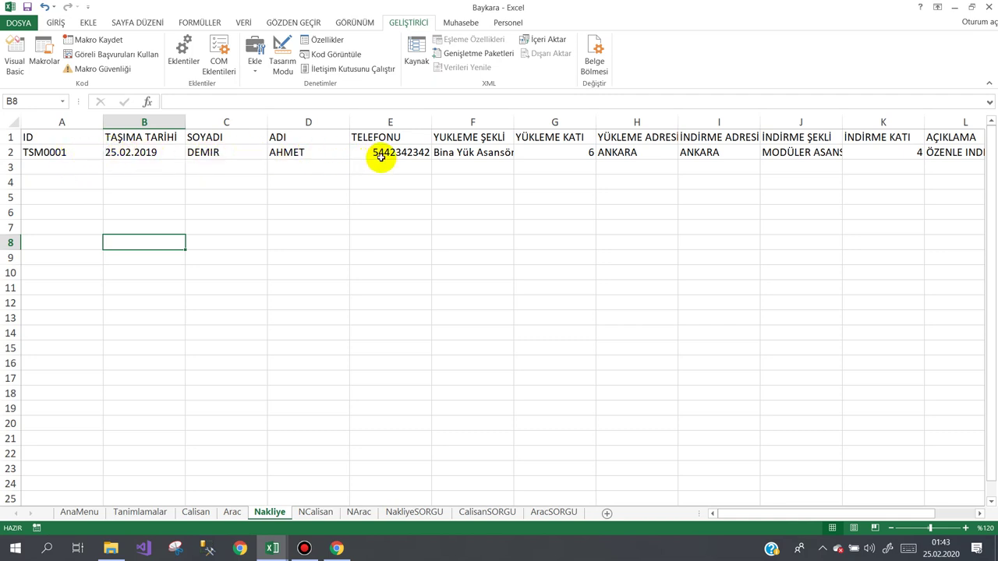
pyautogui.click(546, 153)
pyautogui.click(633, 152)
pyautogui.click(705, 152)
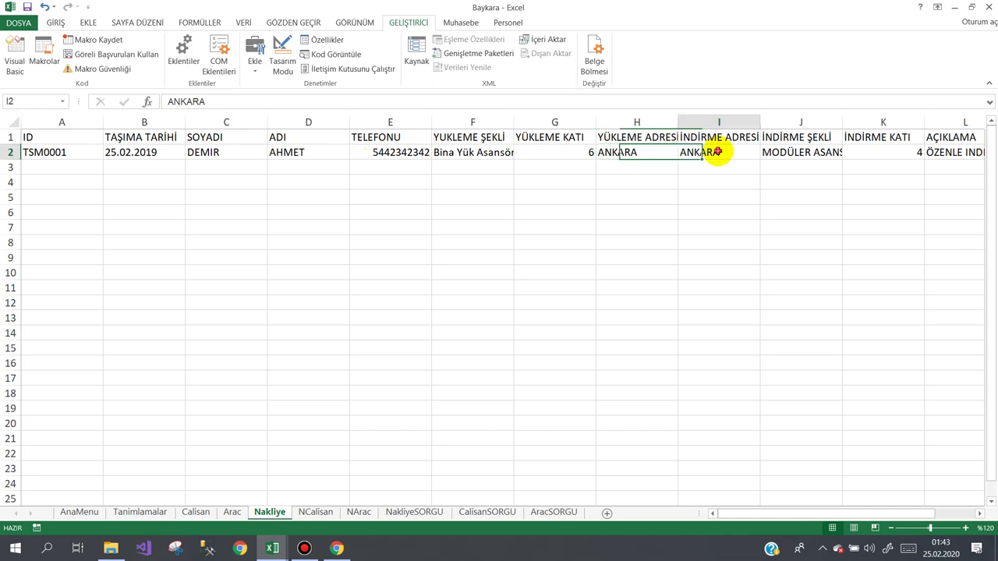
pyautogui.click(797, 152)
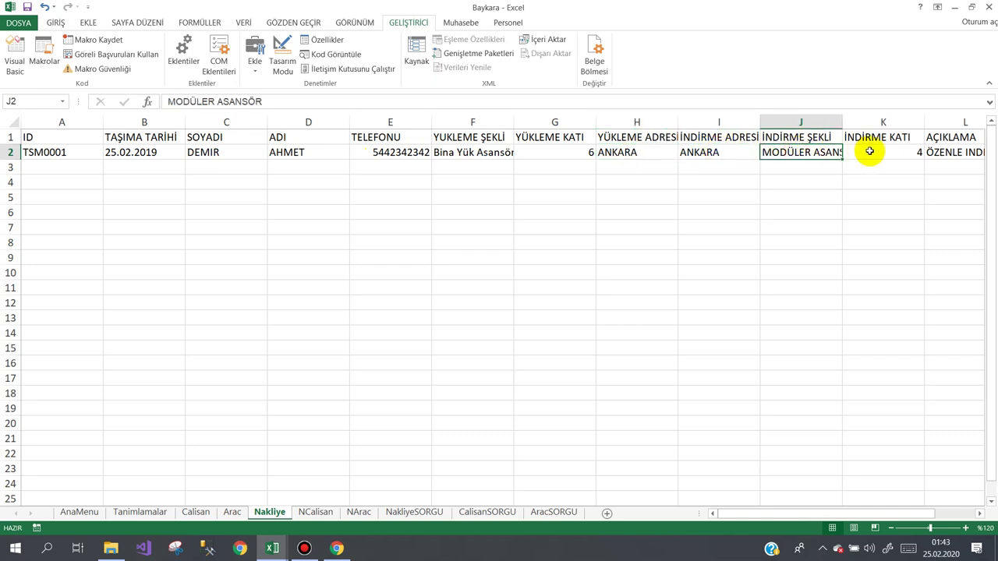
pyautogui.click(867, 152)
pyautogui.click(981, 513)
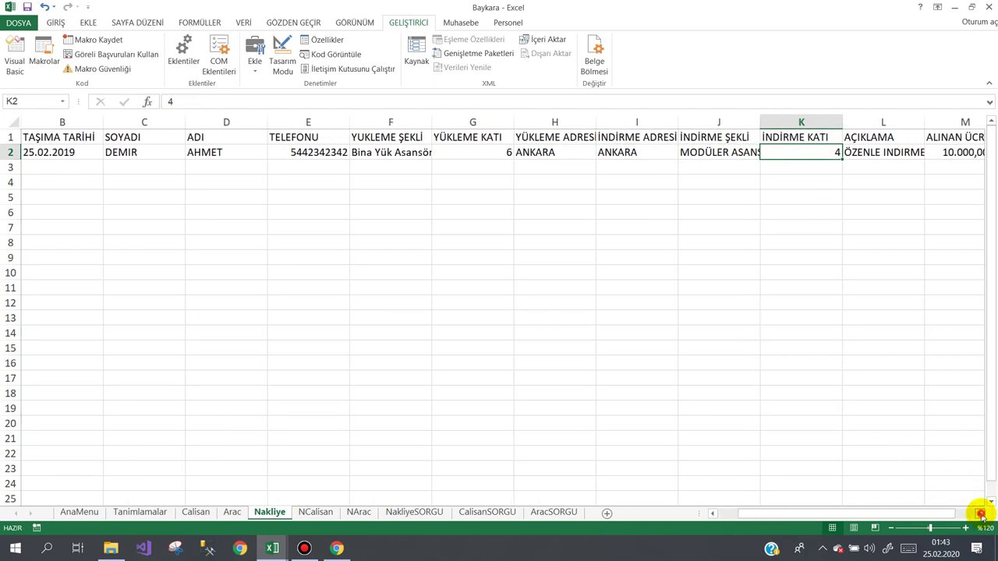
pyautogui.click(981, 513)
pyautogui.click(980, 513)
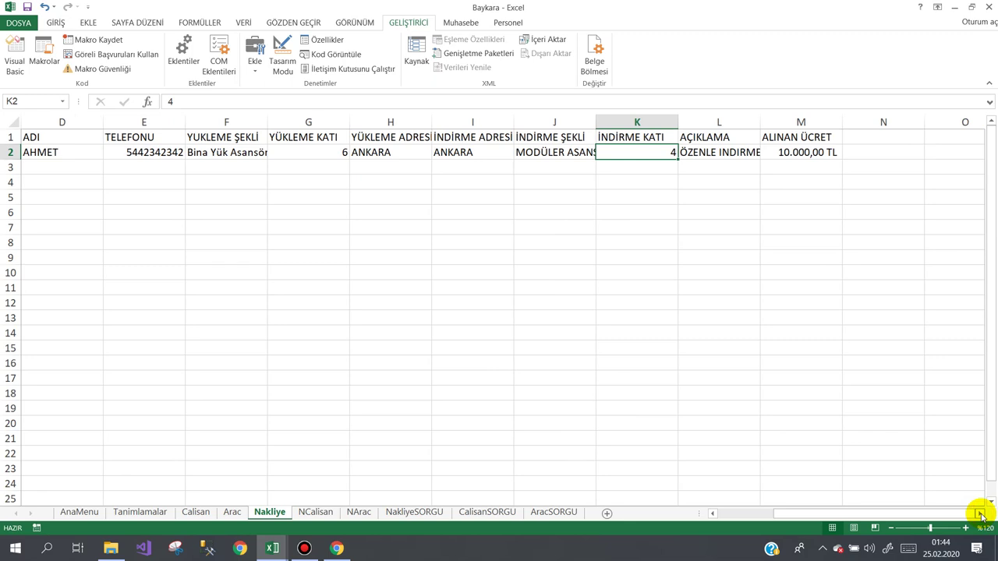
# - Check the three saved employee rows and their transport IDs on the NCalisan sheet
pyautogui.click(314, 512)
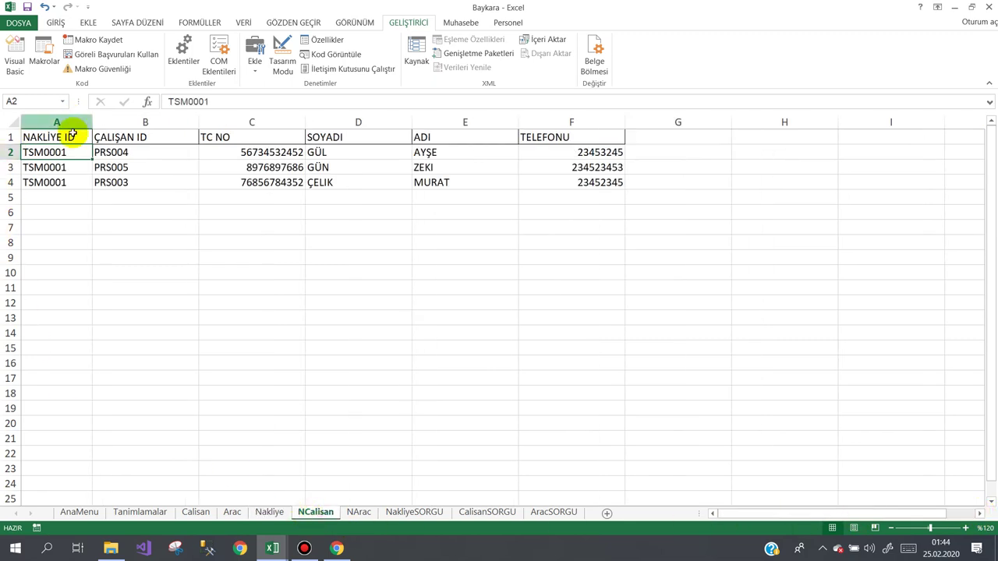
pyautogui.moveTo(73, 151); pyautogui.dragTo(569, 180)
pyautogui.click(124, 183)
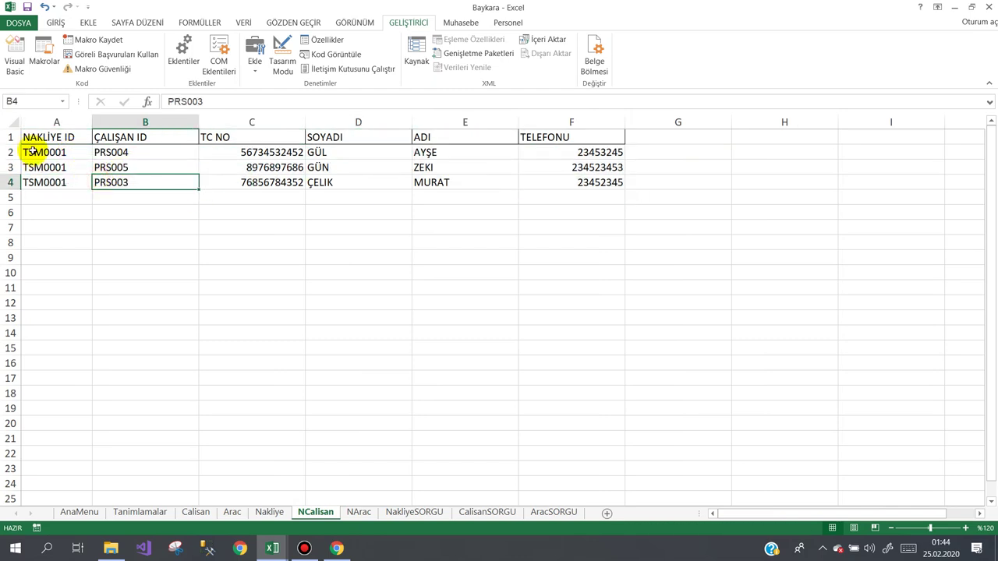
pyautogui.moveTo(31, 151); pyautogui.dragTo(40, 182)
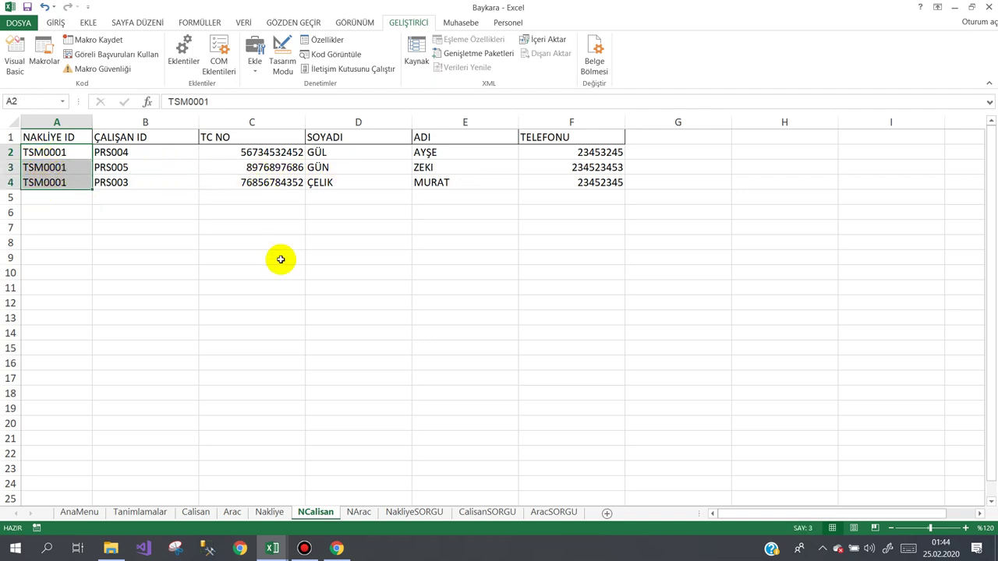
# - Review the four TSM0001 vehicle rows and plate numbers on the NArac sheet, then show AnaMenu
pyautogui.click(359, 512)
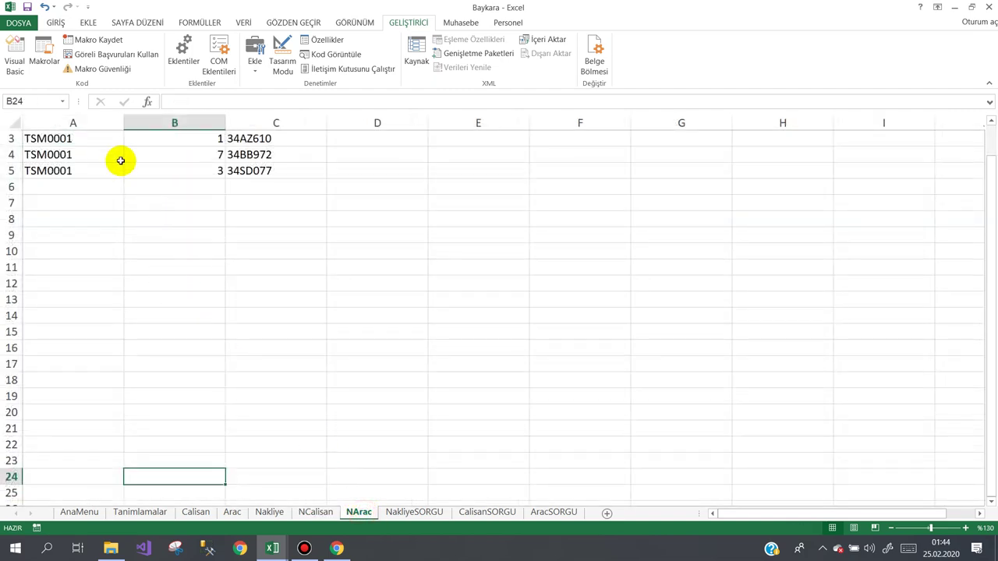
pyautogui.scroll(1, 75, 153)
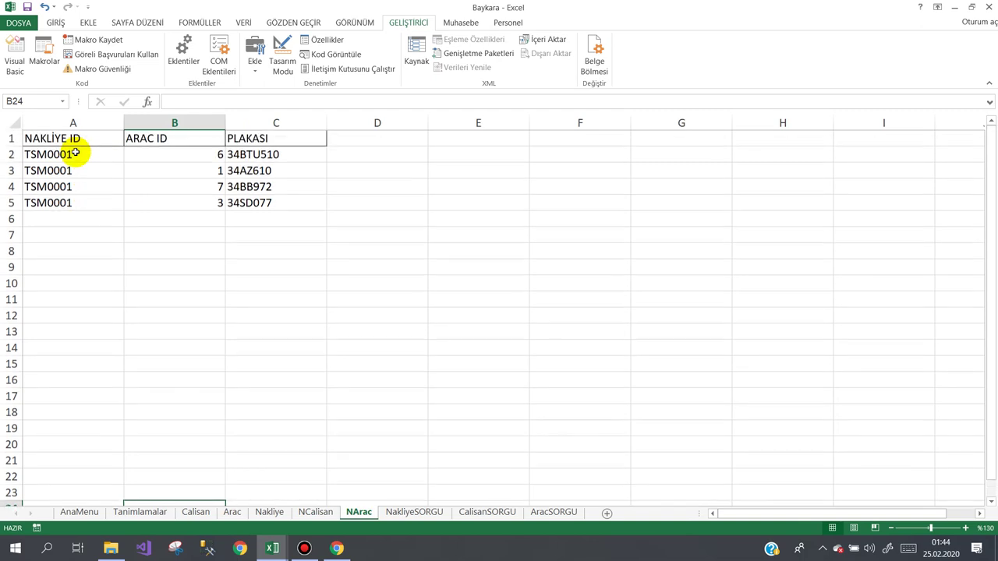
pyautogui.moveTo(75, 156); pyautogui.dragTo(81, 202)
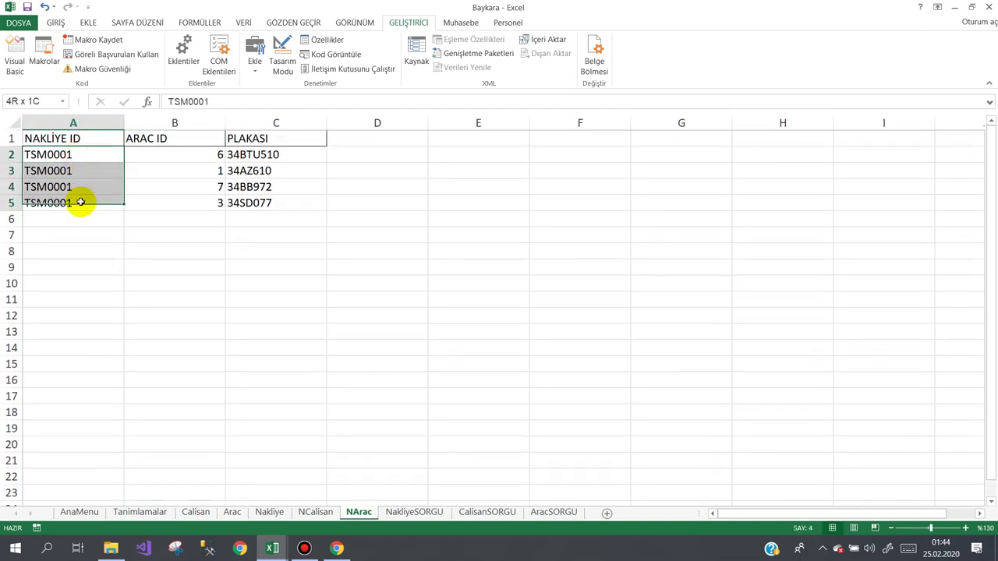
pyautogui.hotkey('ctrl', 'v')
pyautogui.click(182, 158)
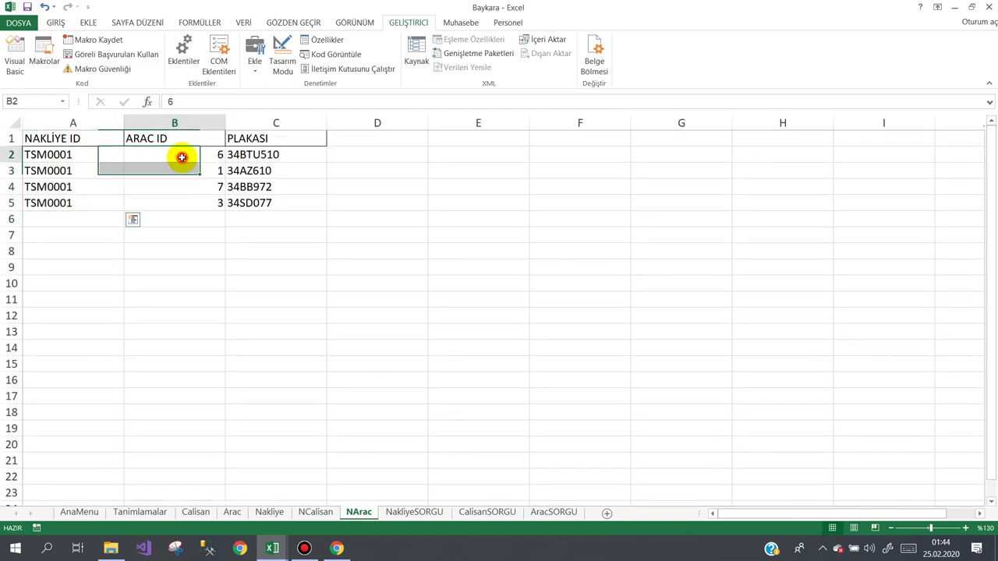
pyautogui.click(239, 158)
pyautogui.hotkey('ctrl', 'v')
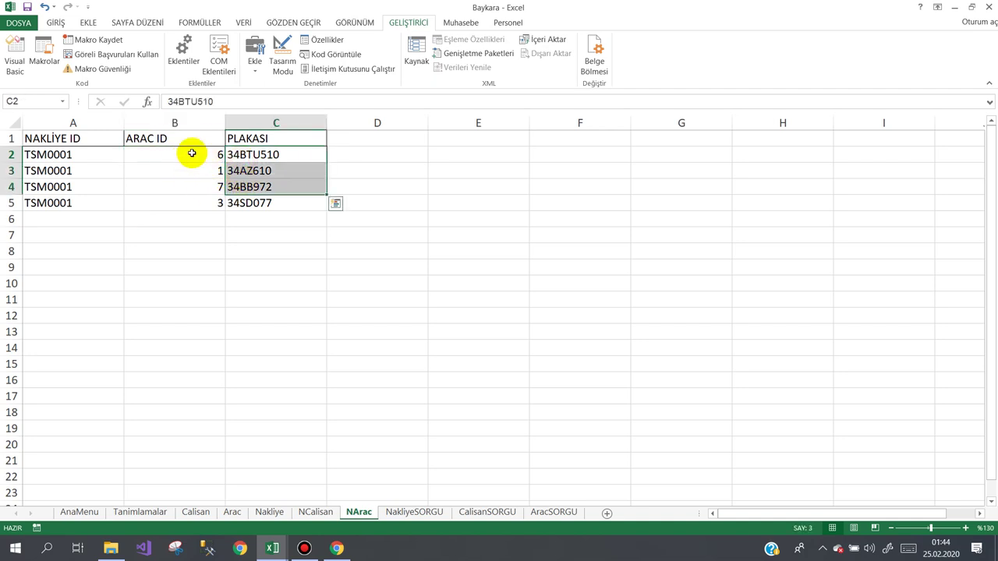
pyautogui.moveTo(73, 158); pyautogui.dragTo(76, 202)
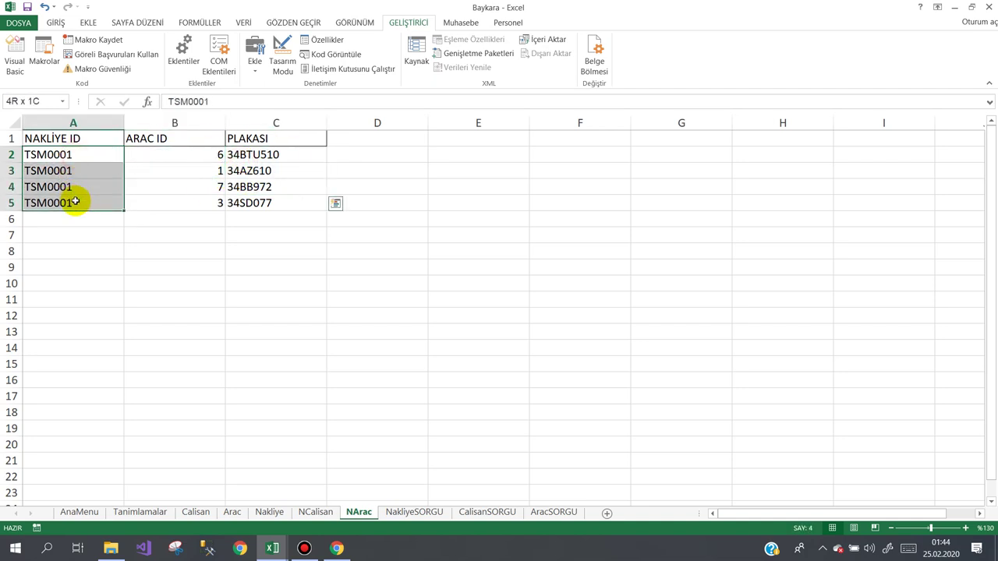
pyautogui.hotkey('ctrl', 'v')
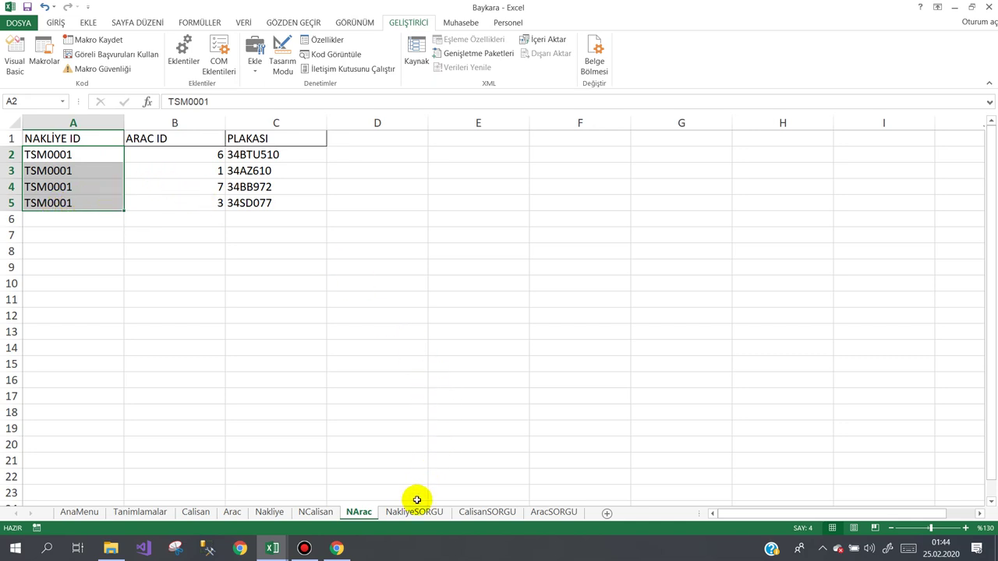
pyautogui.click(171, 333)
pyautogui.click(90, 517)
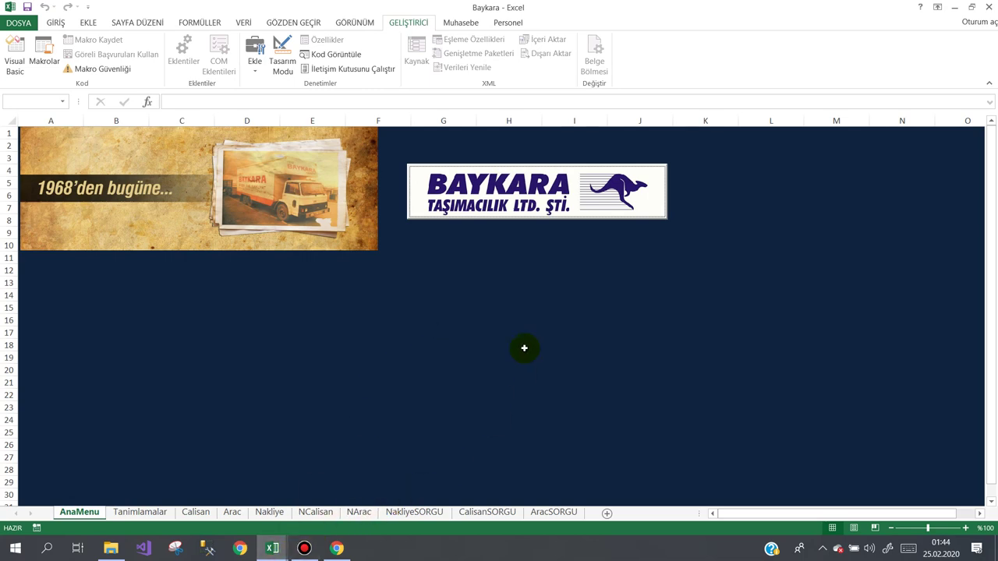
# - Delete the empty Frame1_Click and UserForm_Click subs from frmAnaForm's code and add Sub Listele
pyautogui.click(312, 491)
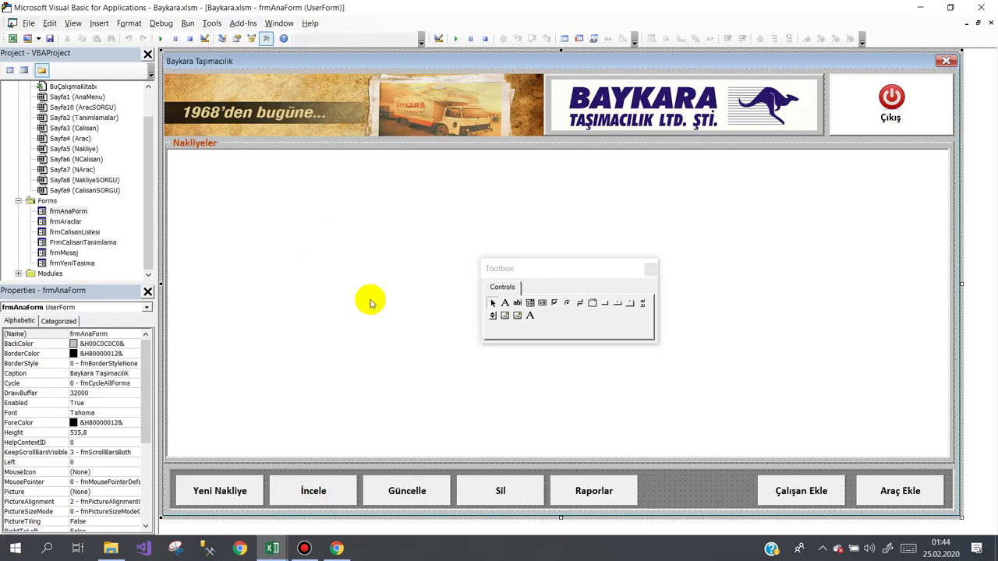
pyautogui.doubleClick(676, 499)
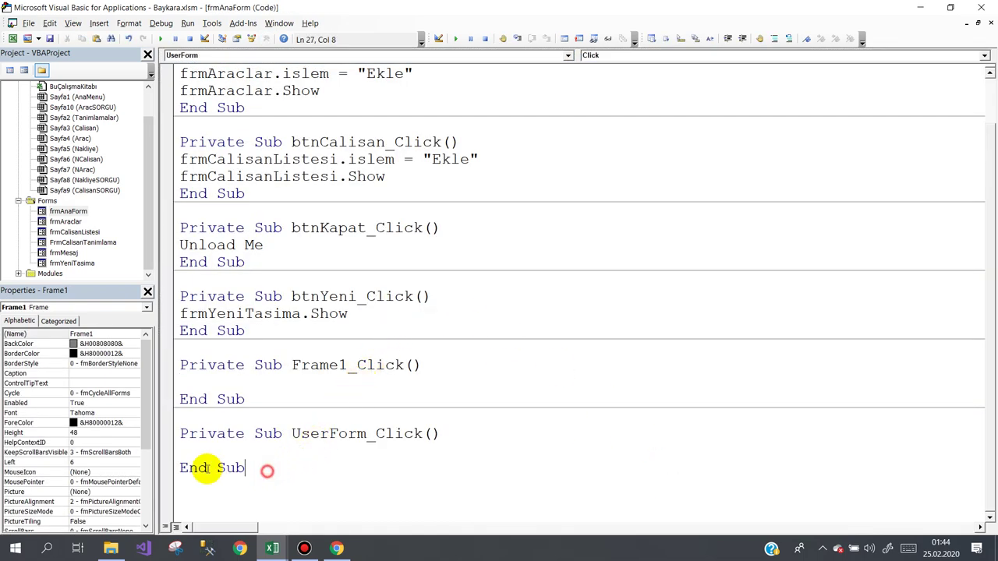
pyautogui.moveTo(248, 468)
pyautogui.mouseDown()
pyautogui.moveTo(170, 378)
pyautogui.moveTo(170, 363)
pyautogui.mouseUp()
pyautogui.press('Delete')
pyautogui.write('sub Listele')
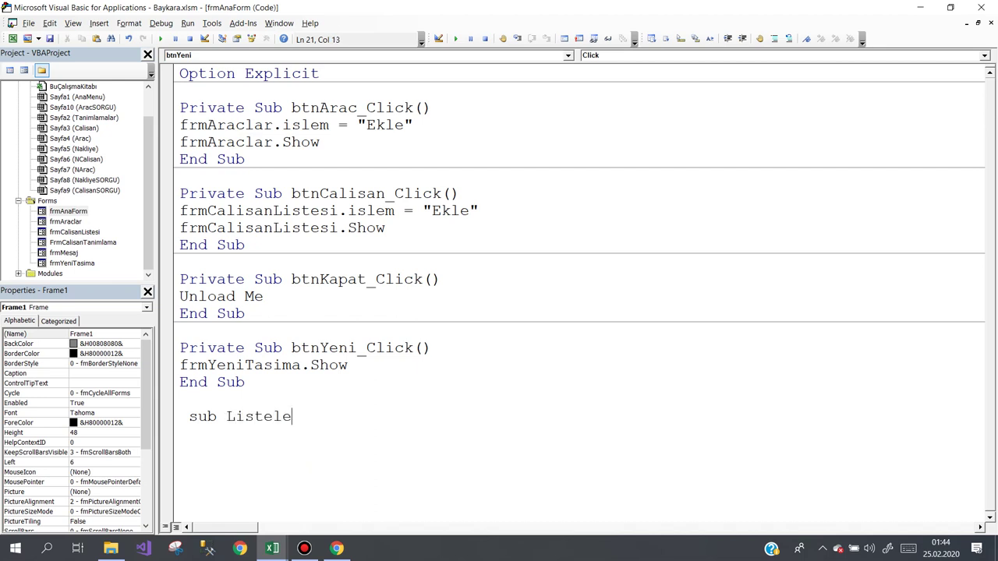
pyautogui.press('Return')
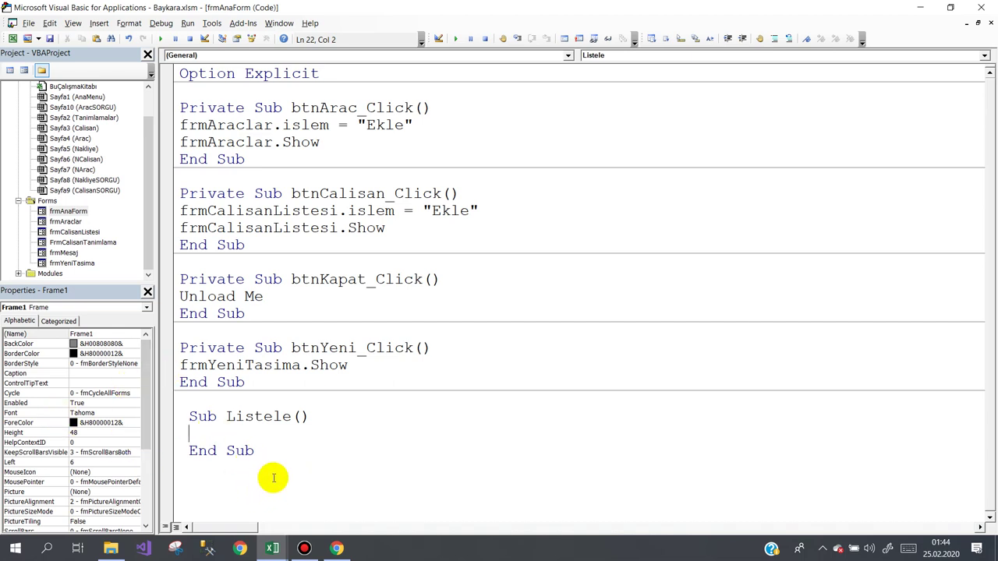
pyautogui.click(310, 491)
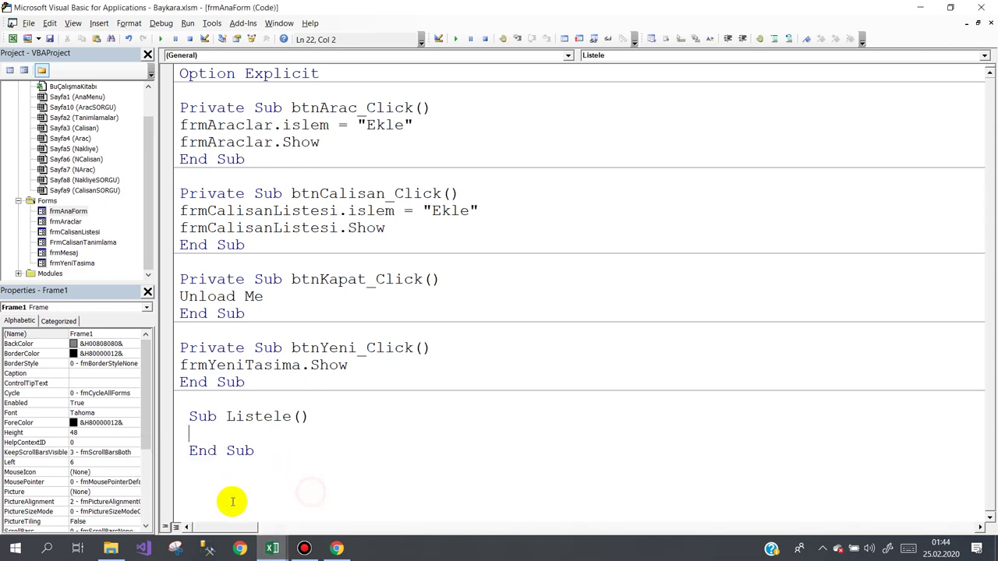
# - Glance at the Nakliye sheet in Excel, then open frmCalisanListesi in the VBA editor
pyautogui.moveTo(272, 548)
pyautogui.click(233, 480)
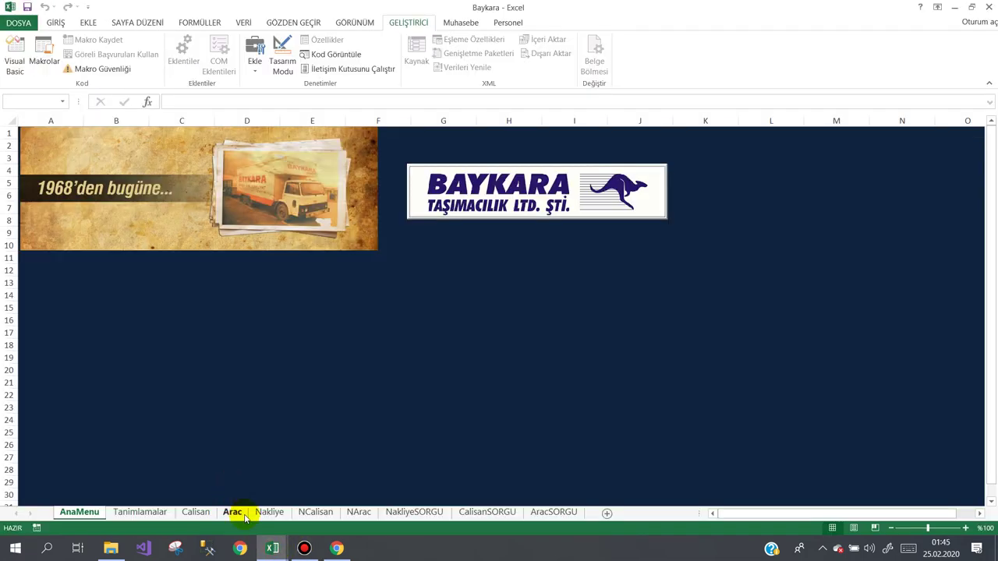
pyautogui.click(267, 514)
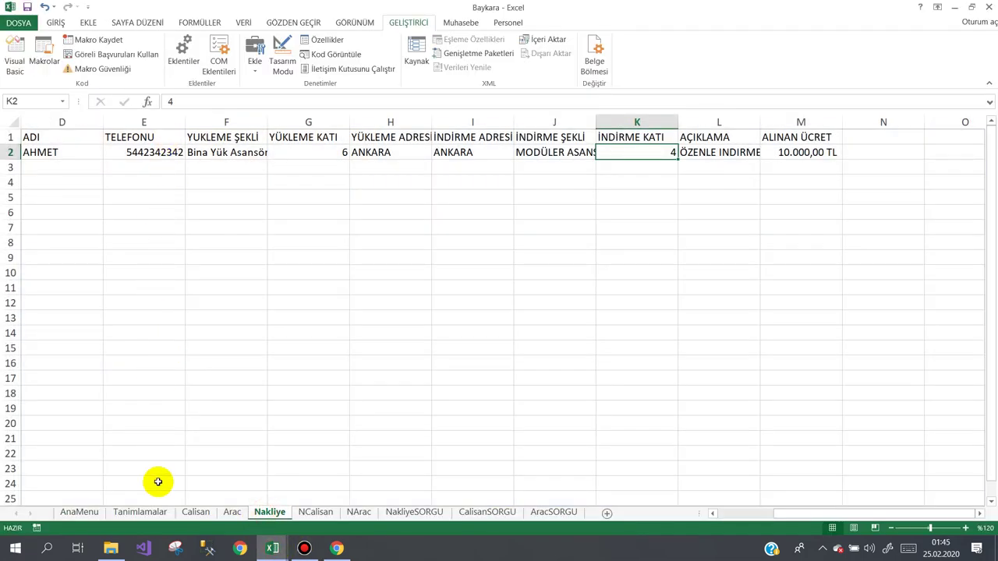
pyautogui.click(327, 493)
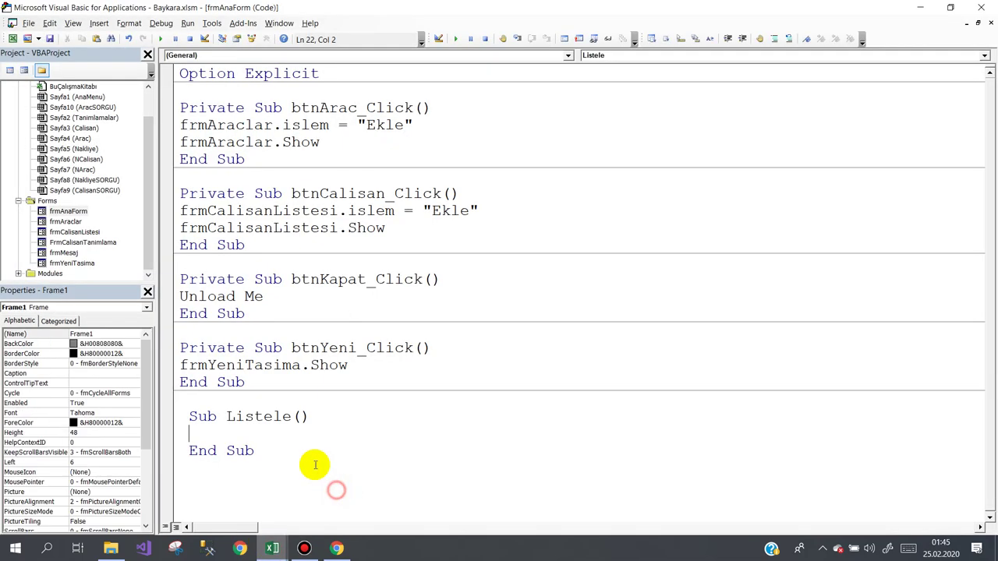
pyautogui.moveTo(272, 548)
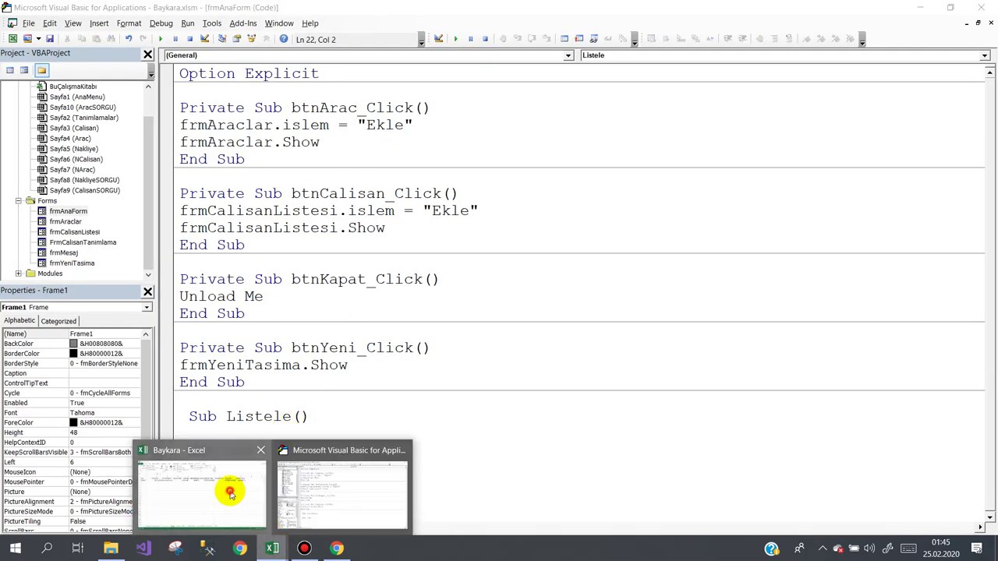
pyautogui.click(232, 486)
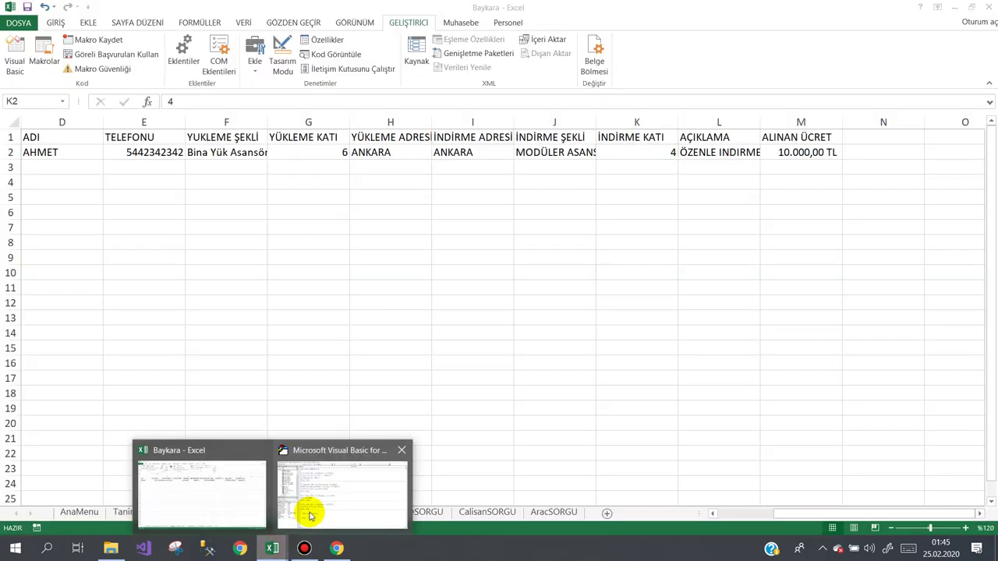
pyautogui.click(312, 499)
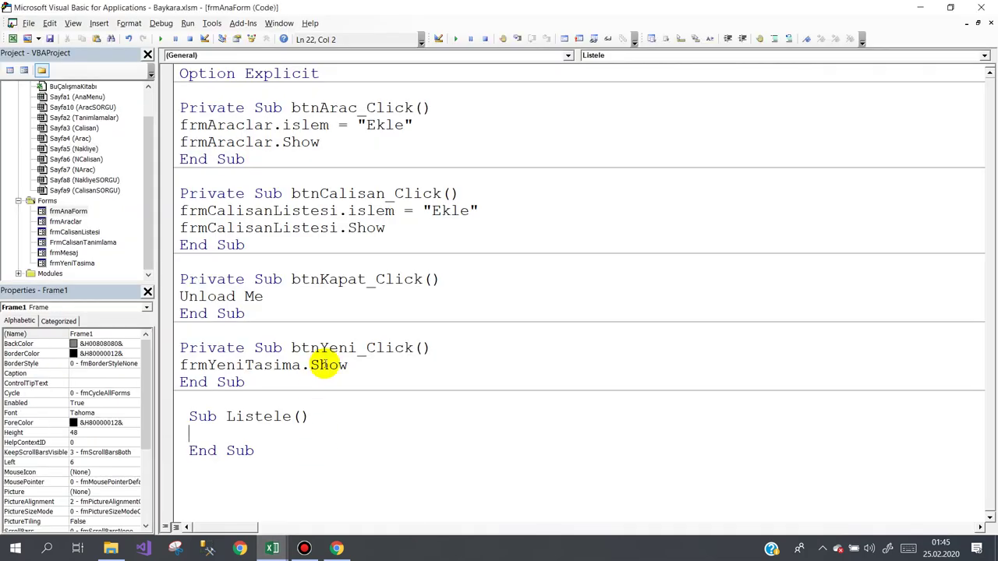
pyautogui.doubleClick(74, 232)
# - Copy the Listele procedure body from Dim to End If in frmCalisanListesi, then open frmAnaForm's design
pyautogui.doubleClick(286, 349)
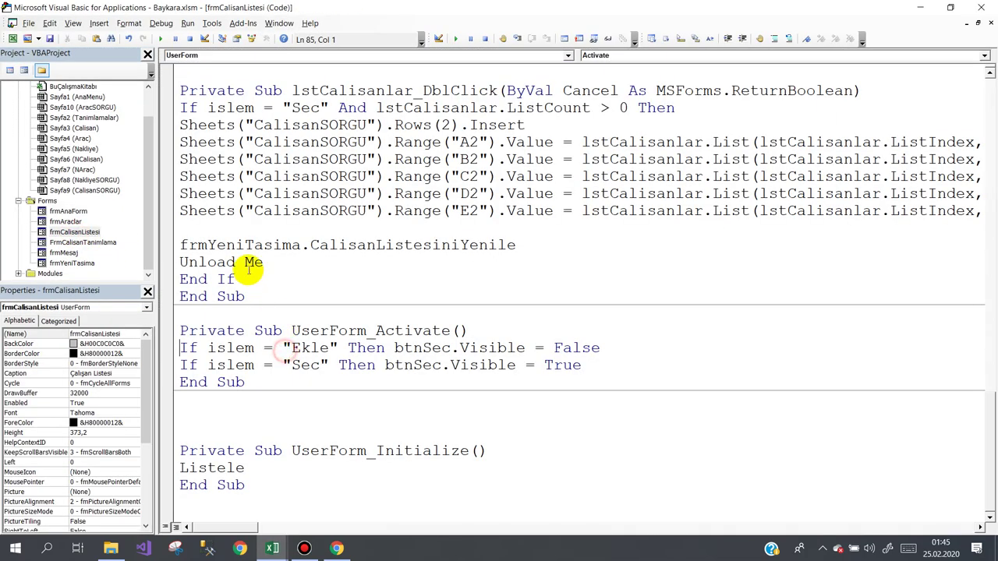
pyautogui.scroll(4, 266, 320)
pyautogui.scroll(4, 263, 316)
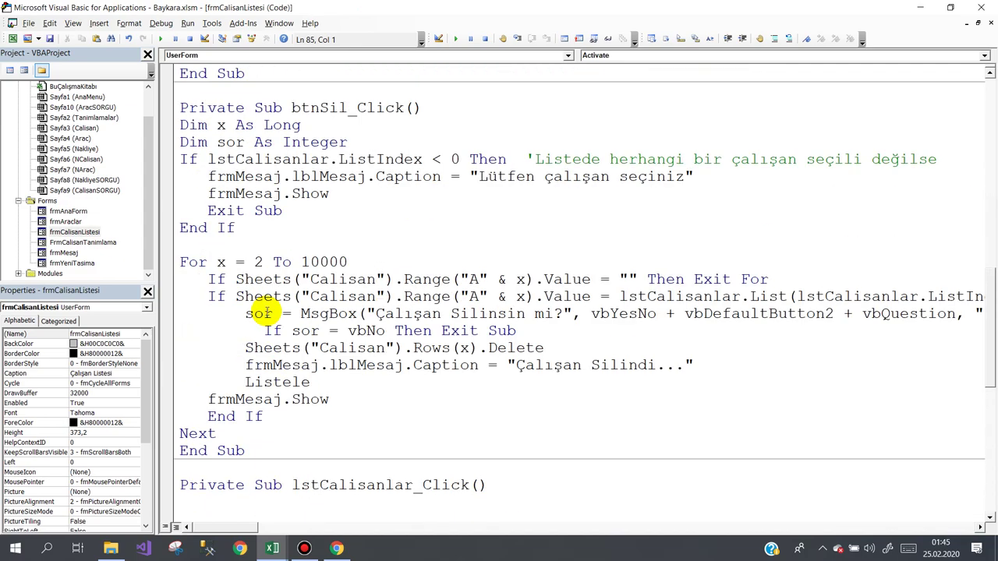
pyautogui.scroll(-6, 263, 313)
pyautogui.scroll(-2, 263, 313)
pyautogui.scroll(-1, 263, 313)
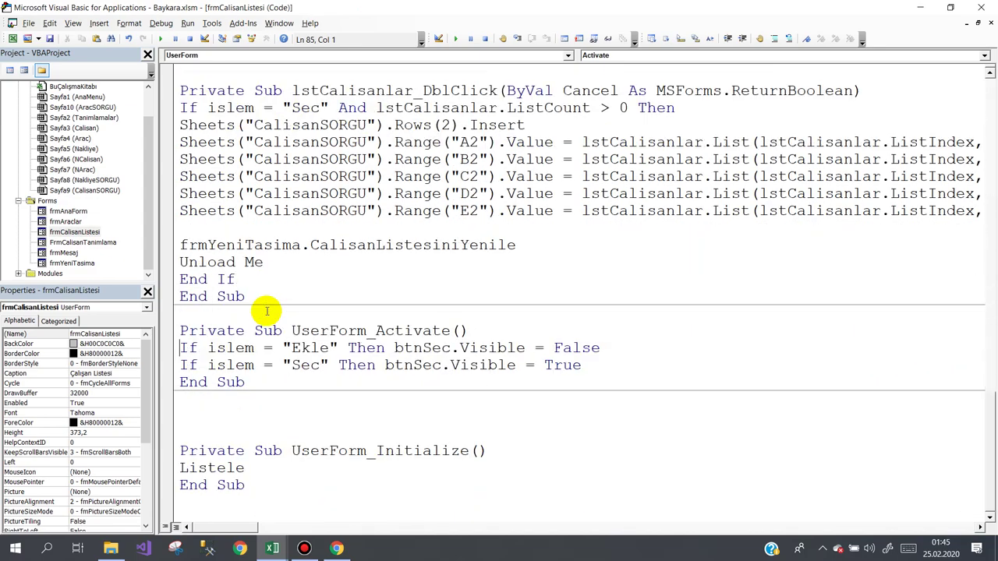
pyautogui.scroll(8, 263, 312)
pyautogui.scroll(5, 266, 312)
pyautogui.scroll(8, 266, 316)
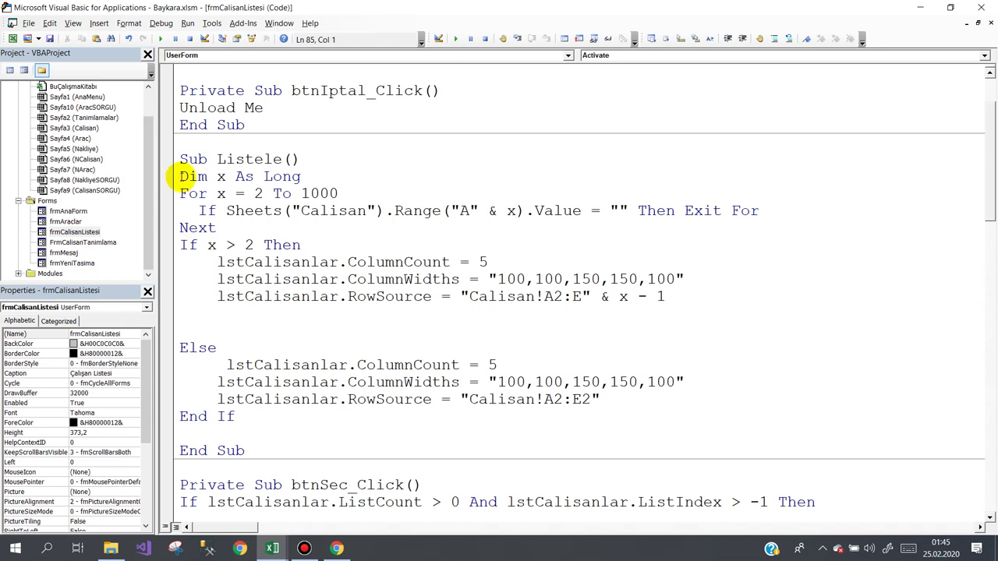
pyautogui.moveTo(180, 176)
pyautogui.mouseDown()
pyautogui.moveTo(291, 301)
pyautogui.moveTo(343, 426)
pyautogui.mouseUp()
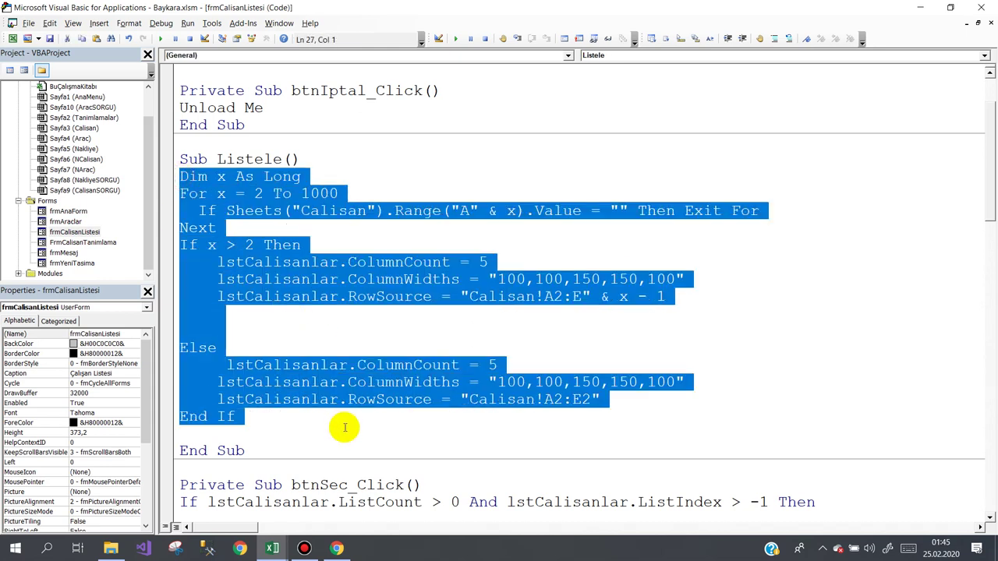
pyautogui.rightClick(252, 254)
pyautogui.click(269, 274)
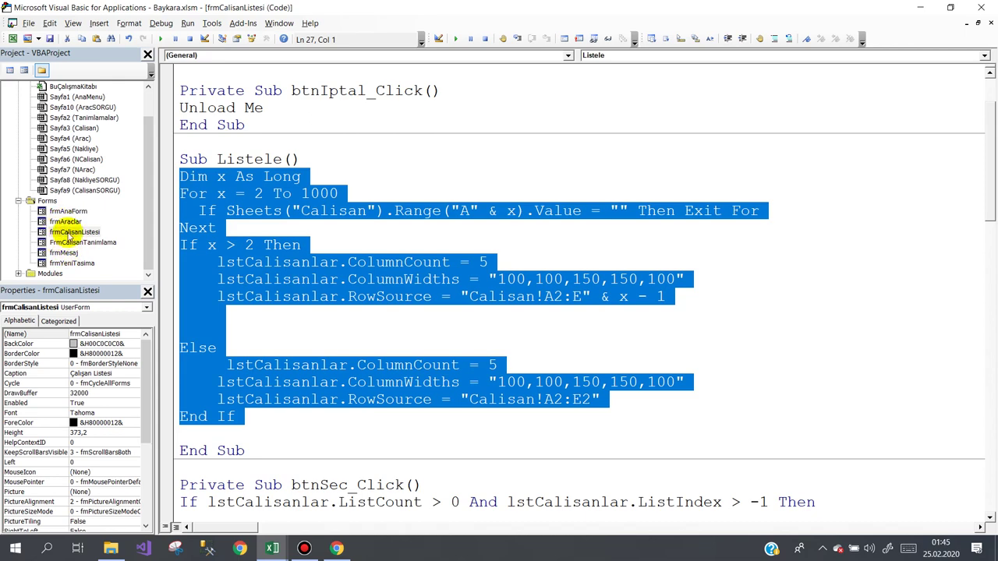
pyautogui.doubleClick(69, 211)
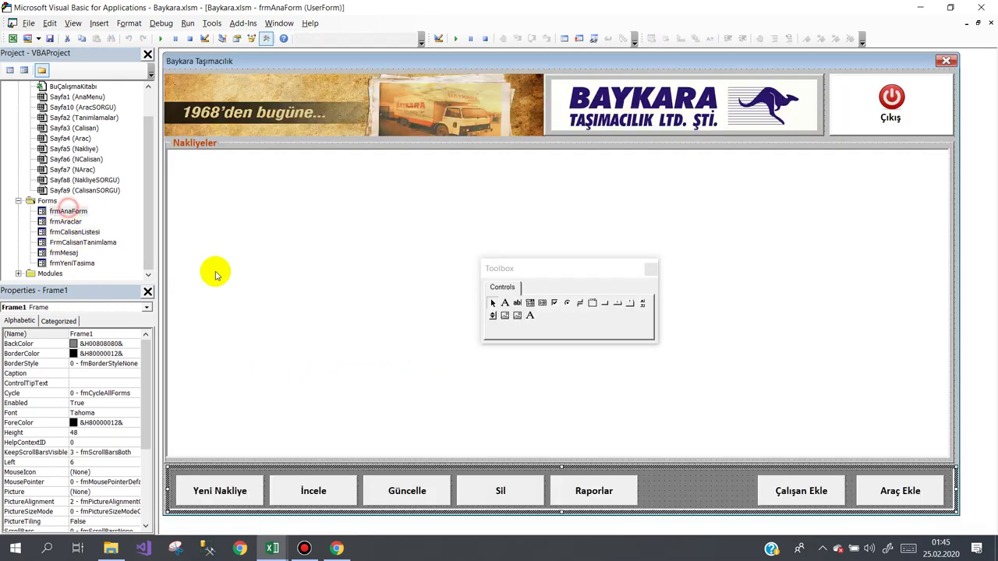
# - Paste the listing code into frmAnaForm's Listele, reading the Nakliye sheet up to row 1000000
pyautogui.doubleClick(673, 480)
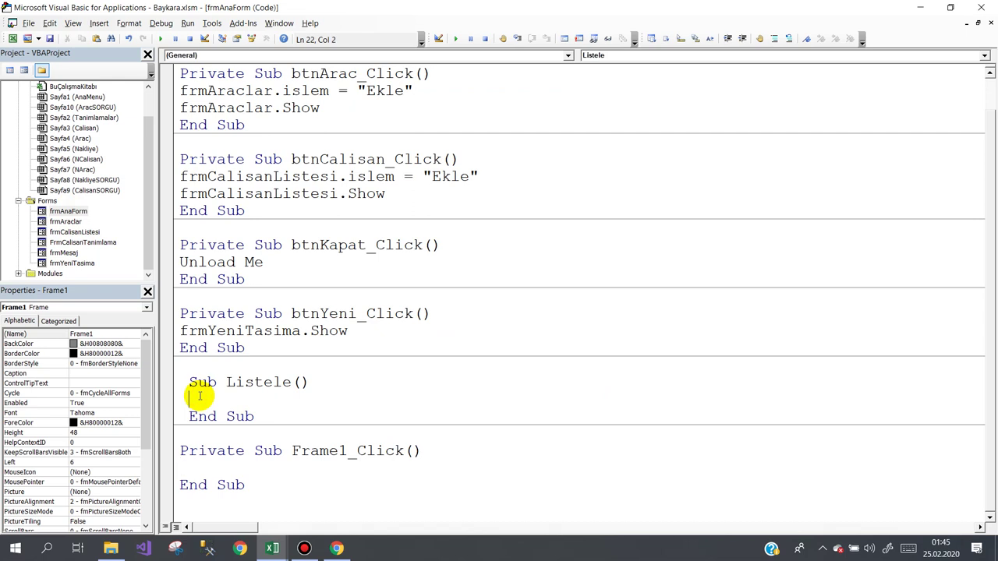
pyautogui.hotkey('ctrl', 'v')
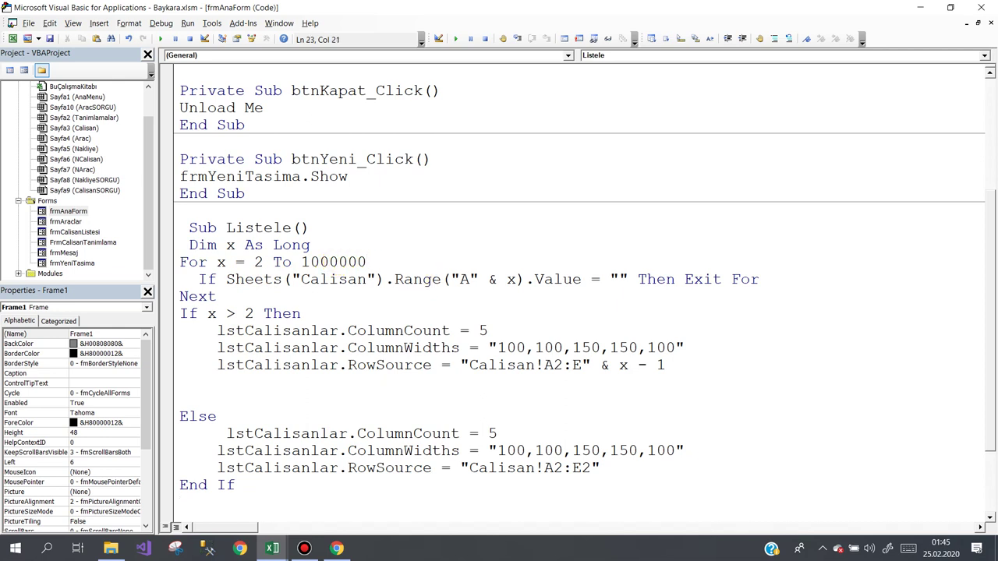
pyautogui.click(220, 298)
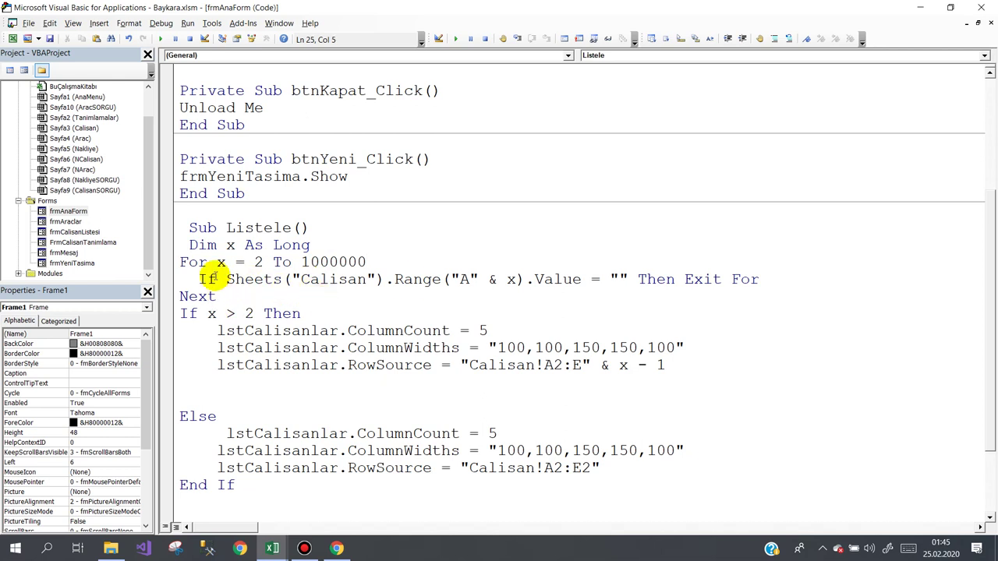
pyautogui.doubleClick(312, 280)
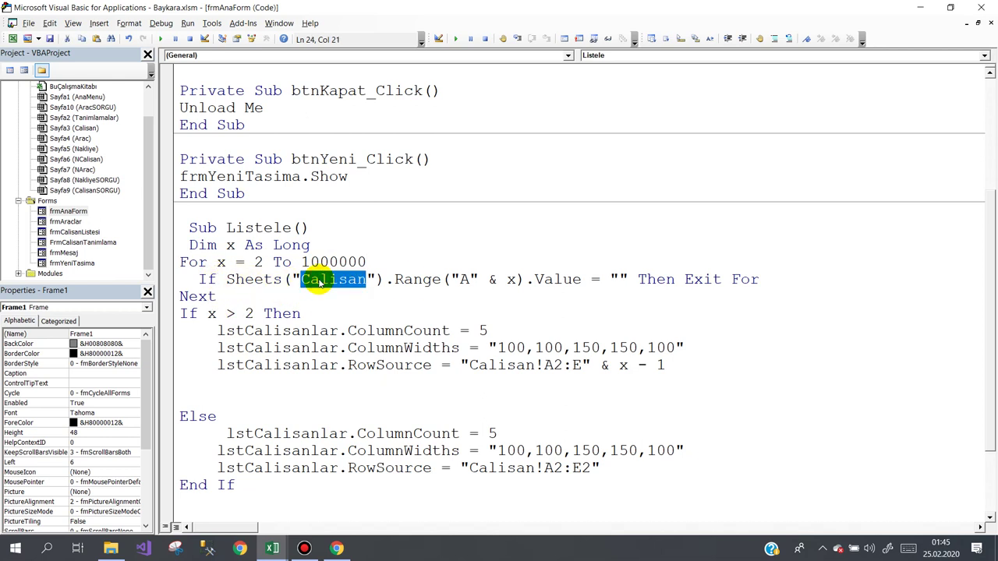
pyautogui.write('Nak')
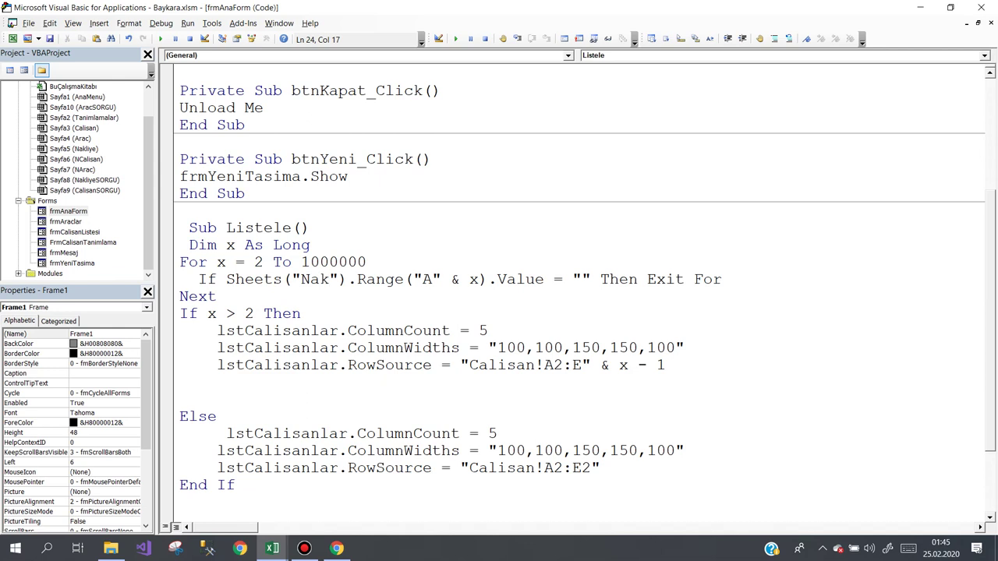
pyautogui.write('l')
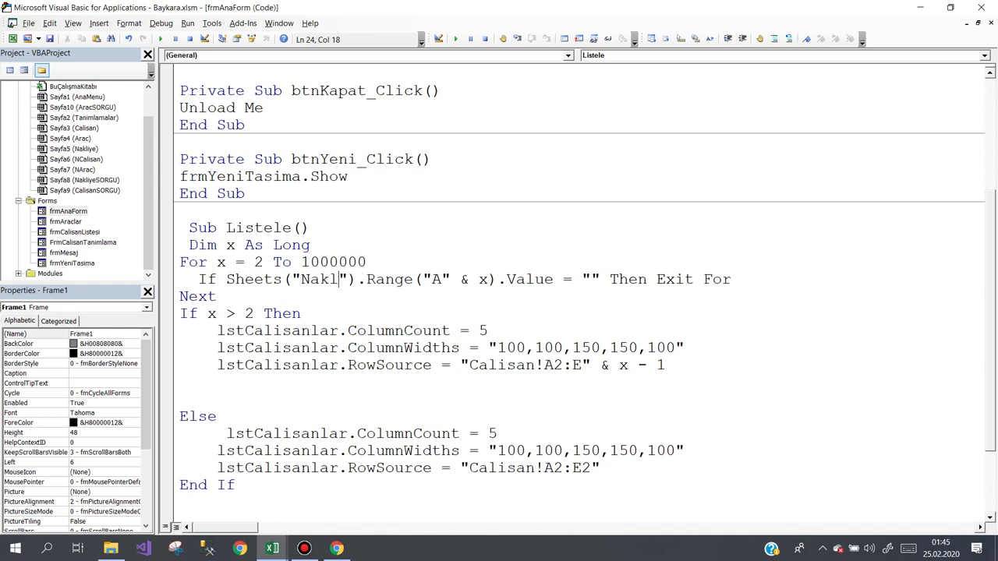
pyautogui.write('iye')
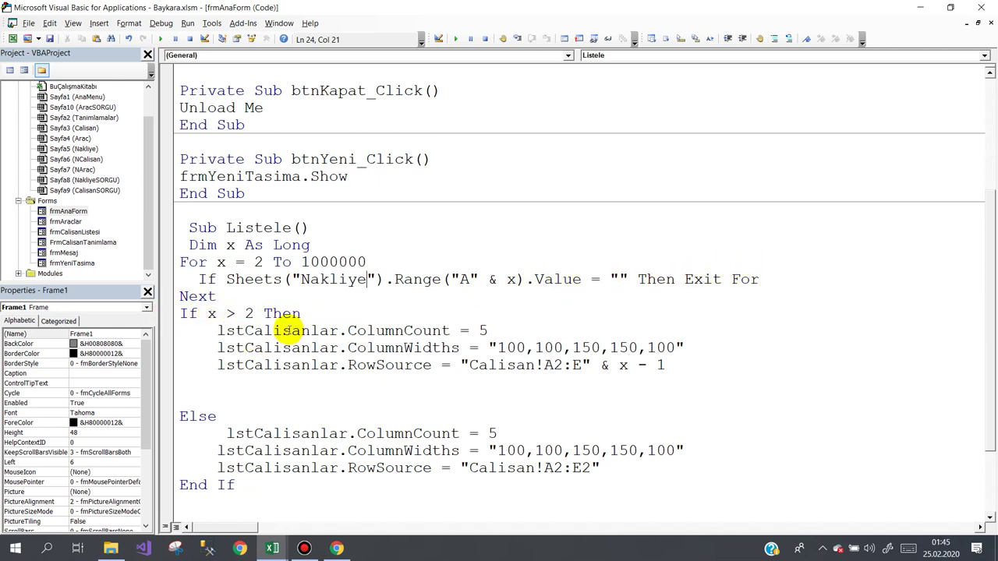
# - Start replacing lstCalisanlar with the new list box name and begin renaming the list box in the designer
pyautogui.click(292, 331)
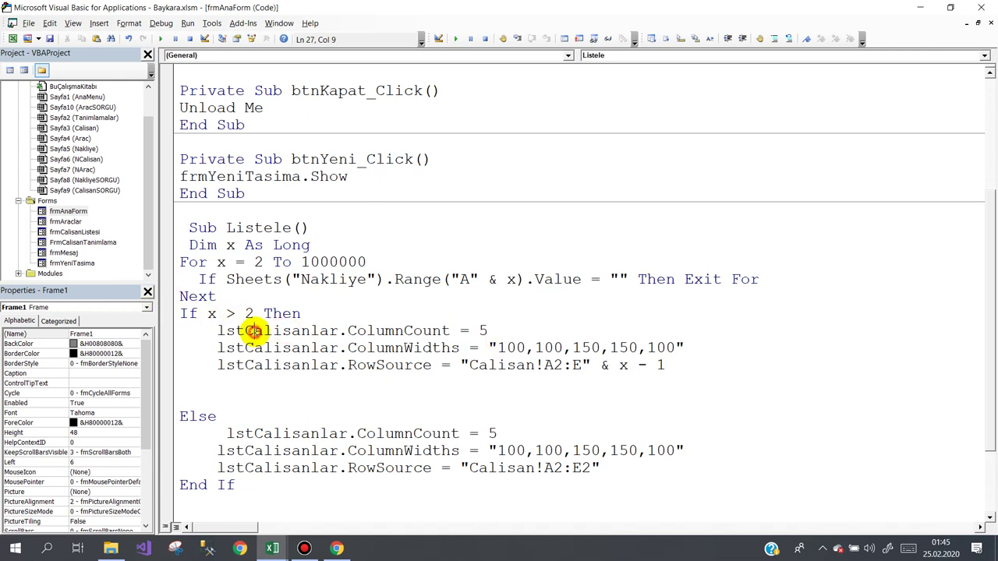
pyautogui.doubleClick(254, 330)
pyautogui.write('ls')
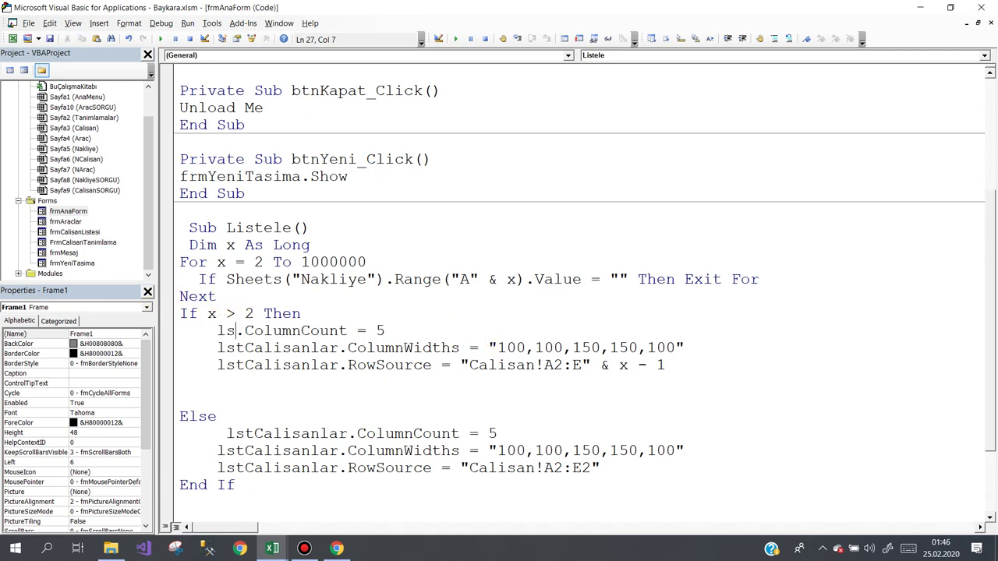
pyautogui.write('tn')
pyautogui.hotkey('ctrl', 'space')
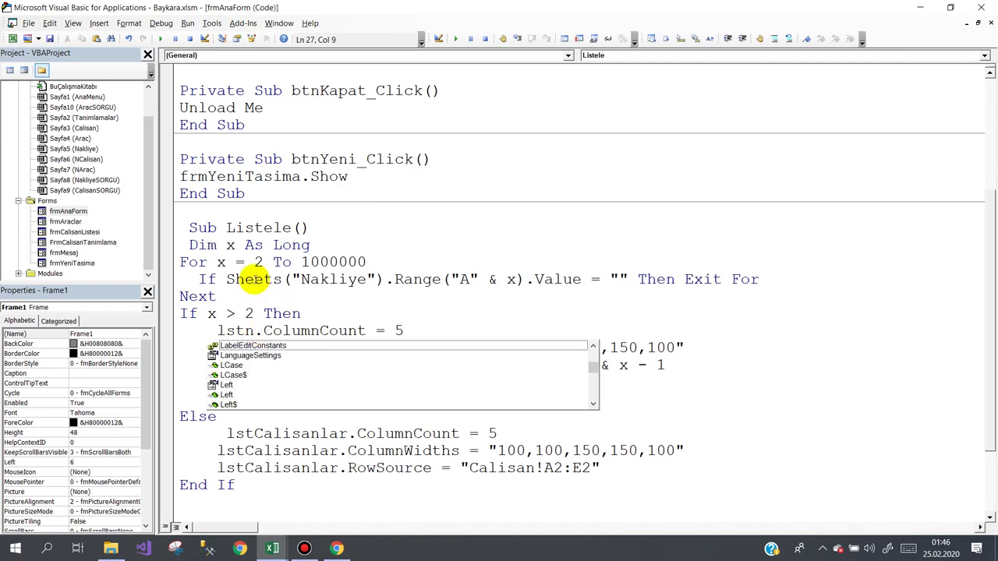
pyautogui.doubleClick(69, 211)
pyautogui.write('lstNakliye')
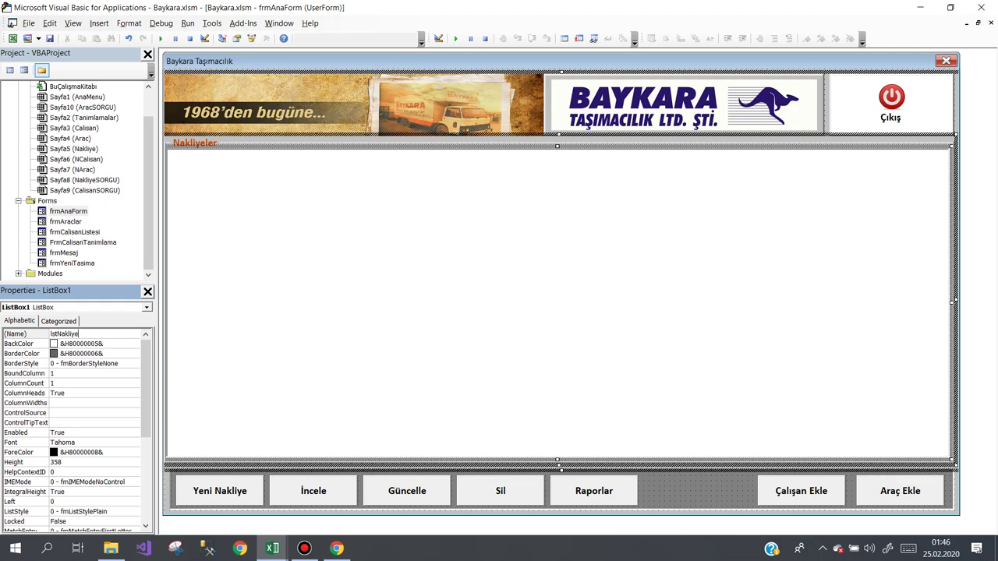
# - Commit lstNakliye as the list box name and complete lstn to lstNakliye on the ColumnCount line
pyautogui.click(42, 336)
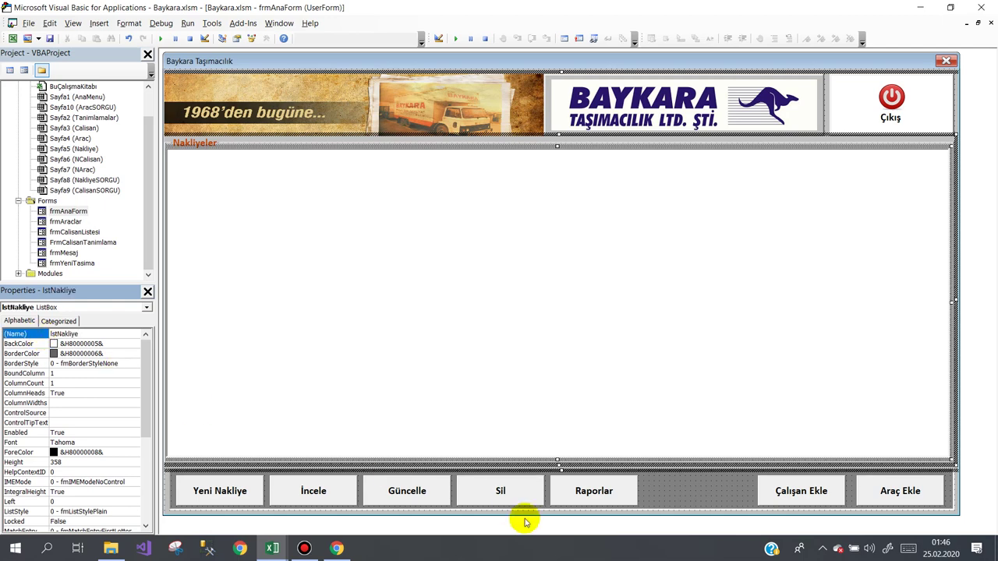
pyautogui.doubleClick(707, 483)
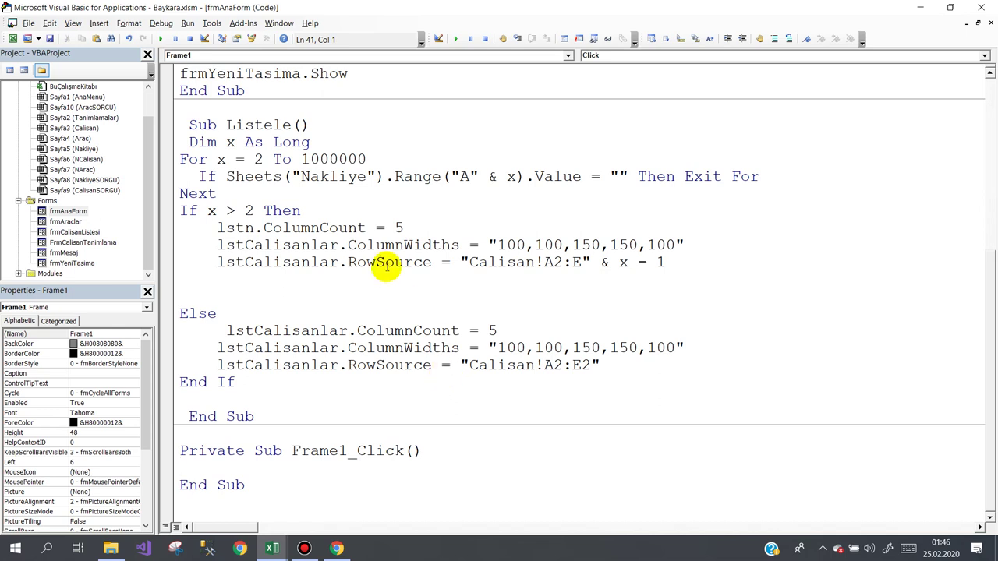
pyautogui.click(257, 228)
pyautogui.press('BackSpace')
pyautogui.write('Nakliye')
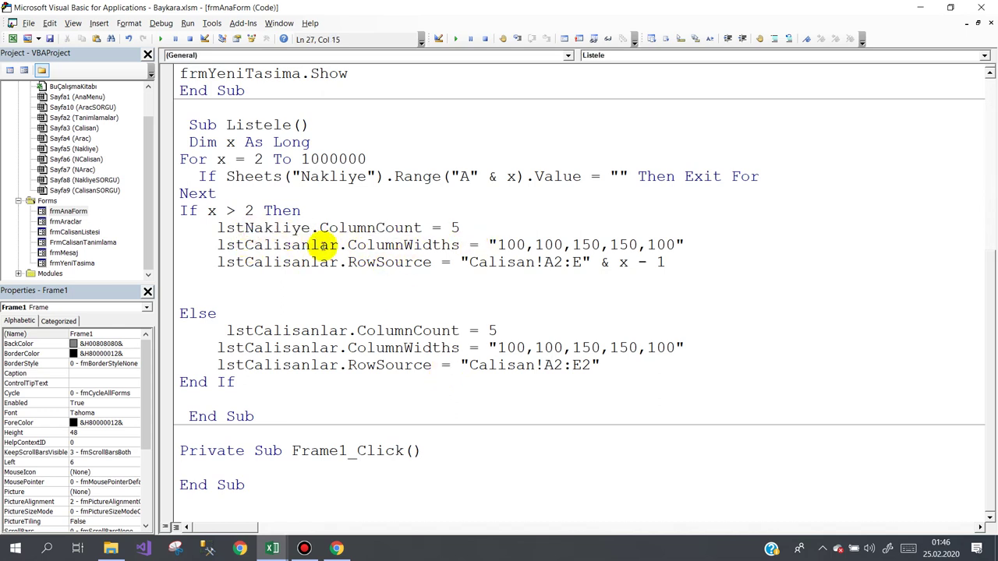
pyautogui.moveTo(271, 548)
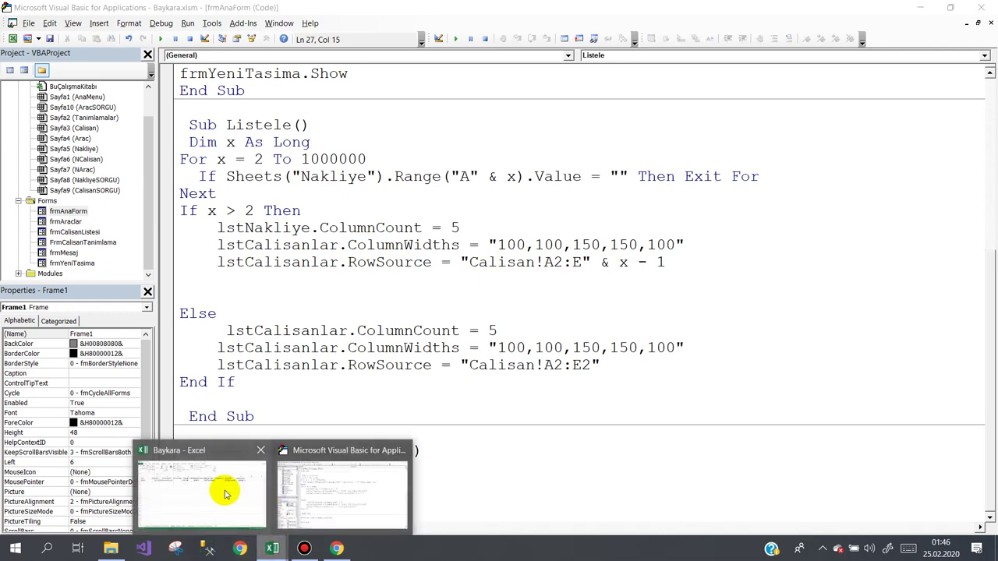
# - Select the Nakliye sheet's filled columns and scroll right to find ALINAN ÜCRET in column M
pyautogui.click(223, 487)
pyautogui.moveTo(780, 514); pyautogui.dragTo(613, 513)
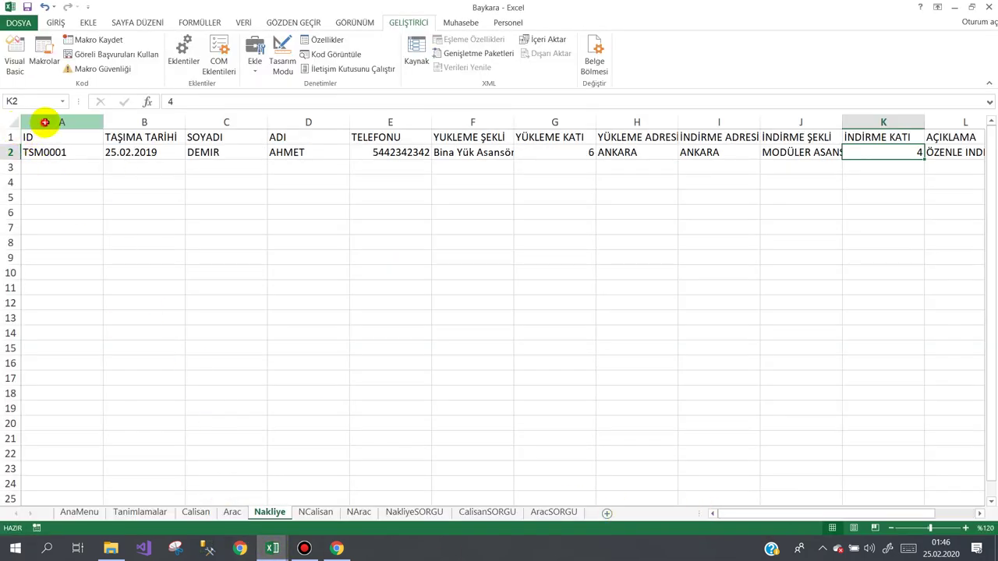
pyautogui.moveTo(44, 123)
pyautogui.mouseDown()
pyautogui.moveTo(933, 138)
pyautogui.moveTo(975, 468)
pyautogui.mouseUp()
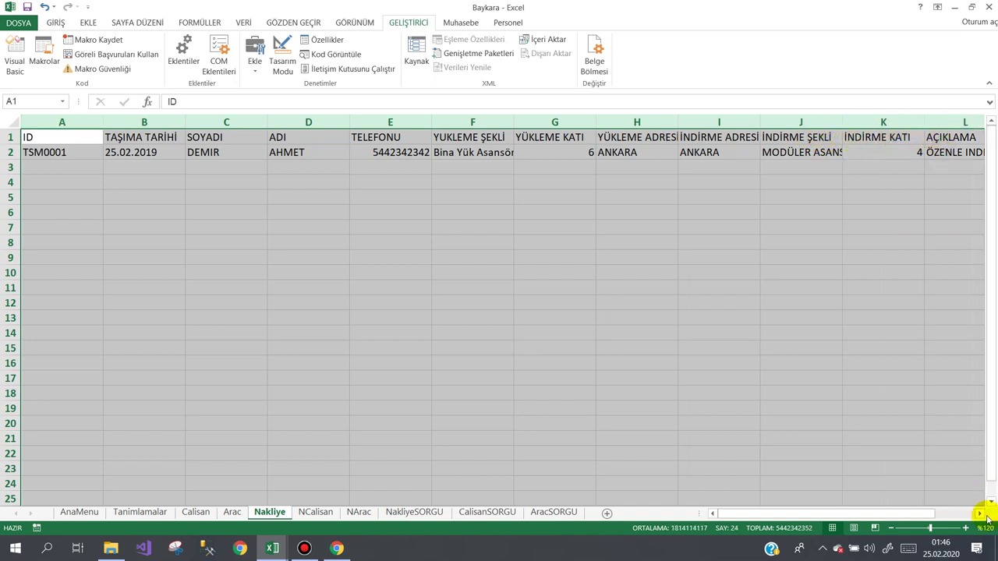
pyautogui.click(979, 514)
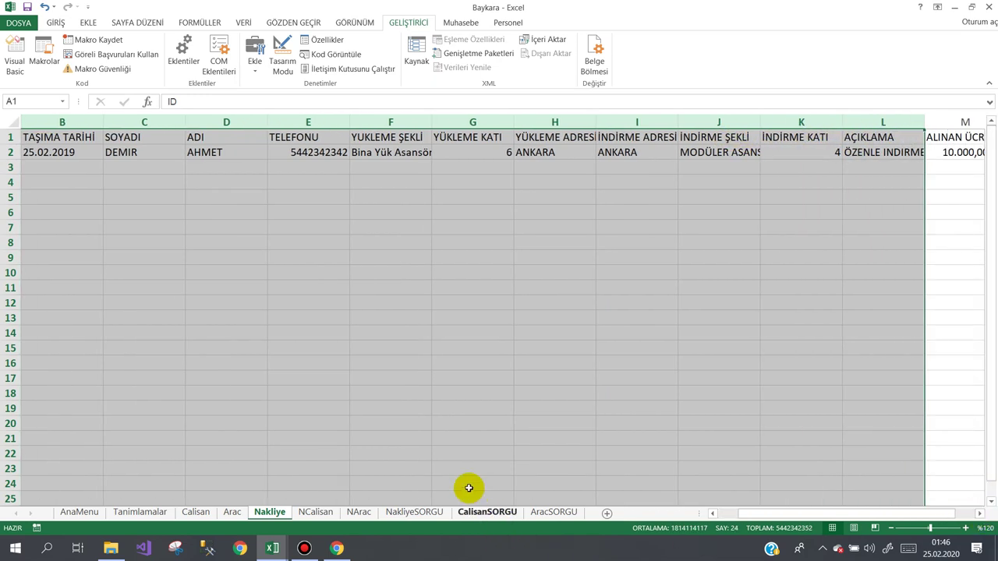
pyautogui.moveTo(864, 516); pyautogui.dragTo(757, 516)
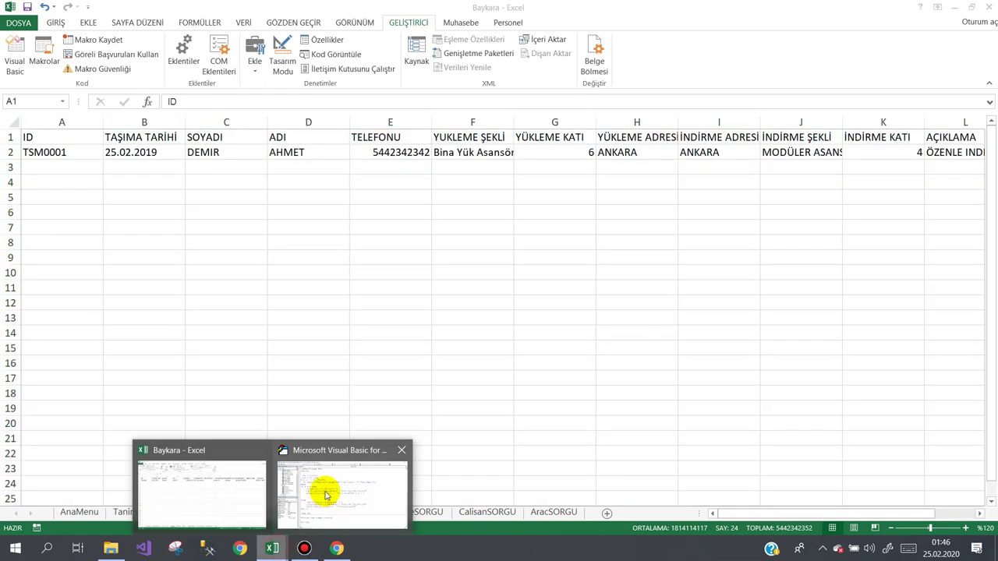
# - Set lstNakliye.ColumnCount to 13 and delete the ColumnWidths line
pyautogui.click(324, 491)
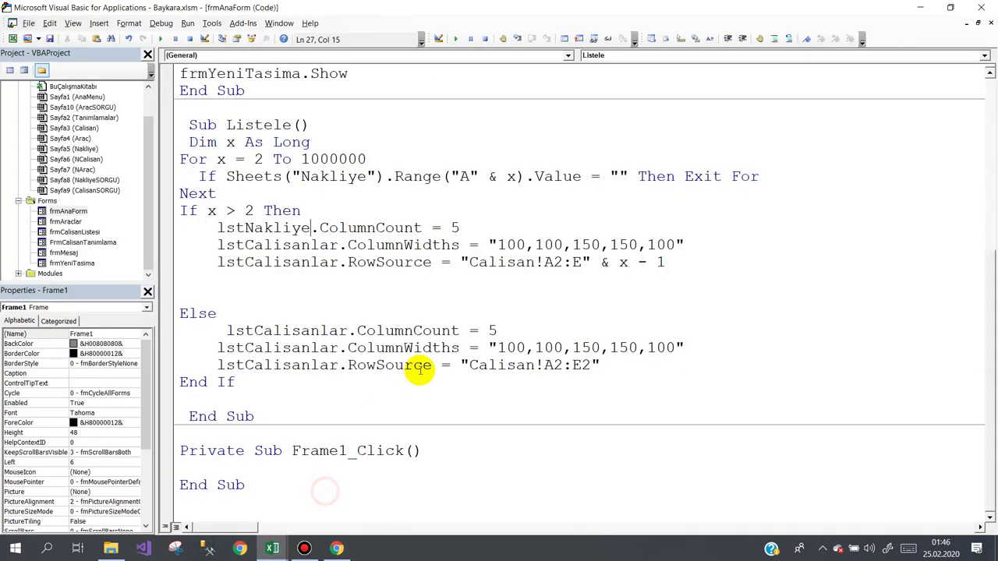
pyautogui.doubleClick(453, 228)
pyautogui.write('13')
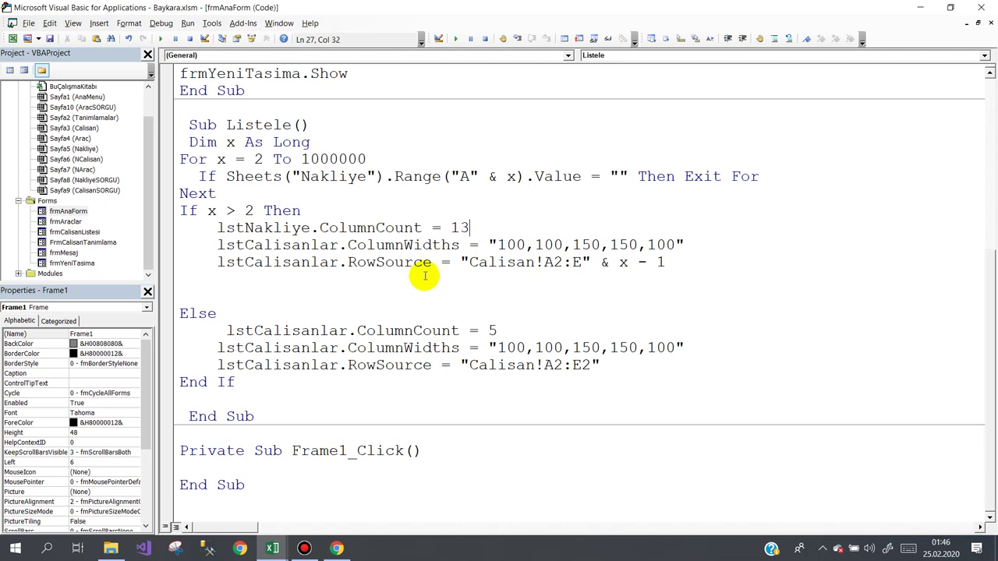
pyautogui.click(425, 277)
pyautogui.doubleClick(288, 244)
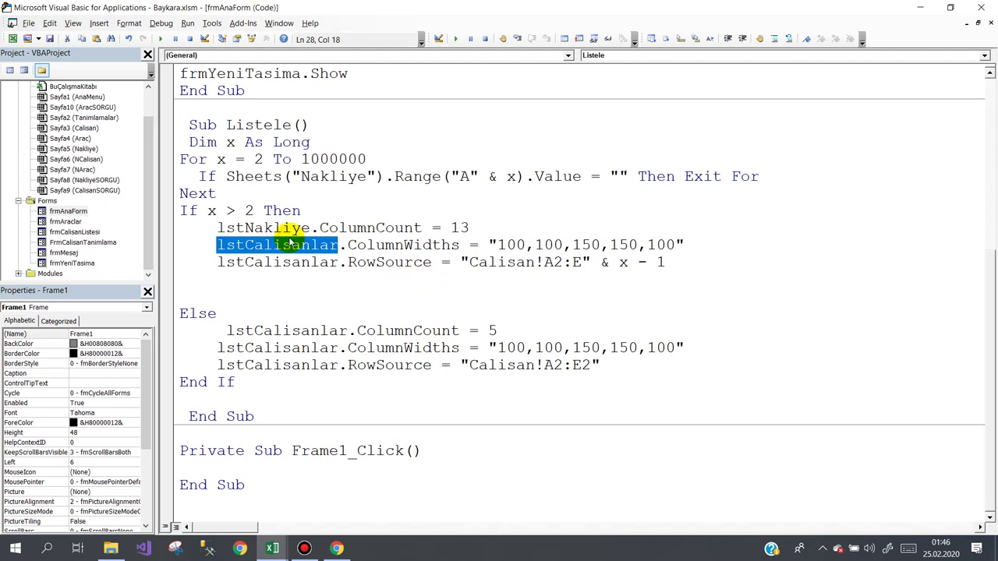
pyautogui.write('lst')
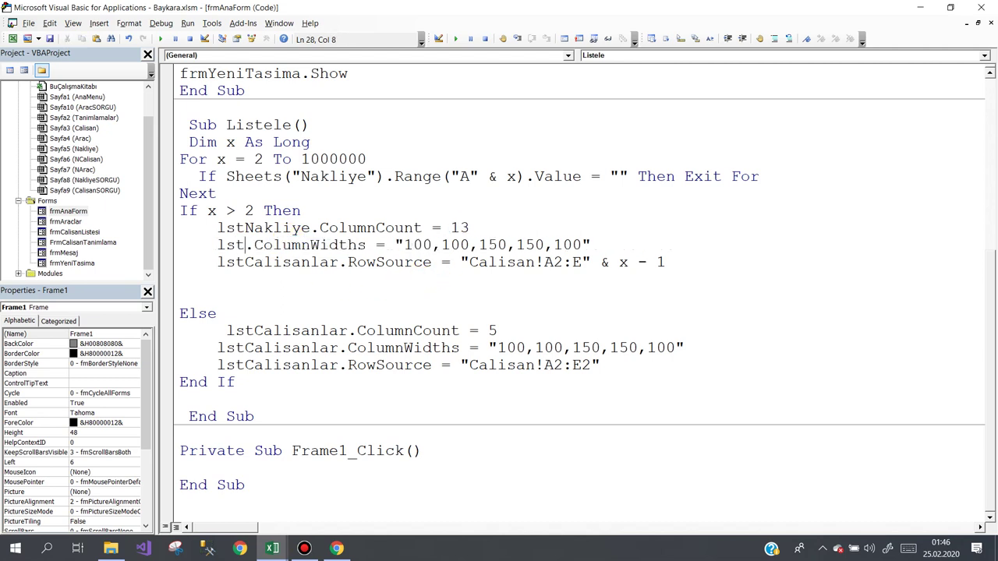
pyautogui.write('Nakliye')
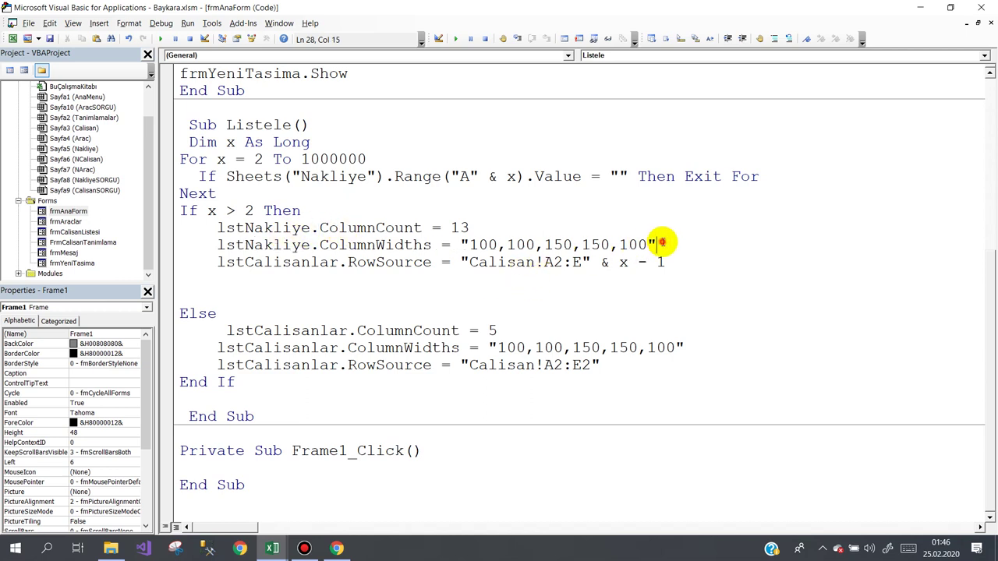
pyautogui.moveTo(661, 244)
pyautogui.mouseDown()
pyautogui.moveTo(220, 257)
pyautogui.moveTo(217, 246)
pyautogui.mouseUp()
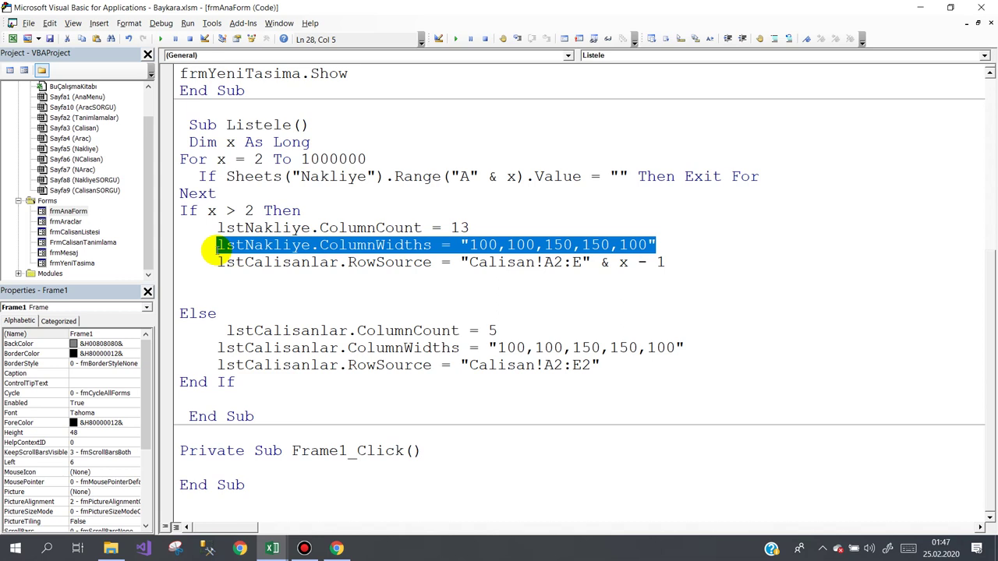
pyautogui.press('Delete')
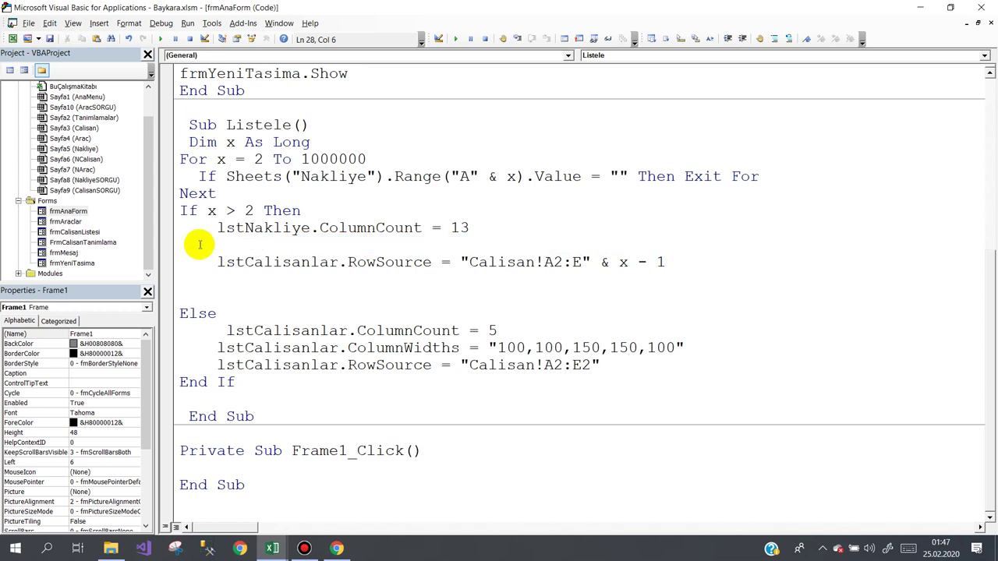
pyautogui.click(171, 252)
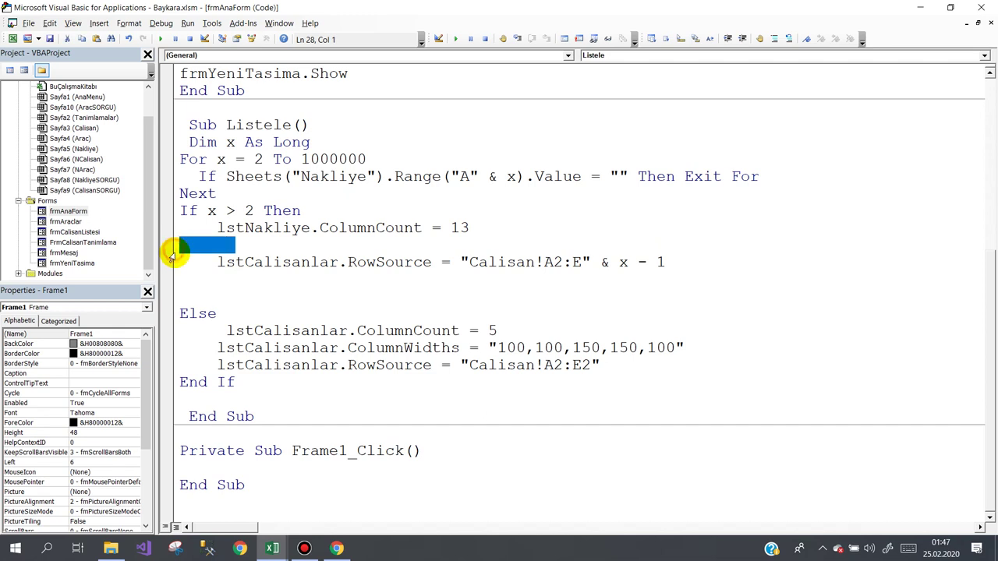
pyautogui.press('Delete')
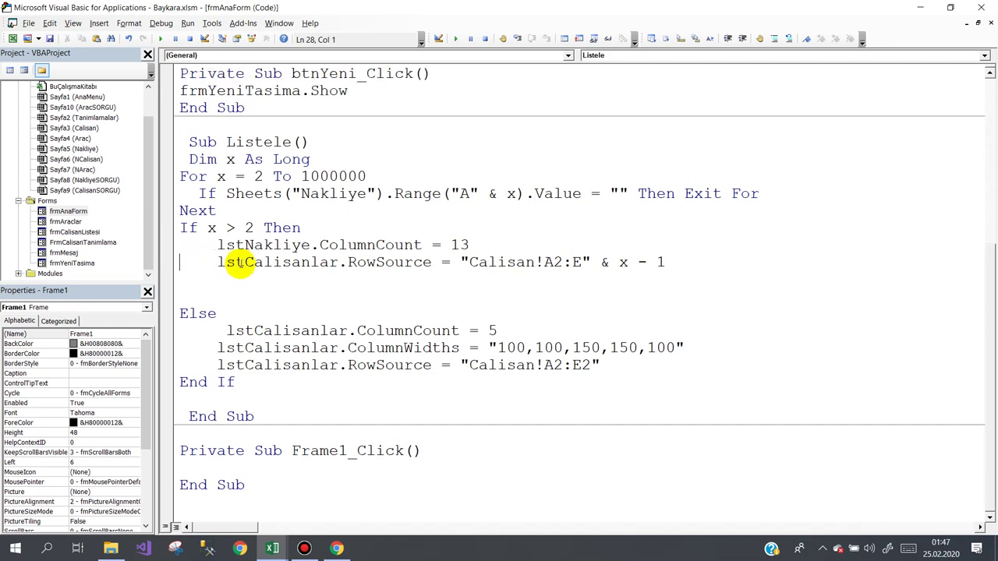
# - Point the RowSource line at lstNakliye and the Nakliye sheet range
pyautogui.doubleClick(241, 265)
pyautogui.write('ls')
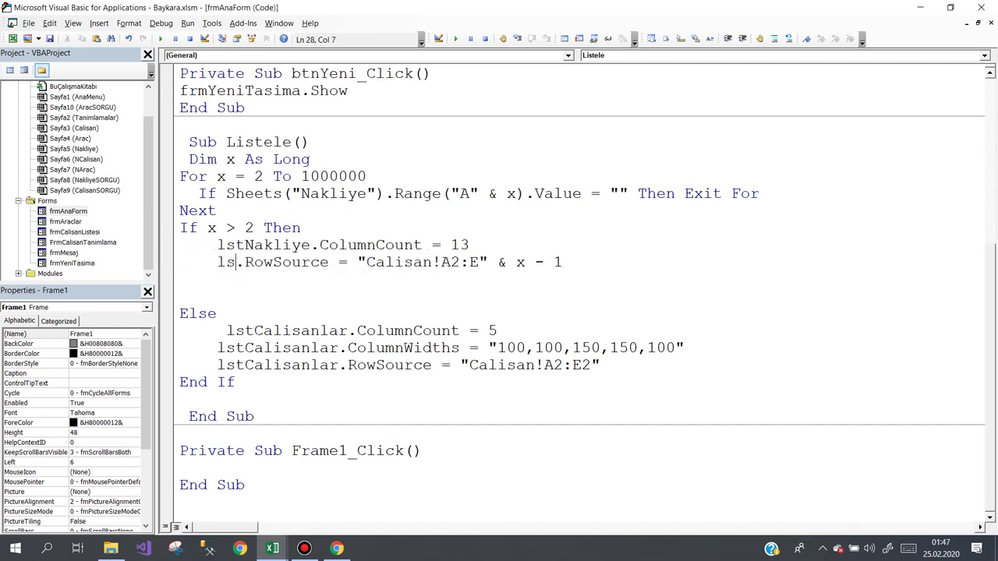
pyautogui.write('tn')
pyautogui.hotkey('ctrl', 'space')
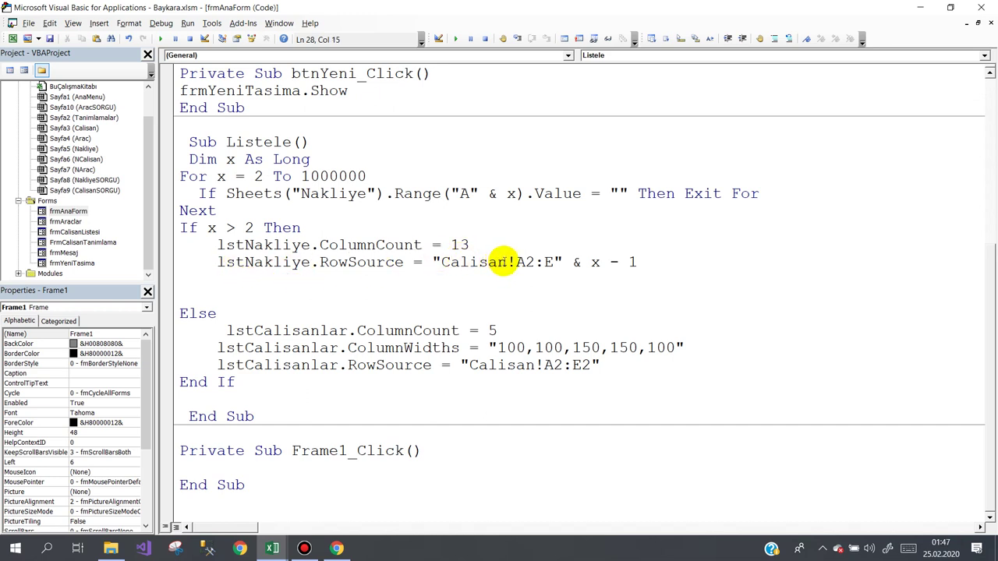
pyautogui.moveTo(507, 262); pyautogui.dragTo(441, 263)
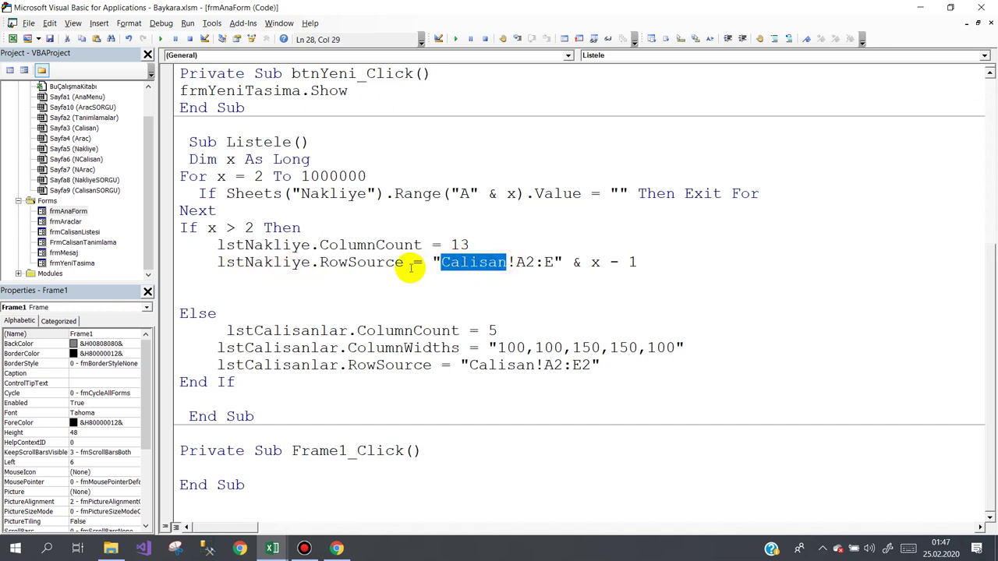
pyautogui.write('Nakl')
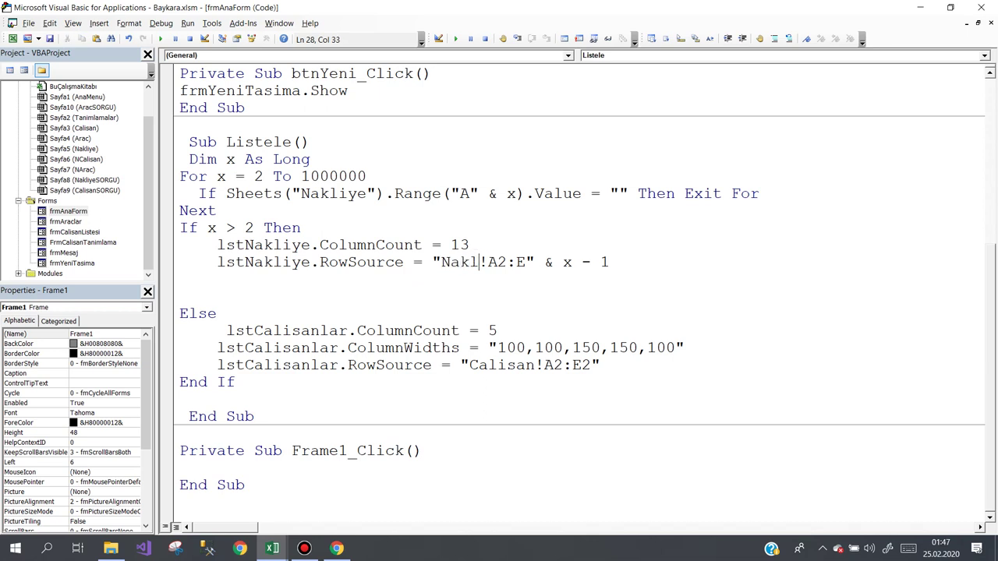
pyautogui.write('iye')
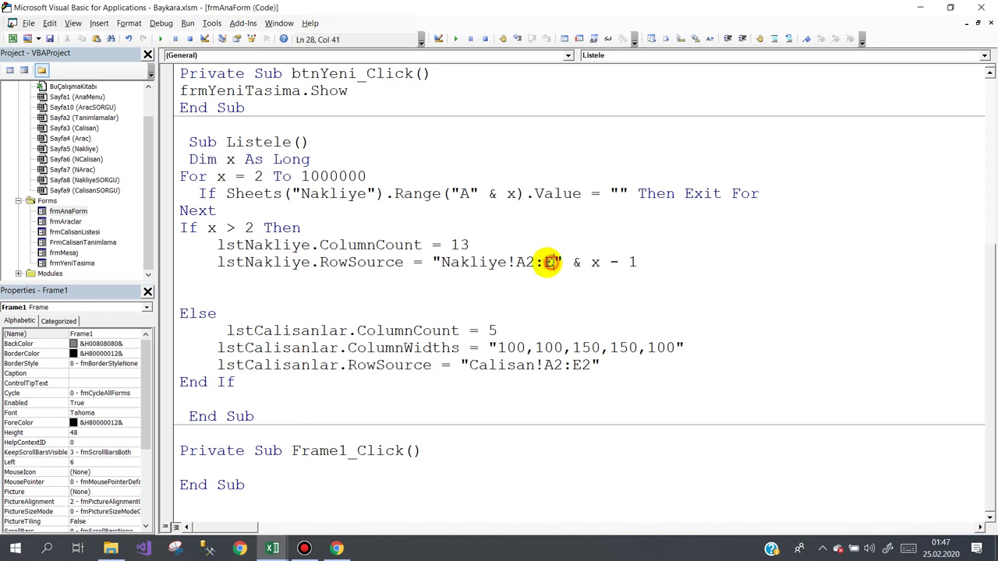
pyautogui.moveTo(552, 262); pyautogui.dragTo(543, 261)
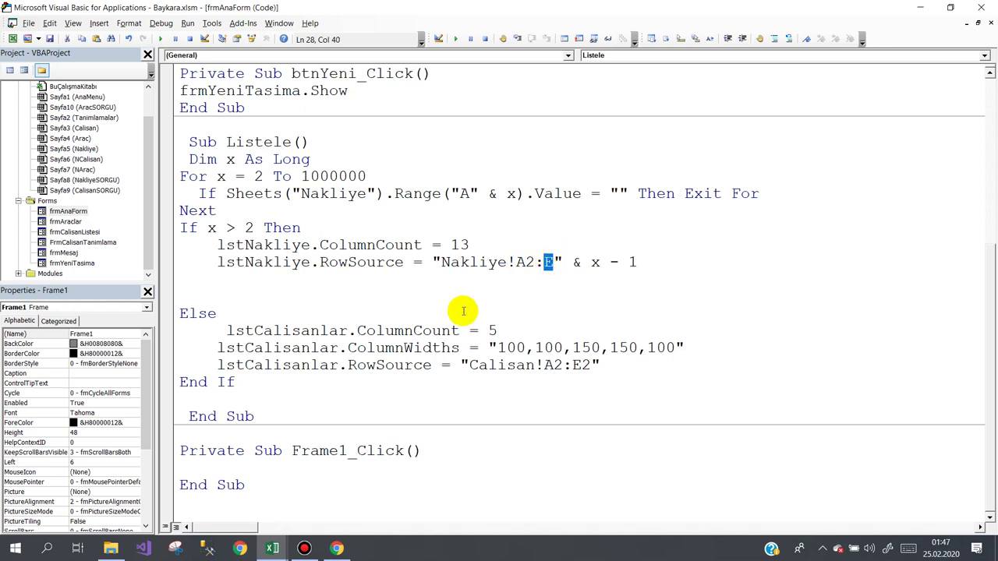
# - Enter K as the range's end column, then confirm in Excel that data ends at column M
pyautogui.write('K')
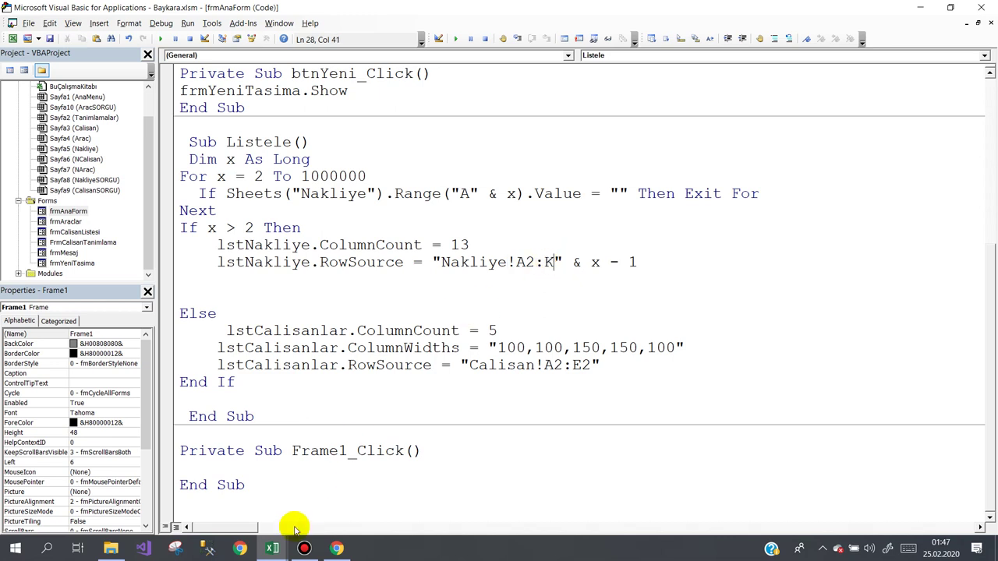
pyautogui.click(272, 549)
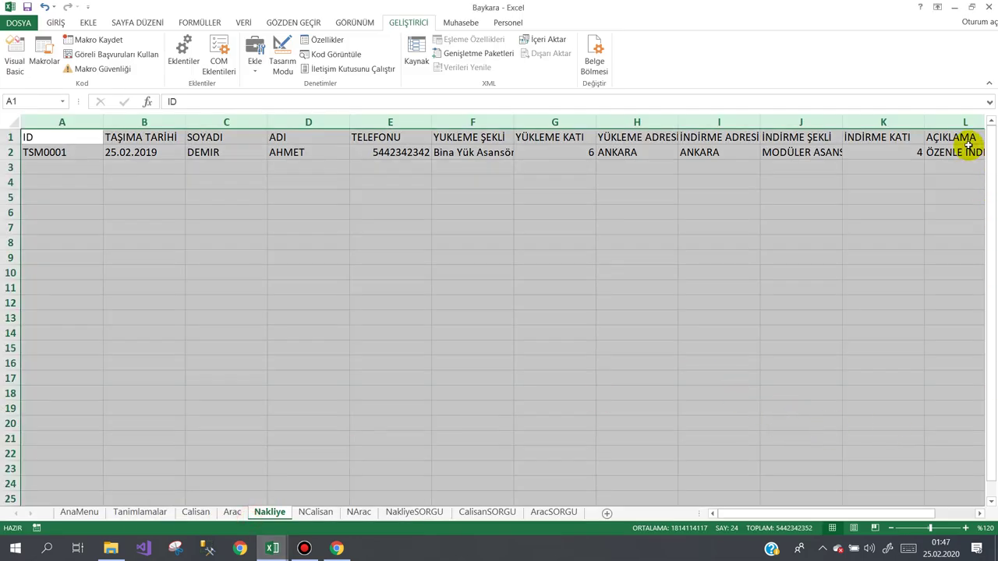
pyautogui.click(979, 512)
pyautogui.click(980, 512)
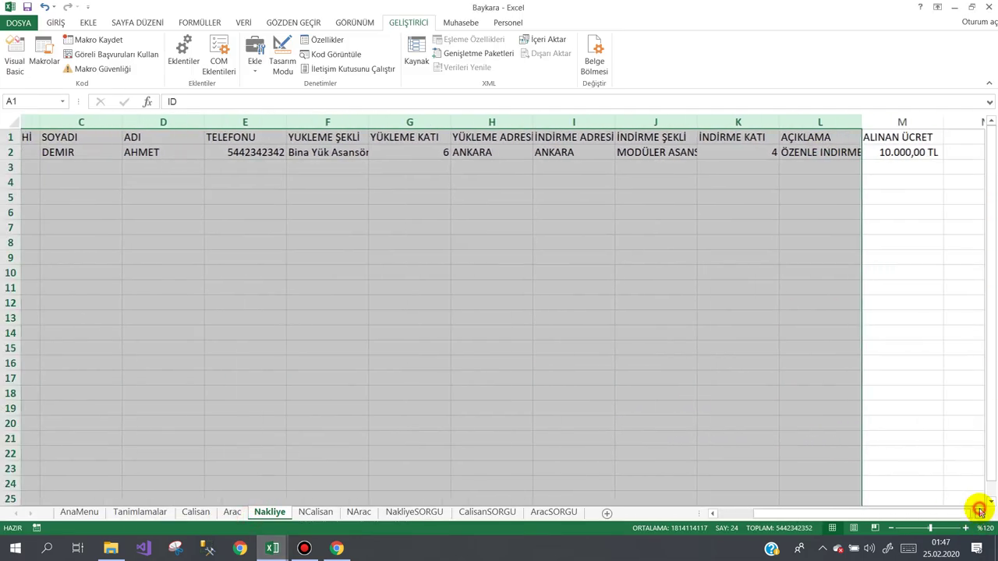
pyautogui.moveTo(272, 548)
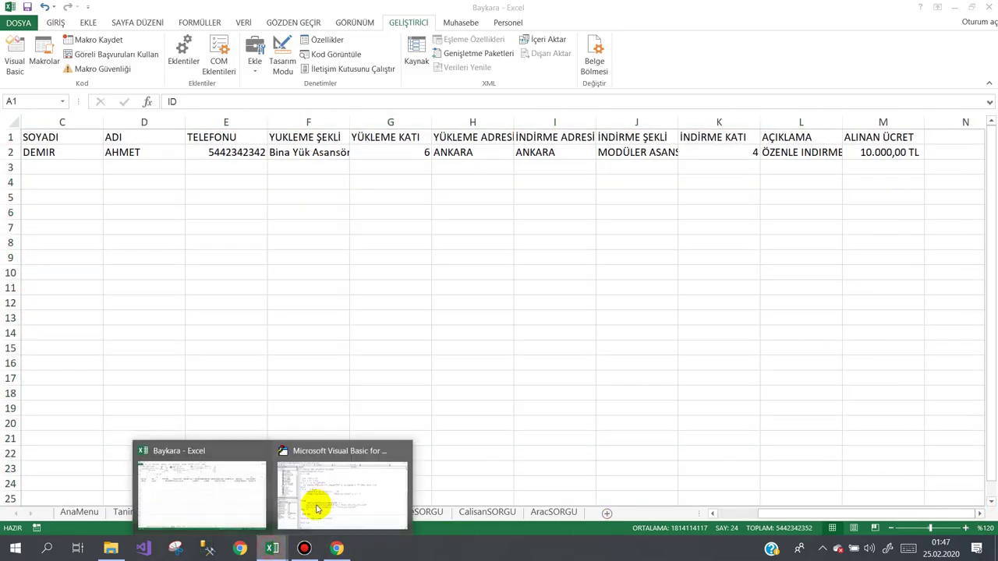
pyautogui.click(323, 499)
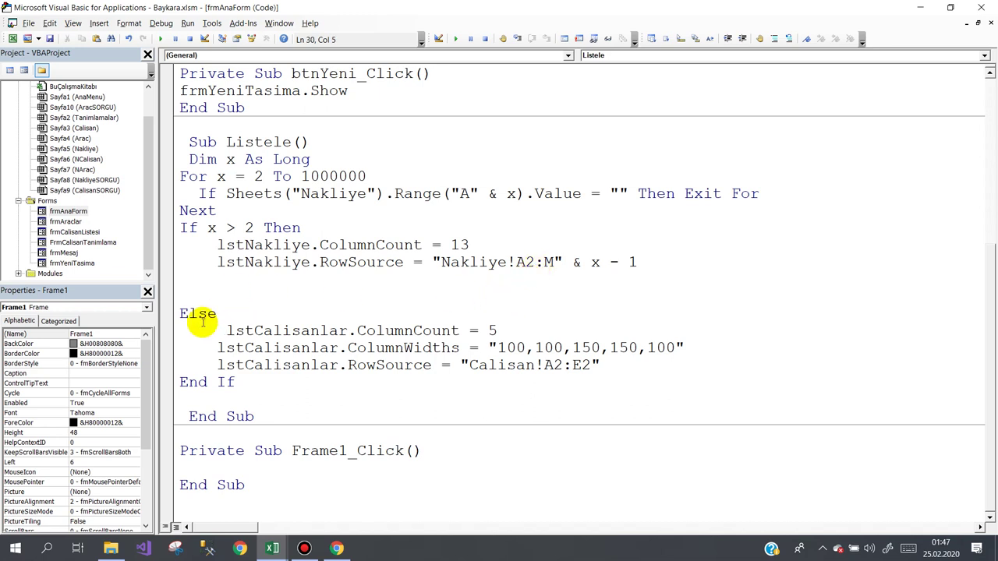
# - Replace the Else branch's lstCalisanlar lines with lstNakliye lines using RowSource "Nakliye!A2:M2"
pyautogui.moveTo(225, 330); pyautogui.dragTo(637, 363)
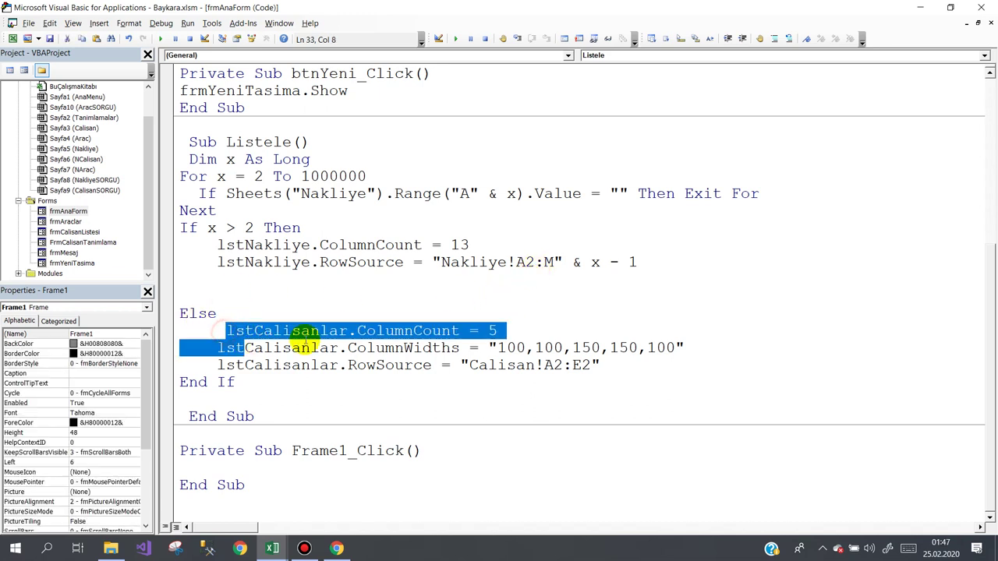
pyautogui.press('Delete')
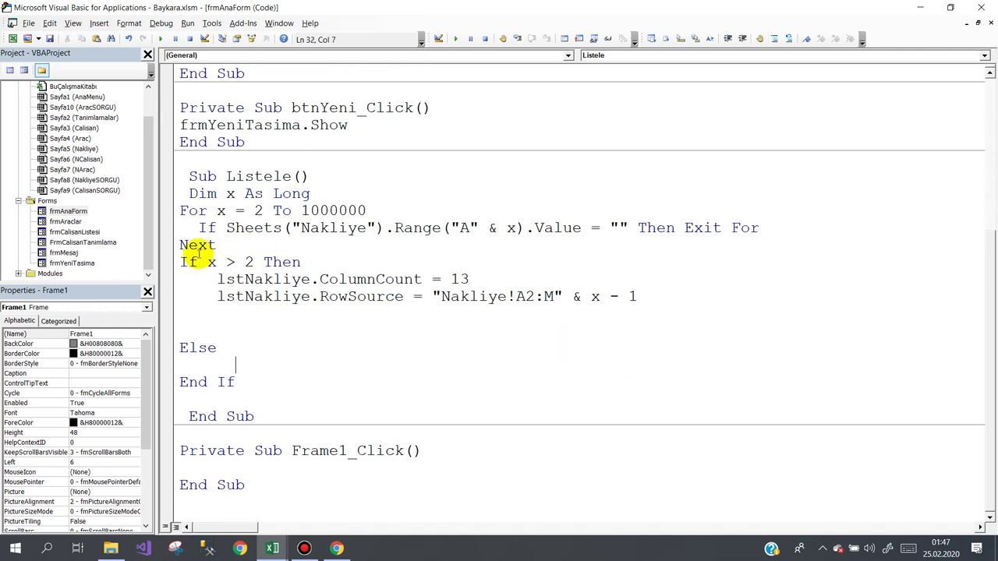
pyautogui.moveTo(210, 280); pyautogui.dragTo(435, 296)
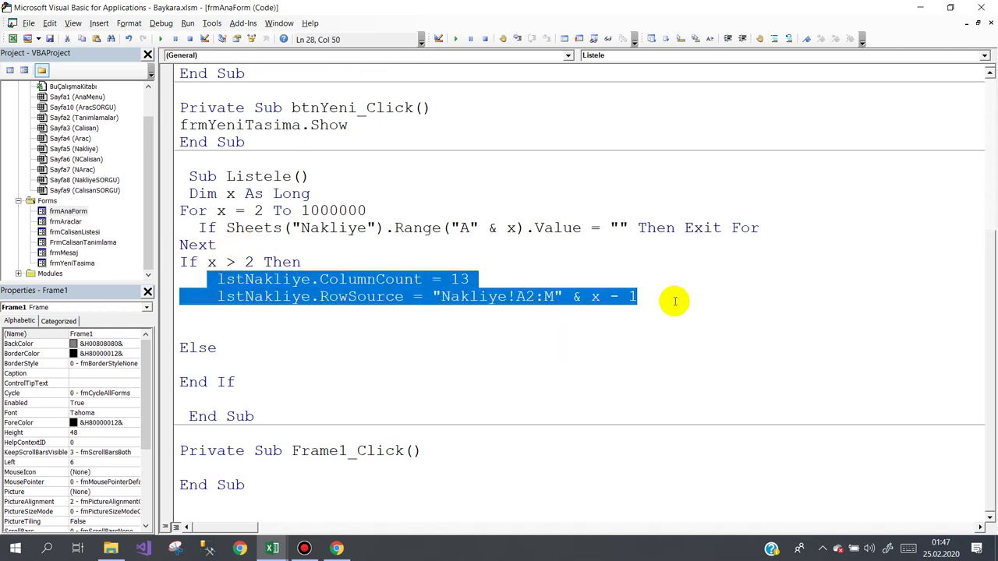
pyautogui.click(227, 365)
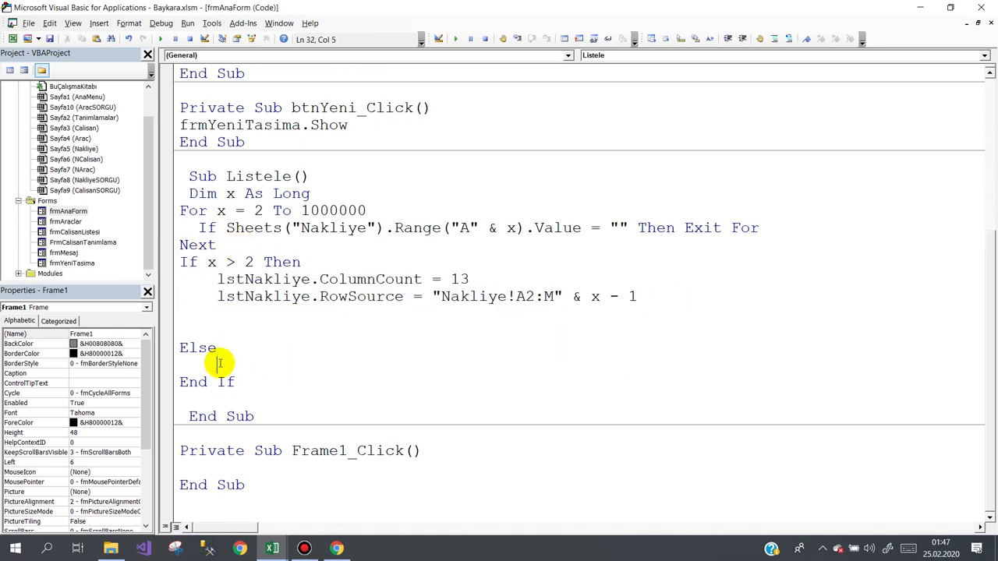
pyautogui.write('lstNakliye.ColumnCount = 13     lstNakliye.RowSource = "Nakliye!A2:M" & x - 1')
pyautogui.moveTo(573, 383); pyautogui.dragTo(669, 383)
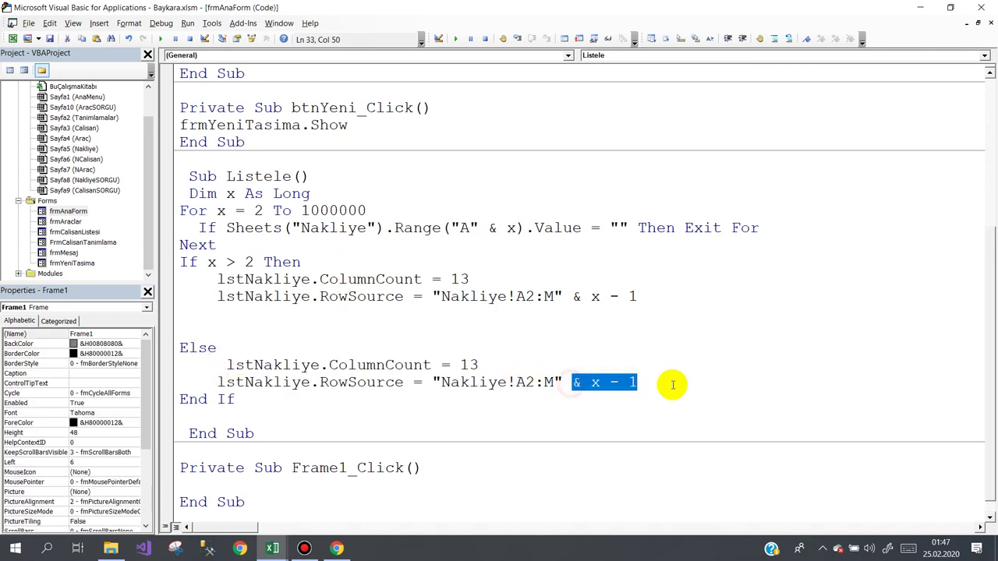
pyautogui.press('Delete')
pyautogui.moveTo(556, 382); pyautogui.dragTo(546, 382)
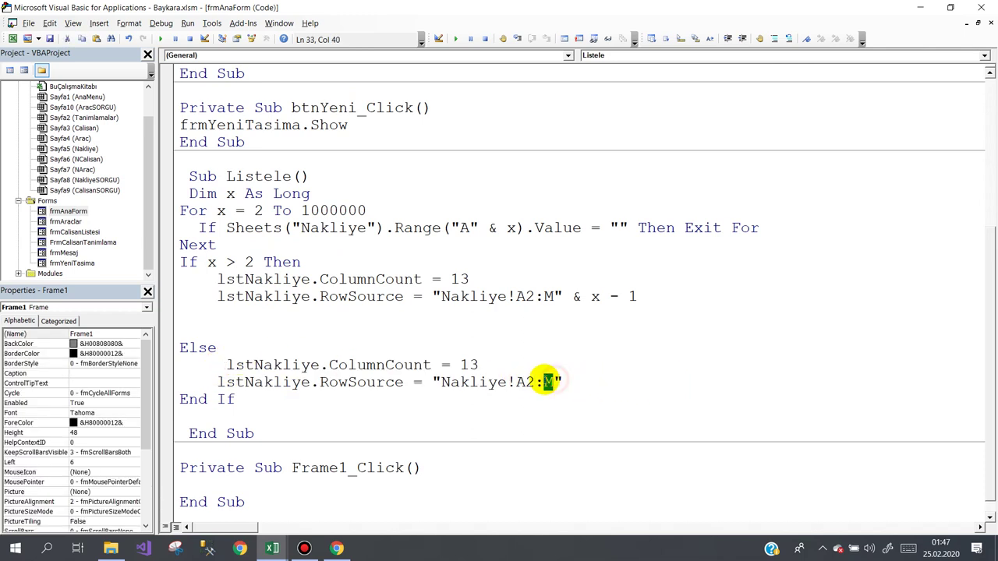
pyautogui.write('M2')
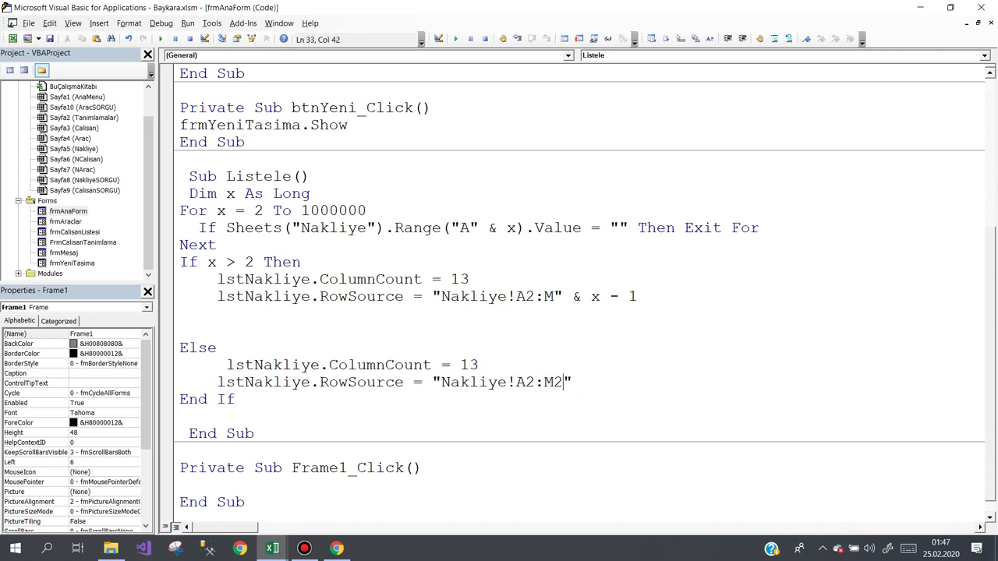
pyautogui.click(511, 427)
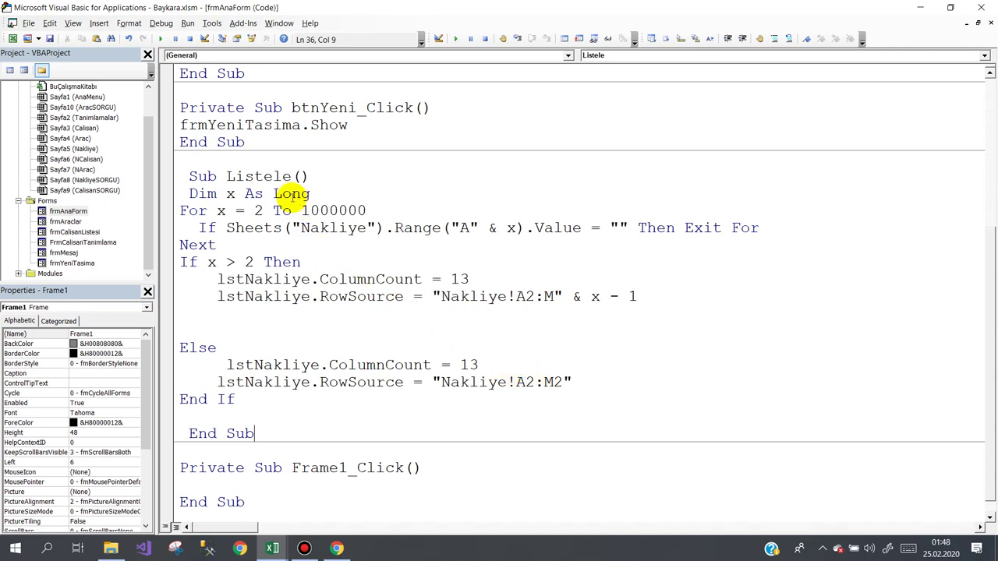
# - Add a UserForm_Initialize procedure to frmAnaForm that calls Listele
pyautogui.doubleClick(68, 211)
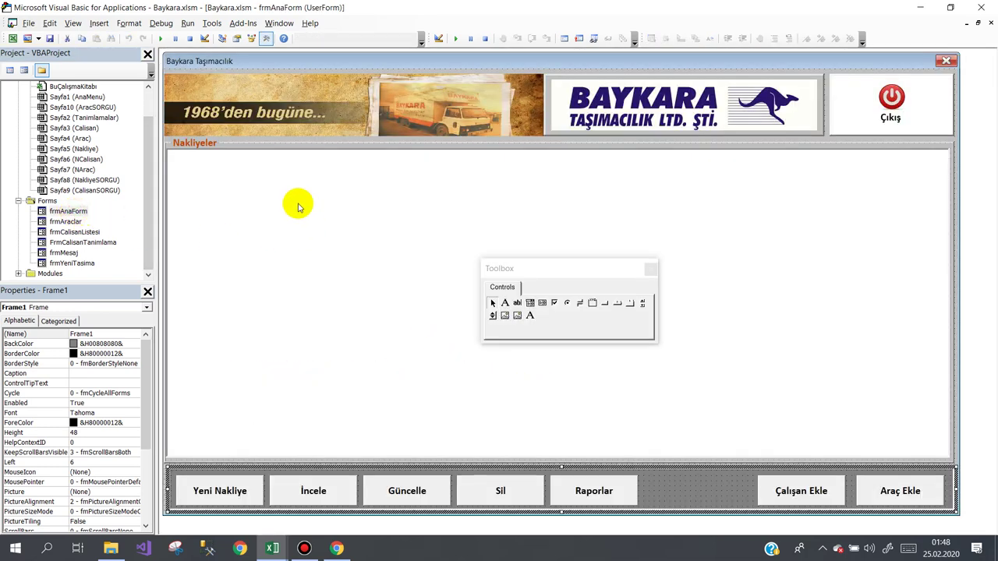
pyautogui.doubleClick(695, 509)
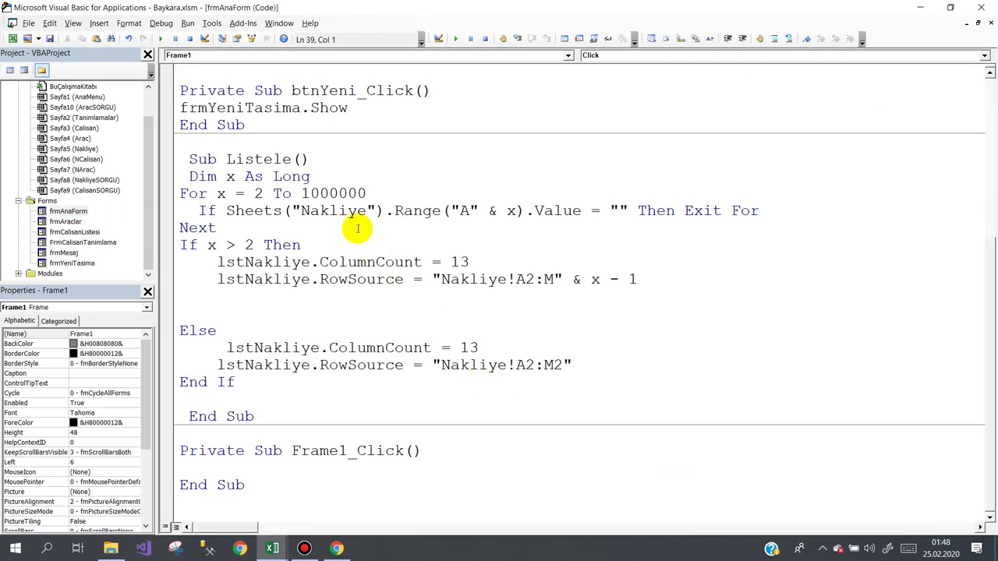
pyautogui.click(180, 59)
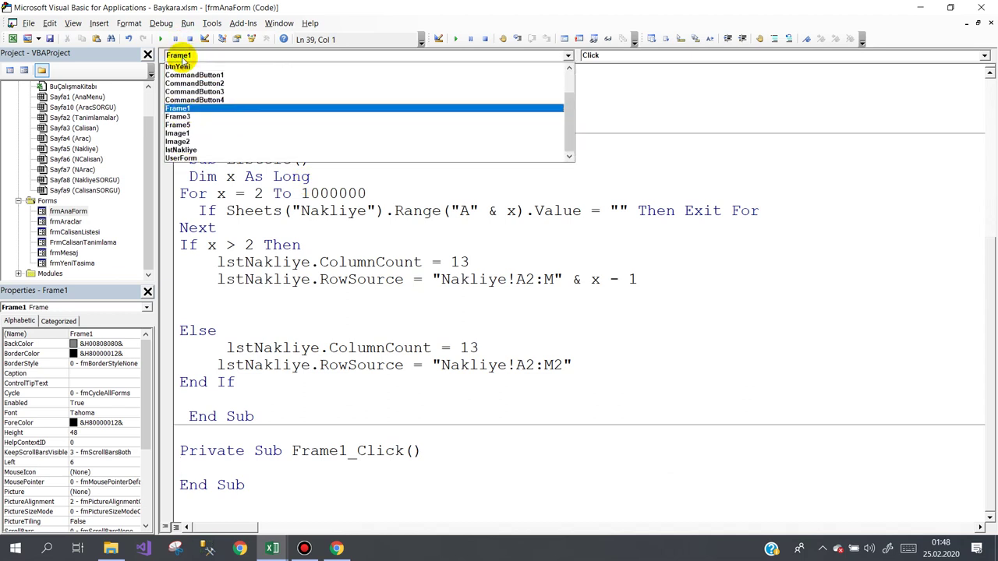
pyautogui.click(184, 160)
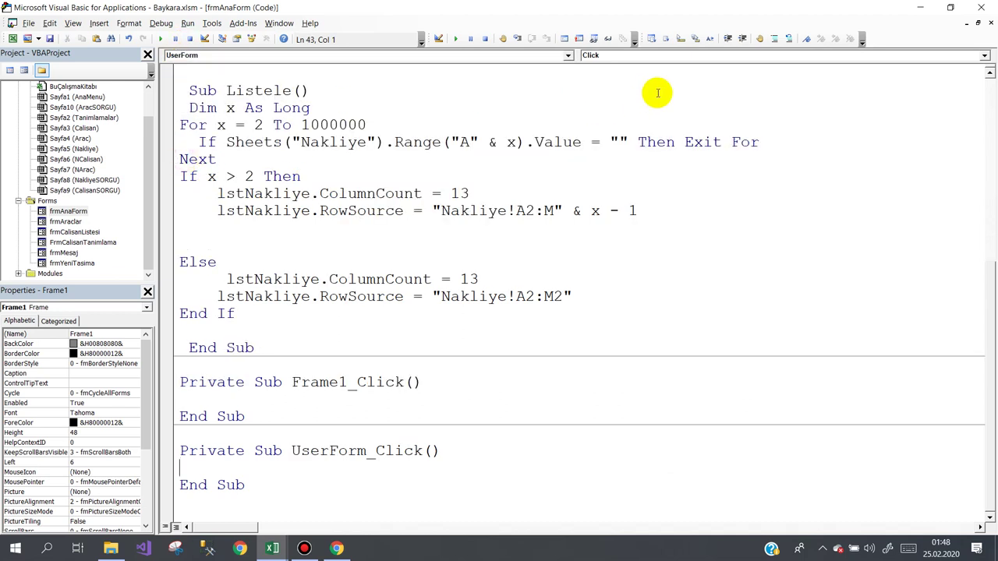
pyautogui.click(612, 55)
pyautogui.scroll(2, 632, 125)
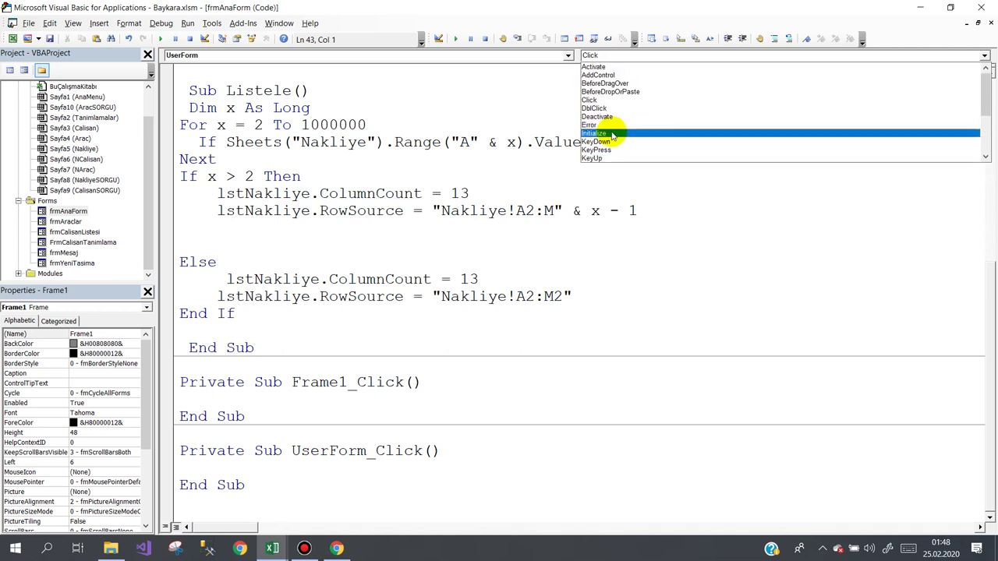
pyautogui.click(614, 133)
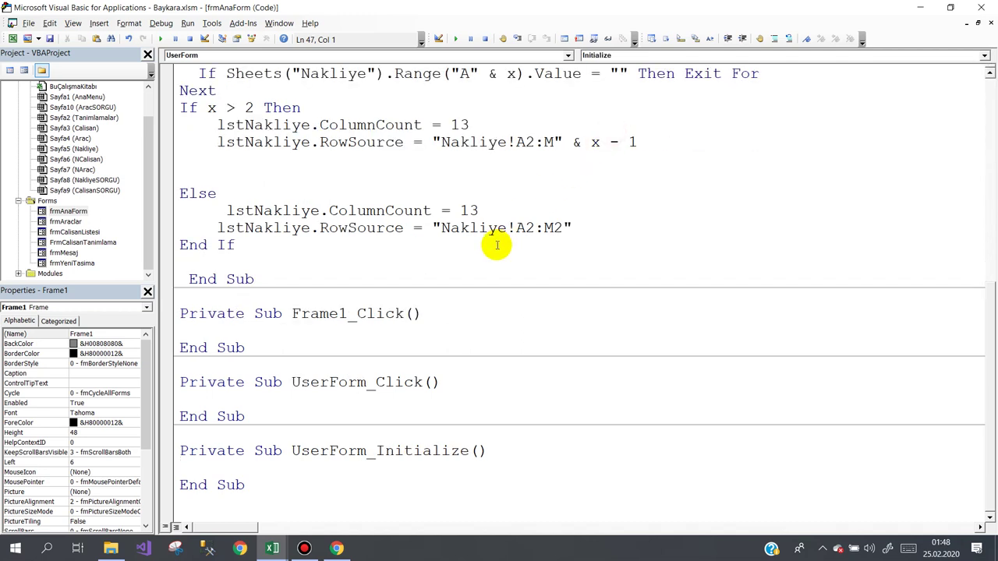
pyautogui.write('List')
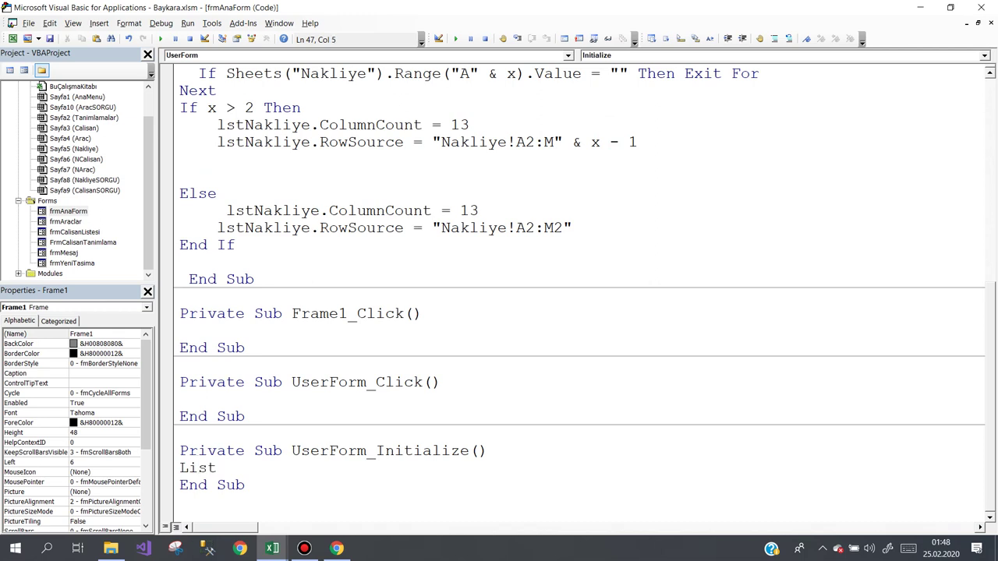
pyautogui.hotkey('ctrl', 'space')
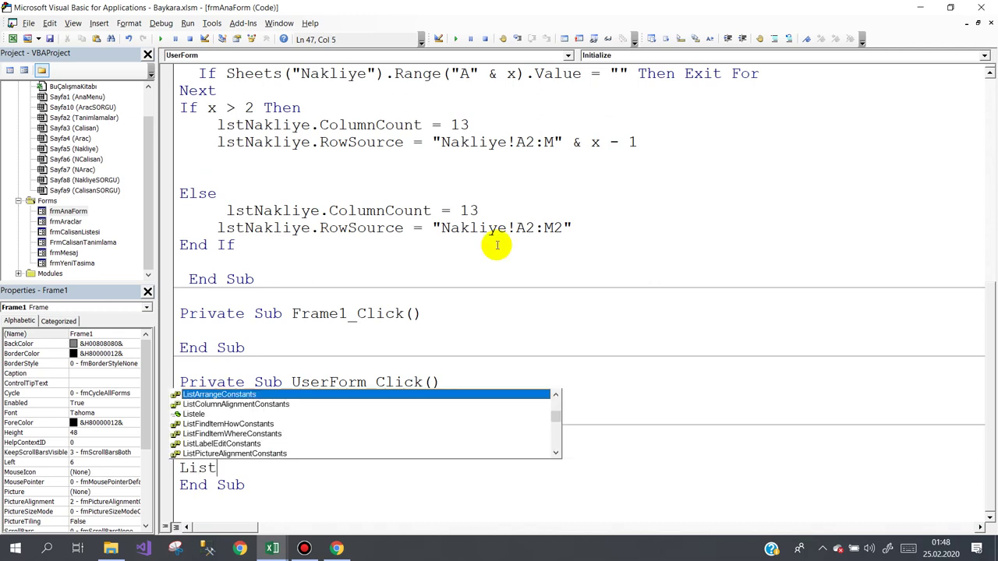
pyautogui.press('Down')
pyautogui.press('Down')
pyautogui.press('space')
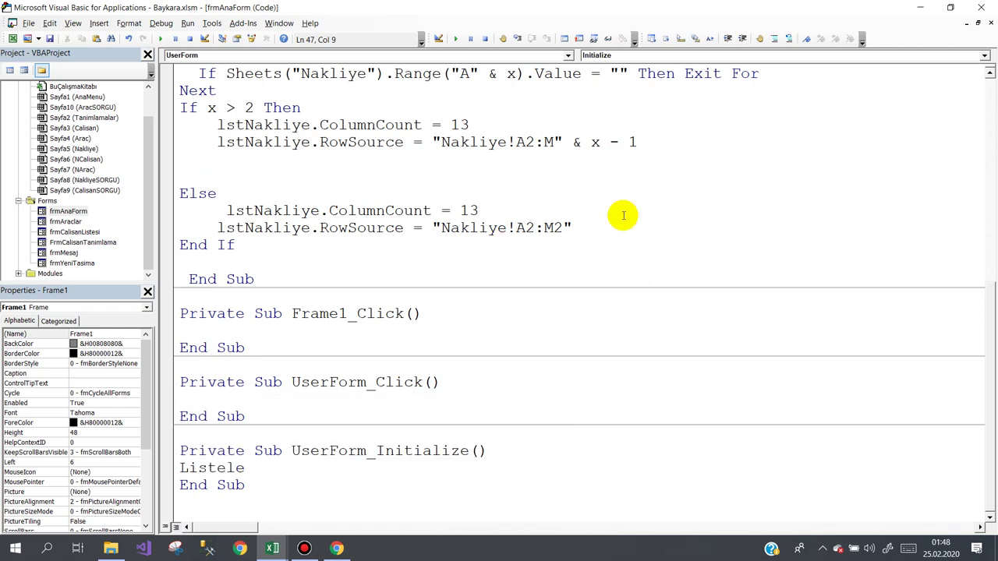
# - Delete the empty Frame1_Click and UserForm_Click procedures
pyautogui.click(574, 361)
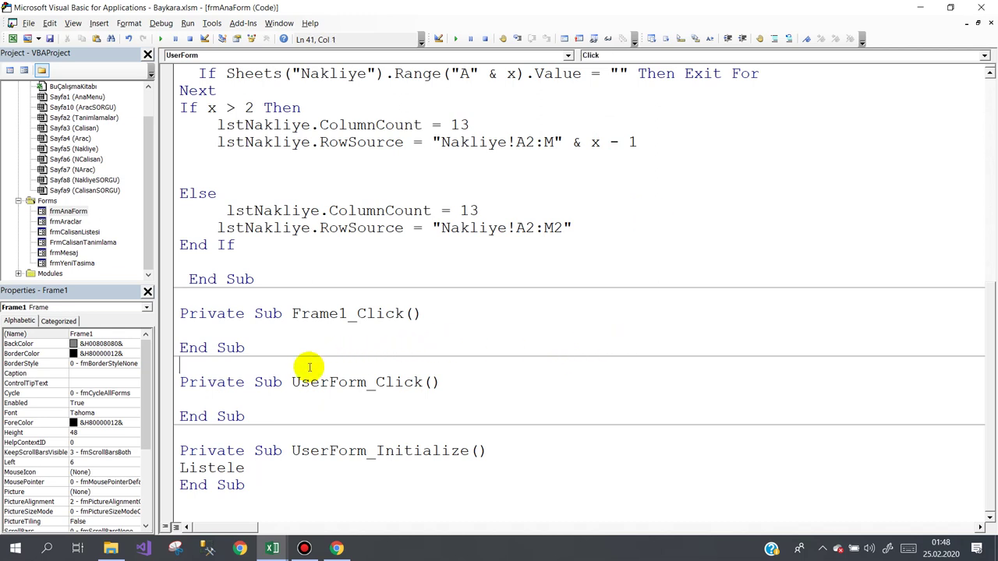
pyautogui.moveTo(246, 417); pyautogui.dragTo(173, 320)
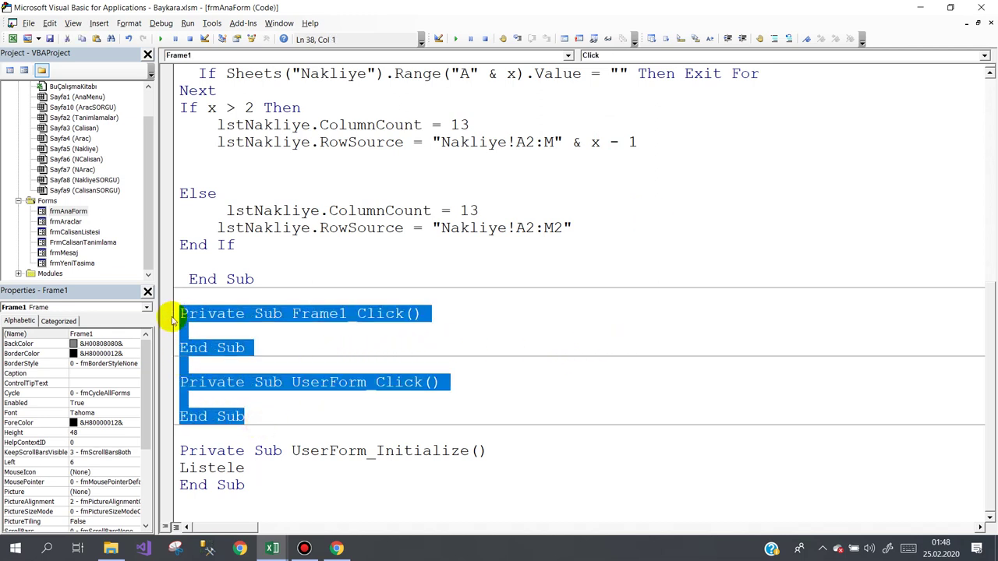
pyautogui.press('Delete')
# - In frmYeniTasima's Kaydet click routine, add a frmAnaForm.Listele call above Unload Me
pyautogui.doubleClick(73, 264)
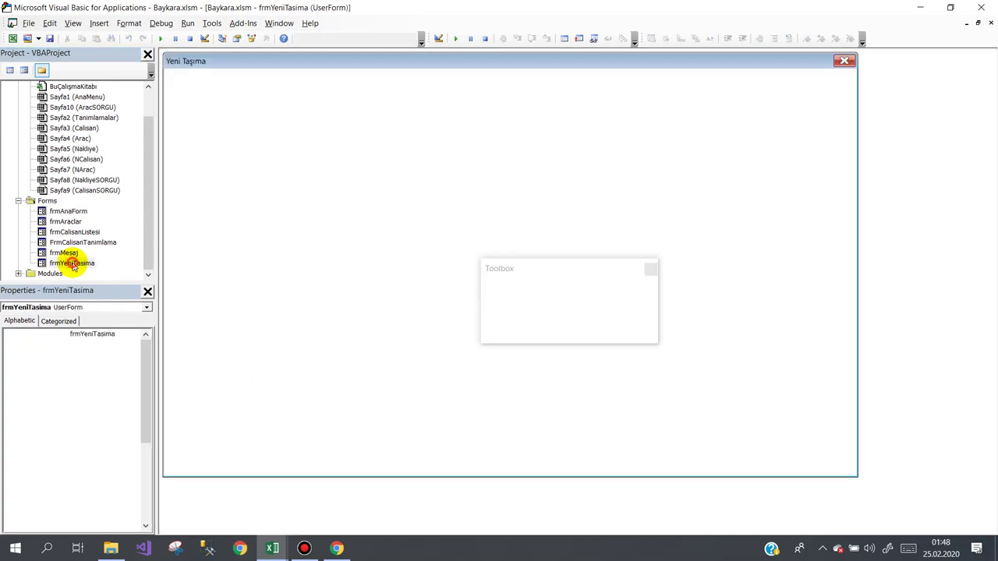
pyautogui.click(784, 123)
pyautogui.doubleClick(783, 123)
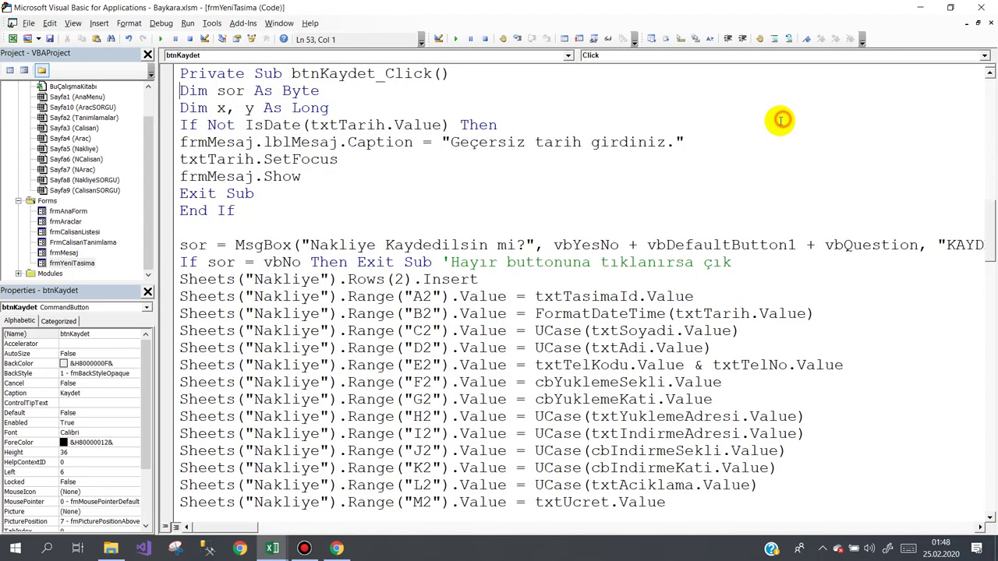
pyautogui.scroll(-2, 635, 204)
pyautogui.scroll(-3, 445, 270)
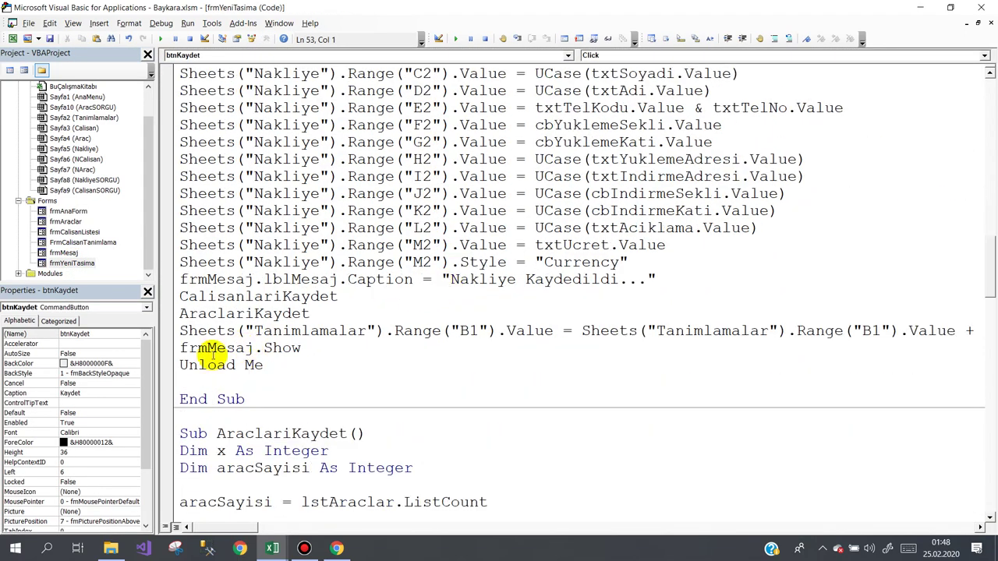
pyautogui.click(187, 379)
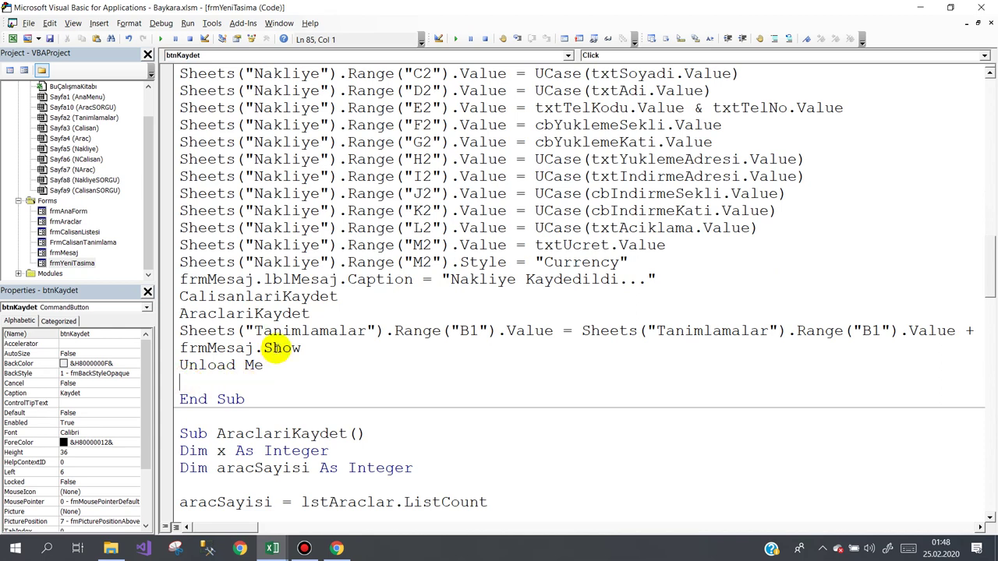
pyautogui.press('Return')
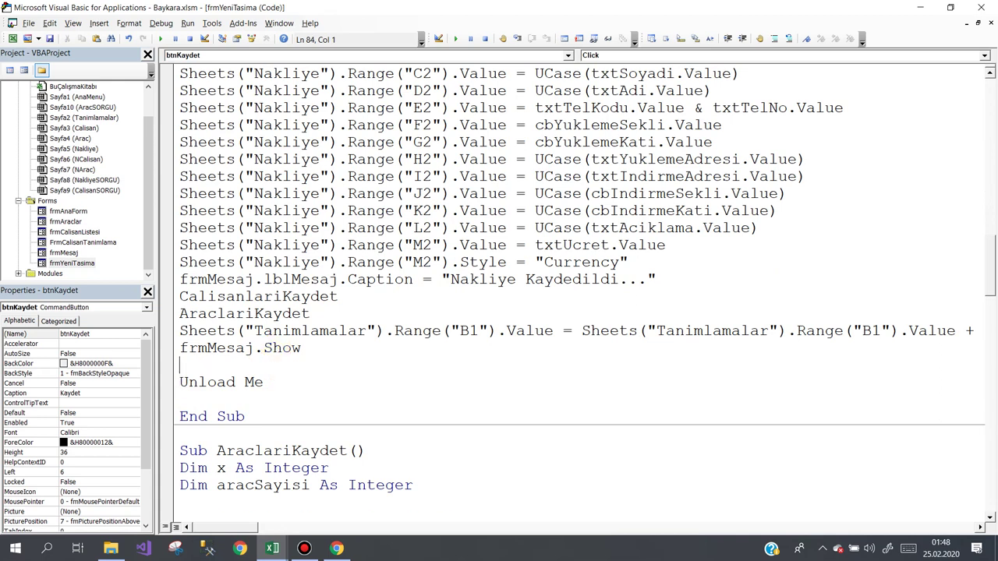
pyautogui.write('fra')
pyautogui.hotkey('ctrl', 'space')
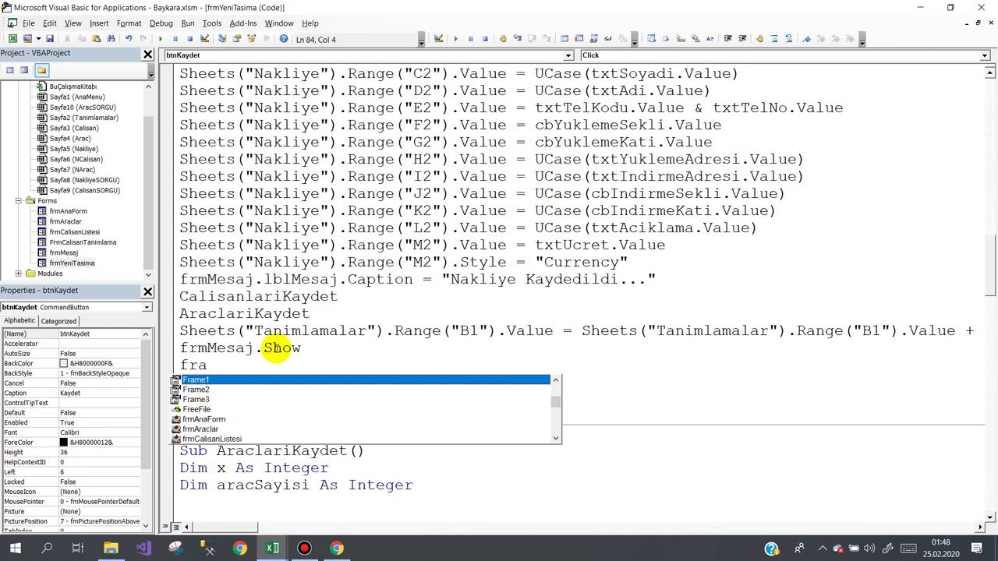
pyautogui.press('Down')
pyautogui.press('Down')
pyautogui.press('Down')
pyautogui.press('Down')
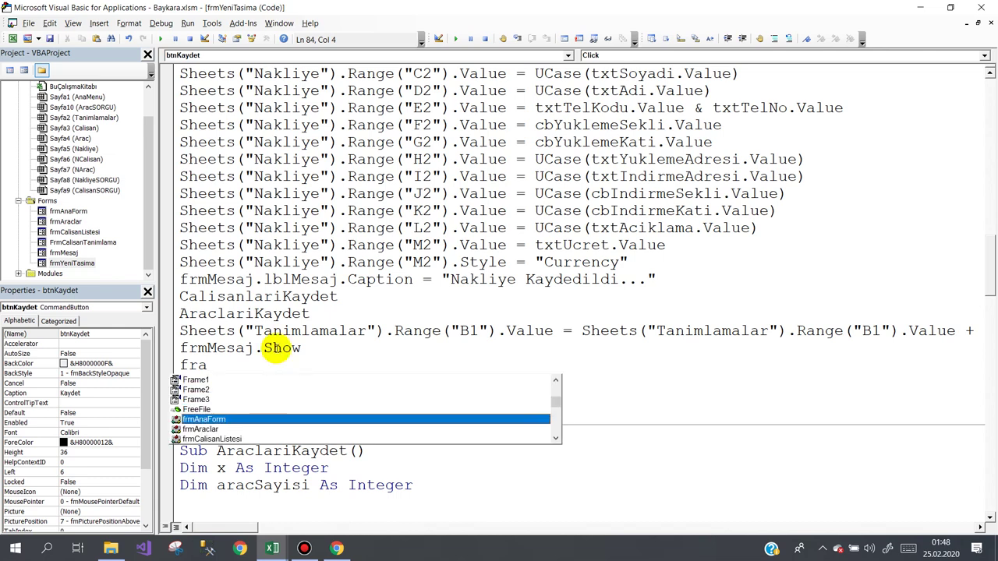
pyautogui.write('.li')
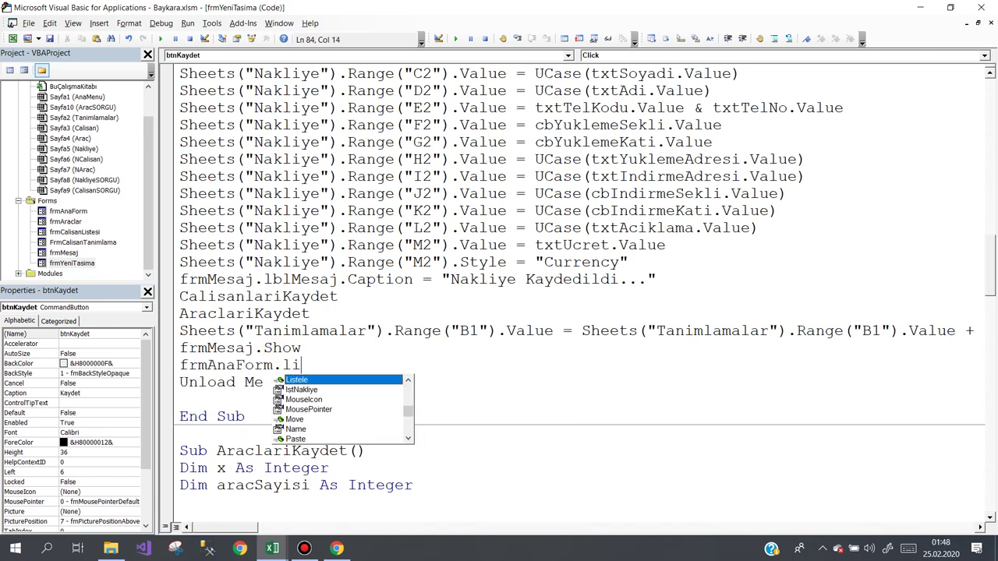
pyautogui.press('space')
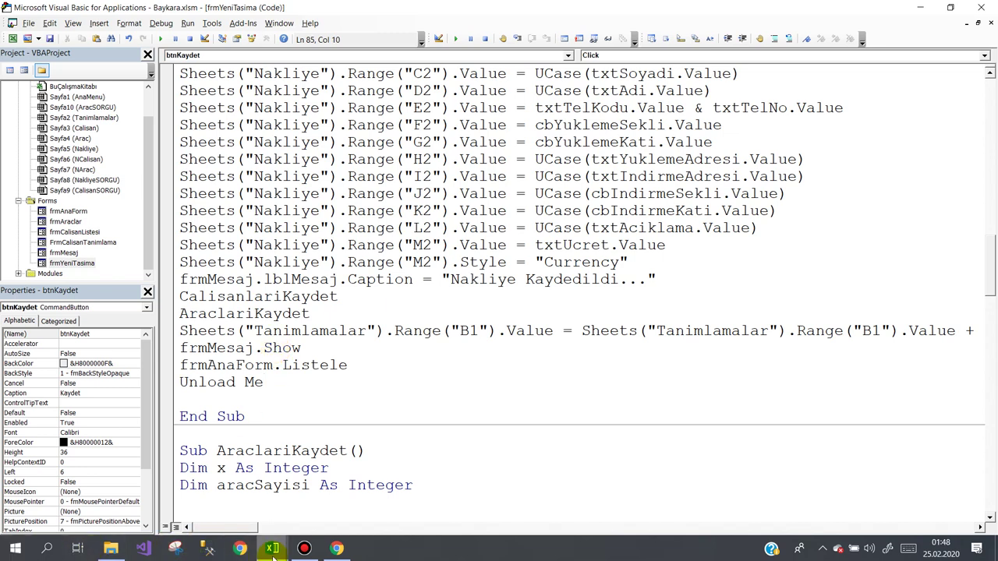
# - Return to the Excel workbook and show the AnaMenu sheet
pyautogui.click(234, 503)
pyautogui.click(133, 170)
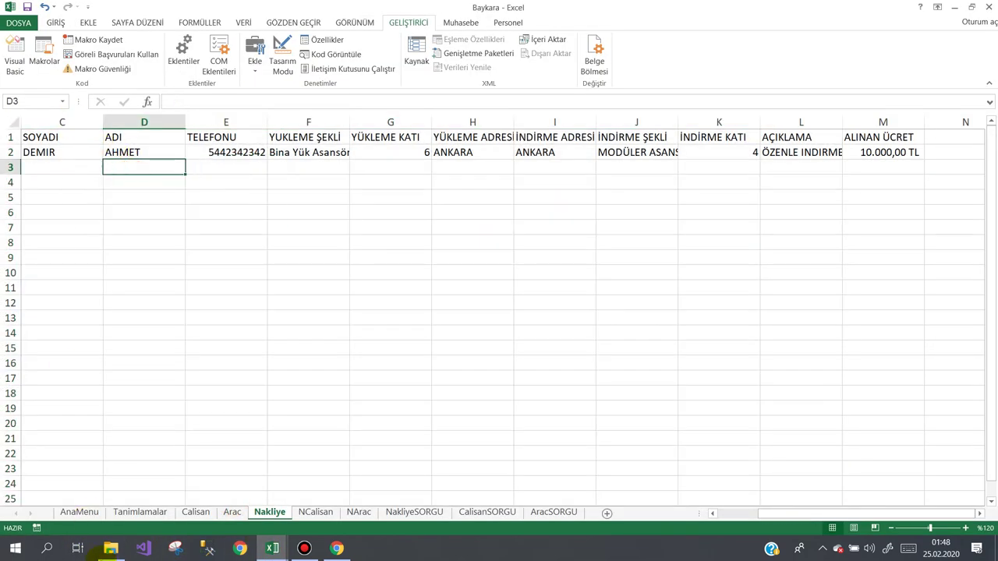
pyautogui.click(79, 513)
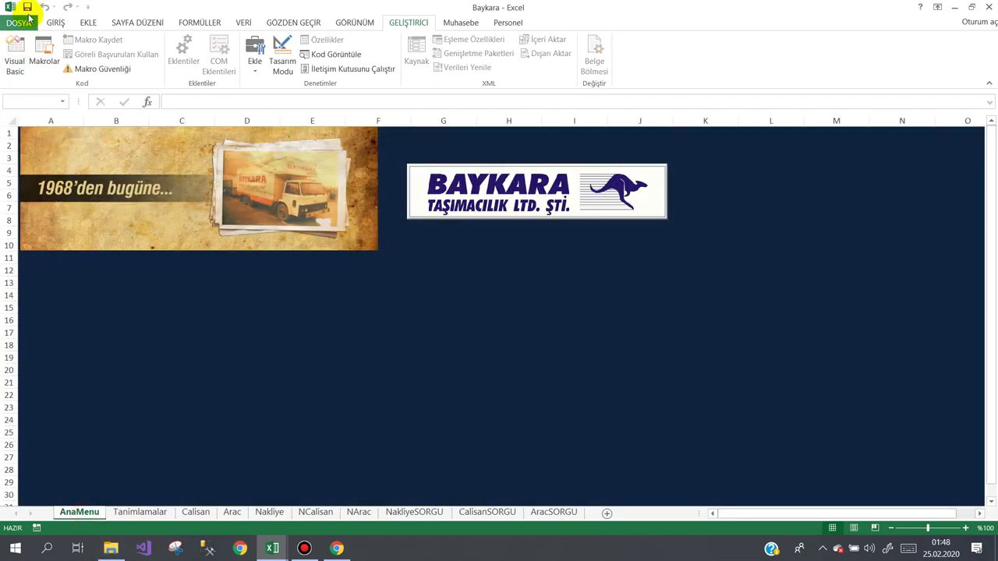
# - Save the workbook as a macro-enabled file, answering Evet
pyautogui.click(27, 8)
pyautogui.click(460, 306)
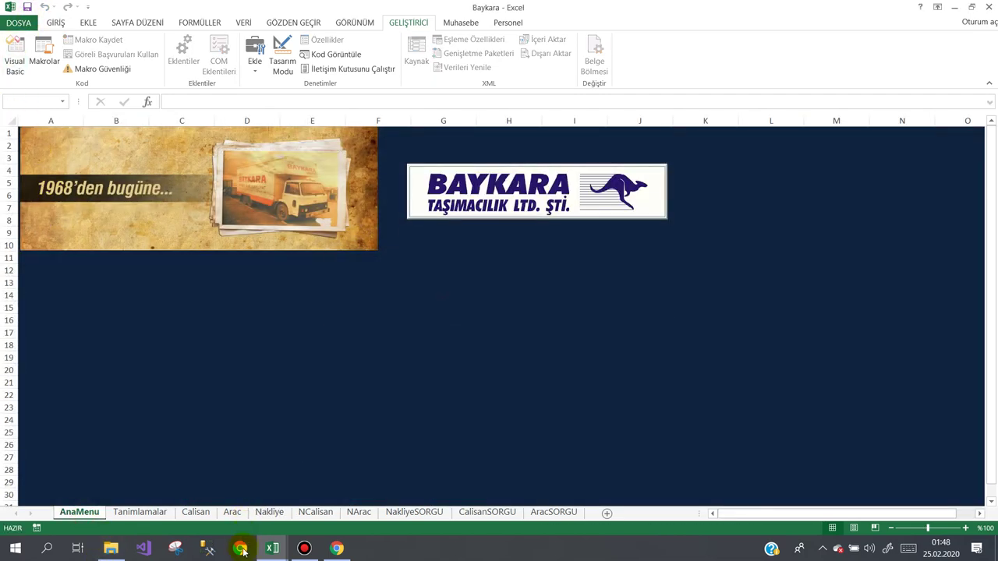
pyautogui.click(305, 550)
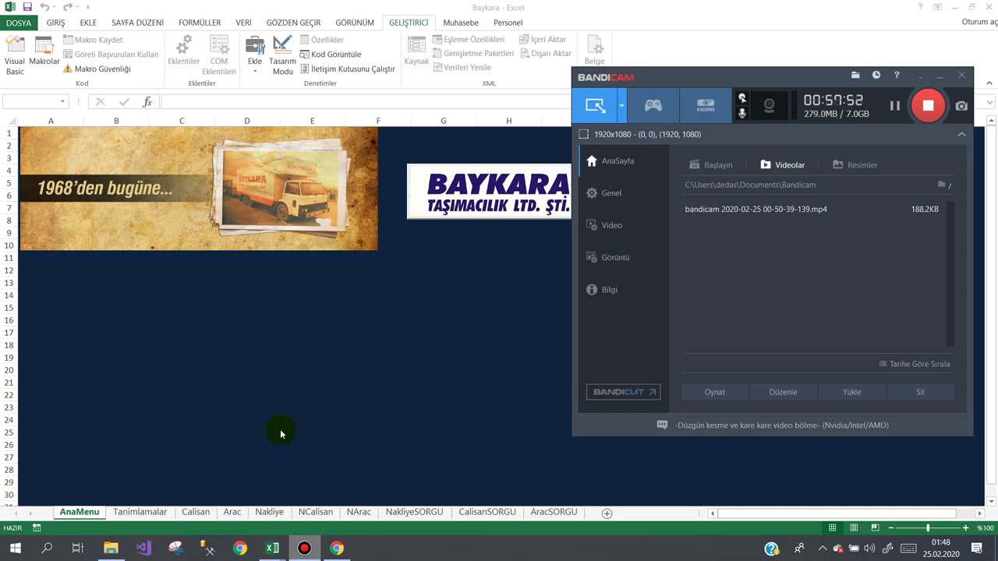
pyautogui.click(264, 363)
# - Open the Baykara main form, select record TSM0001 in the list, then close it
pyautogui.click(446, 212)
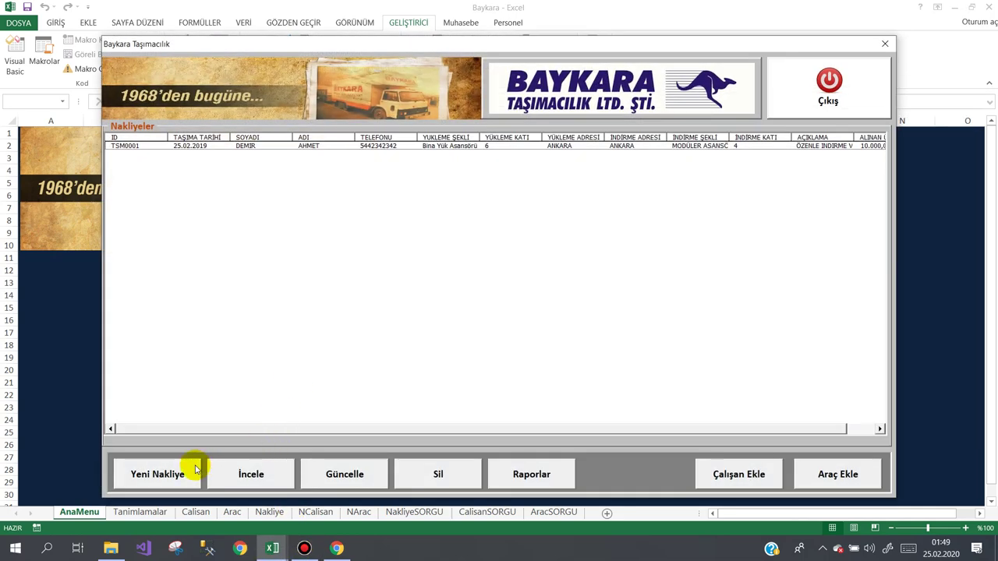
pyautogui.click(350, 148)
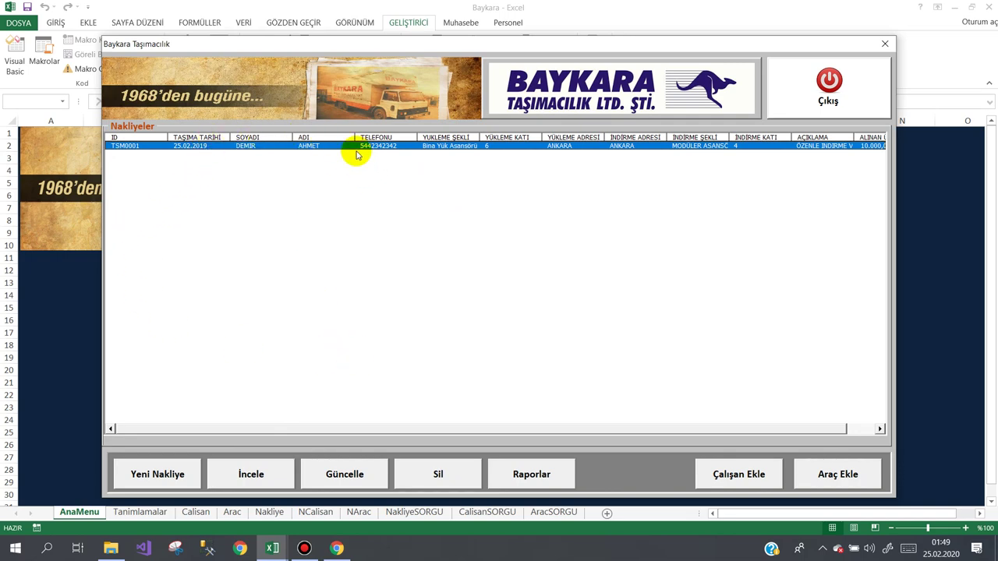
pyautogui.click(823, 107)
pyautogui.moveTo(272, 548)
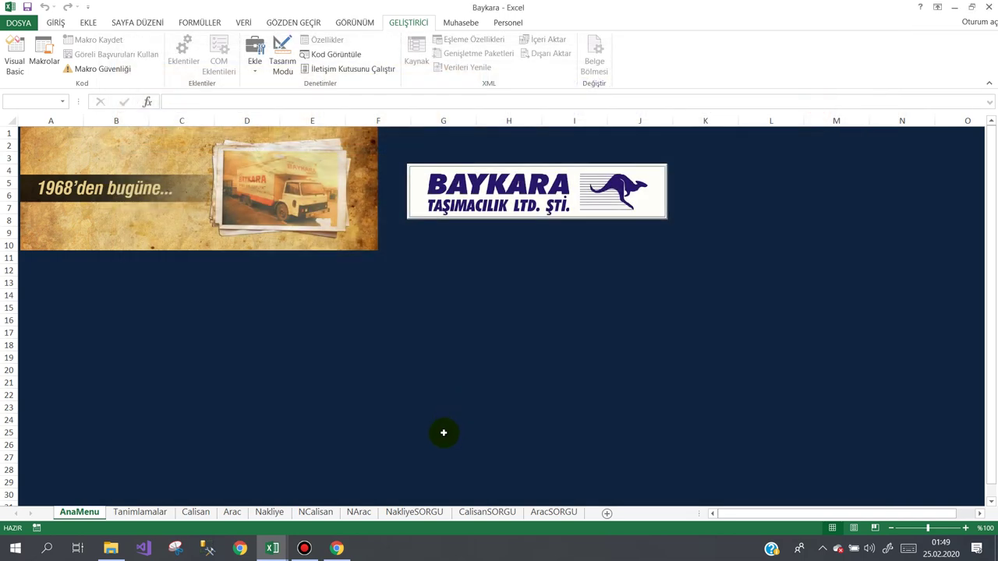
# - Set the lstNakliye list font to bold Calibri, then run frmAnaForm
pyautogui.click(311, 477)
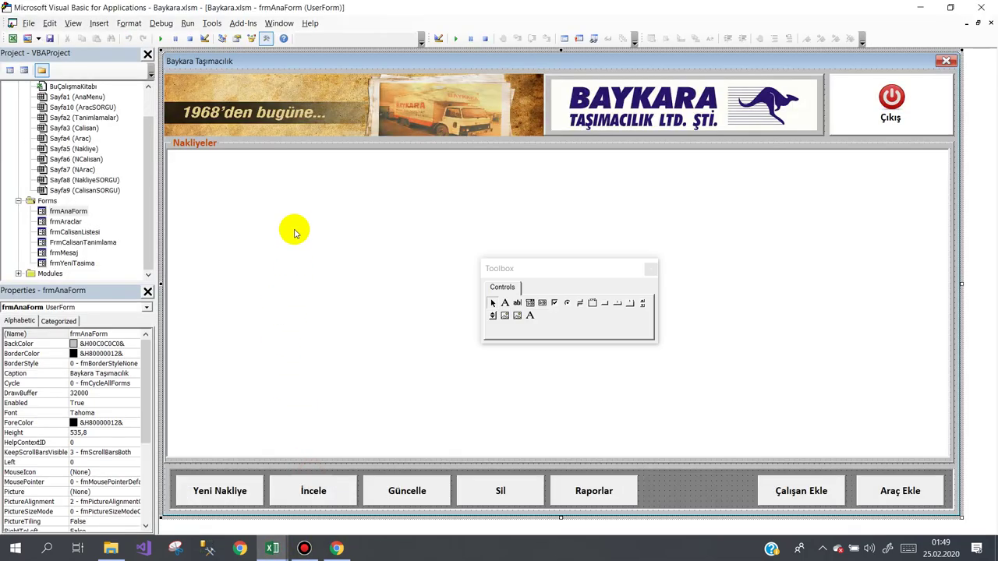
pyautogui.click(292, 227)
pyautogui.click(102, 443)
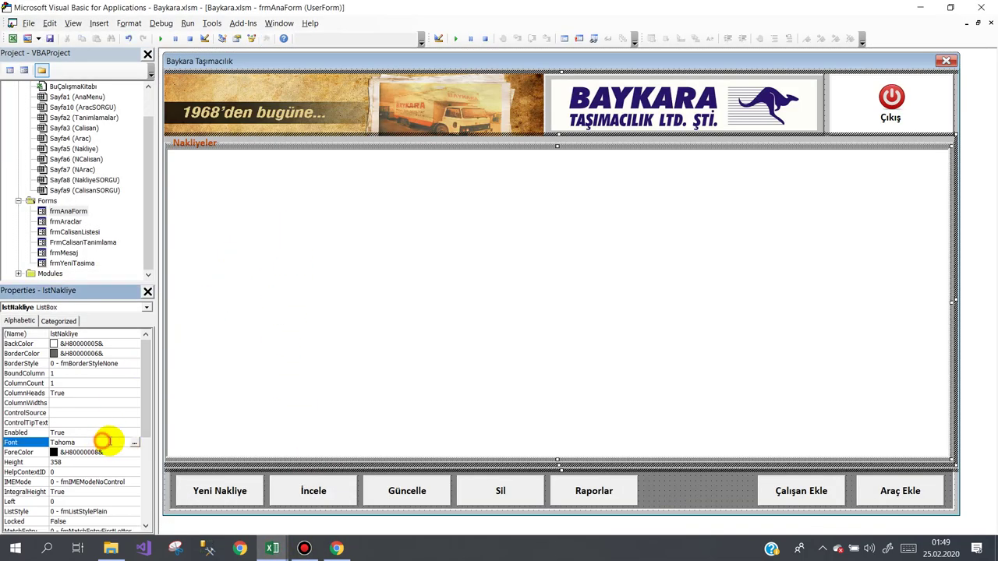
pyautogui.click(134, 442)
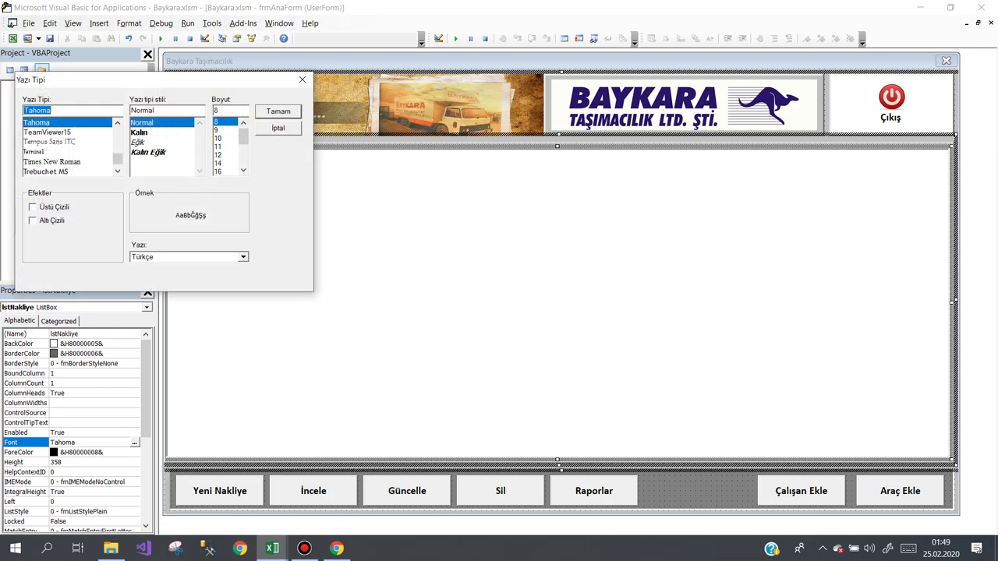
pyautogui.write('c')
pyautogui.click(59, 123)
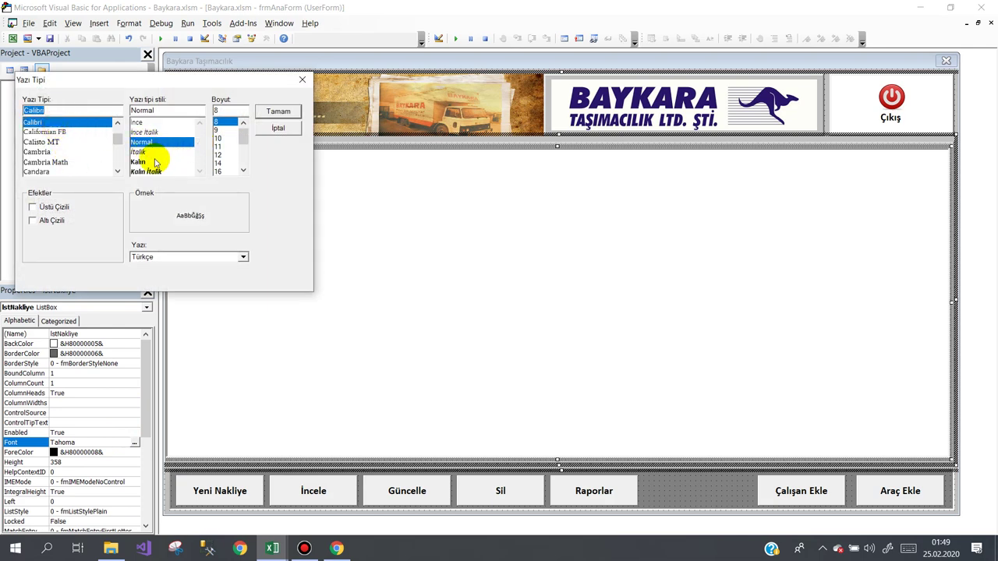
pyautogui.click(144, 162)
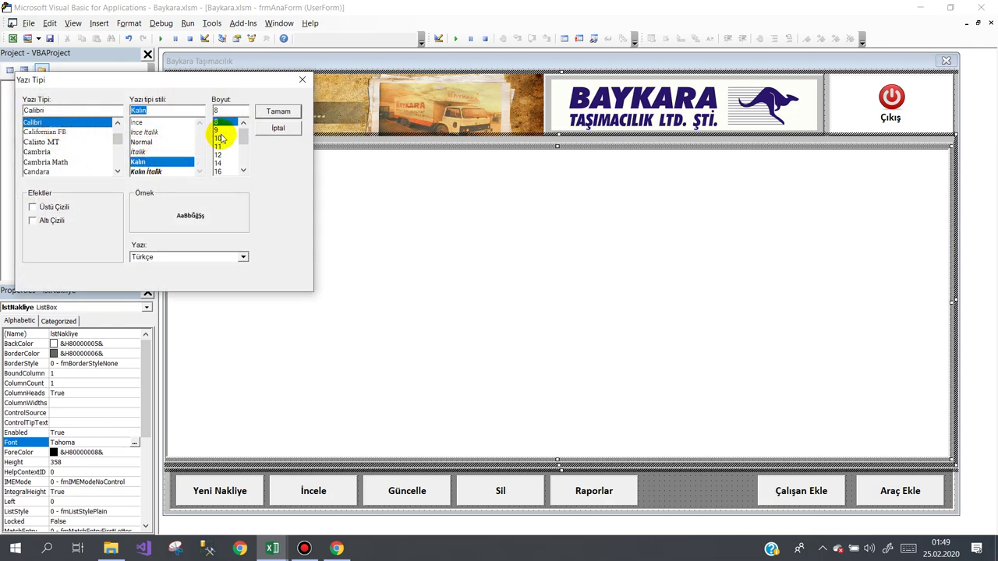
pyautogui.click(278, 110)
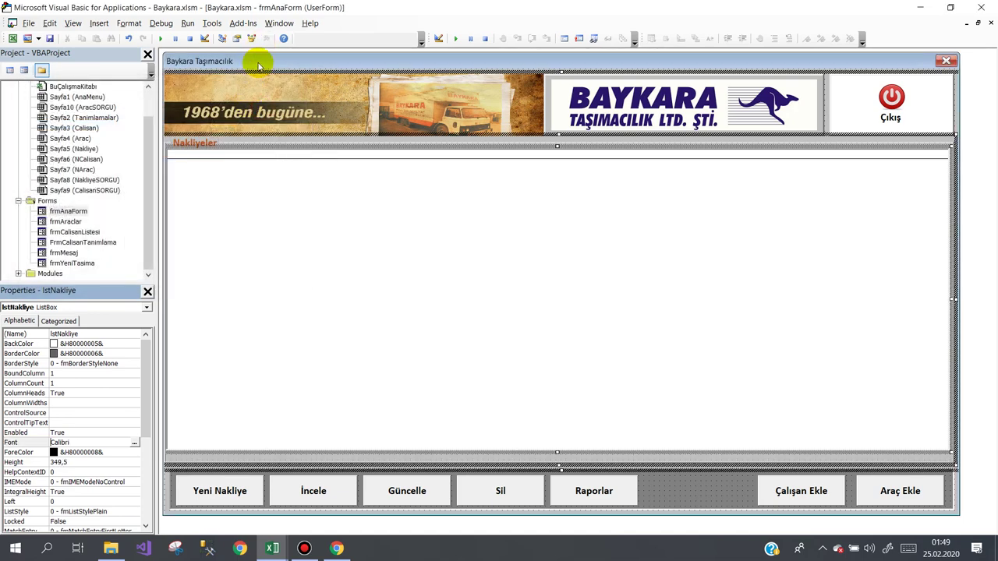
pyautogui.click(257, 62)
pyautogui.click(161, 38)
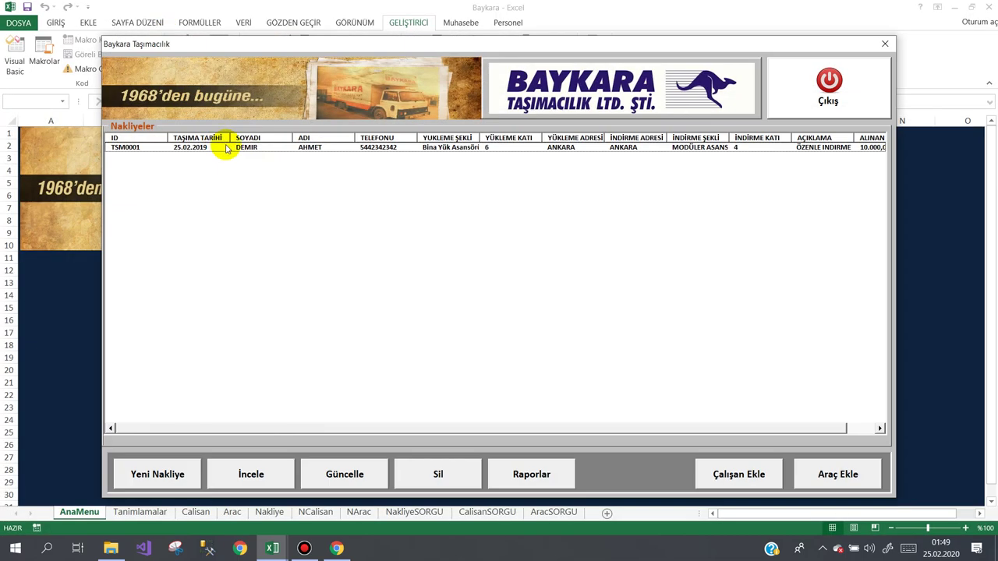
# - Start a new transport with Modüler Asansör as both loading and unloading method
pyautogui.click(232, 148)
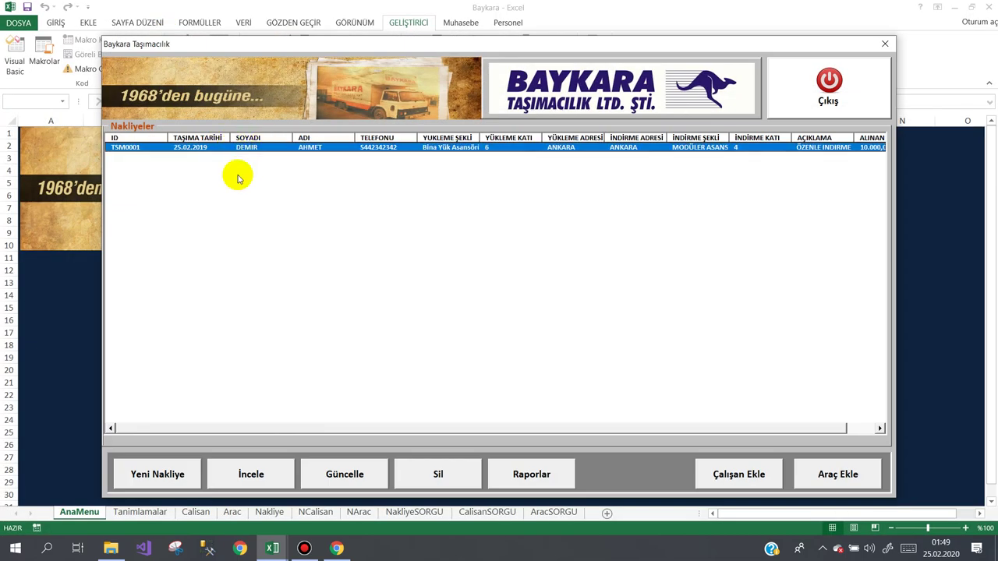
pyautogui.click(144, 464)
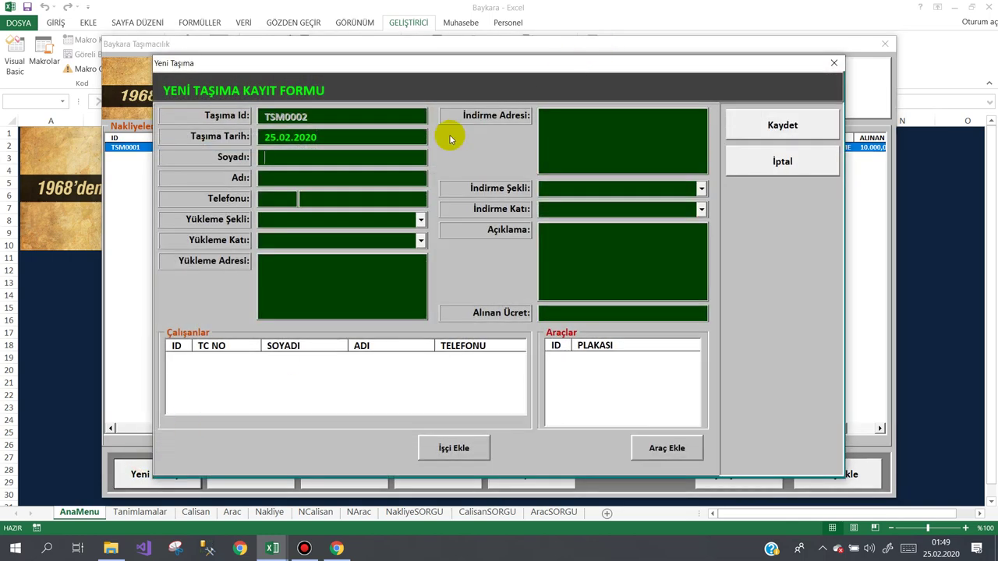
pyautogui.write('aslan')
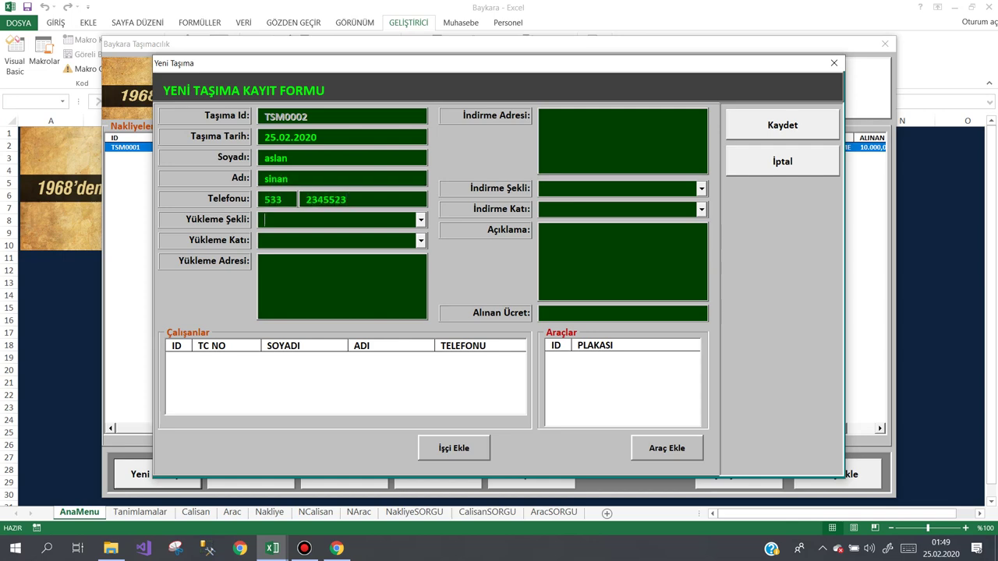
pyautogui.press('Down')
pyautogui.click(265, 240)
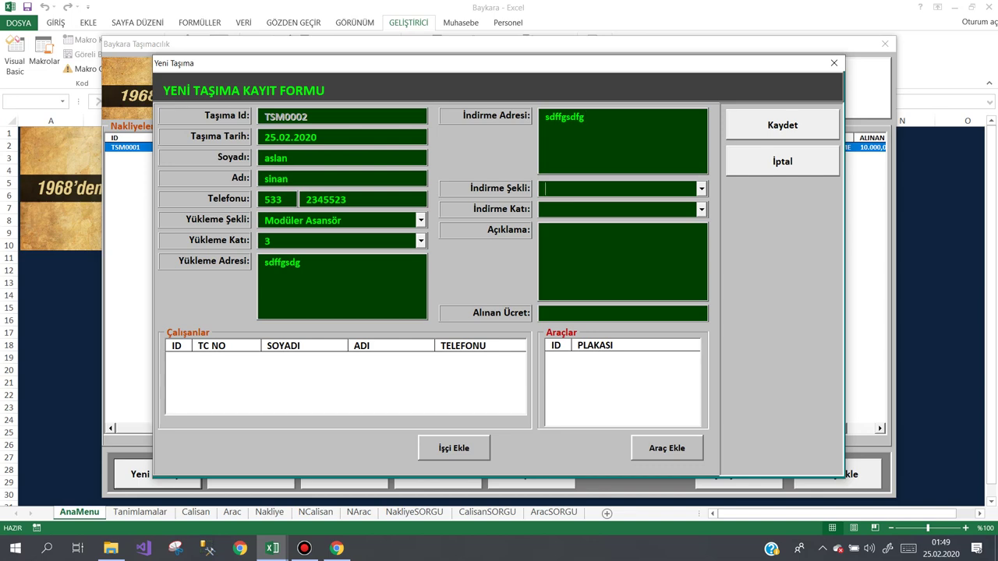
pyautogui.press('Tab')
pyautogui.press('Down')
pyautogui.press('Tab')
pyautogui.write('8000')
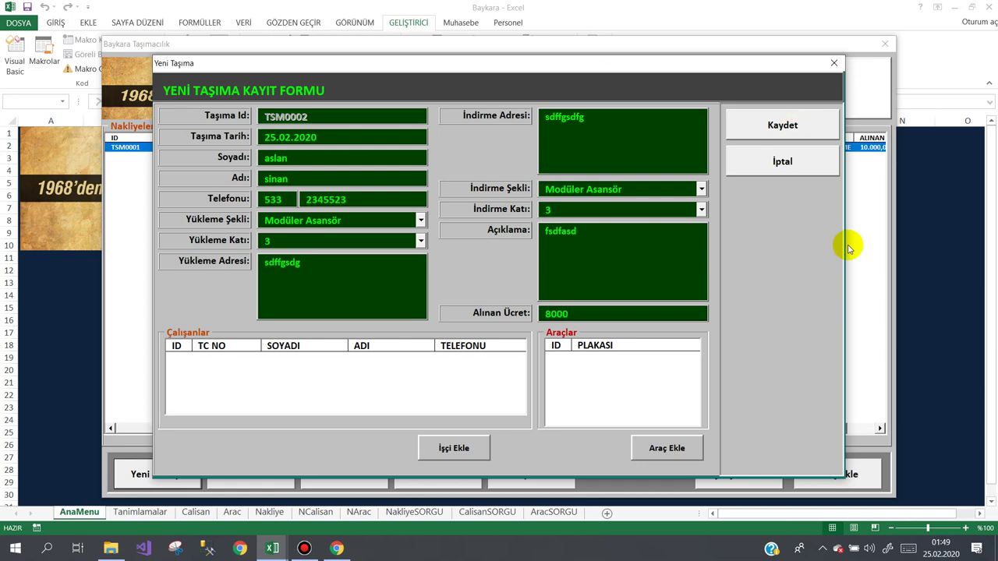
pyautogui.click(448, 445)
pyautogui.doubleClick(347, 199)
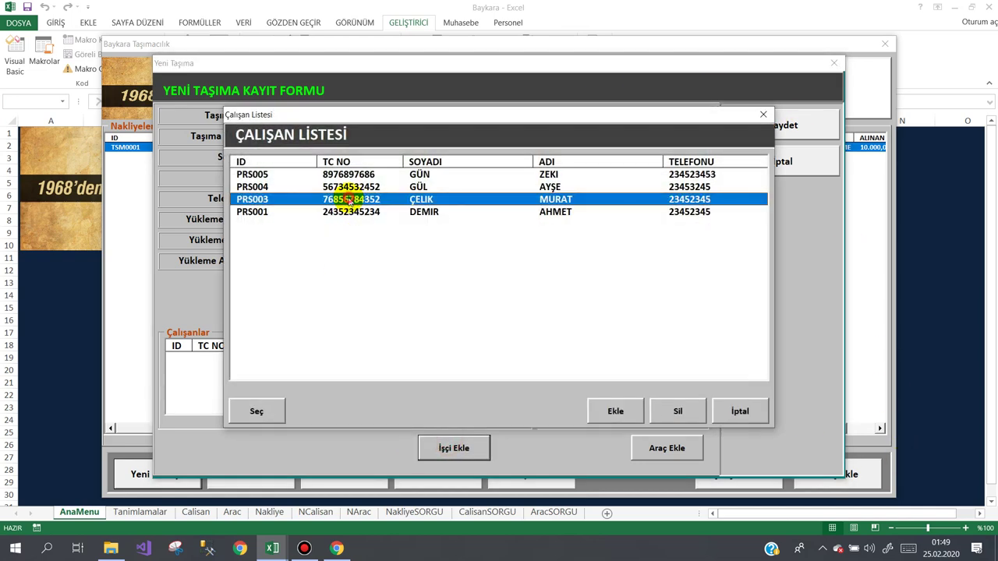
pyautogui.click(433, 446)
pyautogui.doubleClick(385, 213)
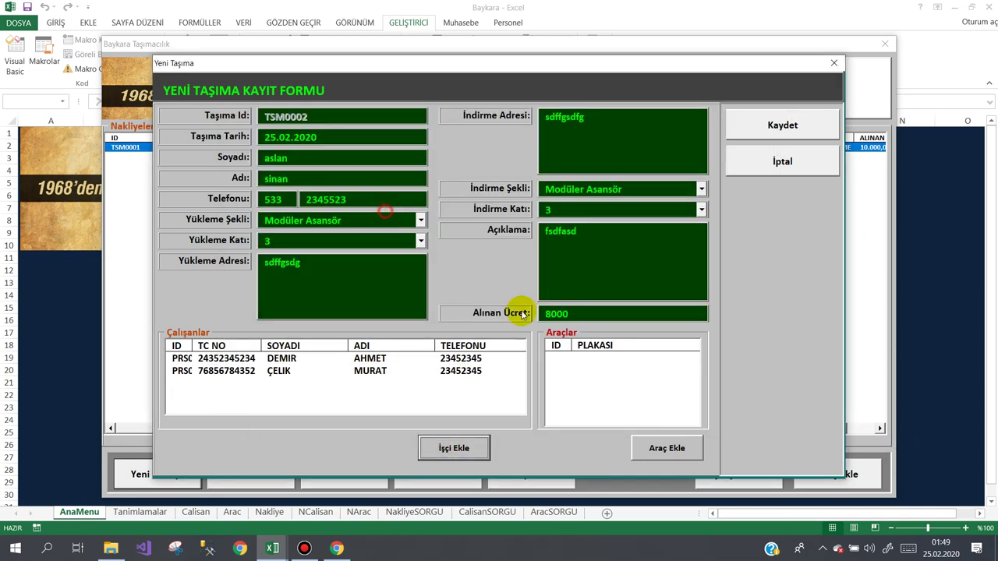
pyautogui.click(665, 446)
pyautogui.click(466, 237)
pyautogui.doubleClick(465, 237)
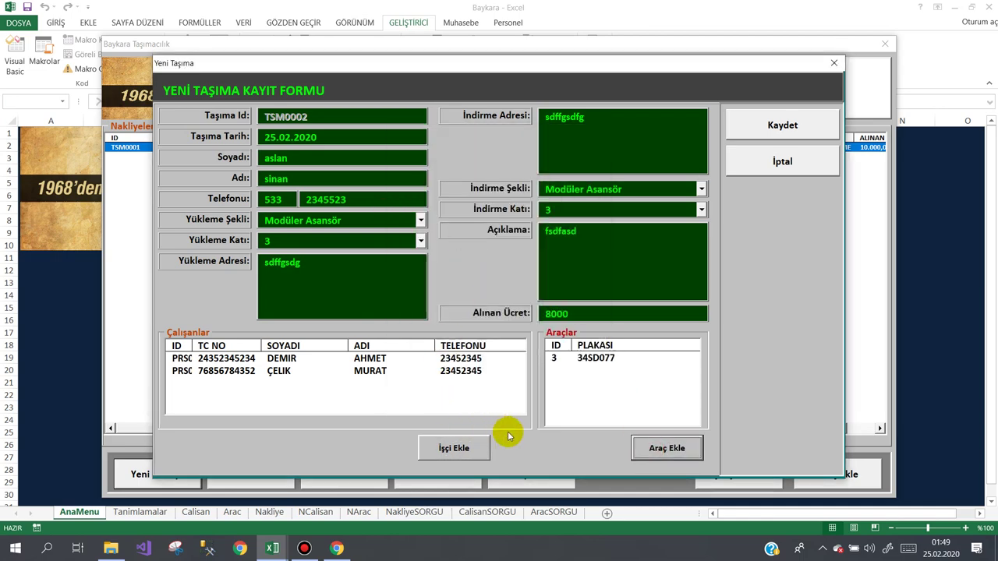
# - Save transport TSM0002, check it is listed above TSM0001, then exit the form
pyautogui.click(743, 126)
pyautogui.click(476, 320)
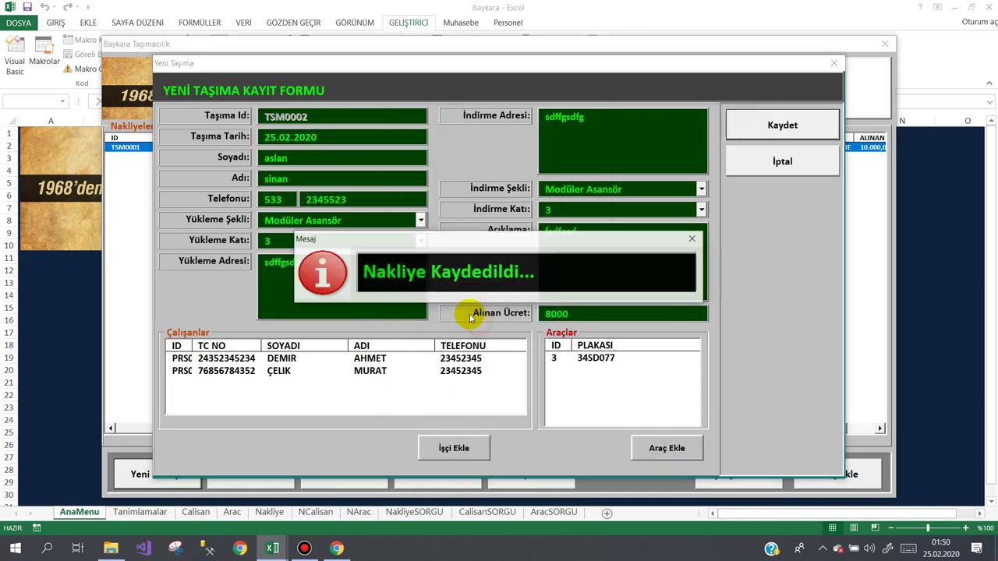
pyautogui.click(486, 290)
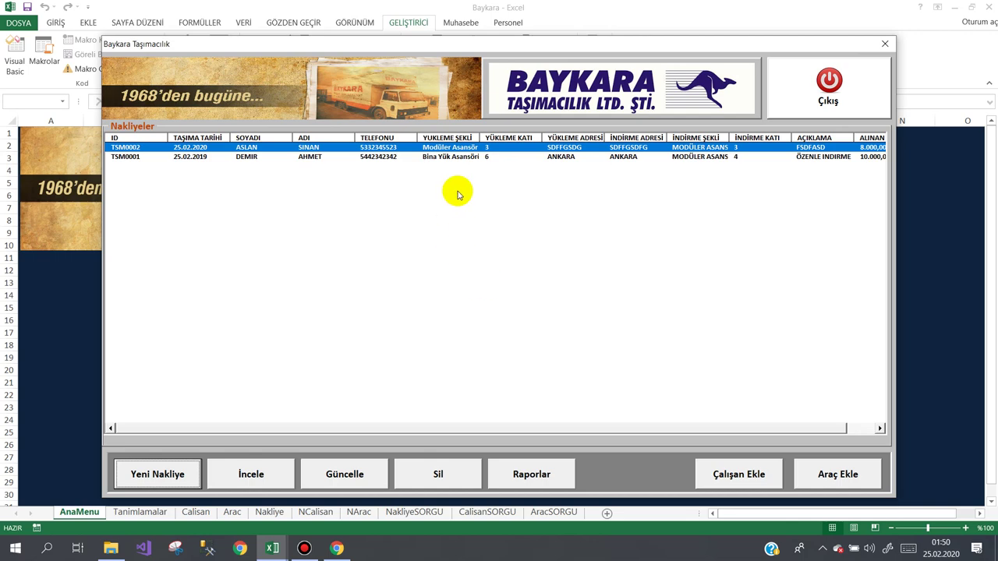
pyautogui.click(253, 158)
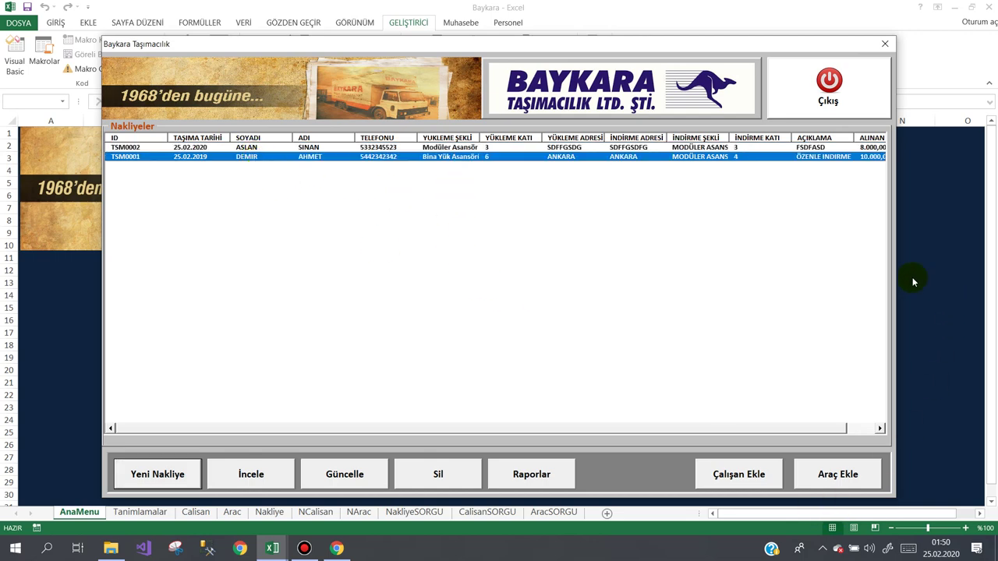
pyautogui.click(641, 148)
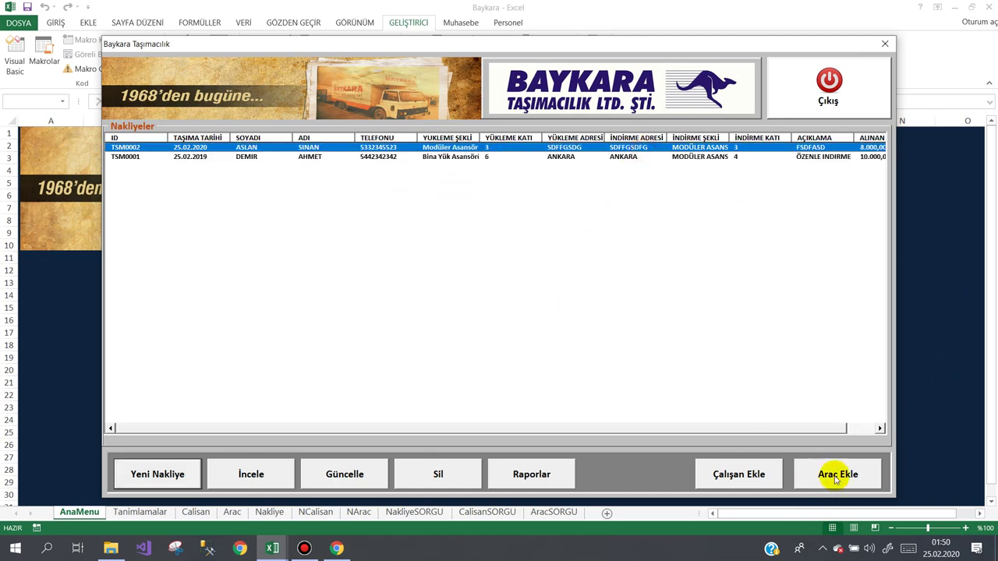
pyautogui.click(821, 86)
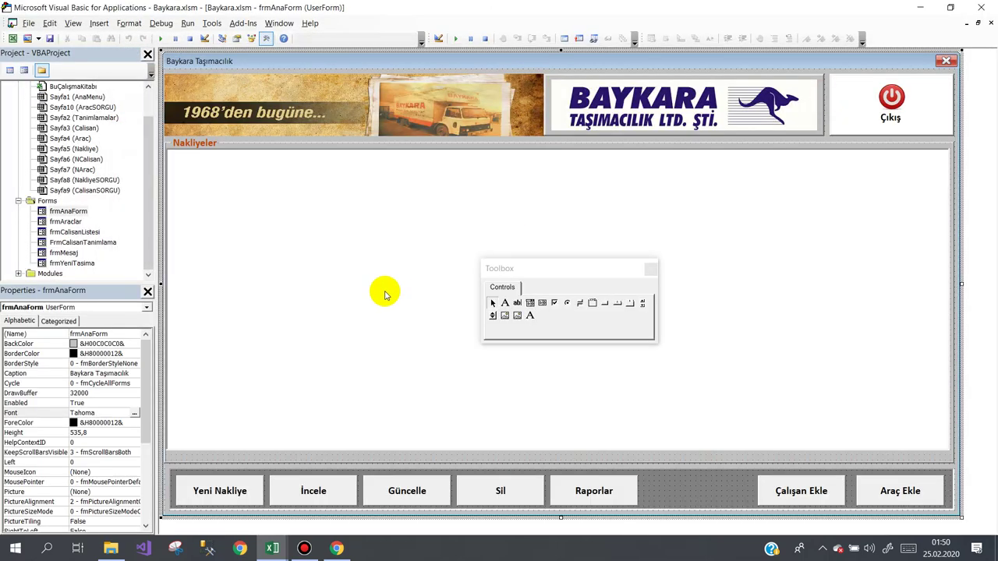
# - On the NCalisan sheet, inspect TSM0002's PRS003 and PRS001 rows and the TSM0001 rows
pyautogui.moveTo(272, 548)
pyautogui.click(258, 495)
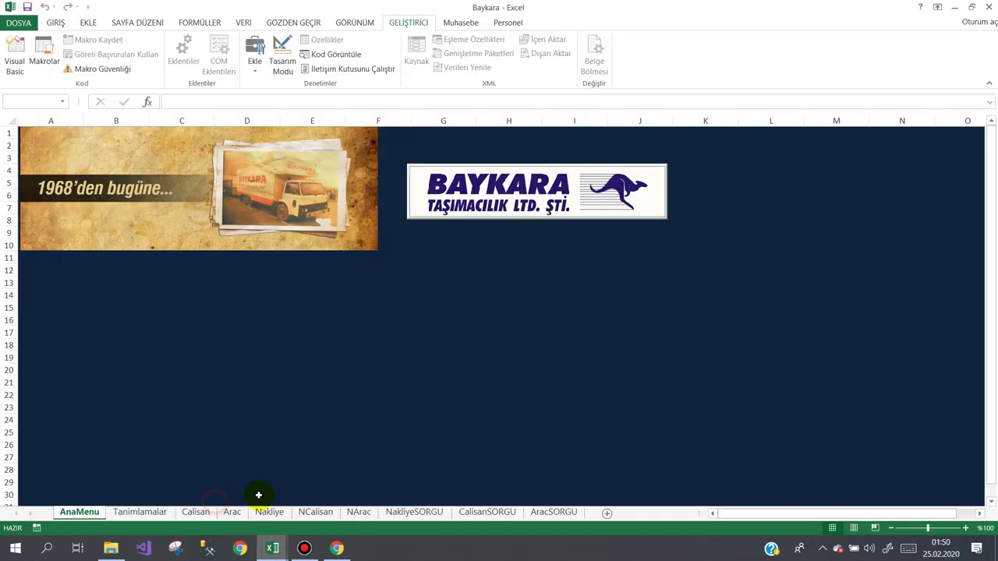
pyautogui.click(315, 512)
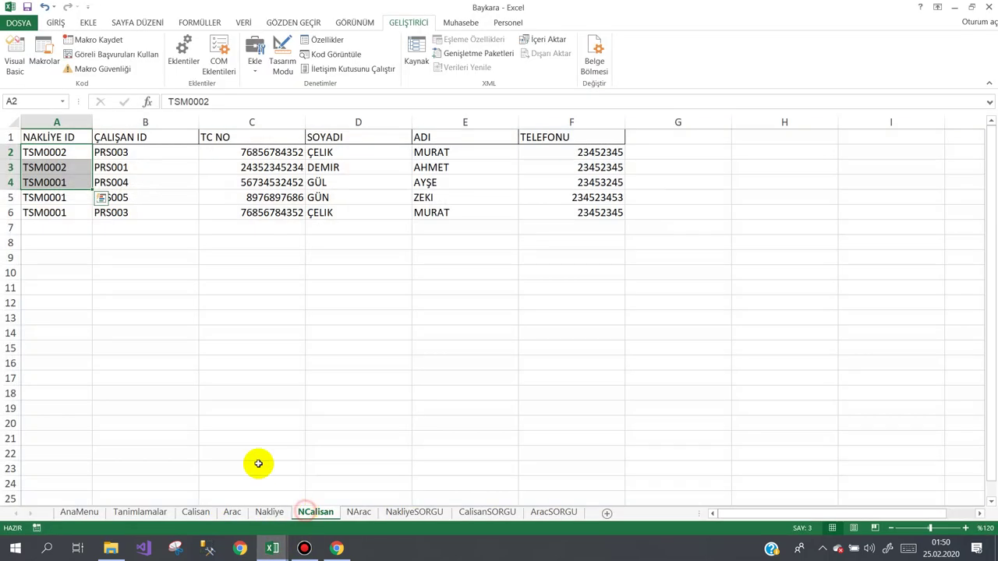
pyautogui.click(66, 224)
pyautogui.moveTo(42, 152); pyautogui.dragTo(56, 167)
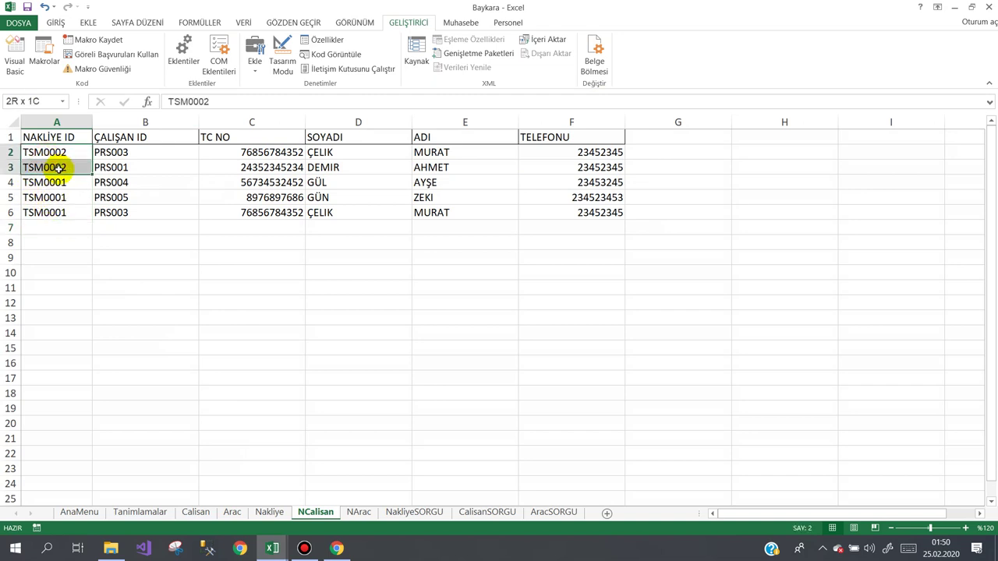
pyautogui.moveTo(59, 167); pyautogui.dragTo(562, 173)
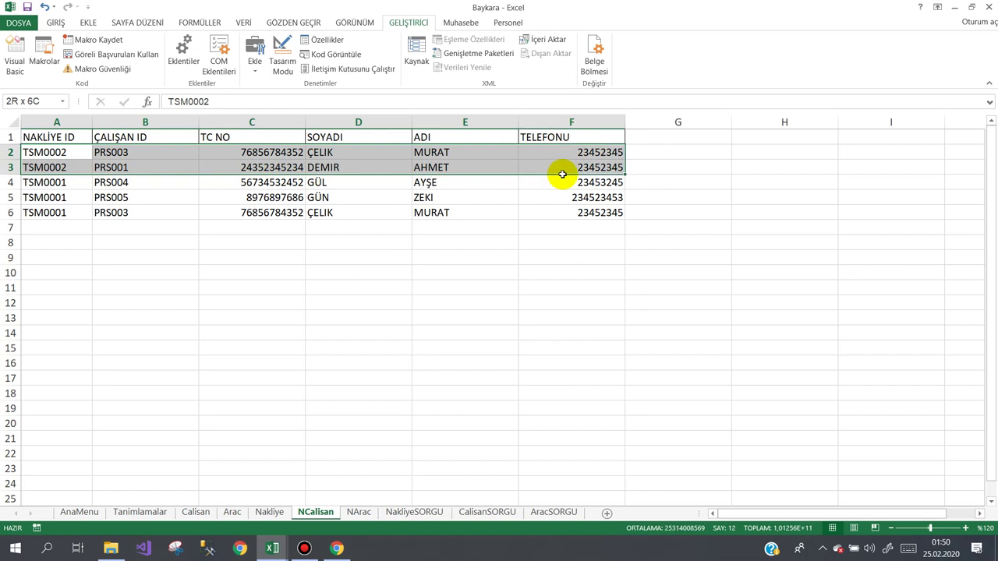
pyautogui.moveTo(49, 184); pyautogui.dragTo(551, 205)
pyautogui.click(367, 260)
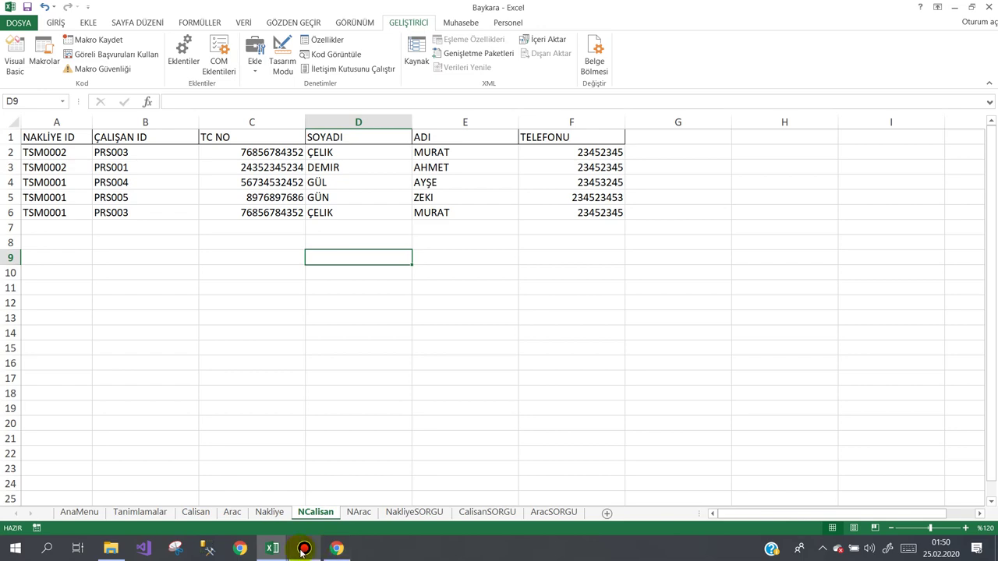
pyautogui.click(270, 549)
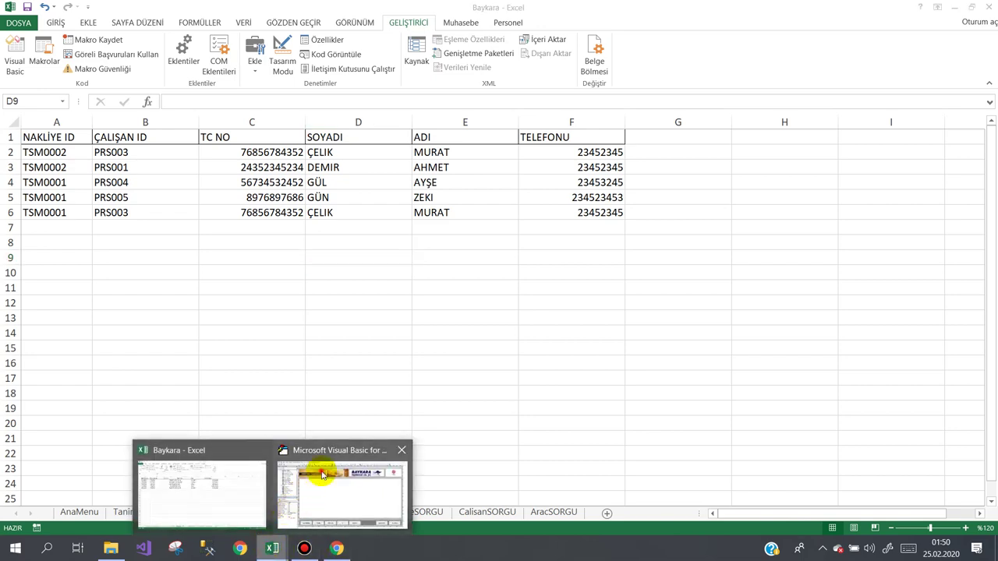
# - Save the Baykara workbook from the VBA editor, accepting the personal-information warning
pyautogui.click(312, 472)
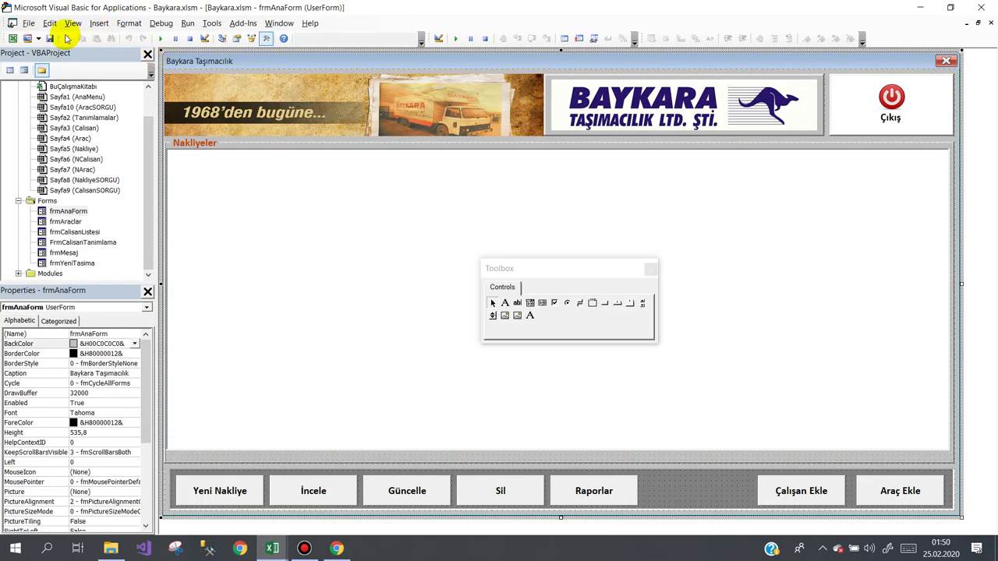
pyautogui.click(49, 38)
pyautogui.click(466, 312)
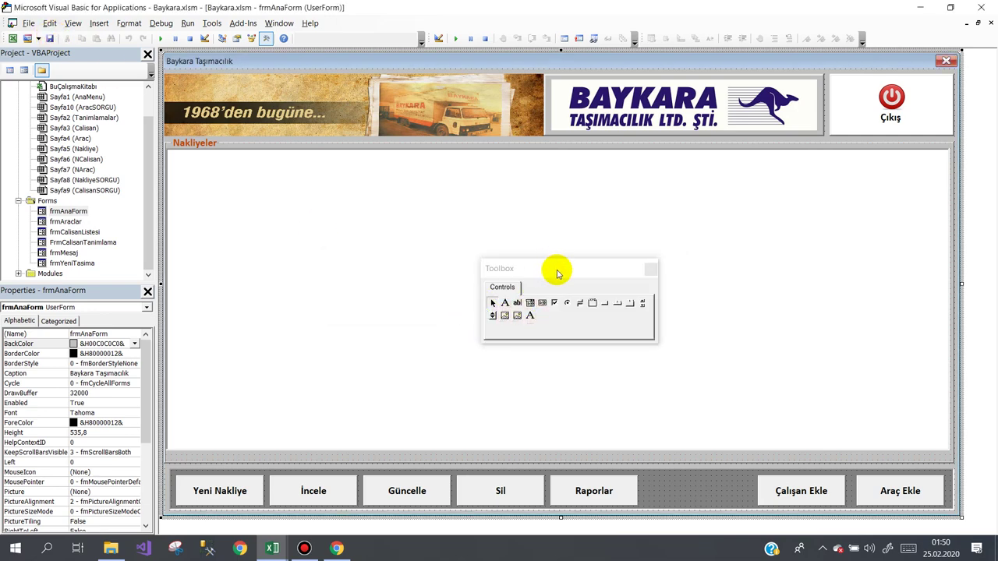
# - Move the Toolbox aside to show the frmAnaForm design and its Nakliyeler frame
pyautogui.moveTo(558, 273); pyautogui.dragTo(636, 224)
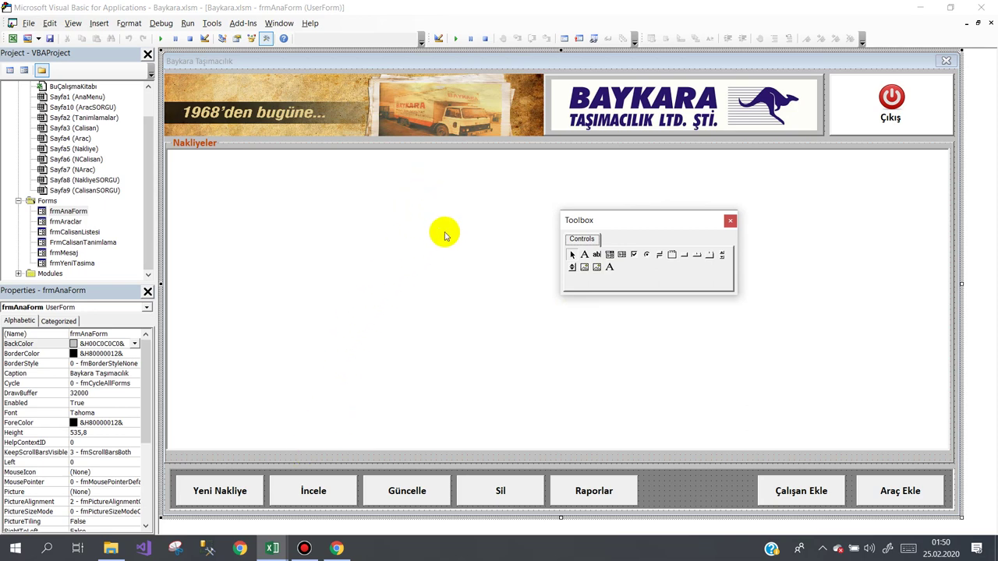
pyautogui.moveTo(607, 222); pyautogui.dragTo(483, 225)
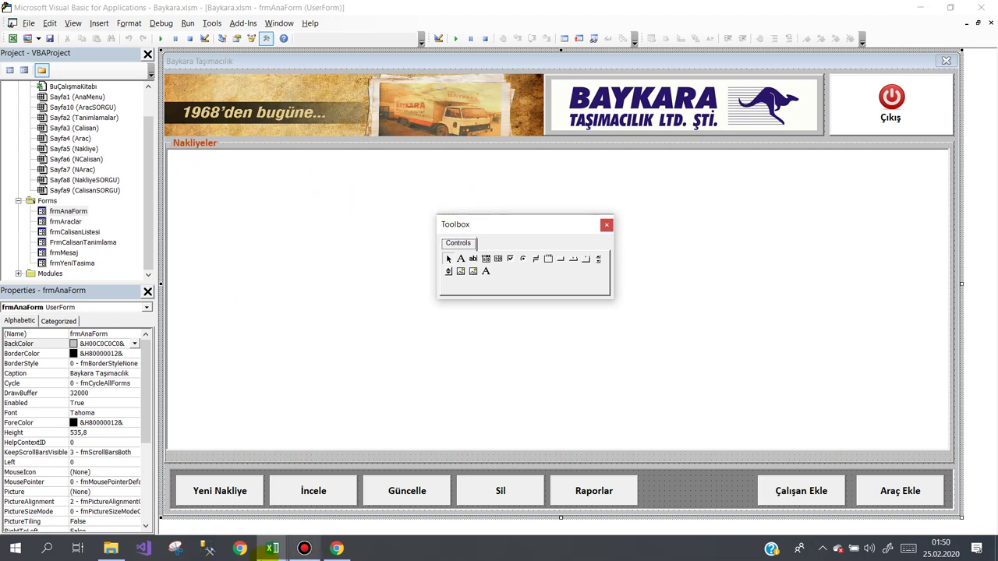
pyautogui.click(304, 548)
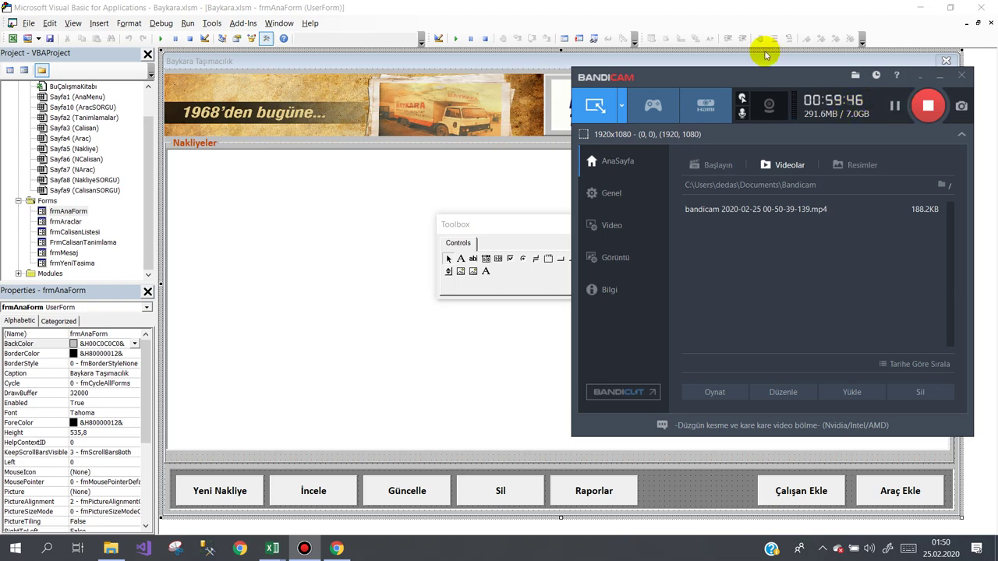
pyautogui.moveTo(770, 79)
pyautogui.mouseDown()
pyautogui.moveTo(555, 104)
pyautogui.moveTo(786, 25)
pyautogui.mouseUp()
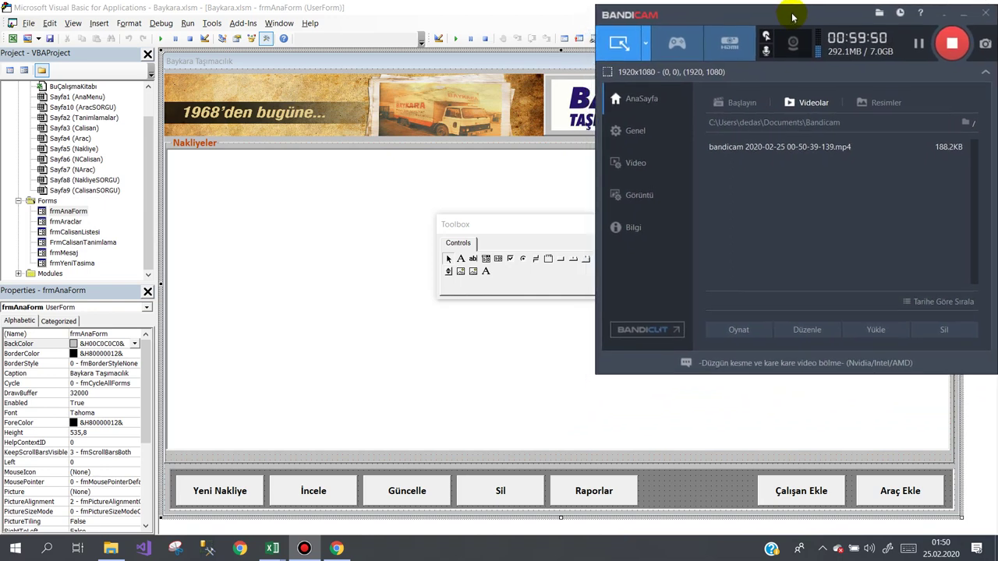
pyautogui.moveTo(786, 25)
pyautogui.mouseDown()
pyautogui.moveTo(768, 22)
pyautogui.moveTo(785, 15)
pyautogui.mouseUp()
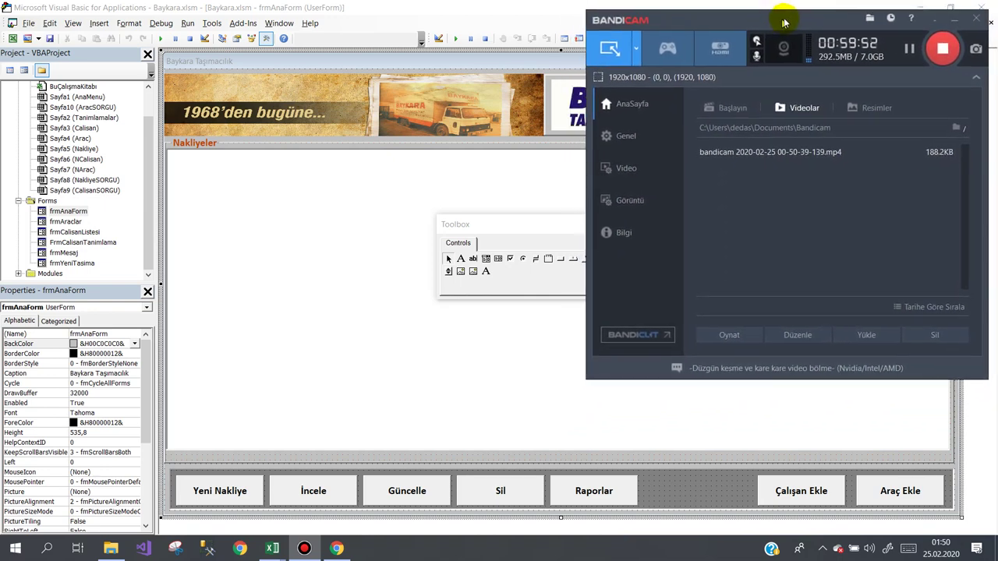